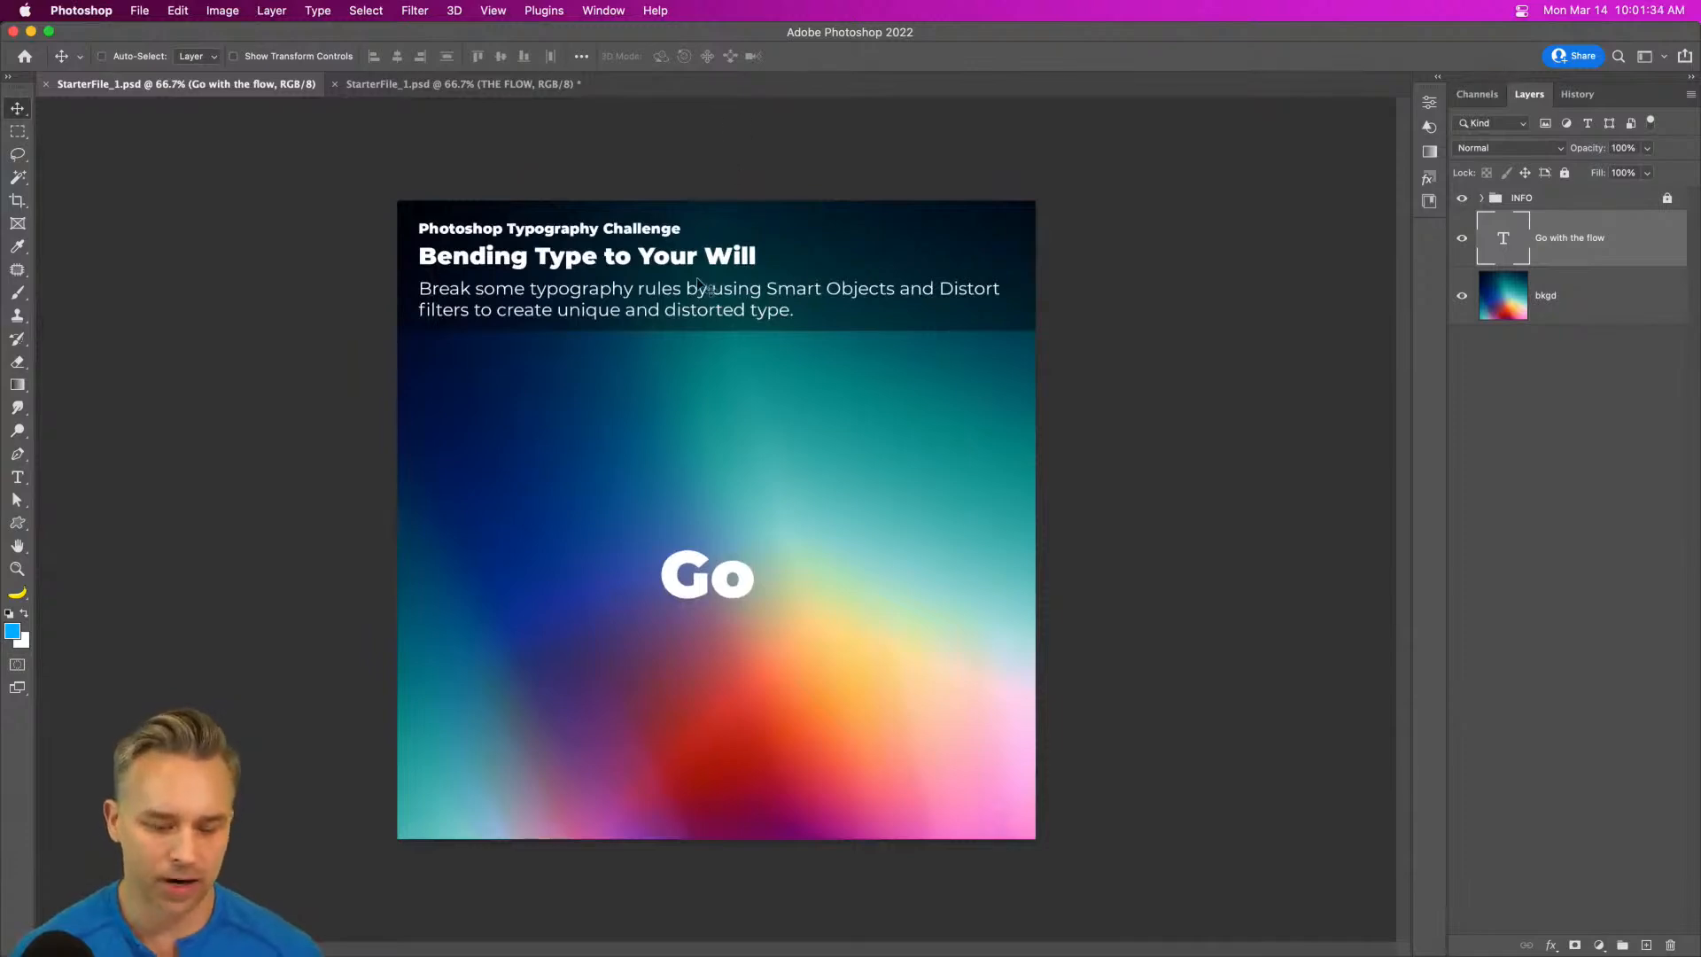
- Hide the INFO group and move the "Go with the flow" text layer upward on the canvas
key(super+1)
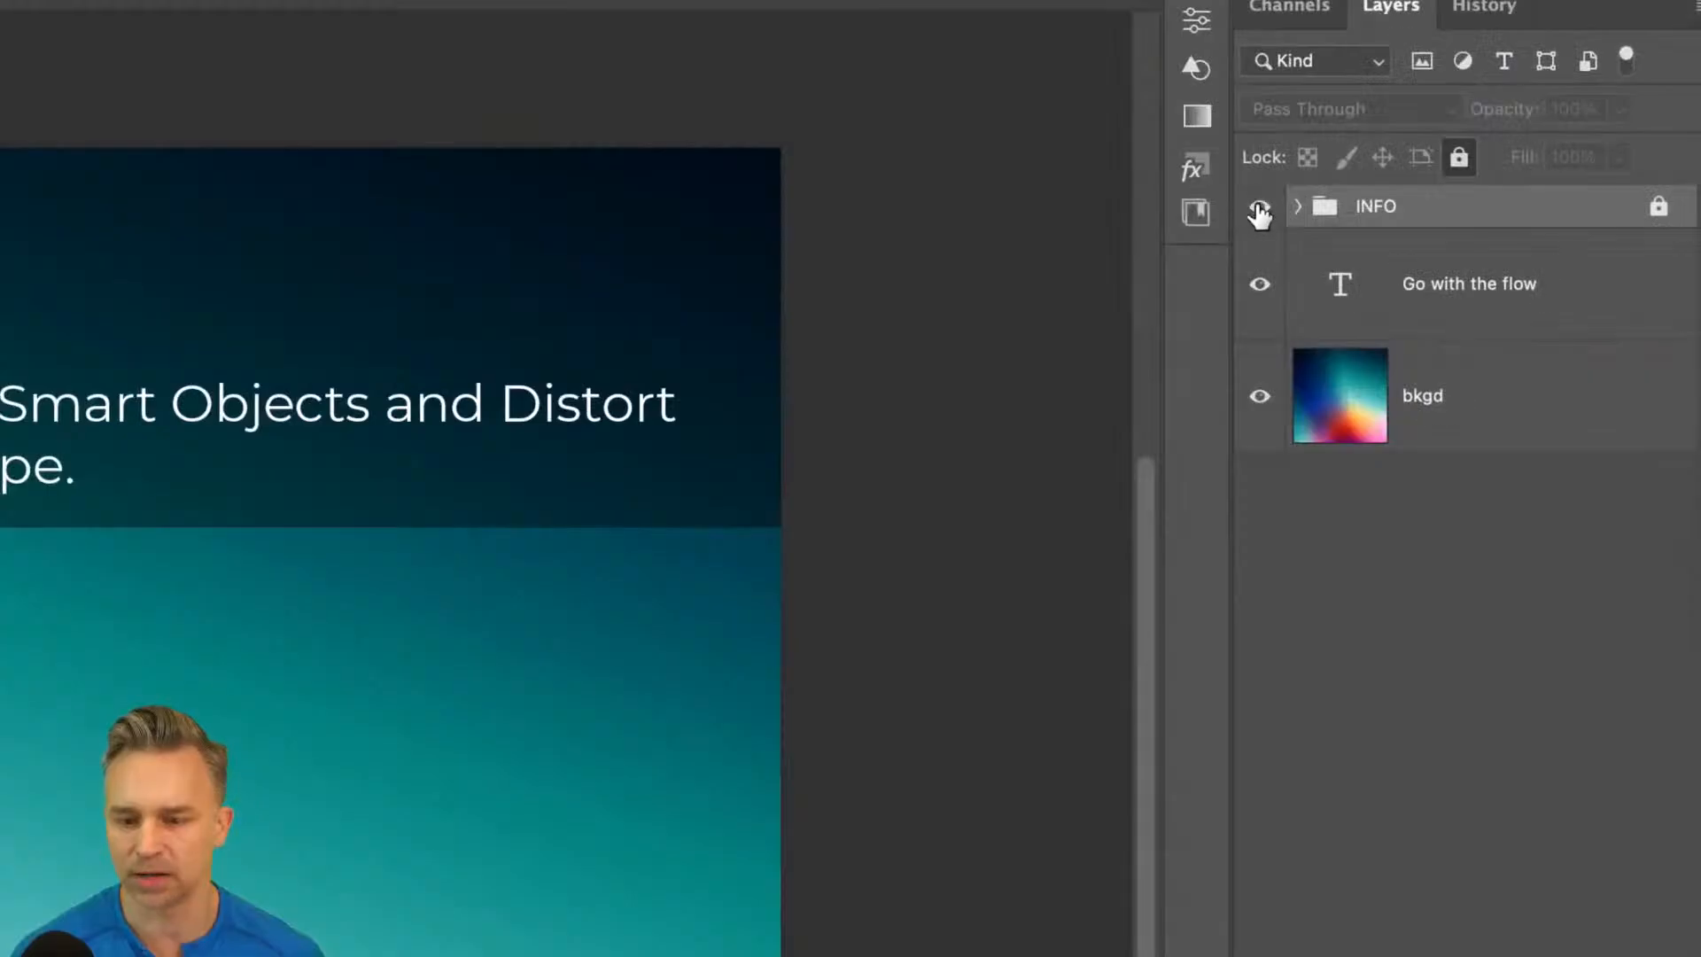
click(1259, 207)
click(1259, 206)
click(1259, 206)
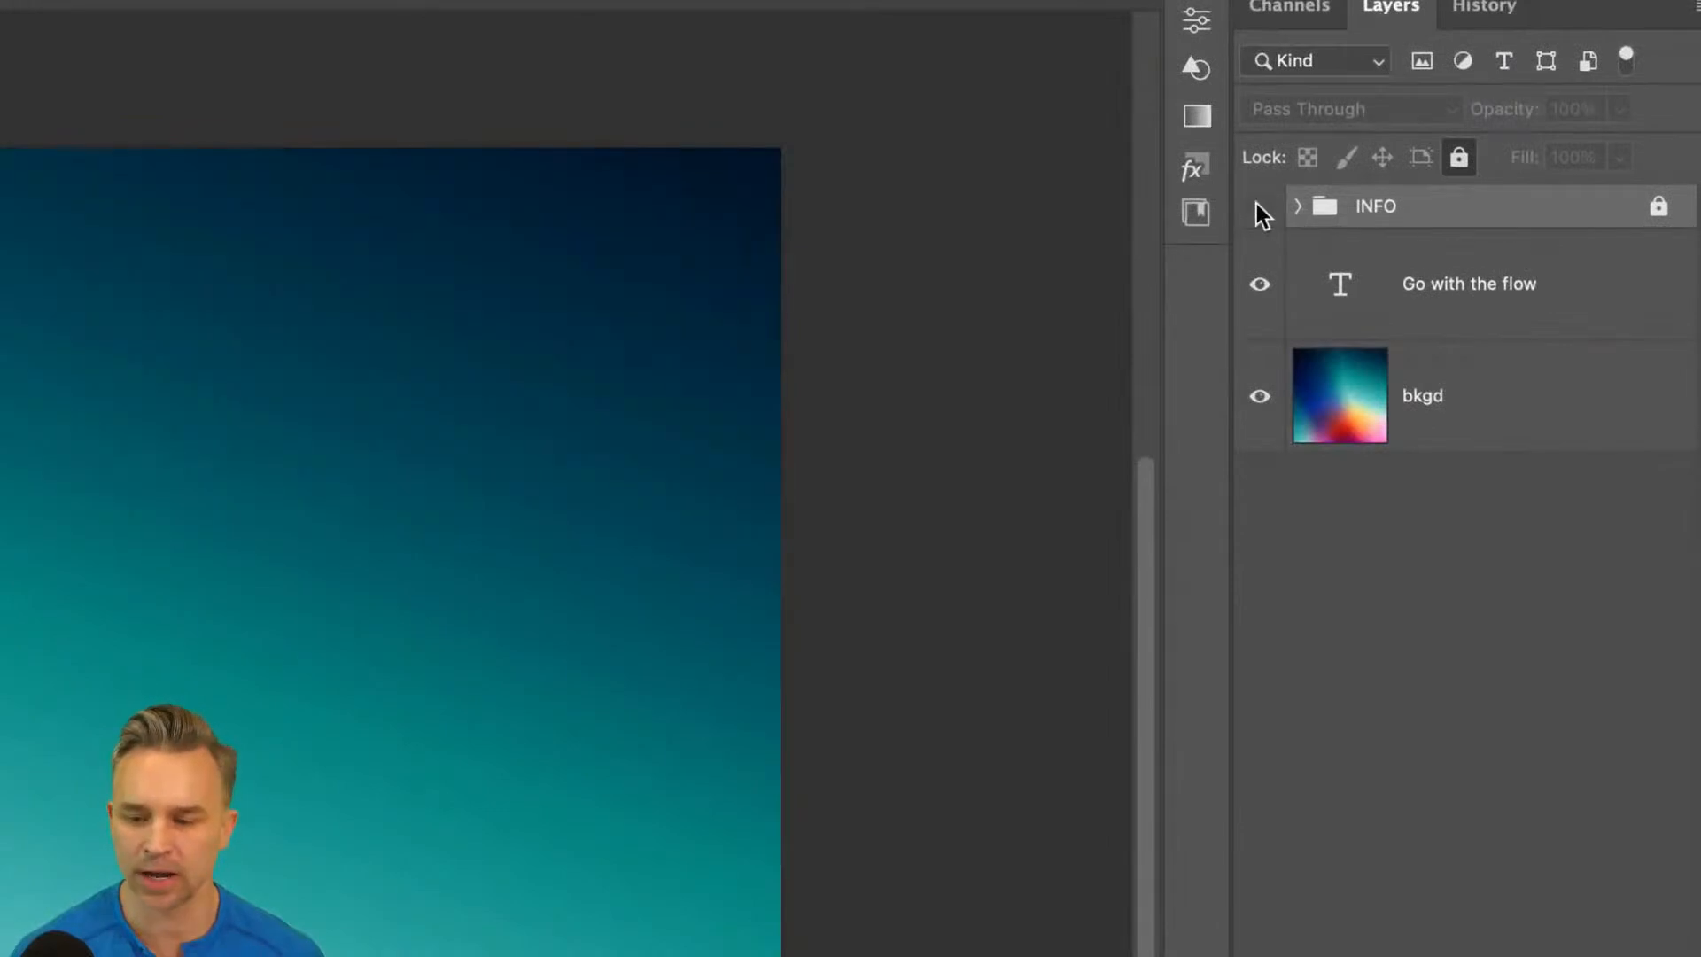
click(1428, 291)
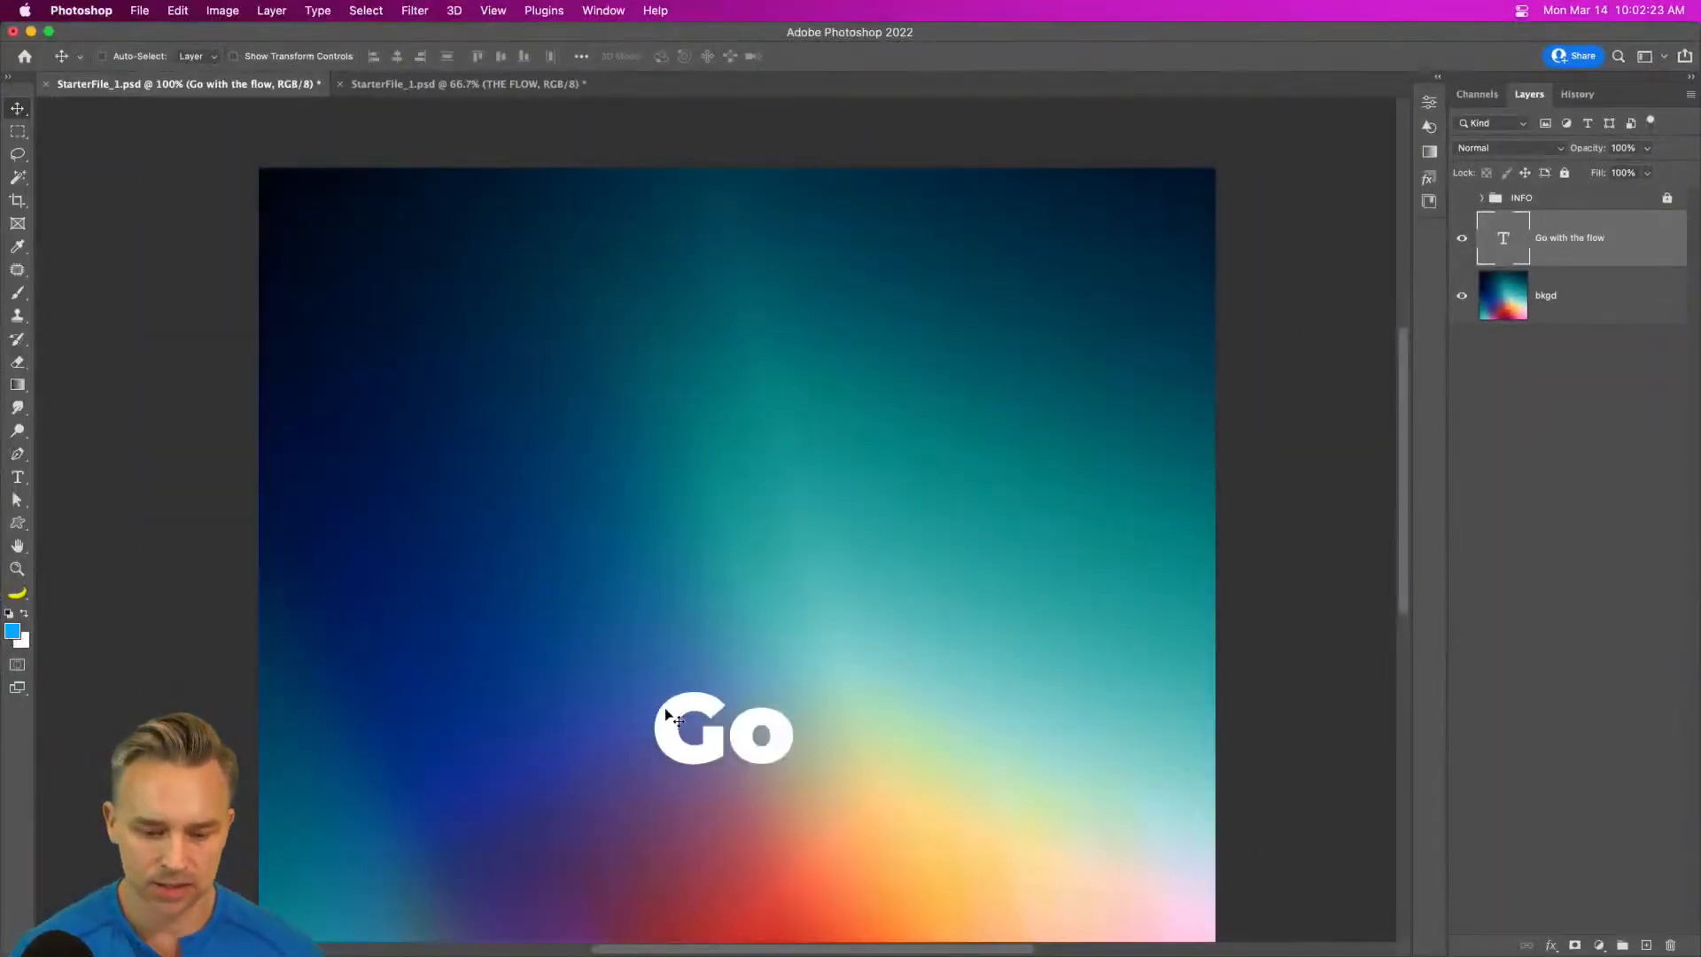
key(super+0)
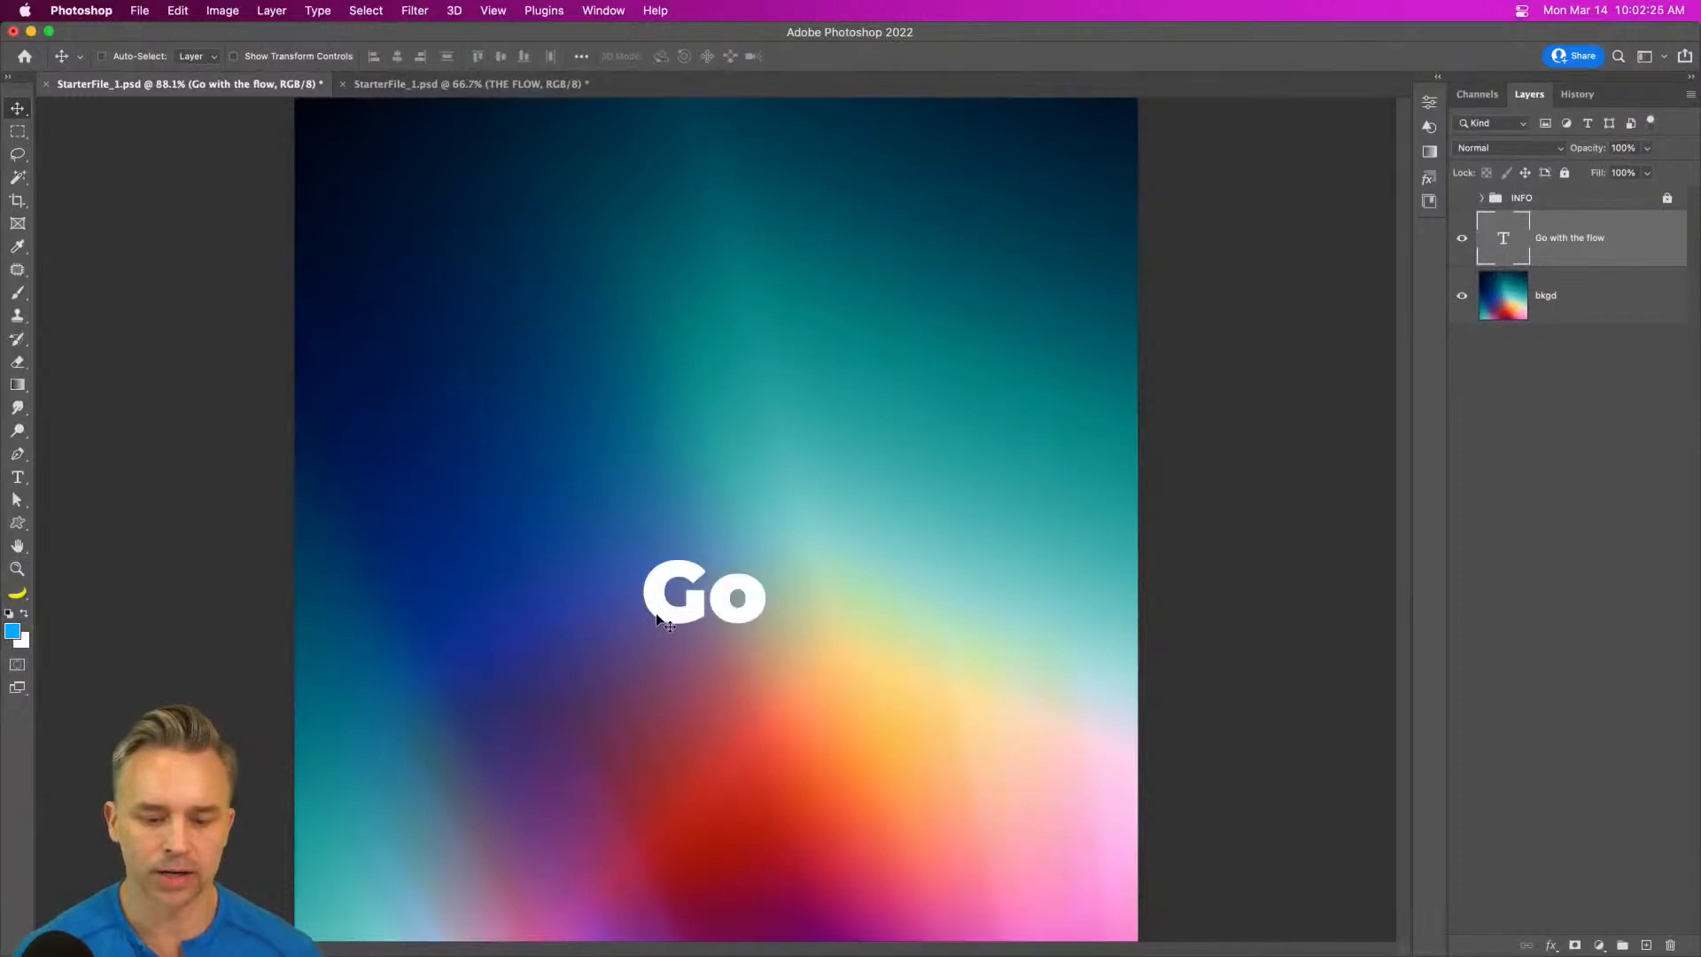
drag(663, 605, 682, 517)
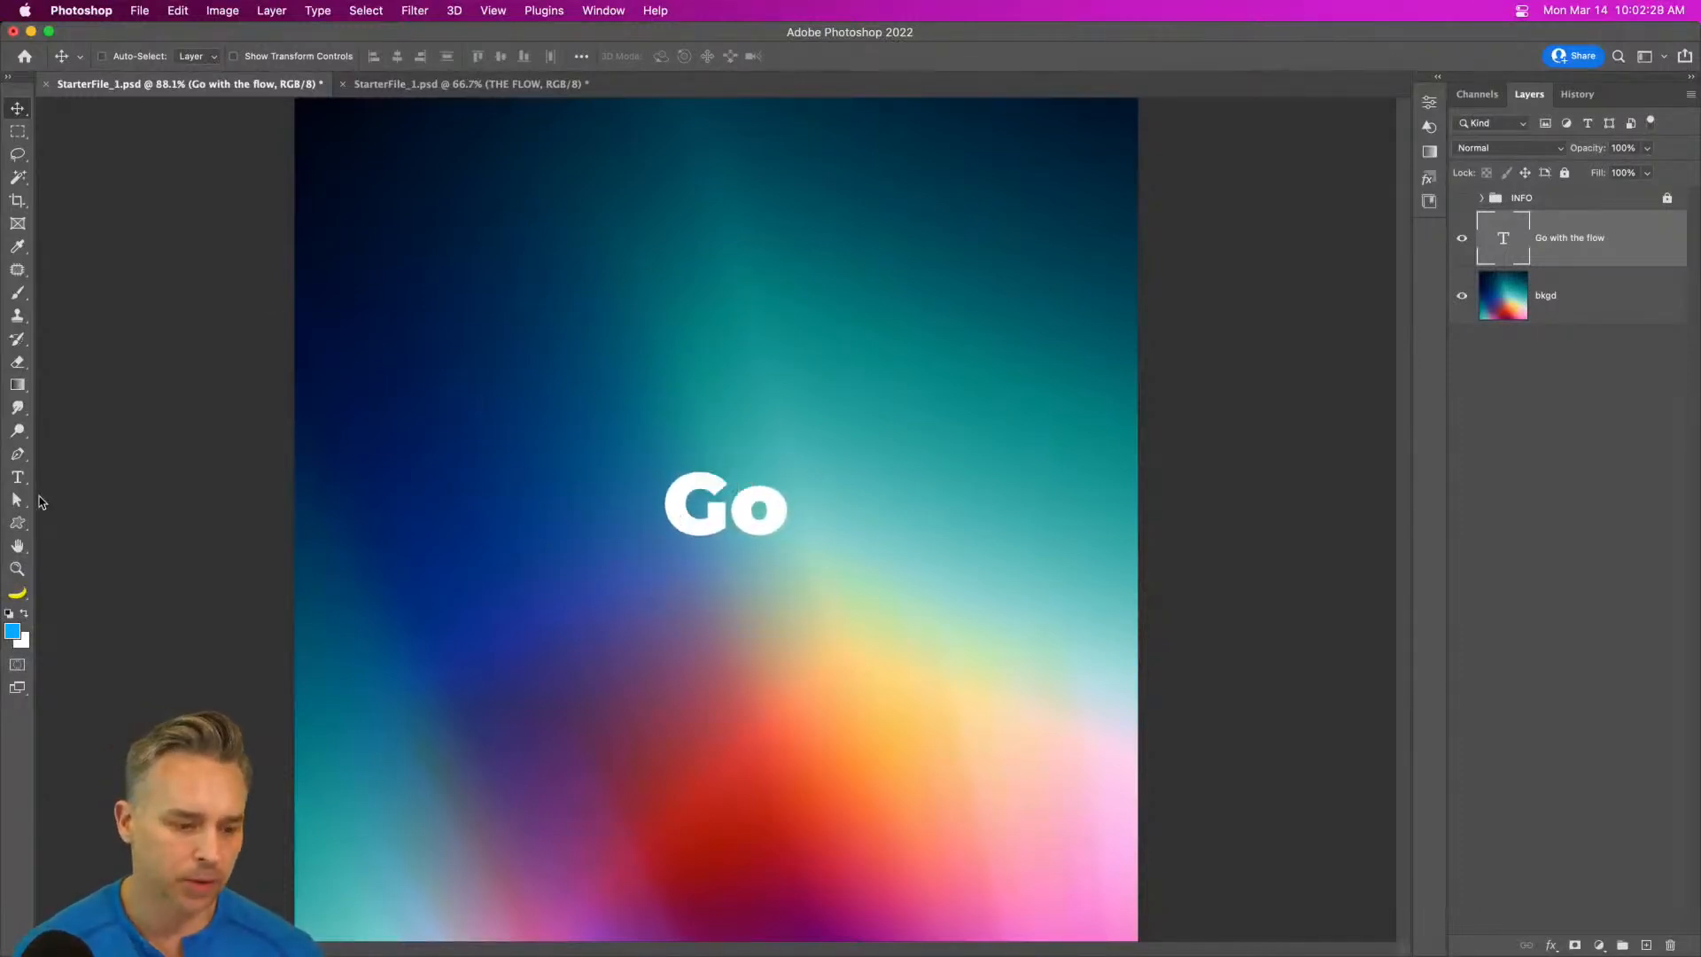
- Try adding a separate "Go" text above the existing word, and remove that extra text layer
click(15, 479)
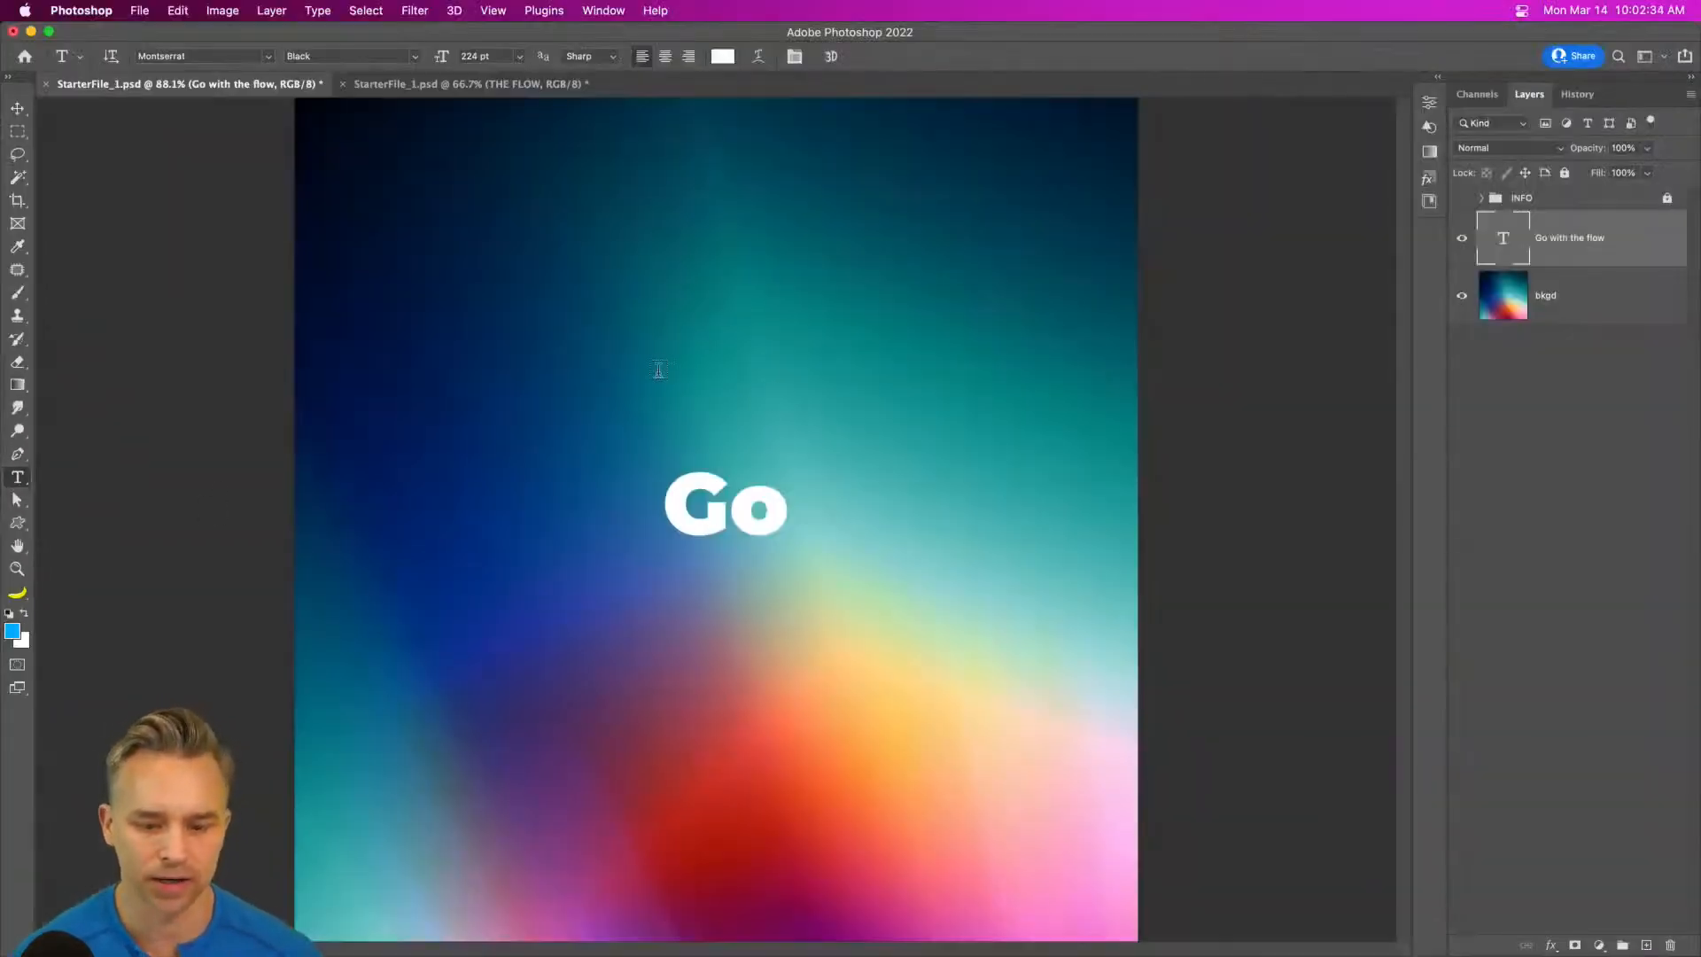
click(659, 369)
text(Go)
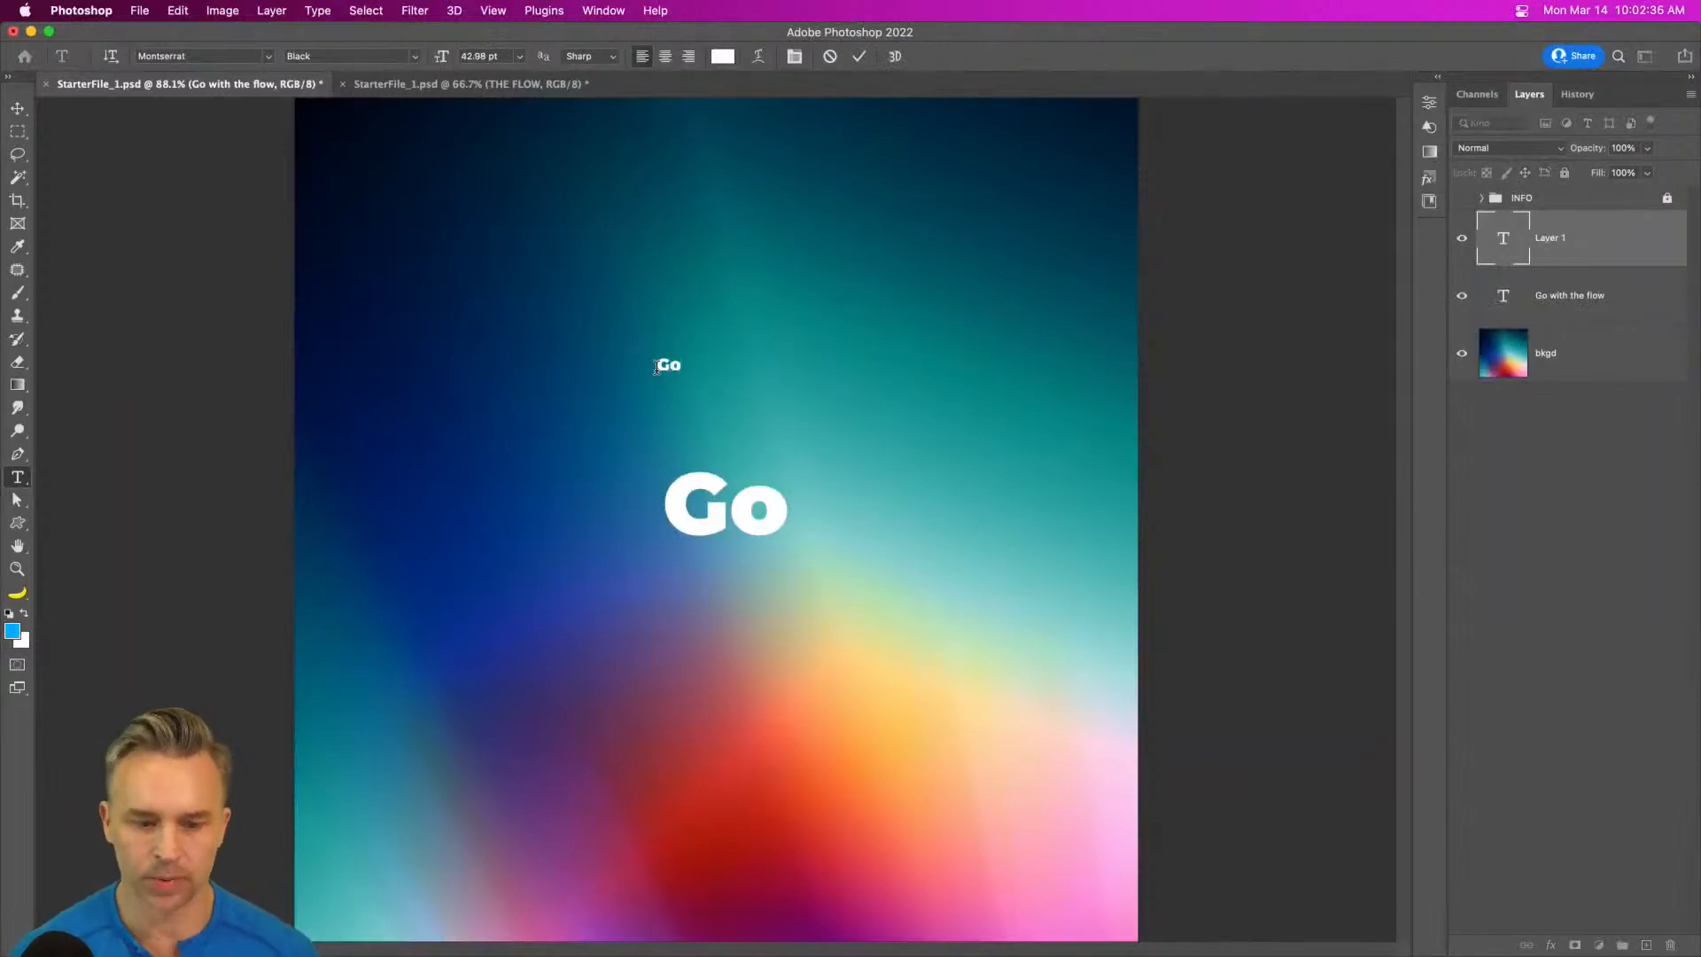
click(18, 107)
key(Delete)
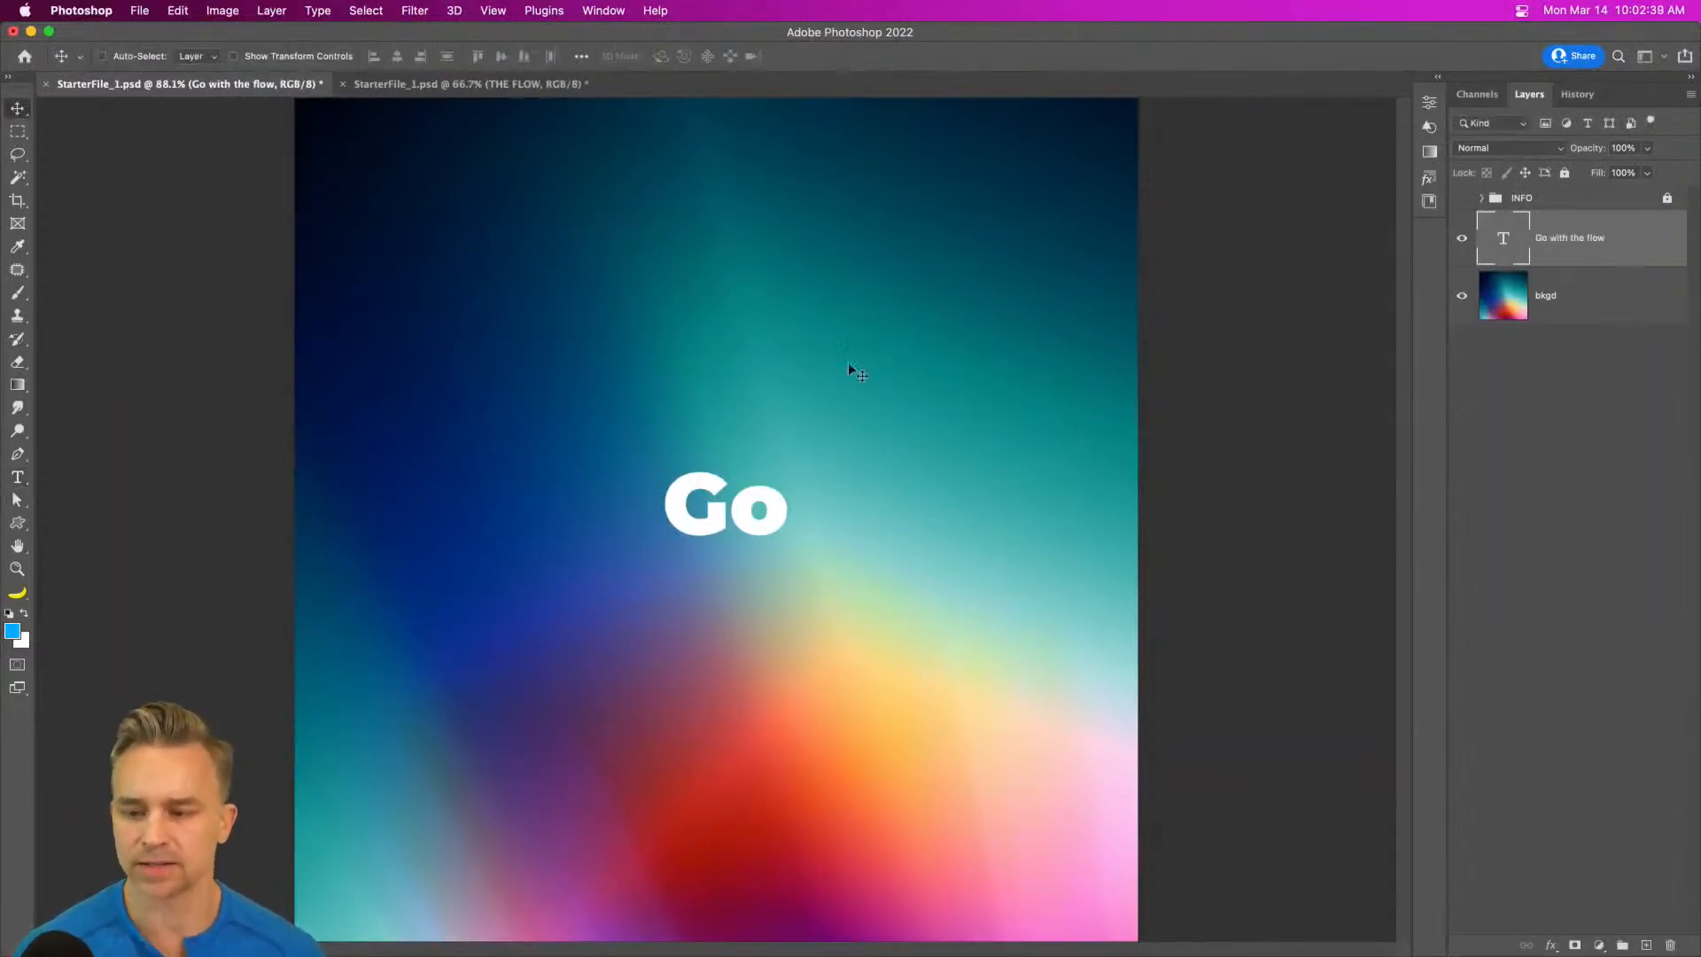
- Nudge the Go text slightly higher and display its type properties with more room
mouse_move(677, 525)
mouse_down()
mouse_move(670, 446)
mouse_move(609, 476)
mouse_move(675, 512)
mouse_up()
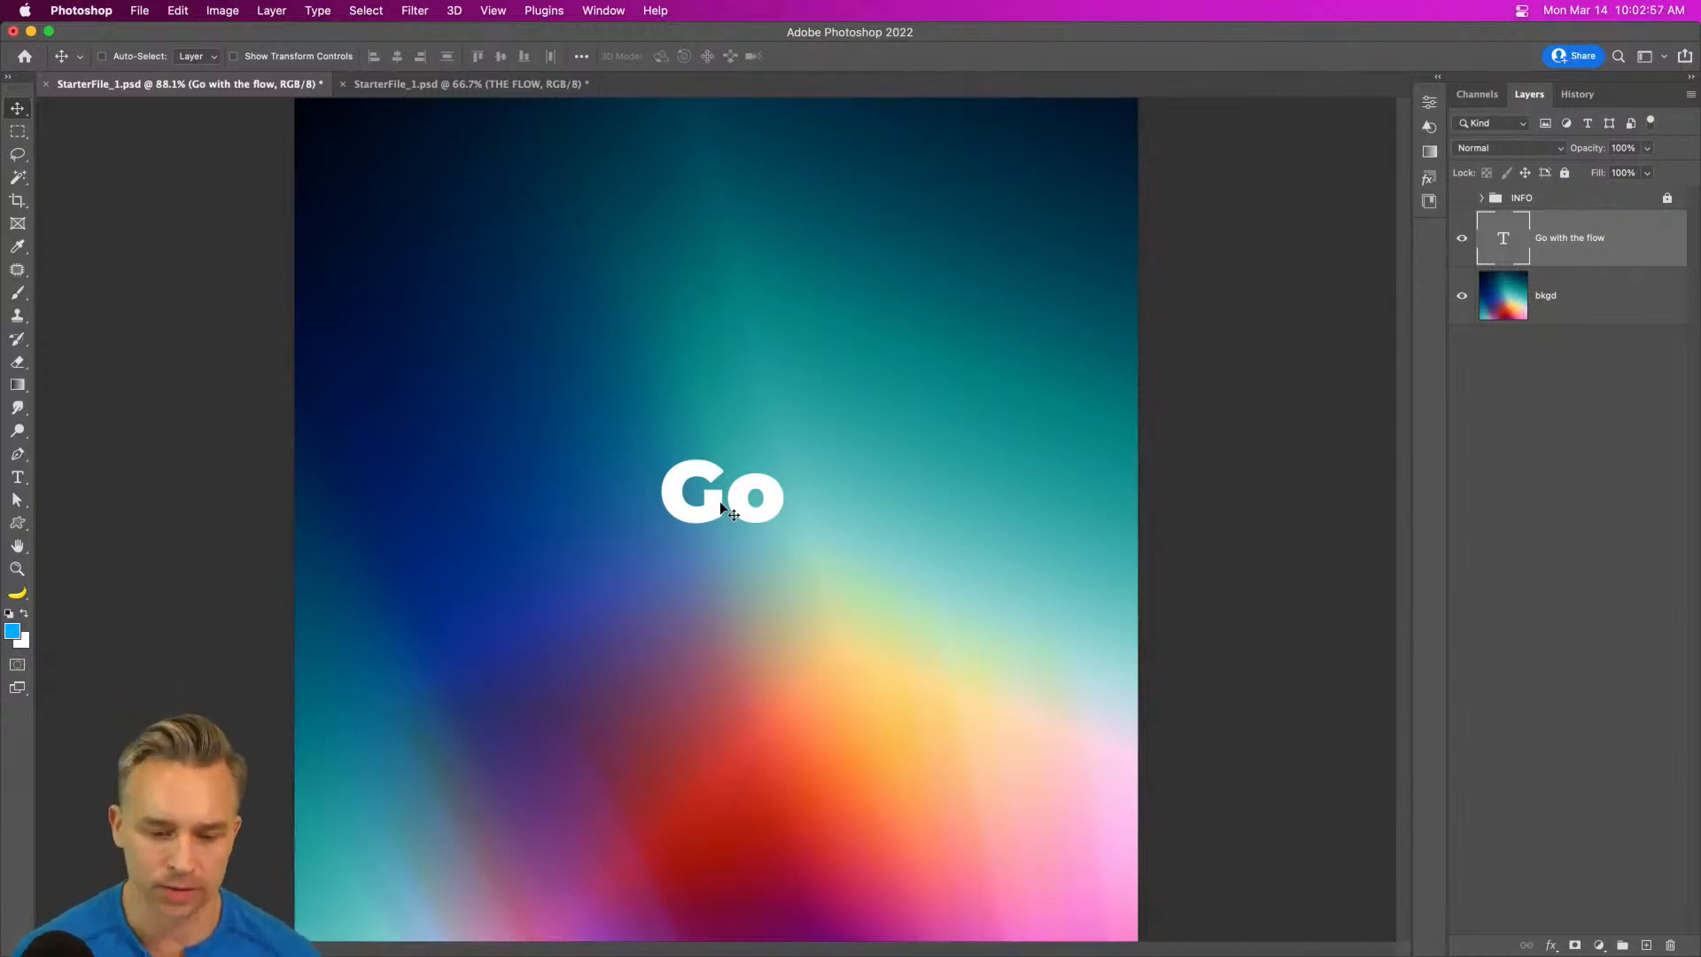
mouse_move(690, 514)
mouse_down()
mouse_move(636, 430)
mouse_move(679, 517)
mouse_move(695, 461)
mouse_move(720, 519)
mouse_move(702, 513)
mouse_move(700, 444)
mouse_move(700, 499)
mouse_move(688, 487)
mouse_up()
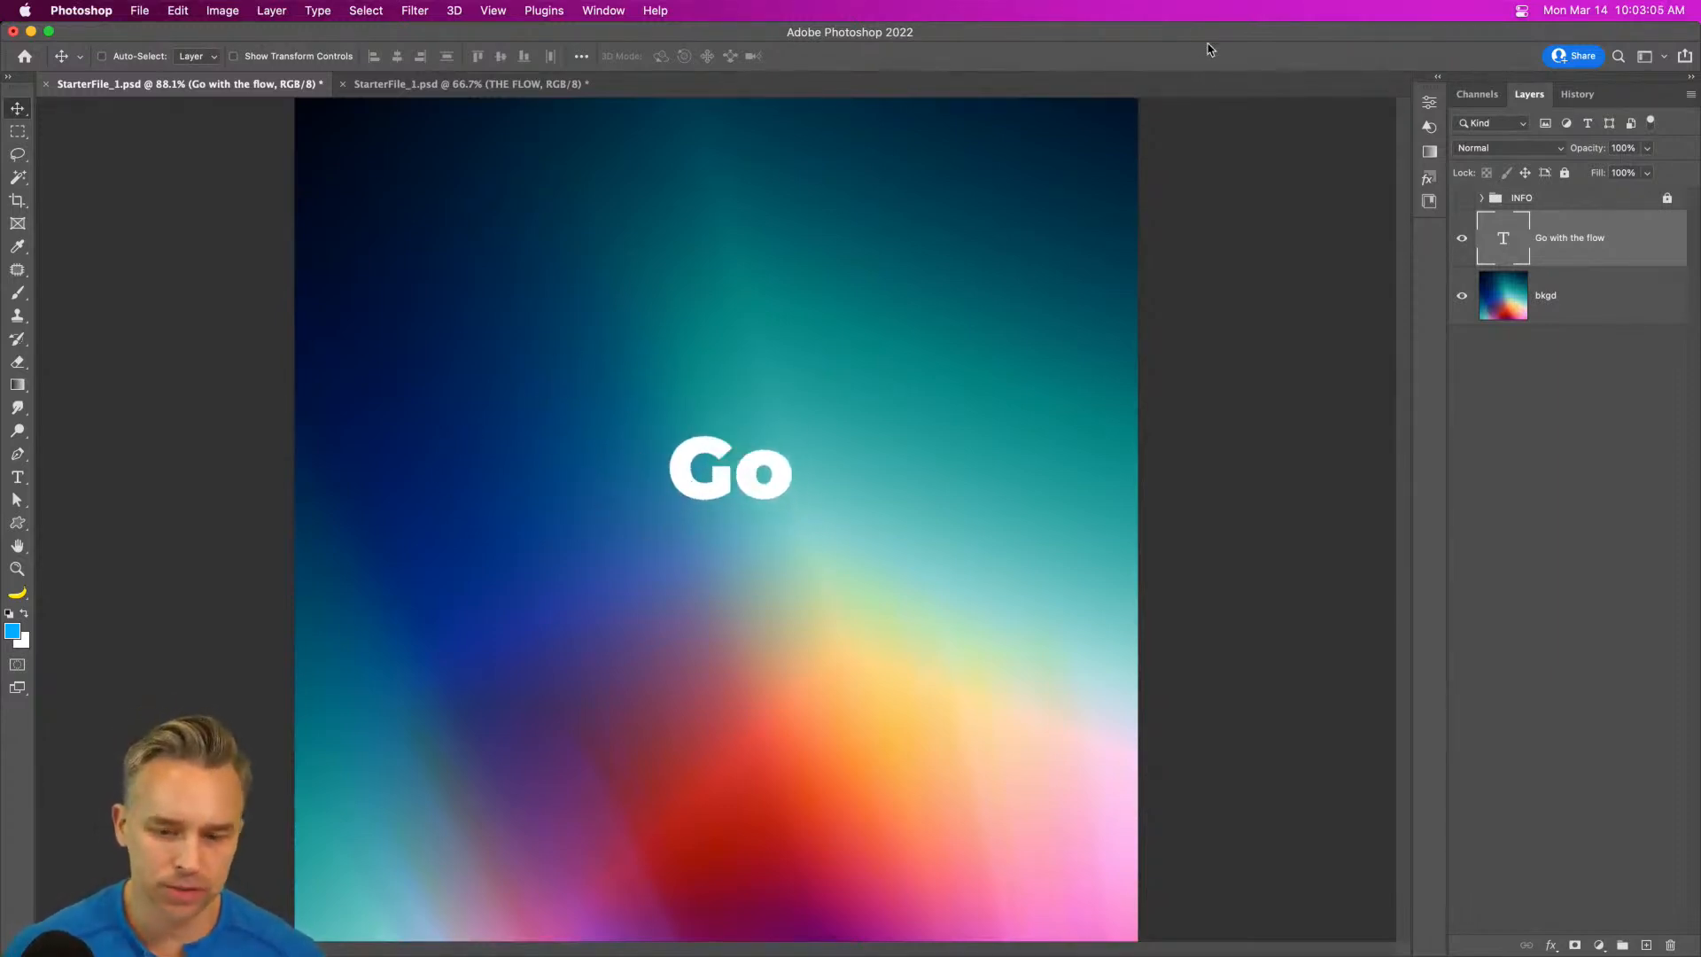
click(1438, 79)
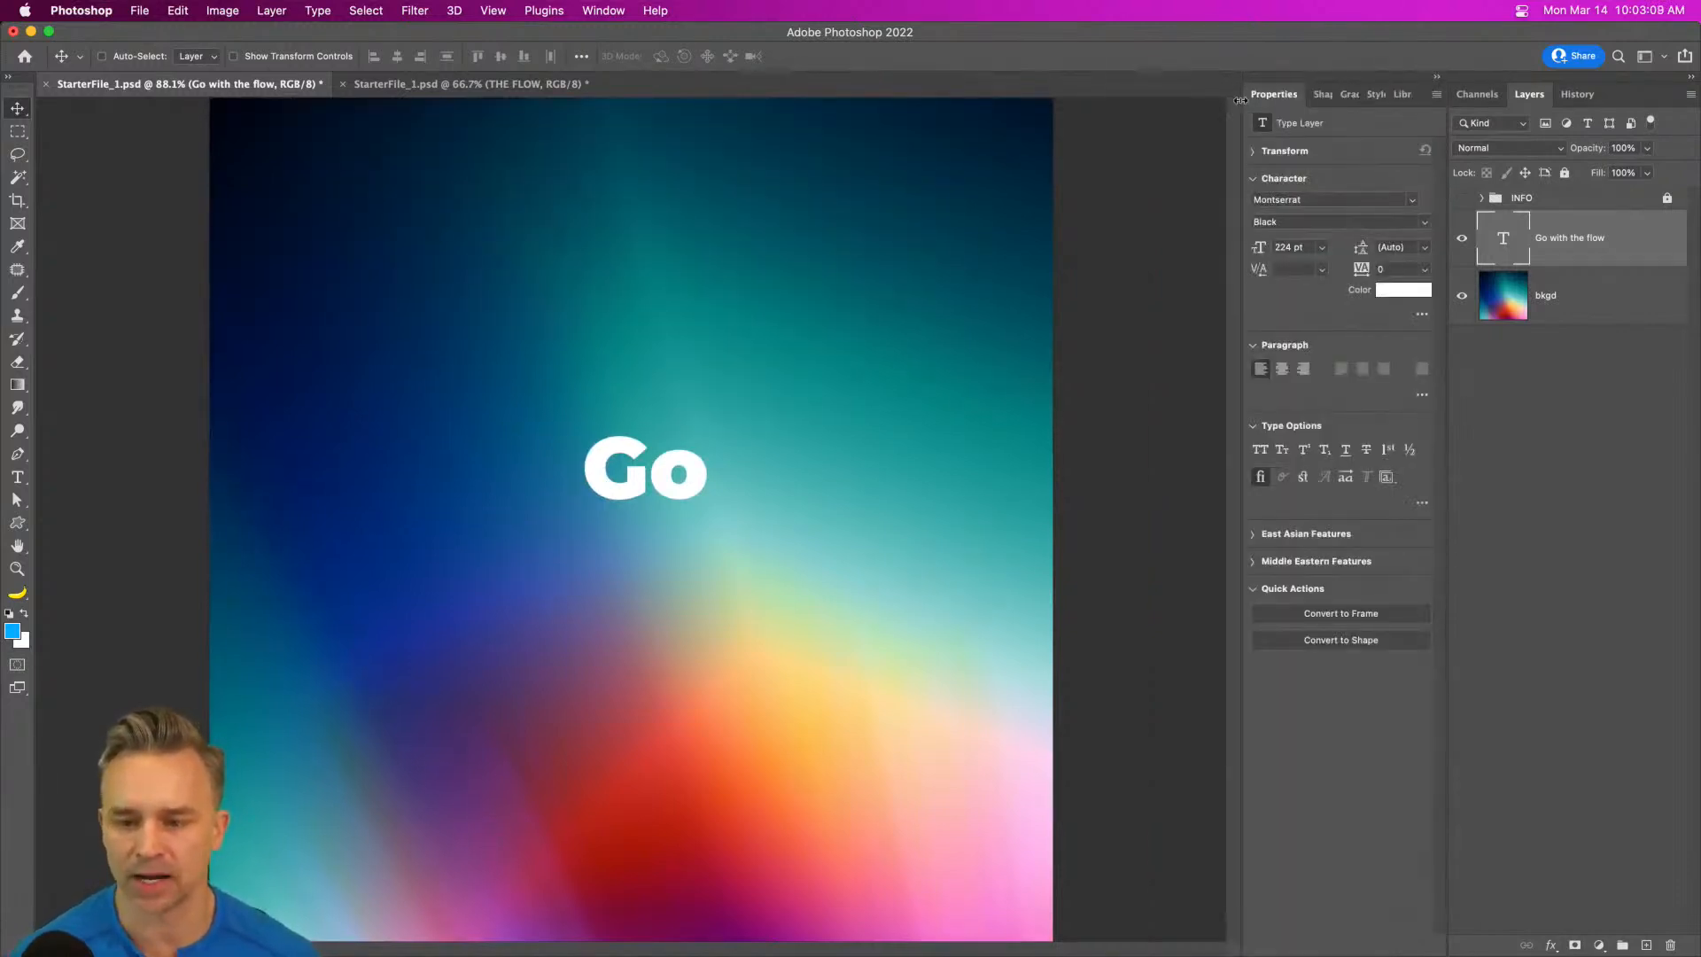
drag(1240, 100, 1198, 101)
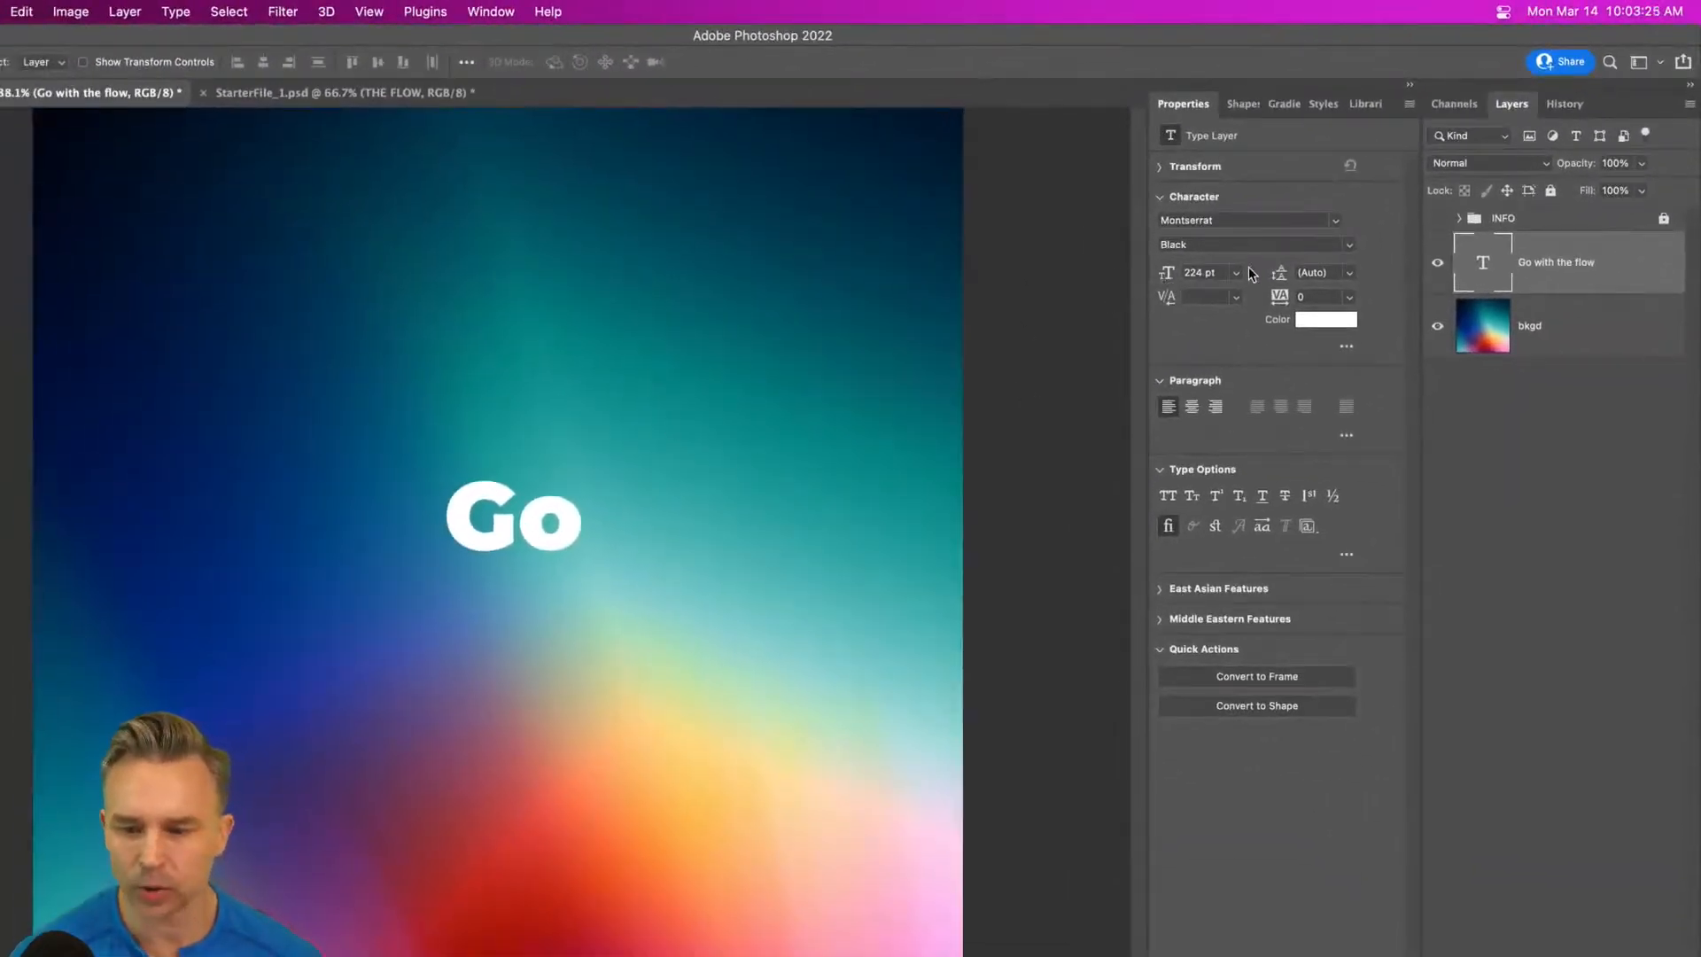
- Set the Go text's font size to 475 pt and reposition the word near the canvas centre
click(1234, 273)
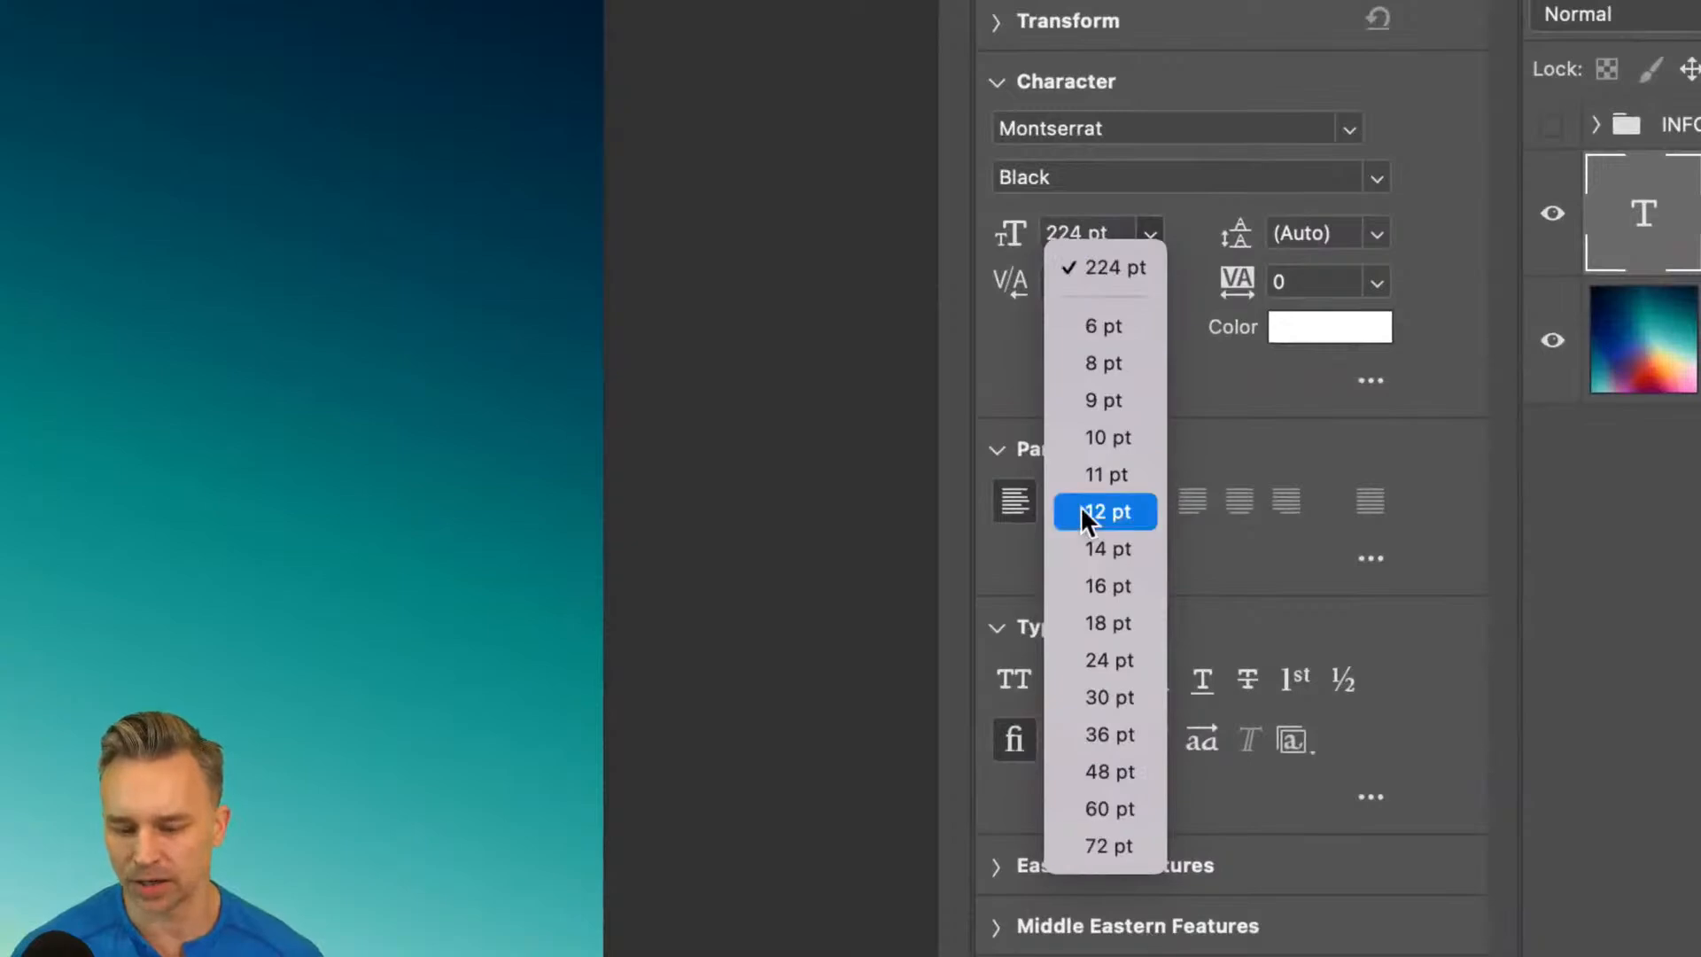
click(1106, 586)
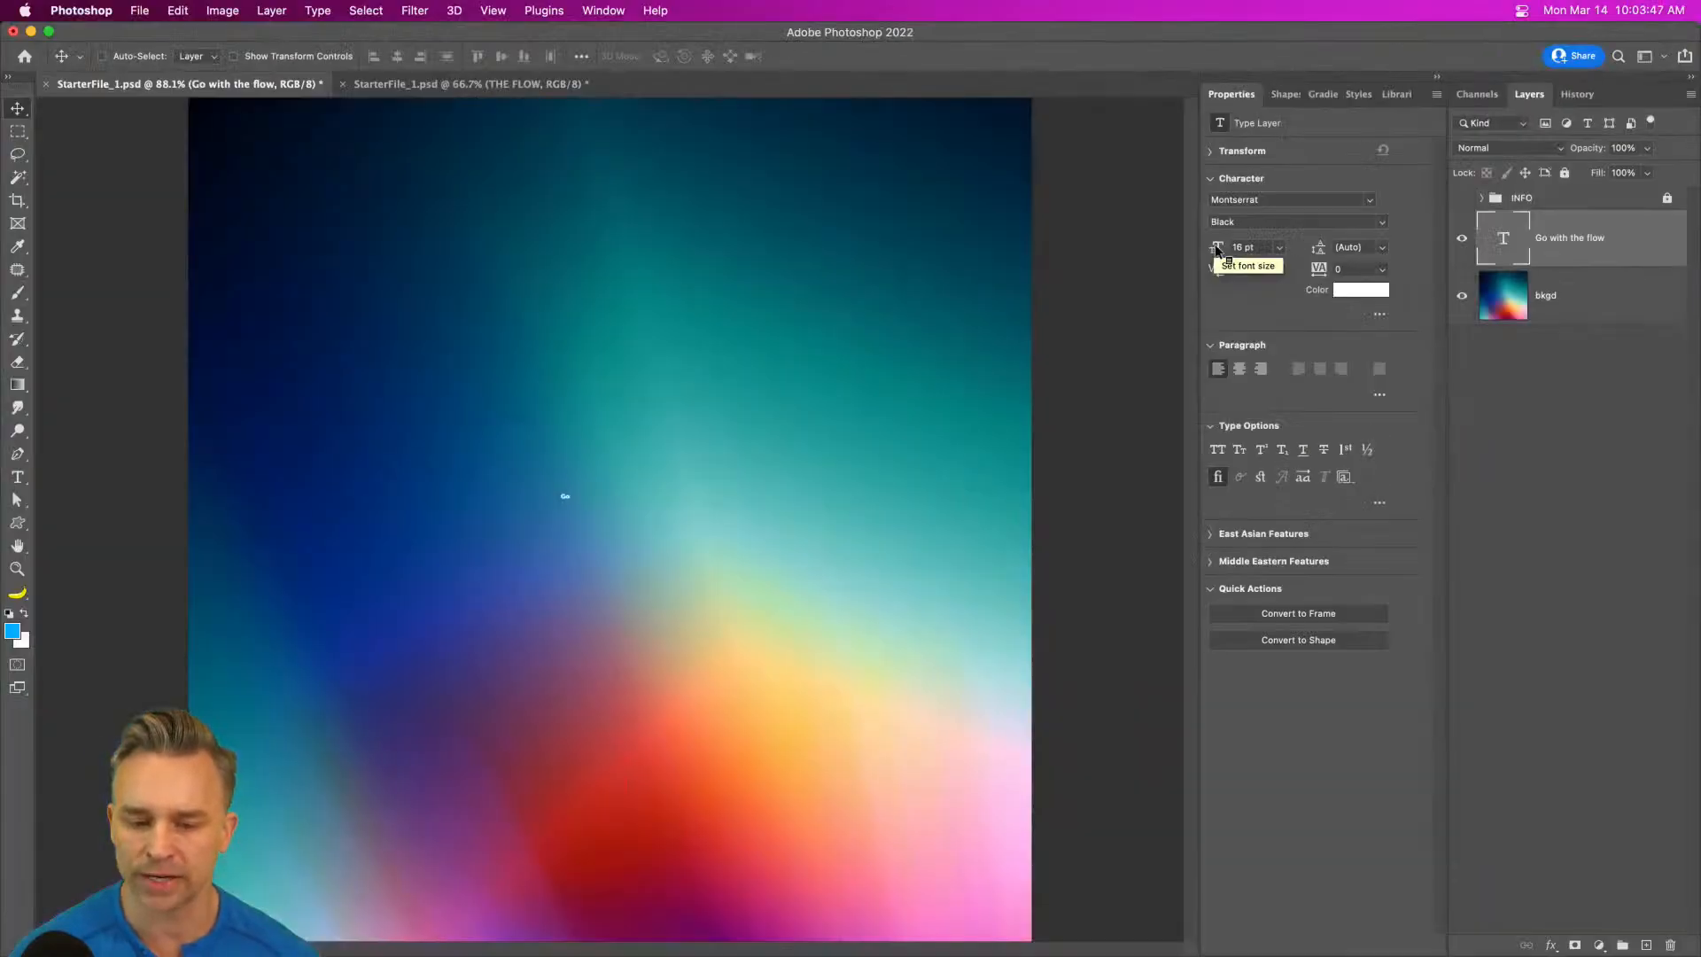
drag(1217, 251, 1319, 257)
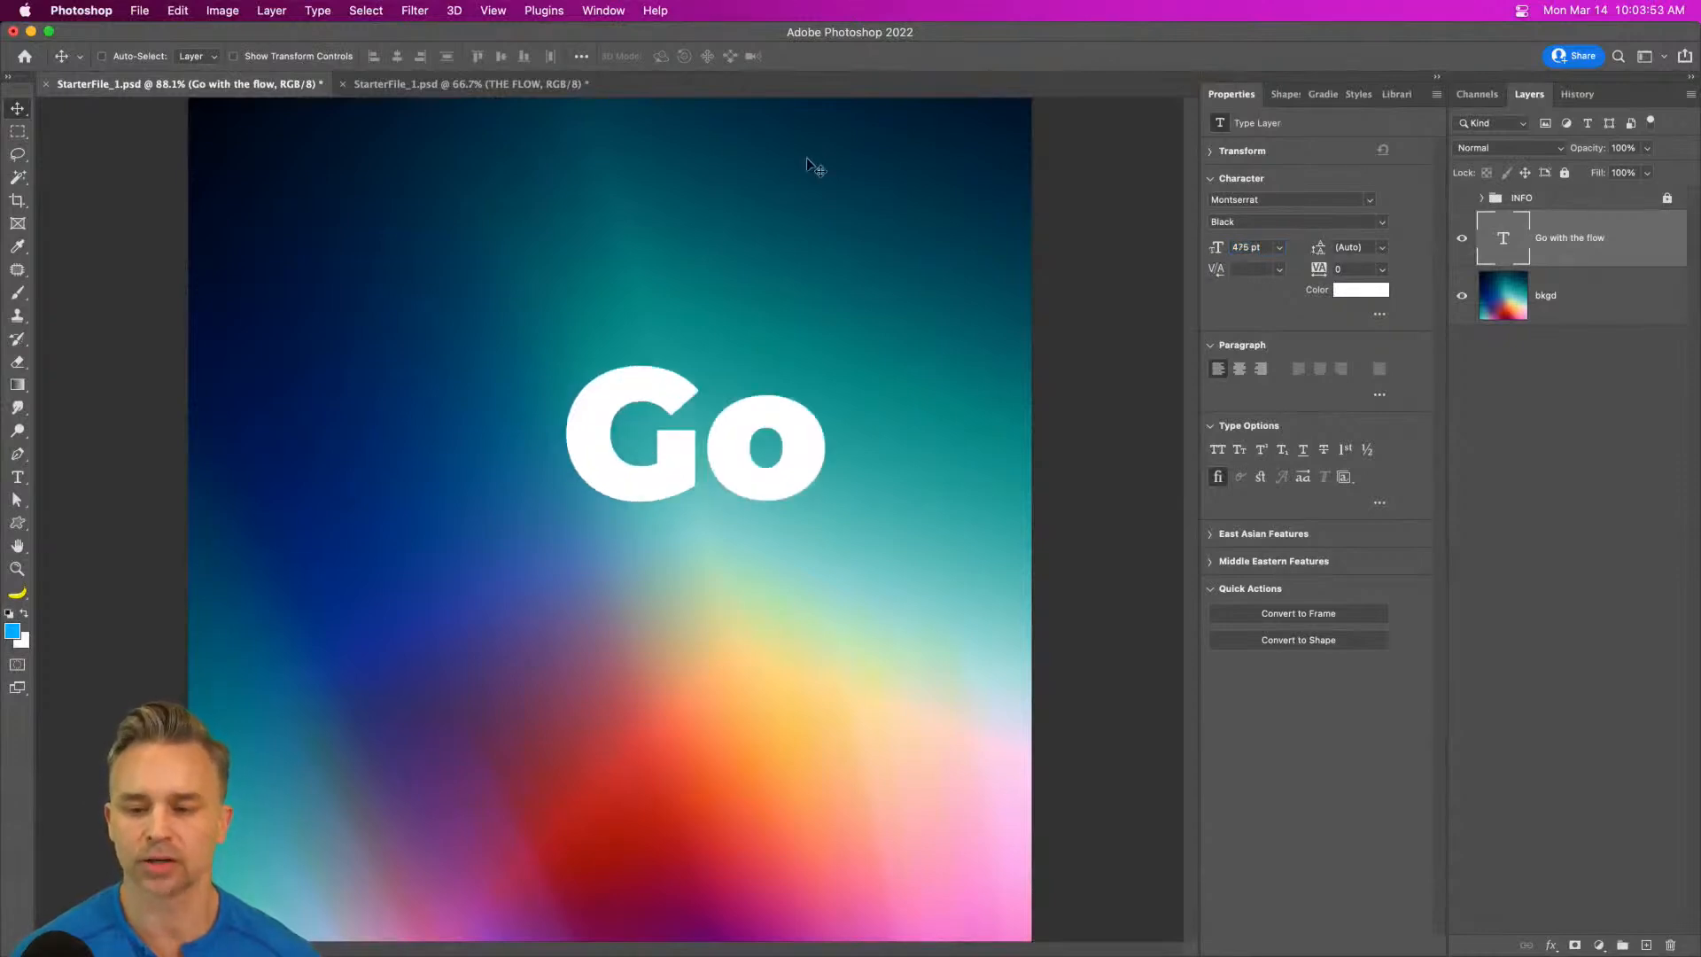
drag(561, 426, 455, 471)
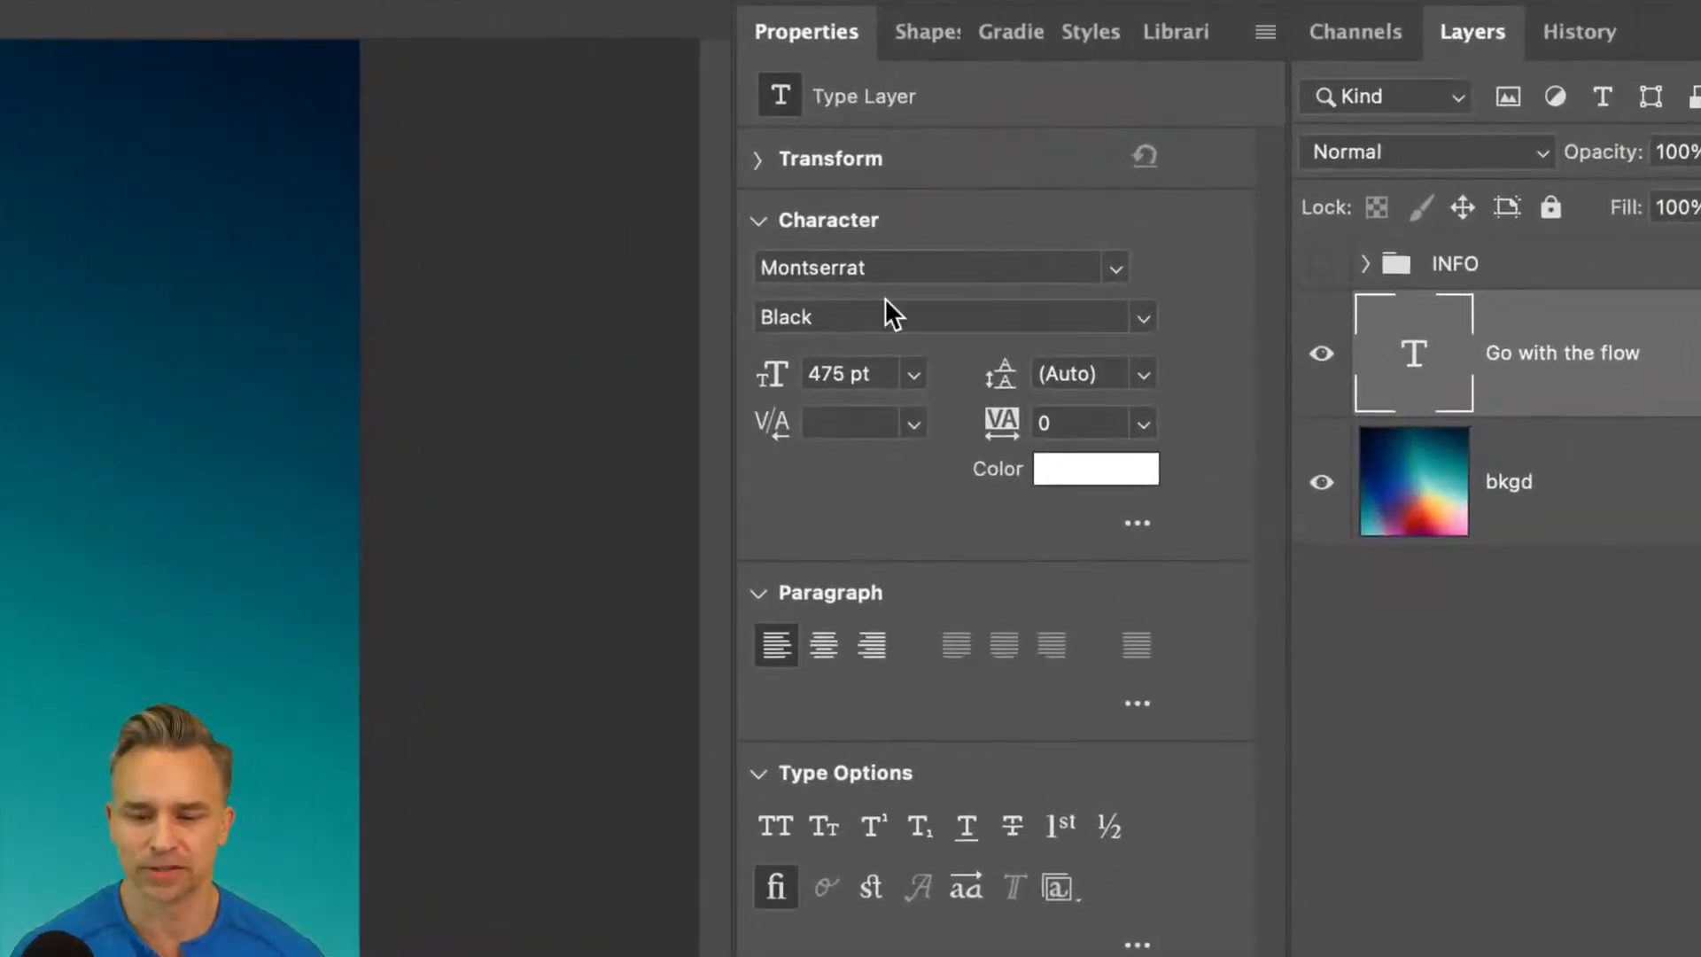
- Examine the available fonts and class filters for the text layer, previewing typefaces on the word Go
click(1114, 268)
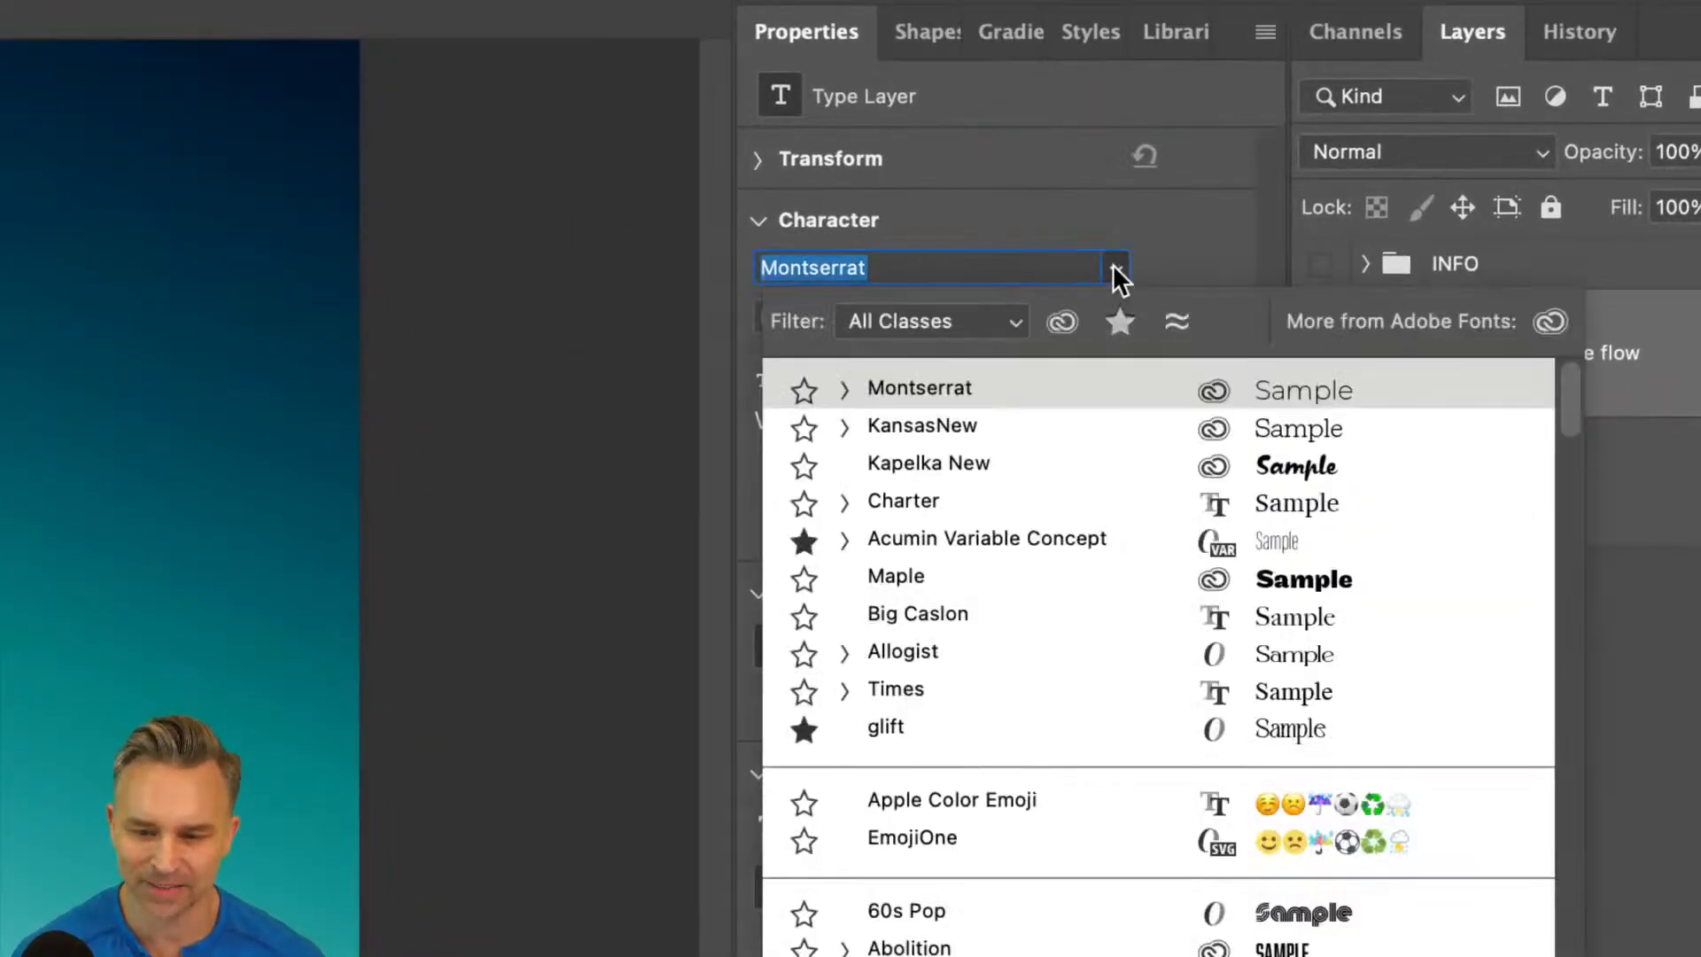
click(1110, 266)
click(1110, 266)
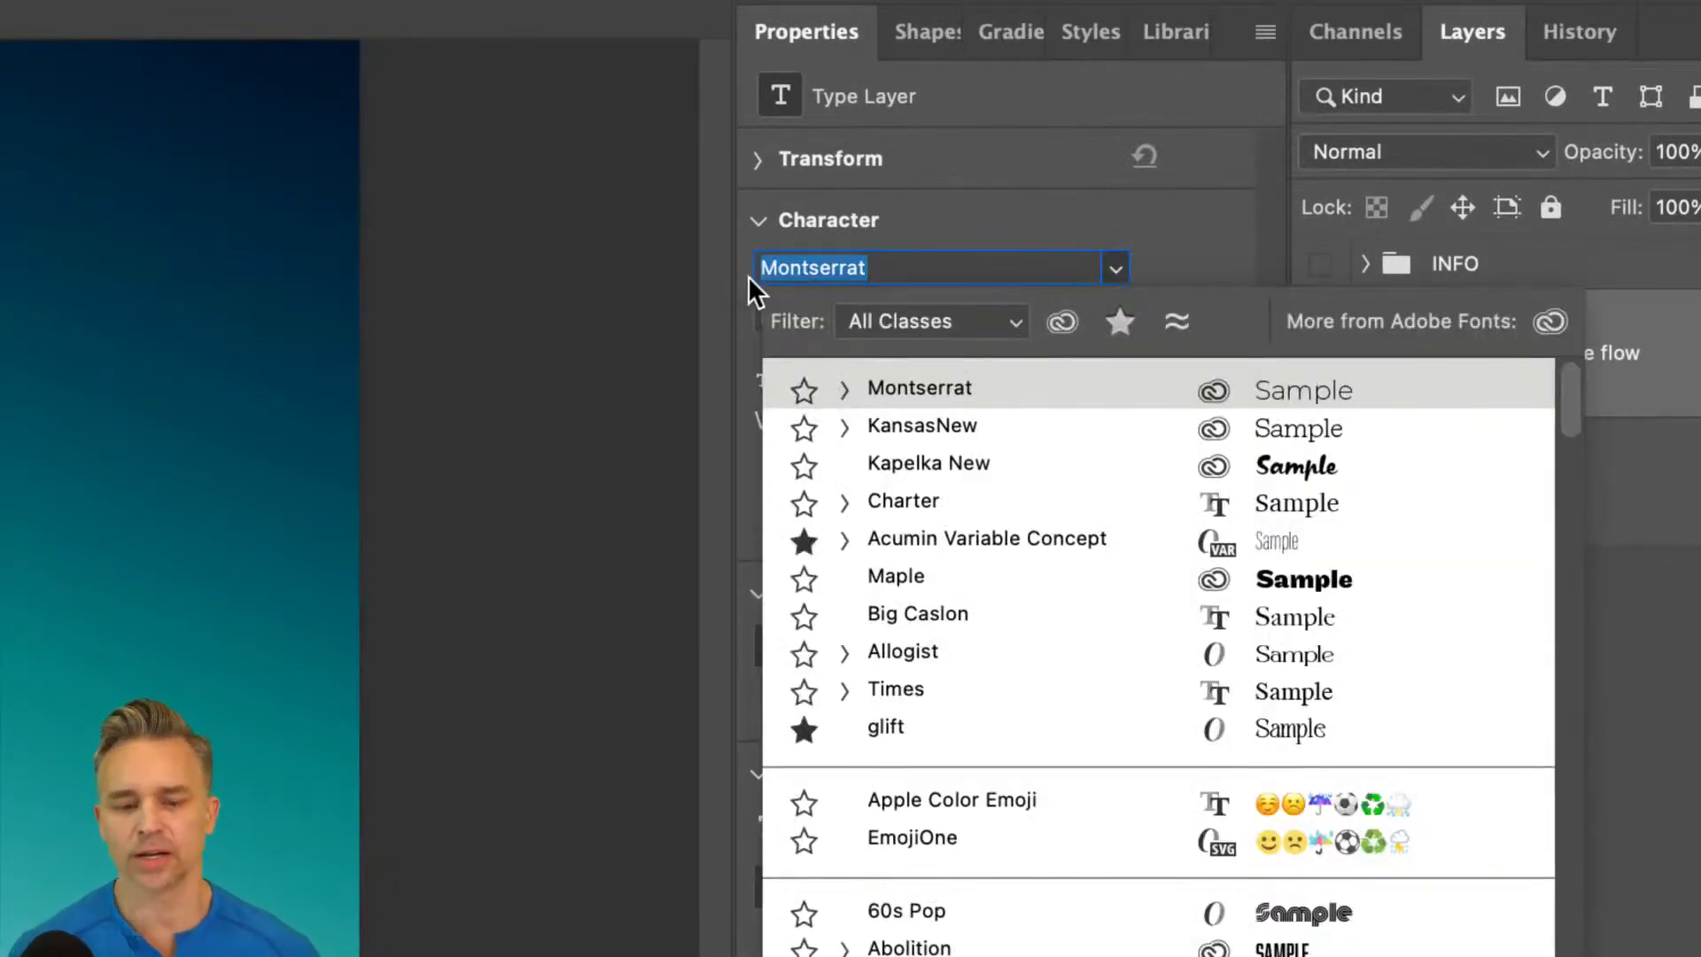
click(863, 323)
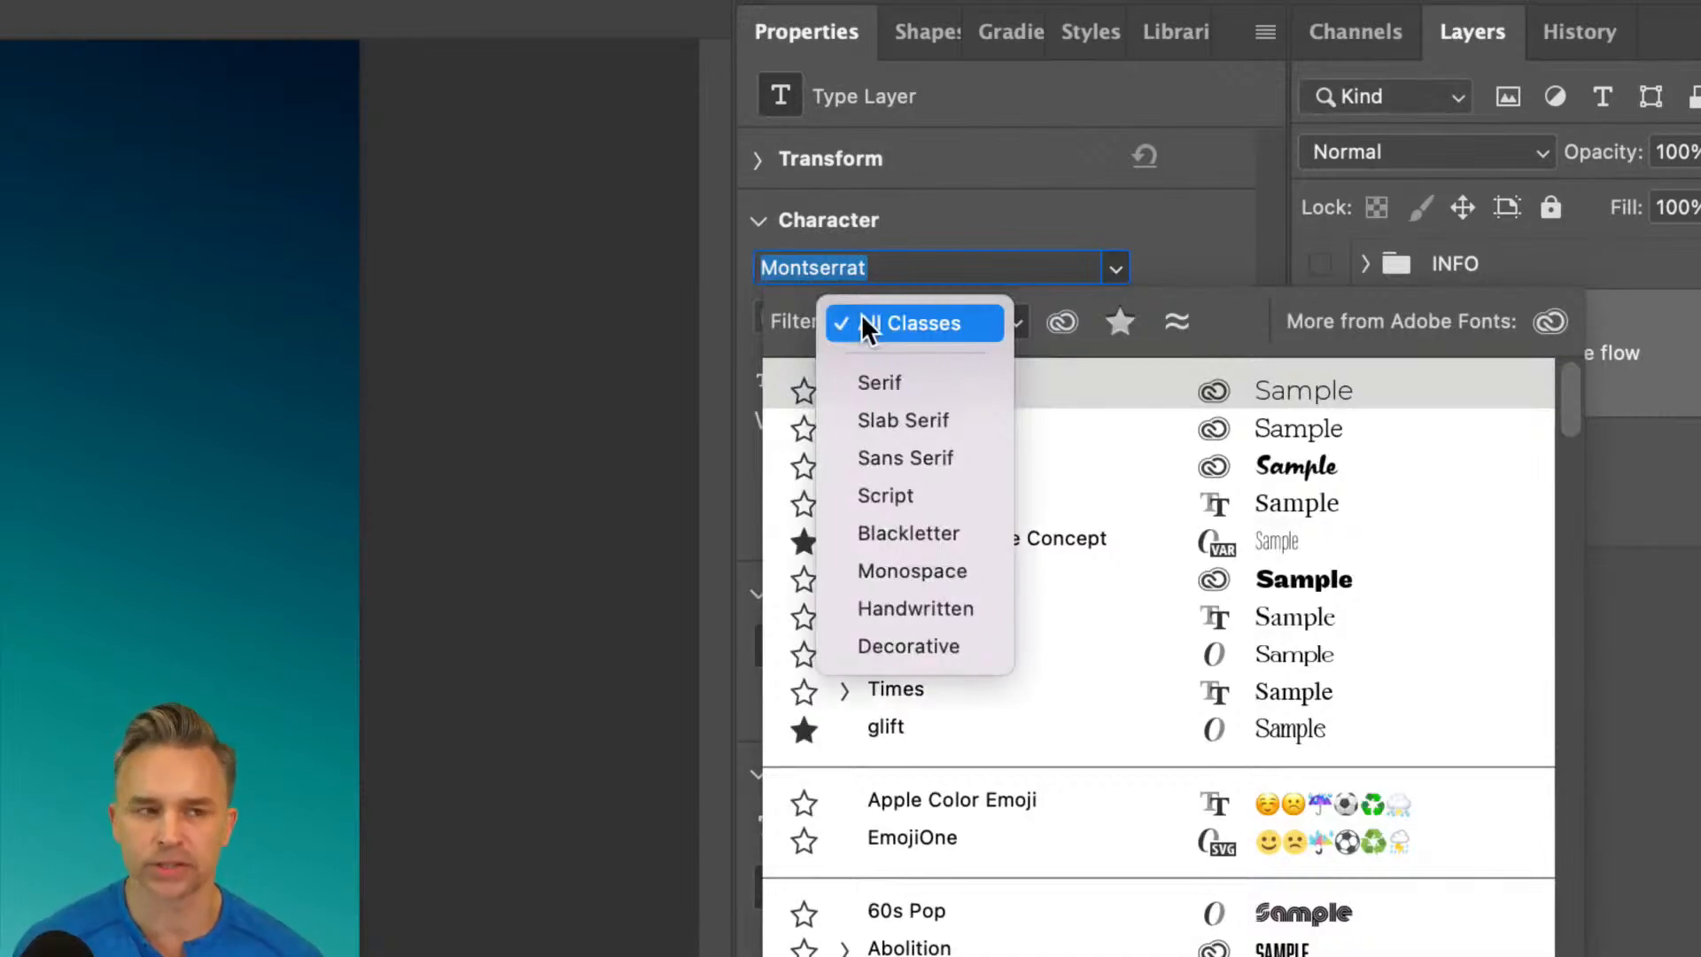
click(863, 322)
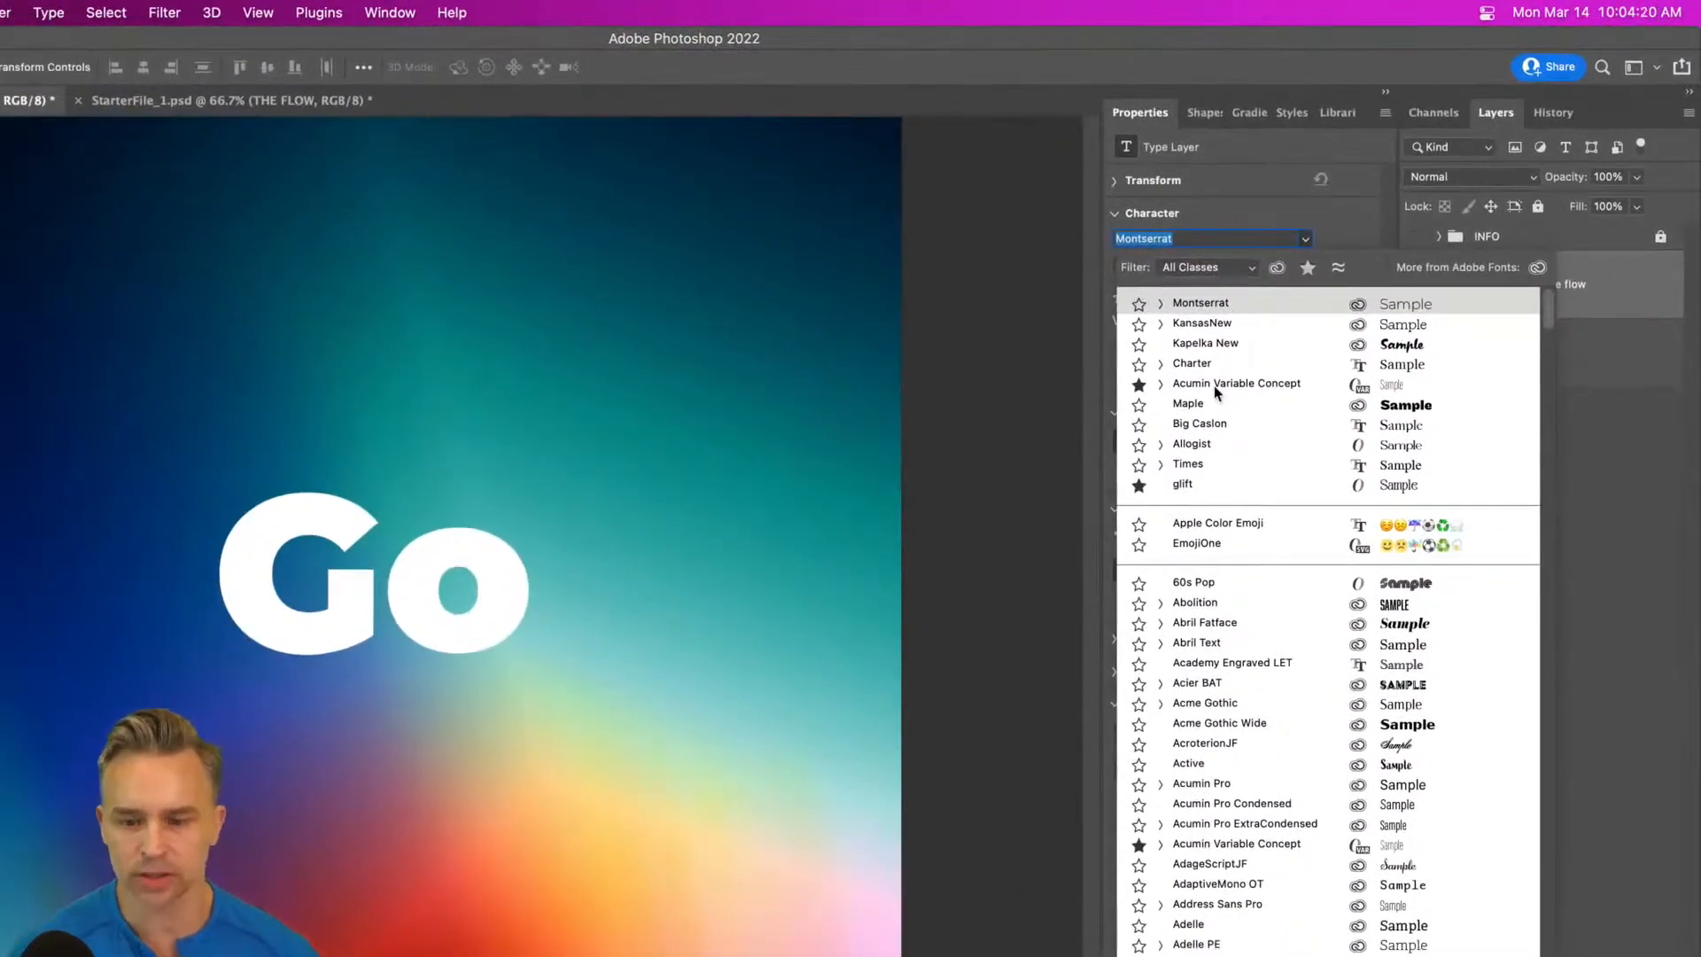
scroll(1218, 399, down, 8)
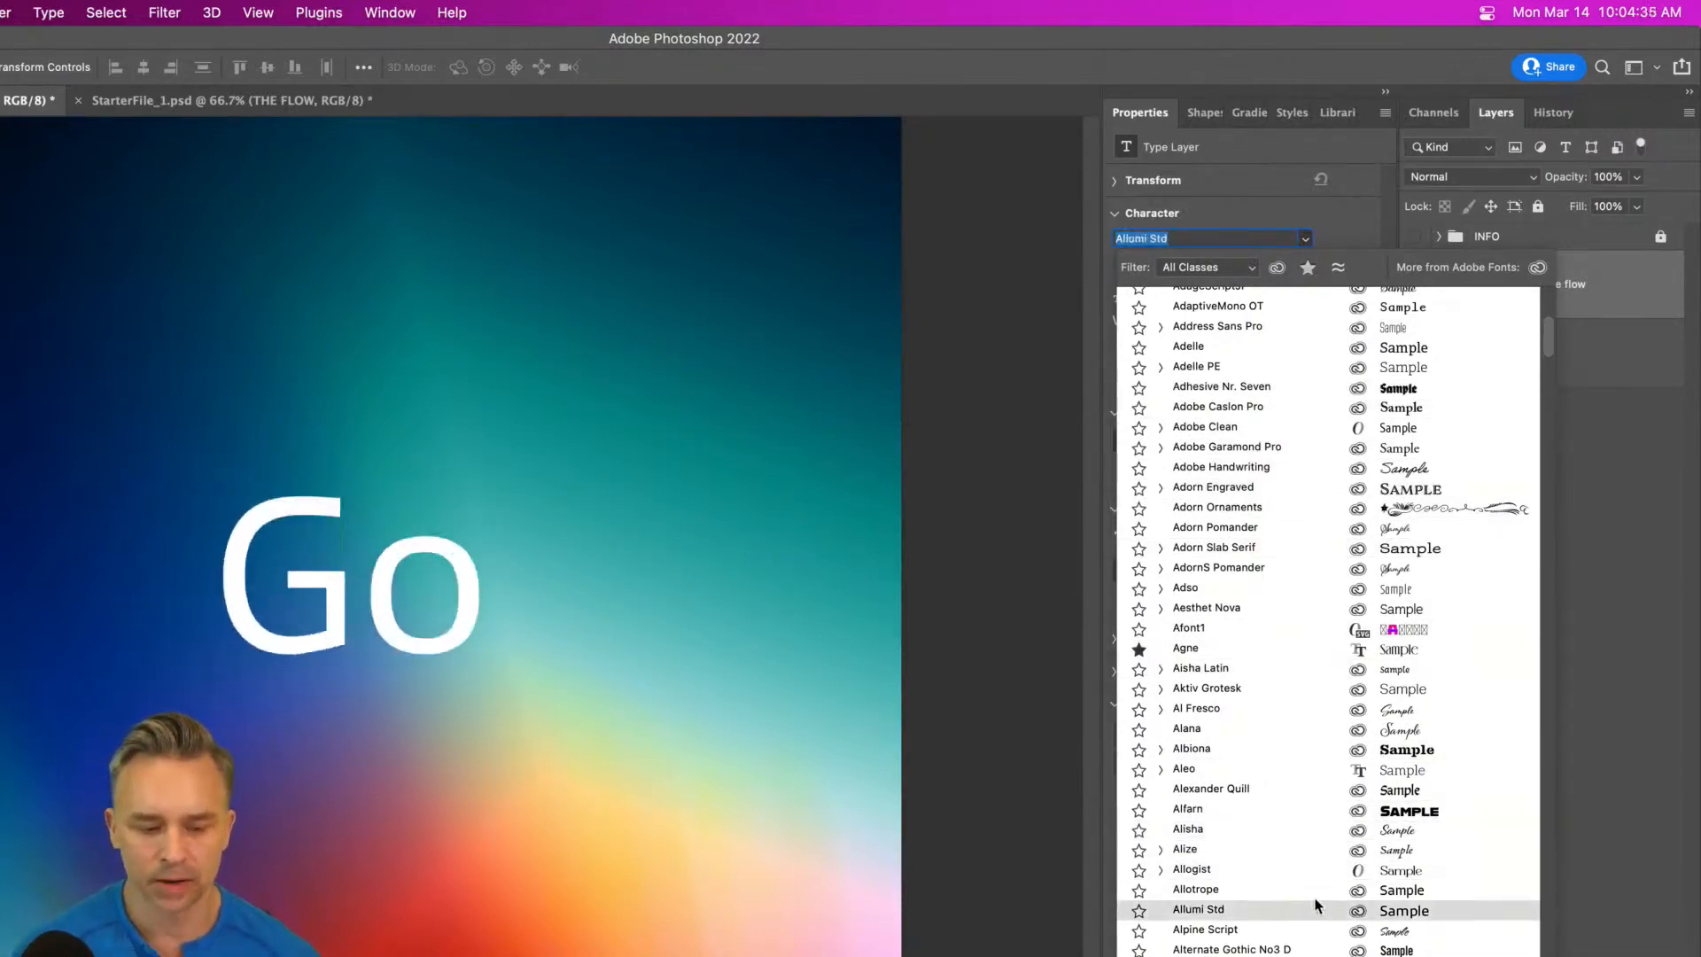
scroll(1369, 341, up, 10)
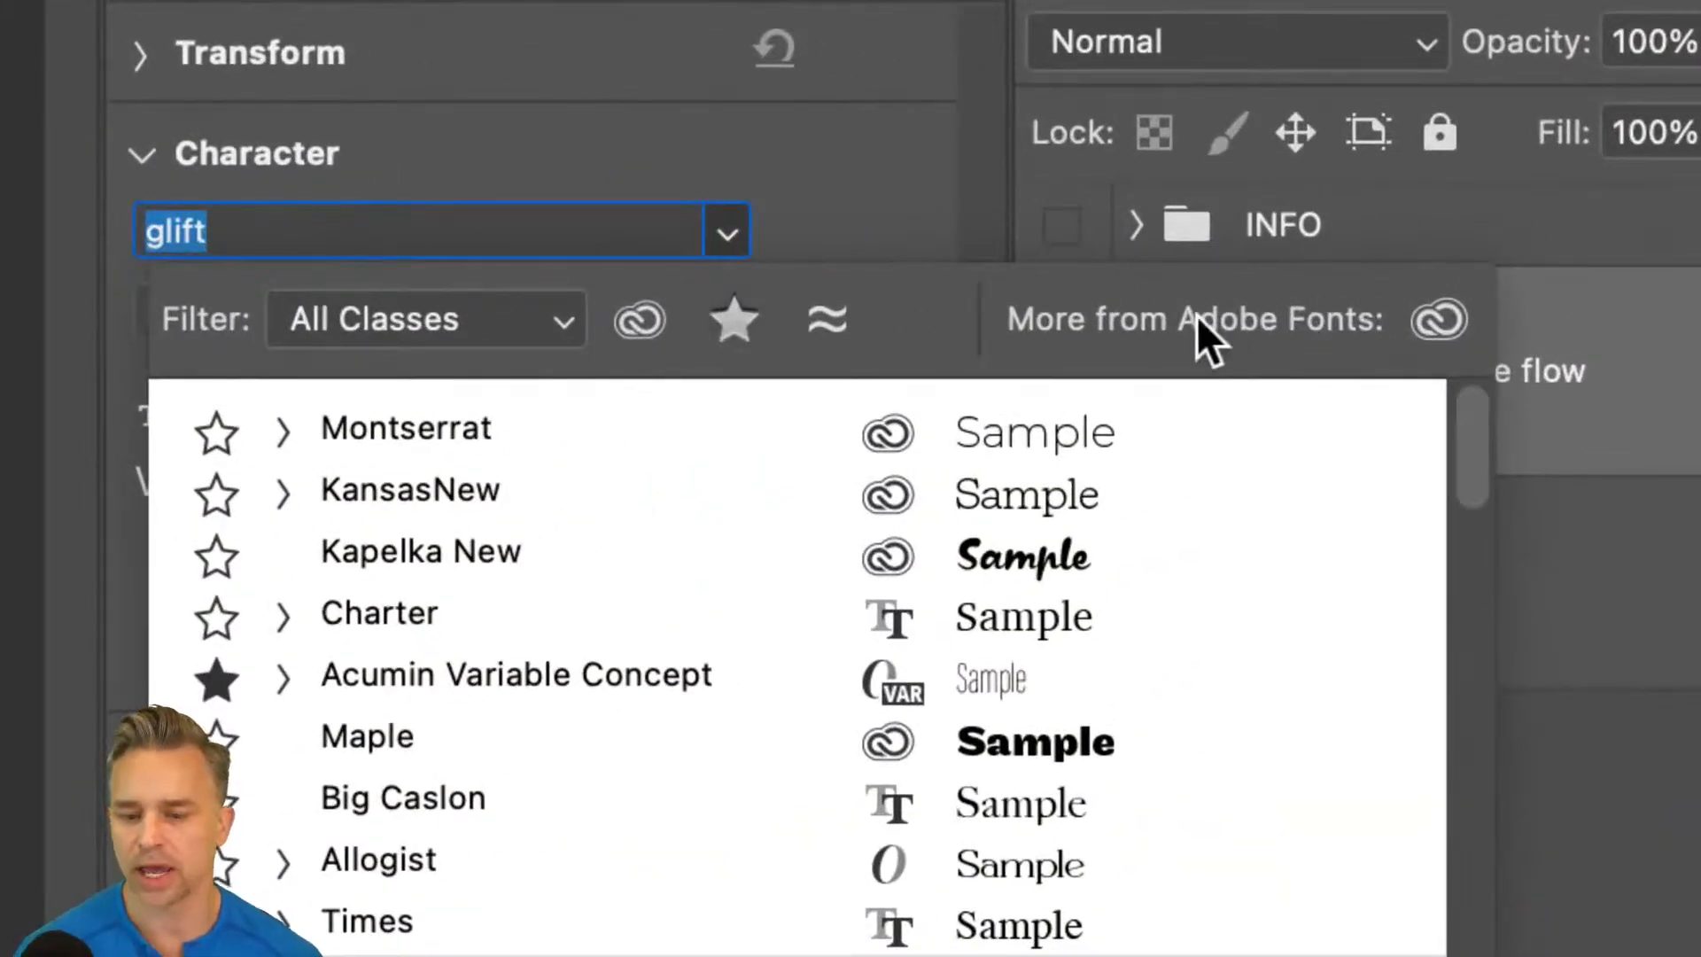
- Open the Adobe Fonts website from the font list and look over the available font families
click(1437, 317)
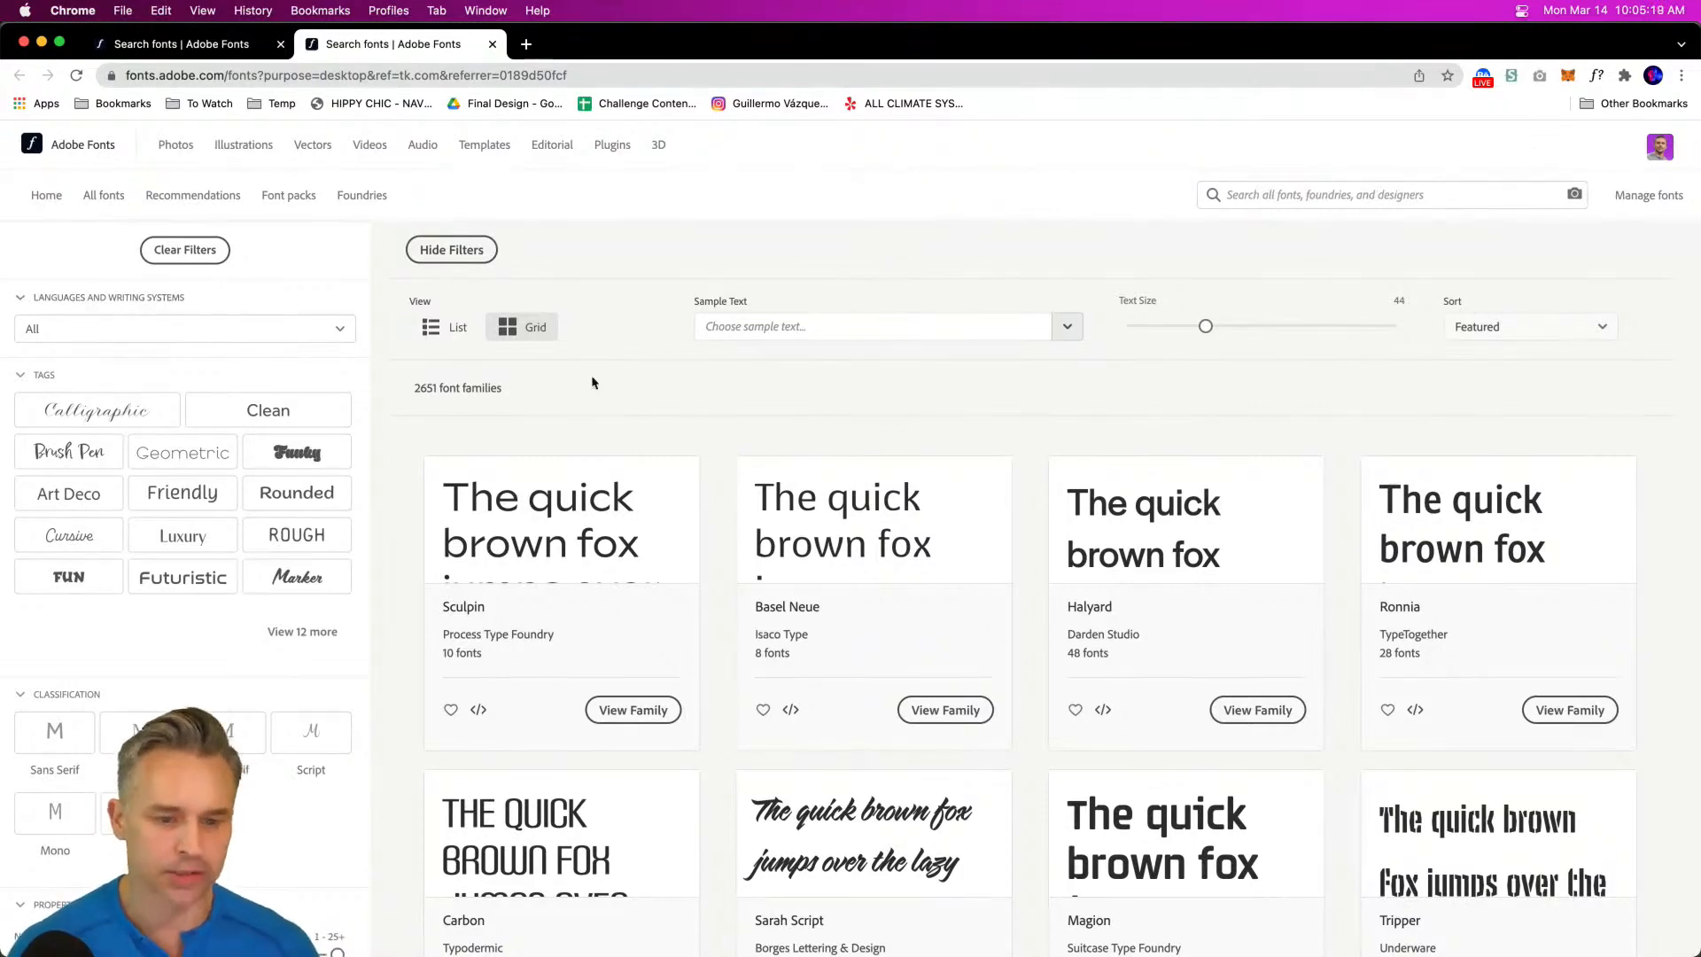
scroll(589, 380, down, 5)
scroll(740, 468, up, 3)
scroll(739, 468, up, 2)
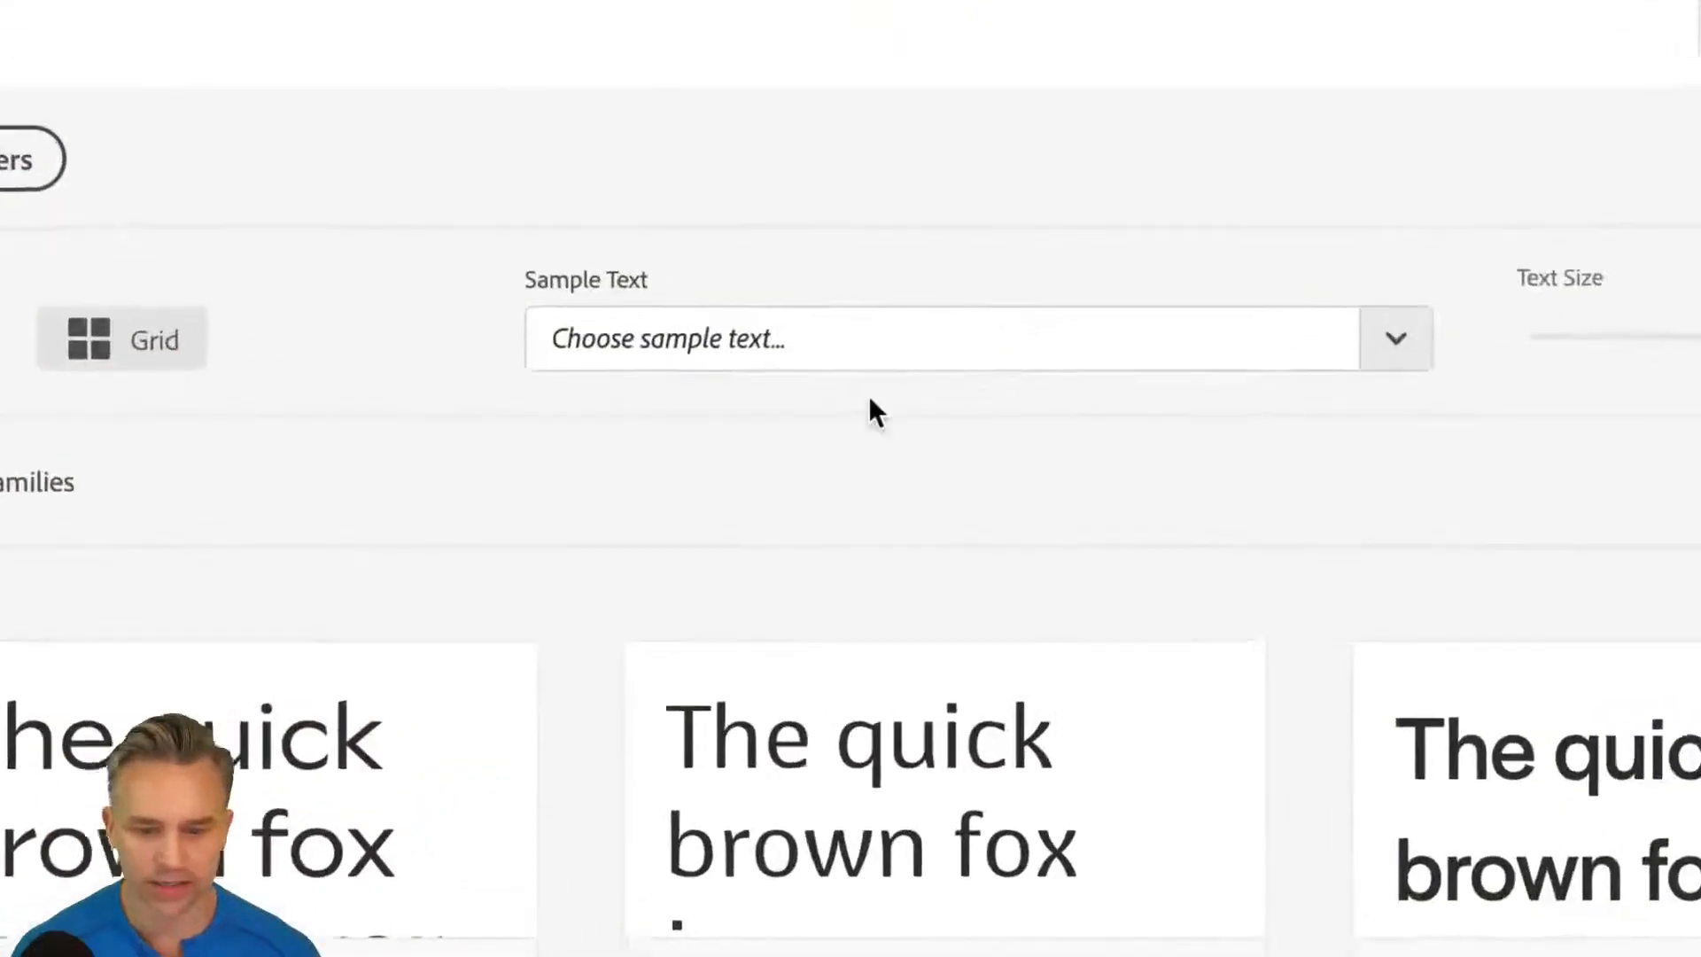
- Set the sample text for all font previews to "Go with the flow" and look through the families
click(849, 328)
text(Go wtih)
key(BackSpace)
key(BackSpace)
key(BackSpace)
text(ith the flow)
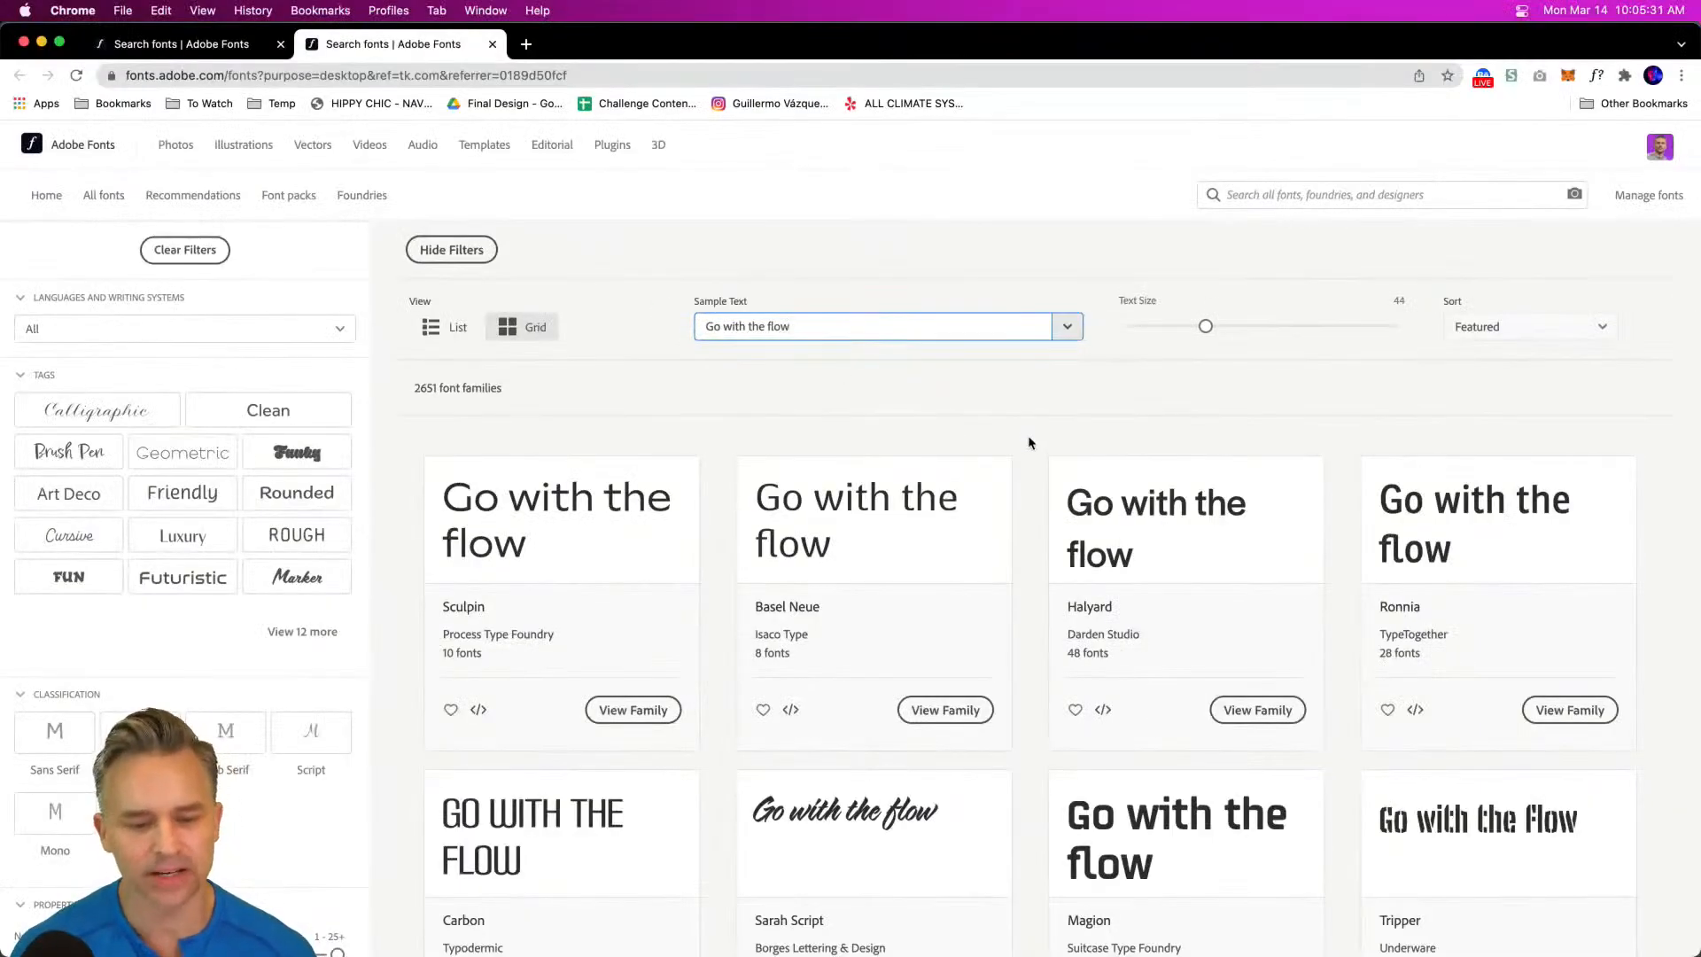
scroll(994, 416, down, 5)
scroll(869, 394, down, 2)
scroll(904, 399, up, 7)
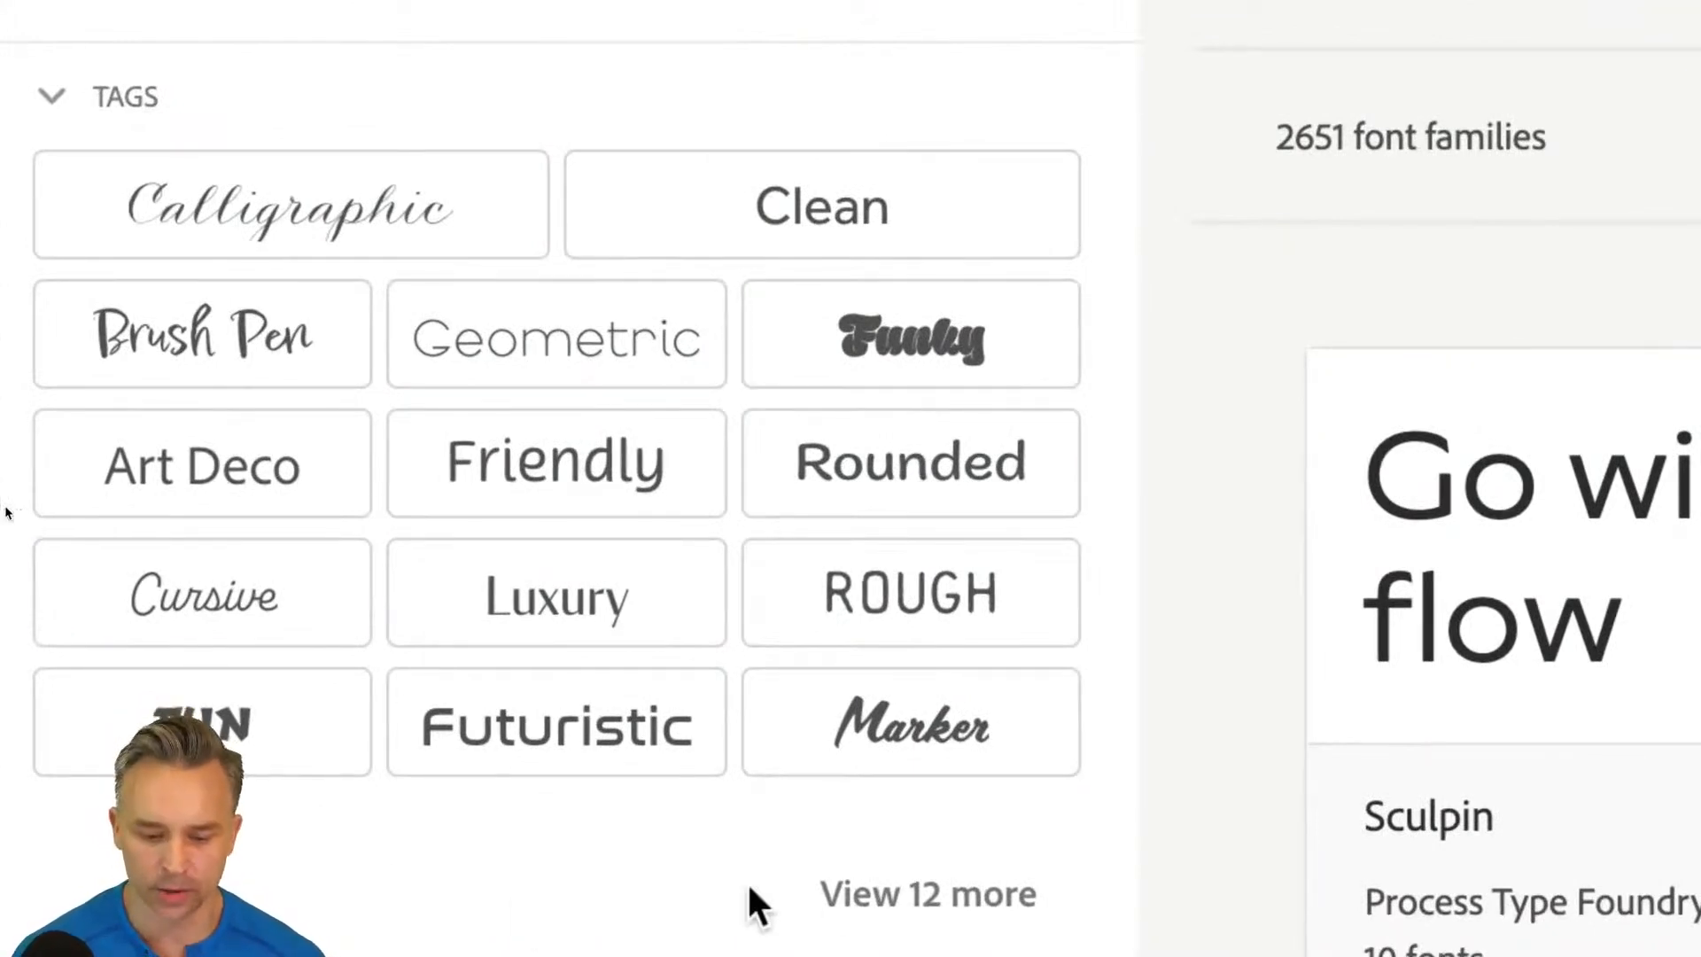
- Expand the complete list of font tags and review the style categories
click(913, 895)
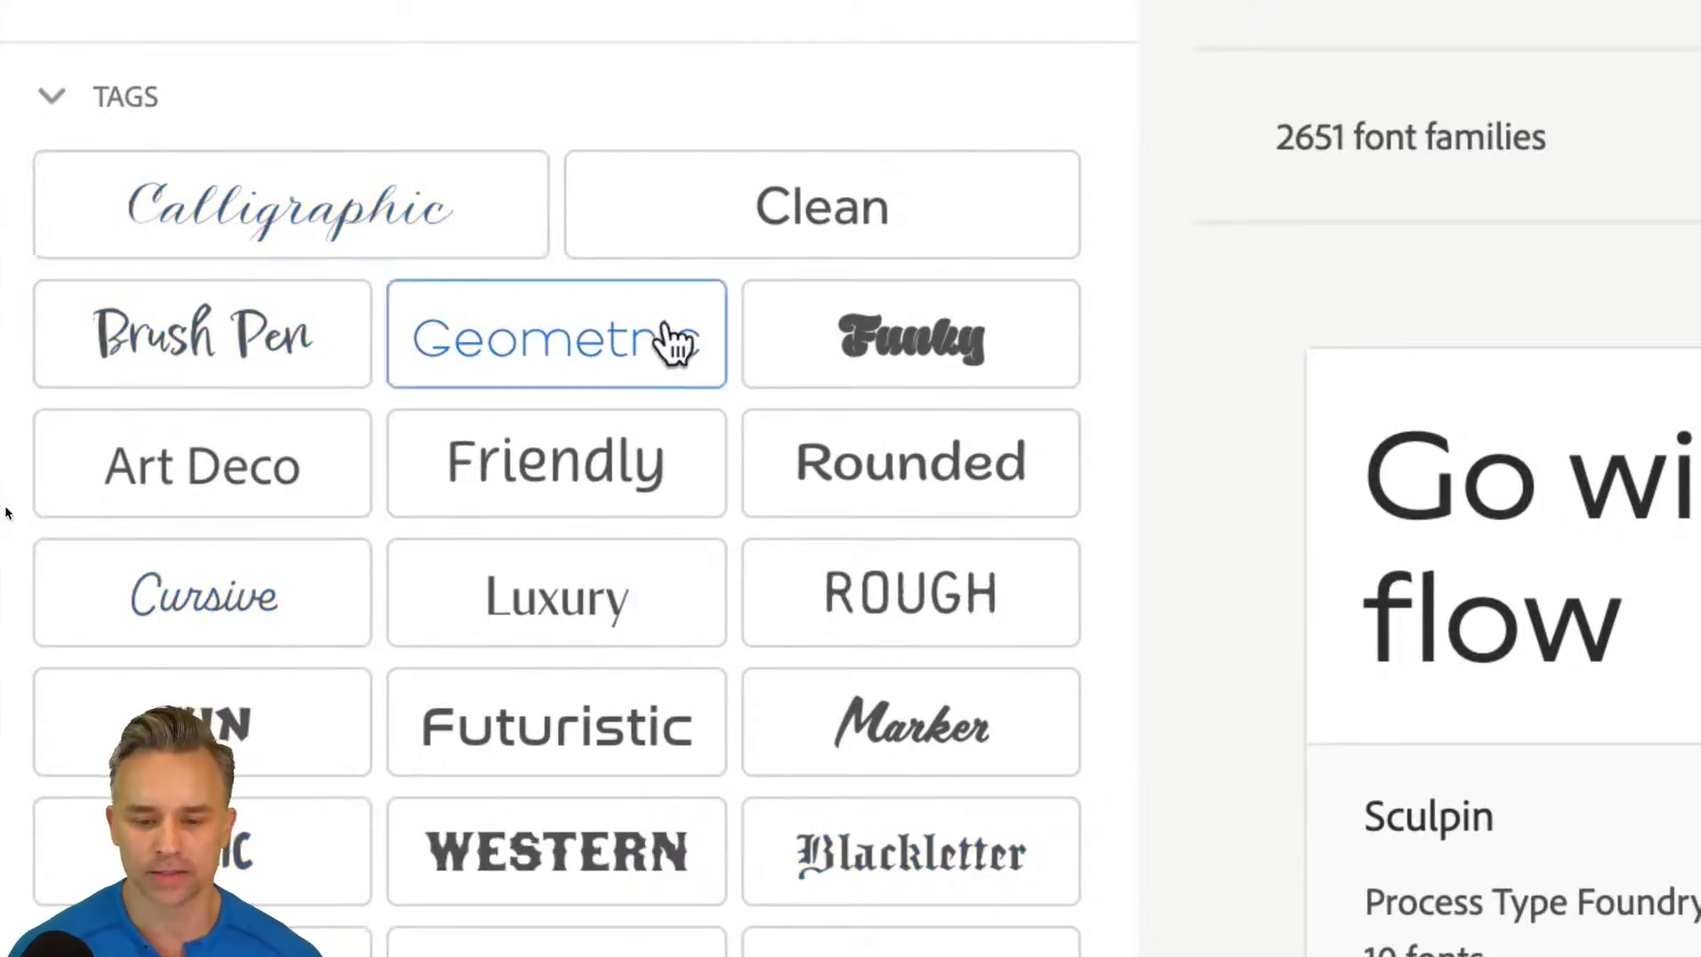
scroll(232, 712, down, 5)
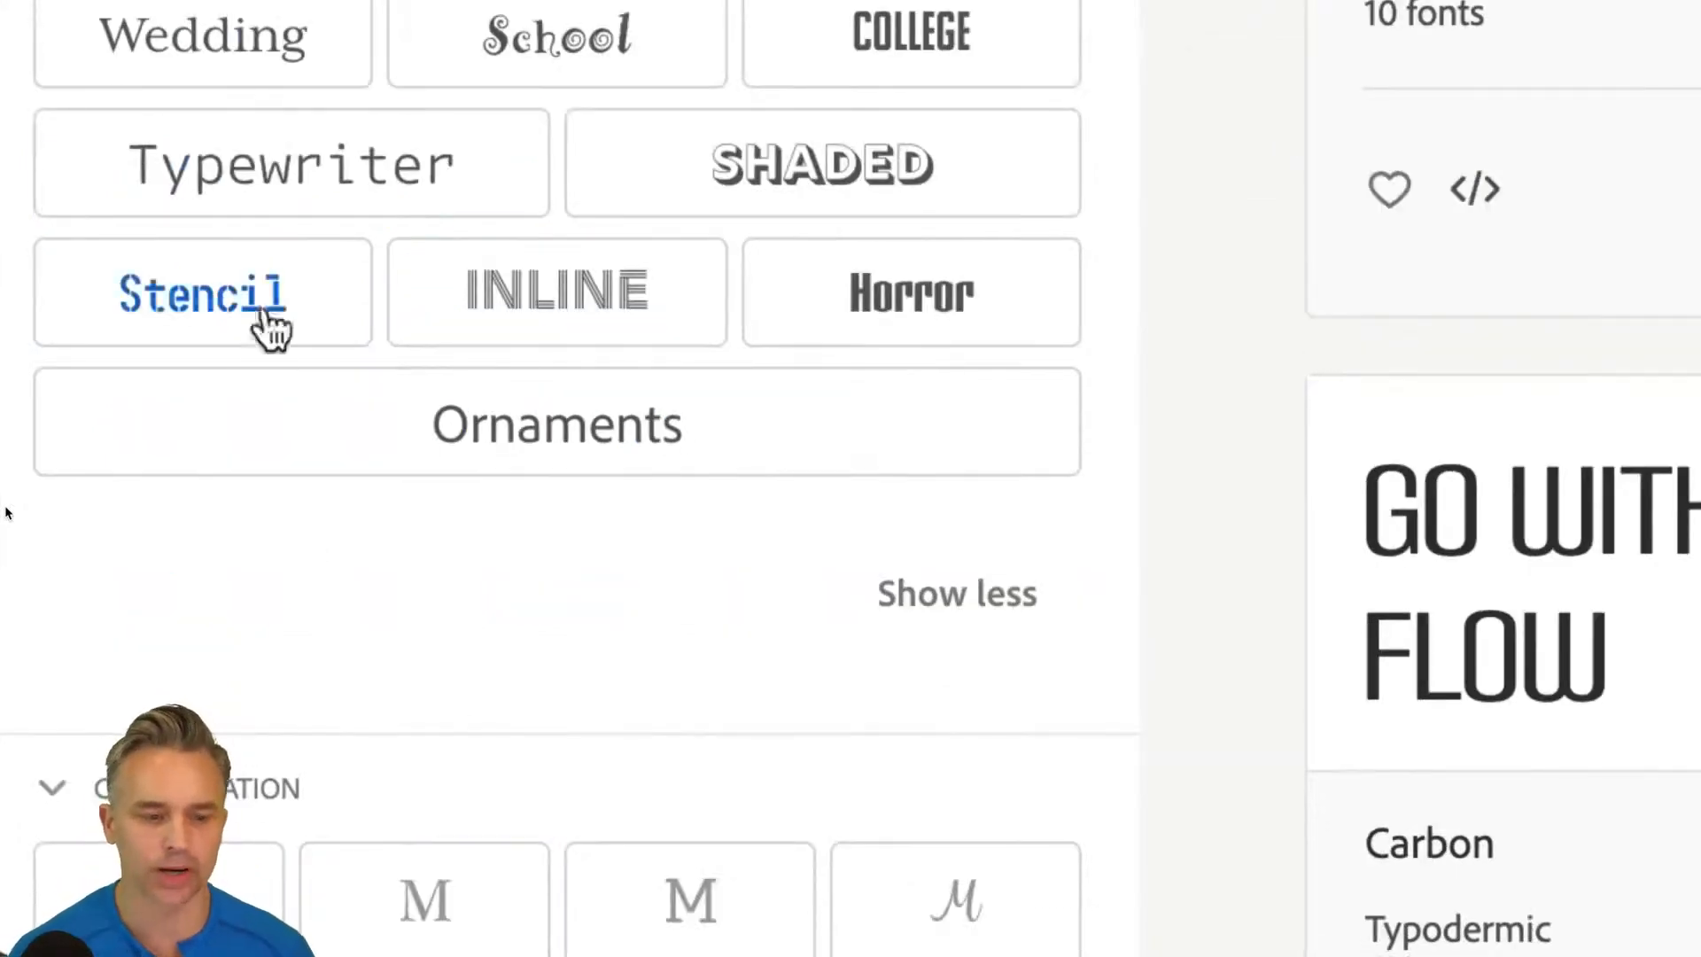
scroll(319, 19, up, 5)
scroll(341, 19, up, 3)
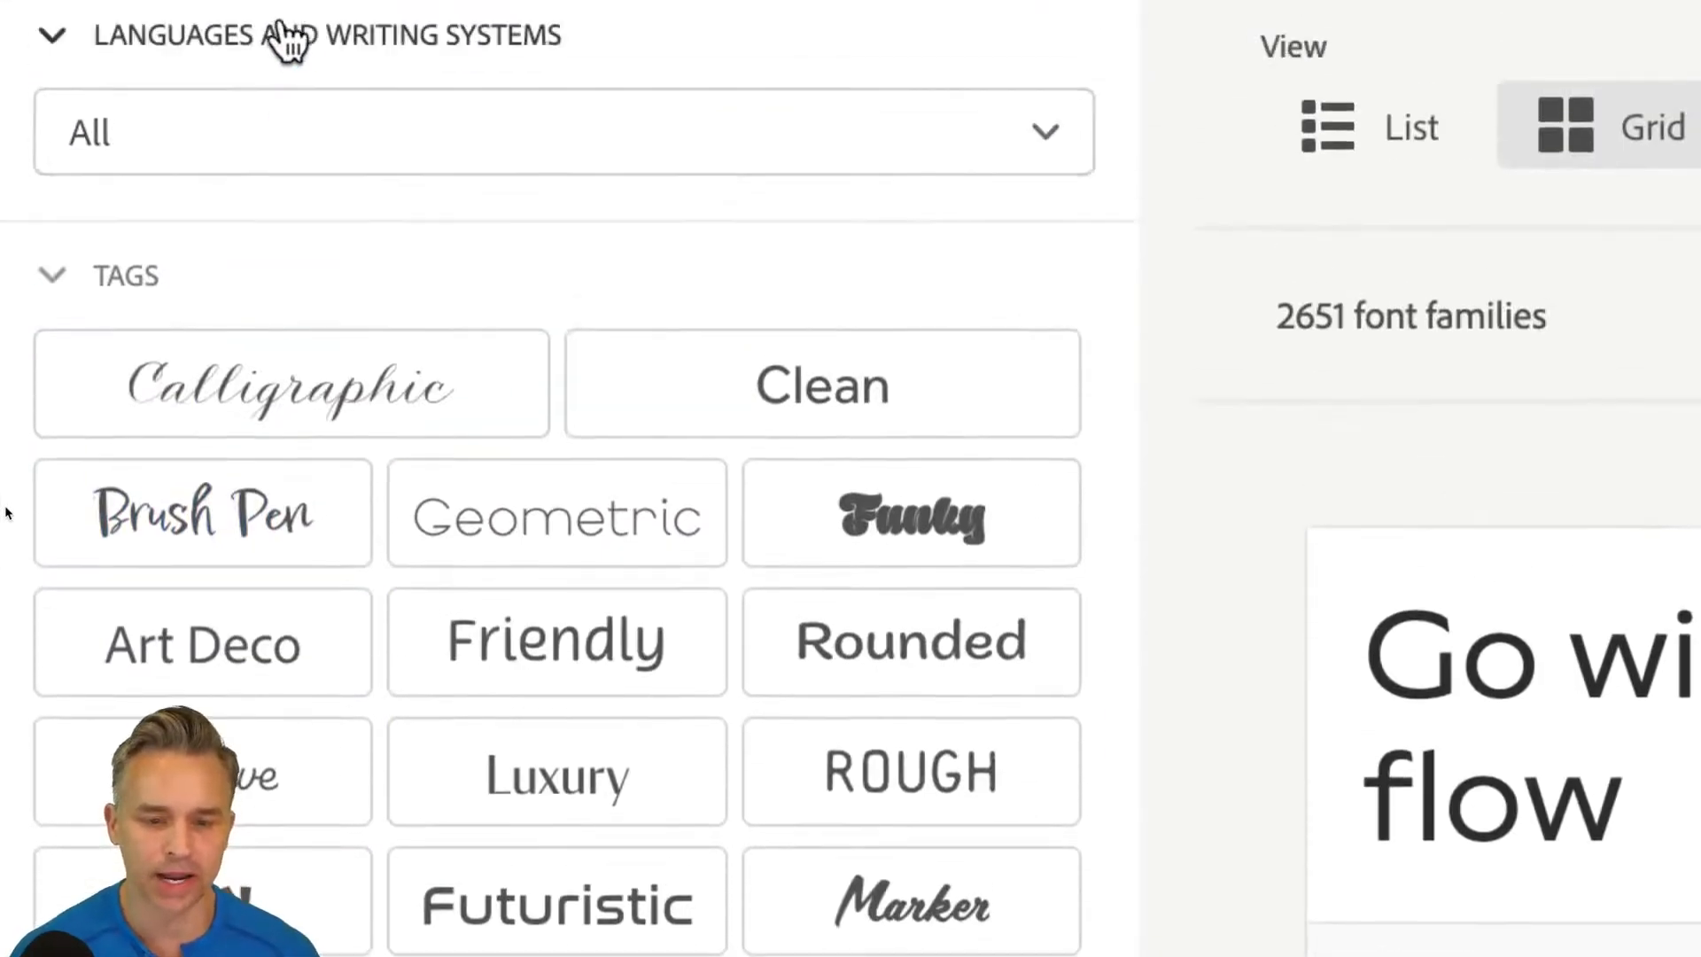
- Filter the font families by the Funky tag and browse the first page of results
click(868, 521)
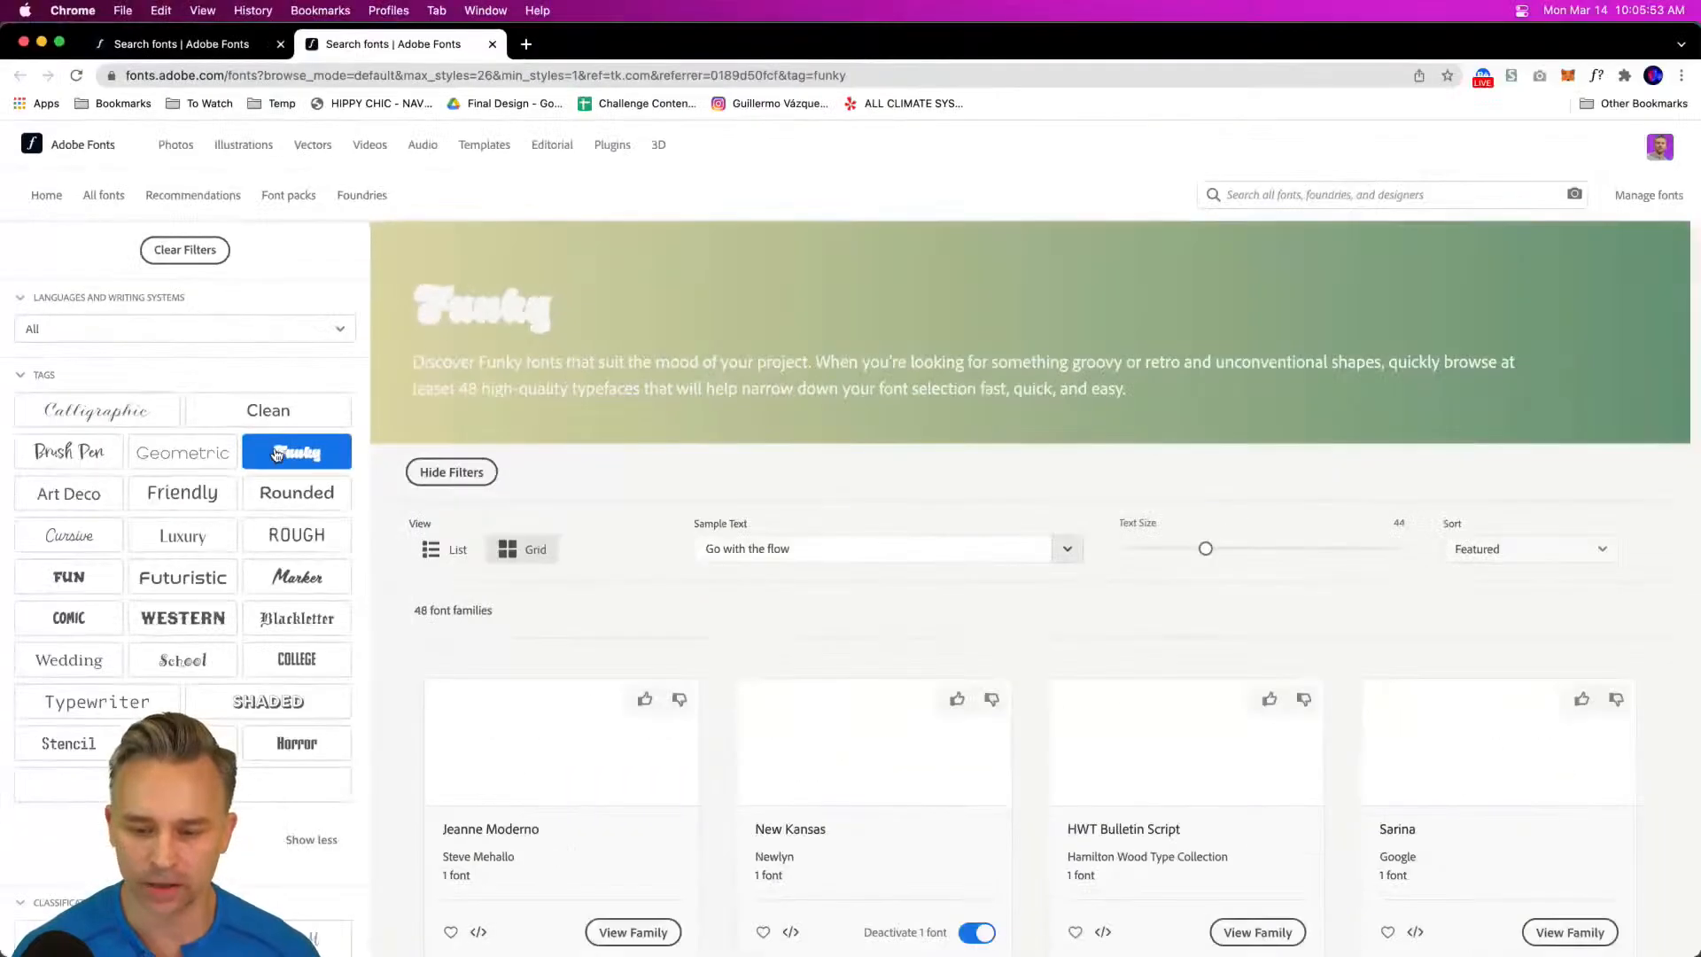
scroll(957, 582, down, 3)
scroll(957, 582, down, 2)
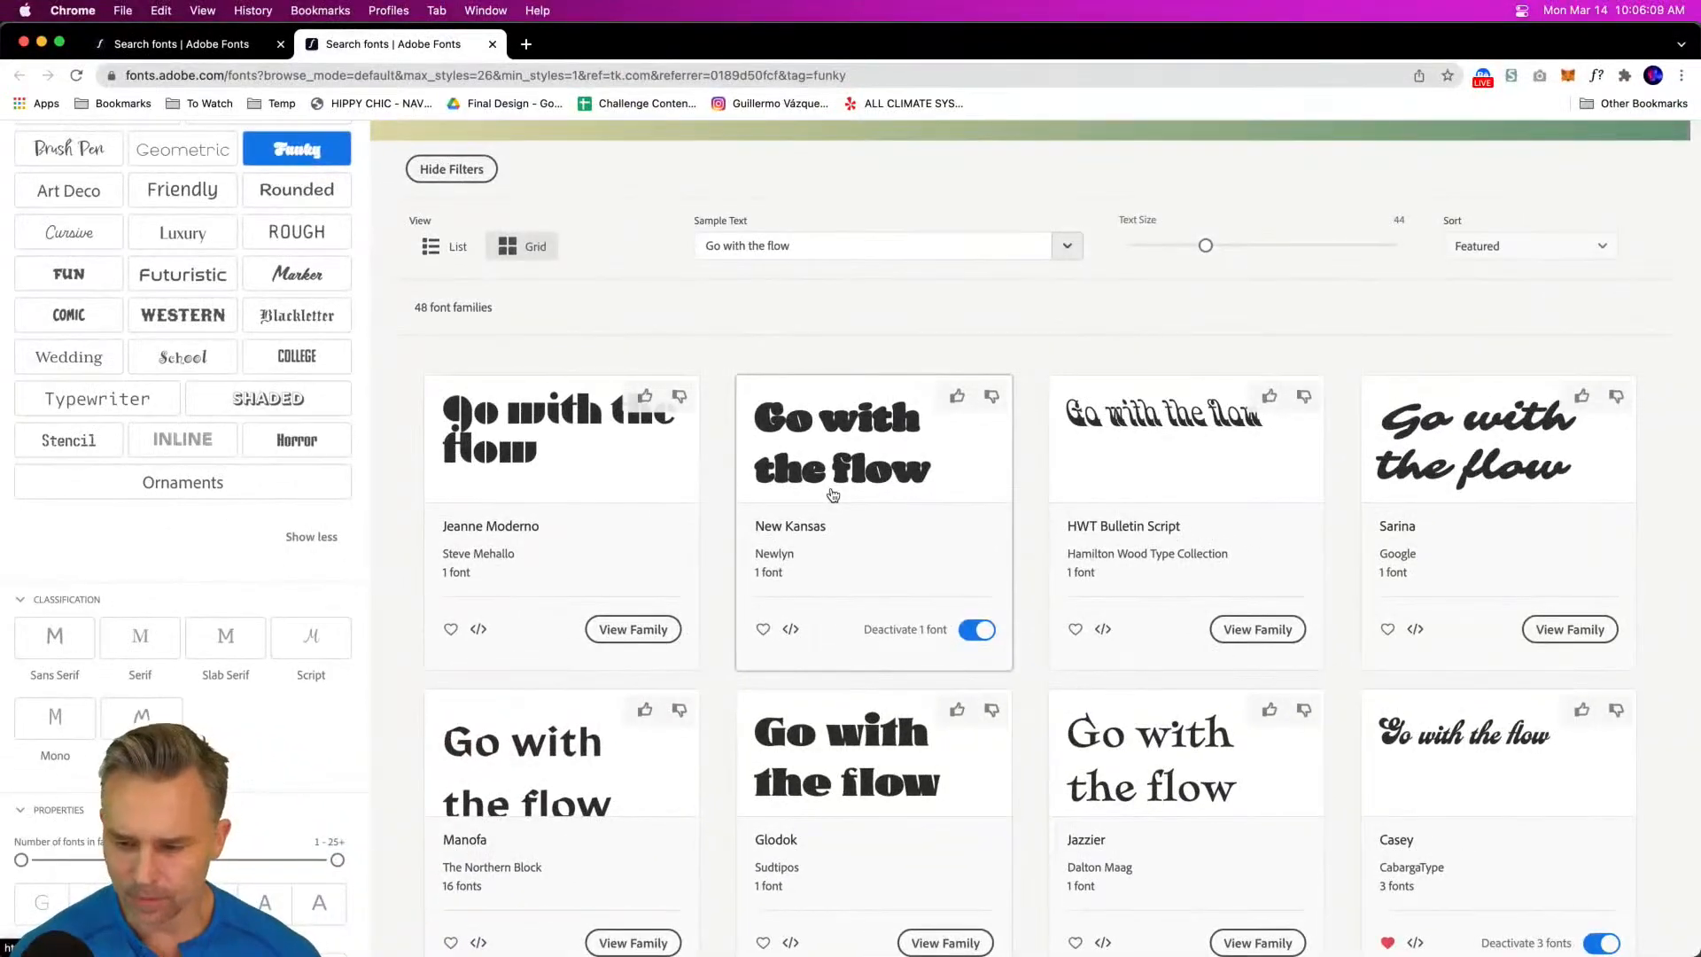
scroll(1178, 545, down, 6)
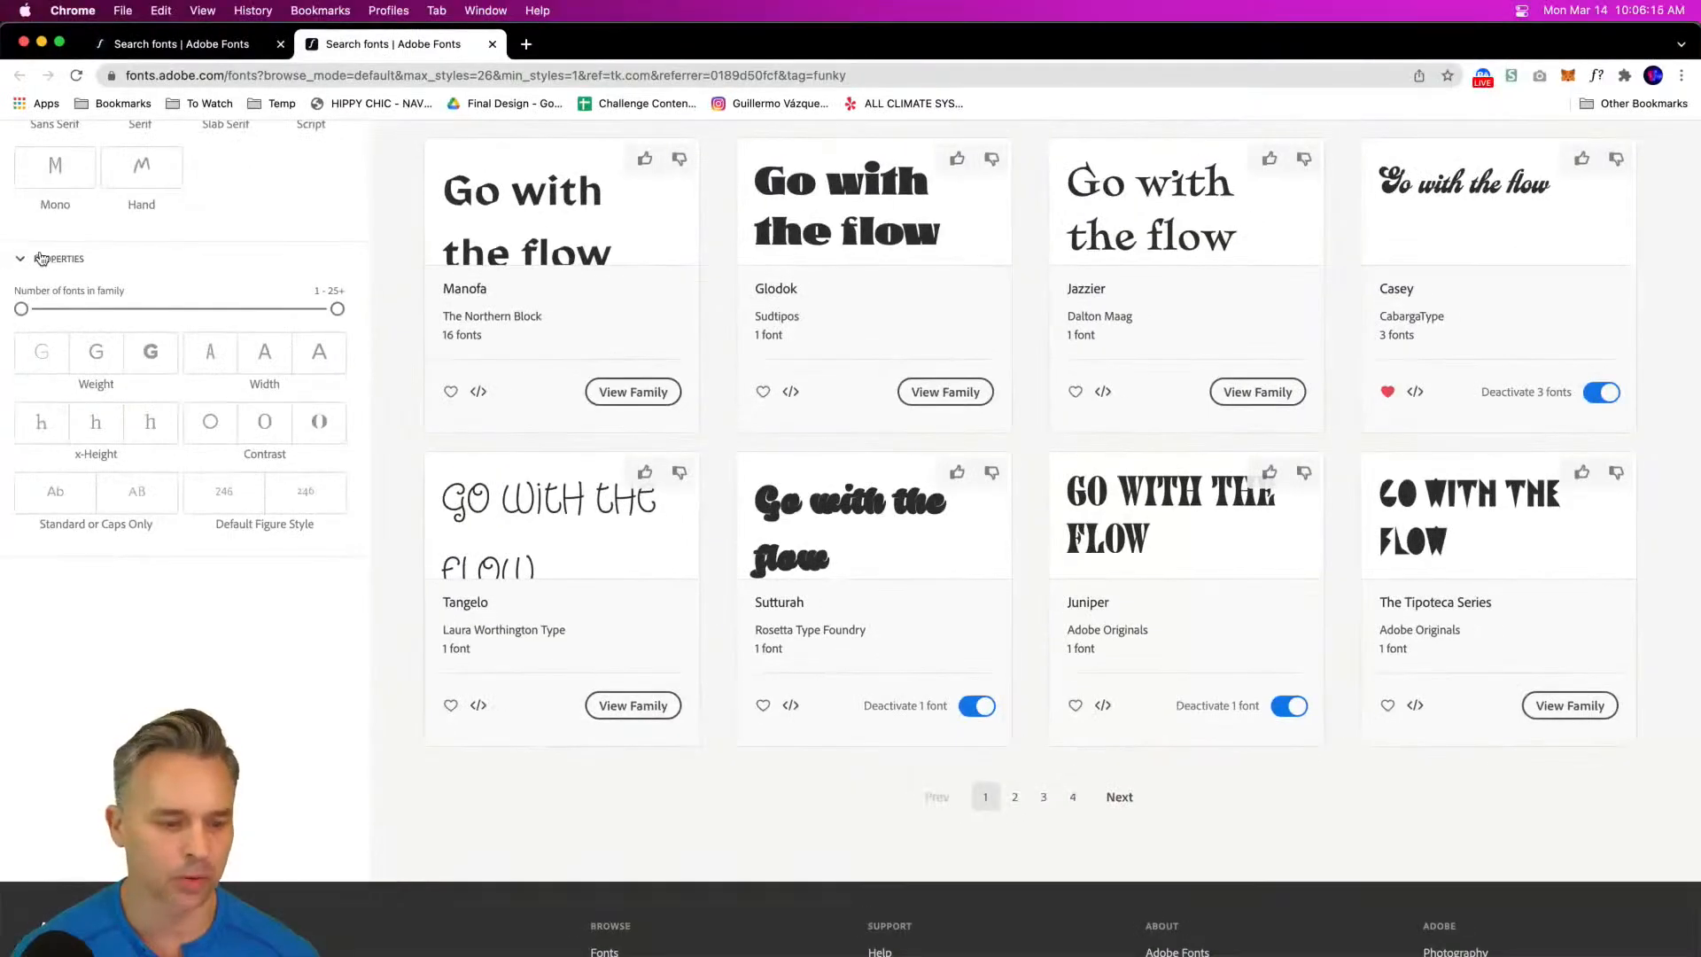
scroll(188, 565, up, 15)
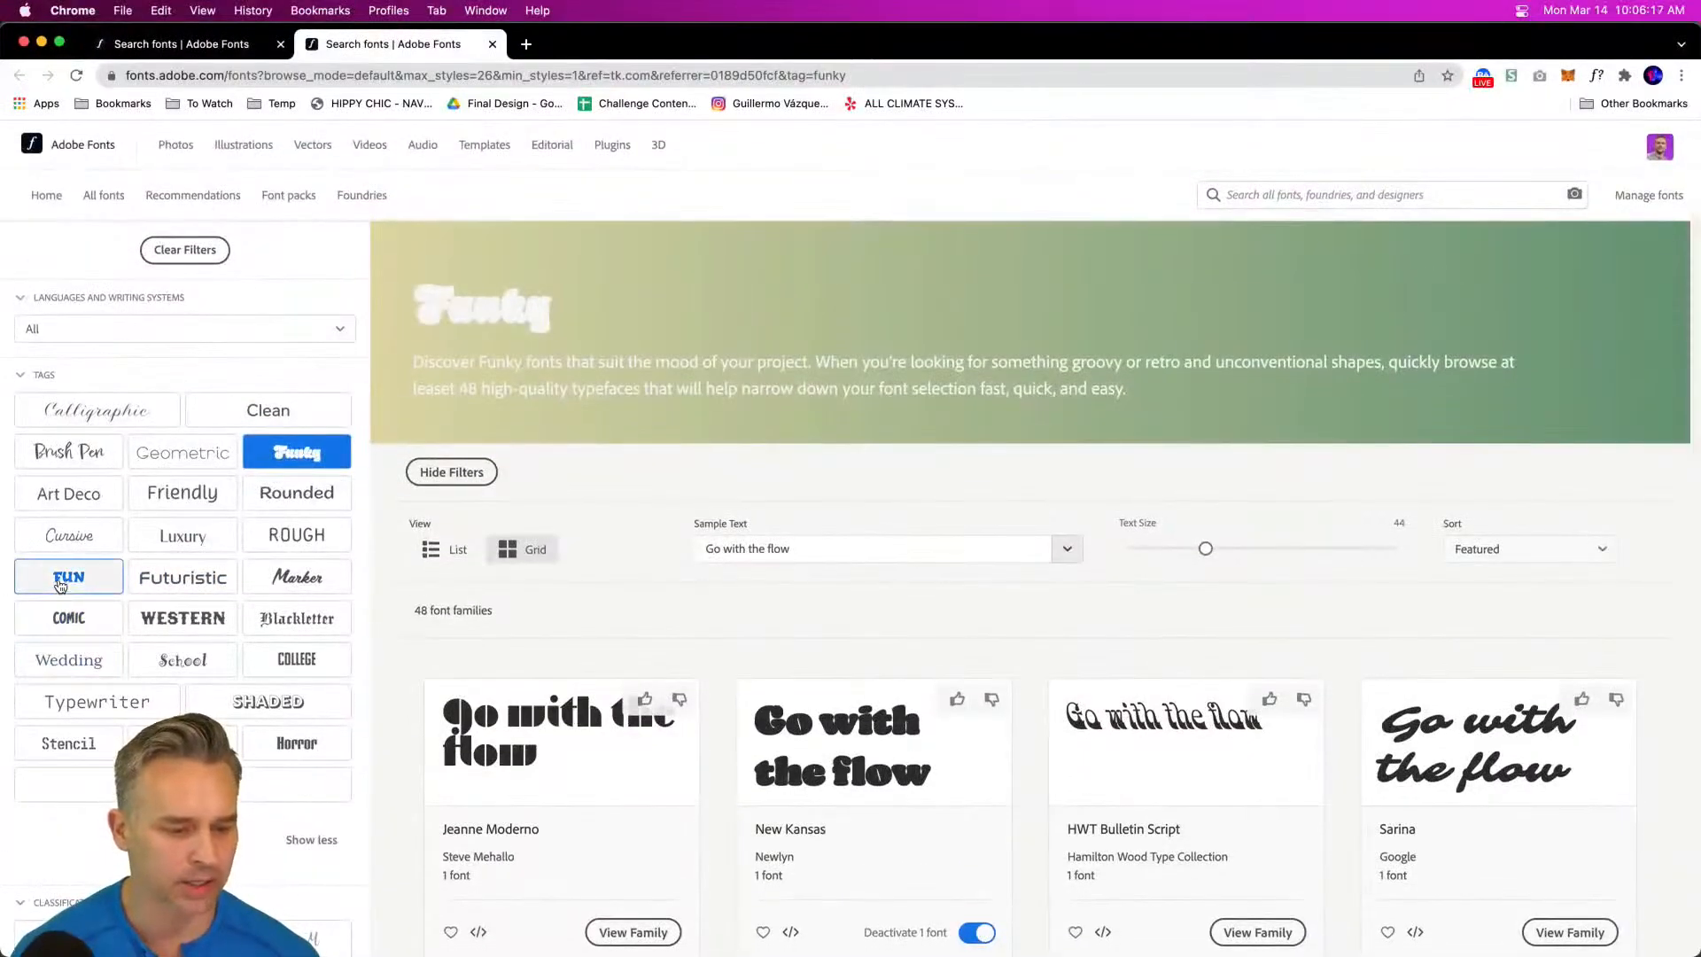
- Switch the font filter to the Fun tag and browse its first page of families
click(60, 581)
scroll(1205, 596, down, 8)
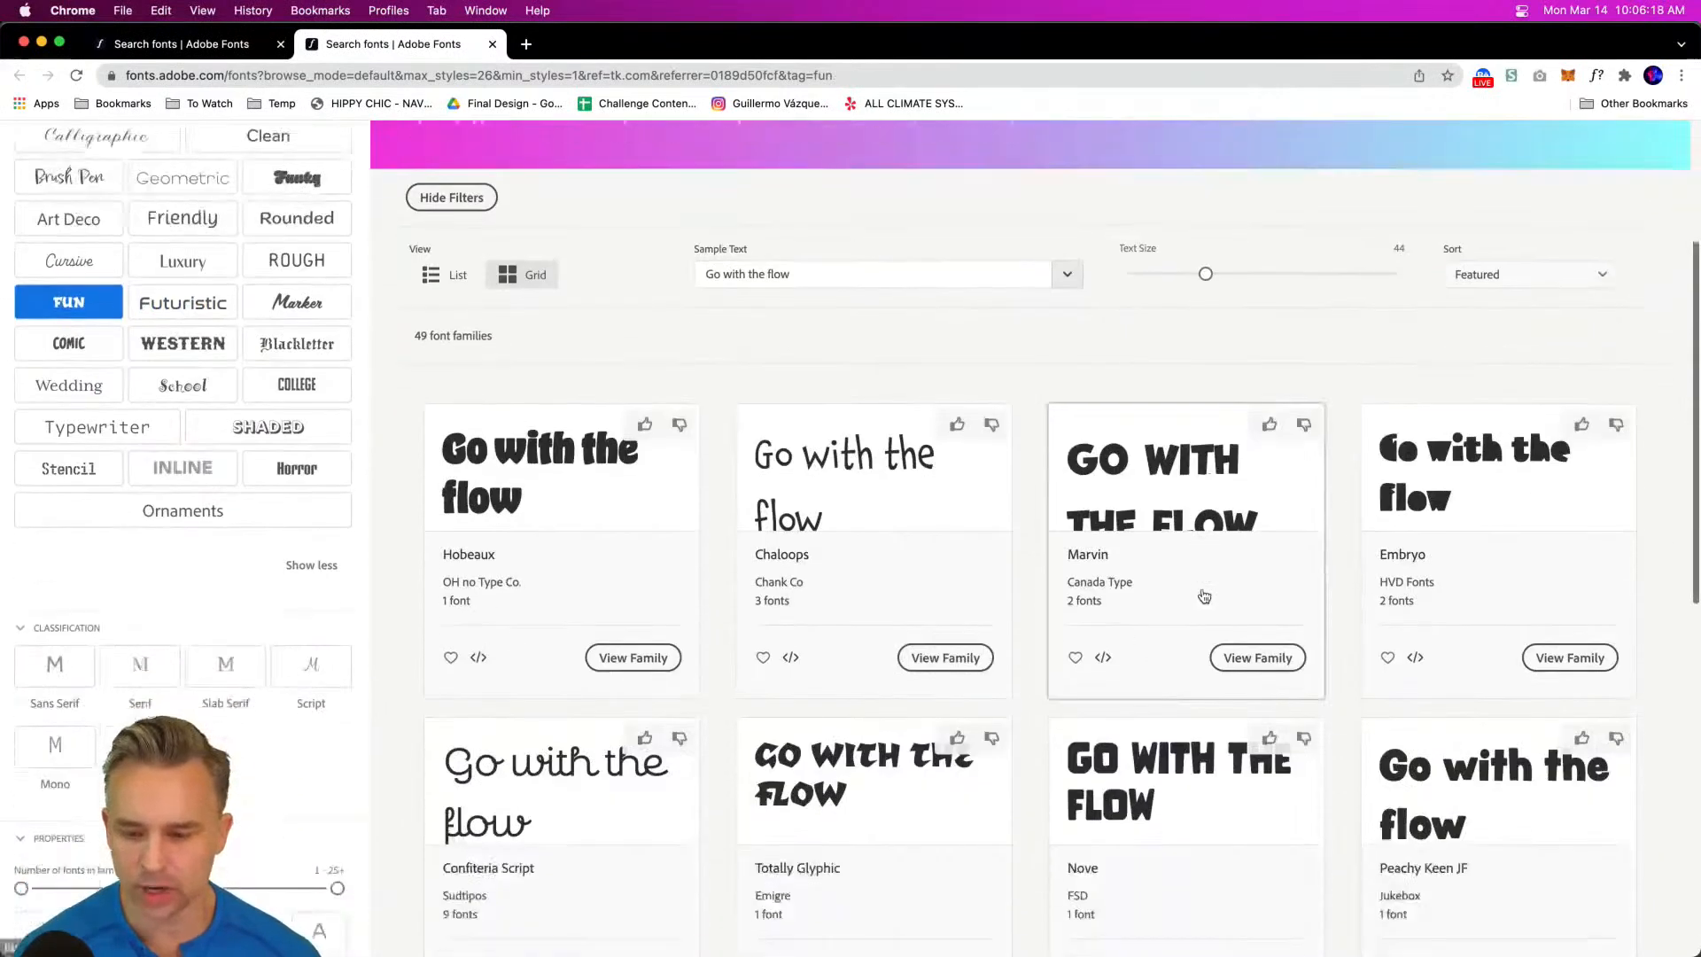
scroll(1267, 623, down, 2)
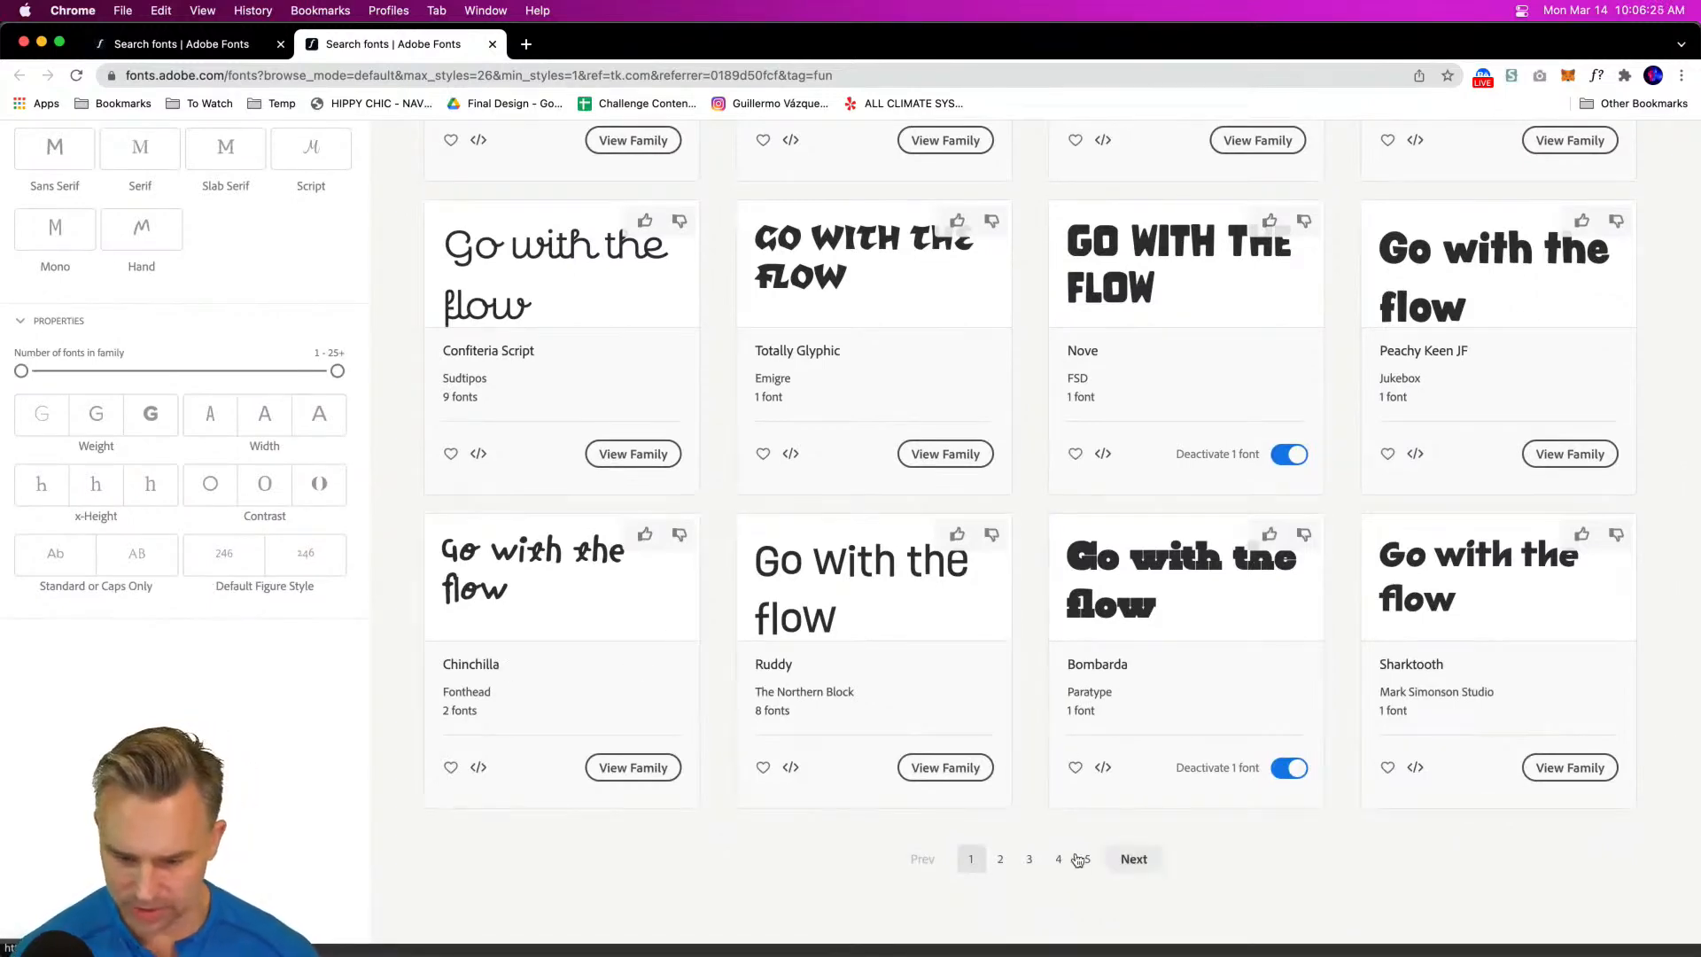
- Browse the second page of Fun font families for a suitable typeface
click(1118, 860)
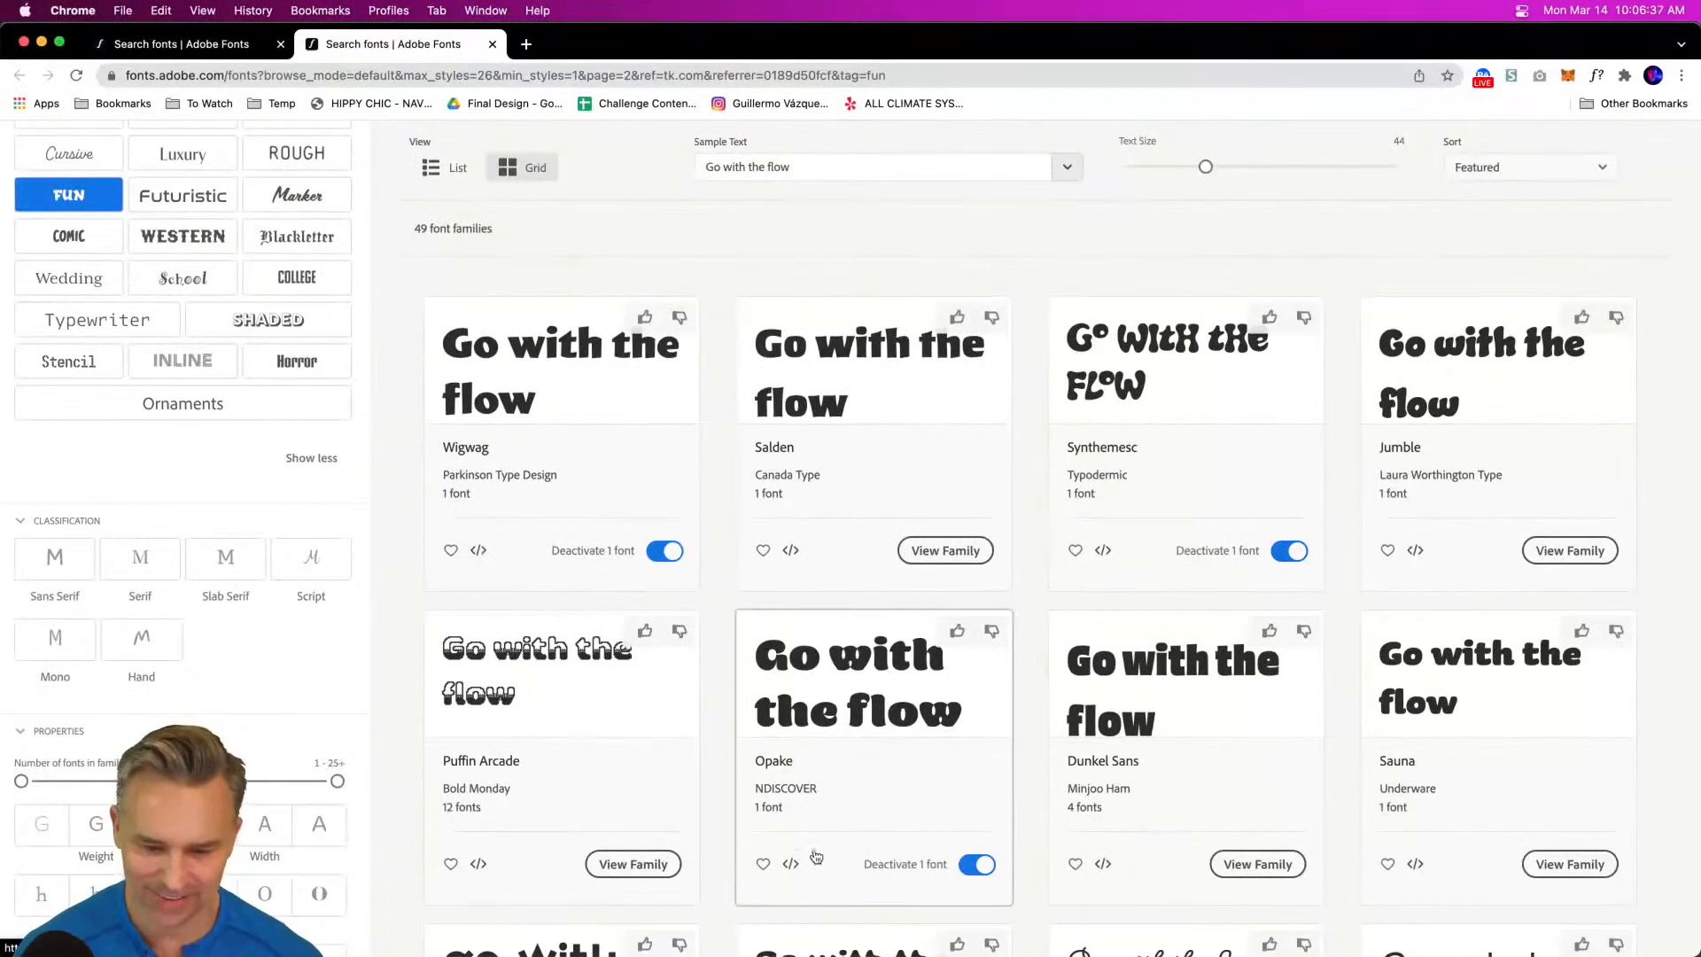
scroll(896, 551, down, 3)
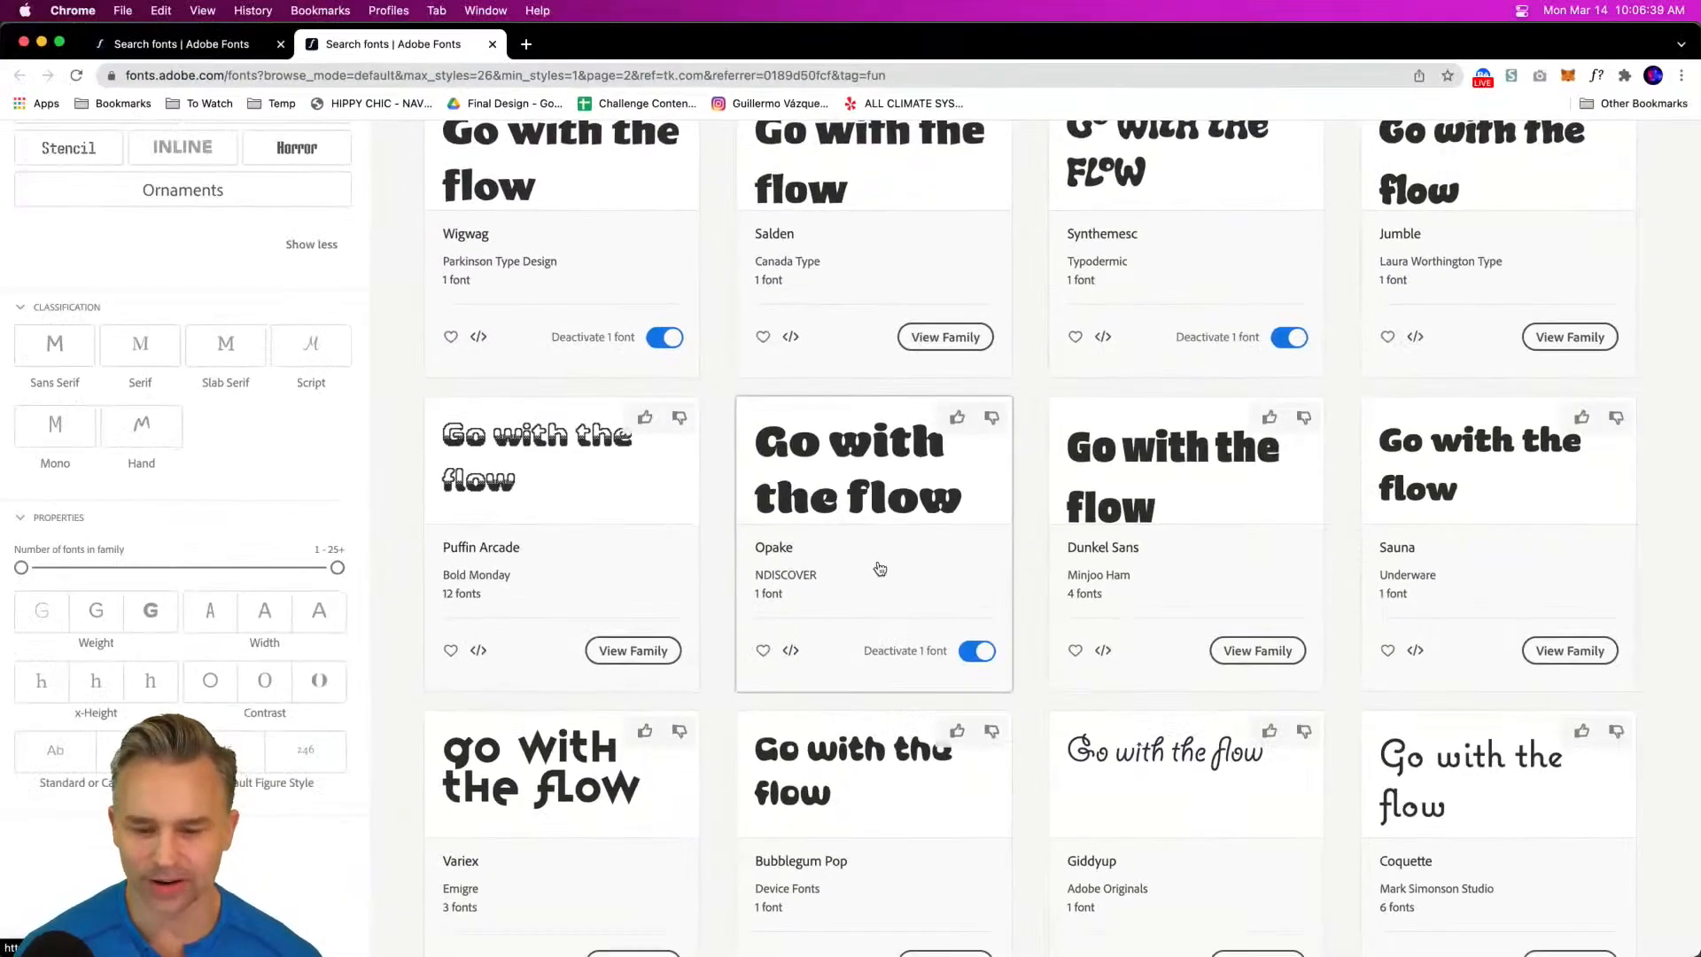
scroll(1369, 575, down, 2)
scroll(1370, 576, down, 3)
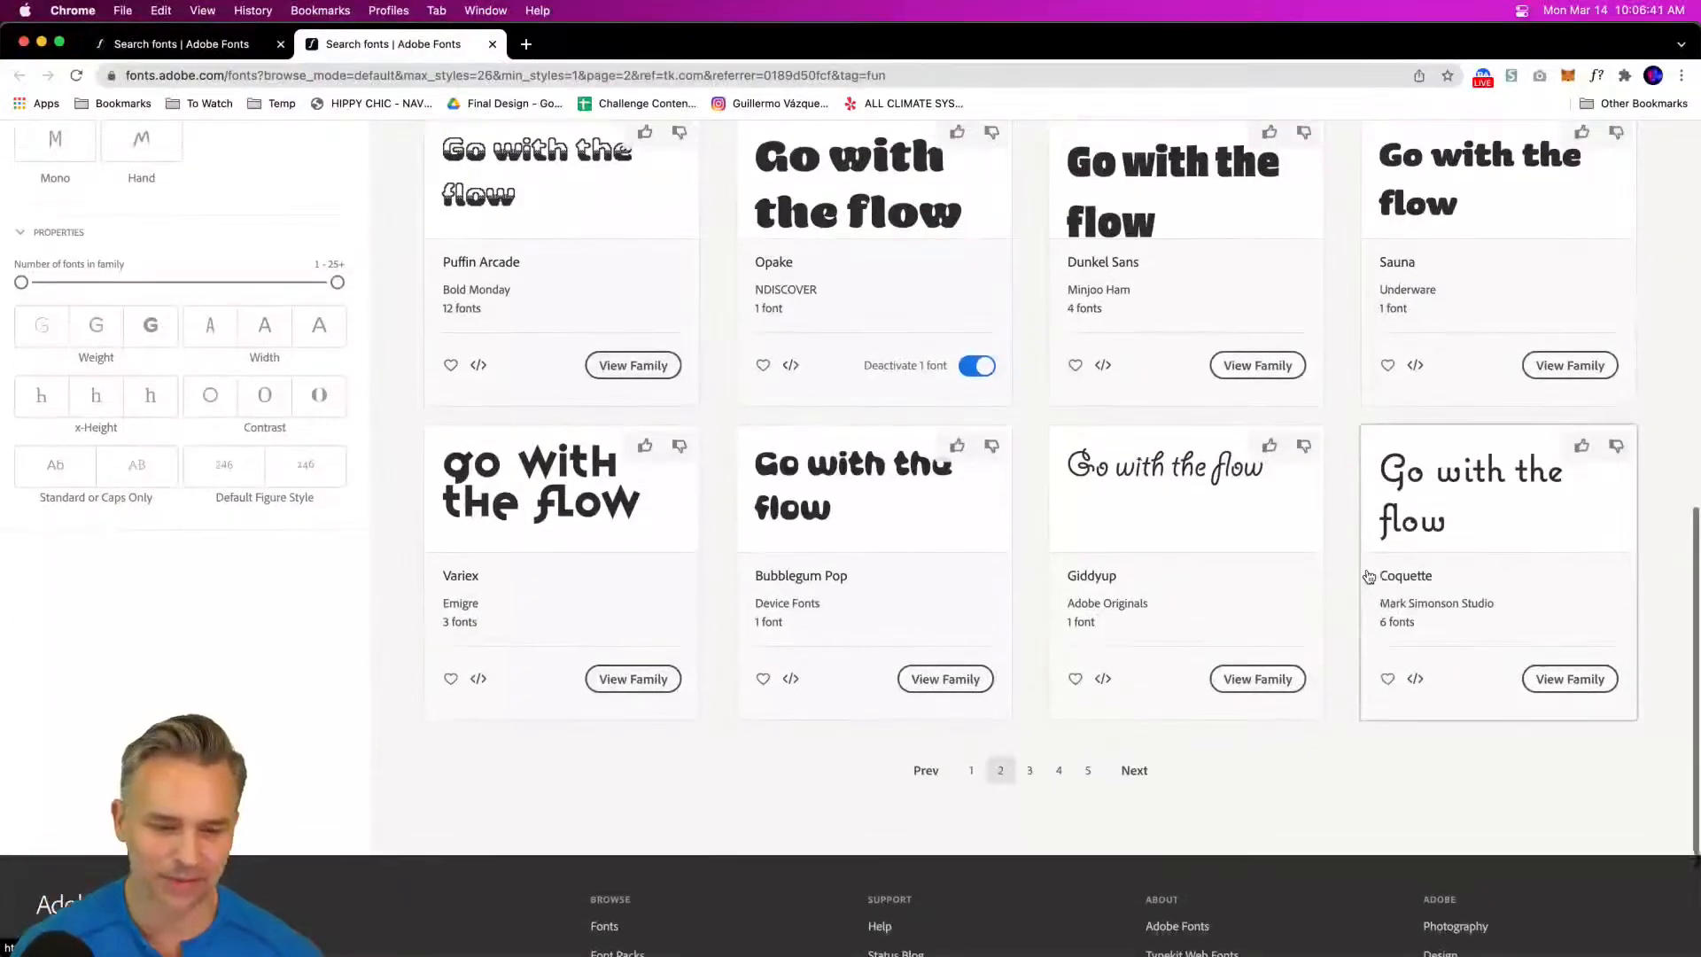
scroll(1369, 576, up, 4)
scroll(1369, 576, up, 2)
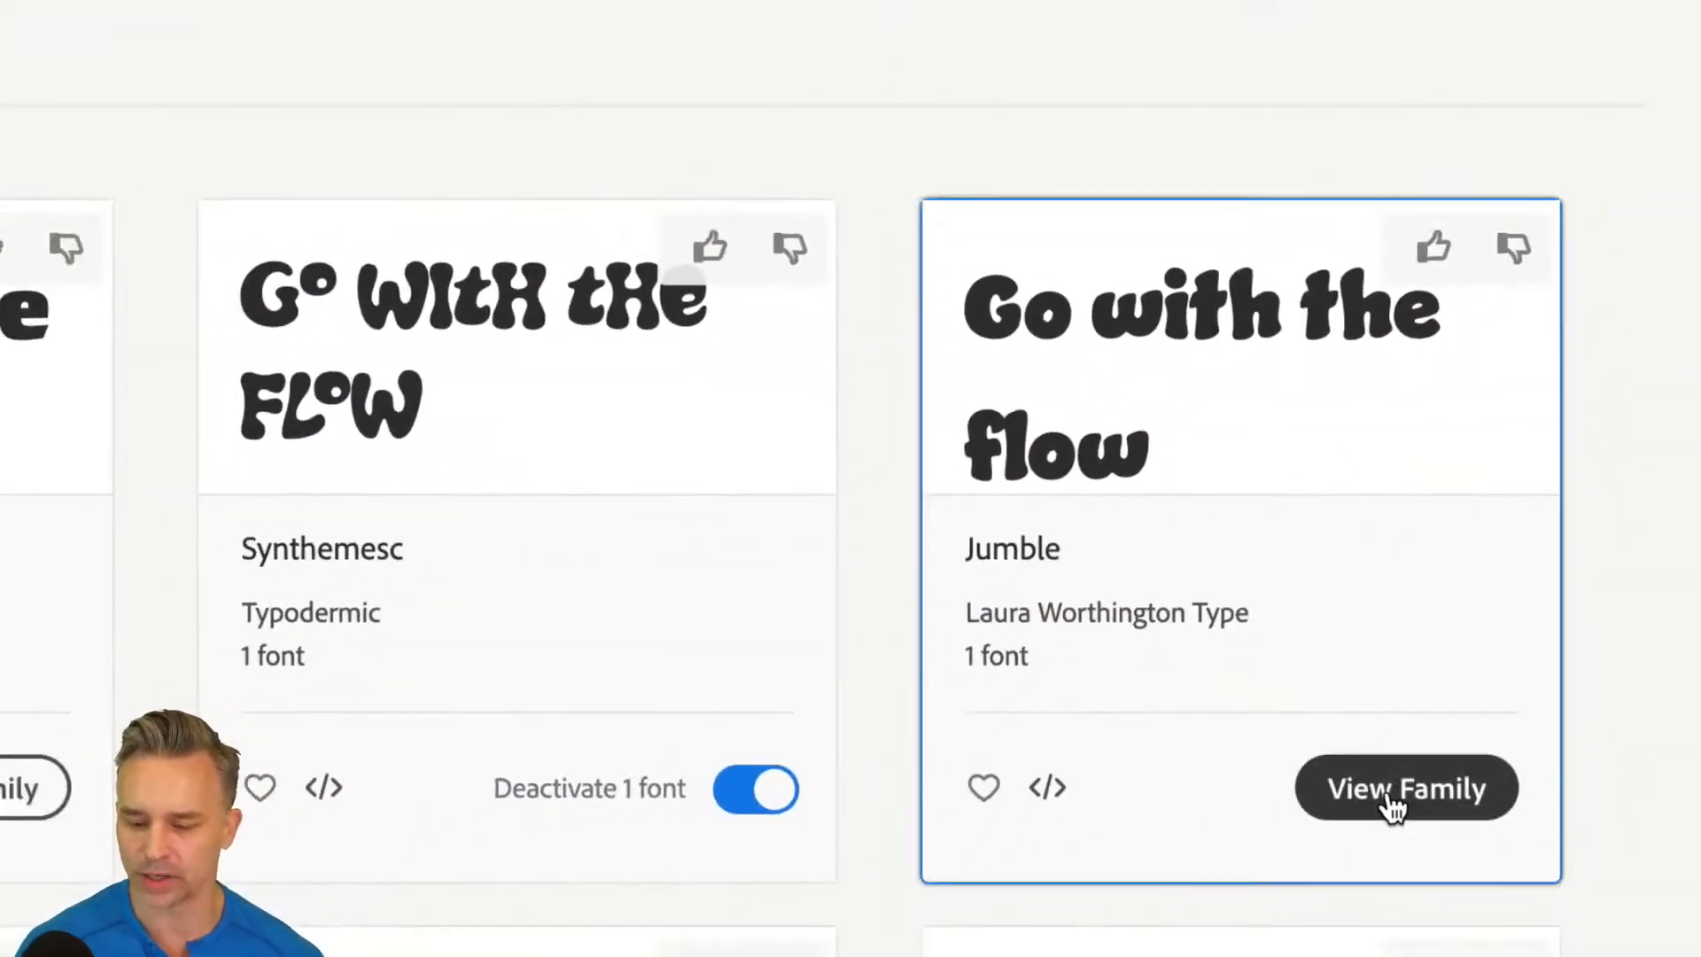
- Activate the Jumble font from its family page and return to Photoshop
click(1389, 786)
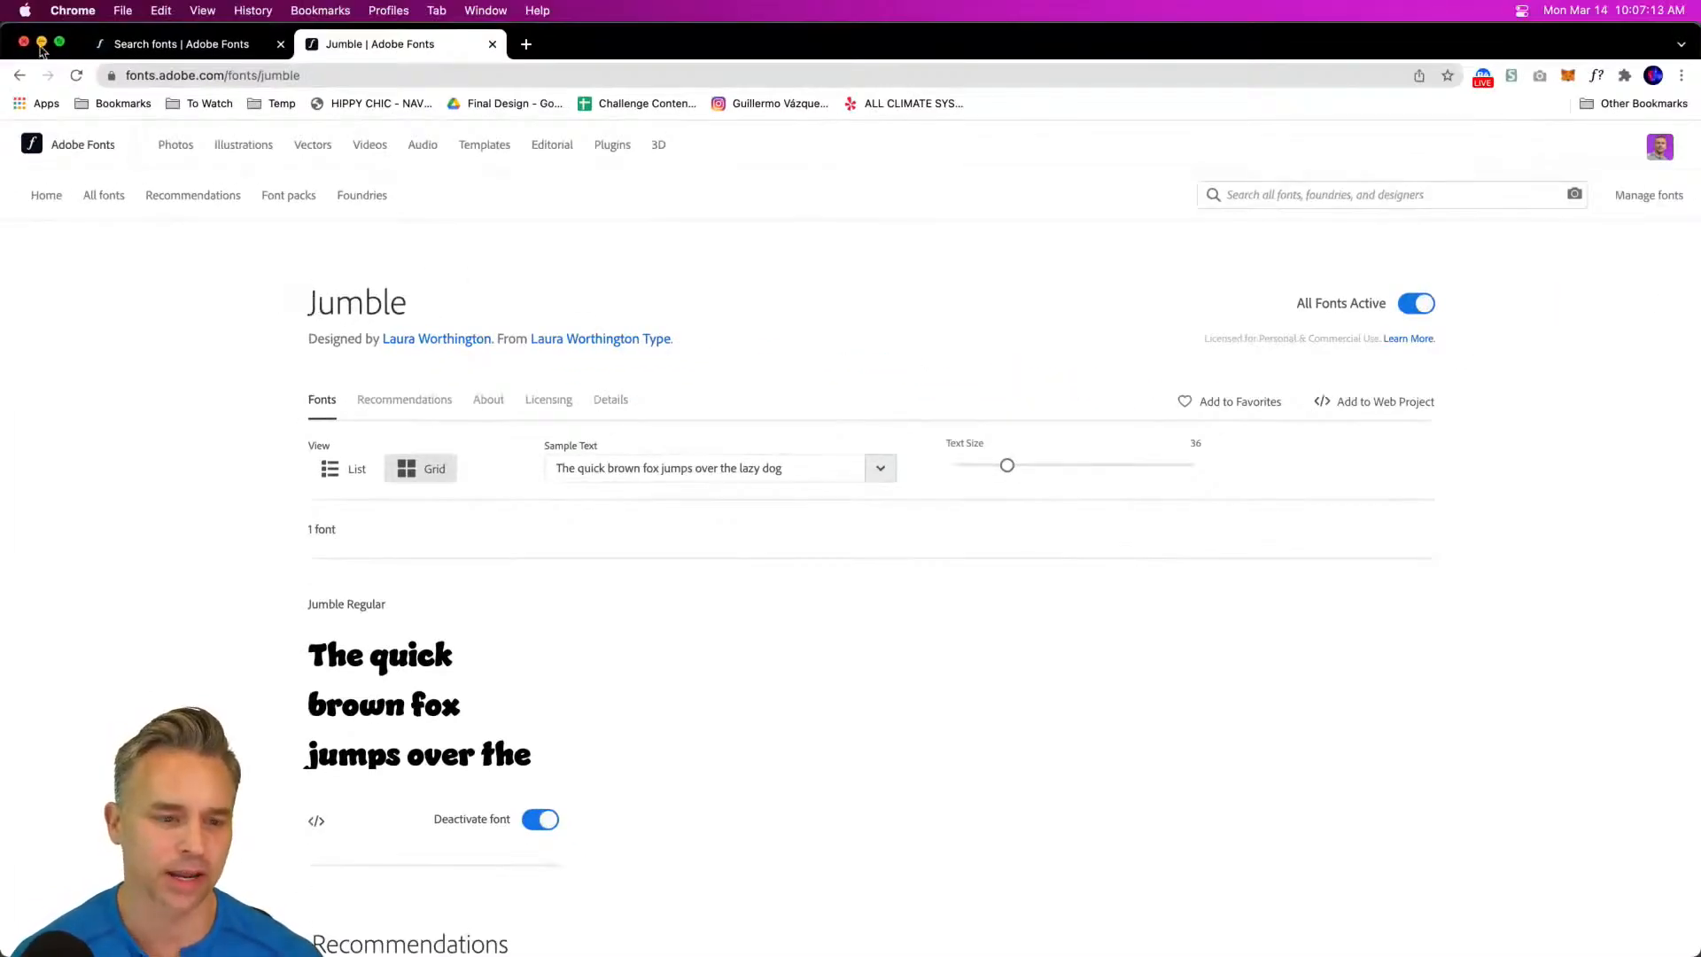
click(41, 42)
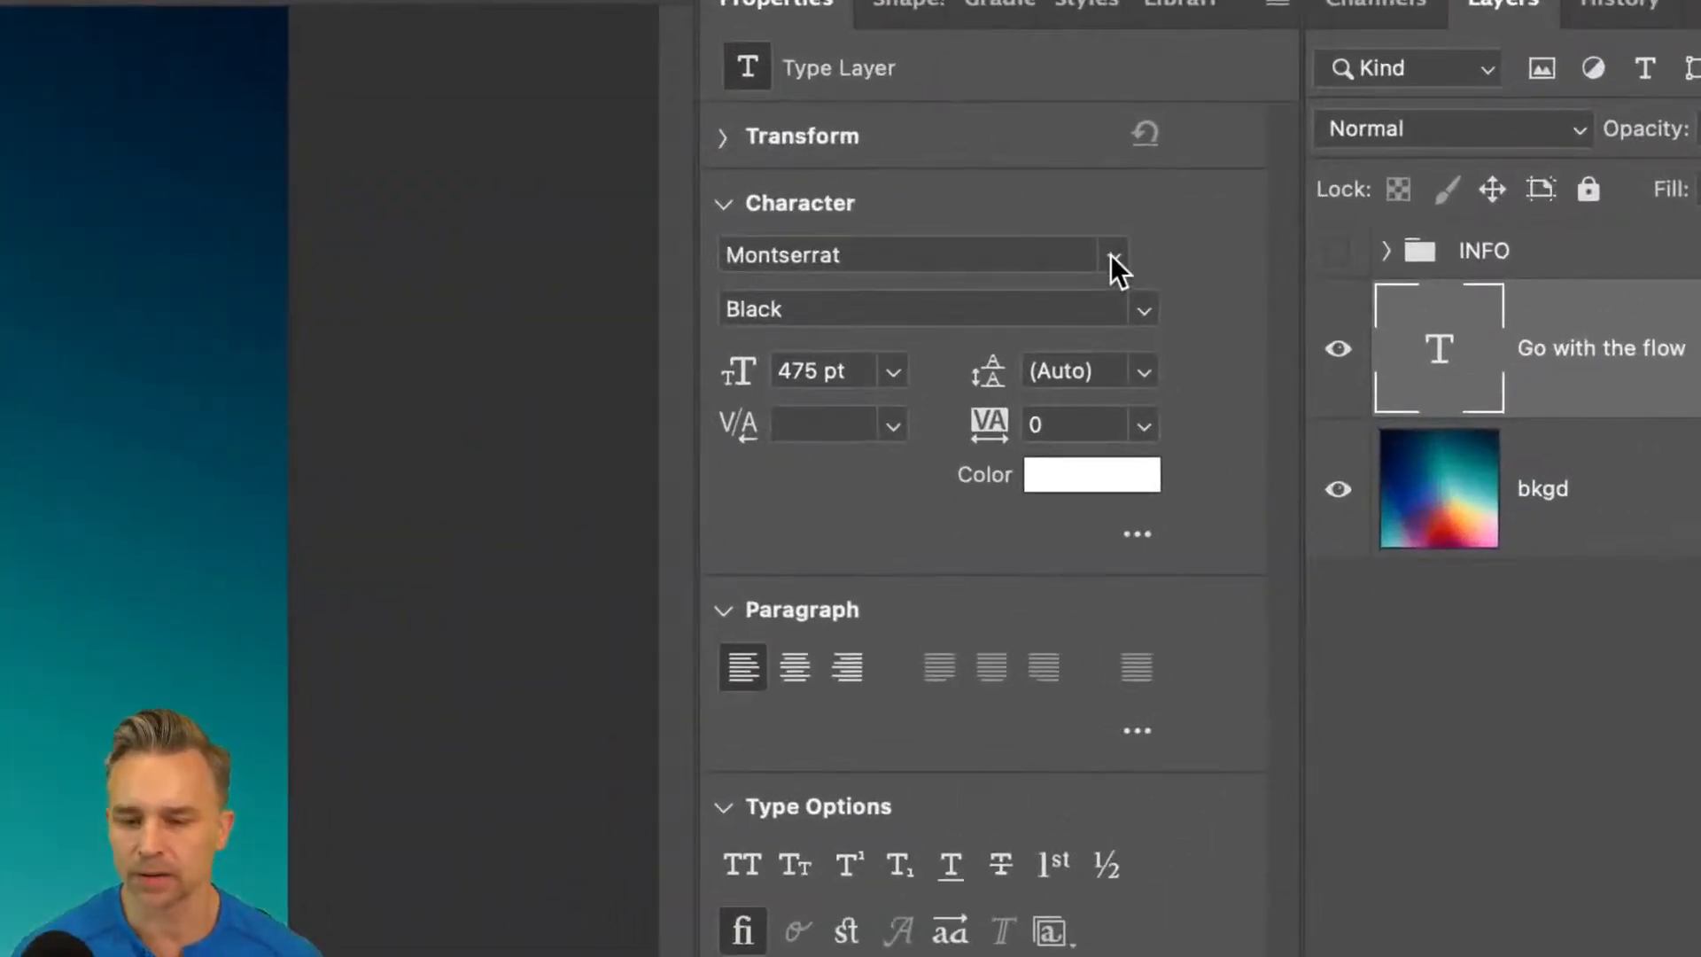
- Set the "Go" text's font to KansasNew in the Black style
click(1112, 257)
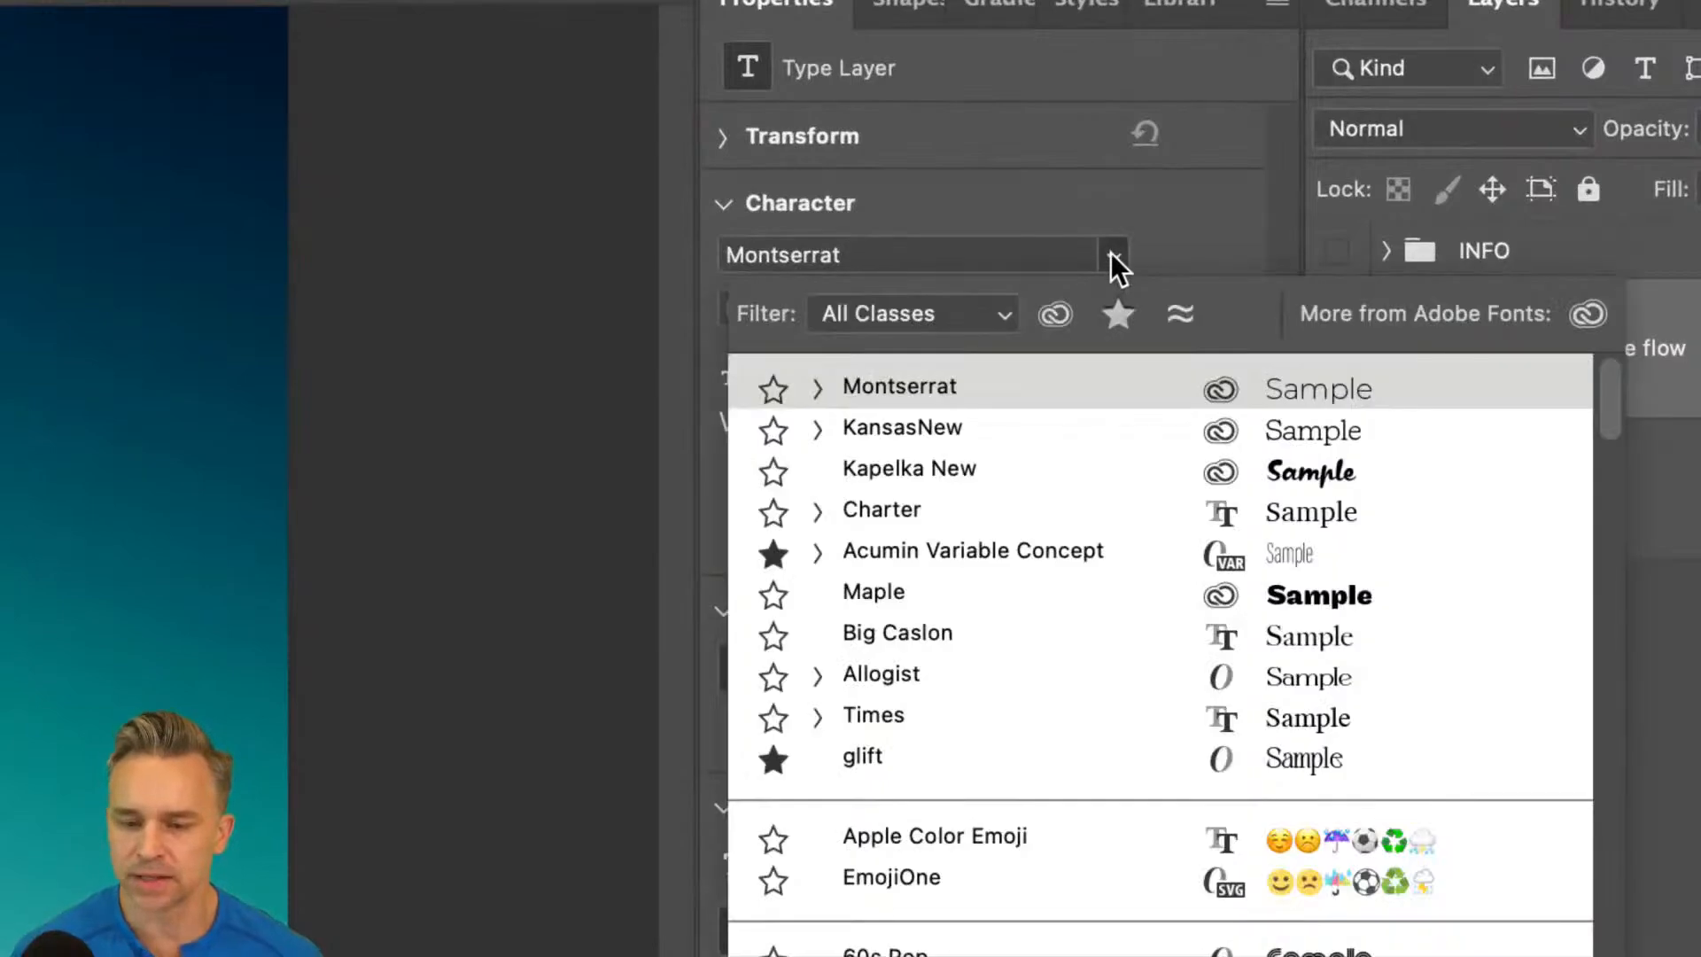
key(Down)
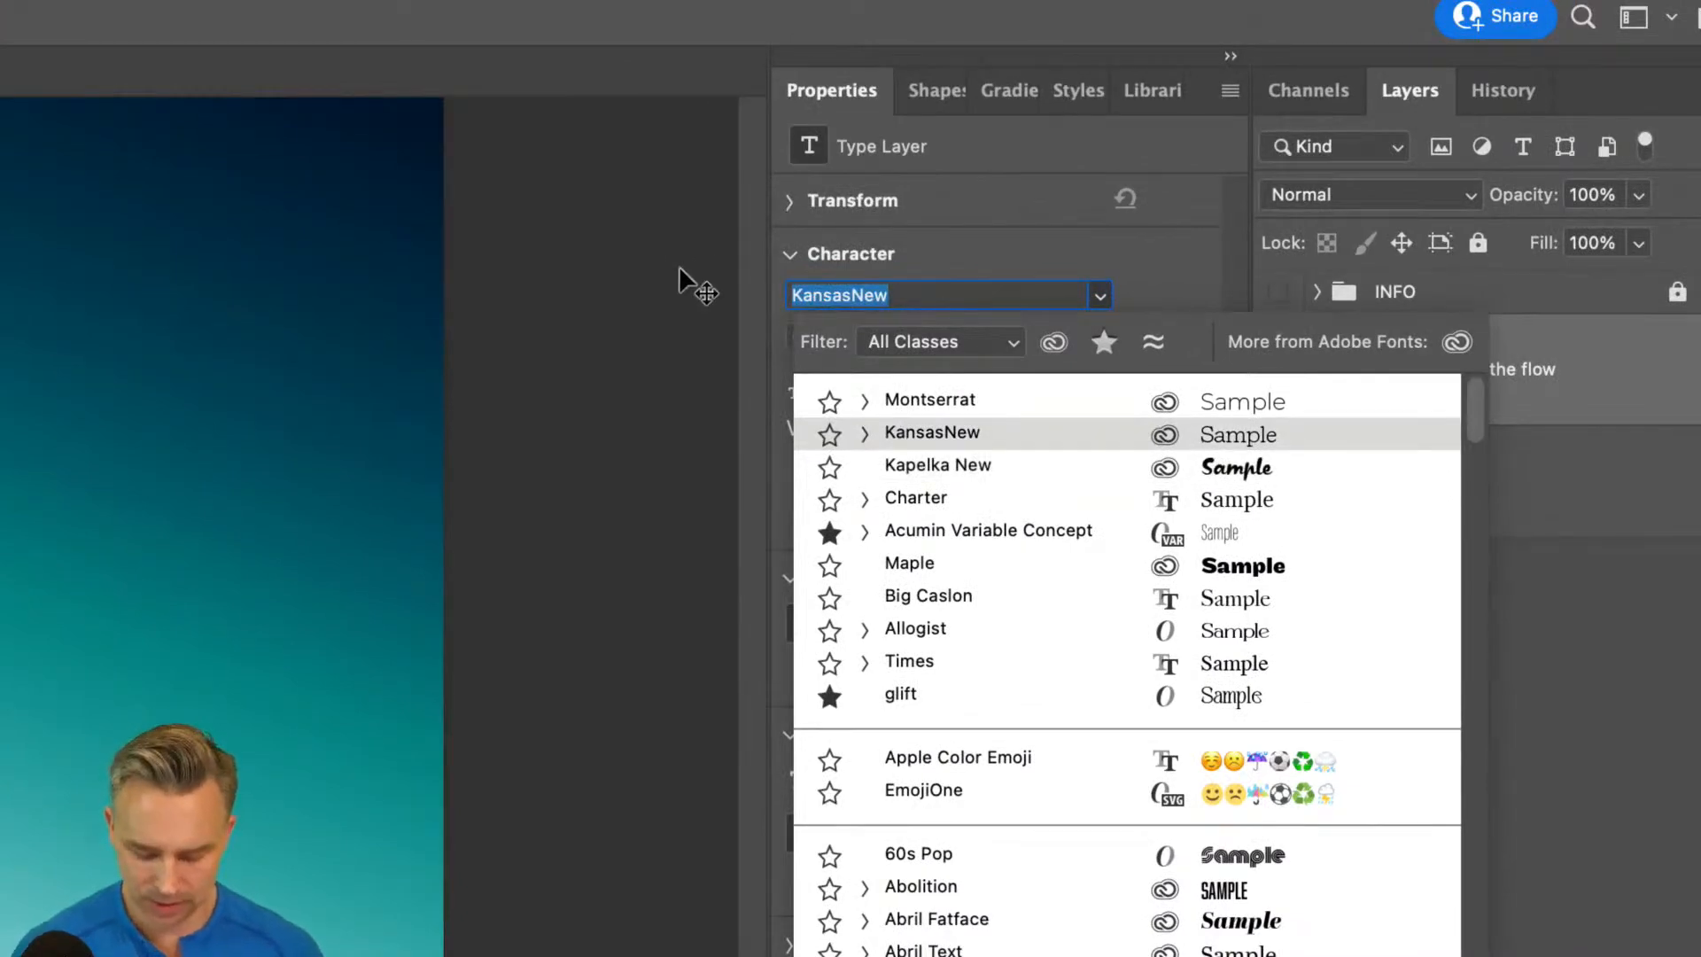
text(Kans)
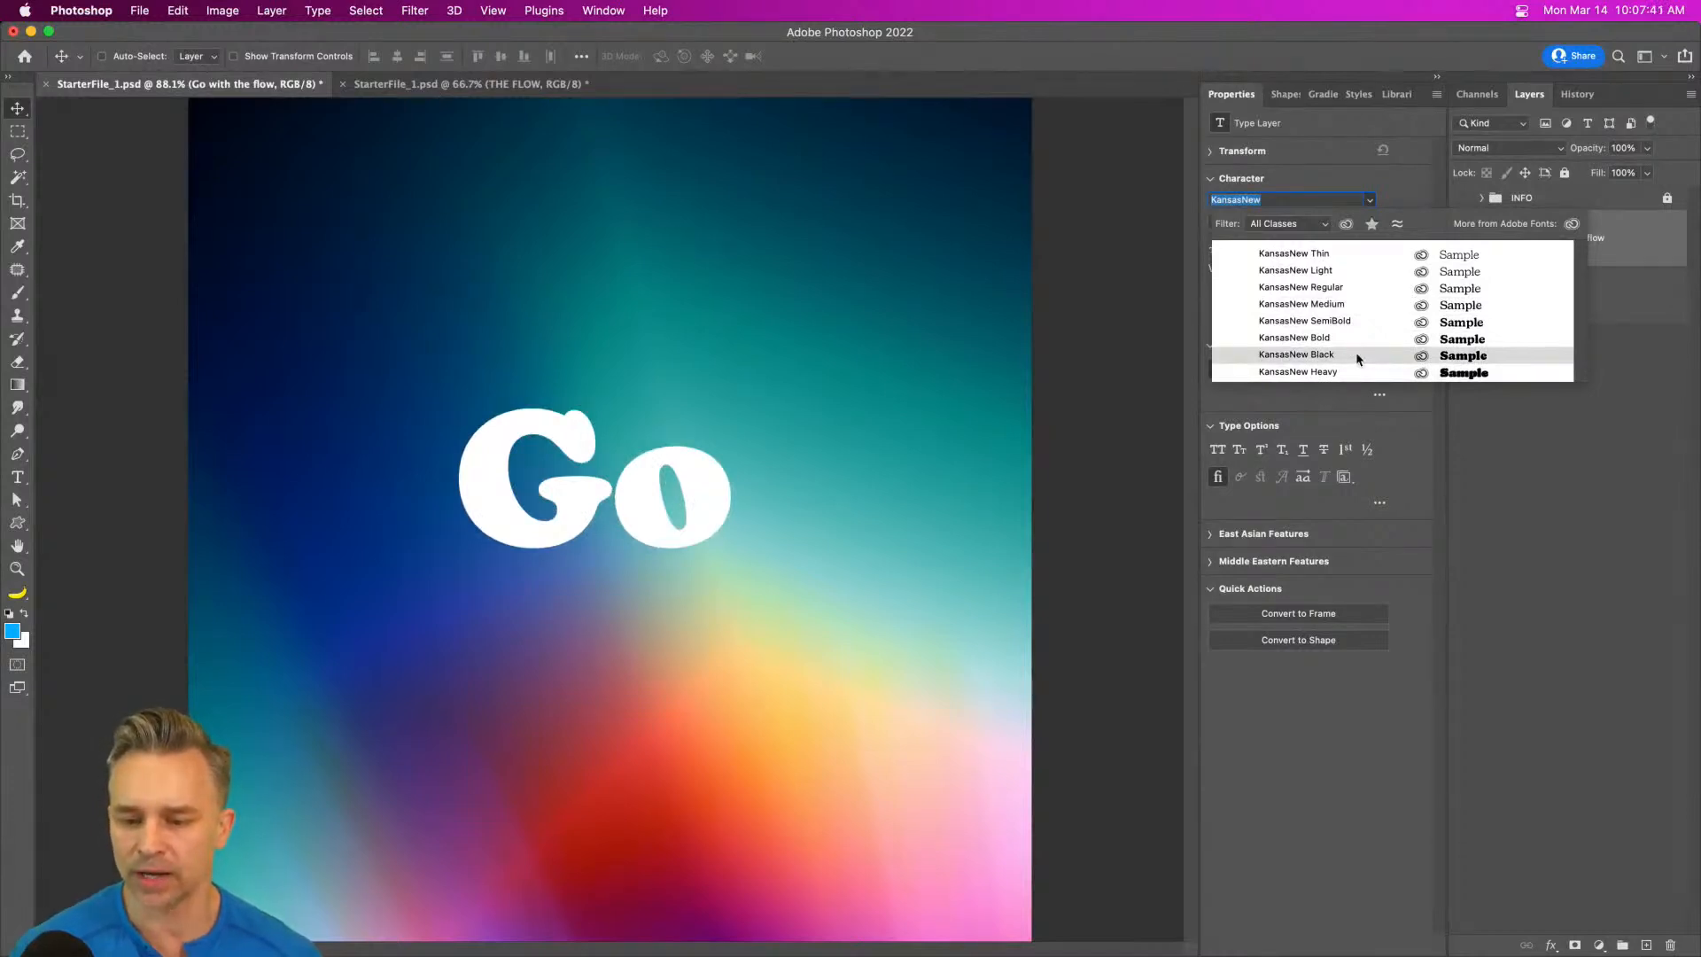
click(1296, 355)
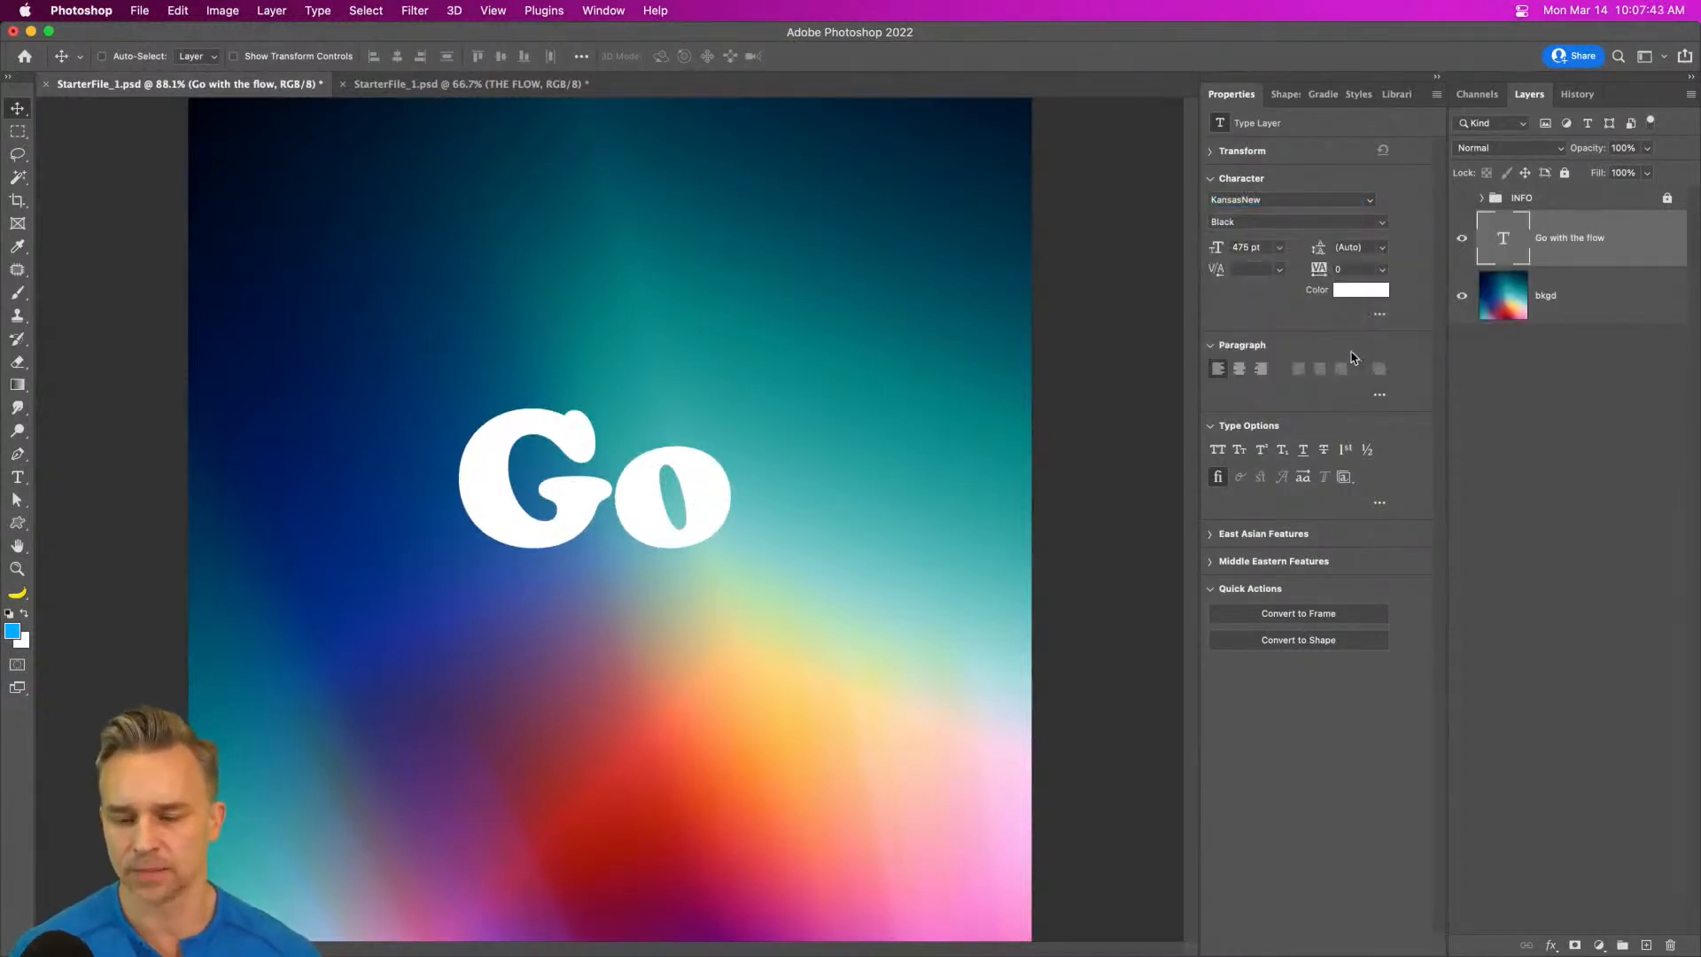
- Mark KansasNew as a favorite and filter the font list to show only favorites
click(1370, 200)
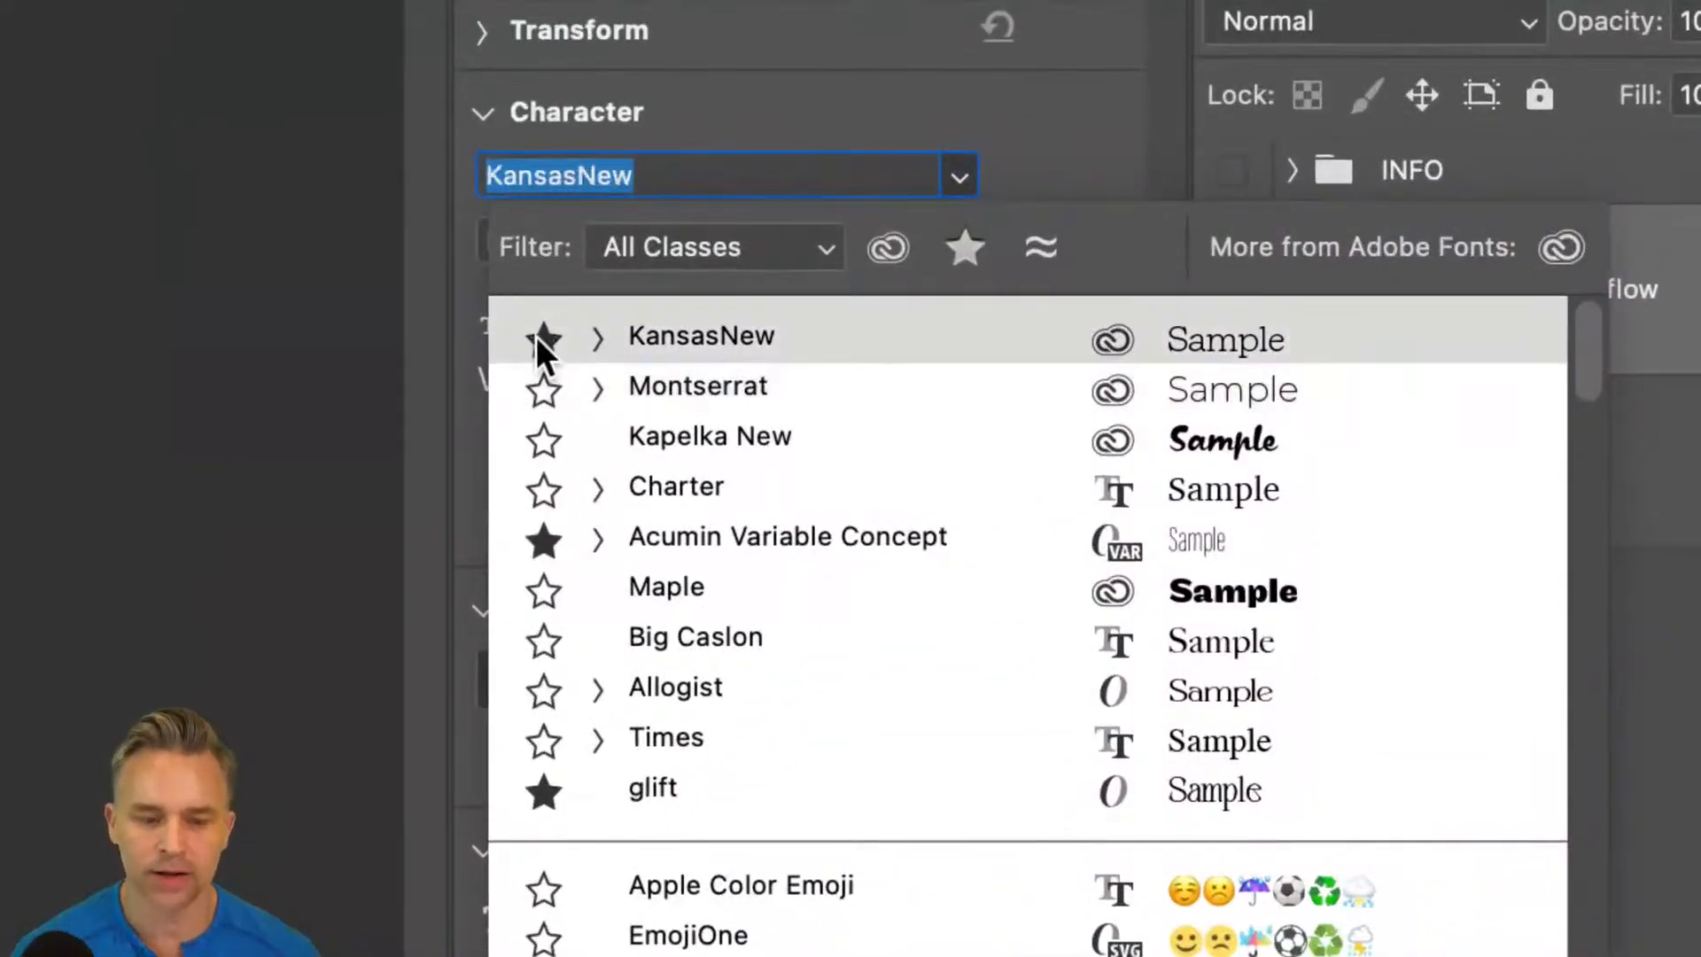
click(965, 251)
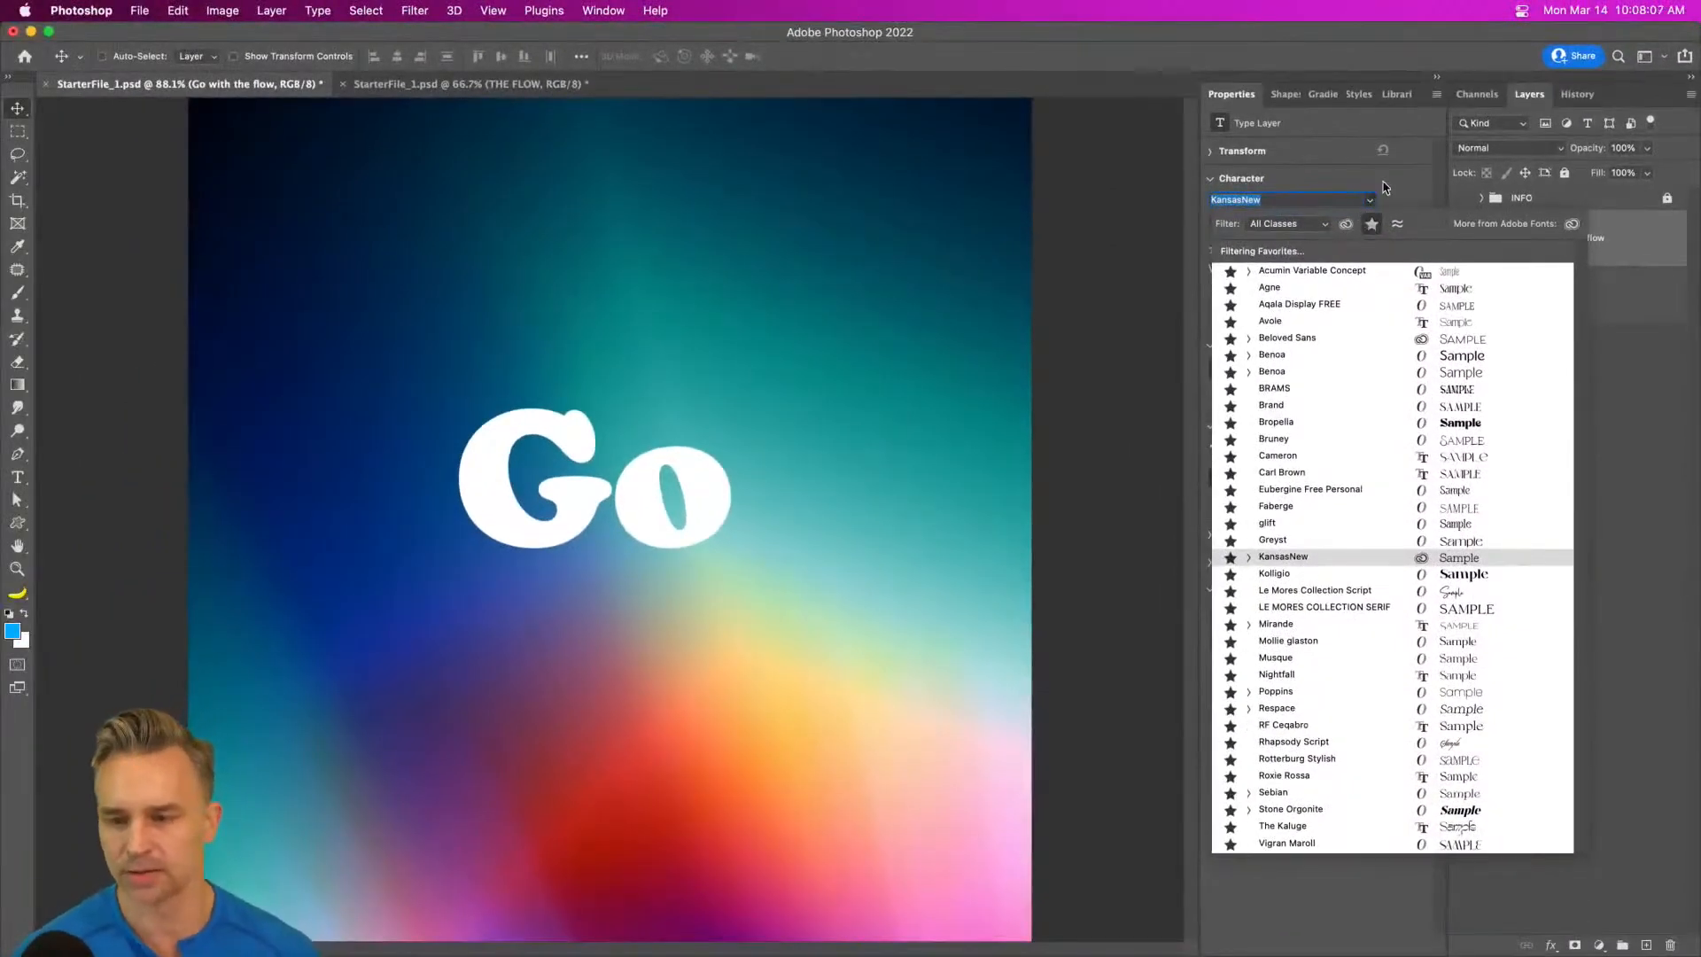
click(1388, 186)
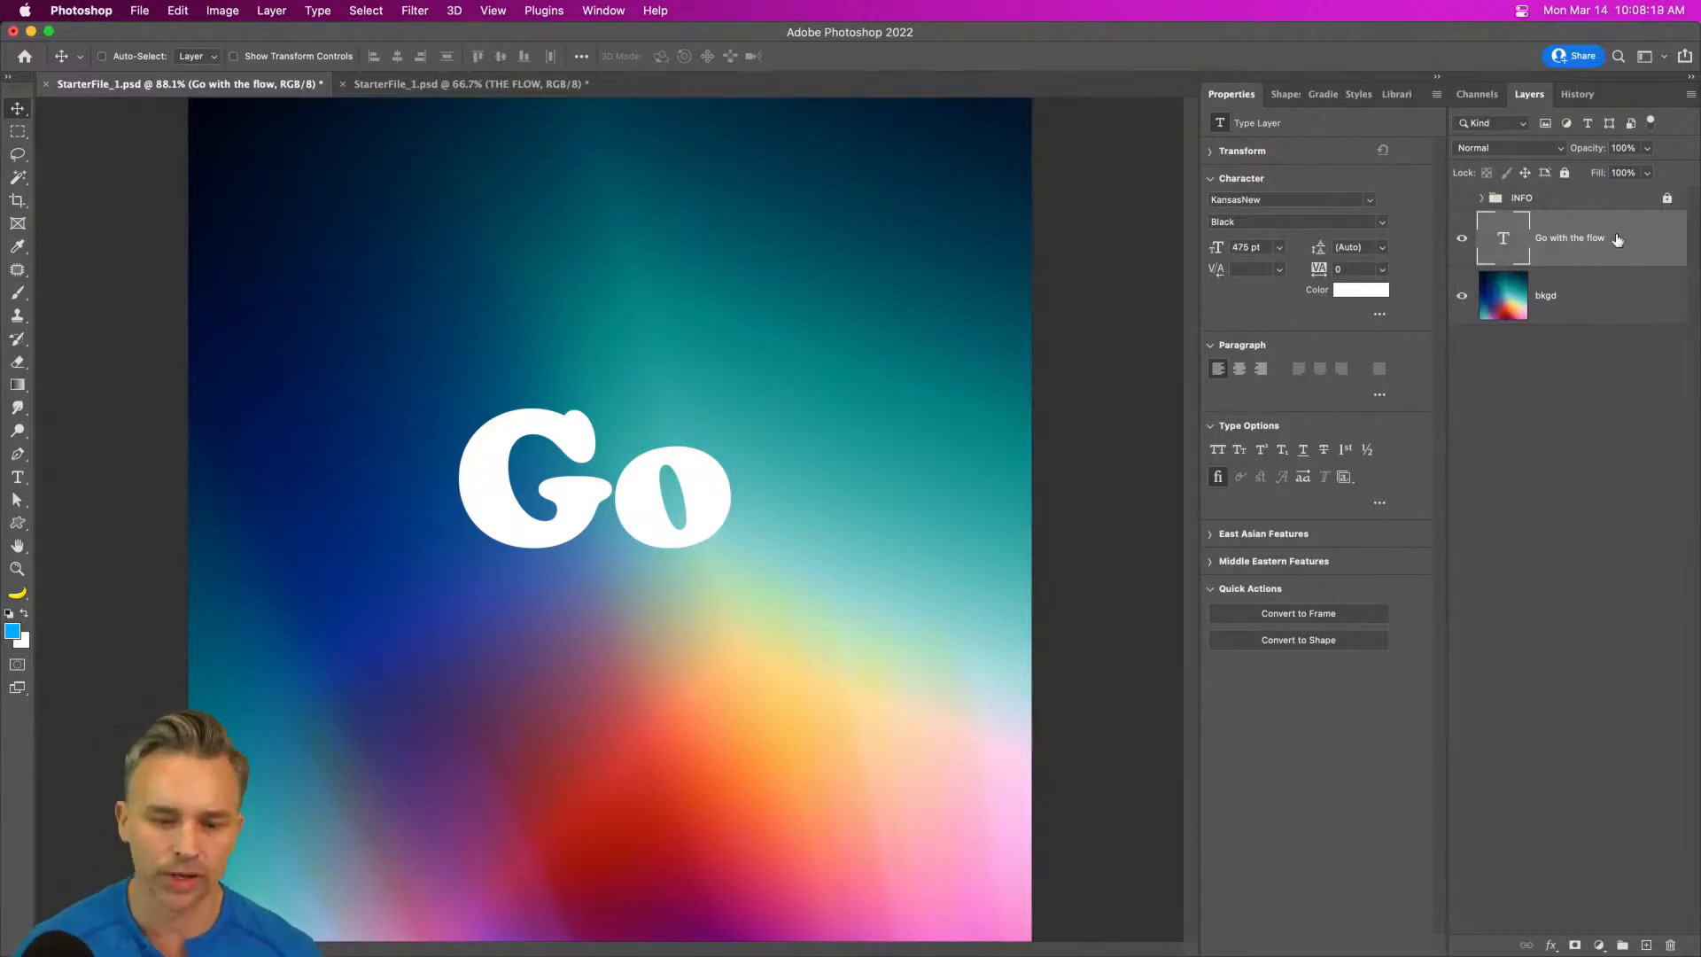
- Extend the text to read "Go with" and reposition it so the whole line fits on the canvas
click(16, 482)
click(725, 474)
text(with)
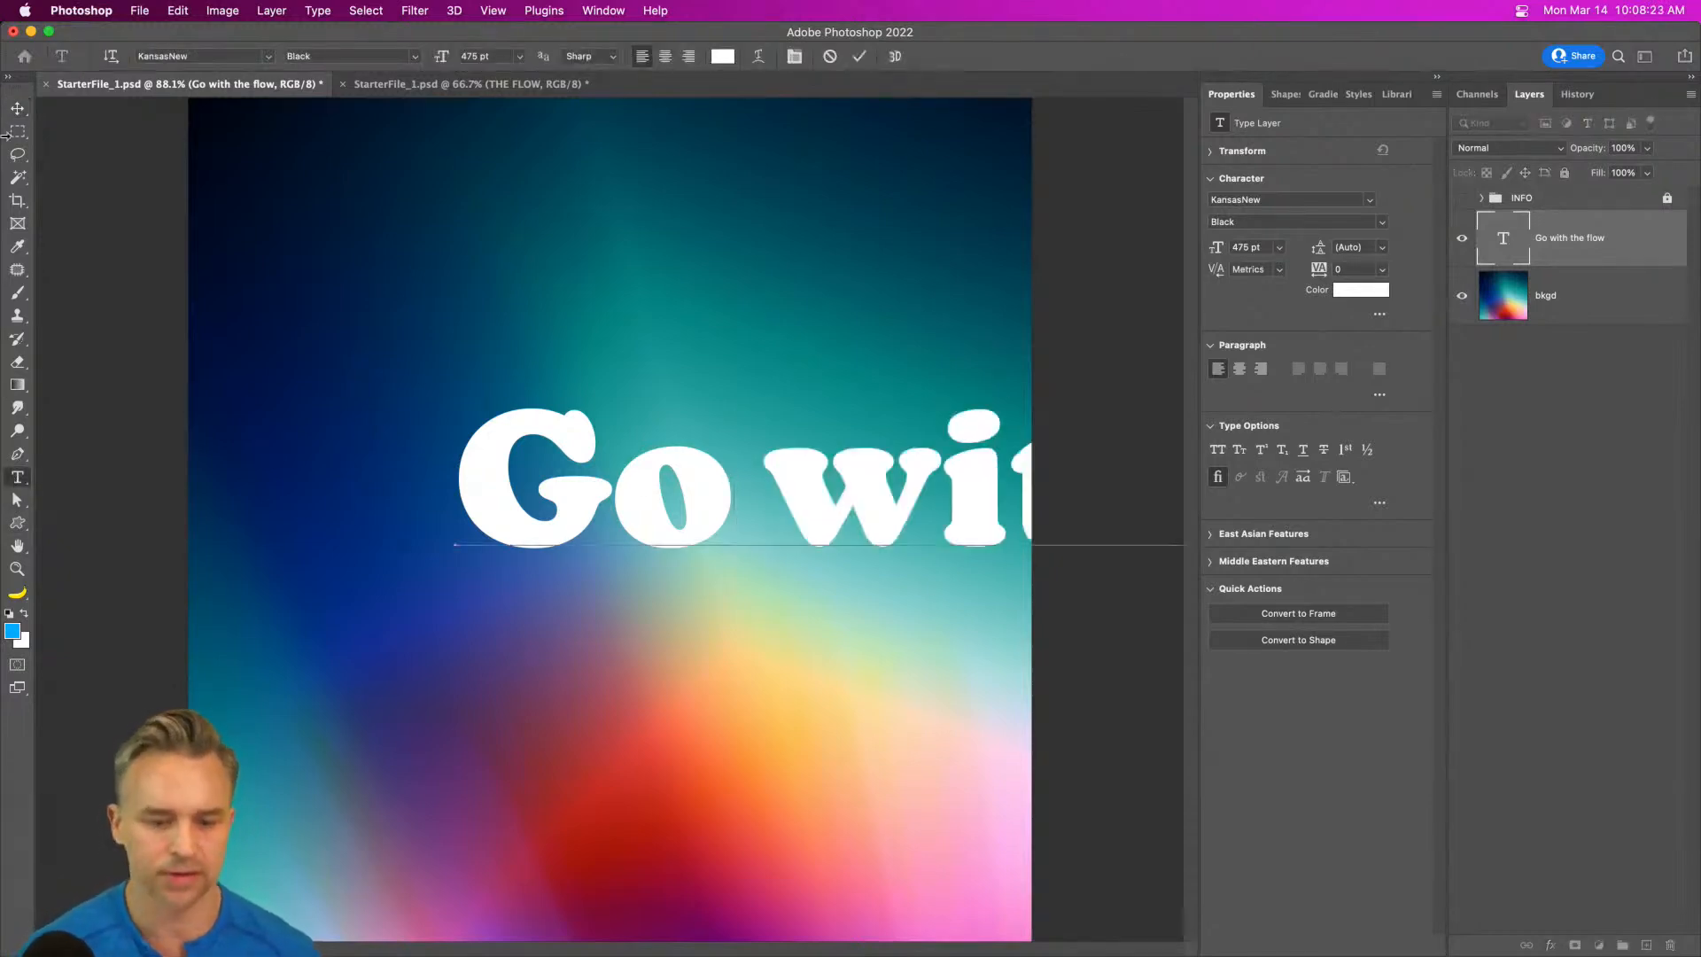
click(16, 109)
drag(889, 489, 644, 434)
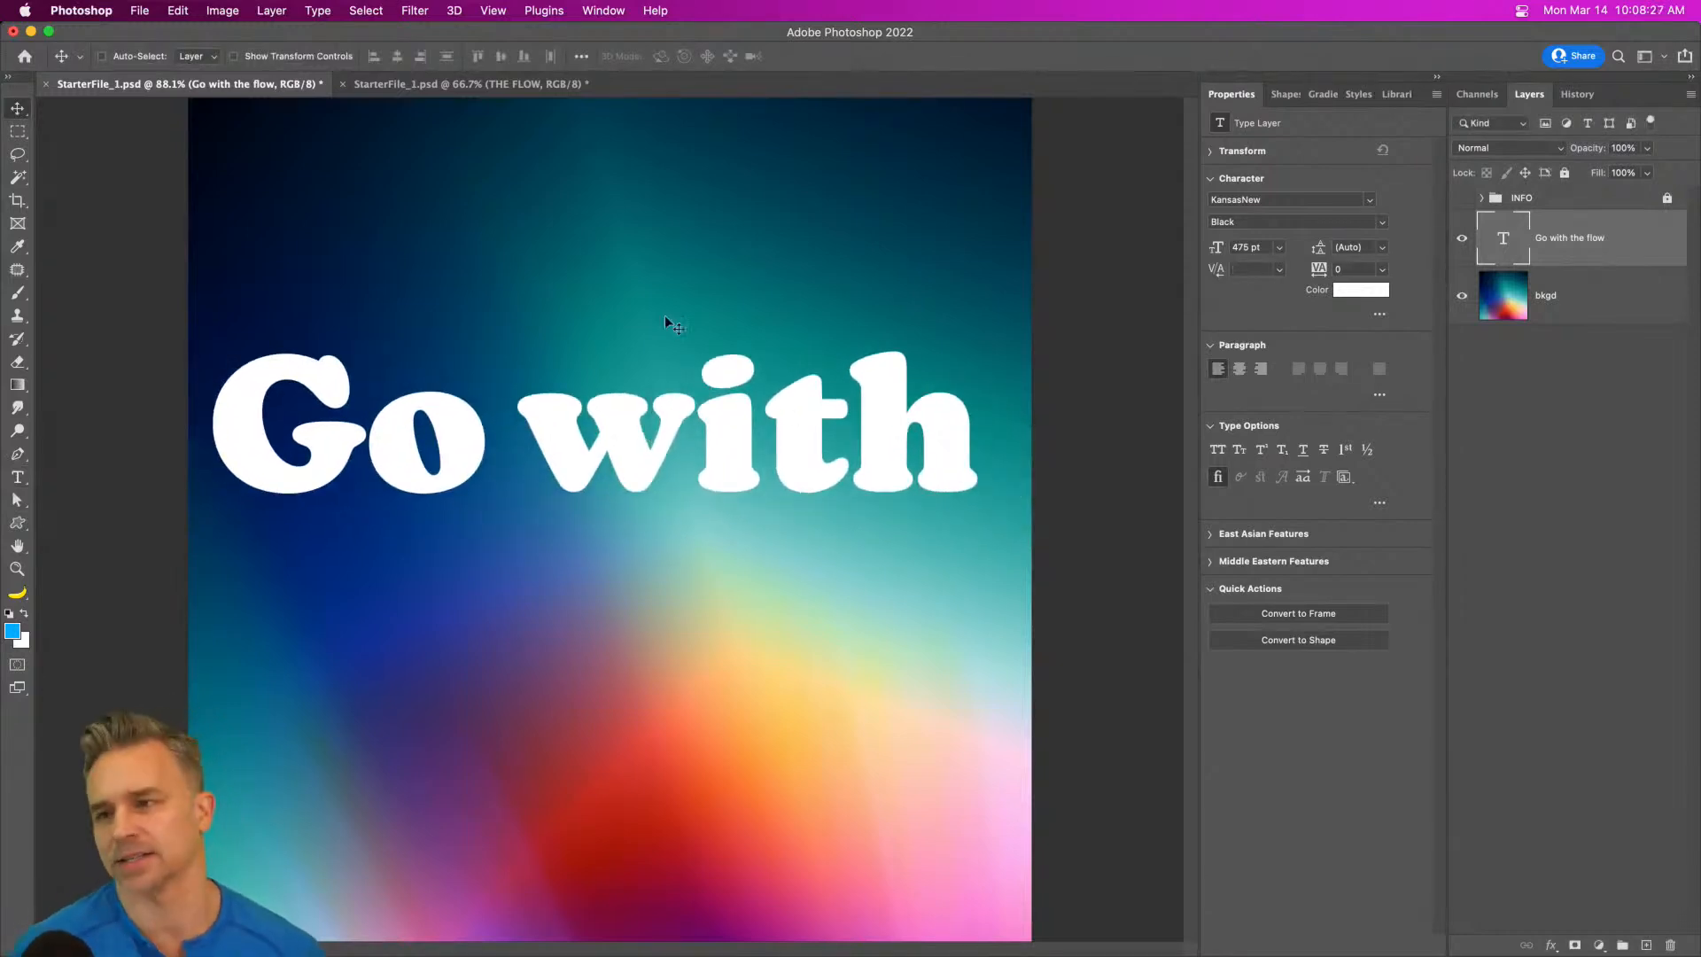
- Scale the "Go with" text down with Free Transform to about 393 pt and reposition it on the canvas
click(137, 10)
mouse_move(173, 8)
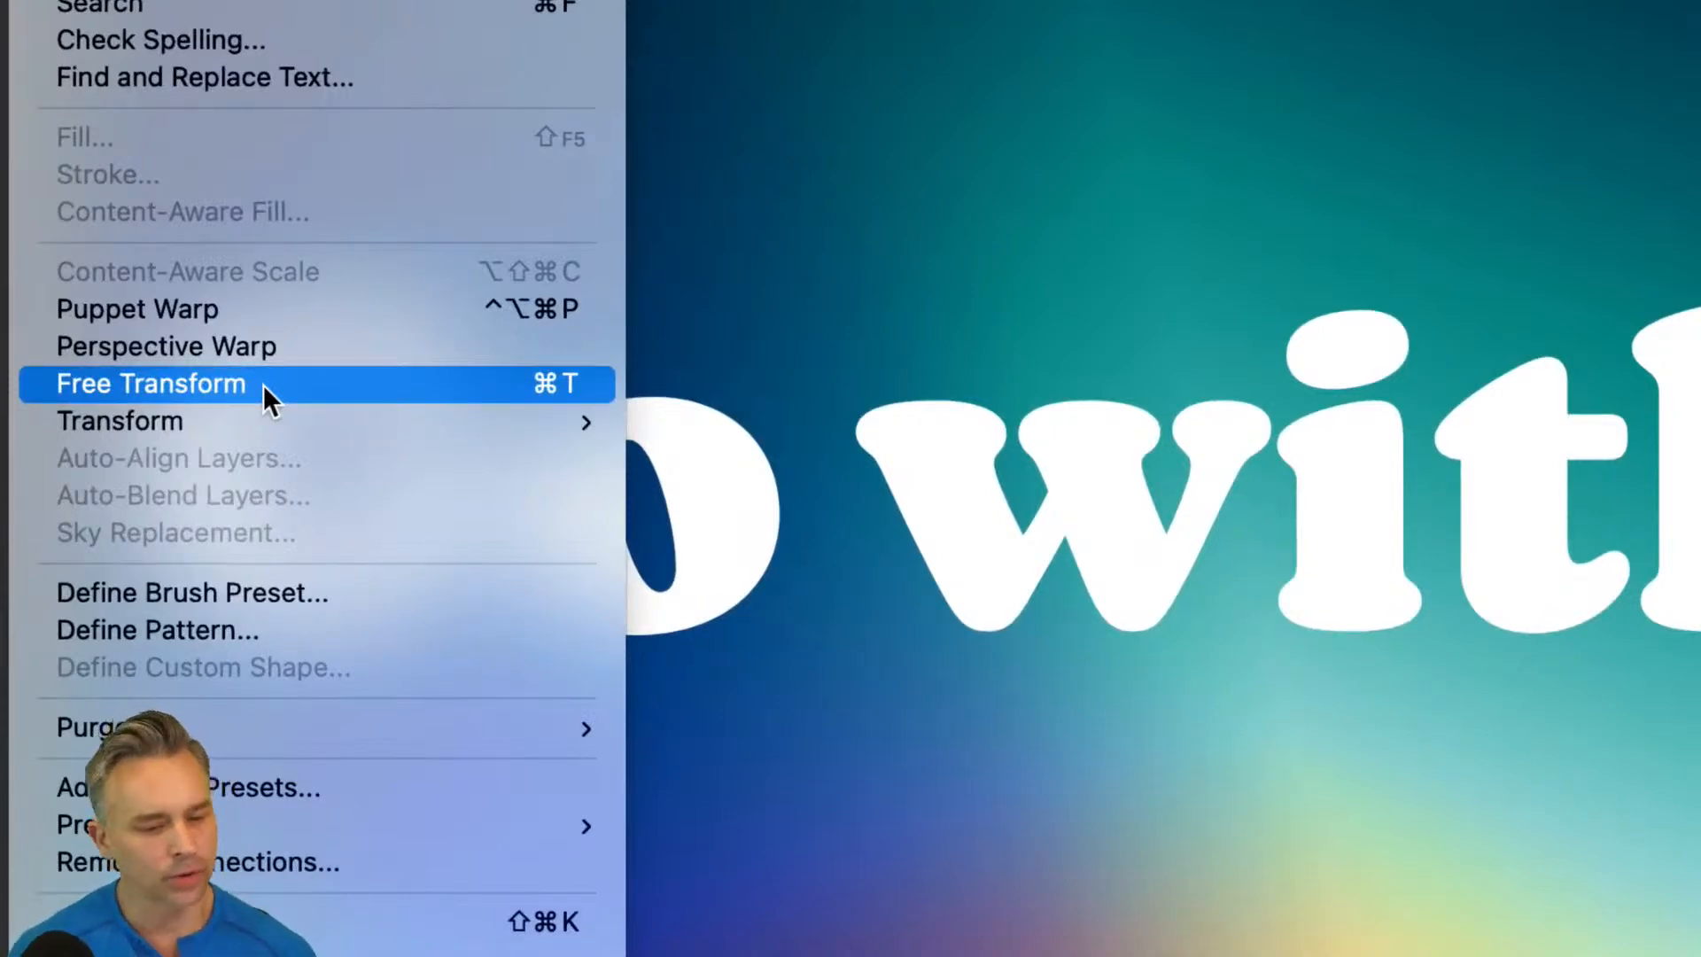
click(516, 383)
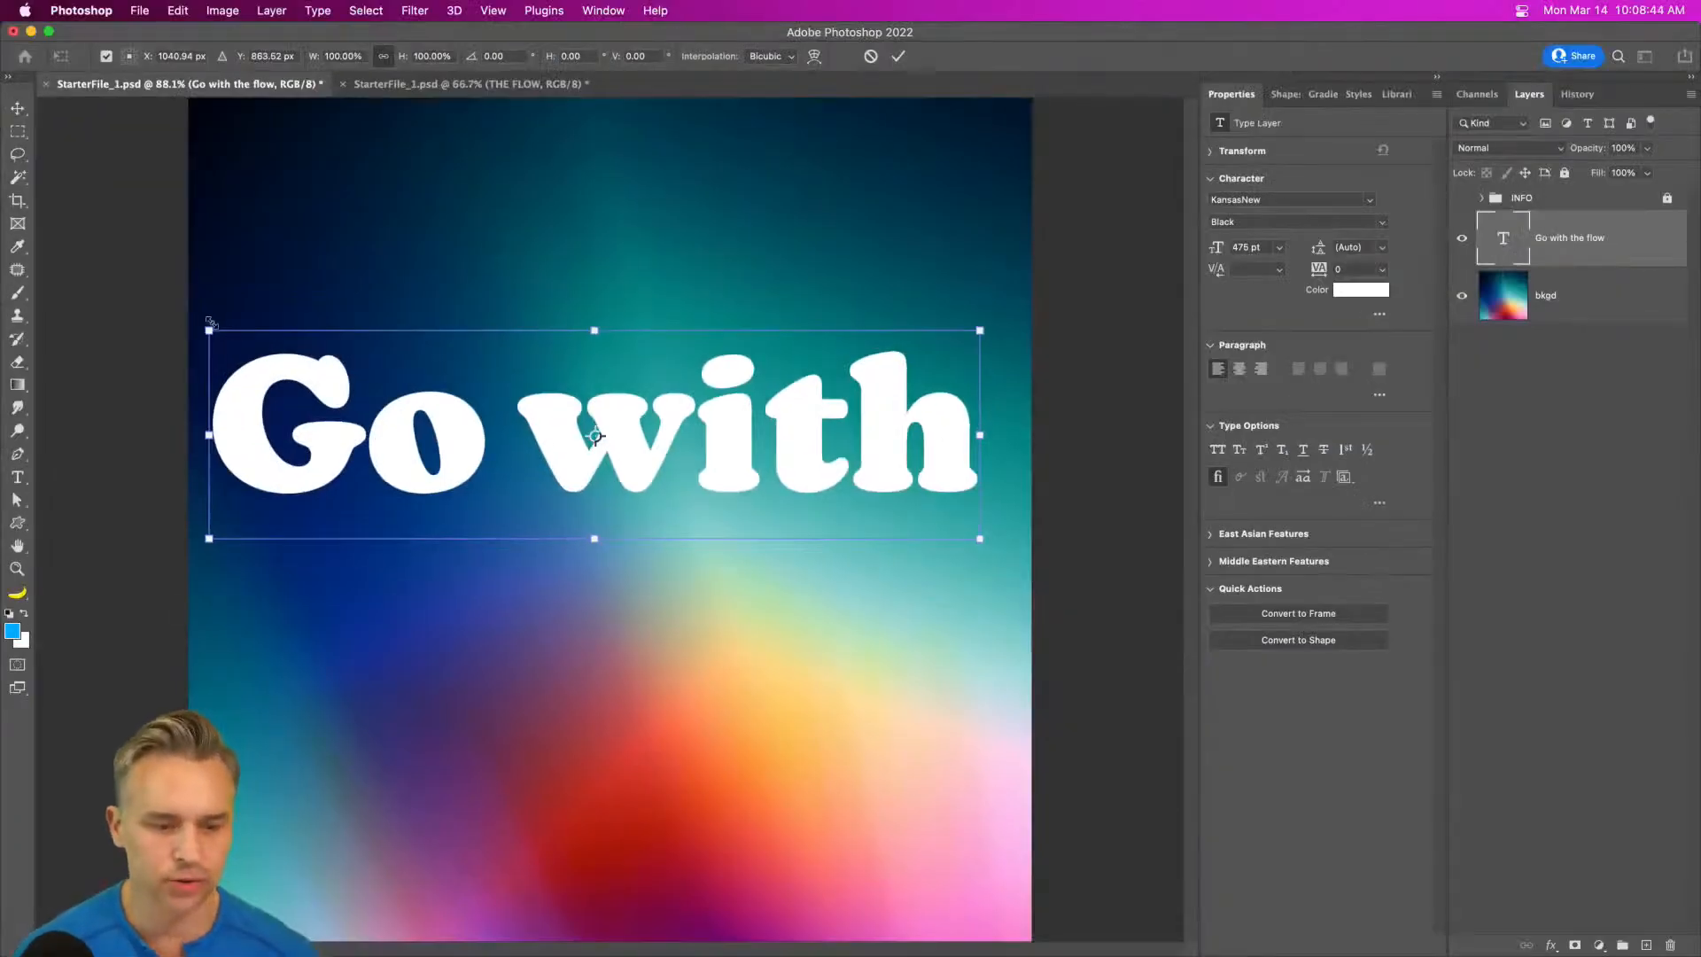
drag(211, 322, 339, 413)
drag(505, 472, 459, 450)
key(Return)
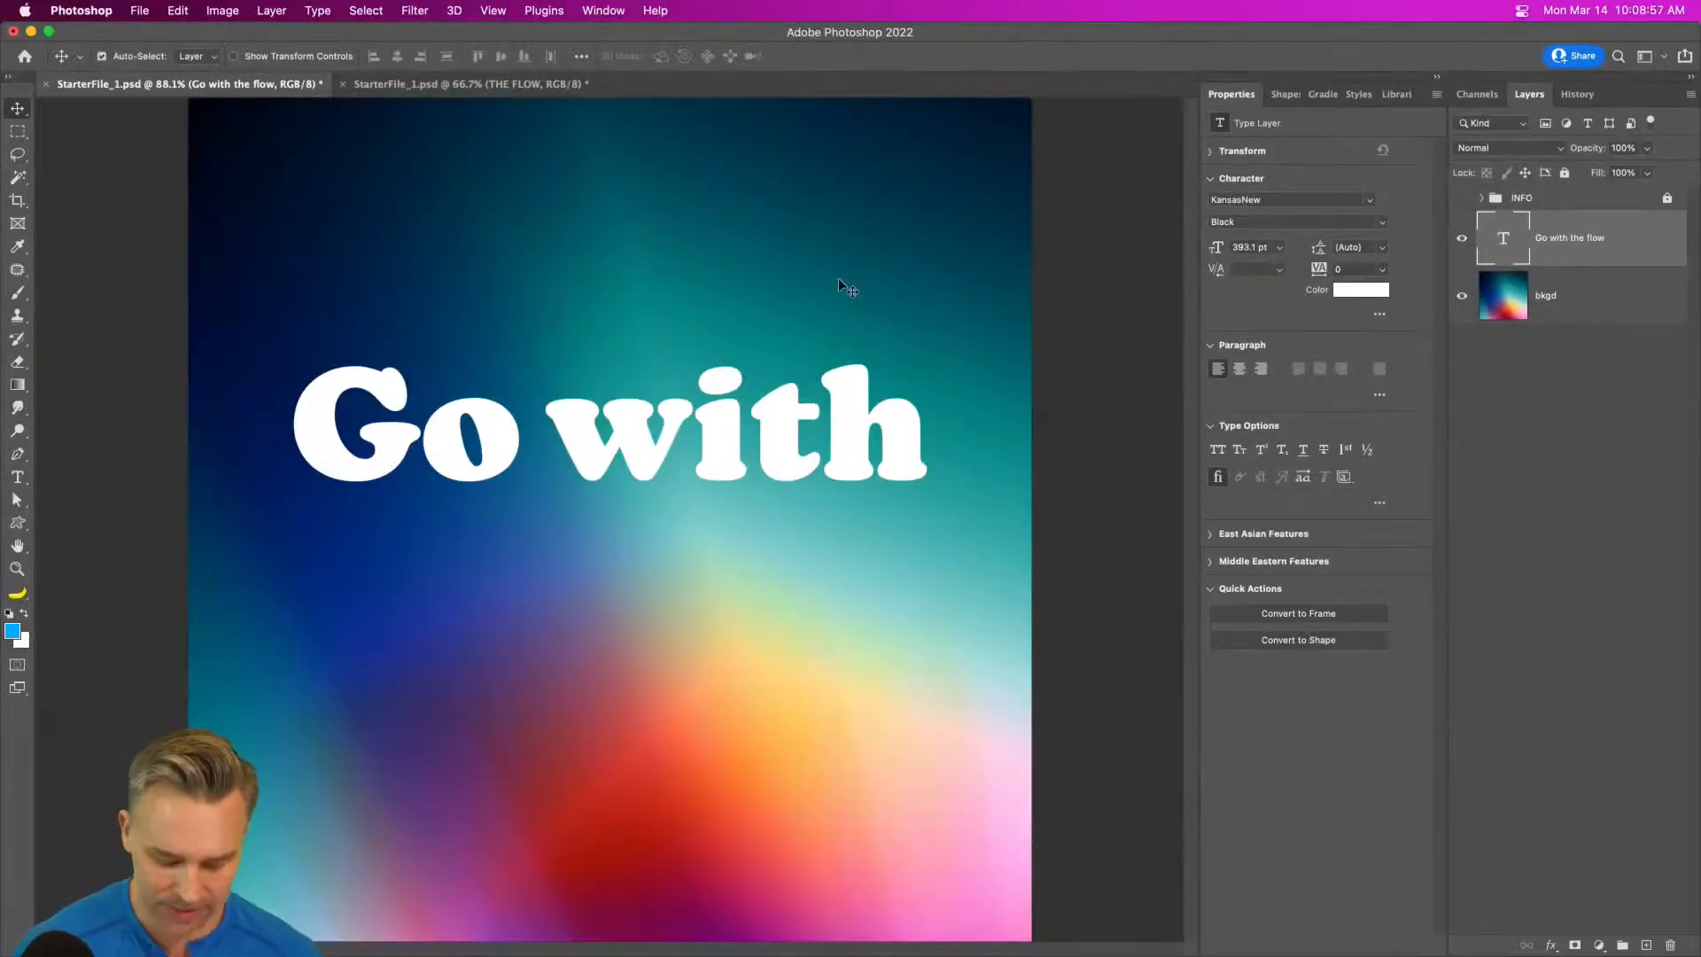
- Enlarge the "Go with" text with Free Transform to about 428 pt and nudge it into place
key(super+t)
drag(289, 348, 240, 312)
drag(420, 422, 438, 423)
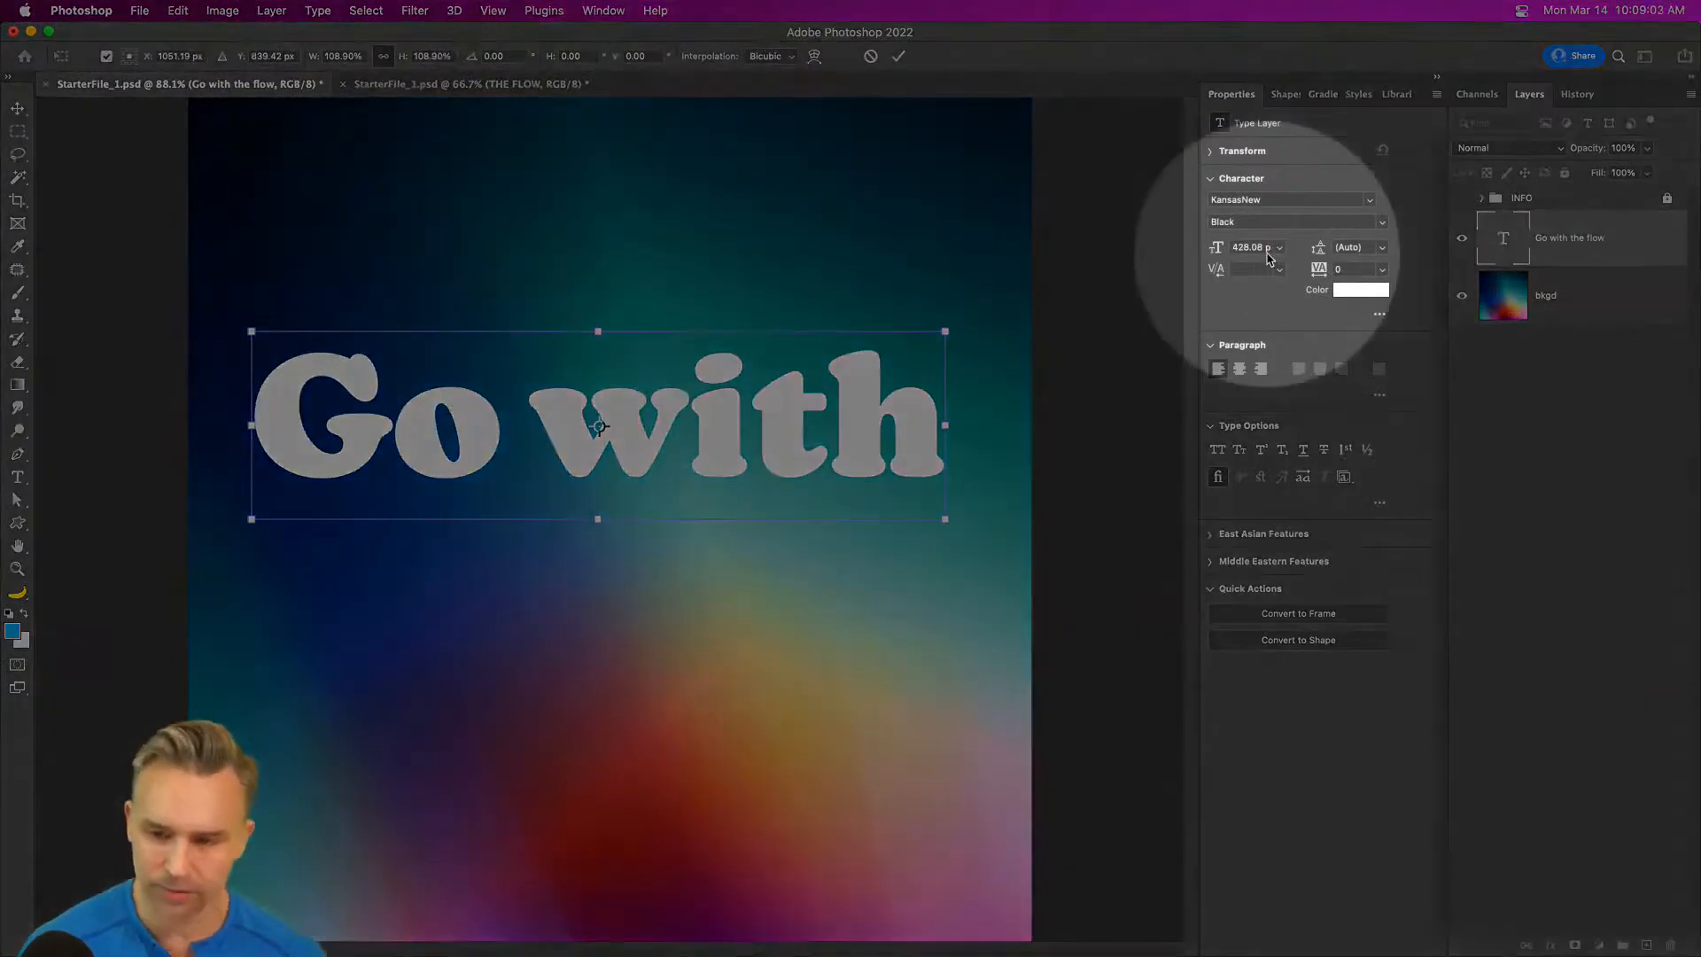
key(Return)
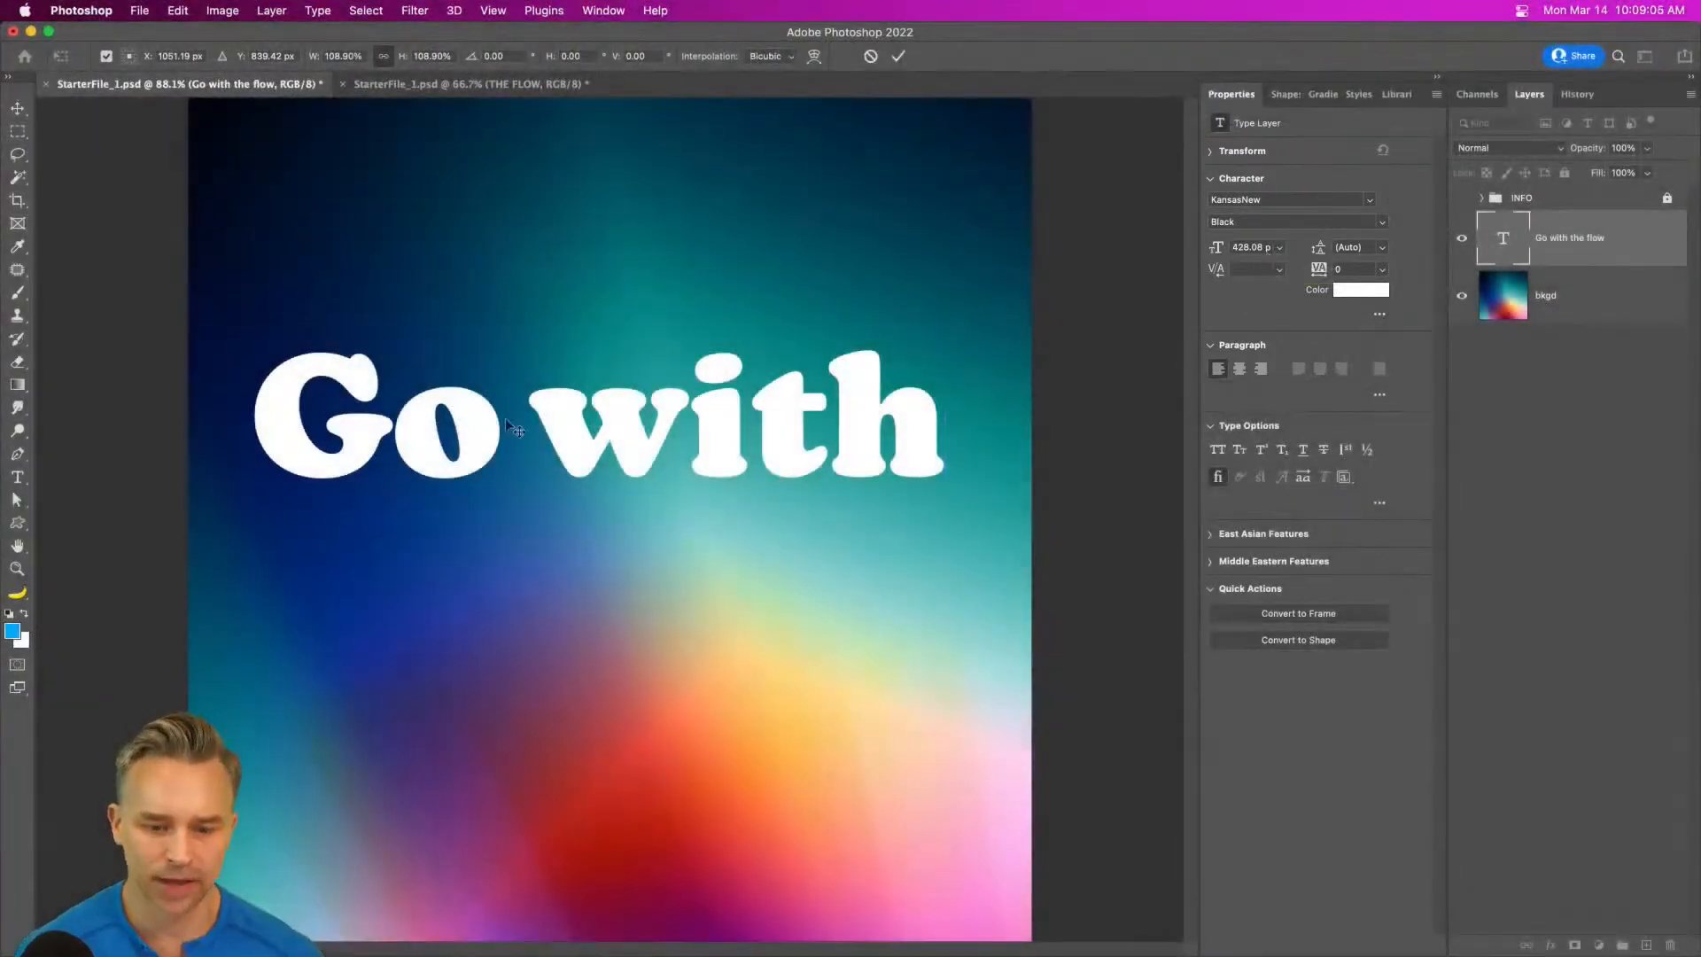
drag(568, 425, 576, 436)
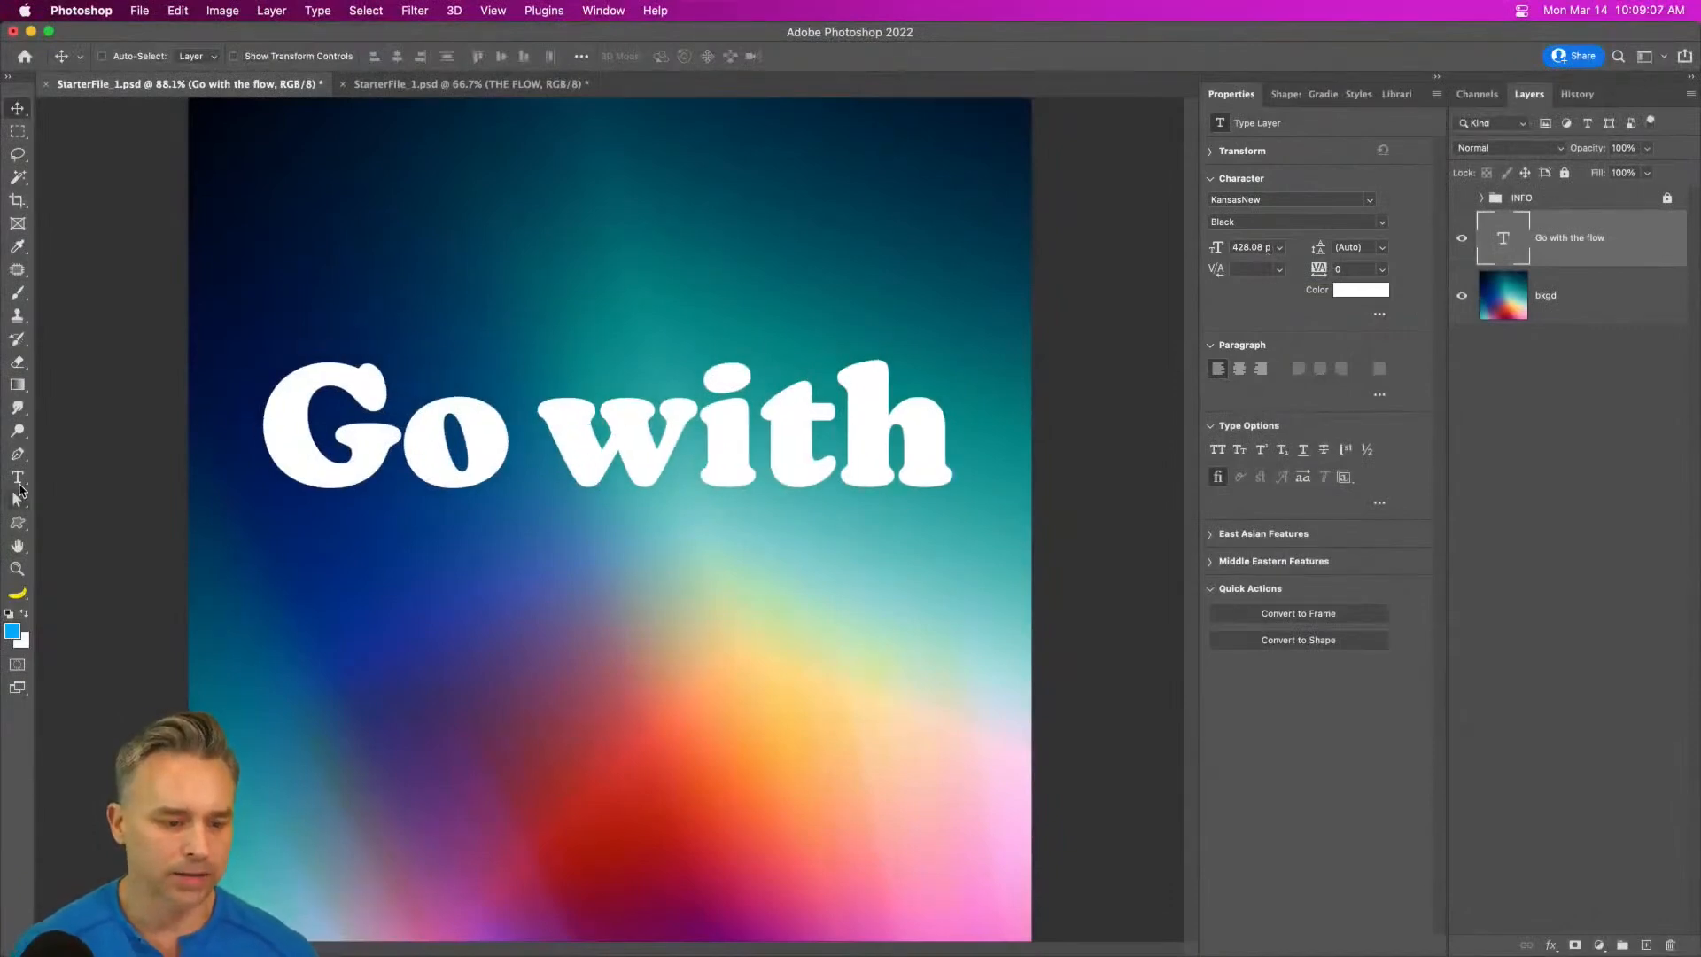
- Open the Warp Text settings for the "Go with" type layer and move the dialog higher on the canvas
click(17, 477)
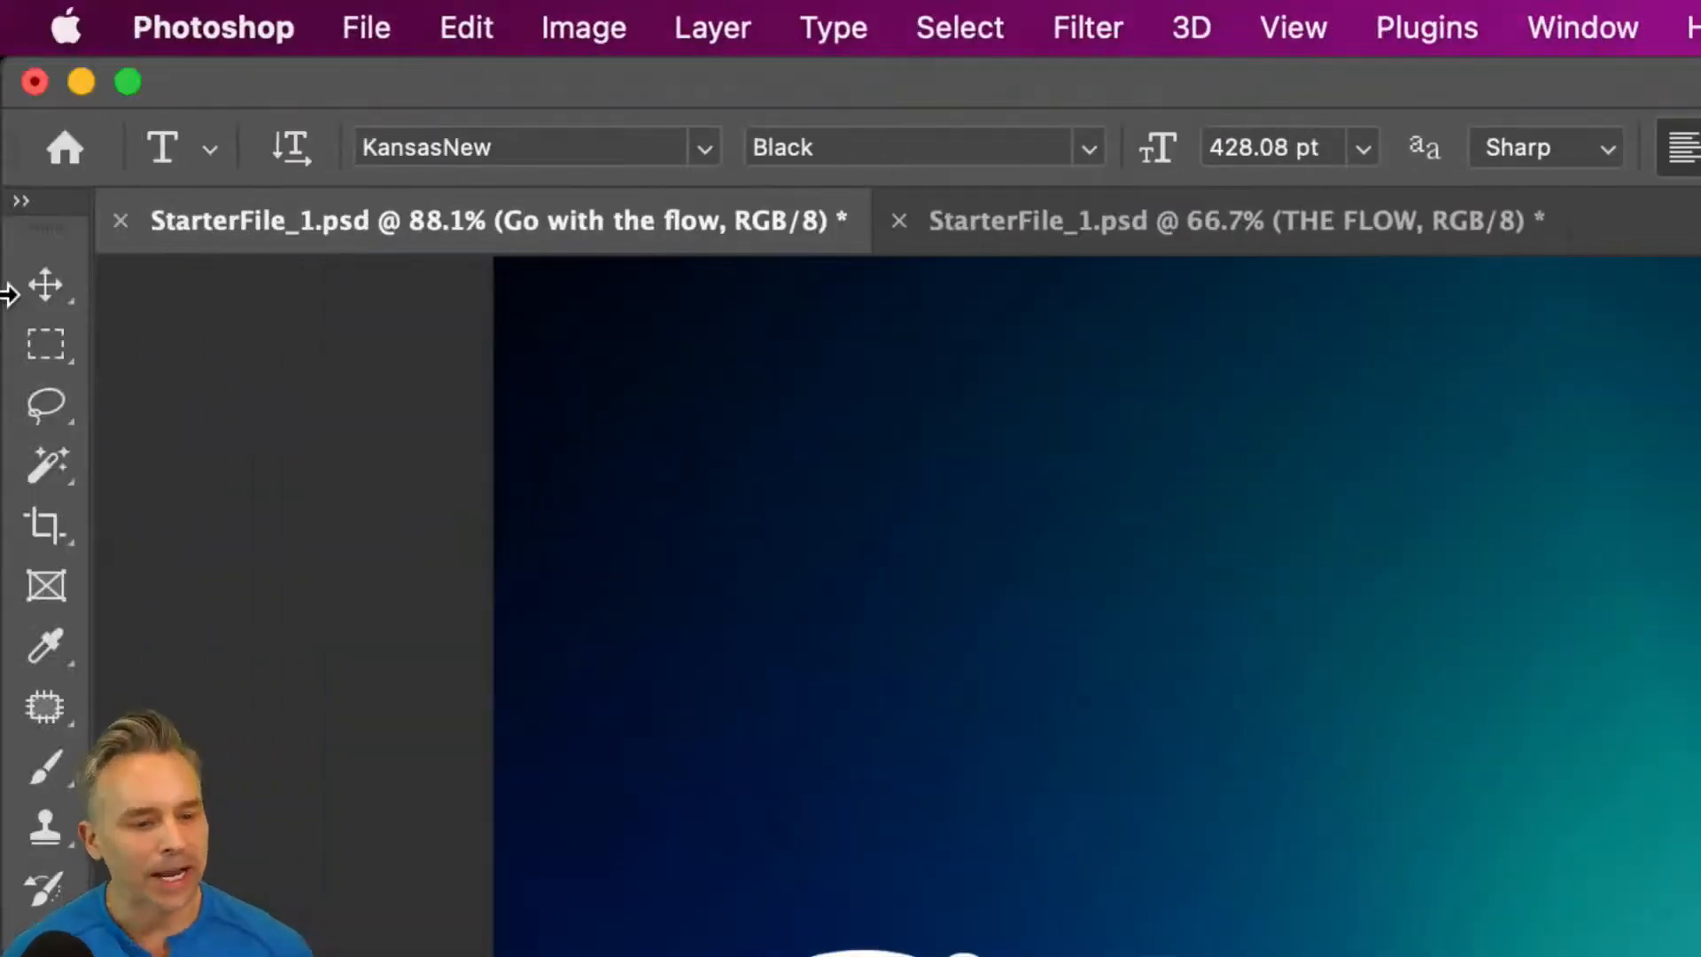
click(47, 346)
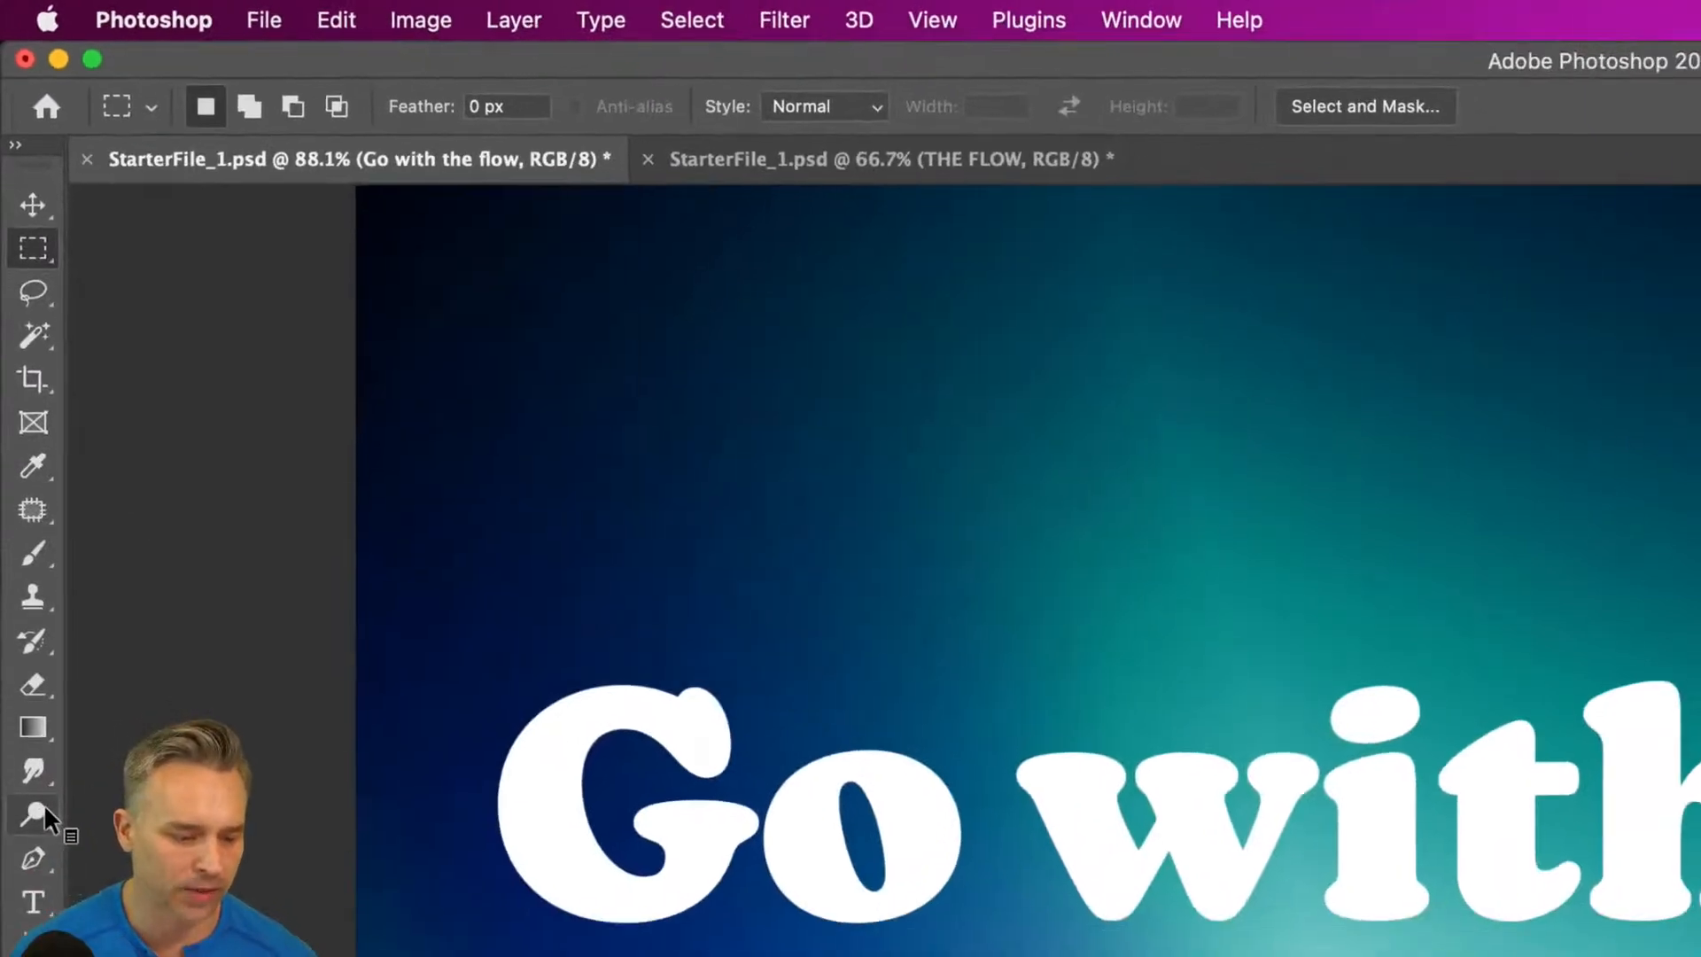
click(33, 902)
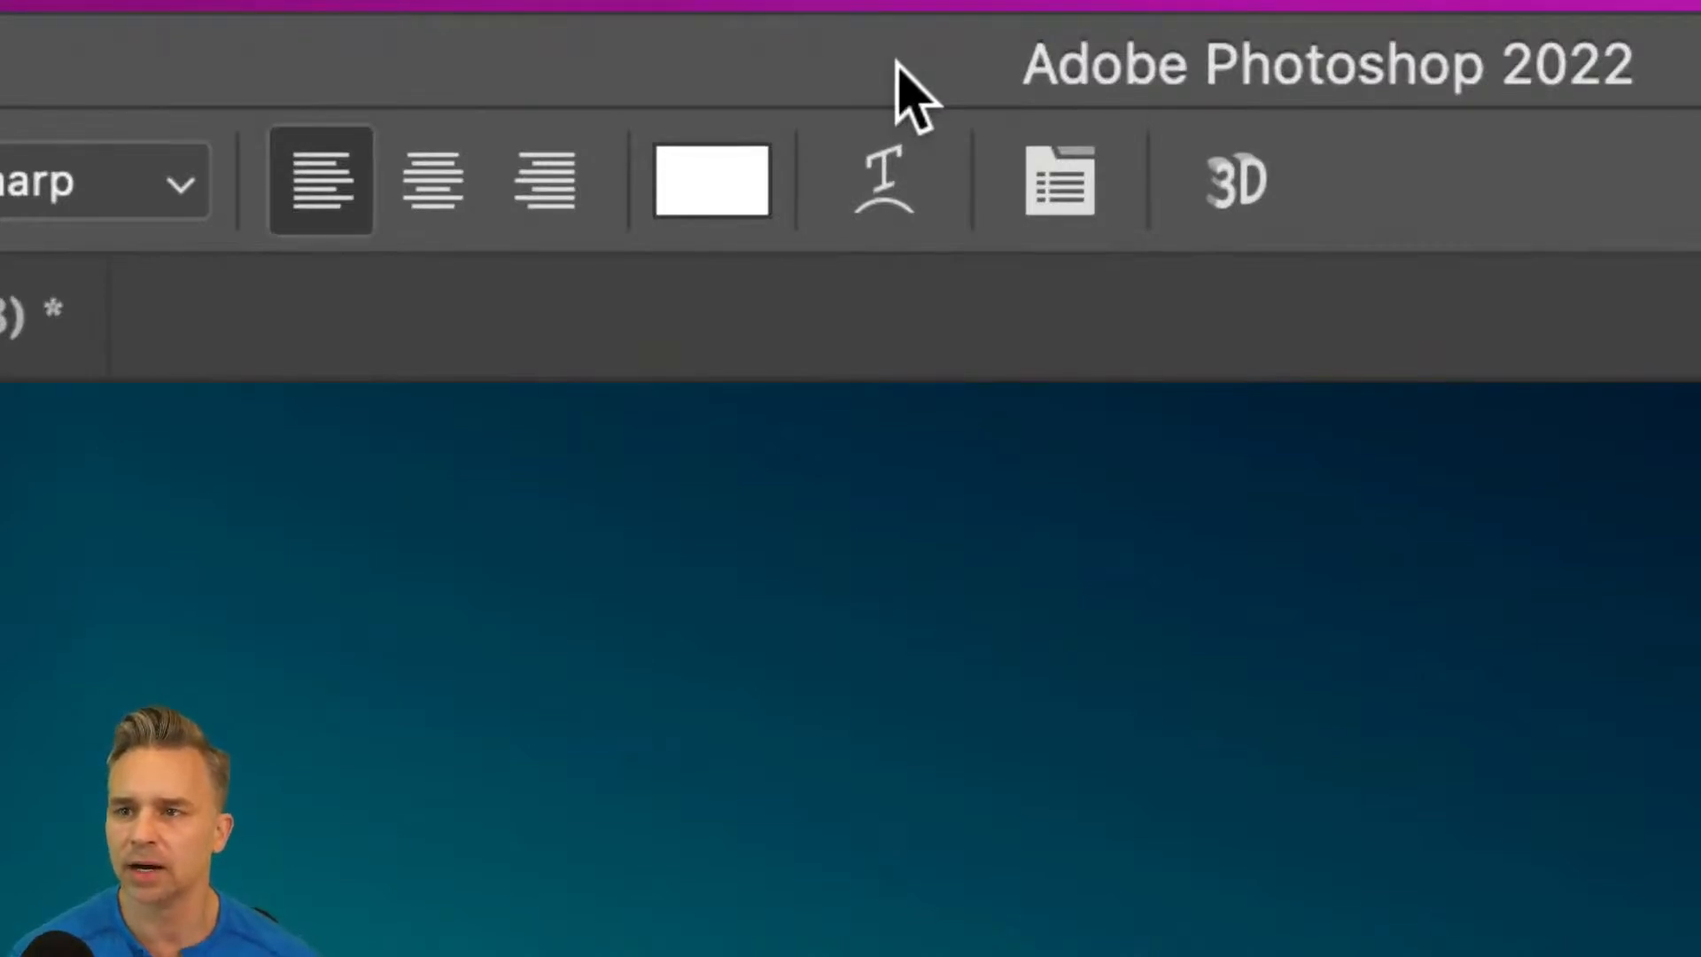
click(881, 200)
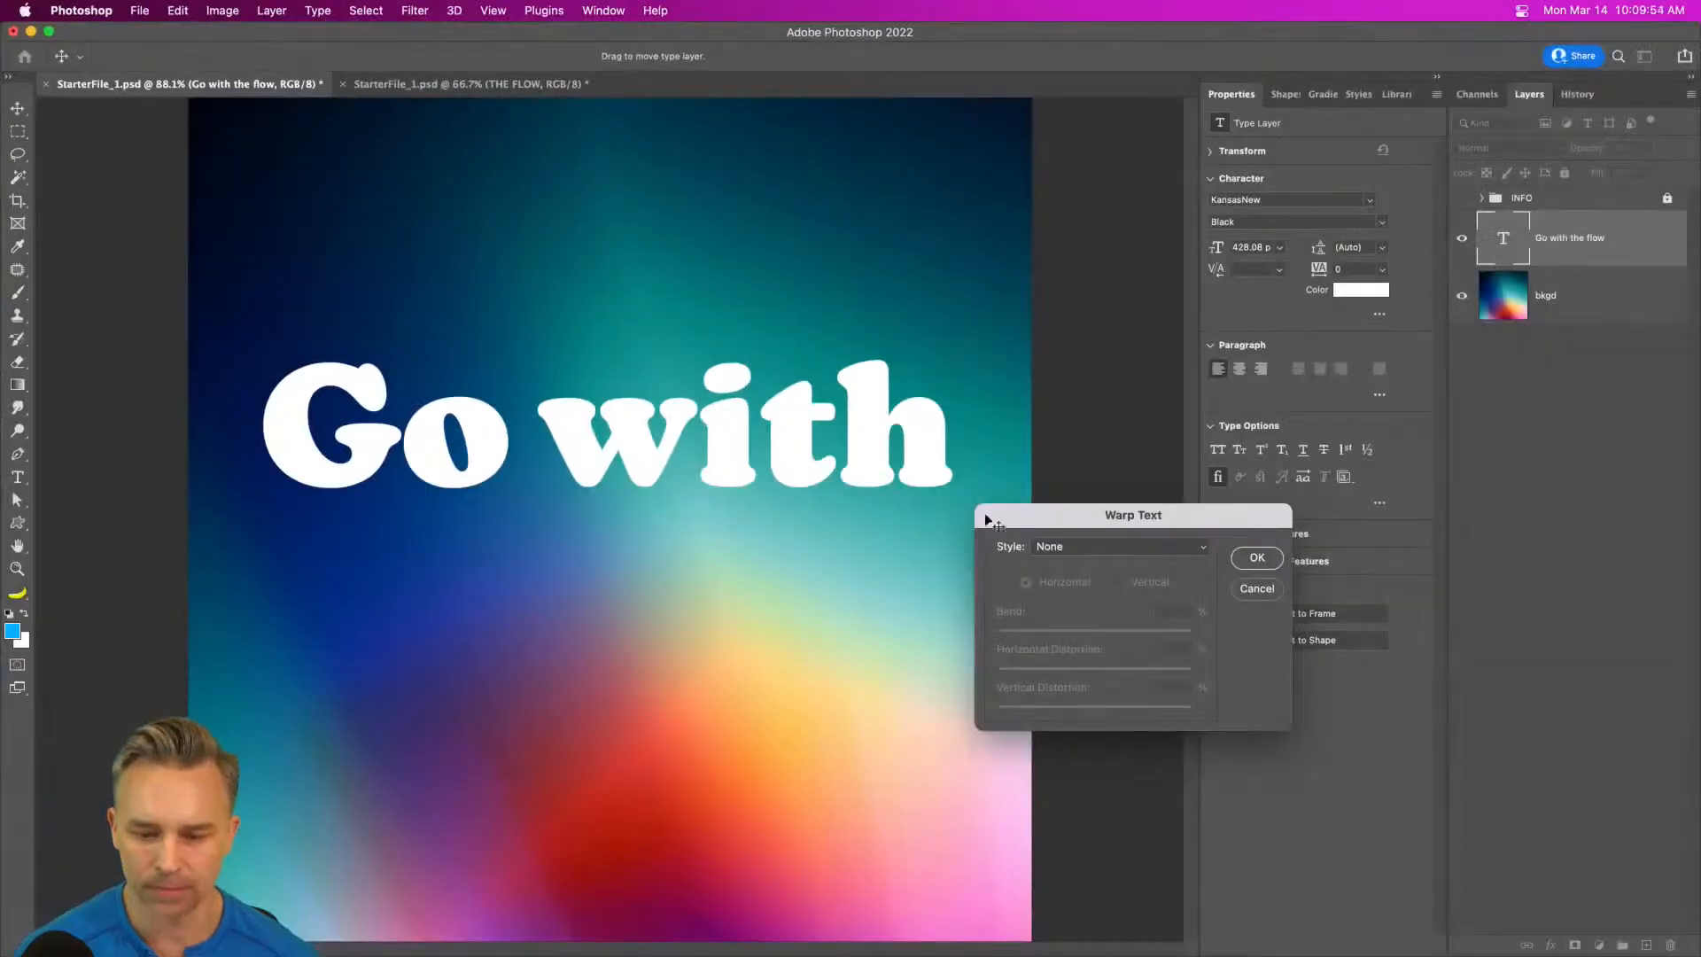
drag(986, 521, 961, 326)
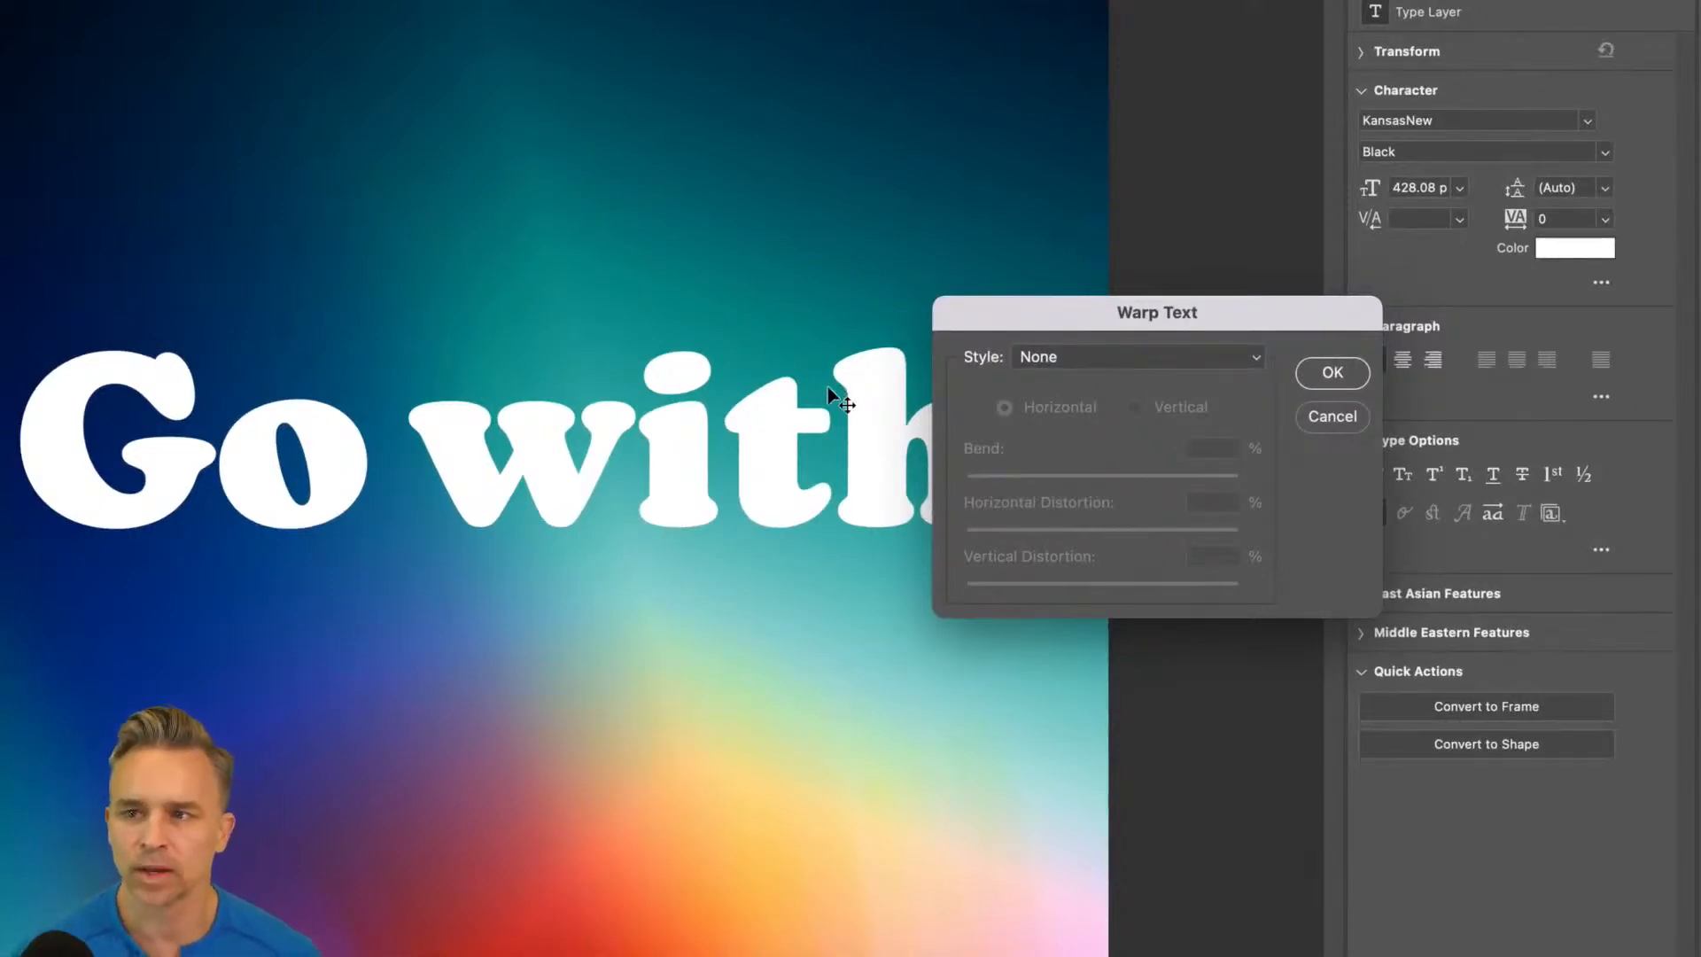
- Preview the Arc, Arc Upper and Arch warp styles on the "Go with" text
click(1089, 358)
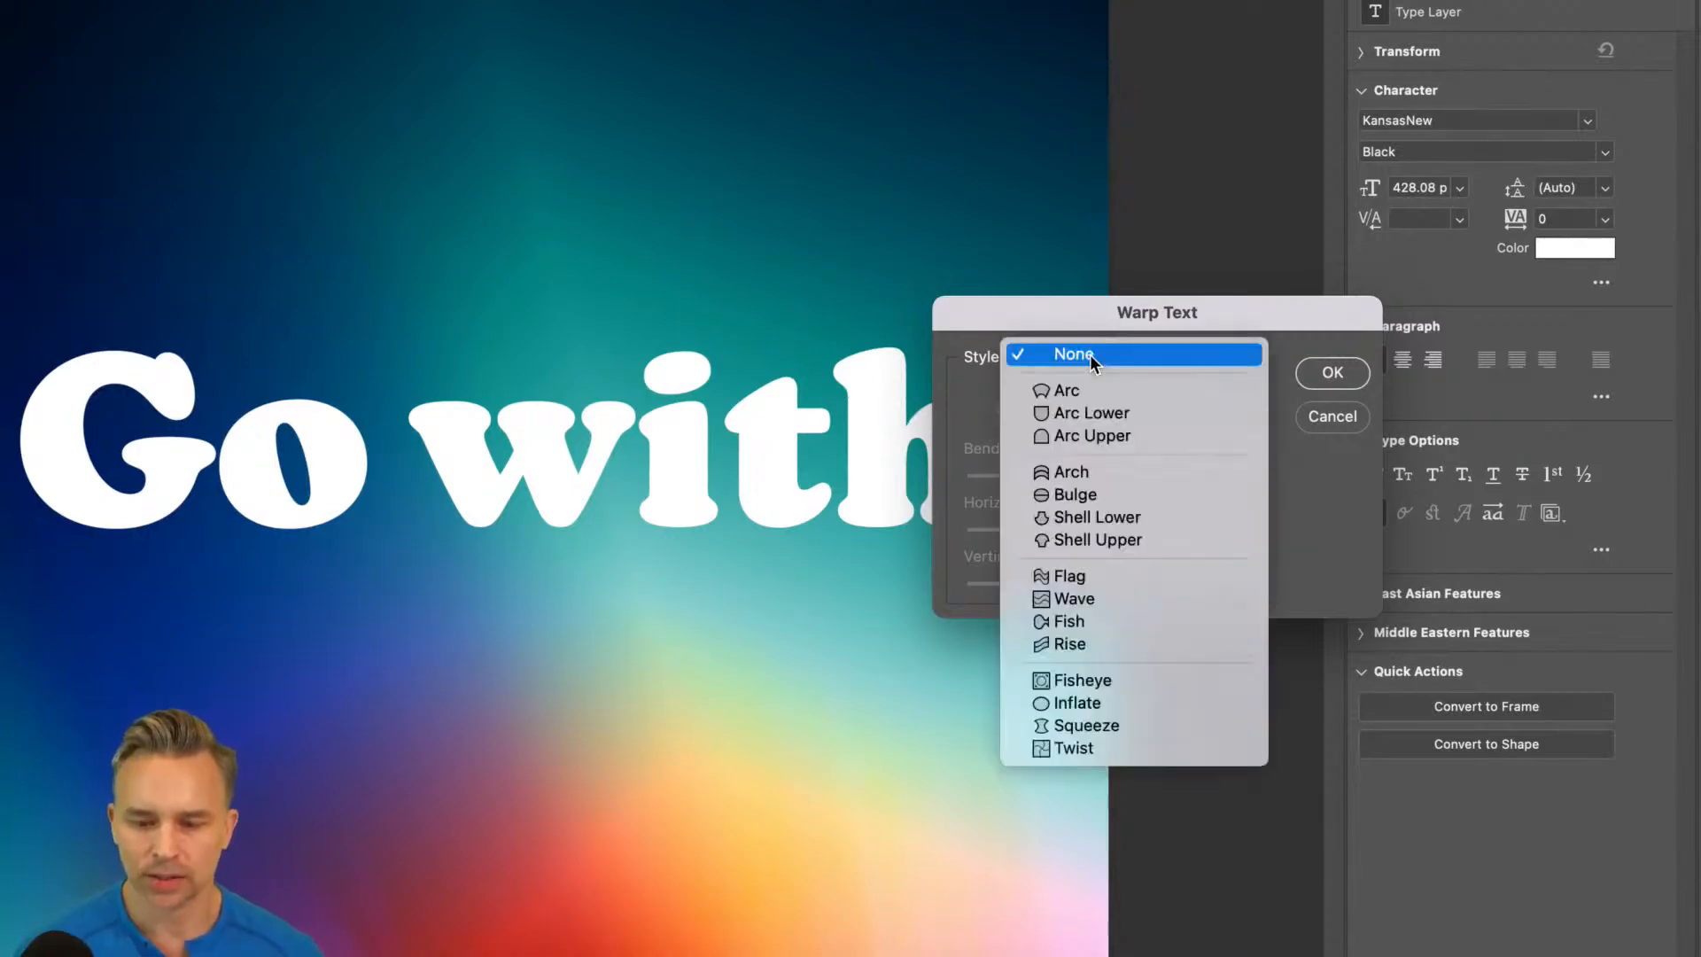
click(1103, 390)
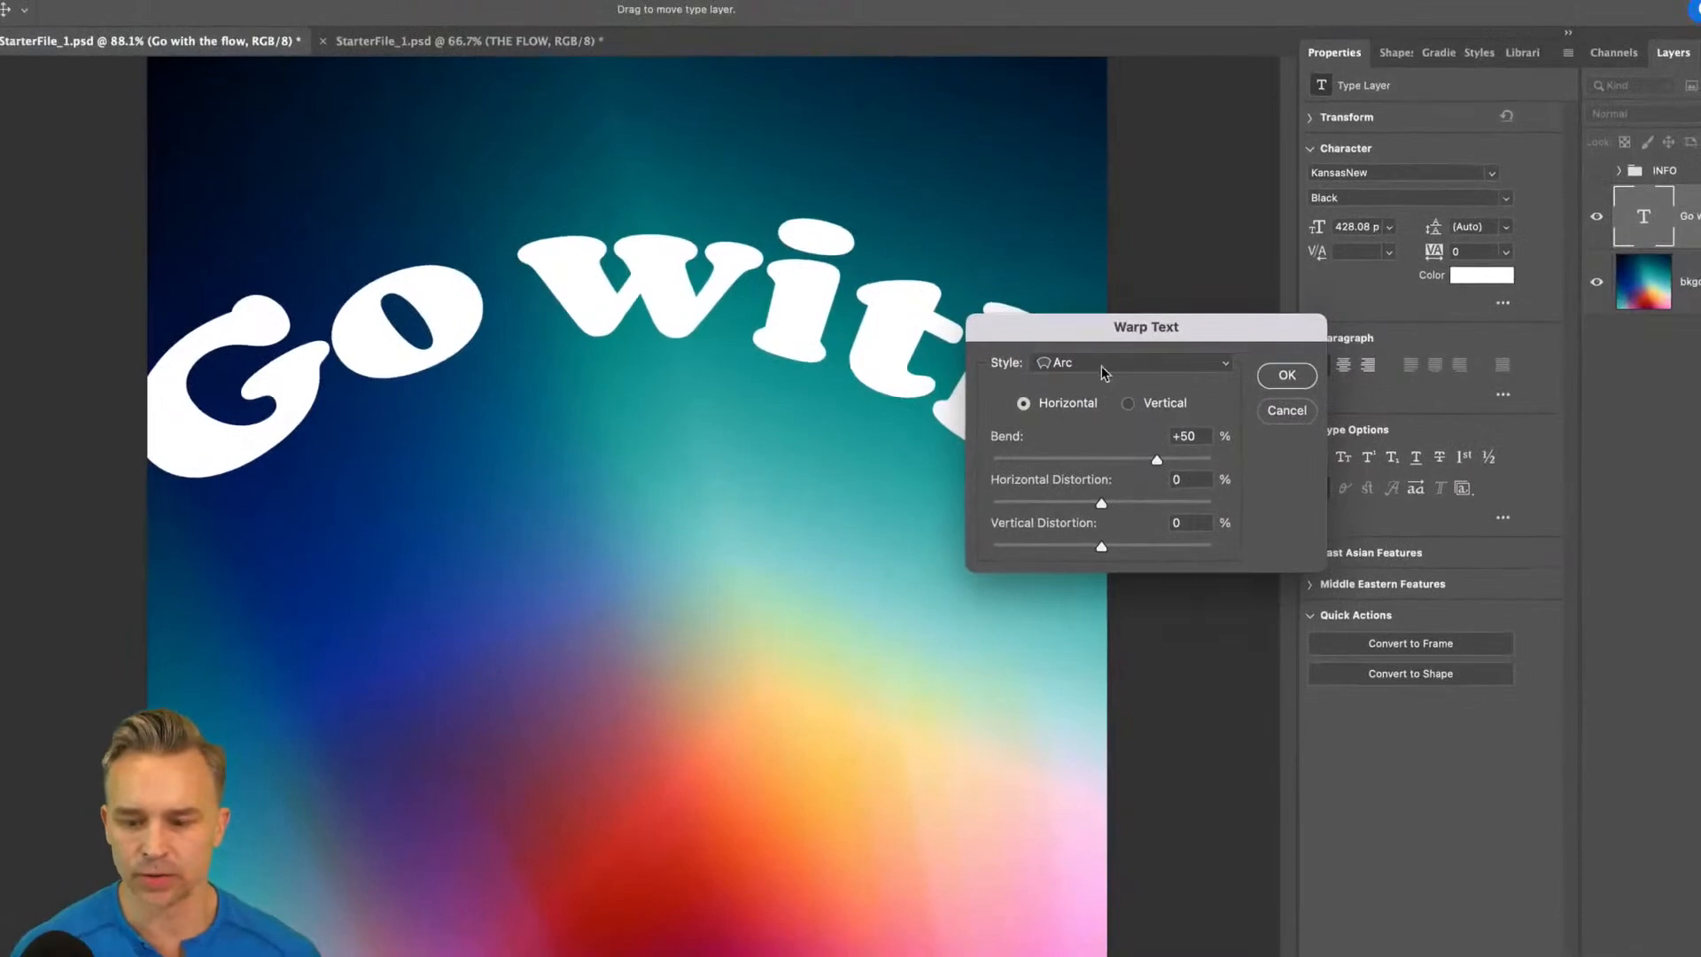
click(1103, 368)
click(1100, 396)
click(1107, 363)
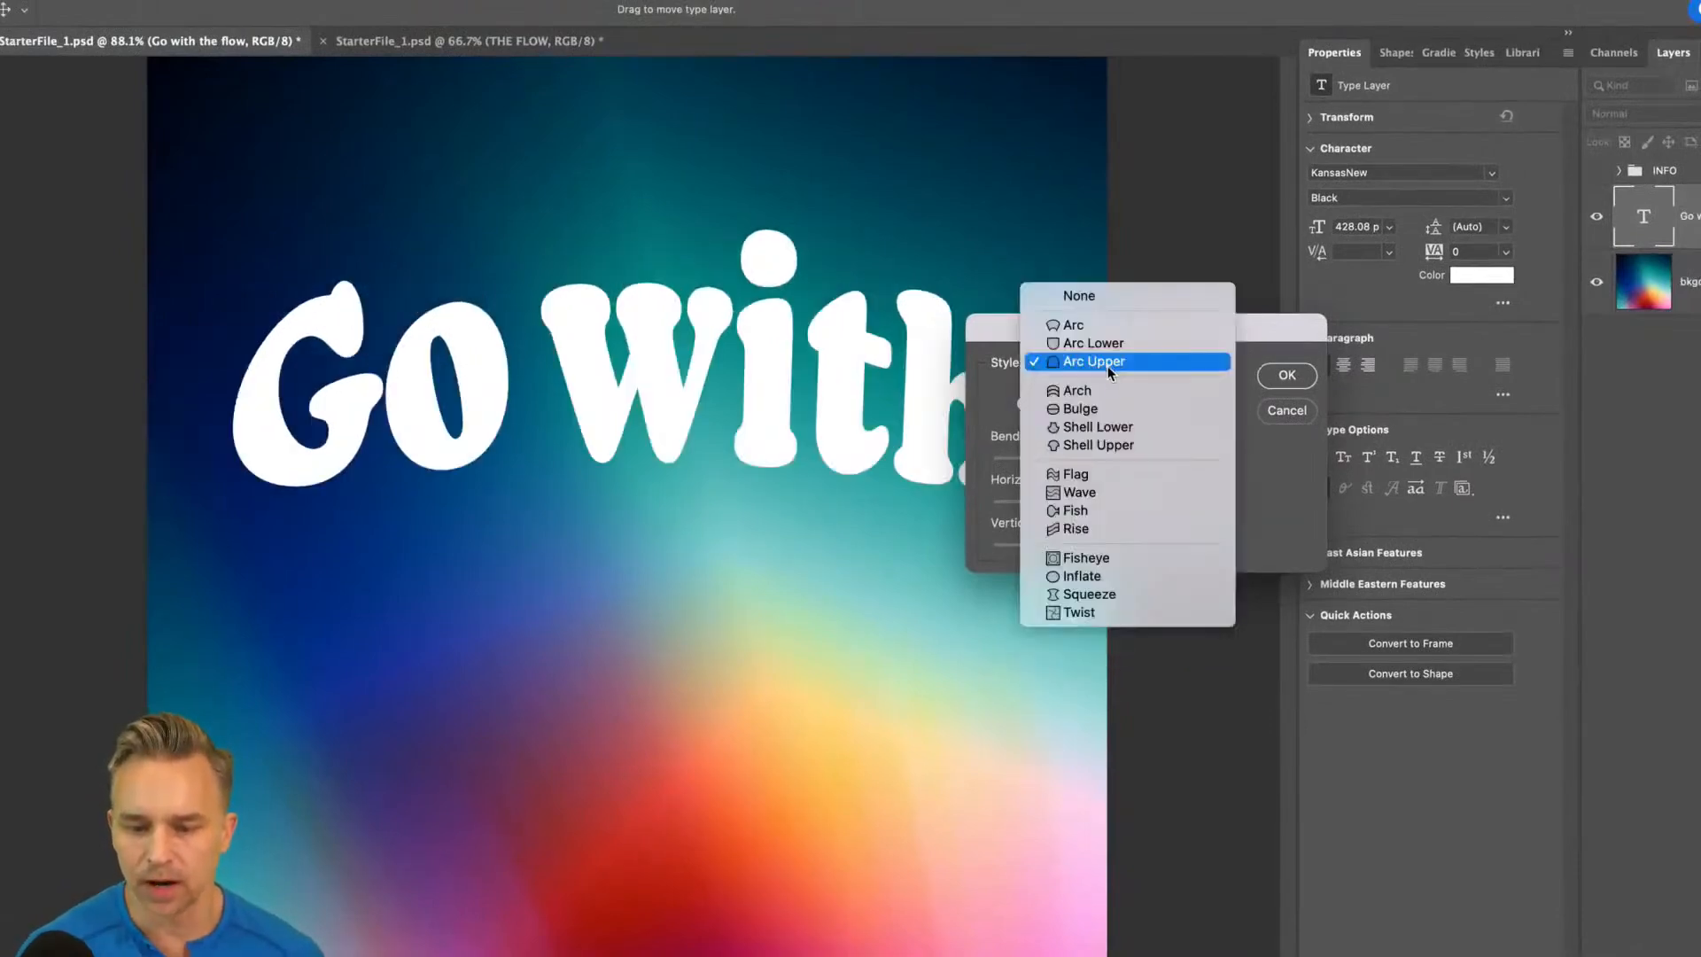
click(1116, 391)
- Apply the Bulge warp style to the text and set its bend to +34%
click(1112, 363)
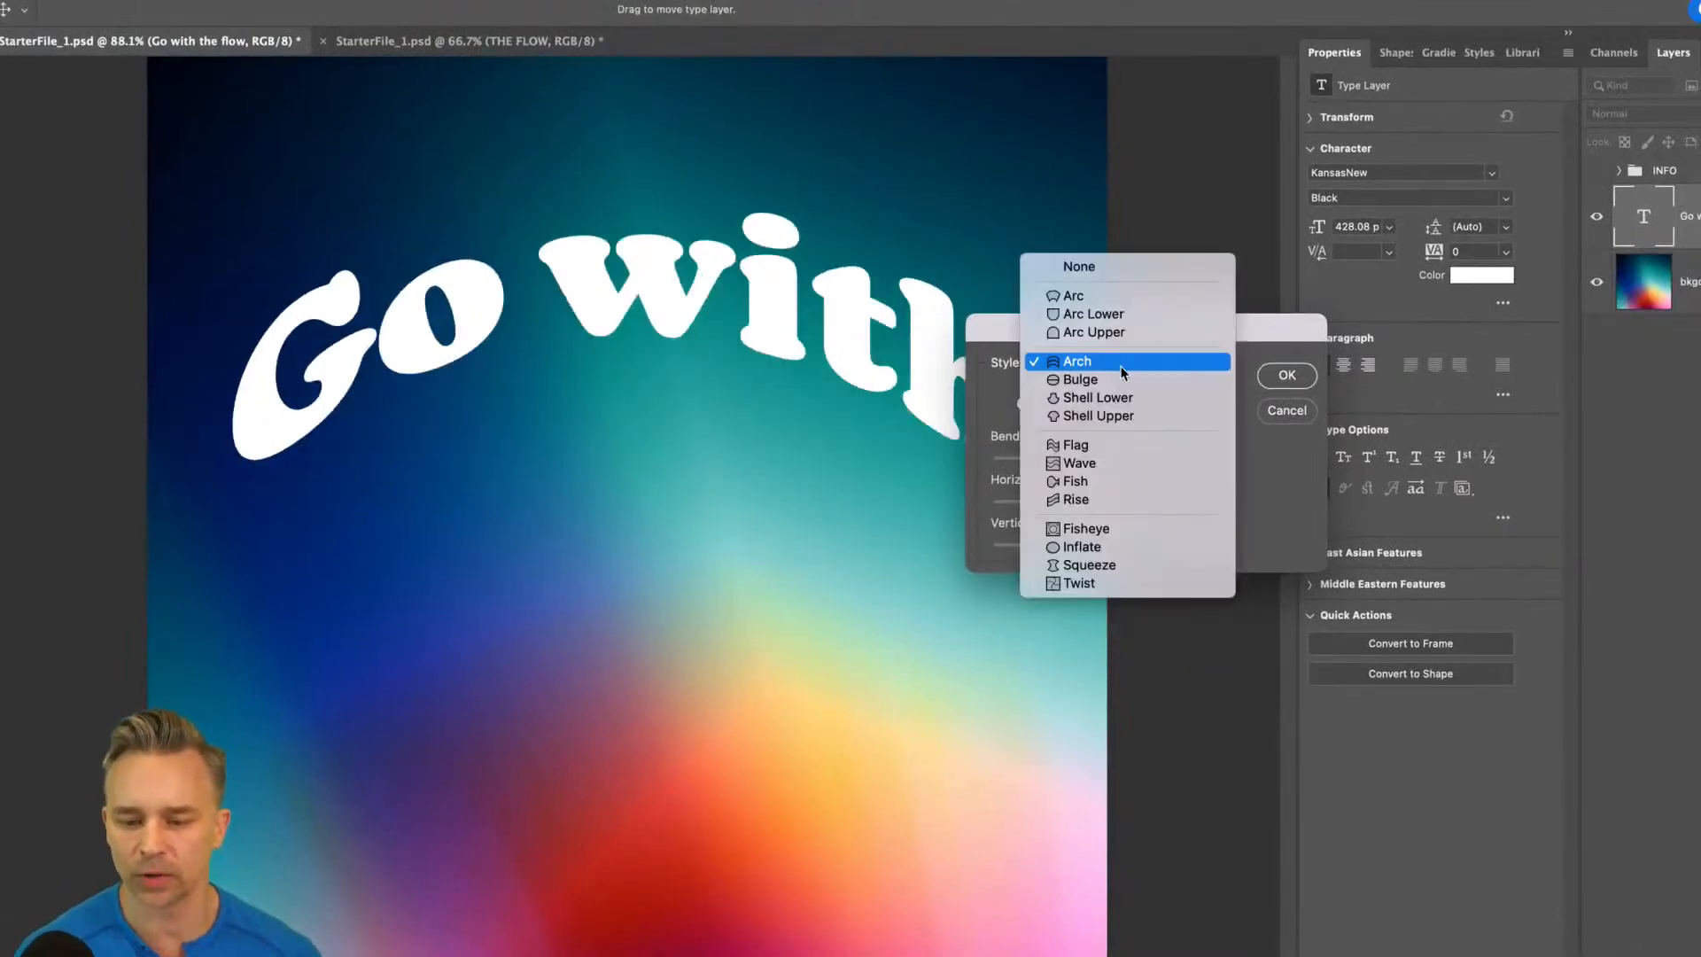
click(1119, 381)
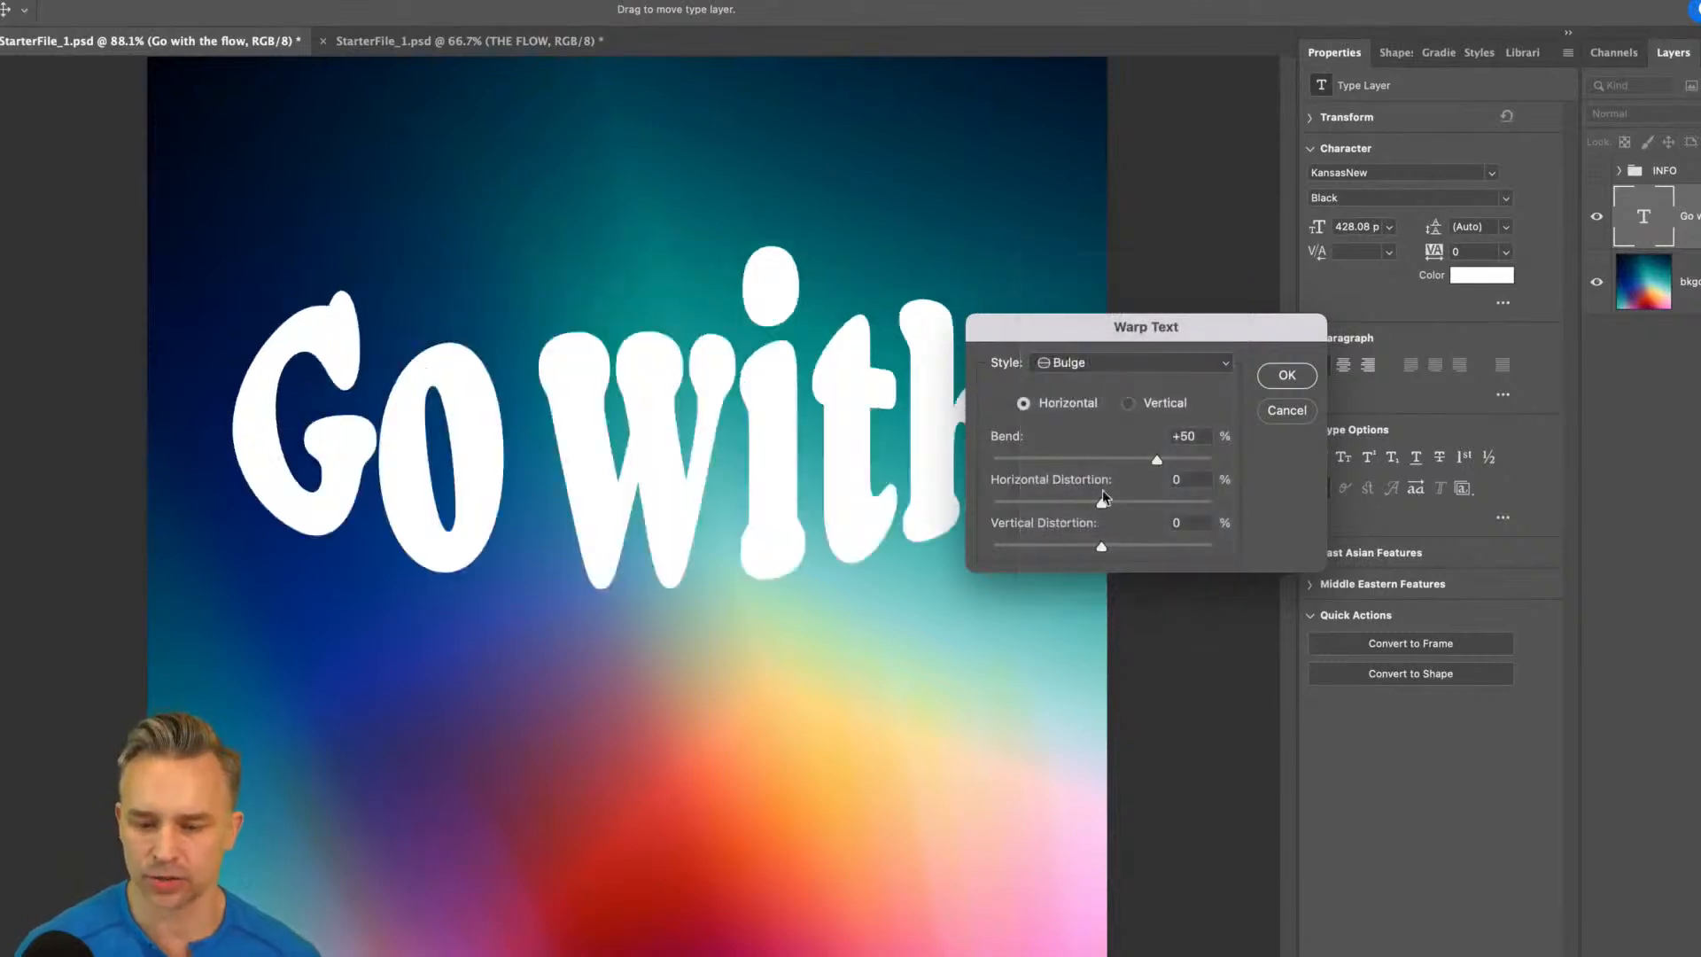
mouse_move(1155, 456)
mouse_down()
mouse_move(1056, 457)
mouse_move(1140, 455)
mouse_up()
- Try the Shell Lower and Shell Upper warp styles on the text, ending with the Flag style
click(1117, 363)
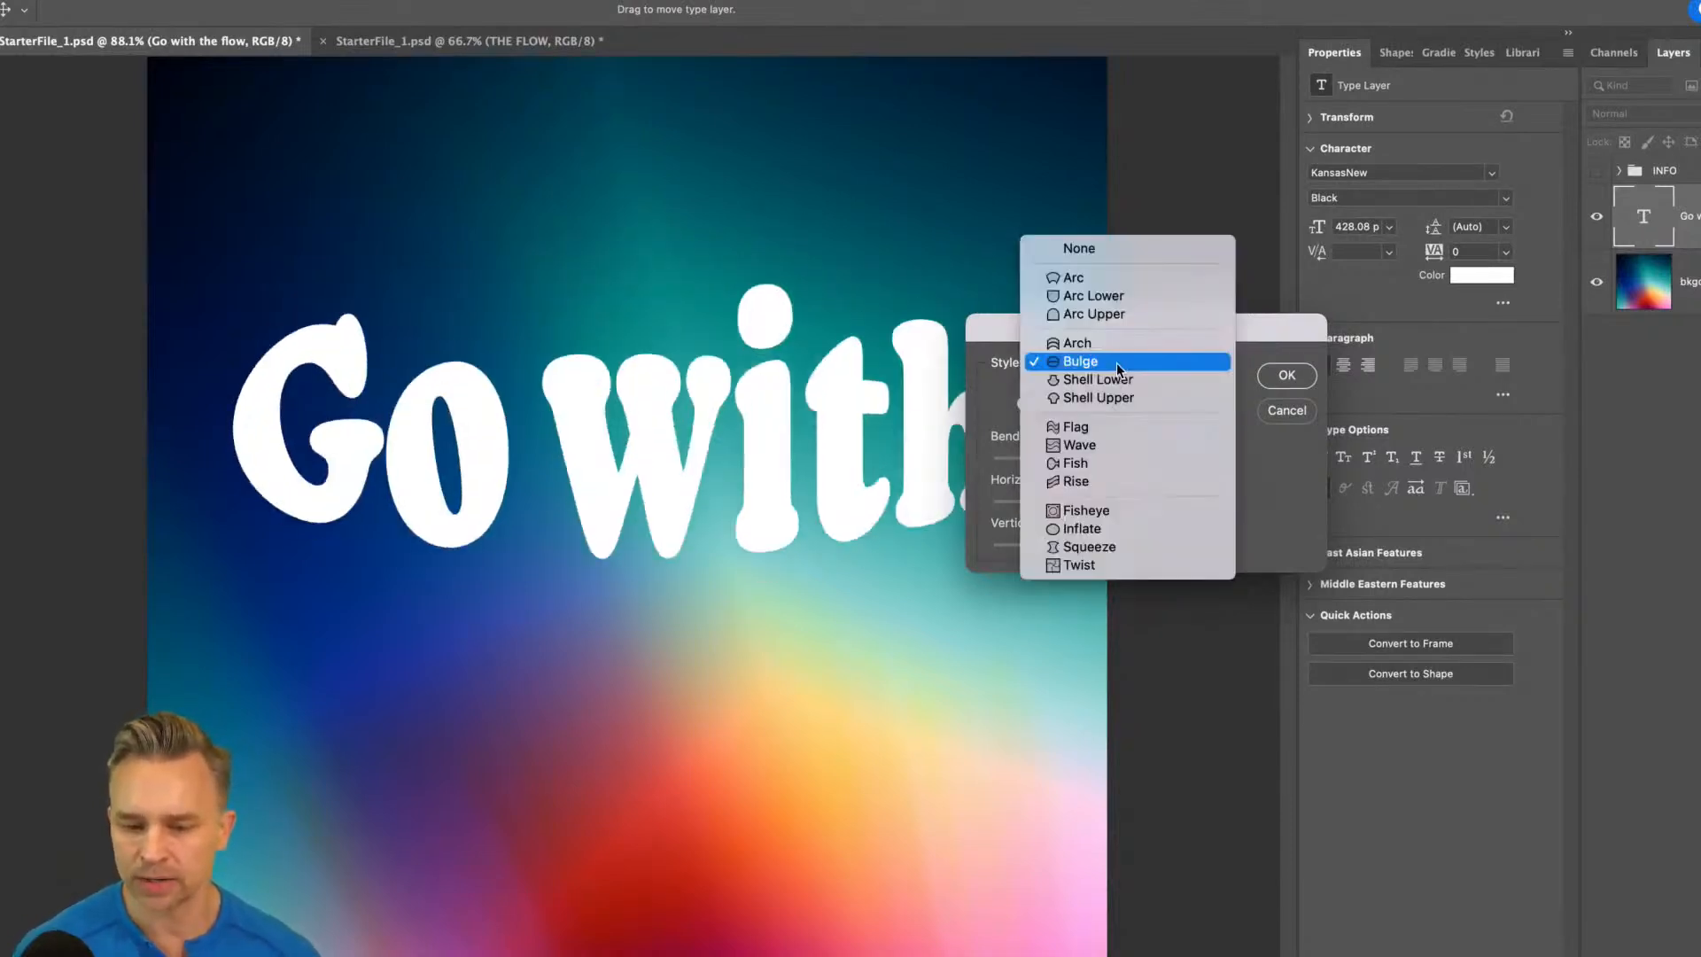
click(1113, 380)
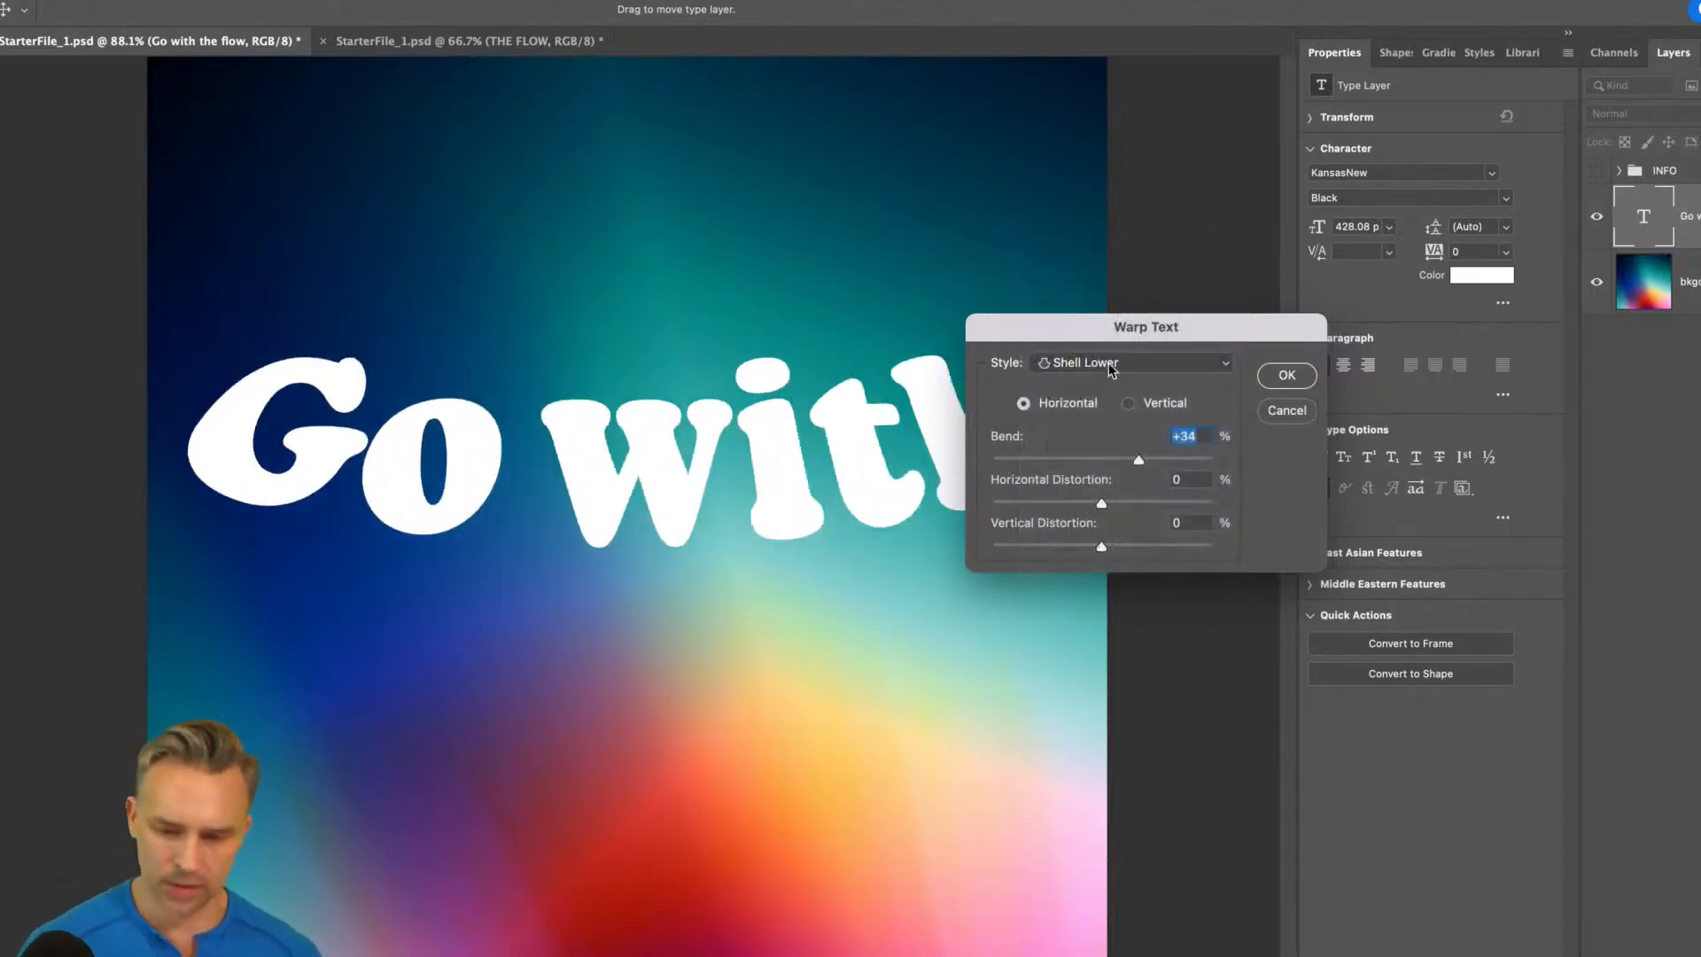
click(1115, 363)
click(1115, 379)
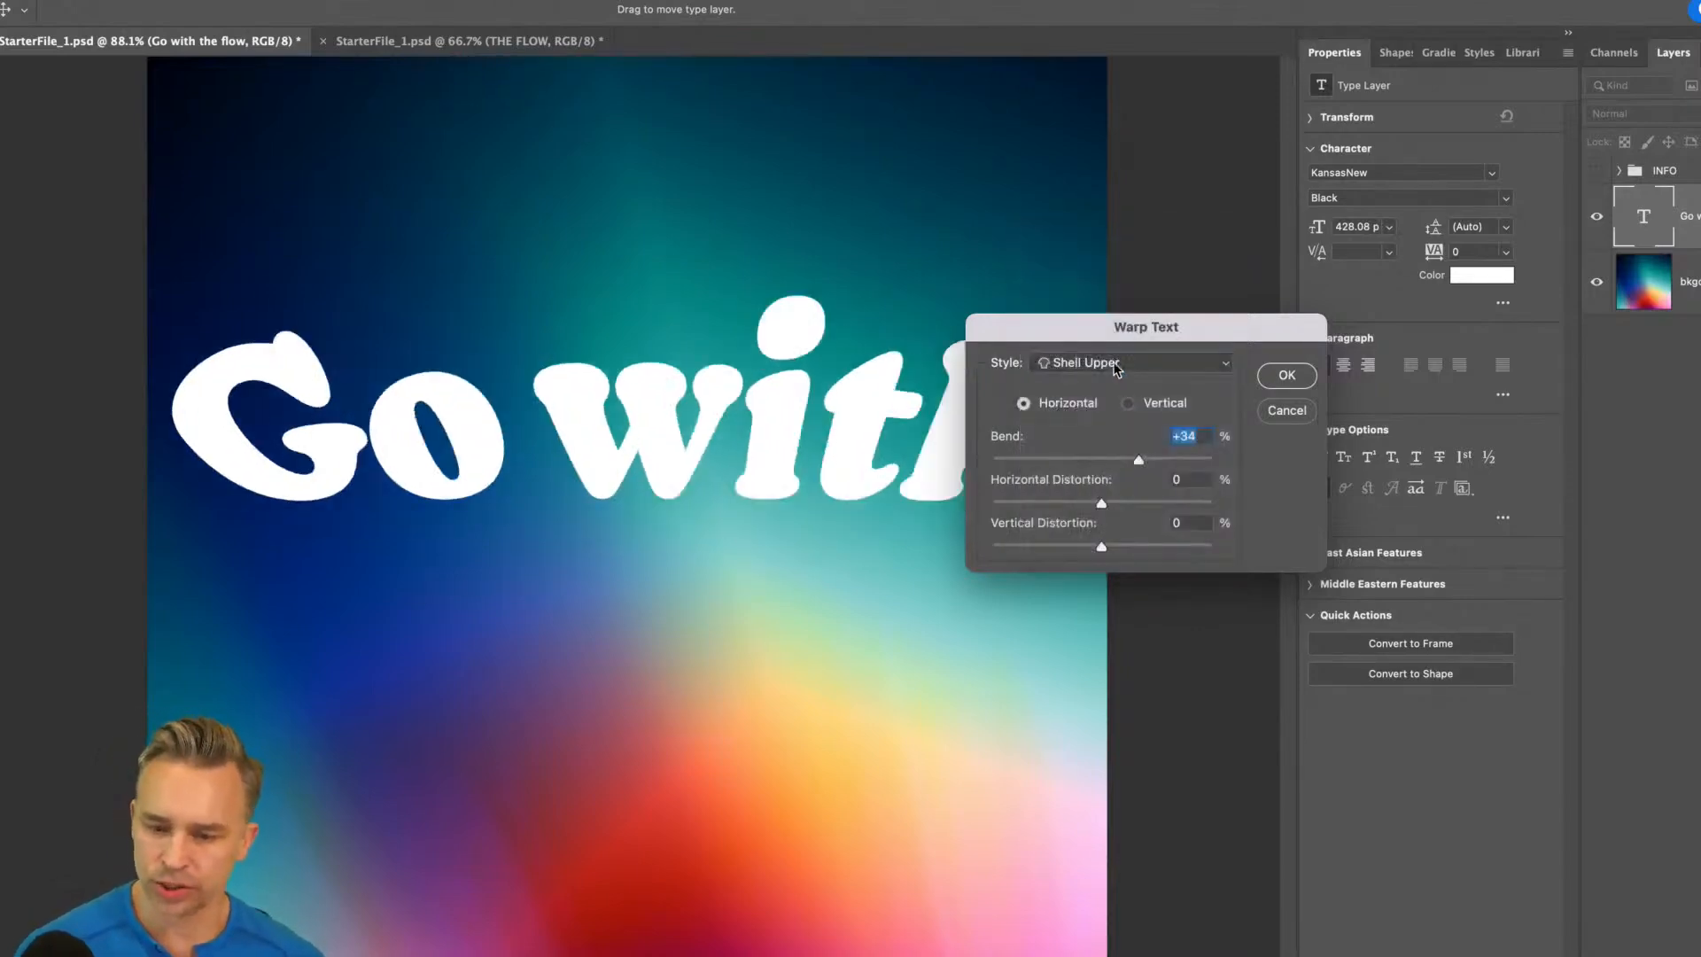
click(1114, 361)
click(1114, 390)
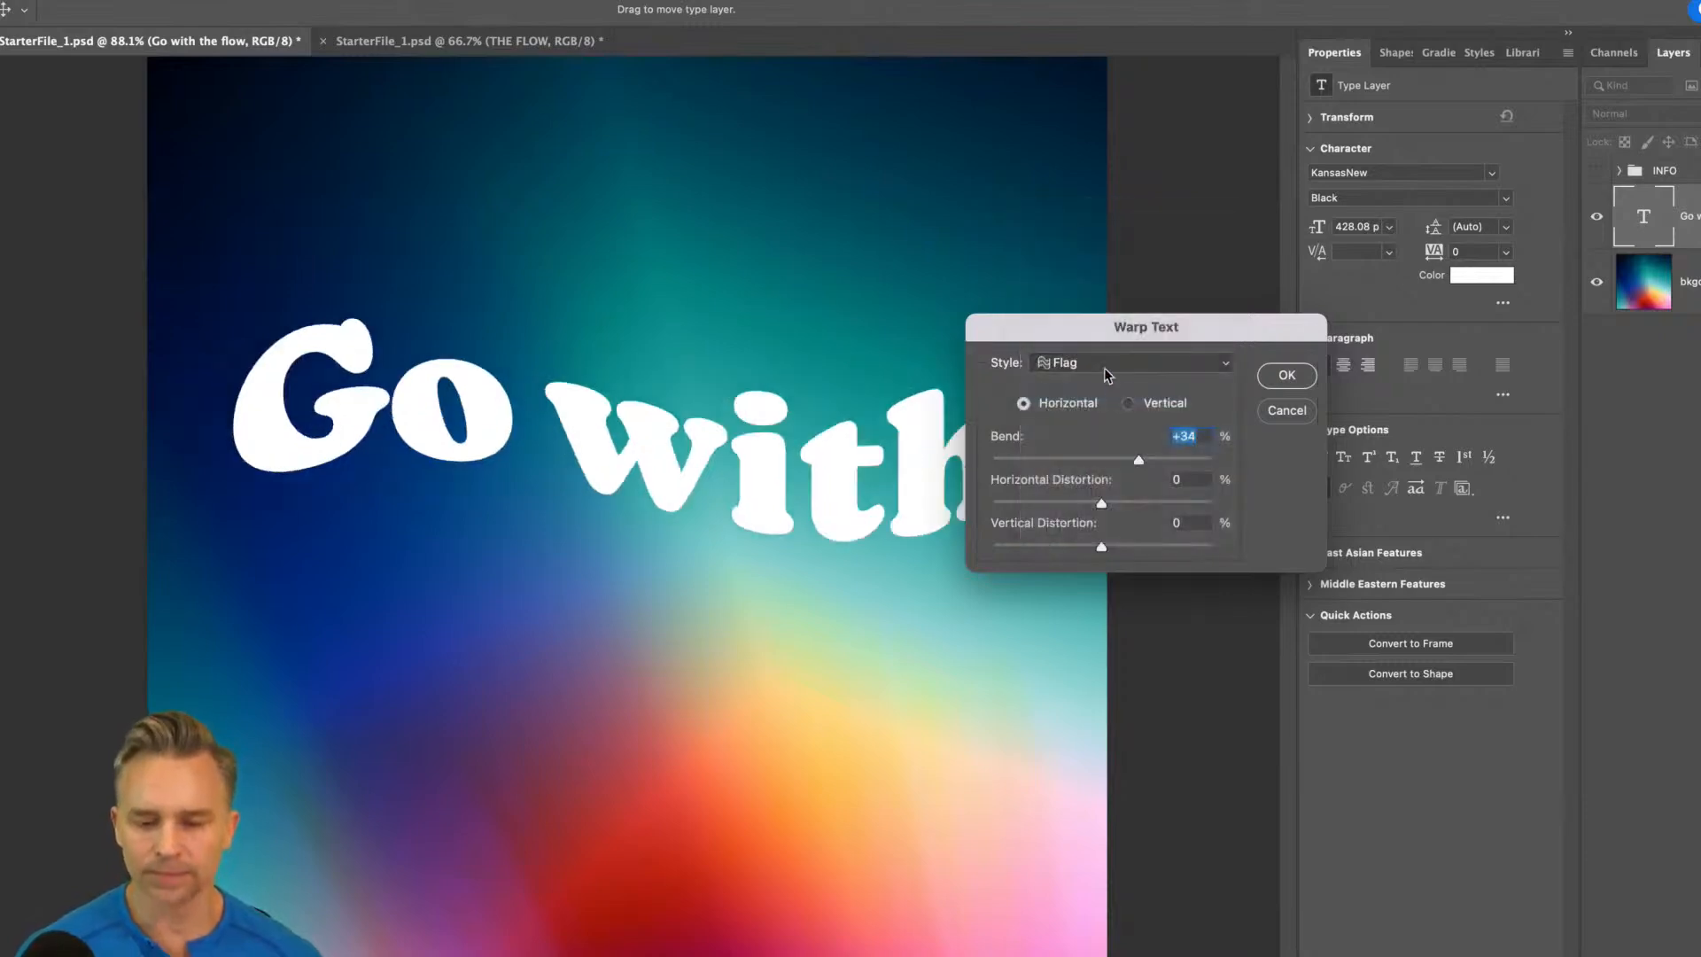
- Try the Arc and Flag warp styles on the "Go with" text
click(1102, 364)
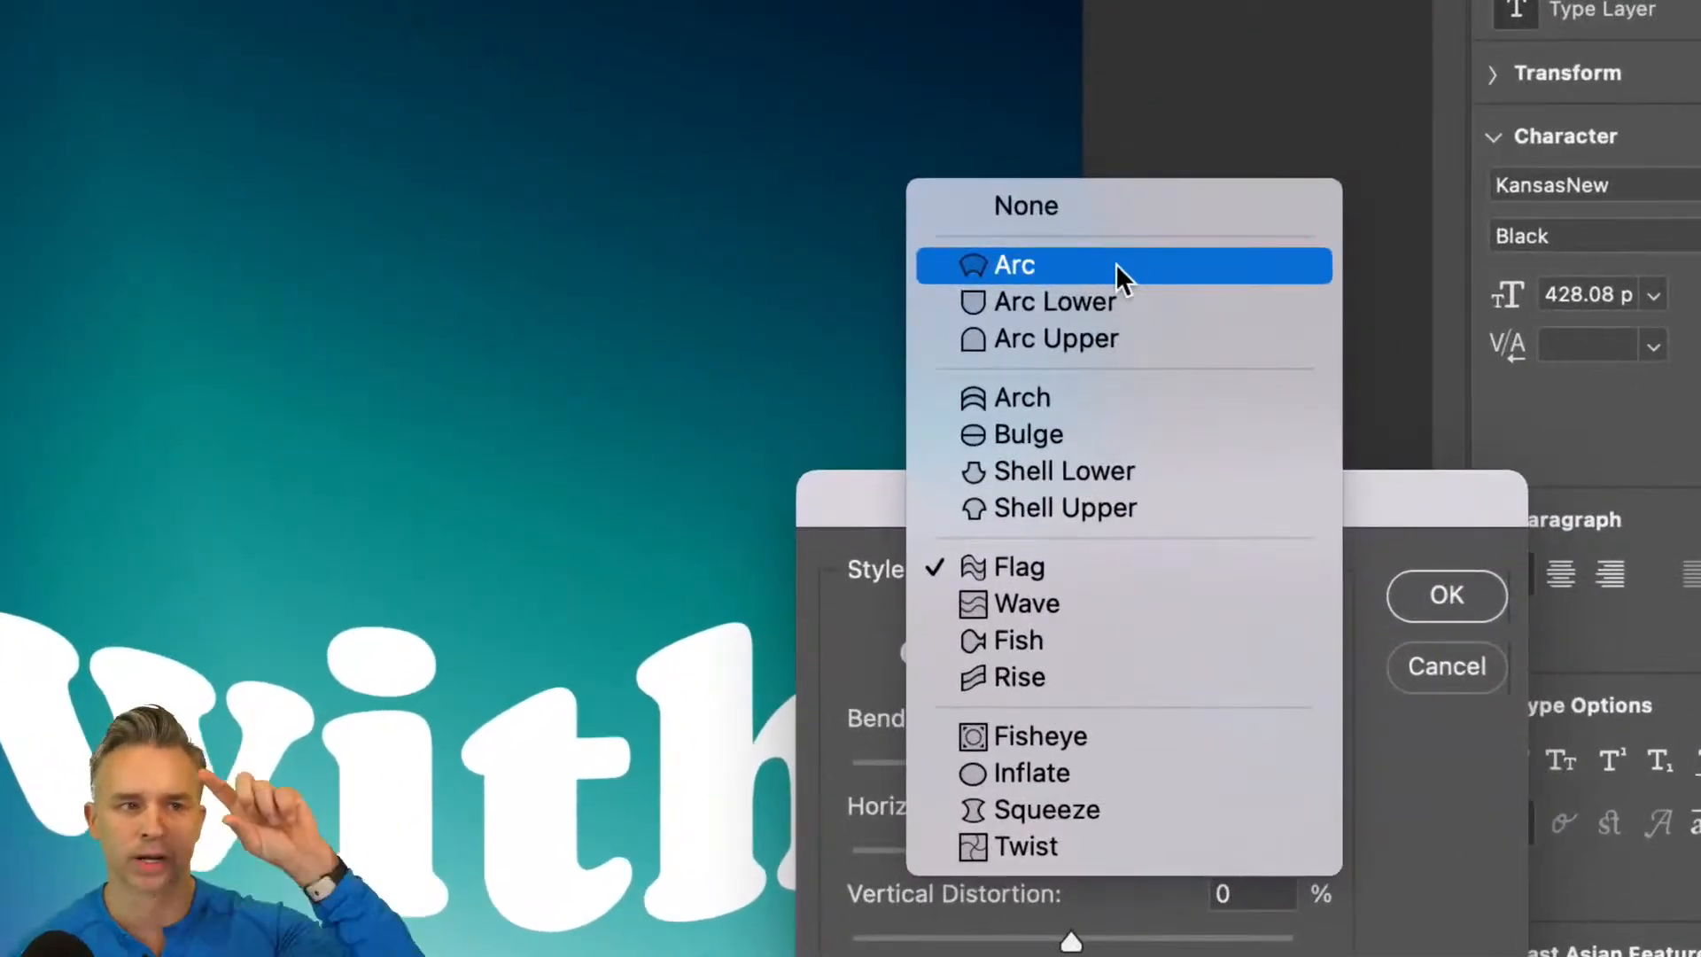
click(1115, 263)
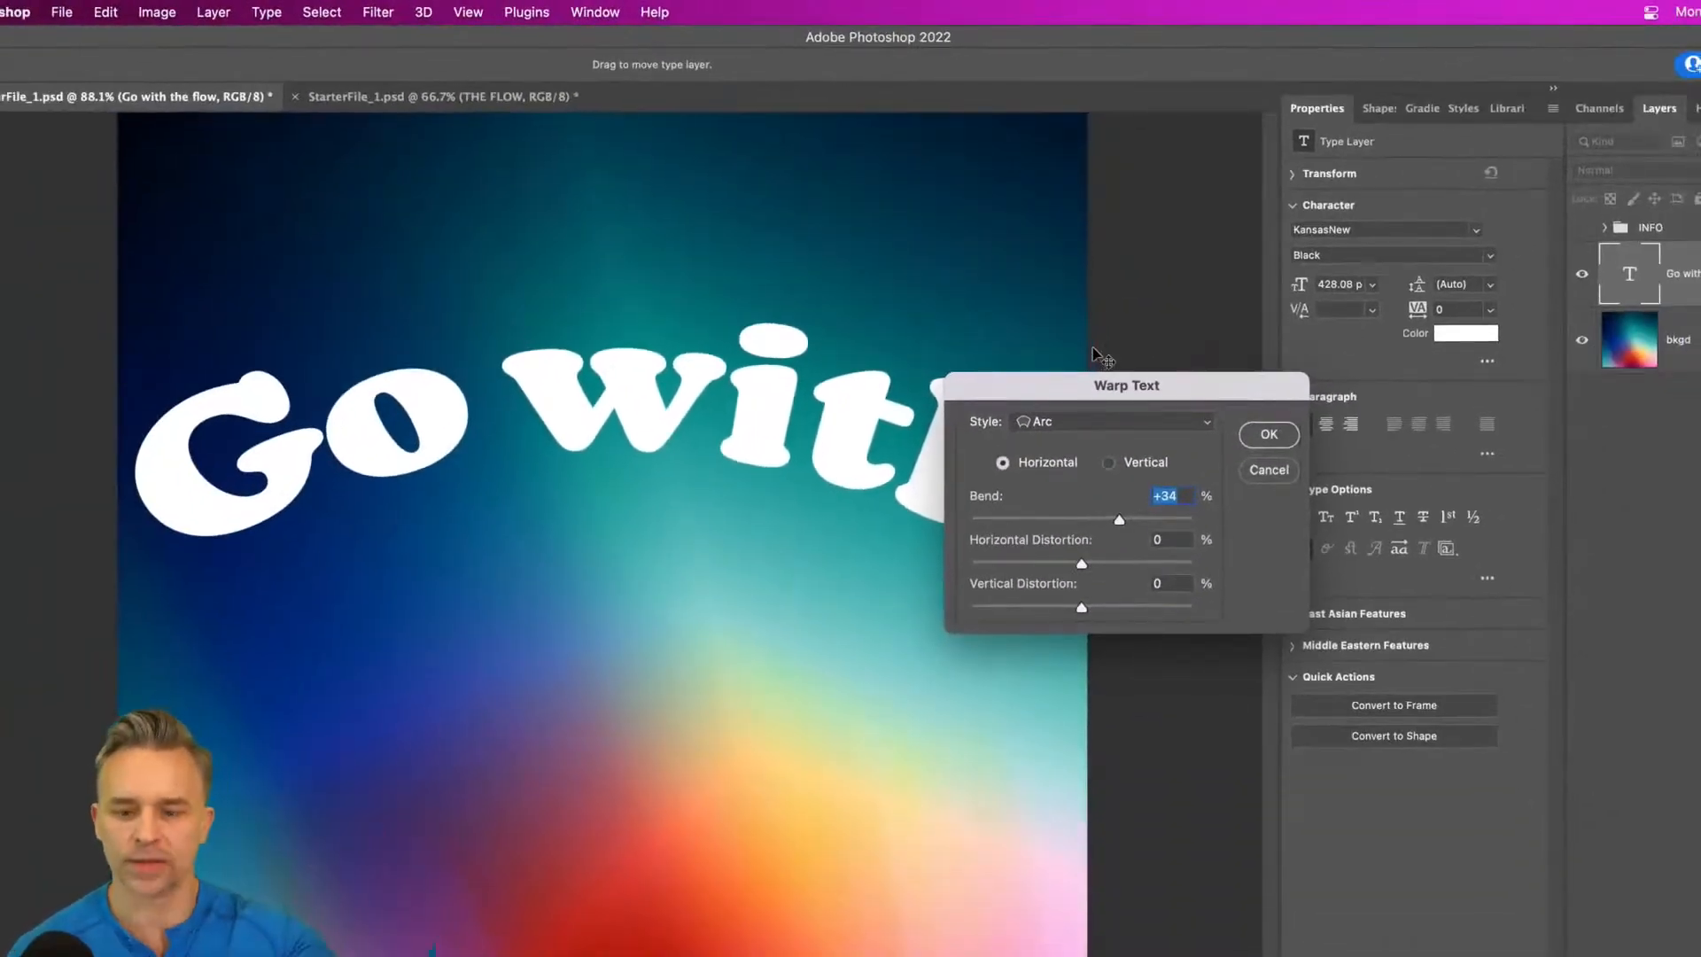
click(1159, 423)
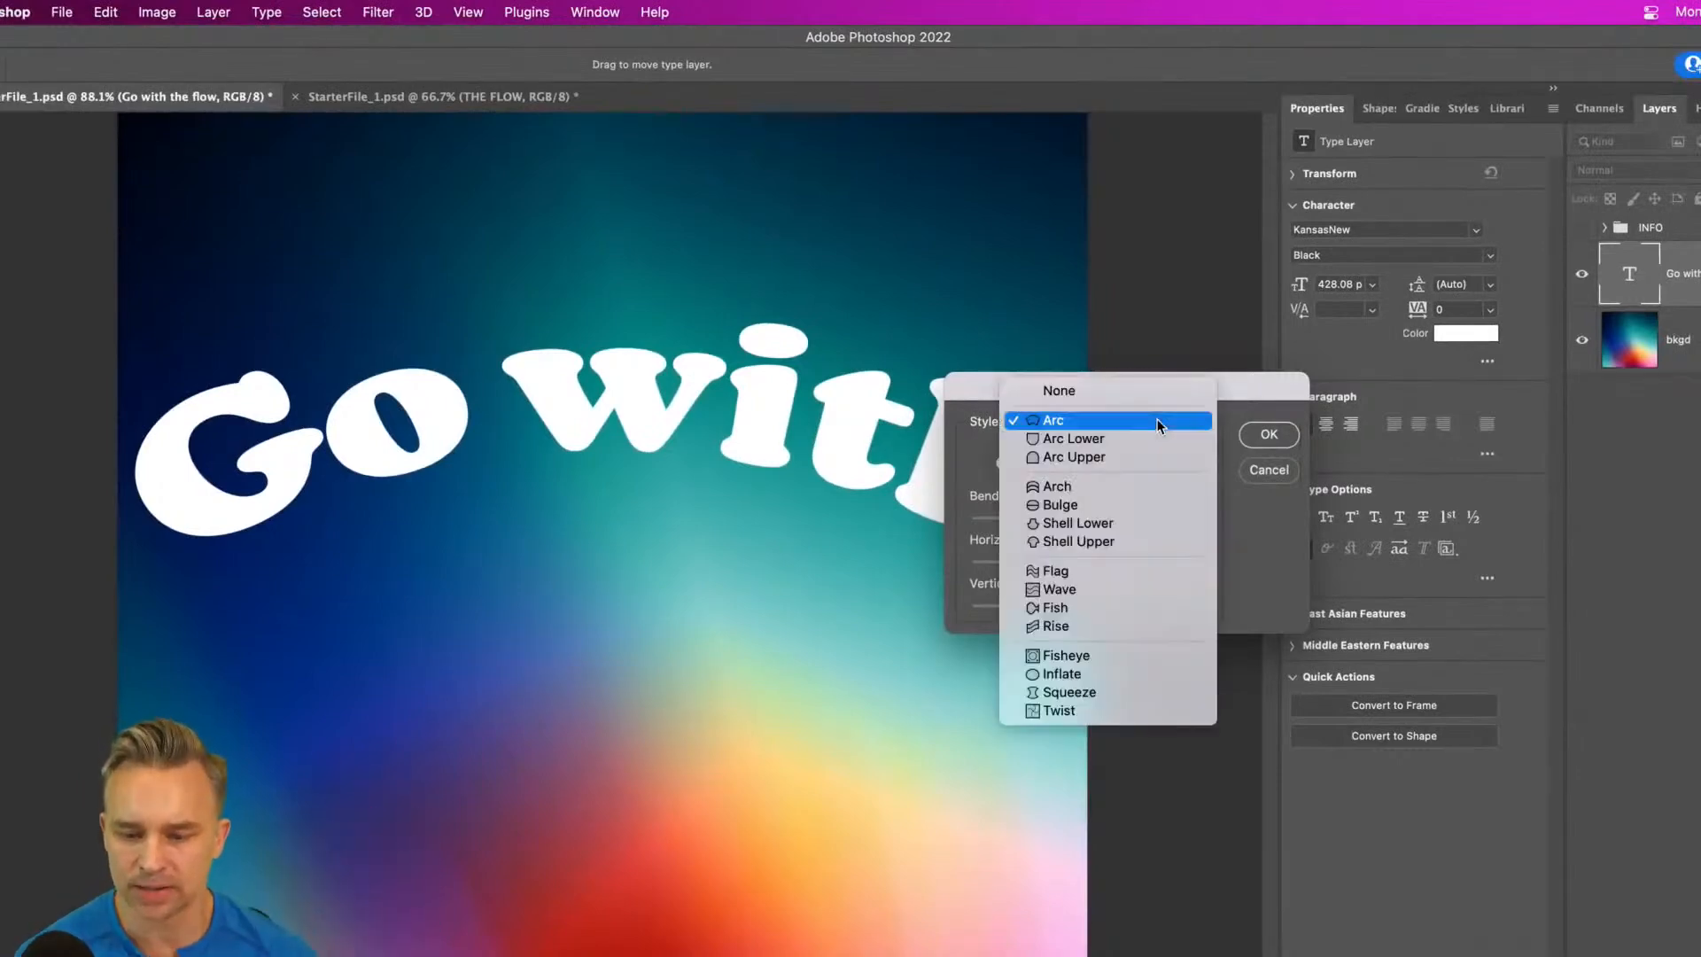
click(1157, 579)
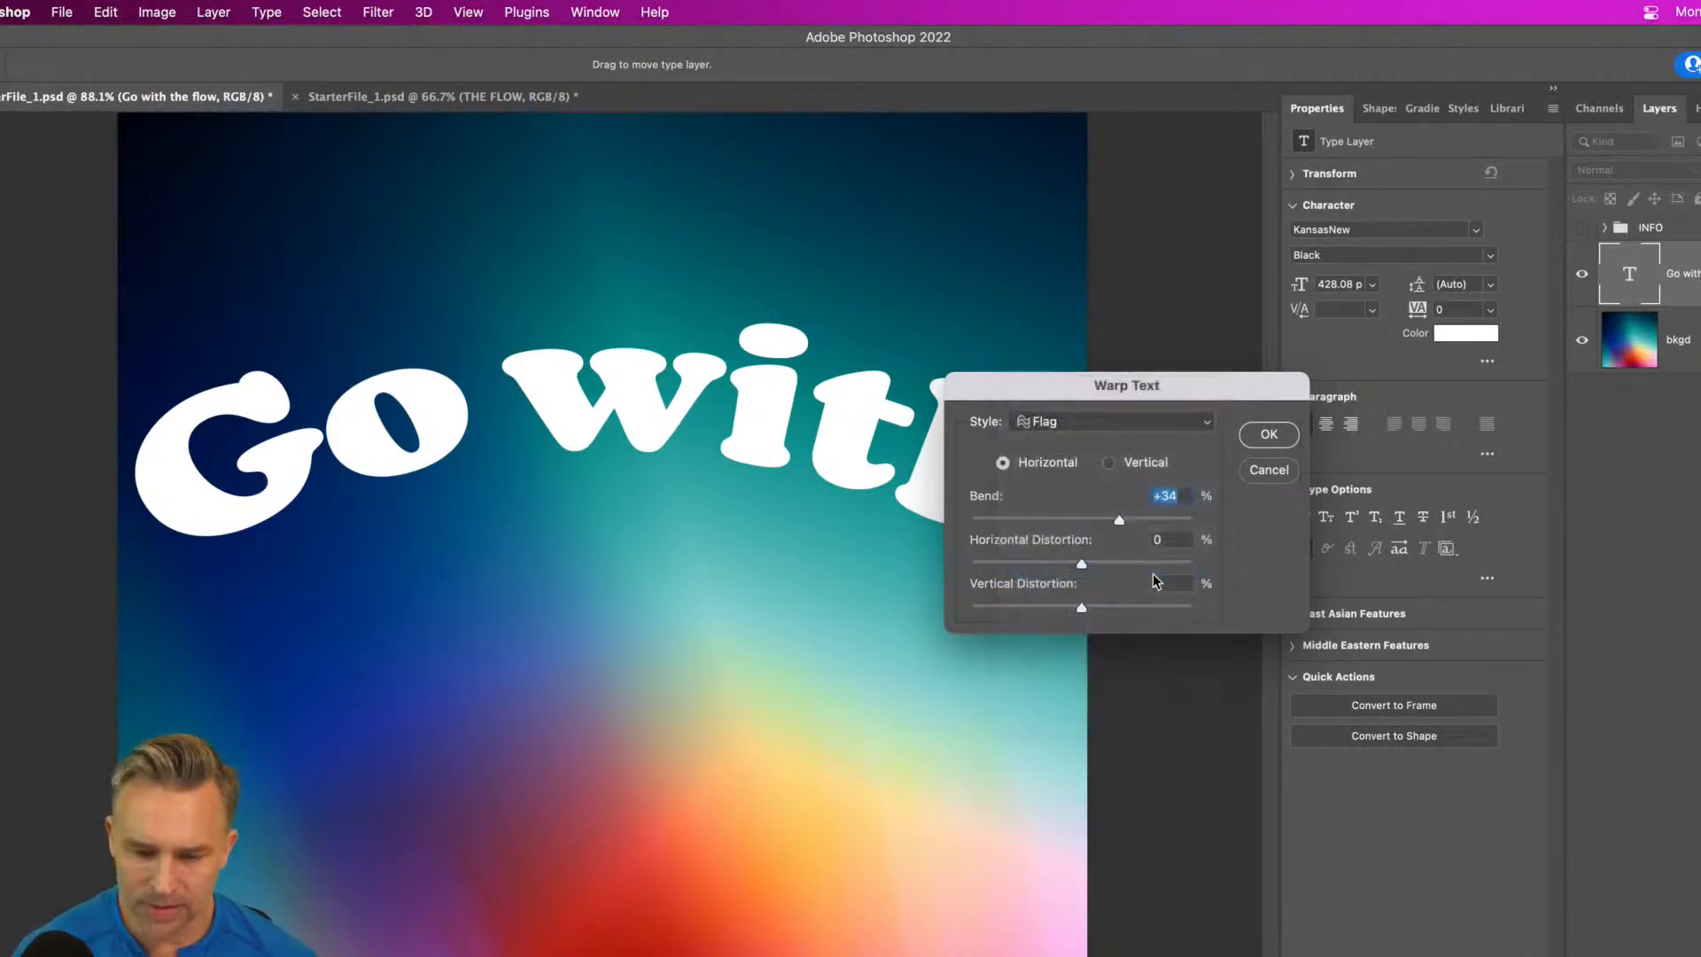
- Apply the Rise warp style to the "Go with" text and set its bend to +29%
click(1097, 418)
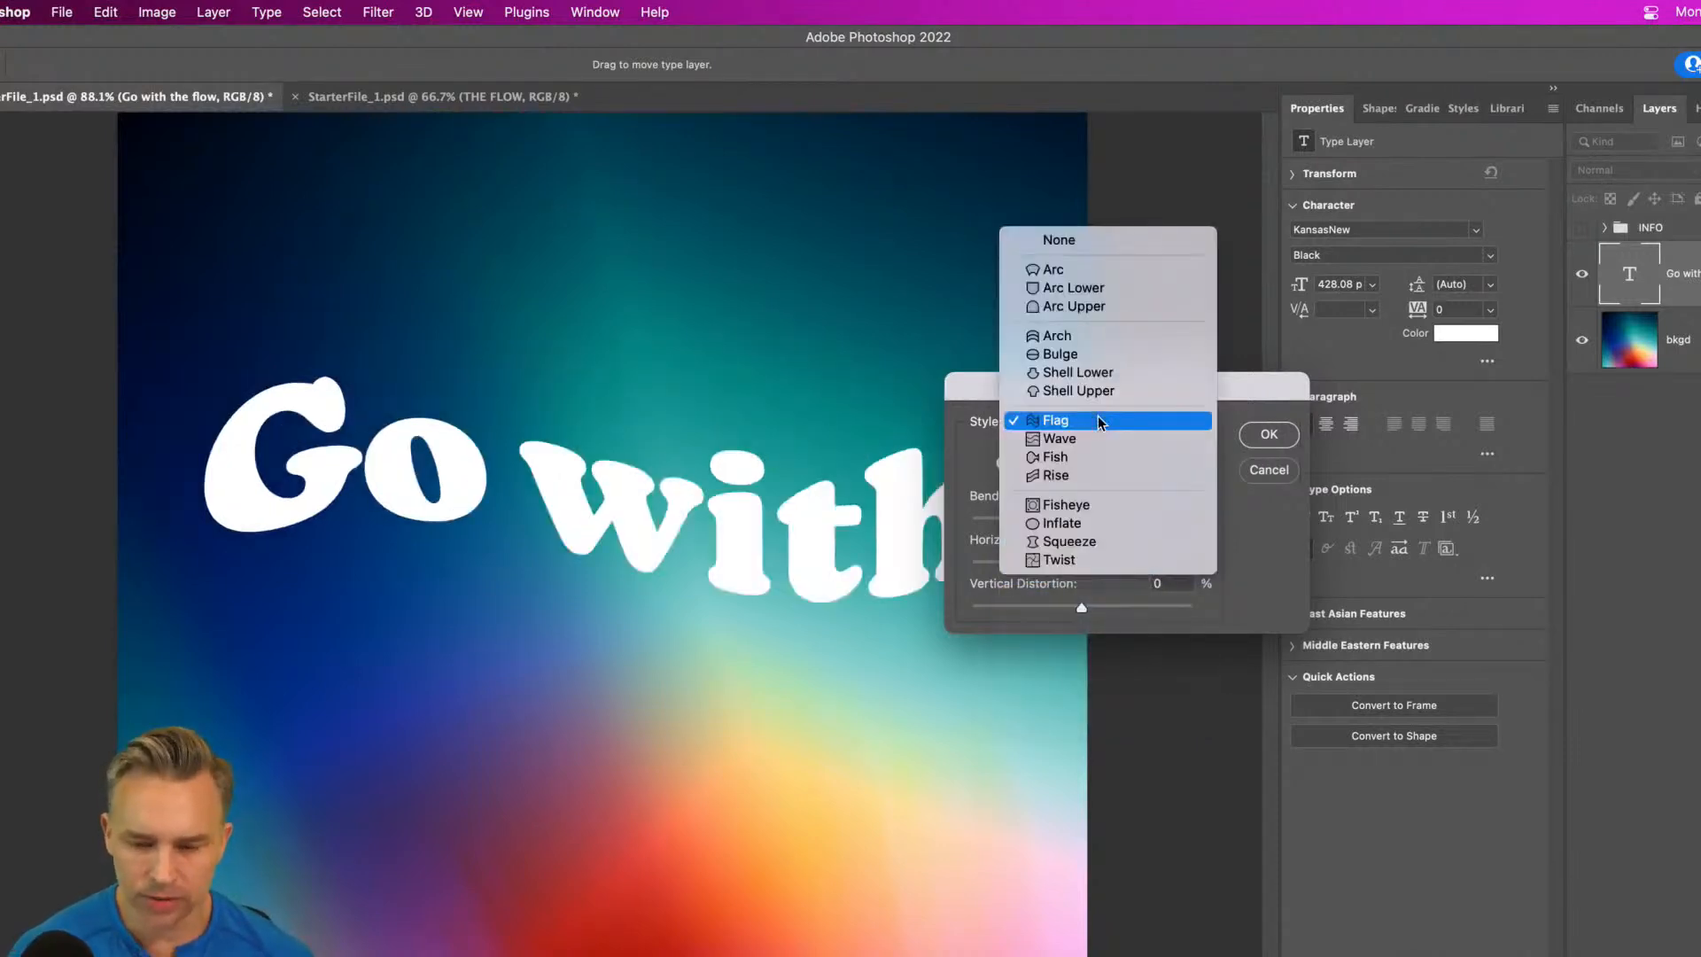
click(1090, 488)
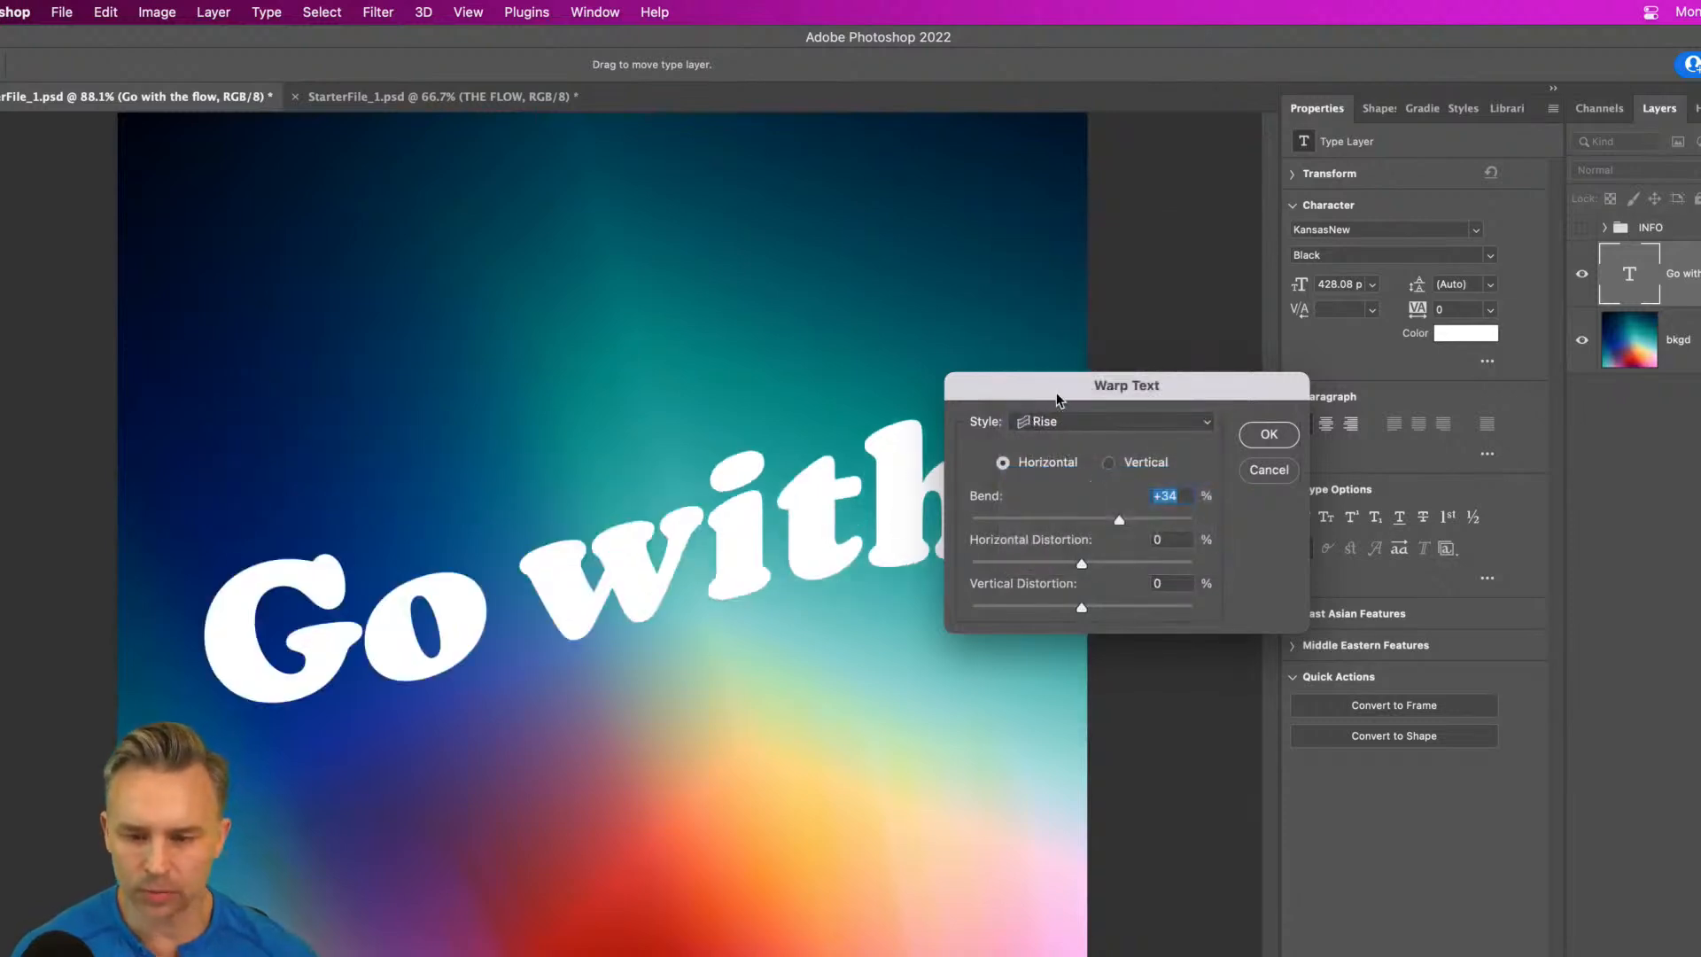
mouse_move(1111, 520)
mouse_down()
mouse_move(1087, 518)
mouse_move(1127, 517)
mouse_up()
drag(1055, 395, 1065, 347)
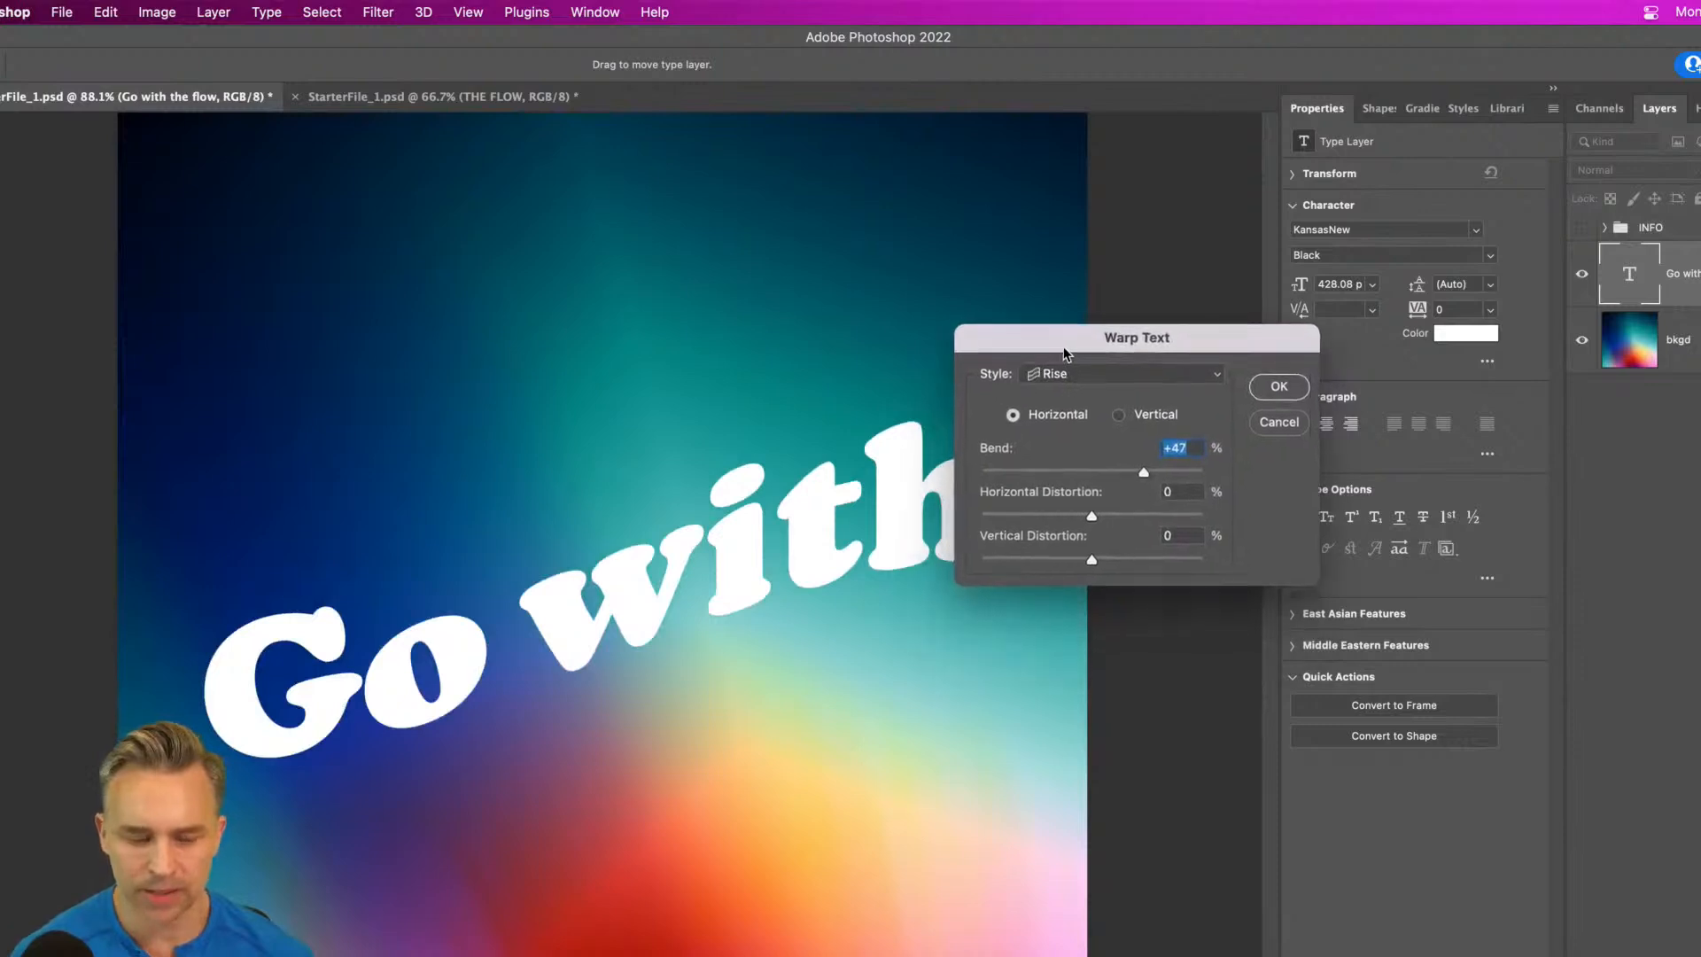
click(1119, 471)
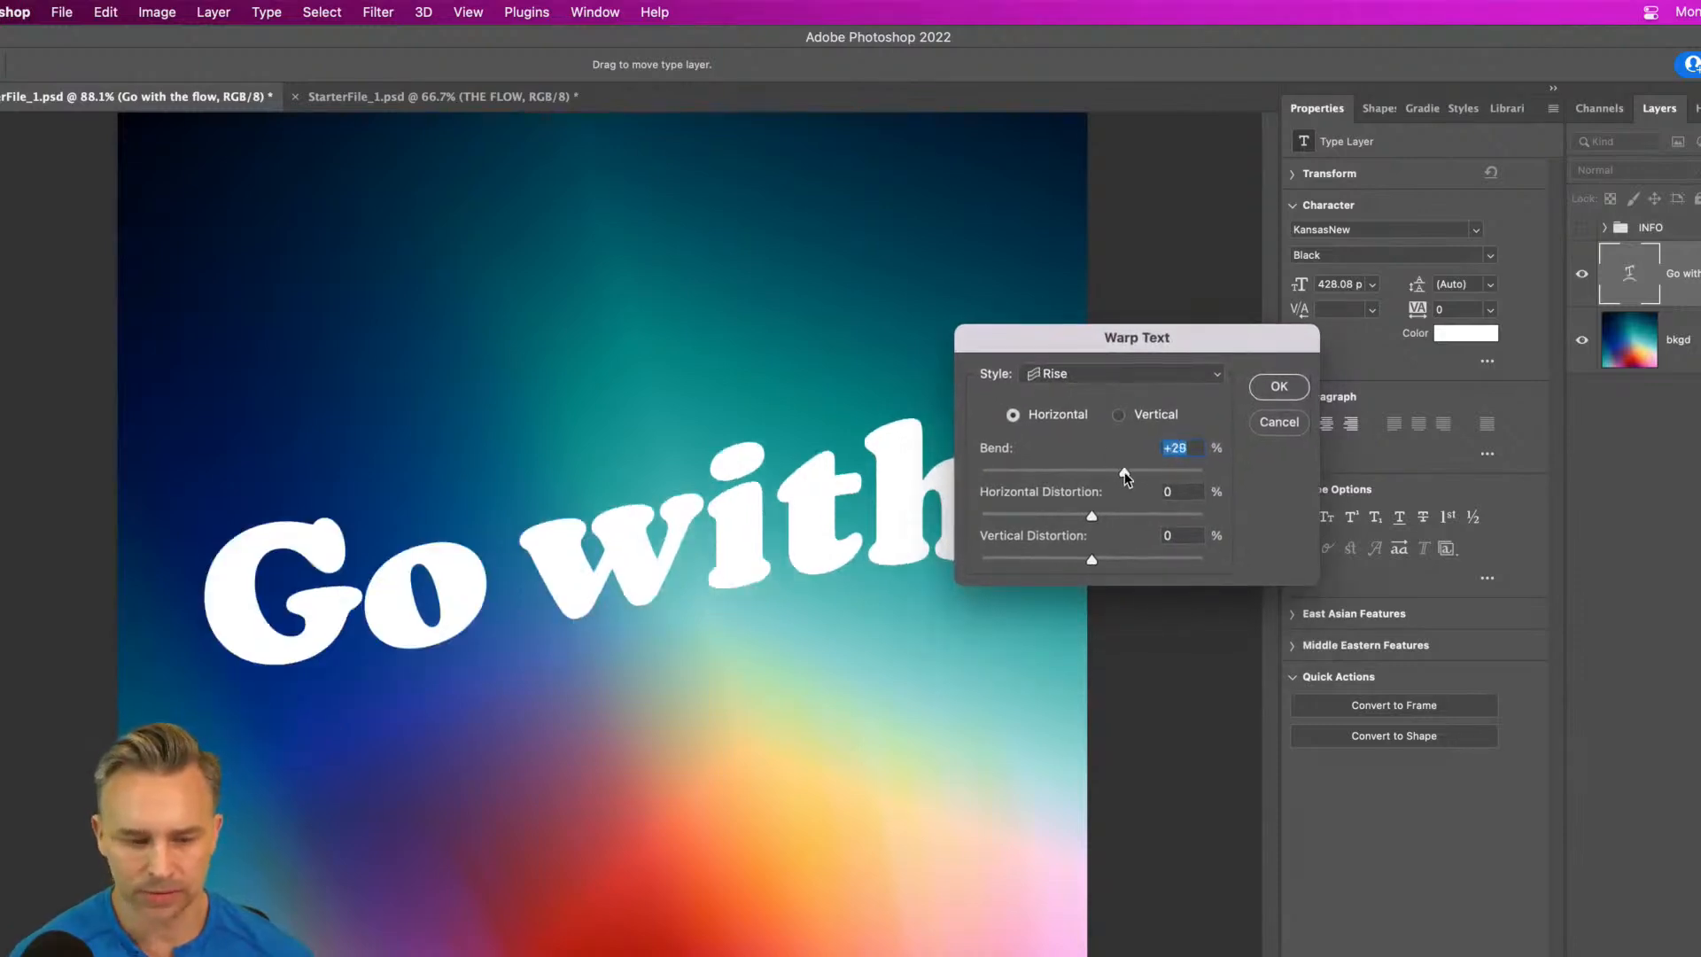
- Set the warp's horizontal distortion to -48% and move the dialog to check the text
click(1111, 518)
drag(1110, 521, 1042, 522)
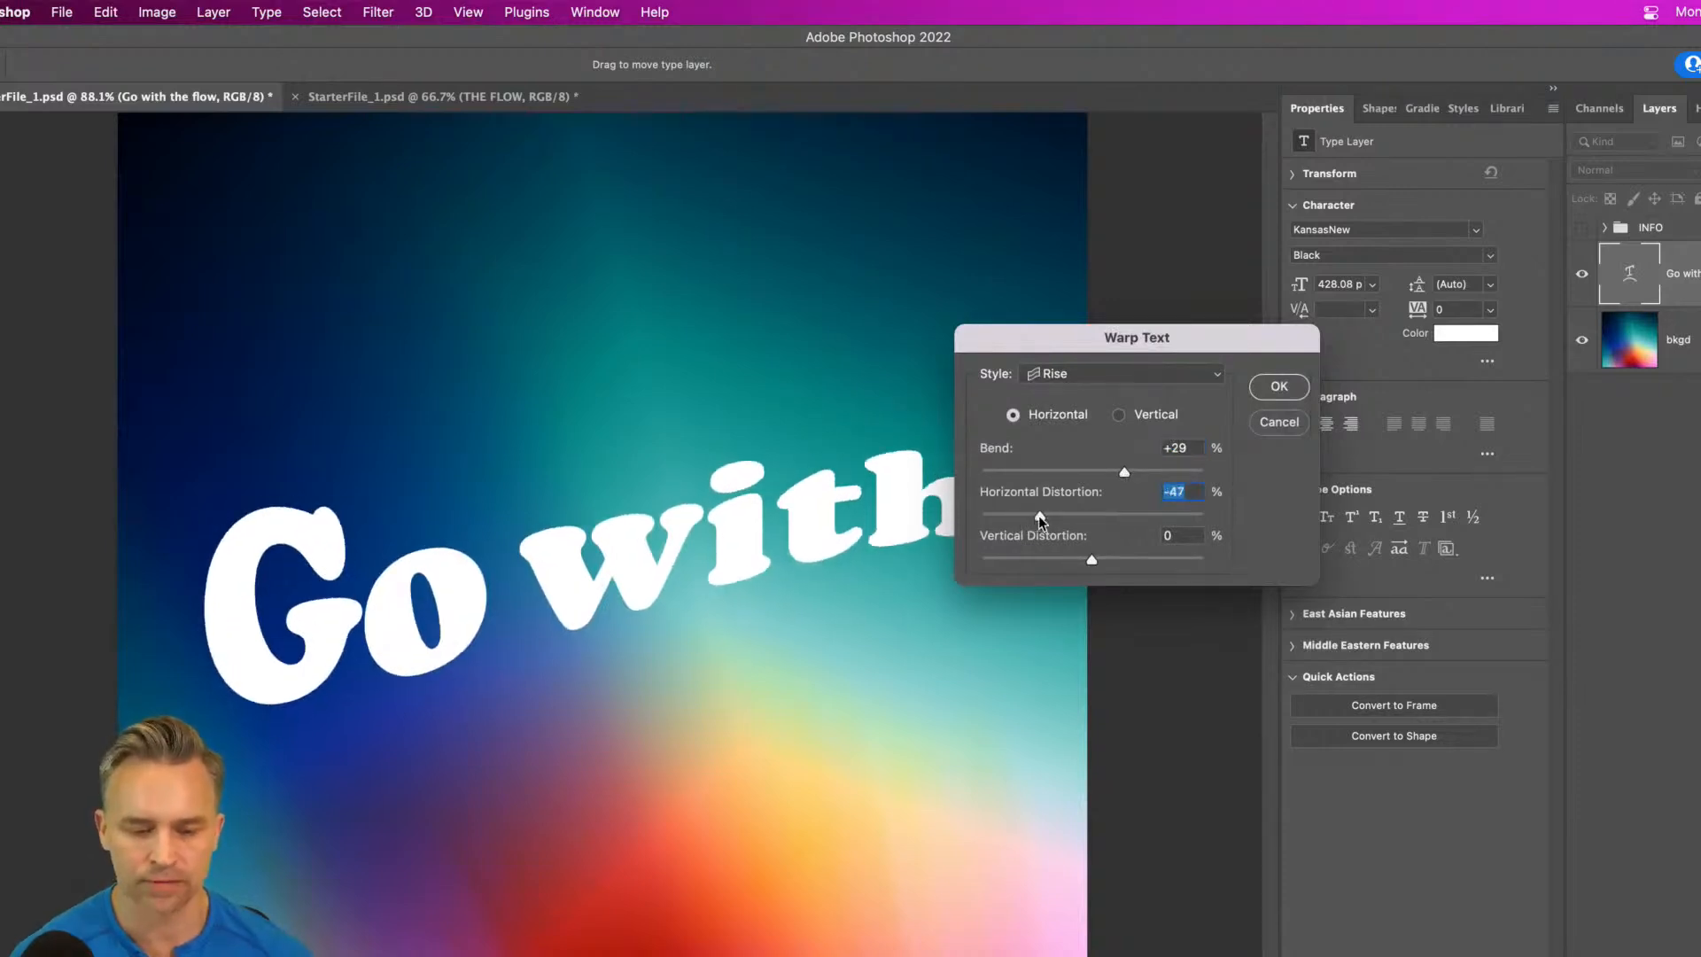
drag(1020, 340, 813, 520)
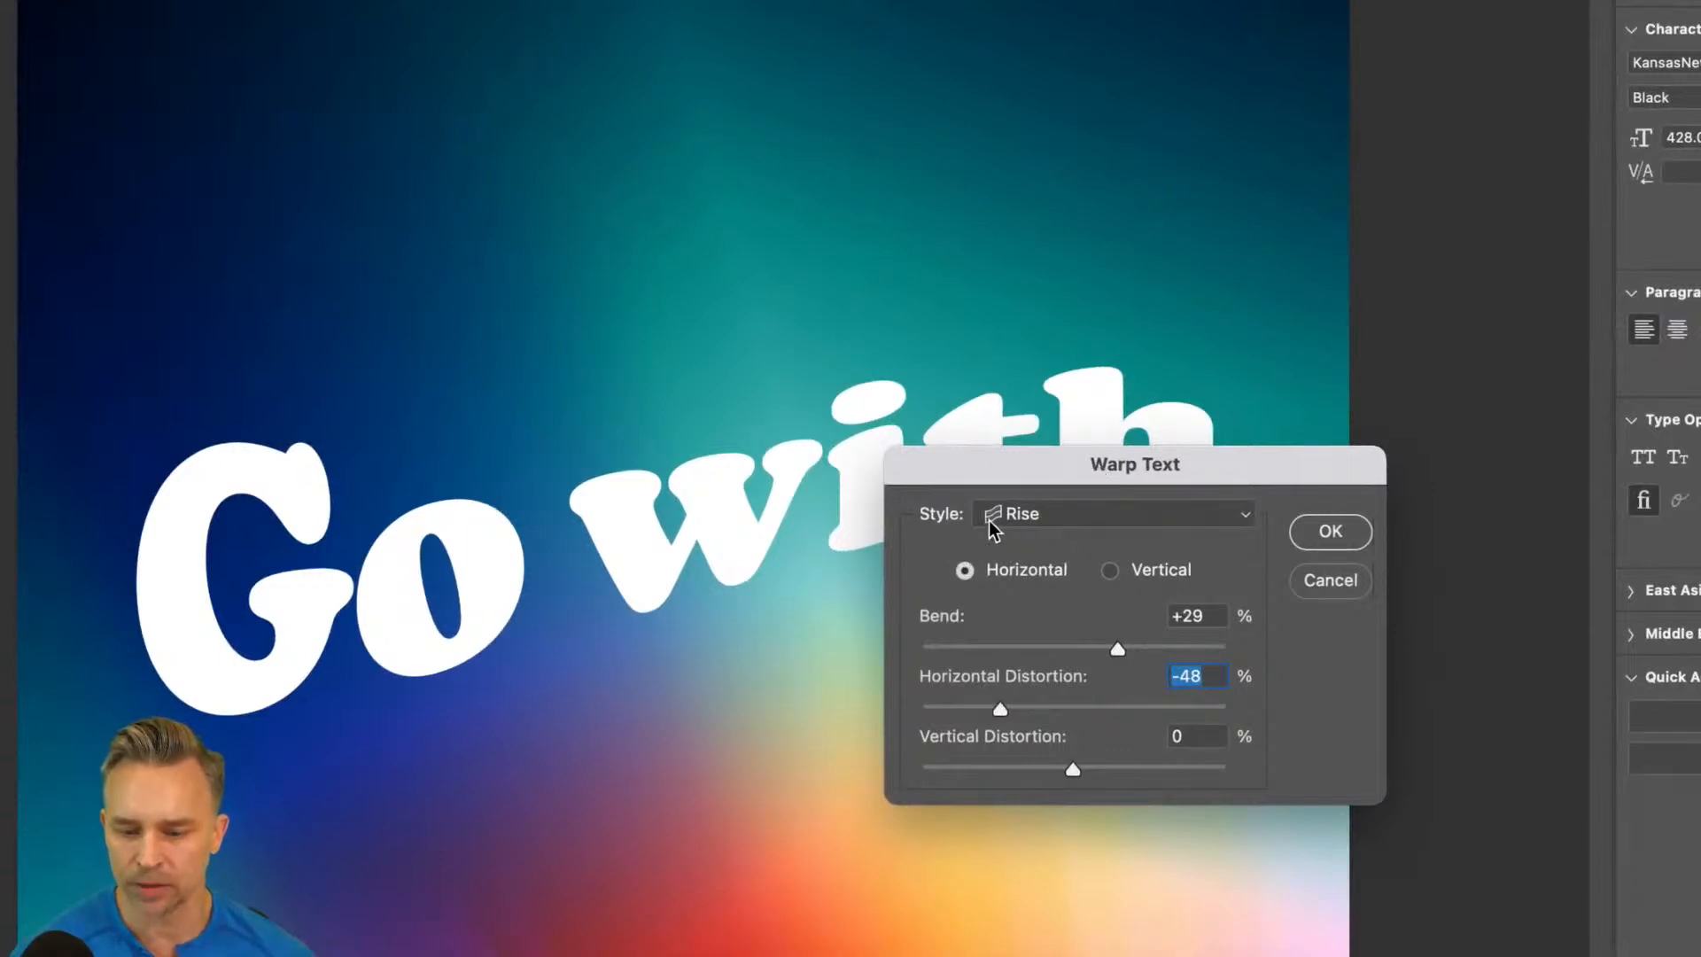
- Set the warp's bend to exactly +30% and apply the warp to the "Go with" text
double_click(1219, 613)
key(BackSpace)
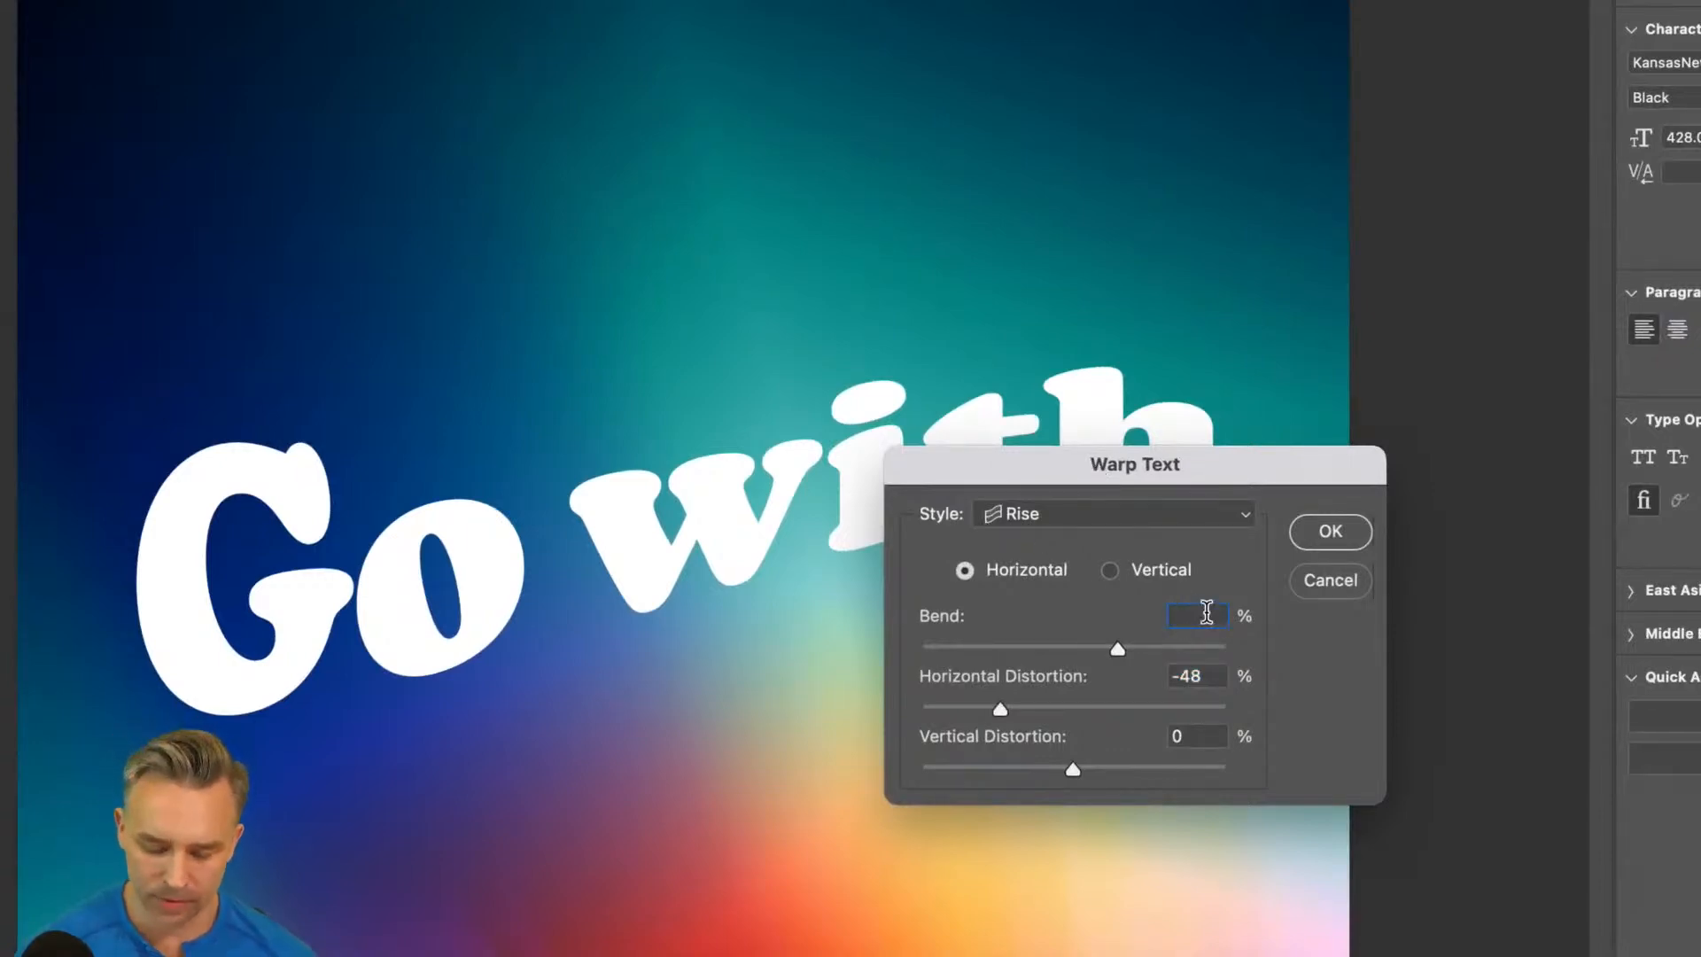
text(30)
key(Tab)
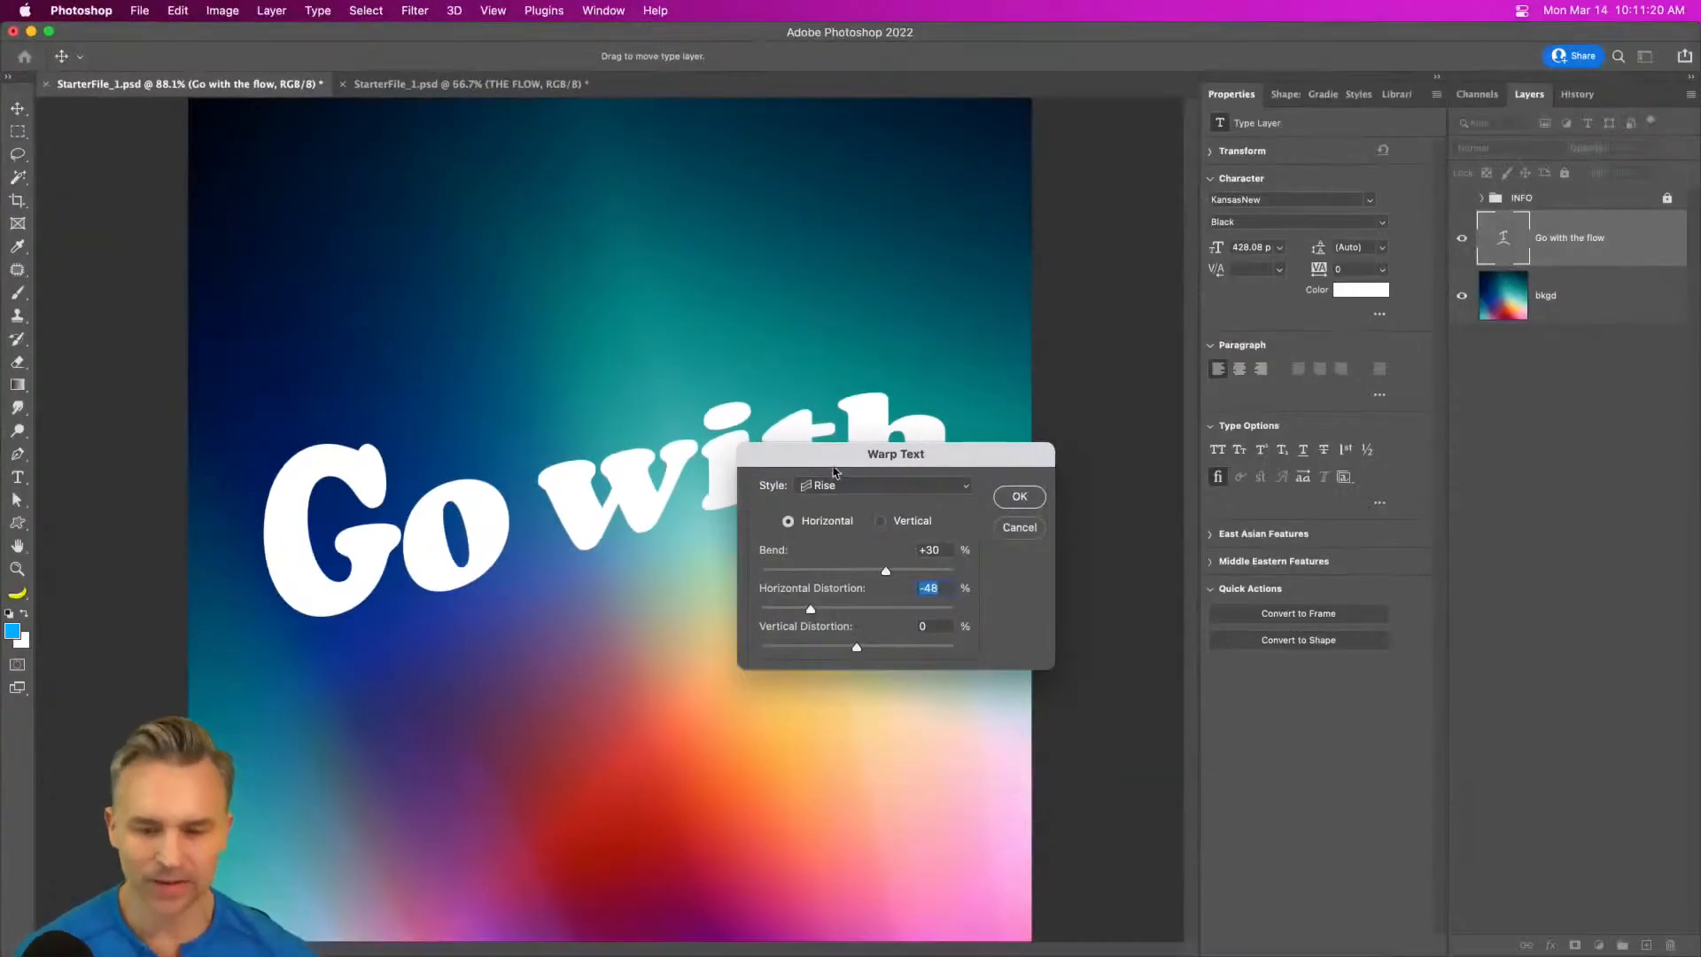
drag(1067, 486, 1102, 326)
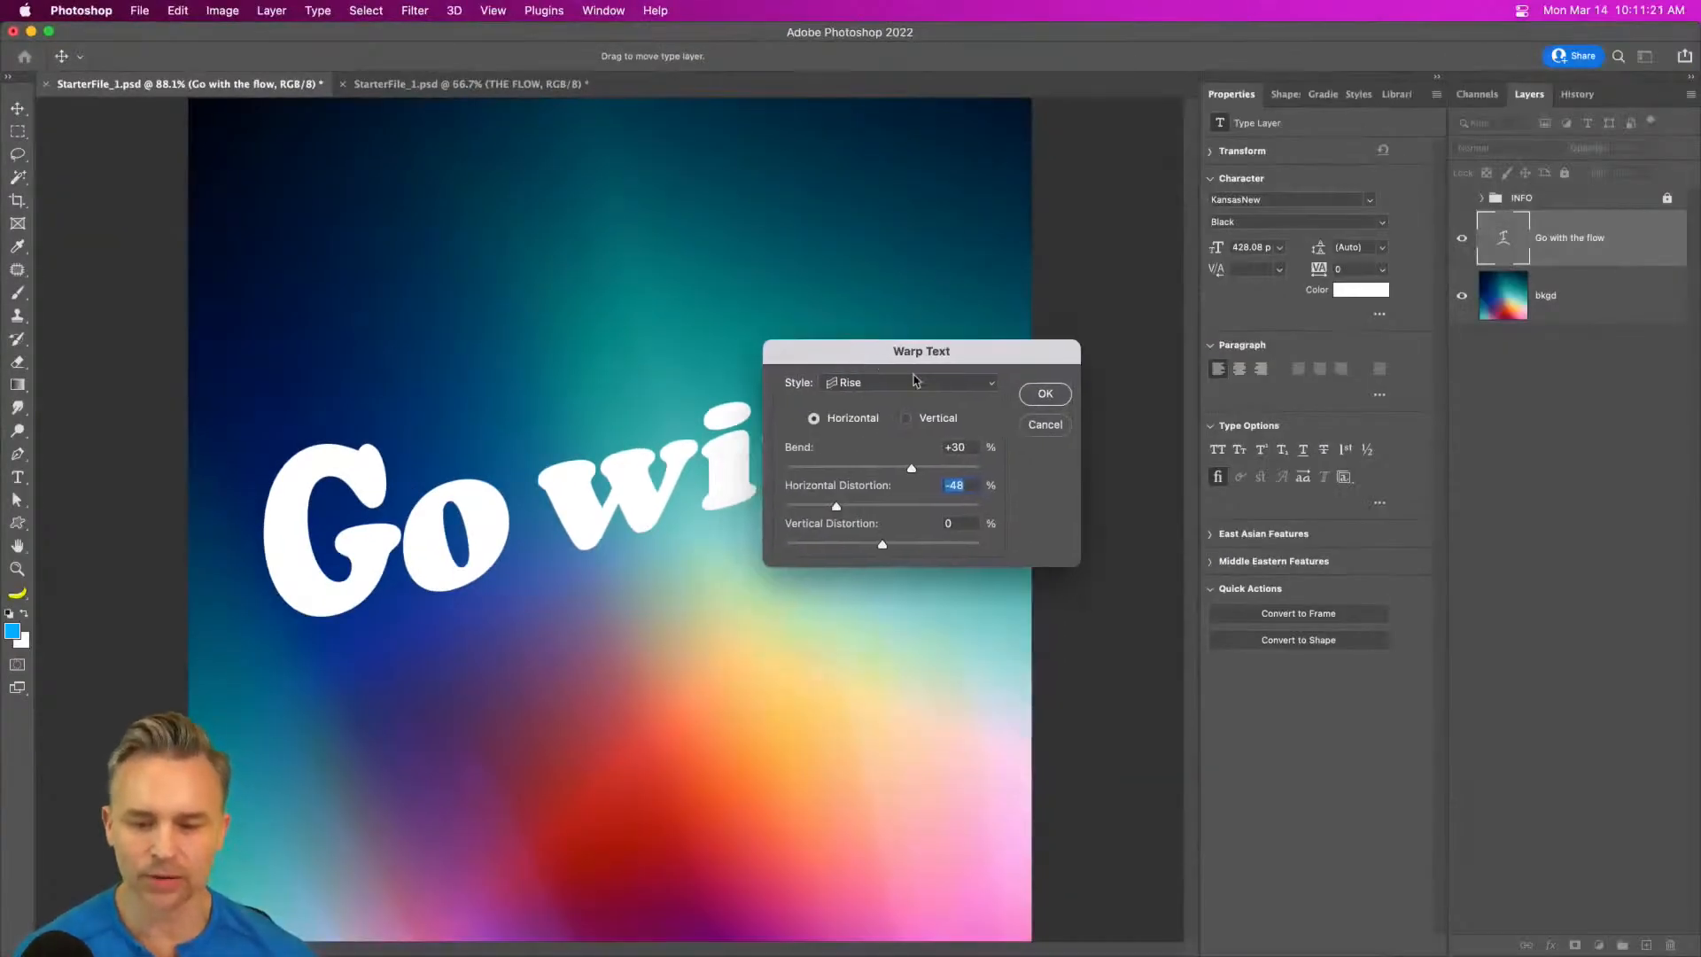
click(1043, 393)
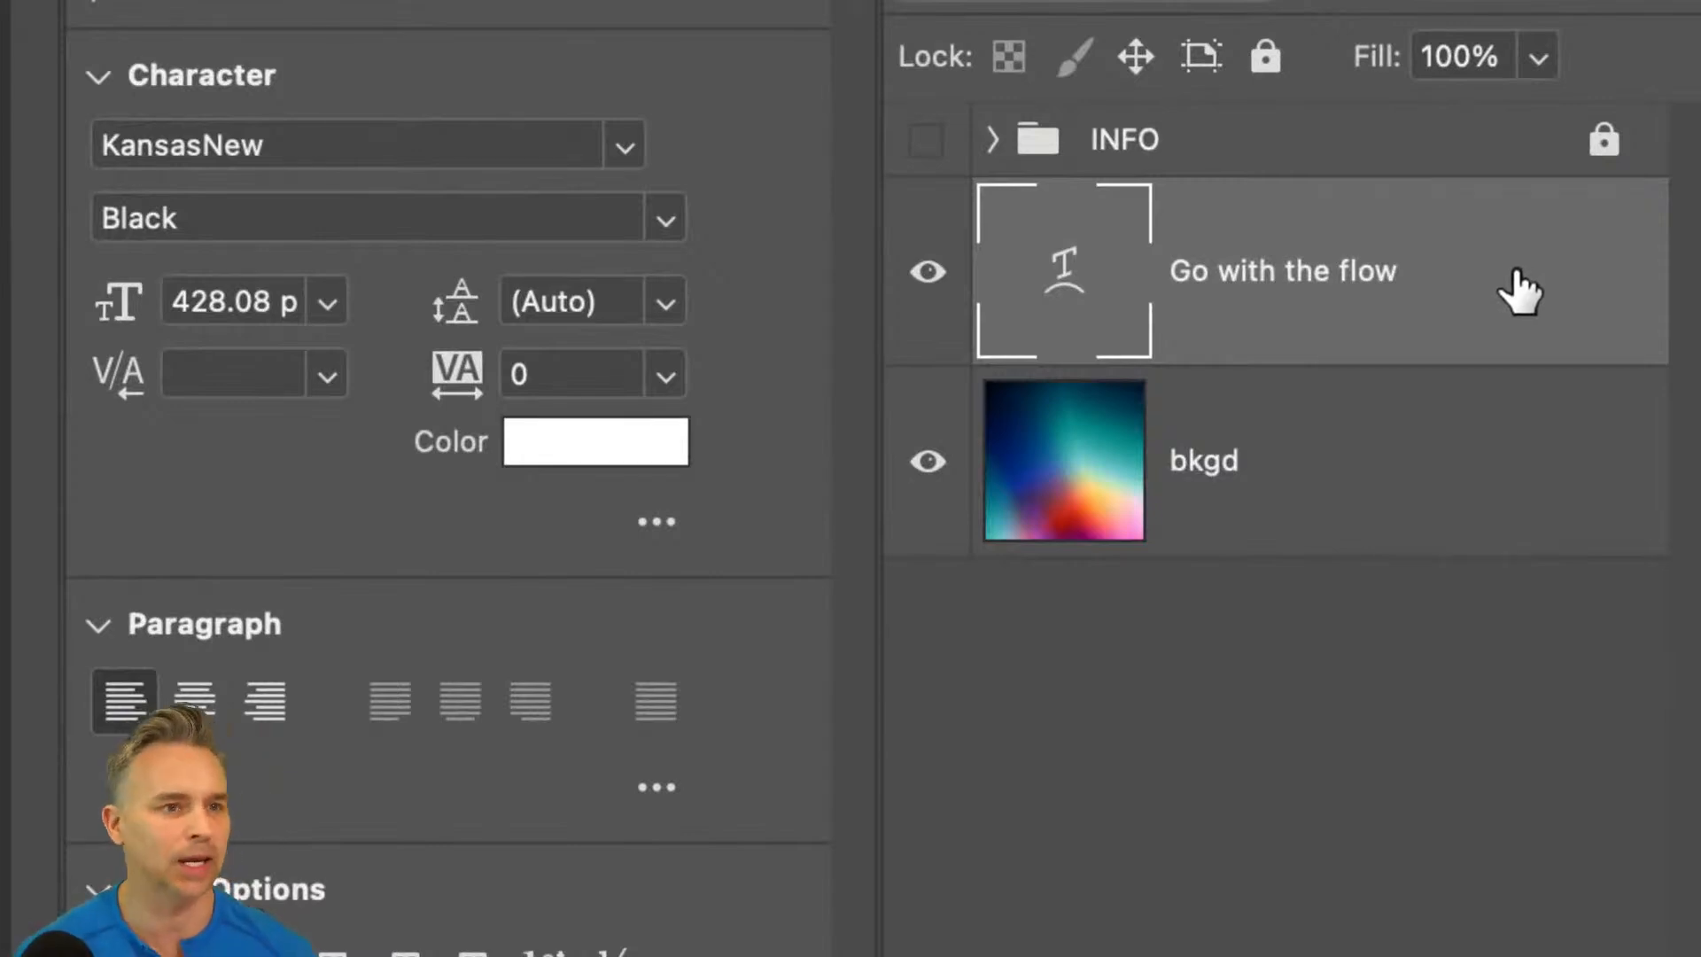
- Duplicate the warped "Go with" type layer and move the copy straight down below the original
key(ctrl+j)
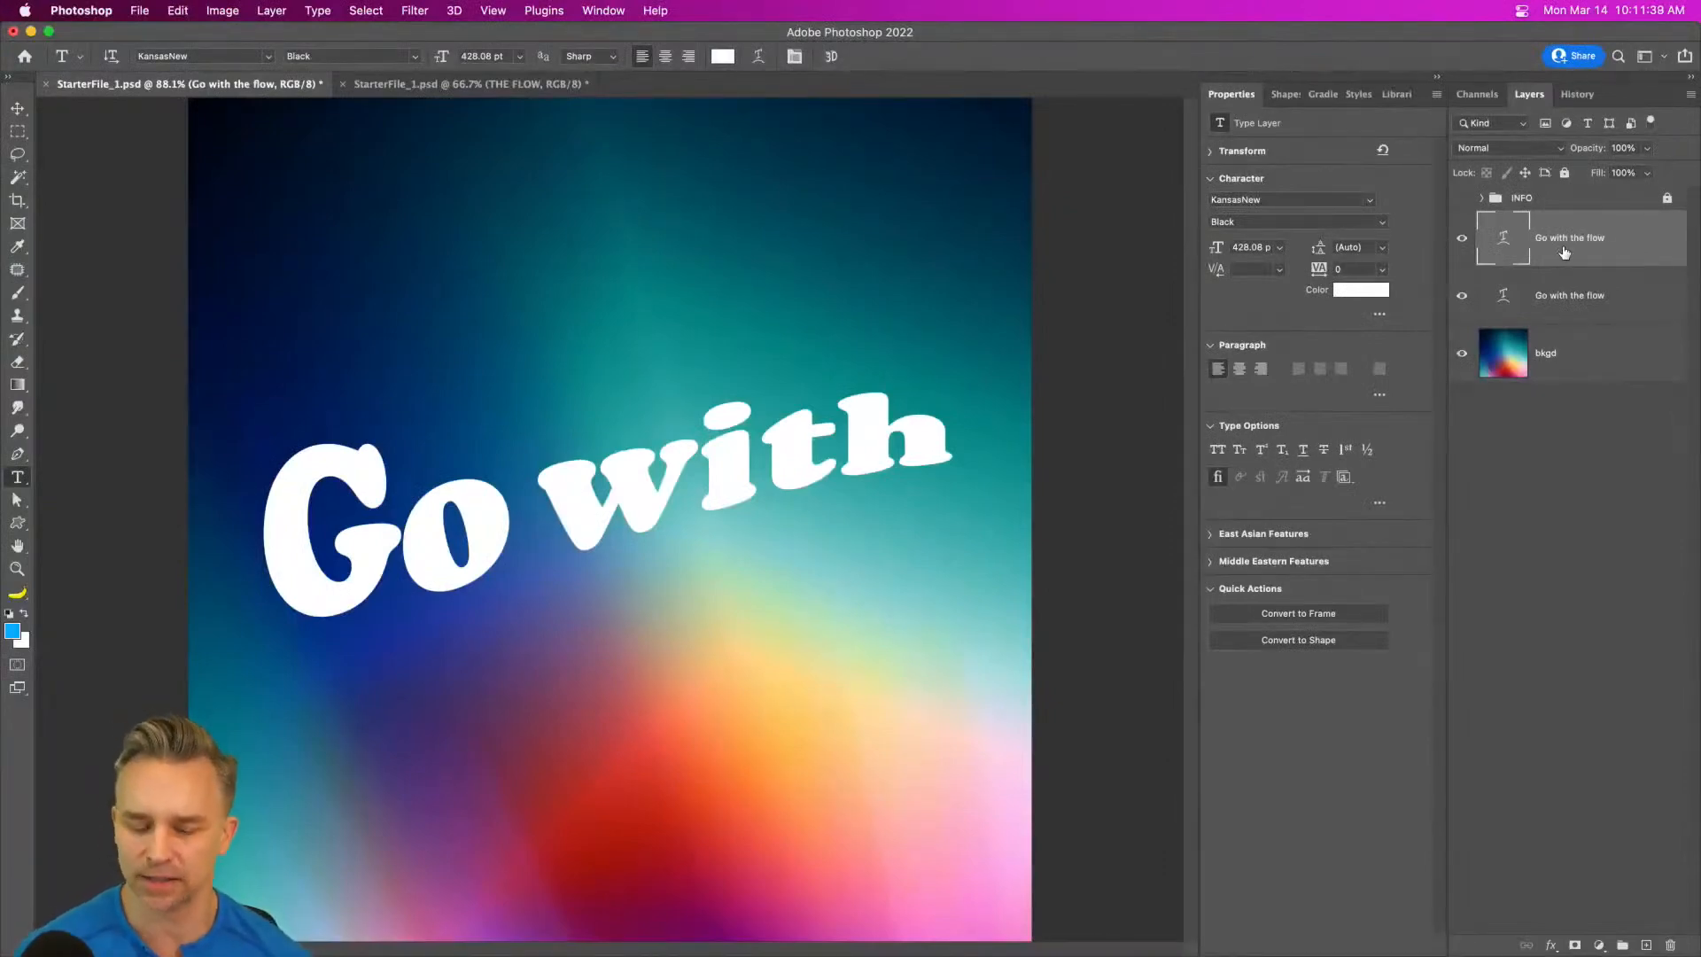
click(18, 107)
drag(577, 521, 575, 697)
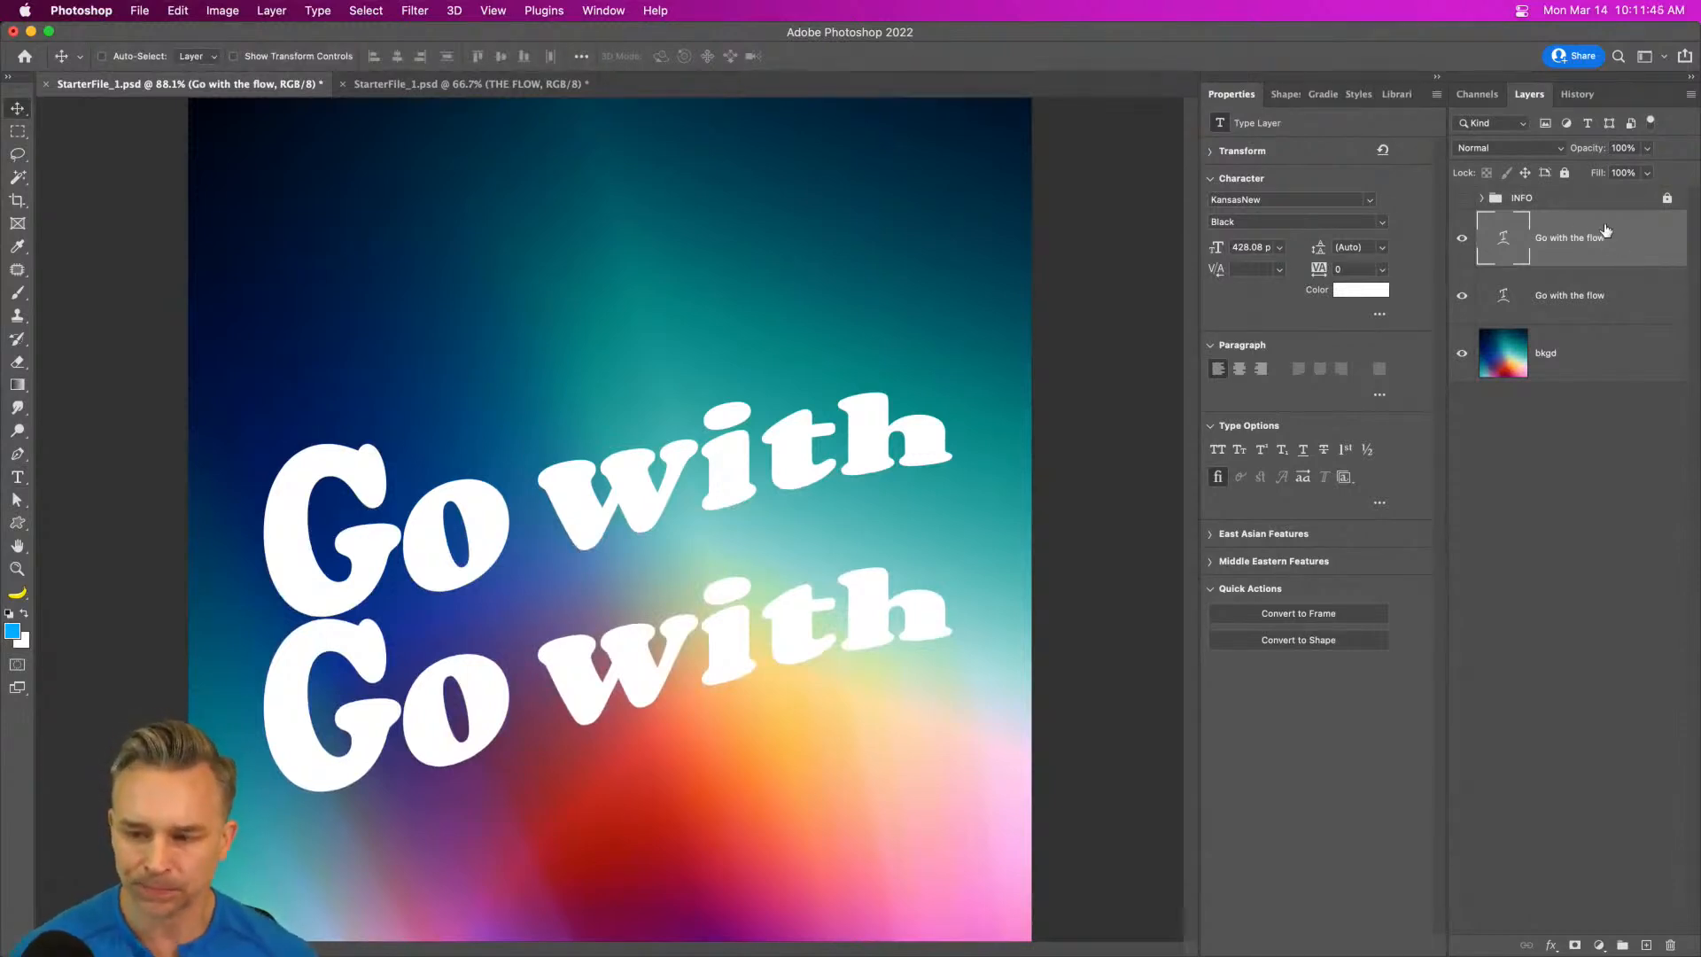
- Replace the duplicated layer's text with "the flow" and commit the edit
click(17, 477)
click(428, 693)
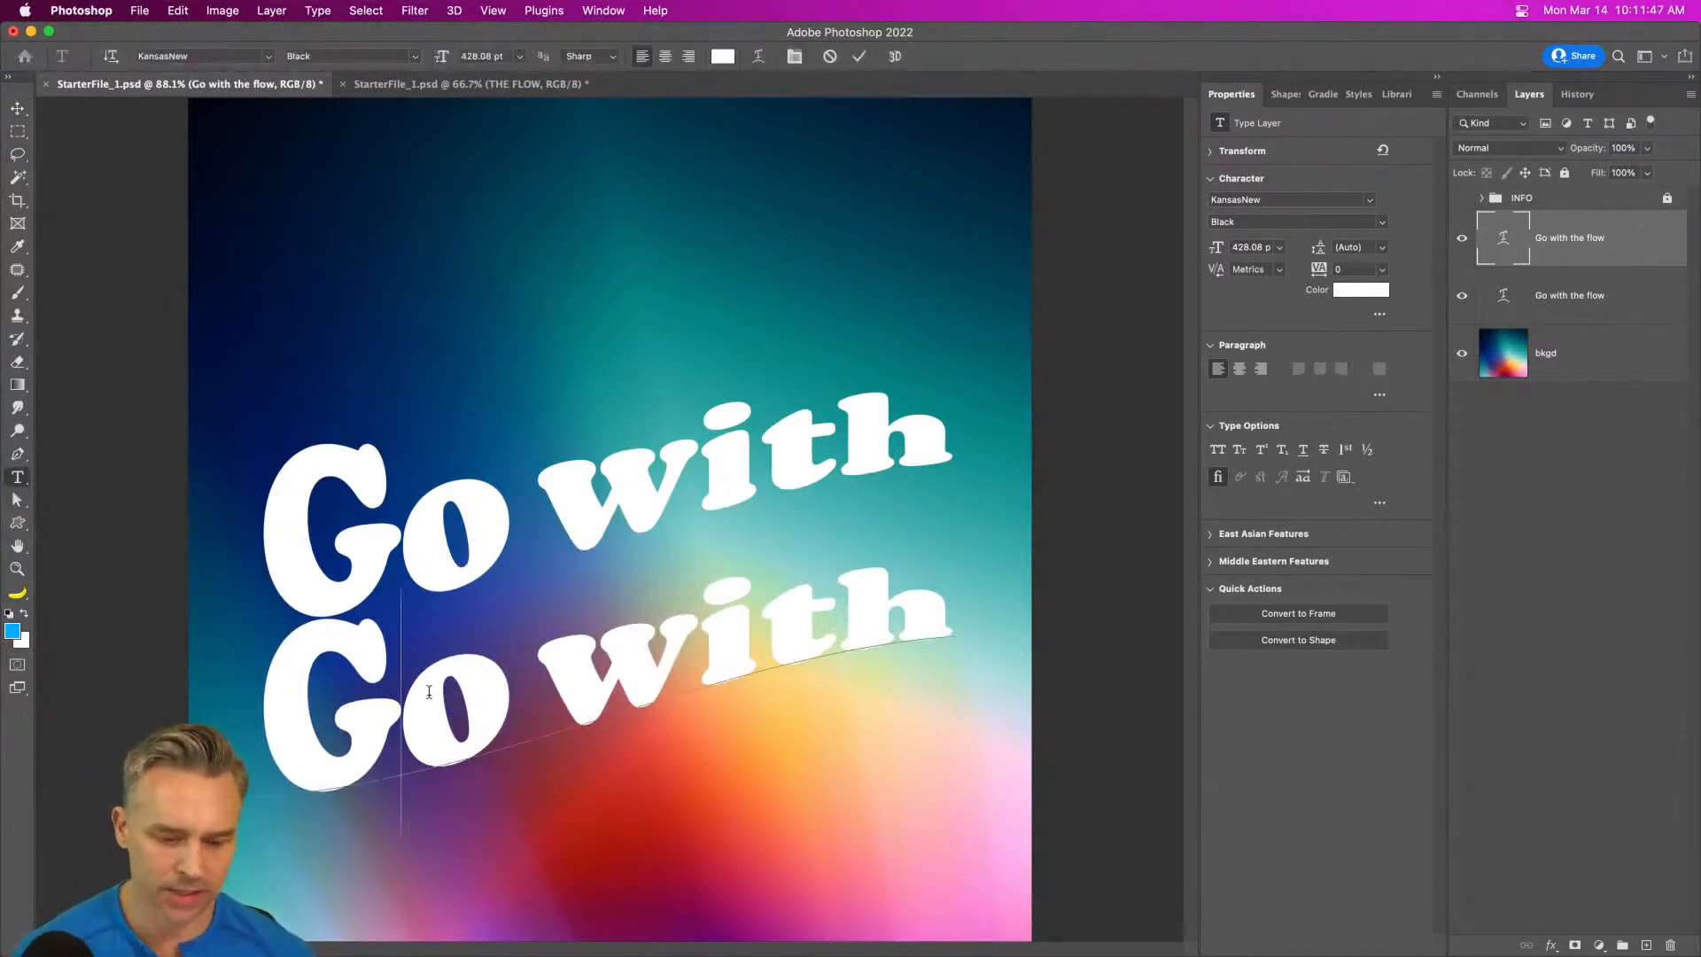
key(super+a)
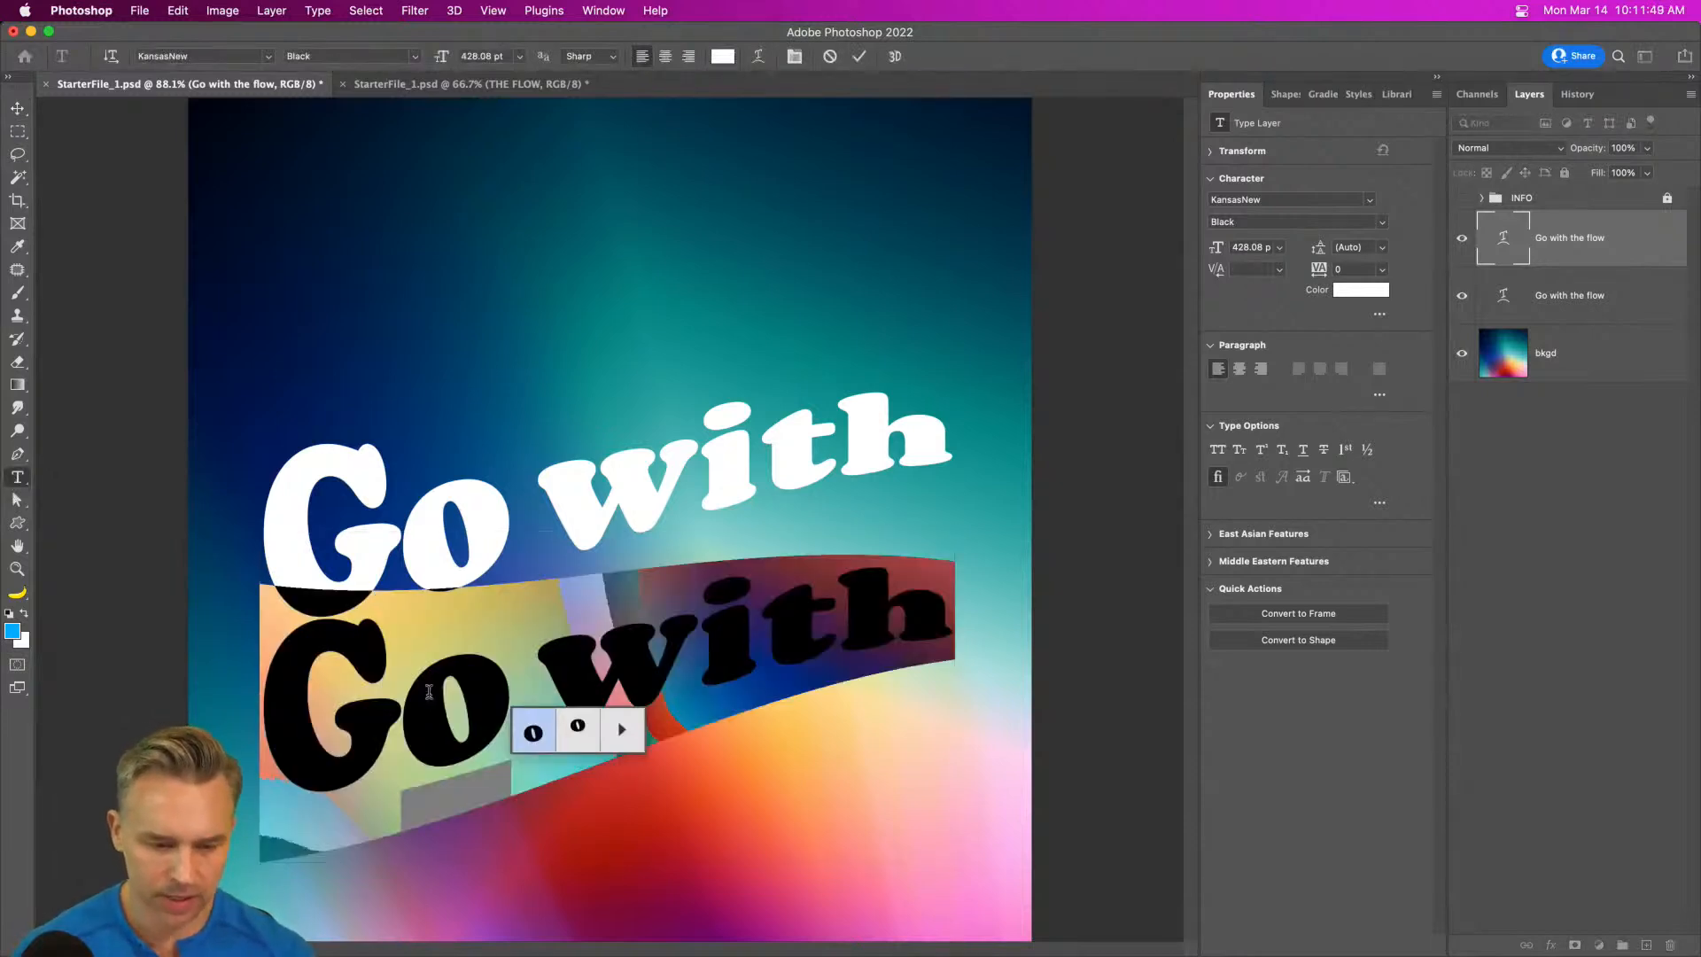
text(the)
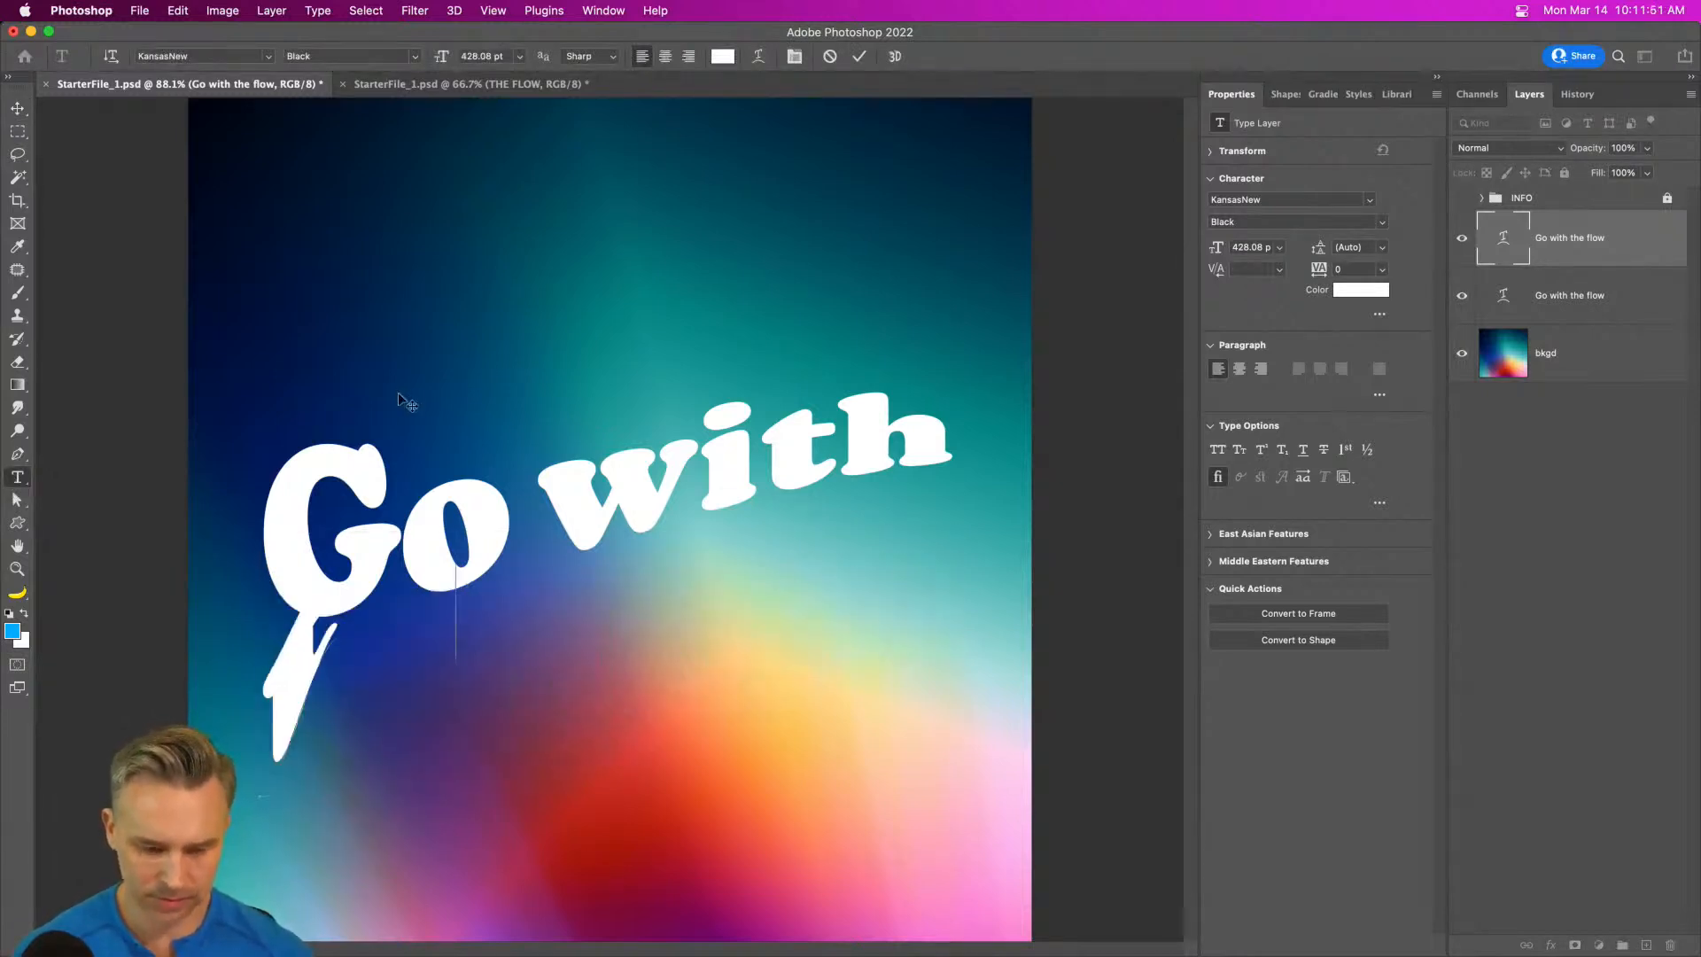
text( flow)
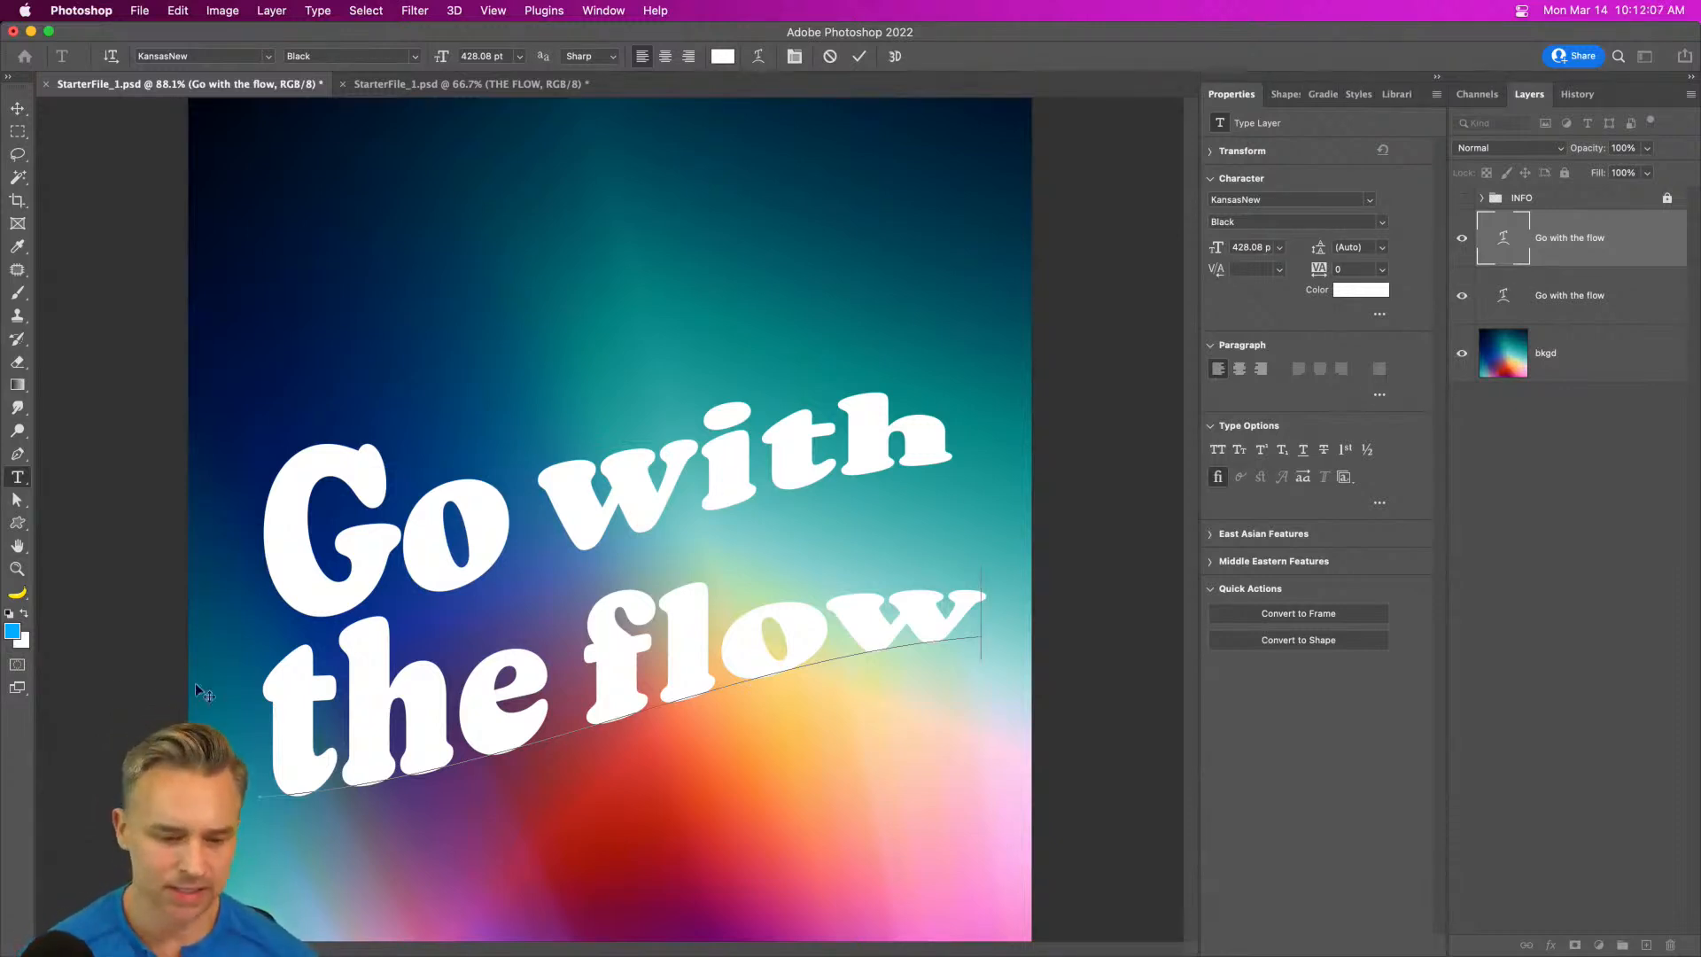
click(1553, 244)
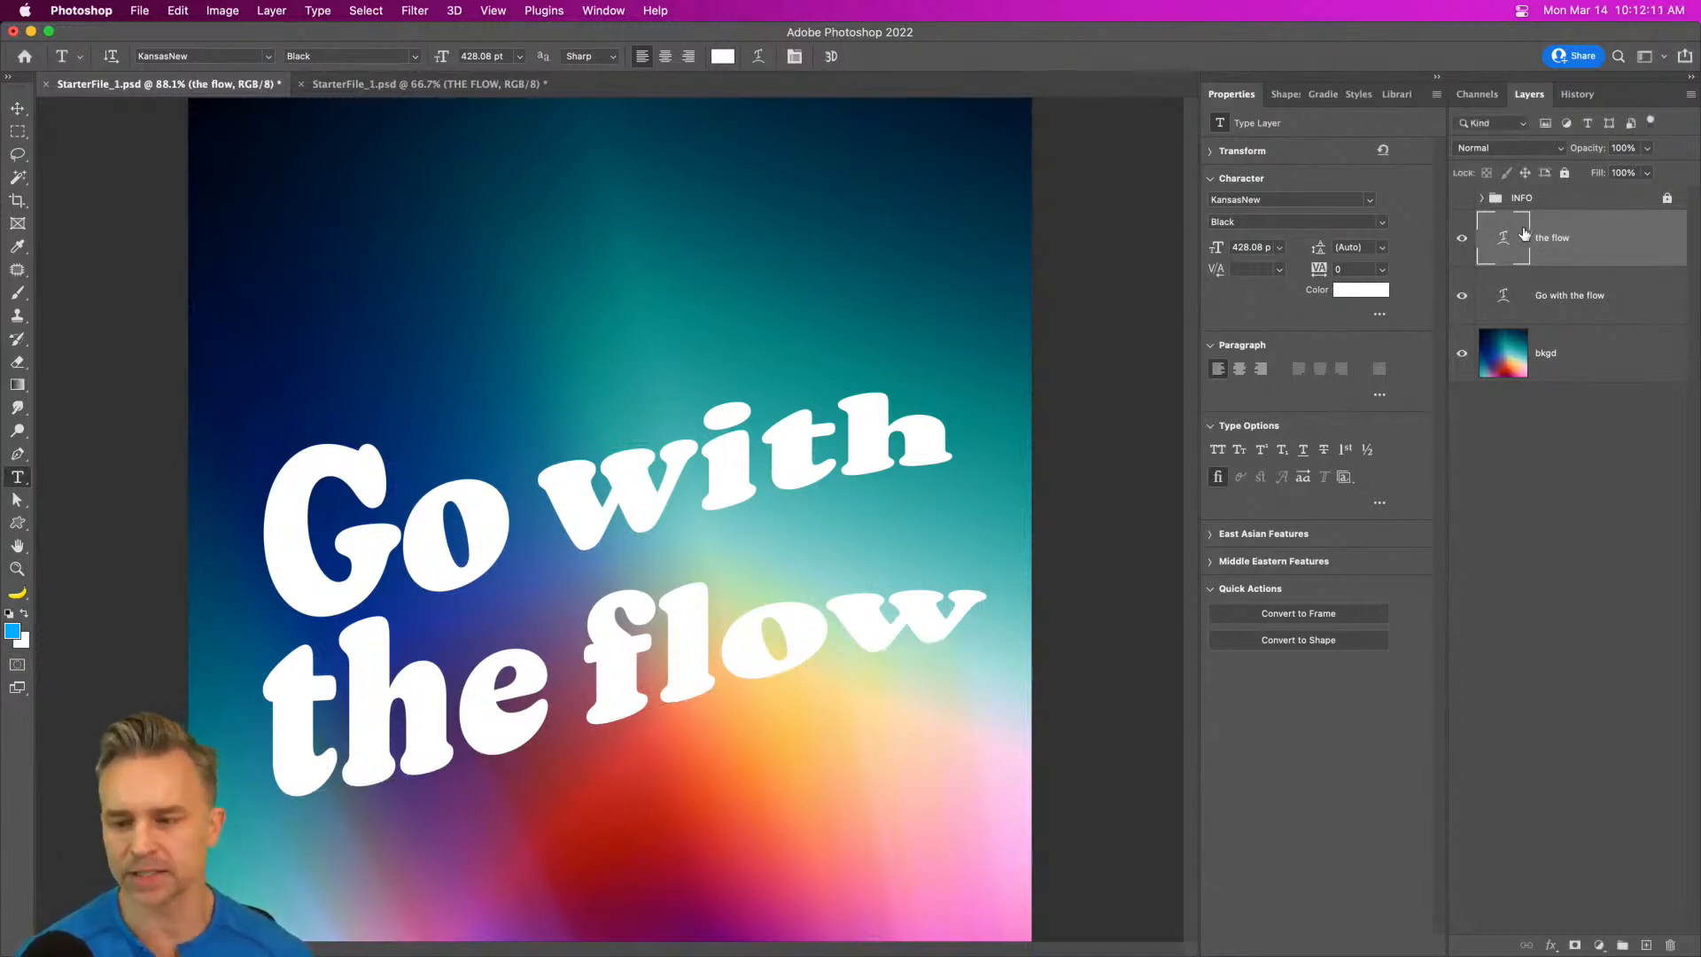
- Set the horizontal distortion of the "the flow" text warp to +56%, and move the text slightly up and left beneath "Go with"
click(467, 84)
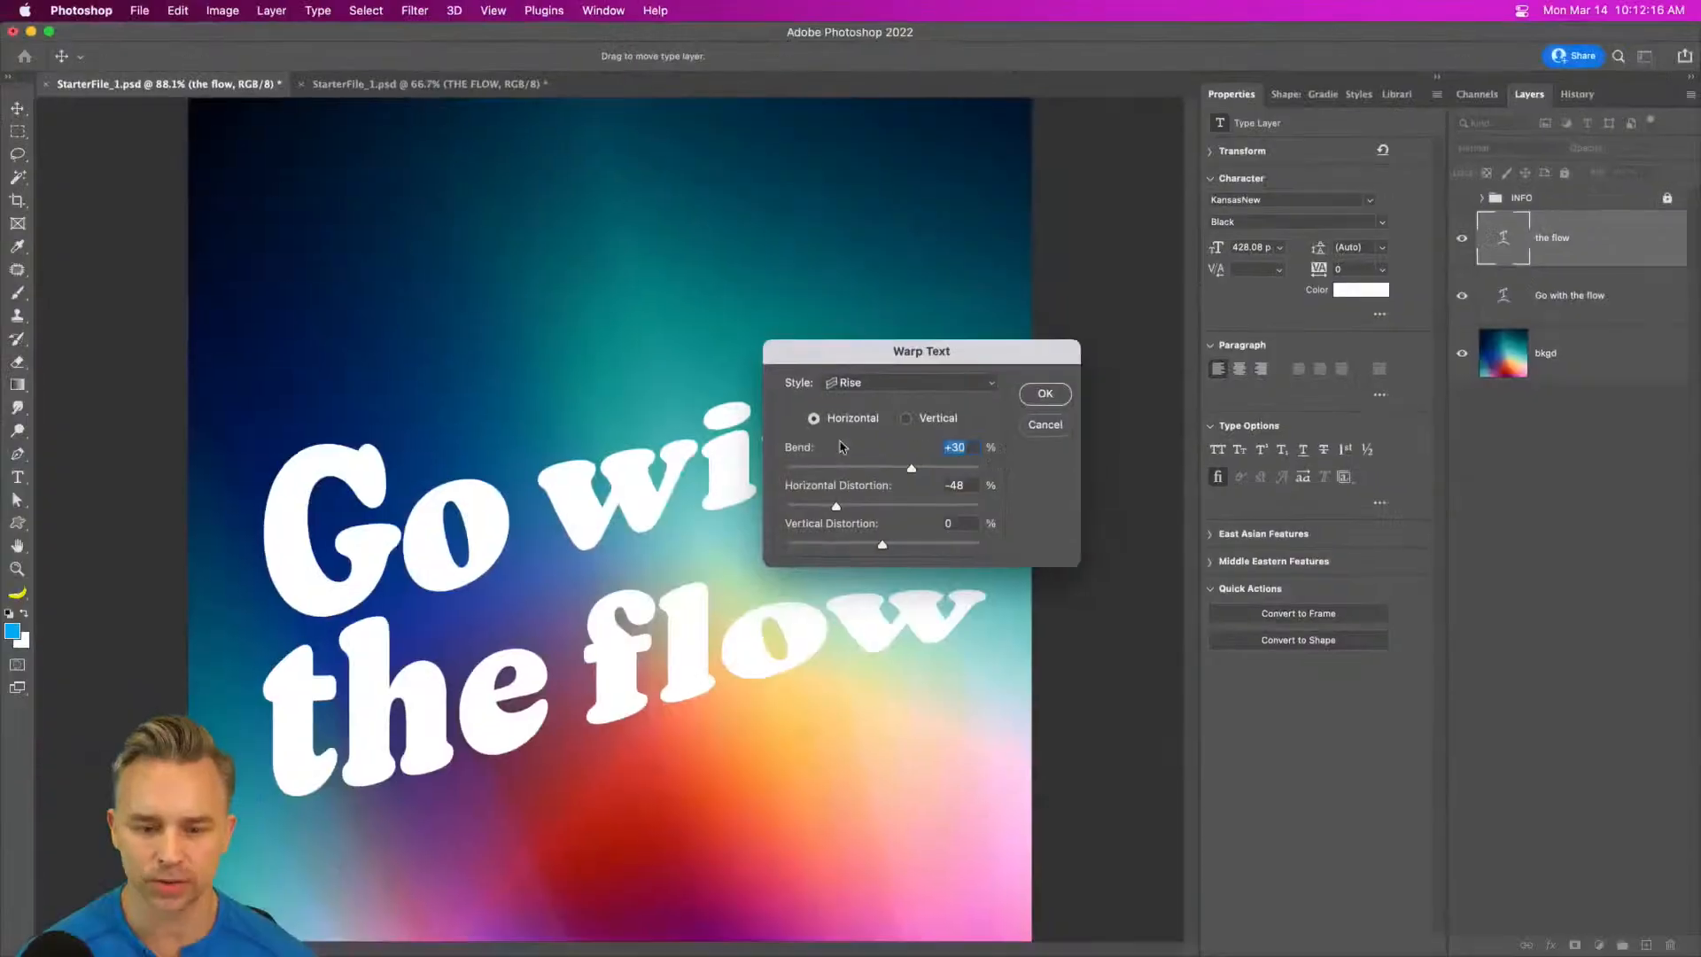
drag(905, 351, 1081, 370)
drag(1014, 530, 1114, 531)
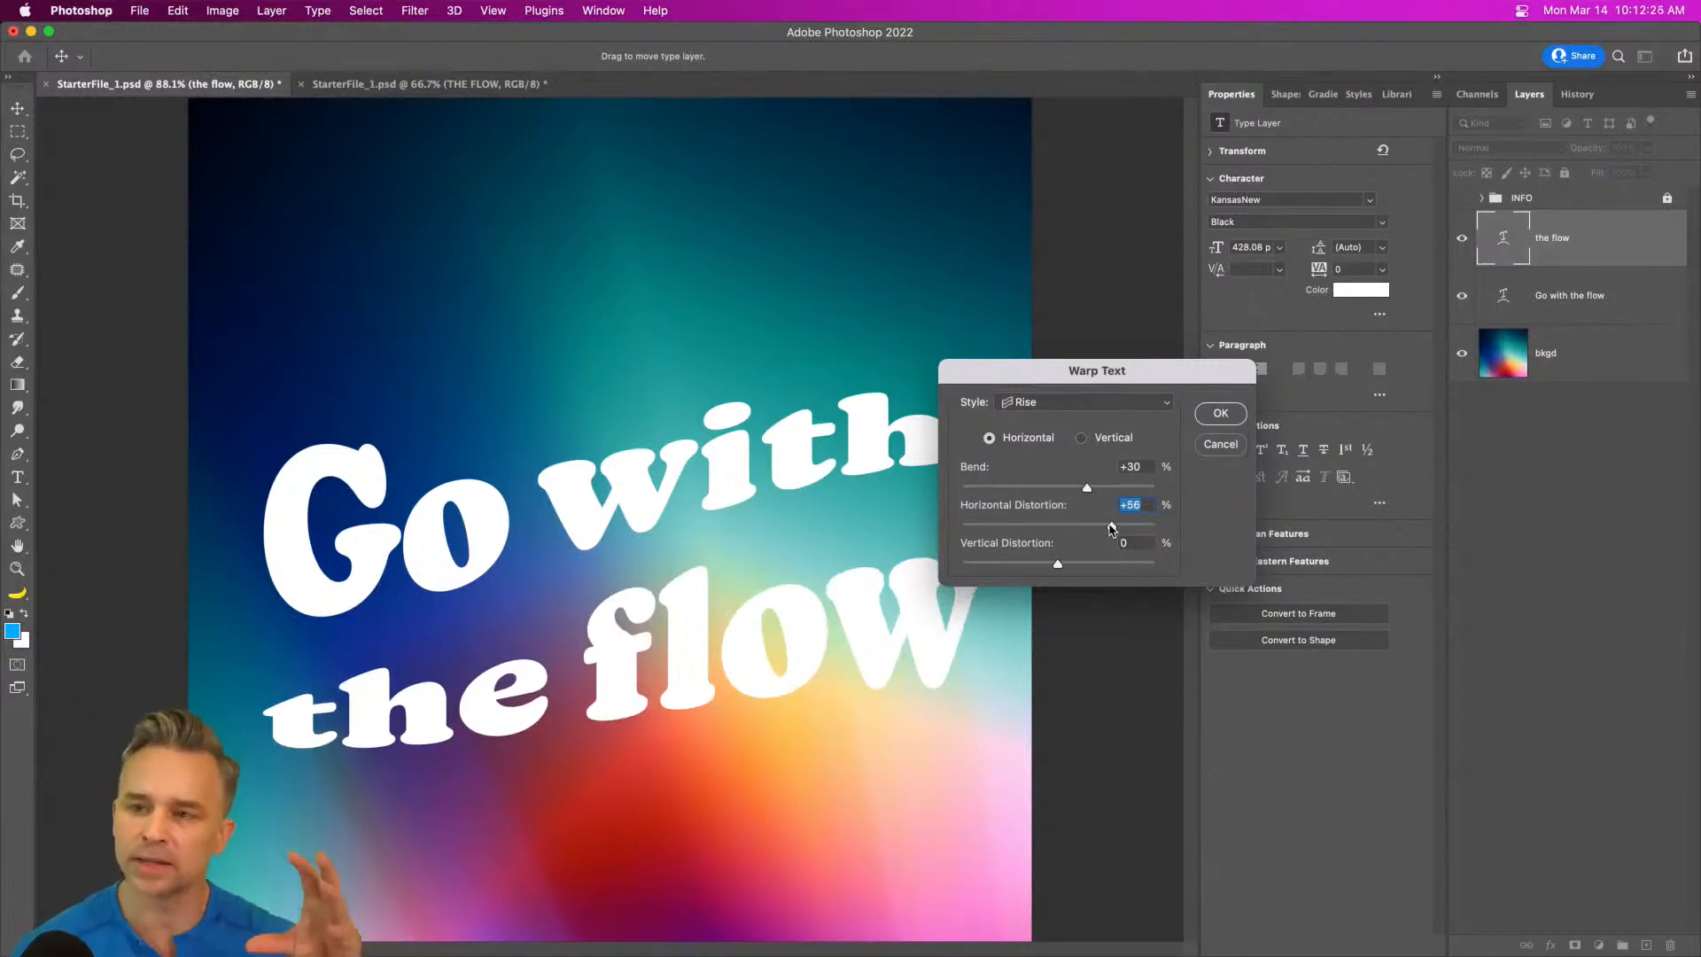
click(1231, 407)
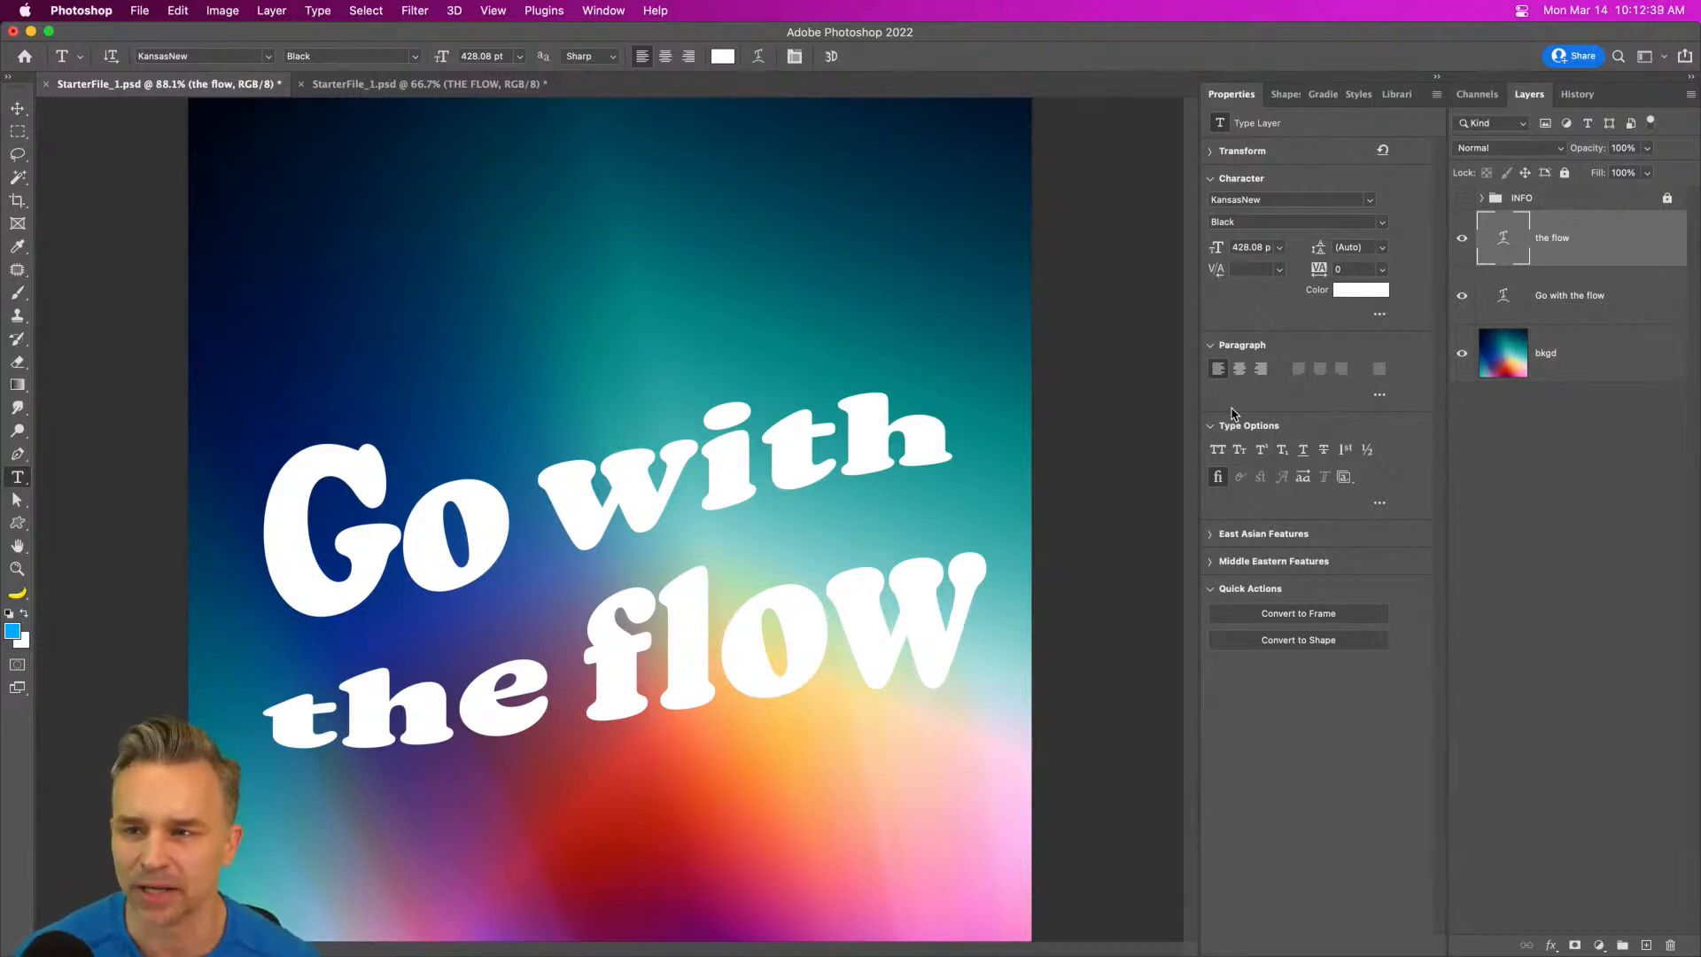
click(17, 110)
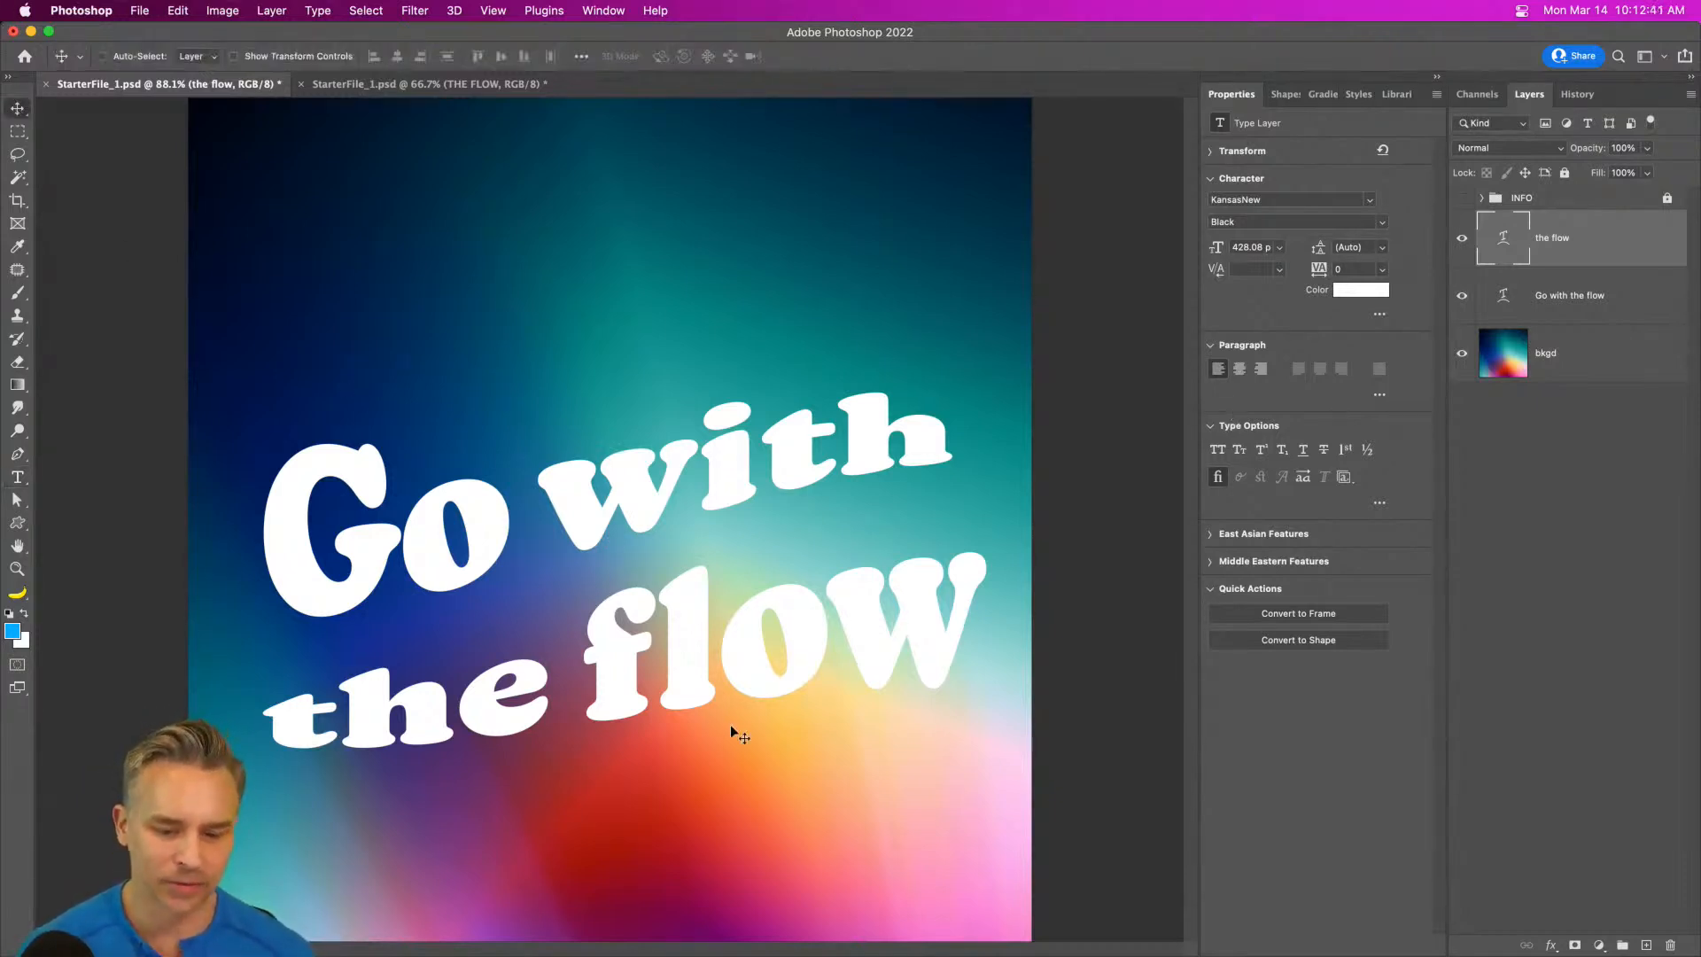
mouse_move(666, 655)
mouse_down()
mouse_move(656, 613)
mouse_move(683, 662)
mouse_move(671, 628)
mouse_move(656, 659)
mouse_move(646, 636)
mouse_up()
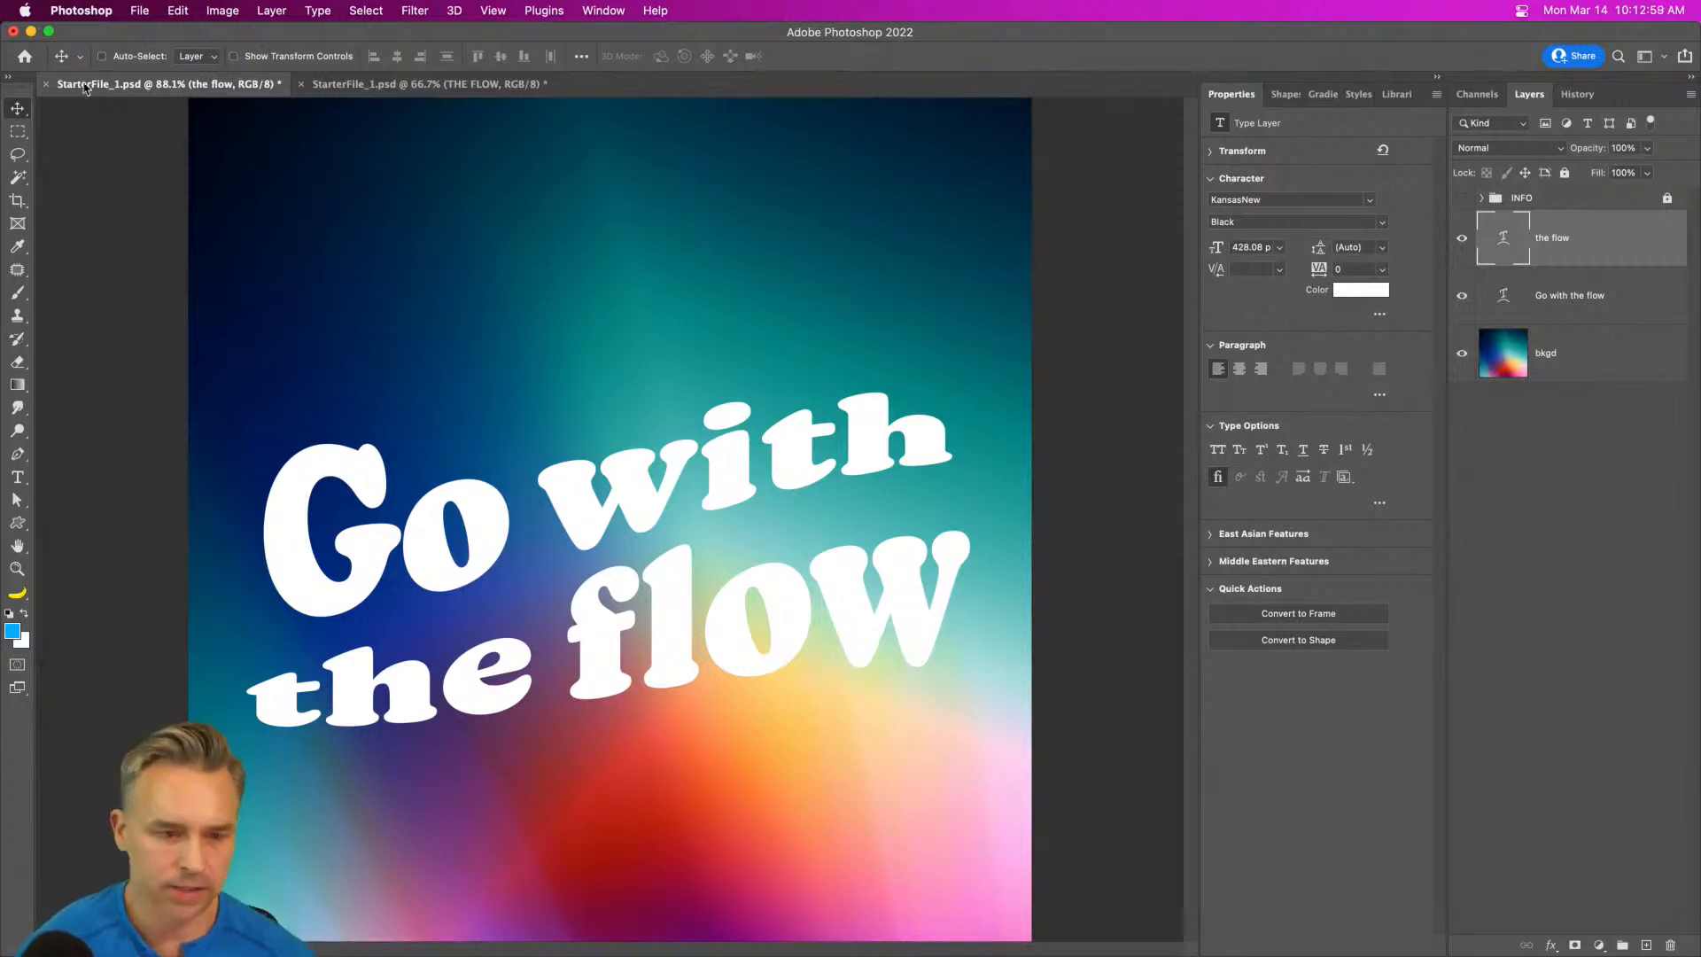
- Check which Transform commands are available for the live "the flow" type layer
click(175, 10)
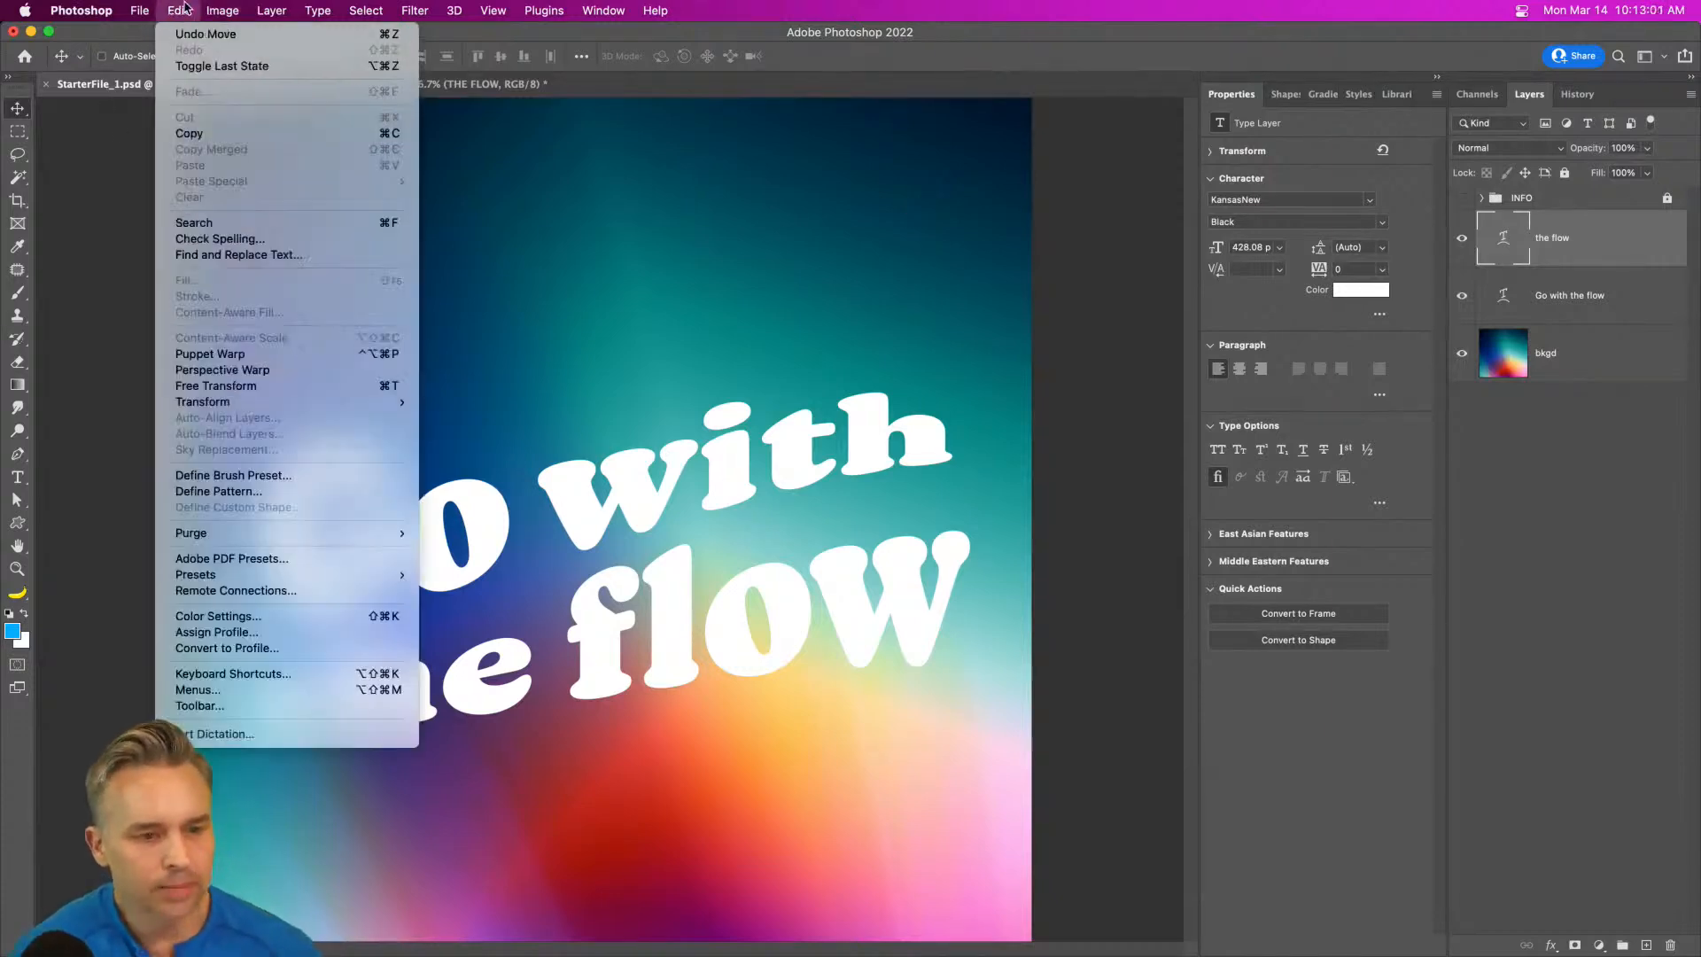
mouse_move(183, 404)
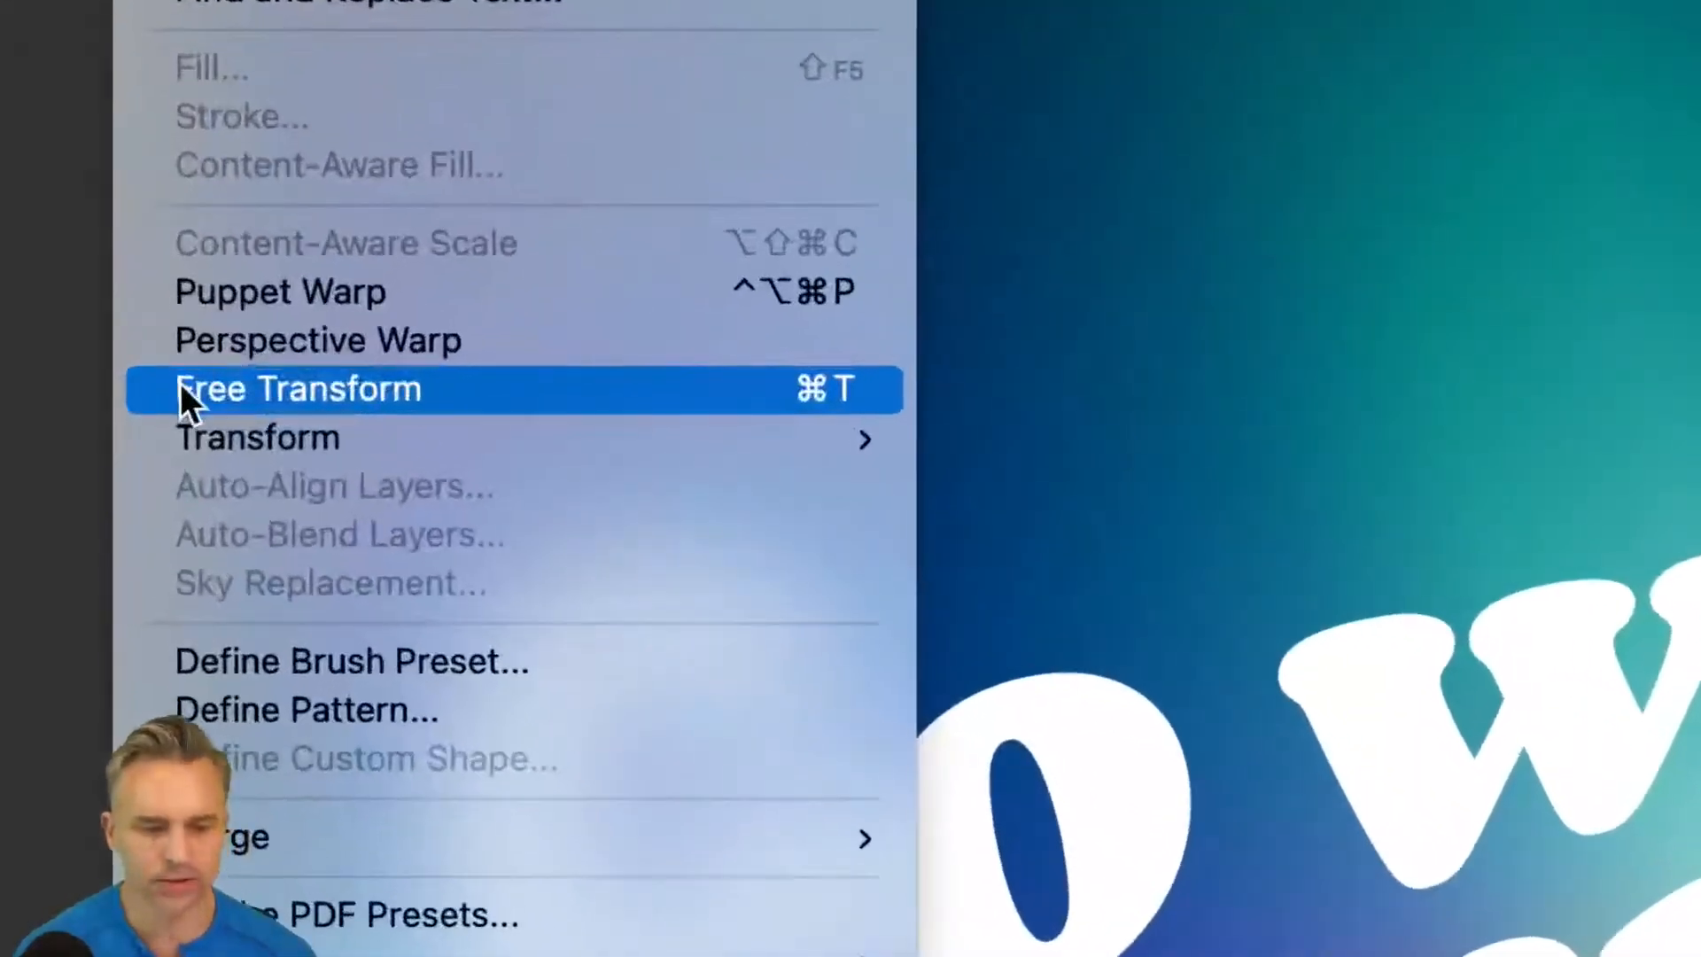
mouse_move(262, 452)
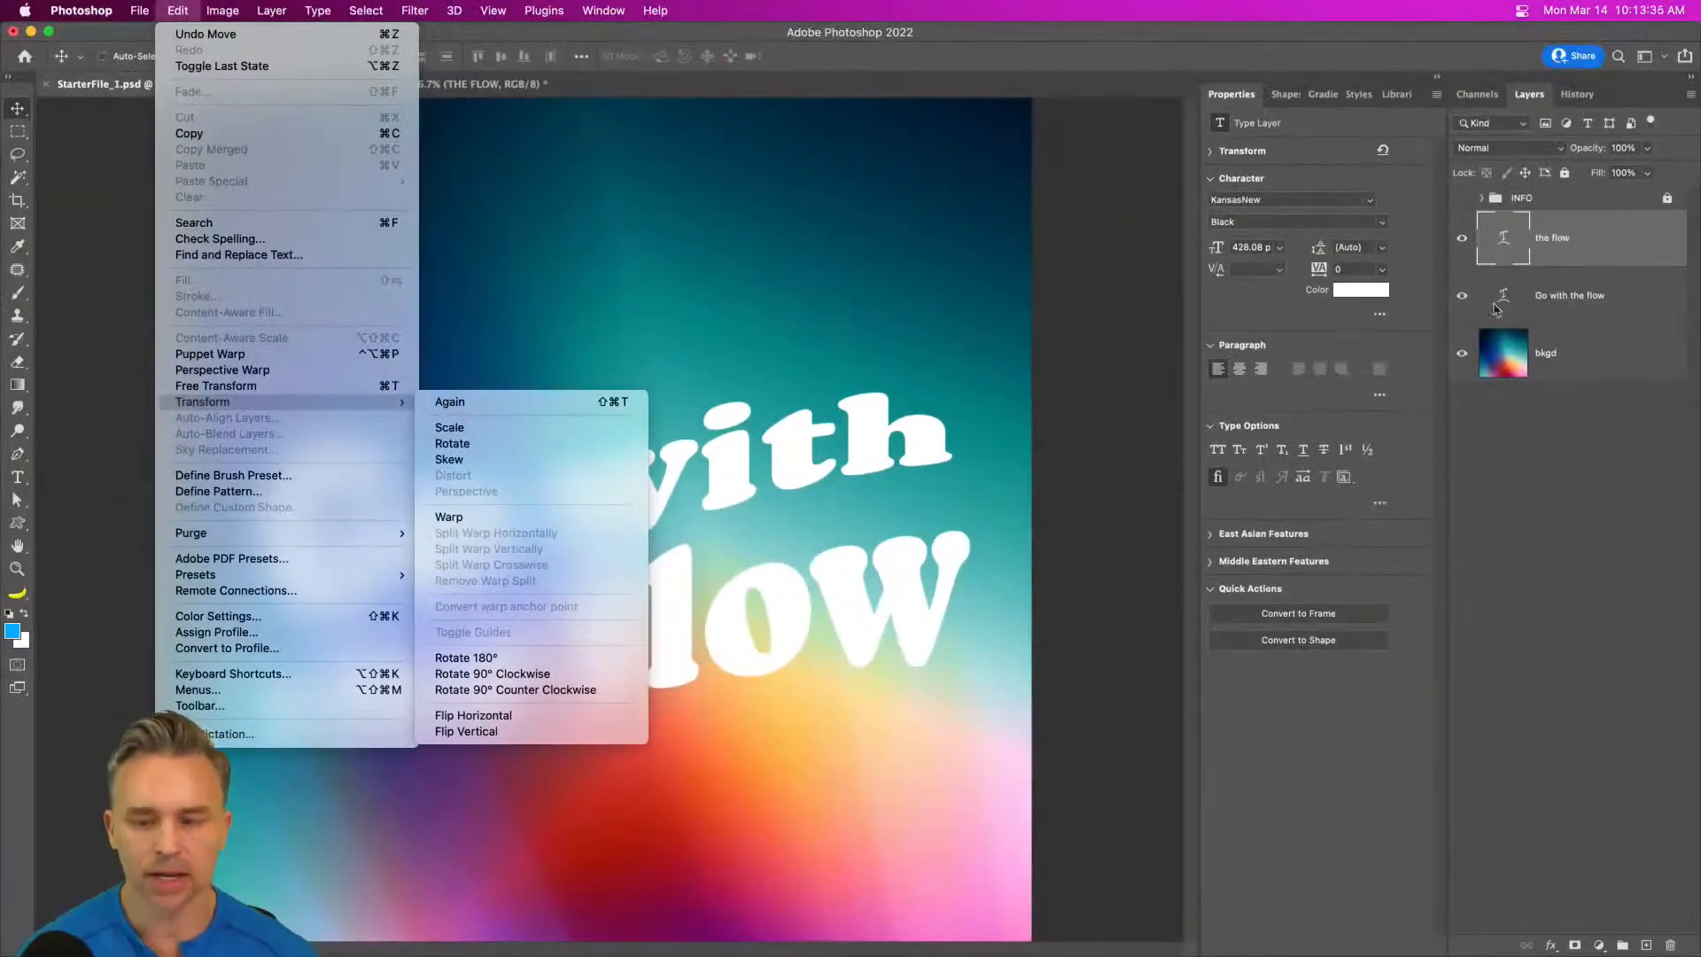
click(1572, 250)
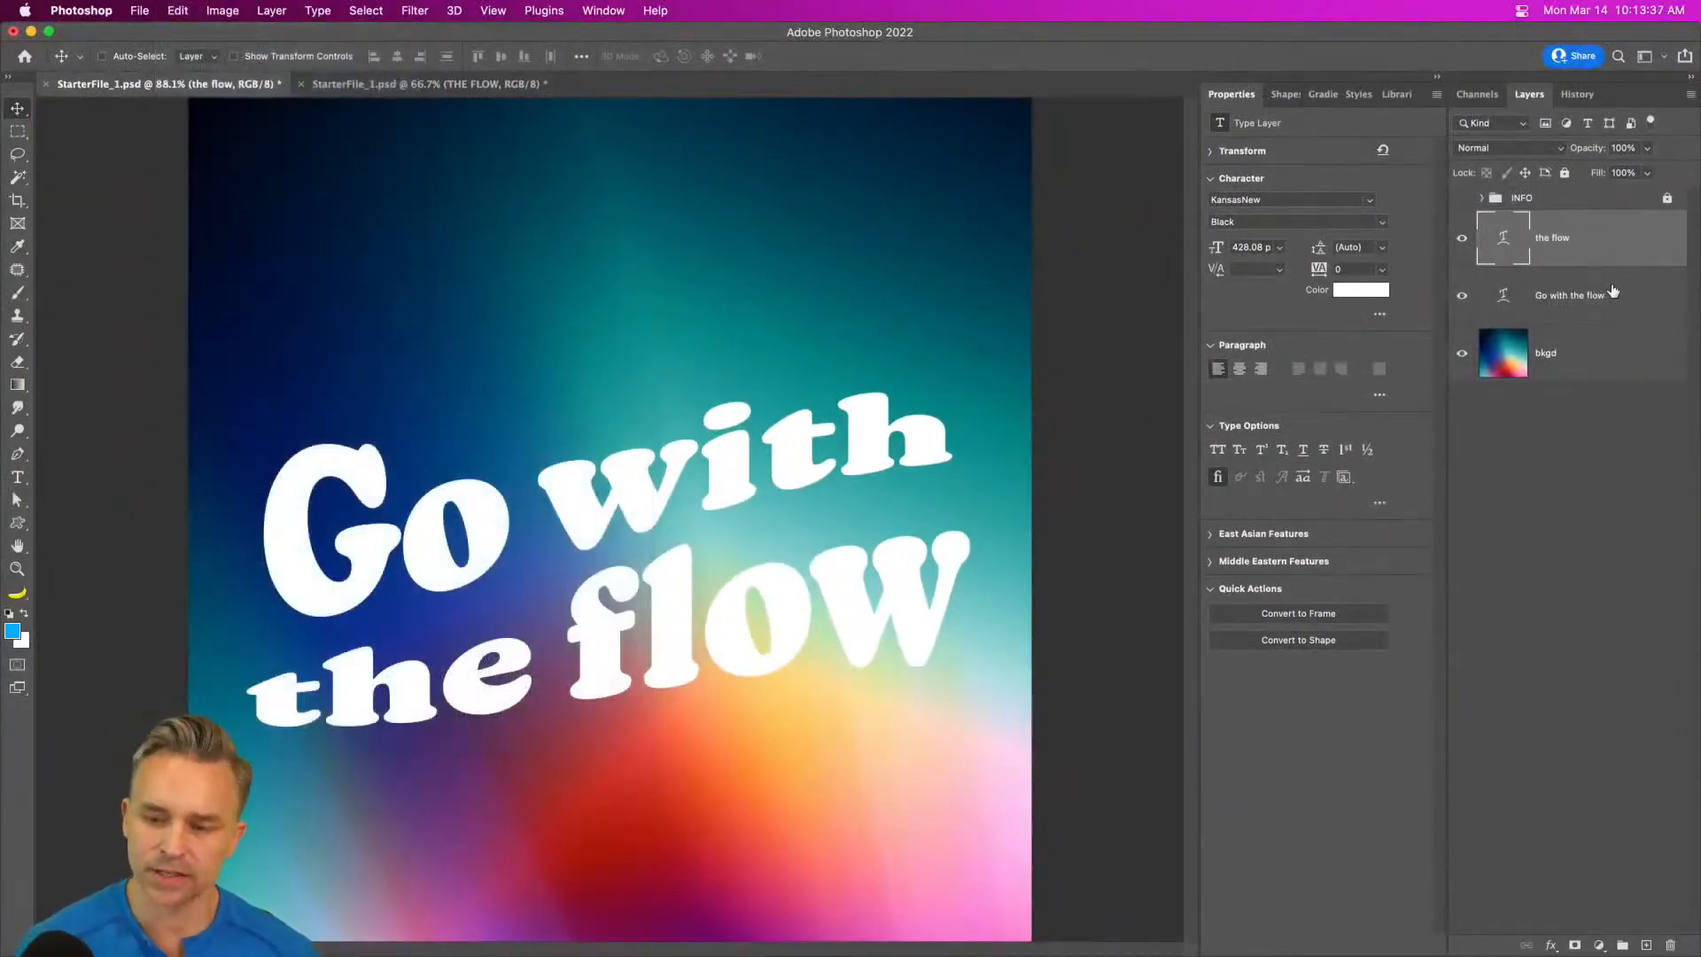
- Select both the "the flow" and "Go with the flow" type layers and convert them to one Smart Object
shift+click(1617, 308)
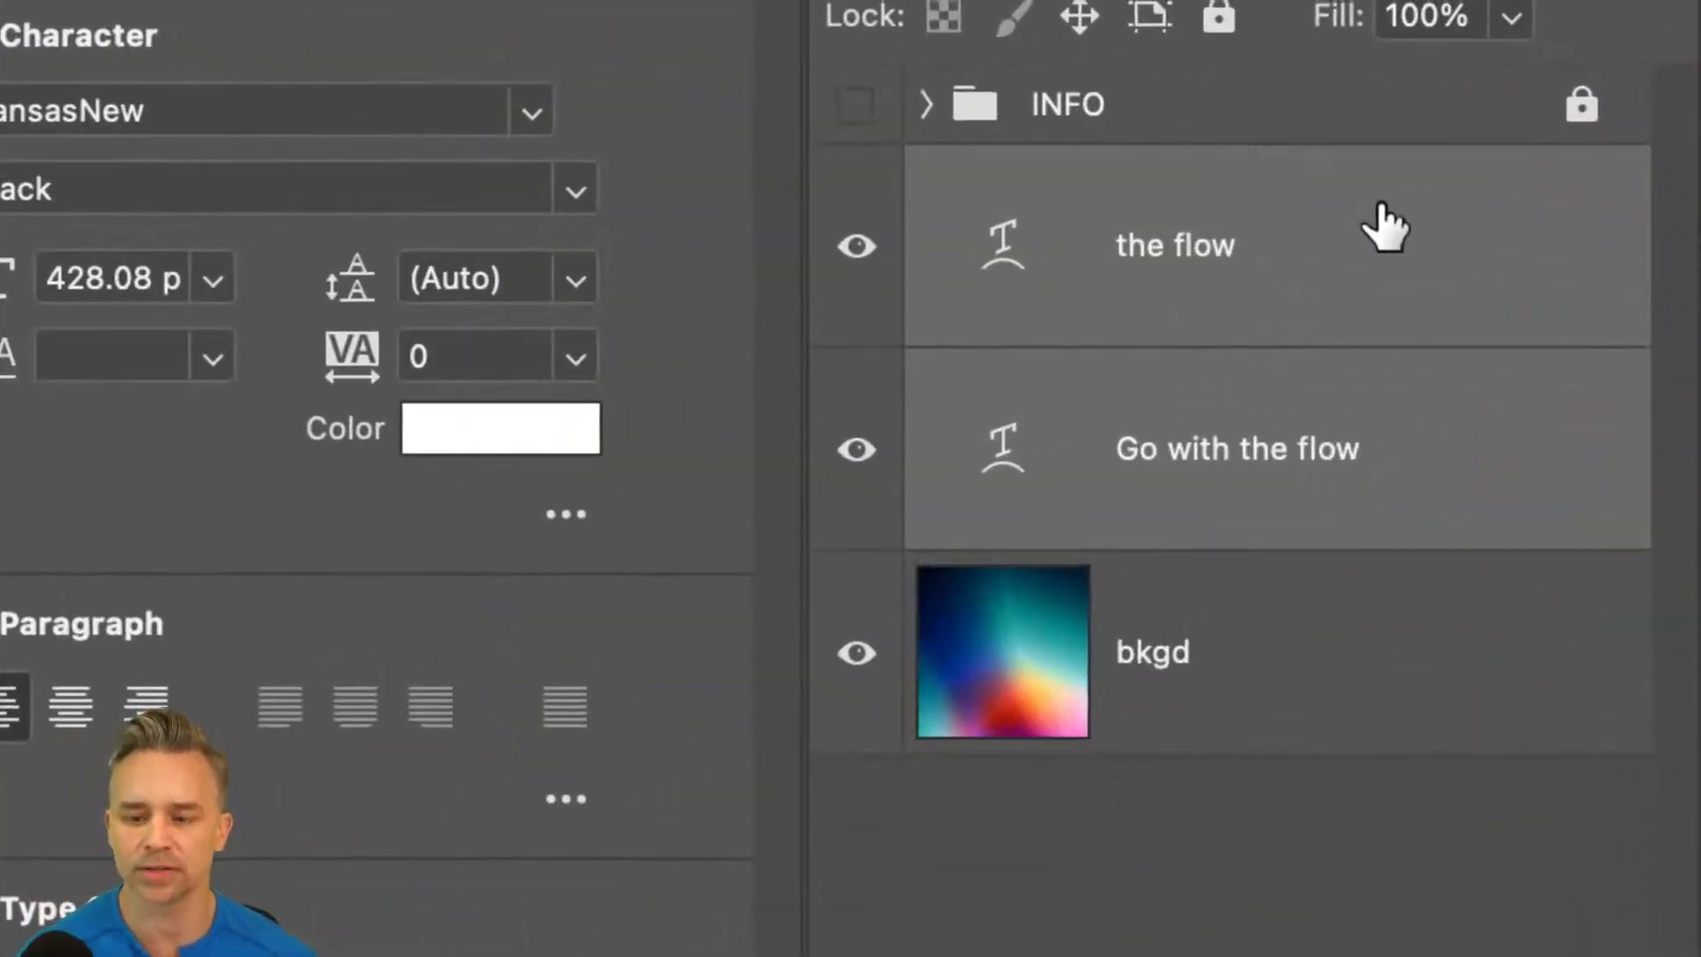
right_click(1387, 234)
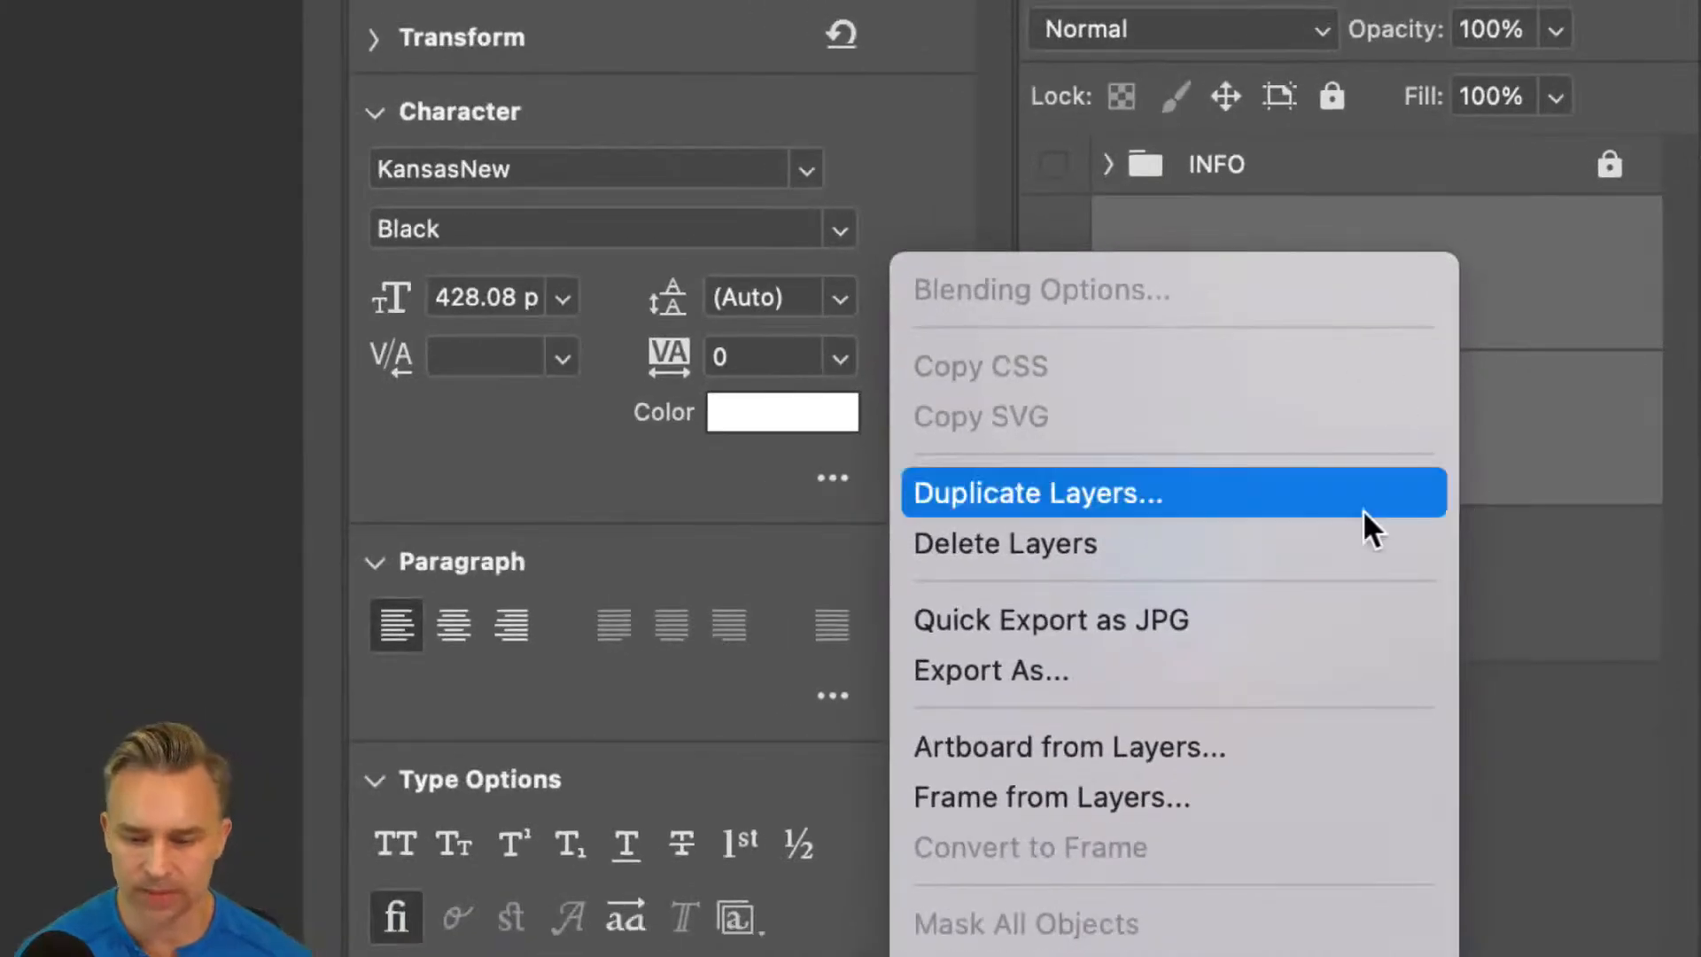
scroll(1359, 514, down, 10)
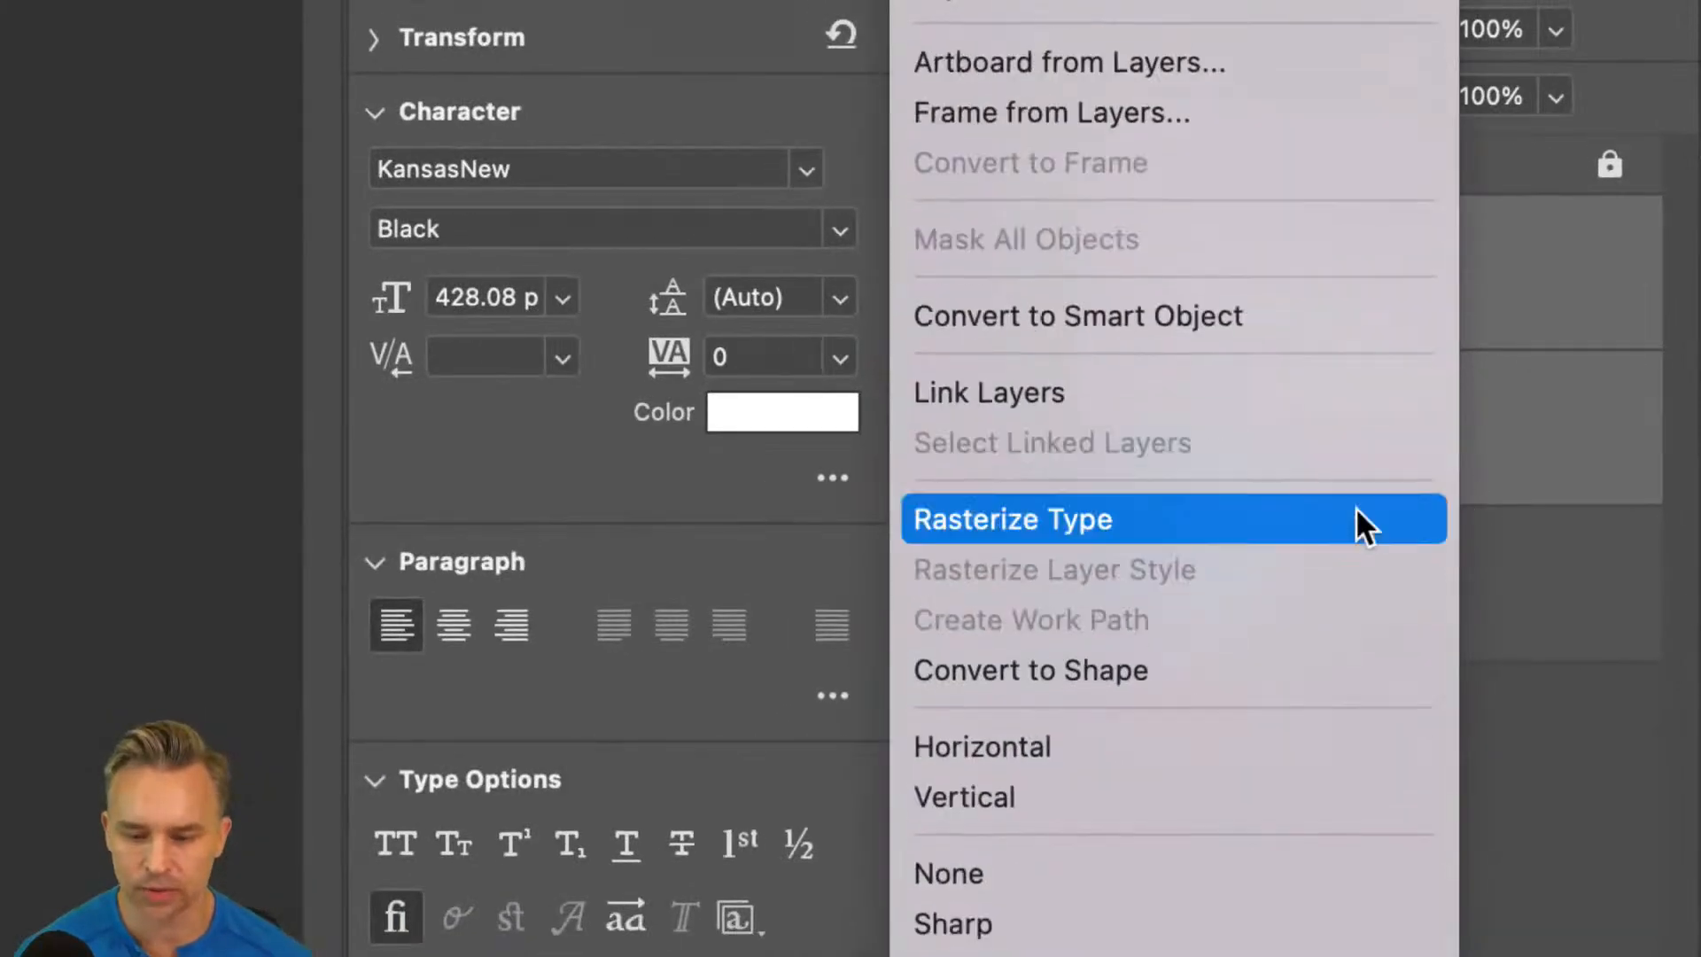
scroll(1349, 479, up, 2)
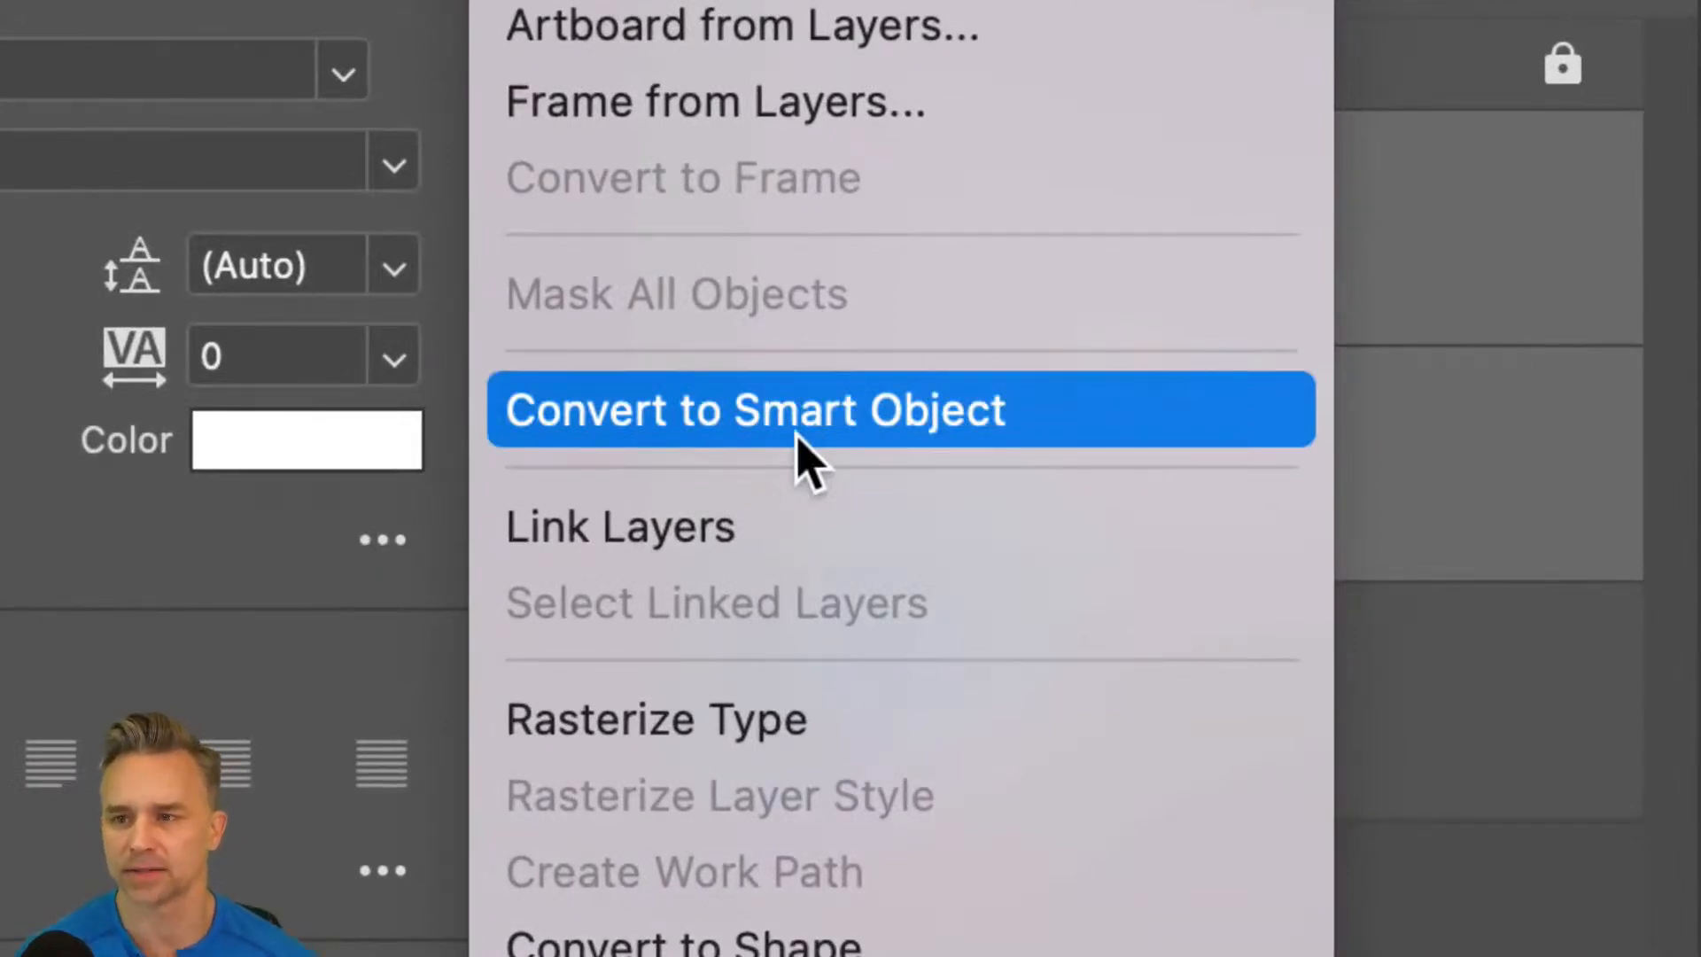
click(797, 434)
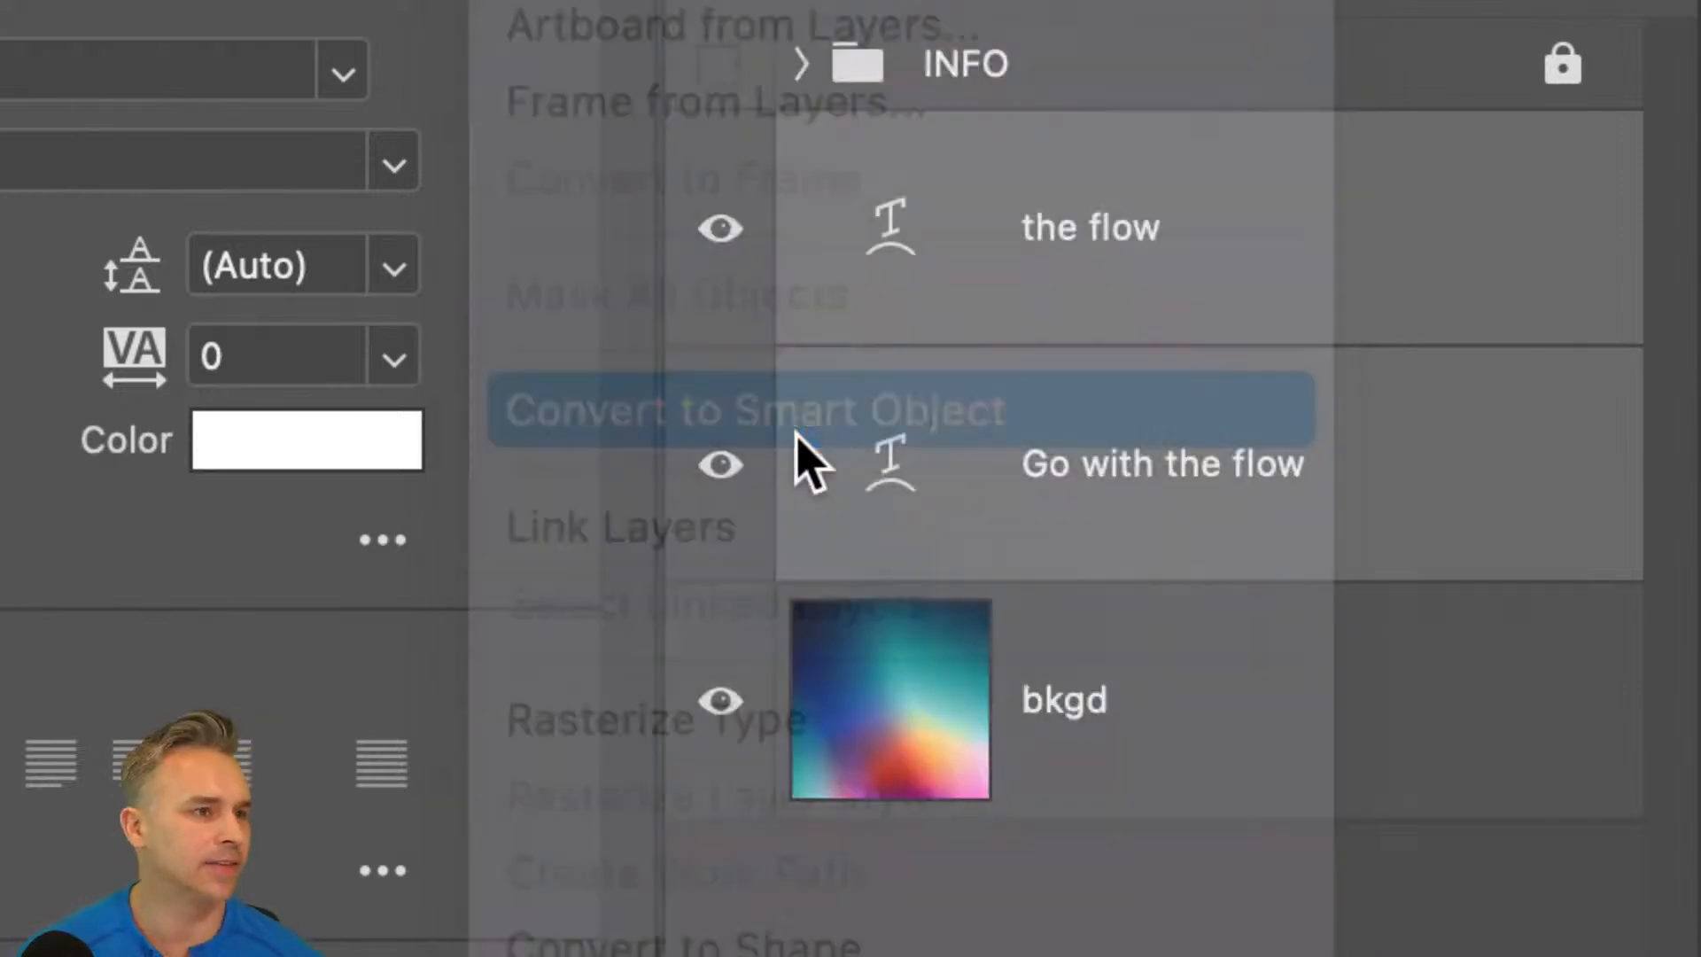
- Rename the new Smart Object layer as "Go with the flow" and move the artwork slightly up on the canvas
double_click(1077, 229)
text(Go with the flow)
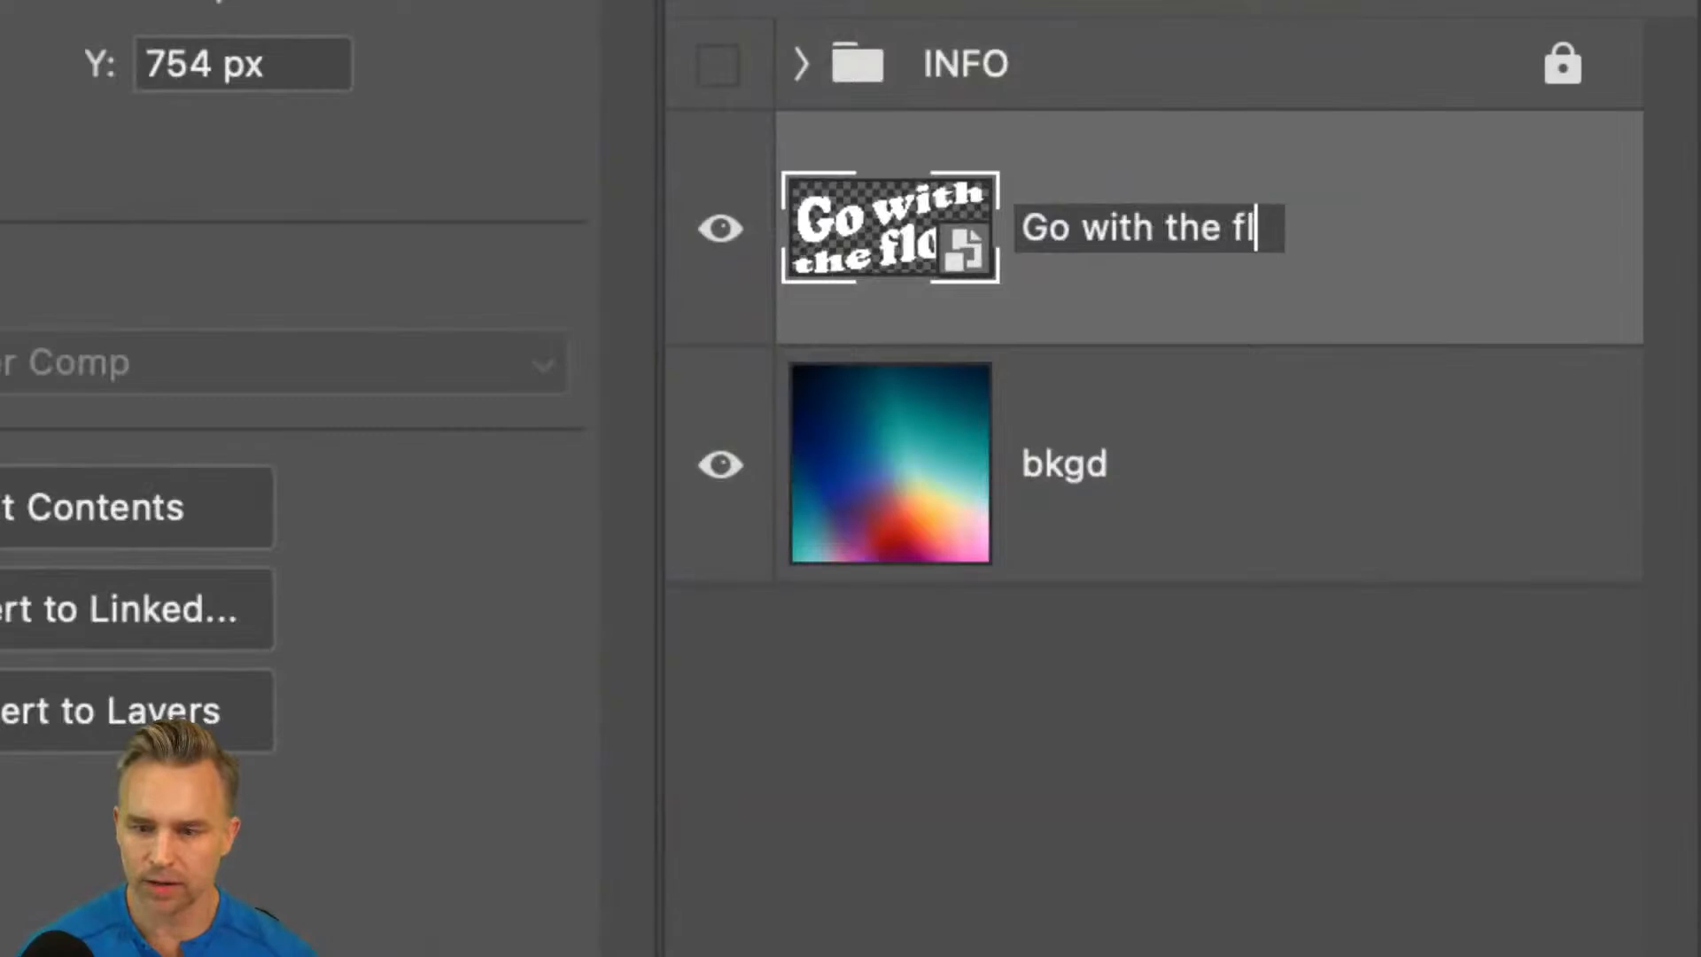
key(Return)
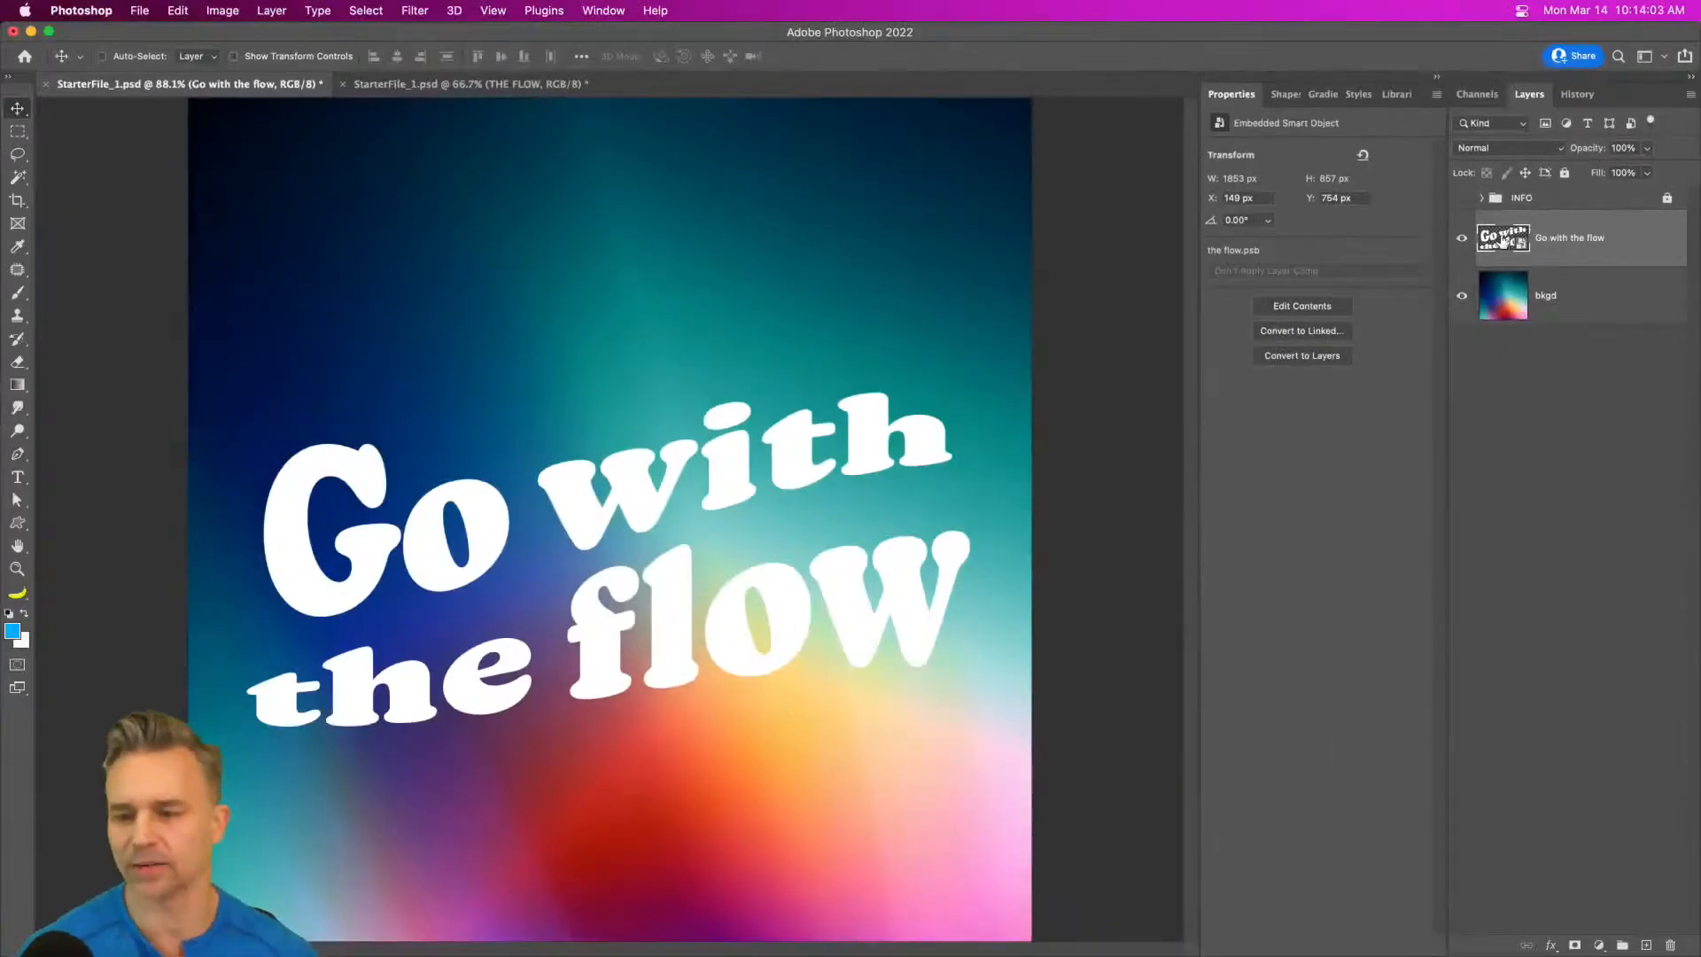
drag(573, 519, 584, 484)
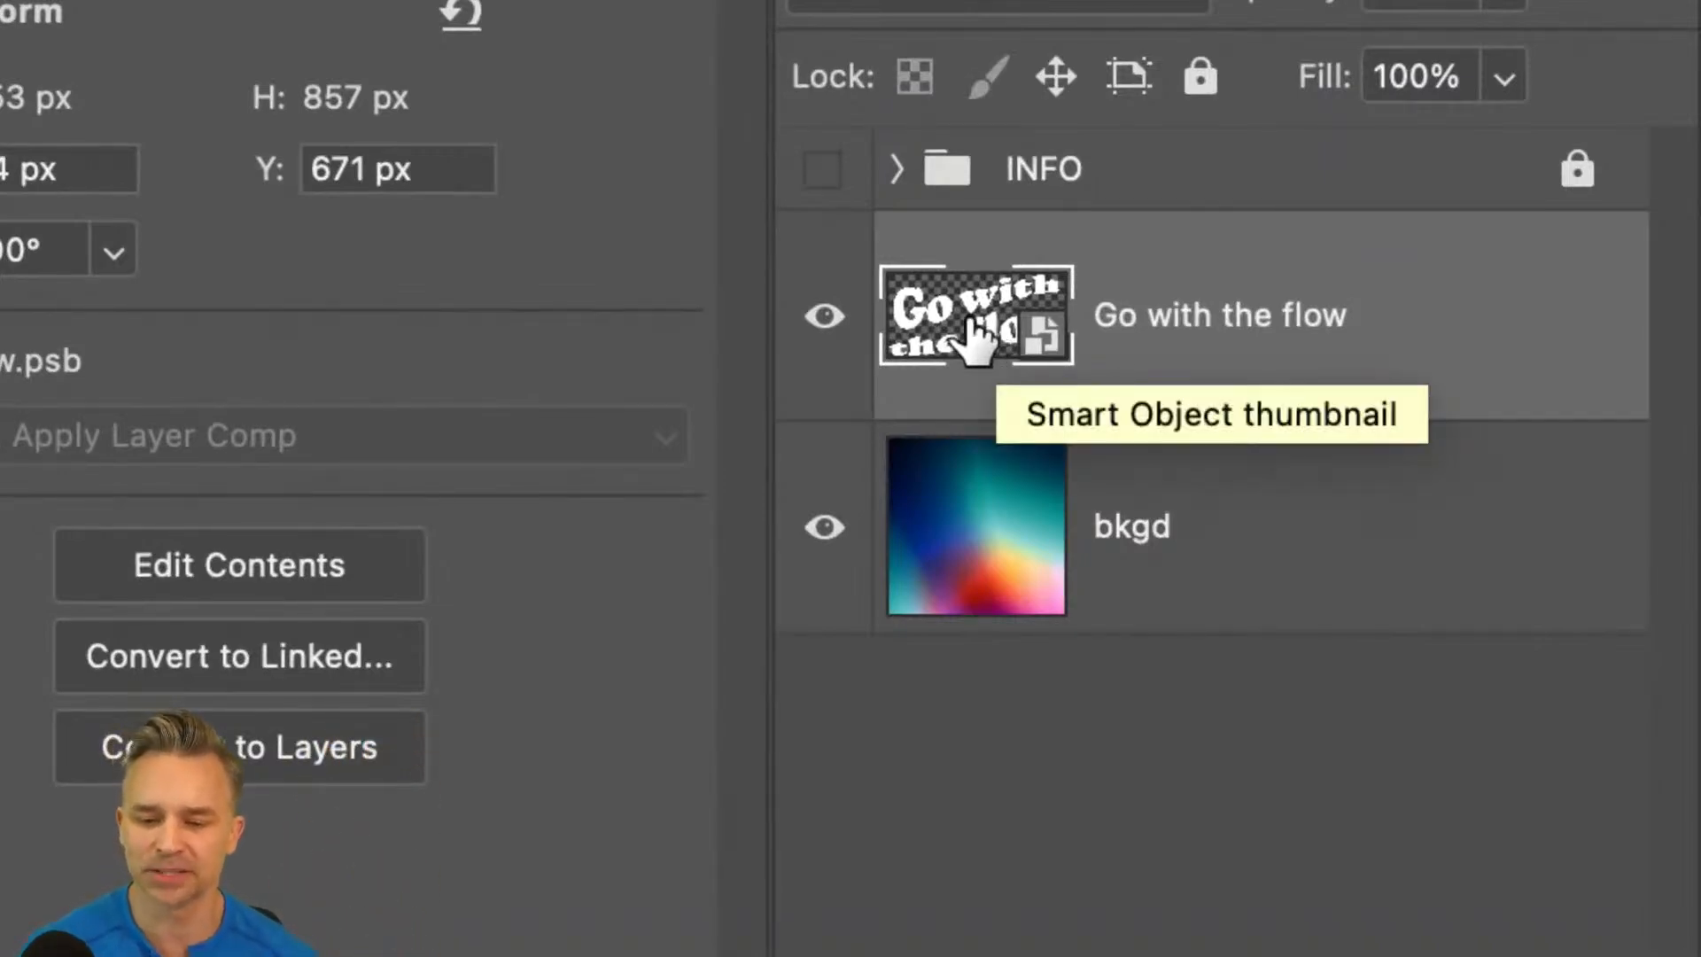
- Open the contents of the "Go with the flow" Smart Object and delete the trailing space from the "the flow" text
double_click(975, 340)
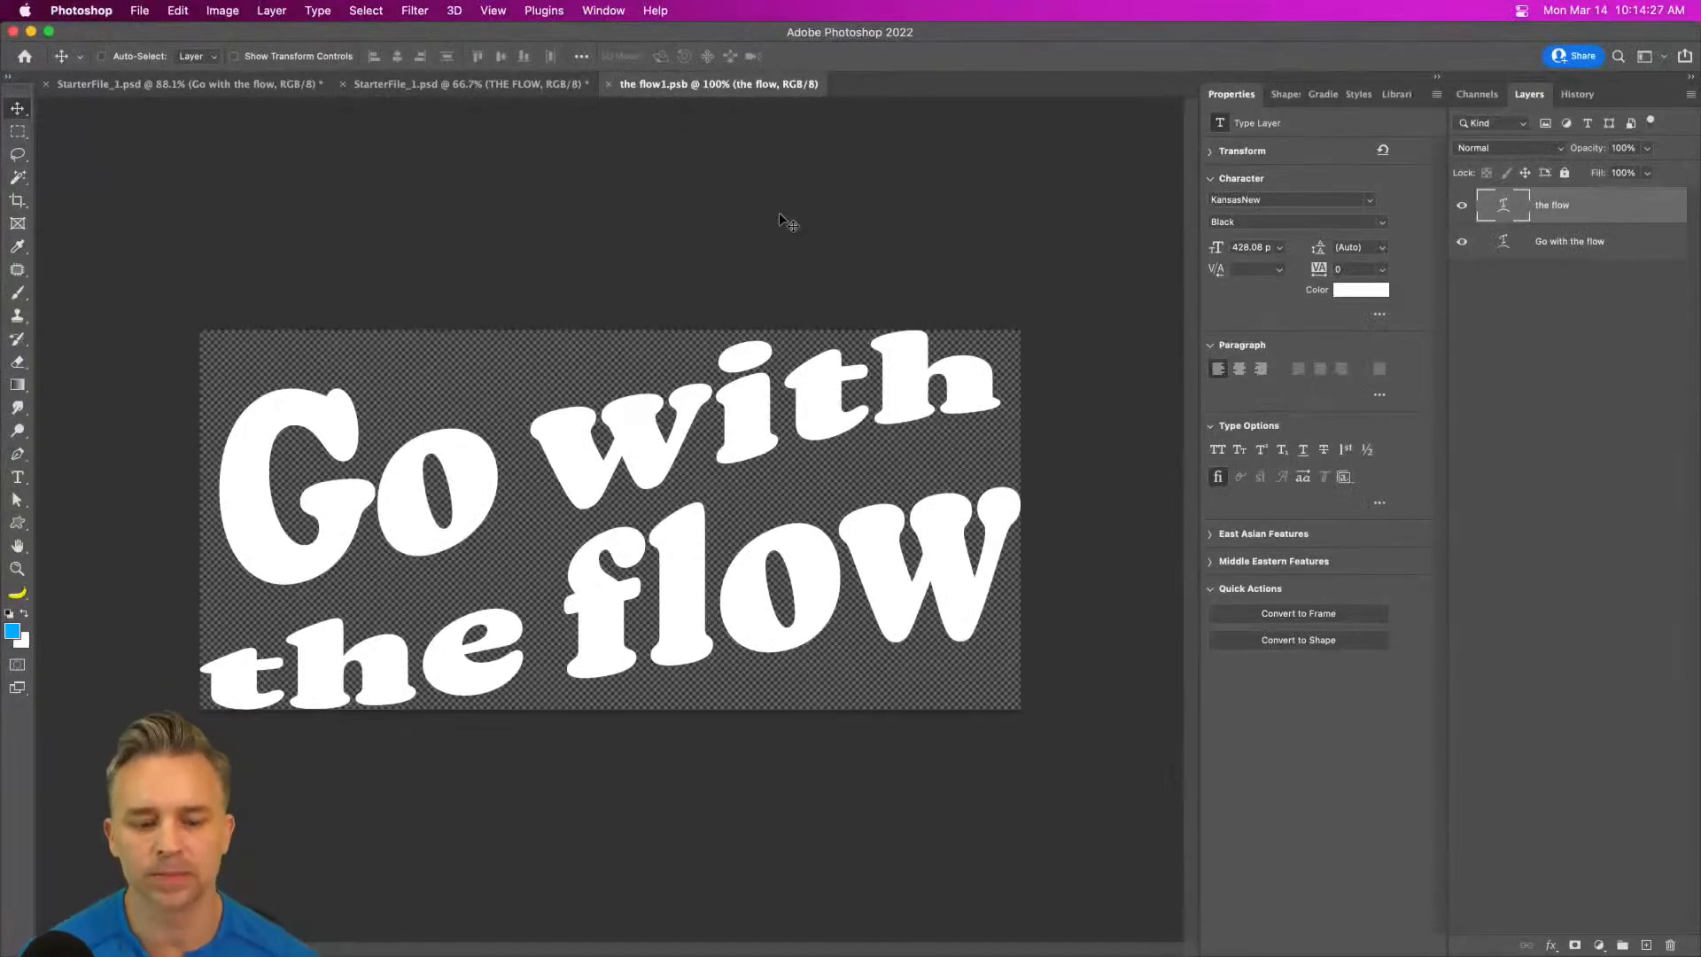
click(17, 477)
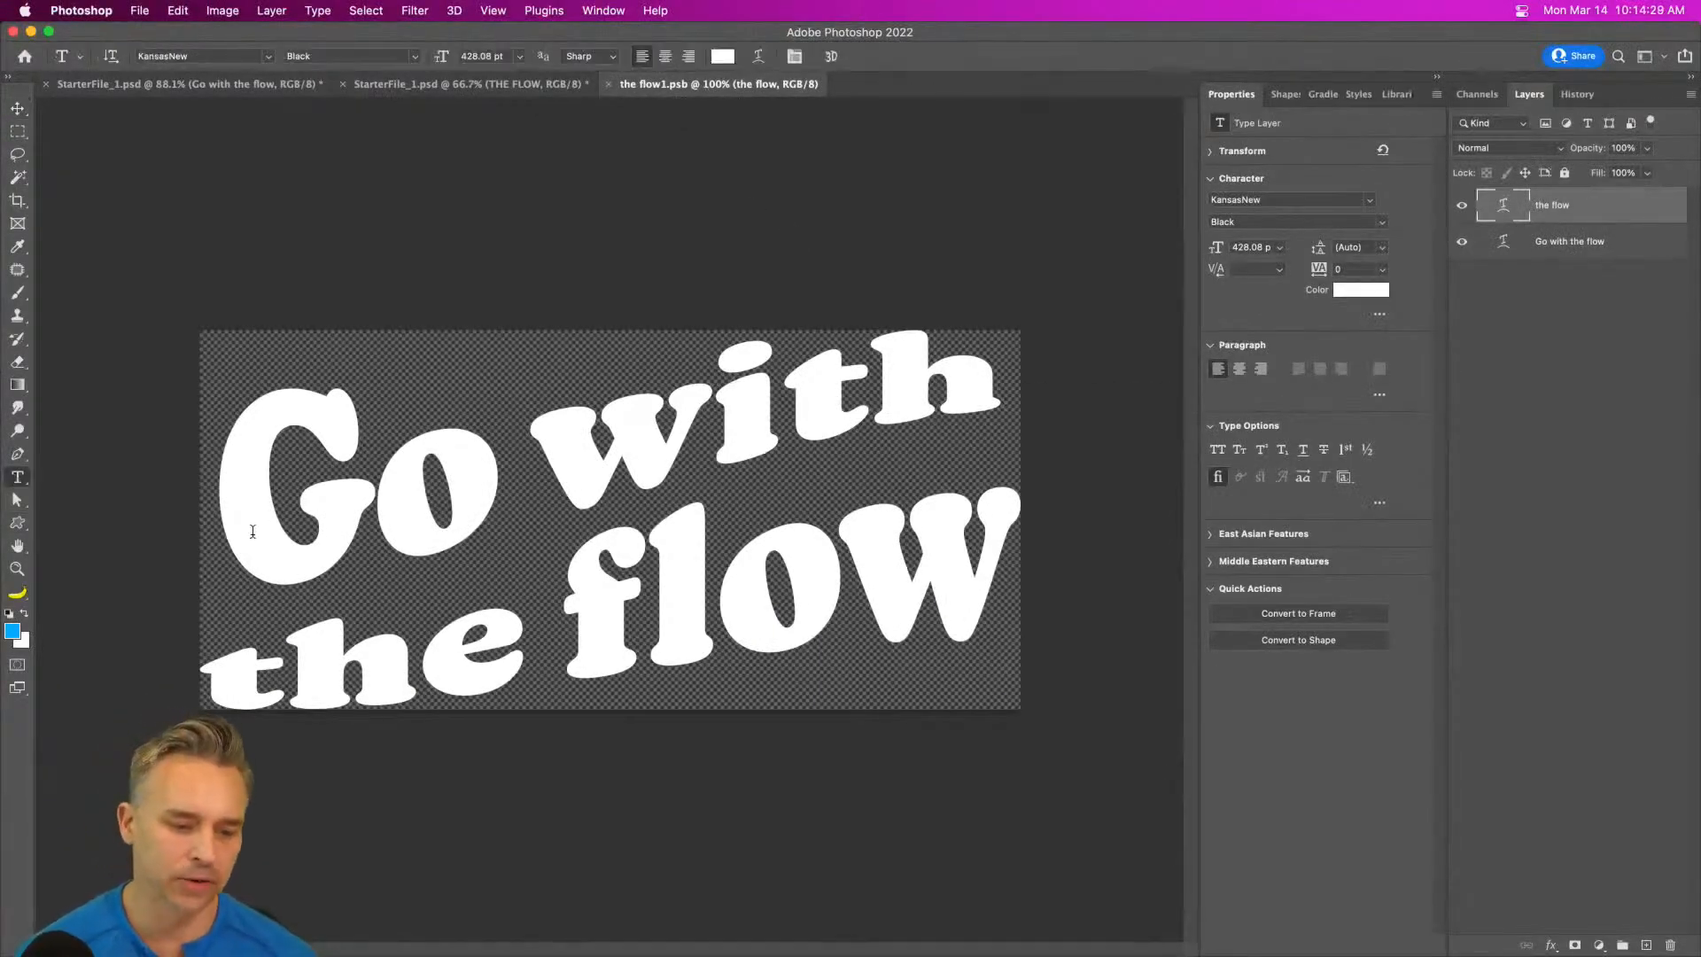
click(859, 555)
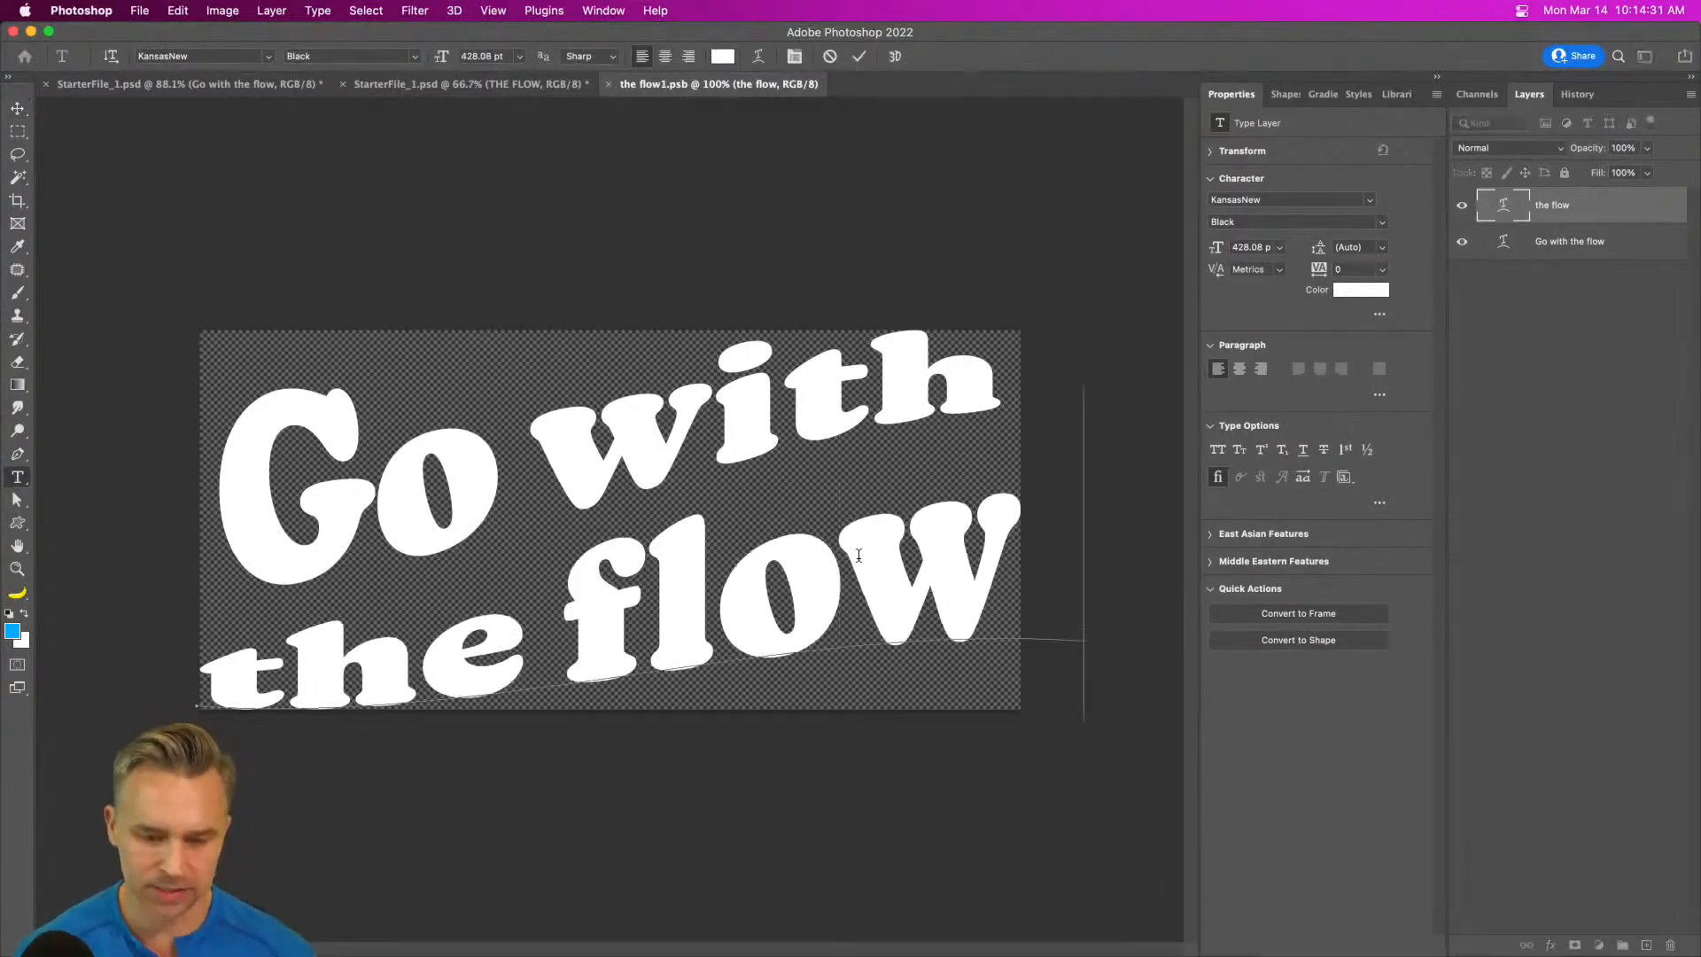
key(BackSpace)
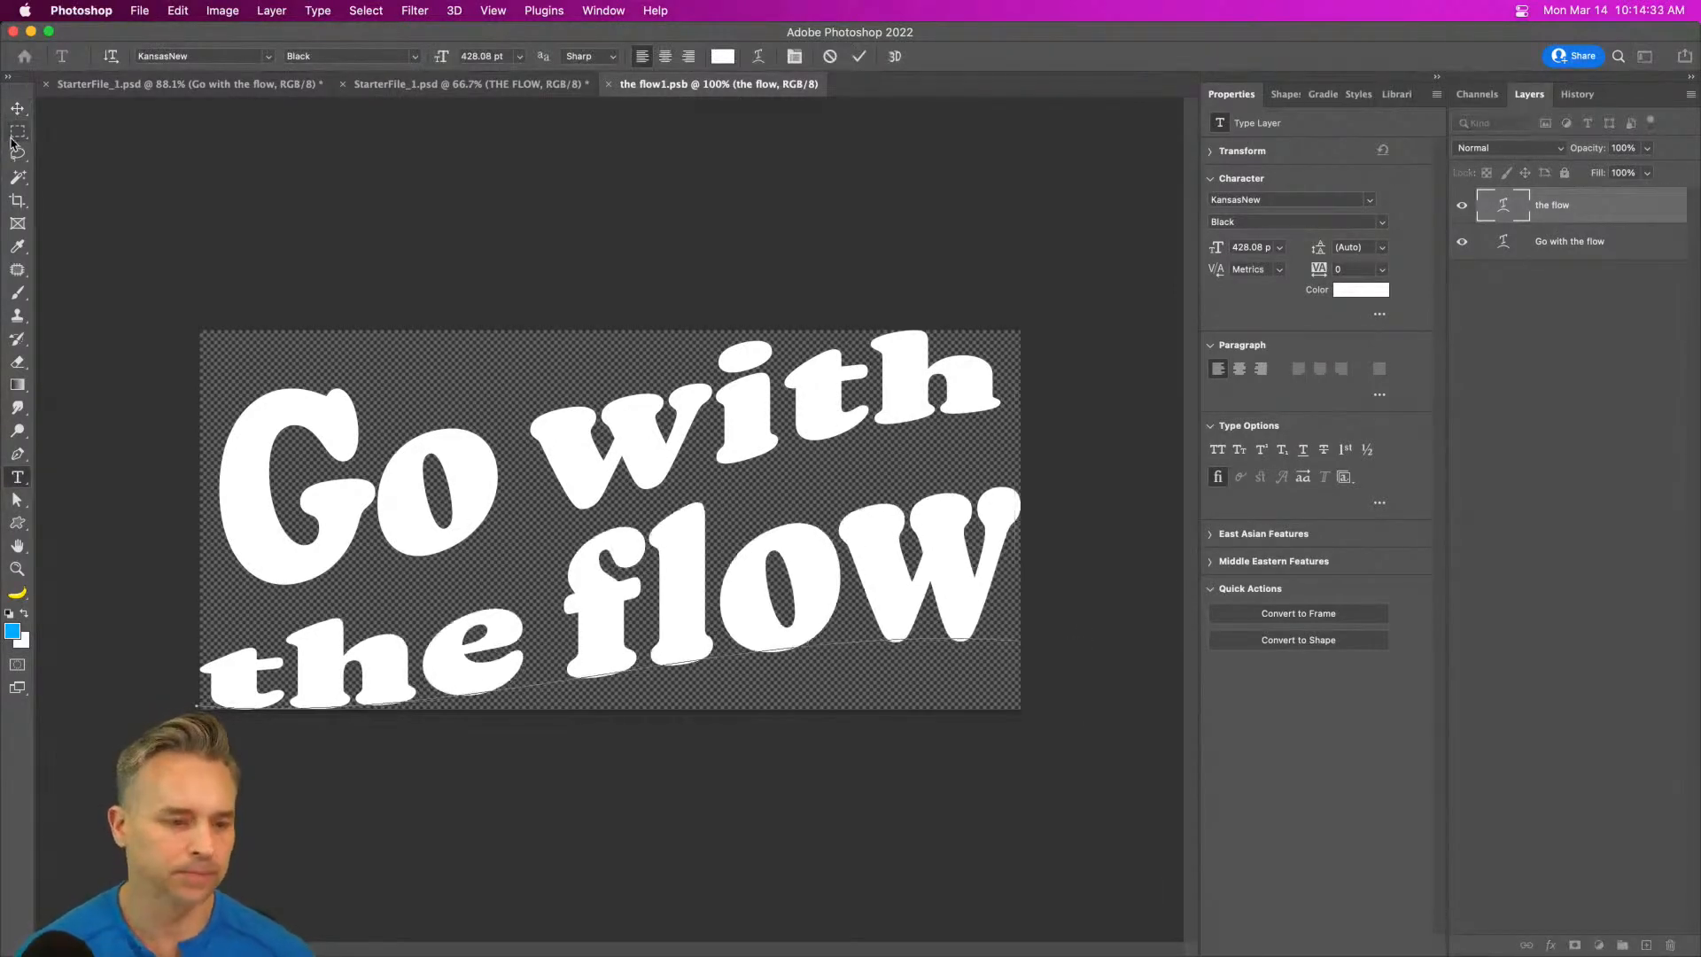
- Commit the text edit, save the Smart Object contents and close their document
click(18, 133)
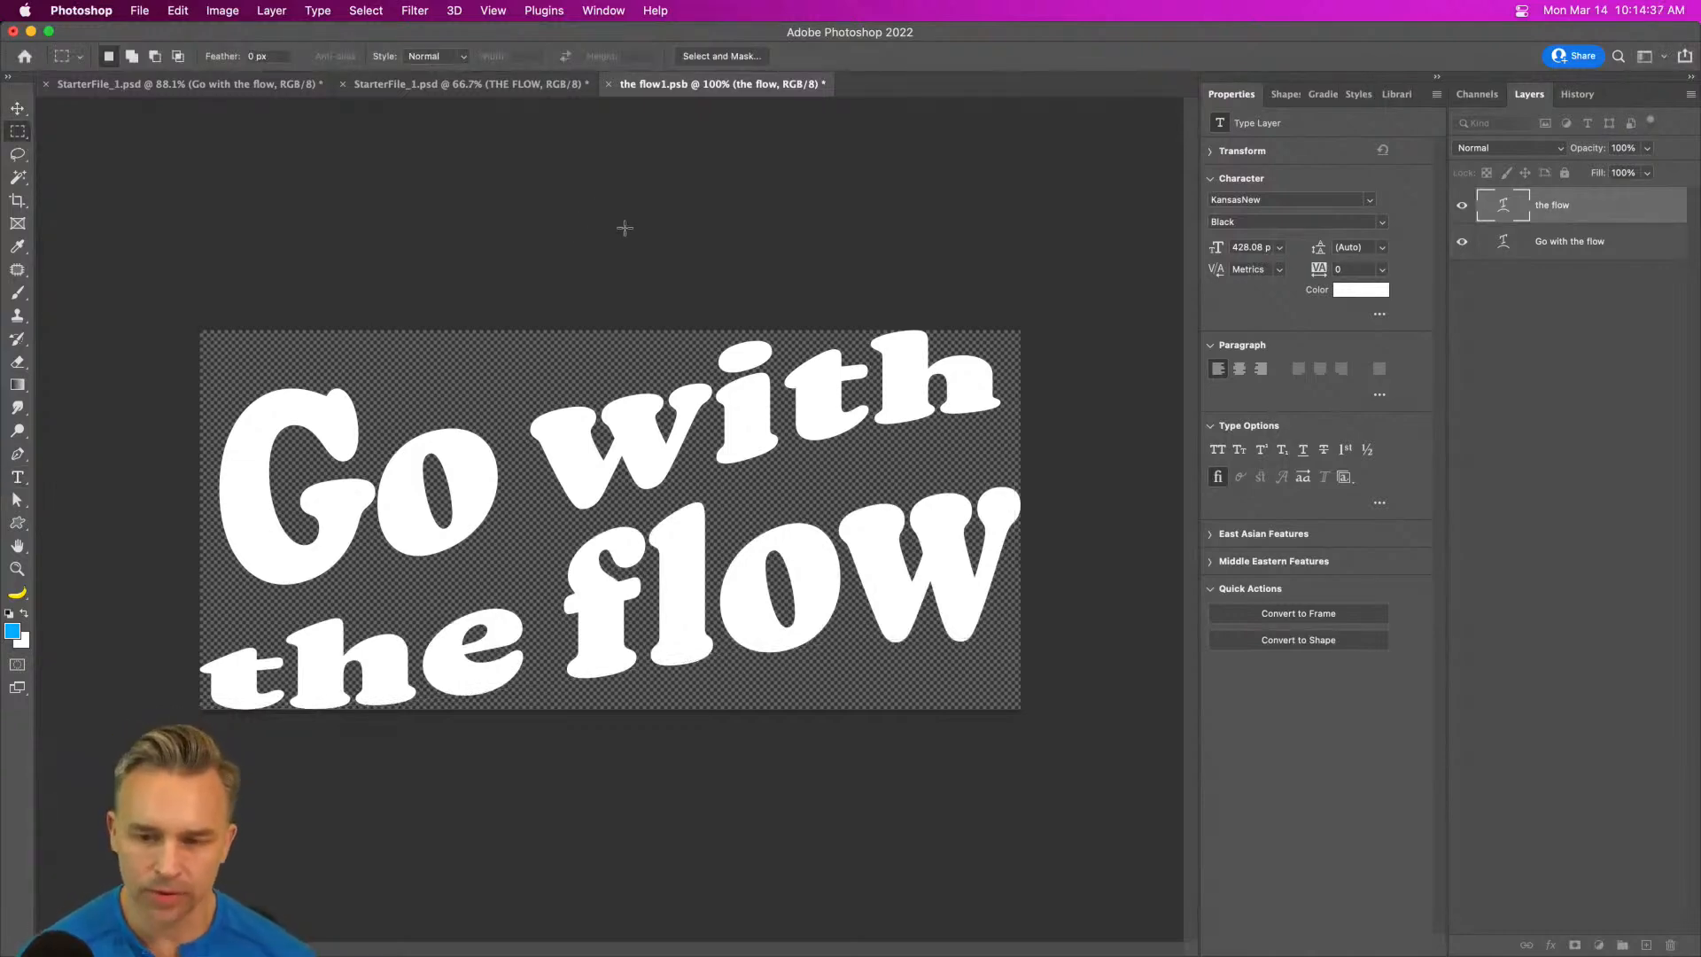
key(super+s)
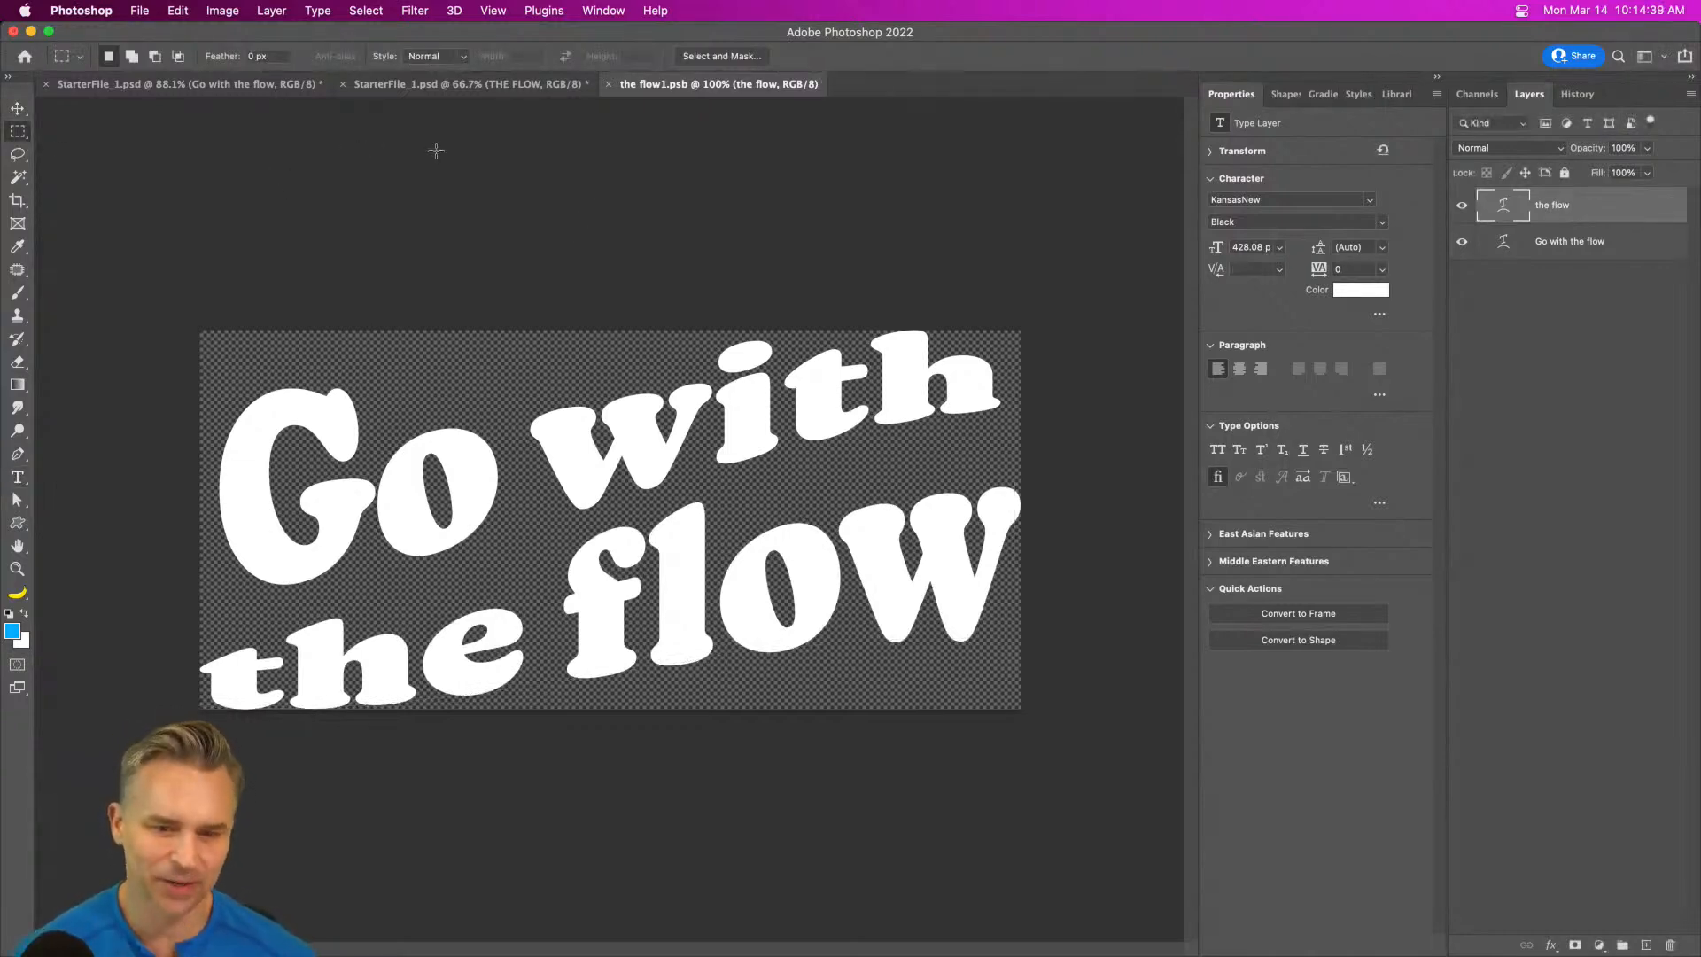
key(super+w)
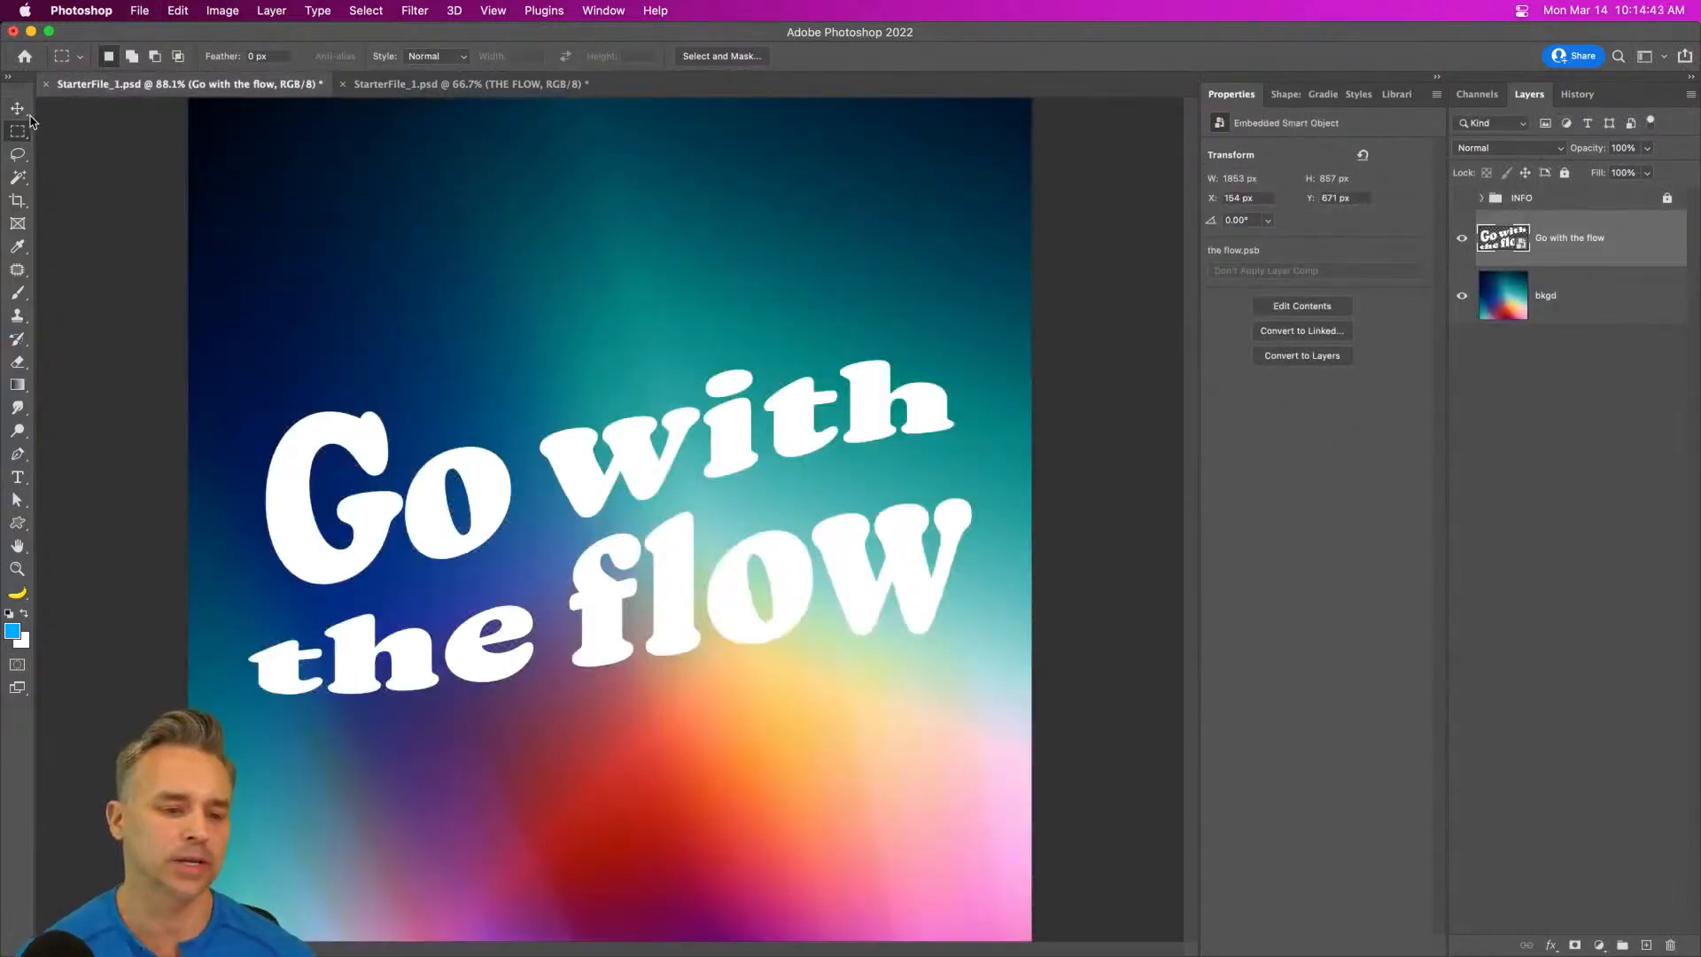
- Start a custom Warp transform on the "Go with the flow" Smart Object and pull the area around "Go" upward
click(17, 107)
click(178, 9)
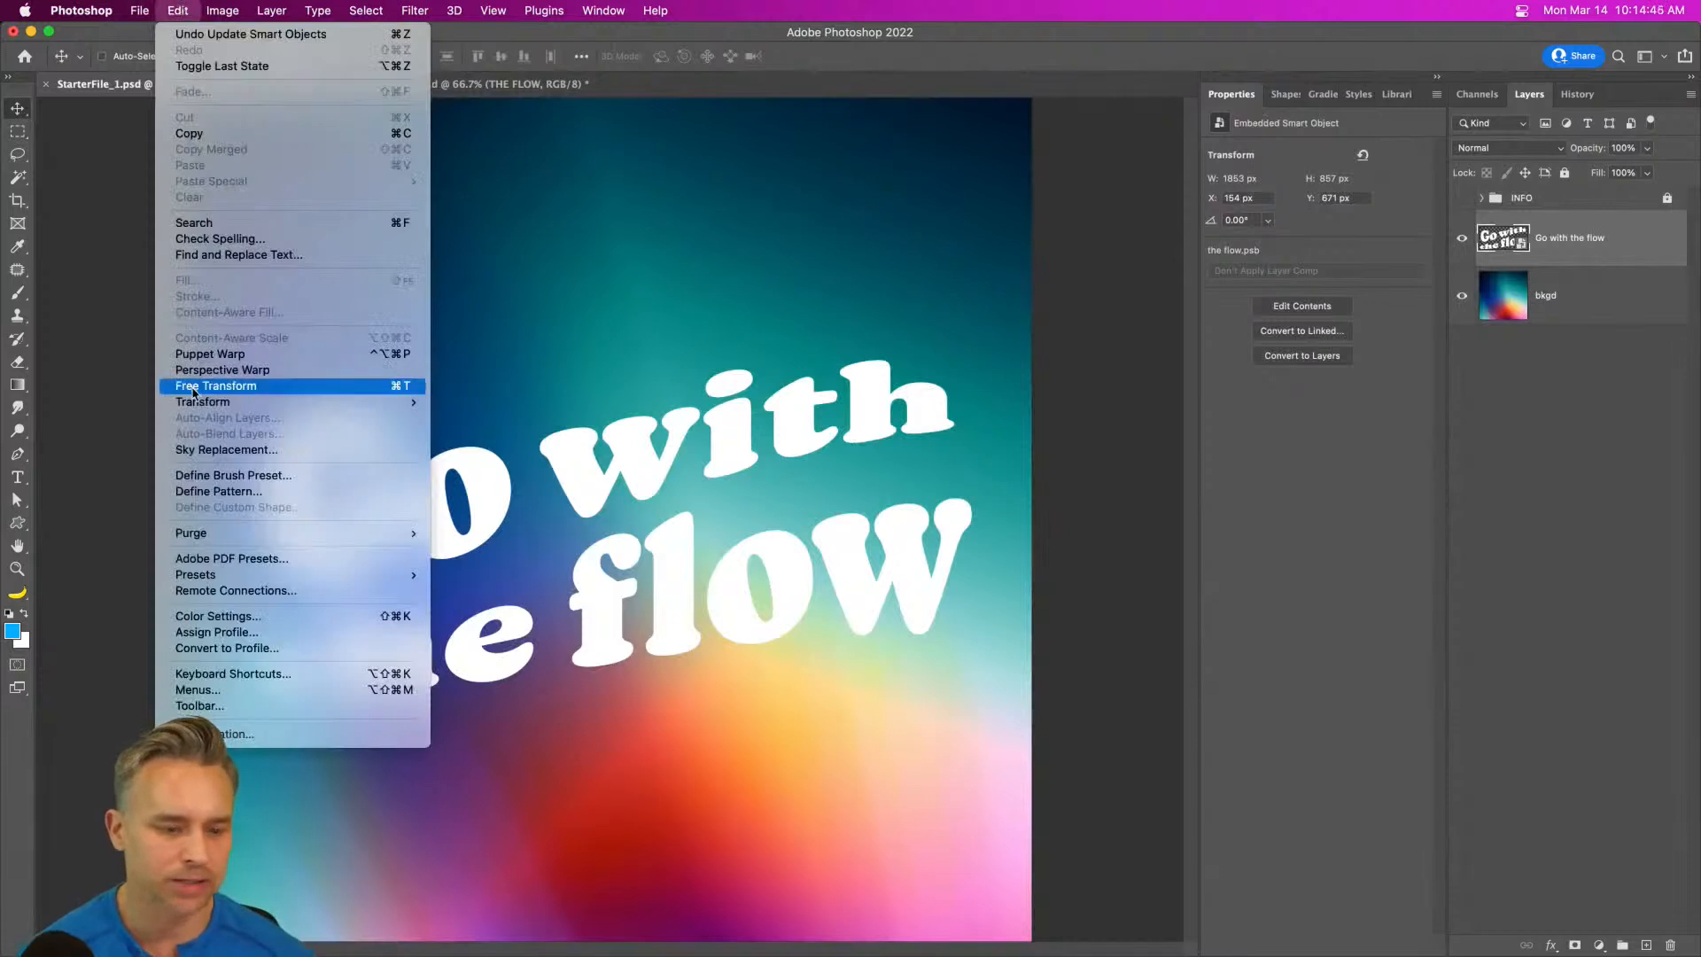
mouse_move(199, 403)
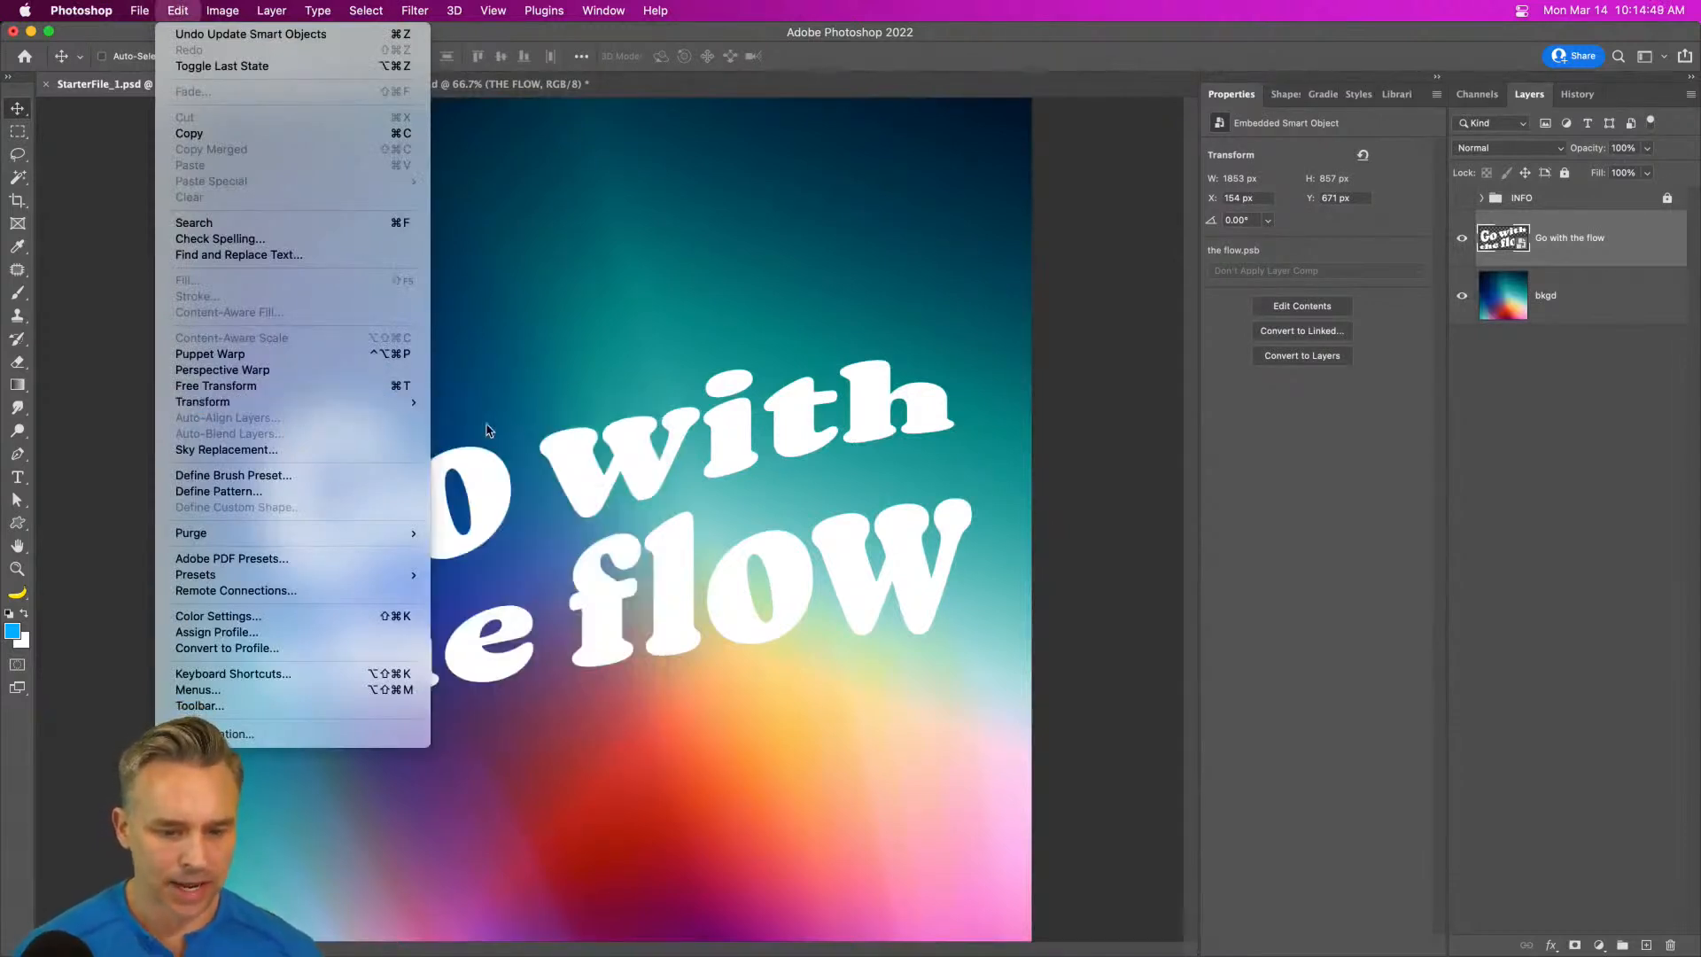
mouse_move(315, 403)
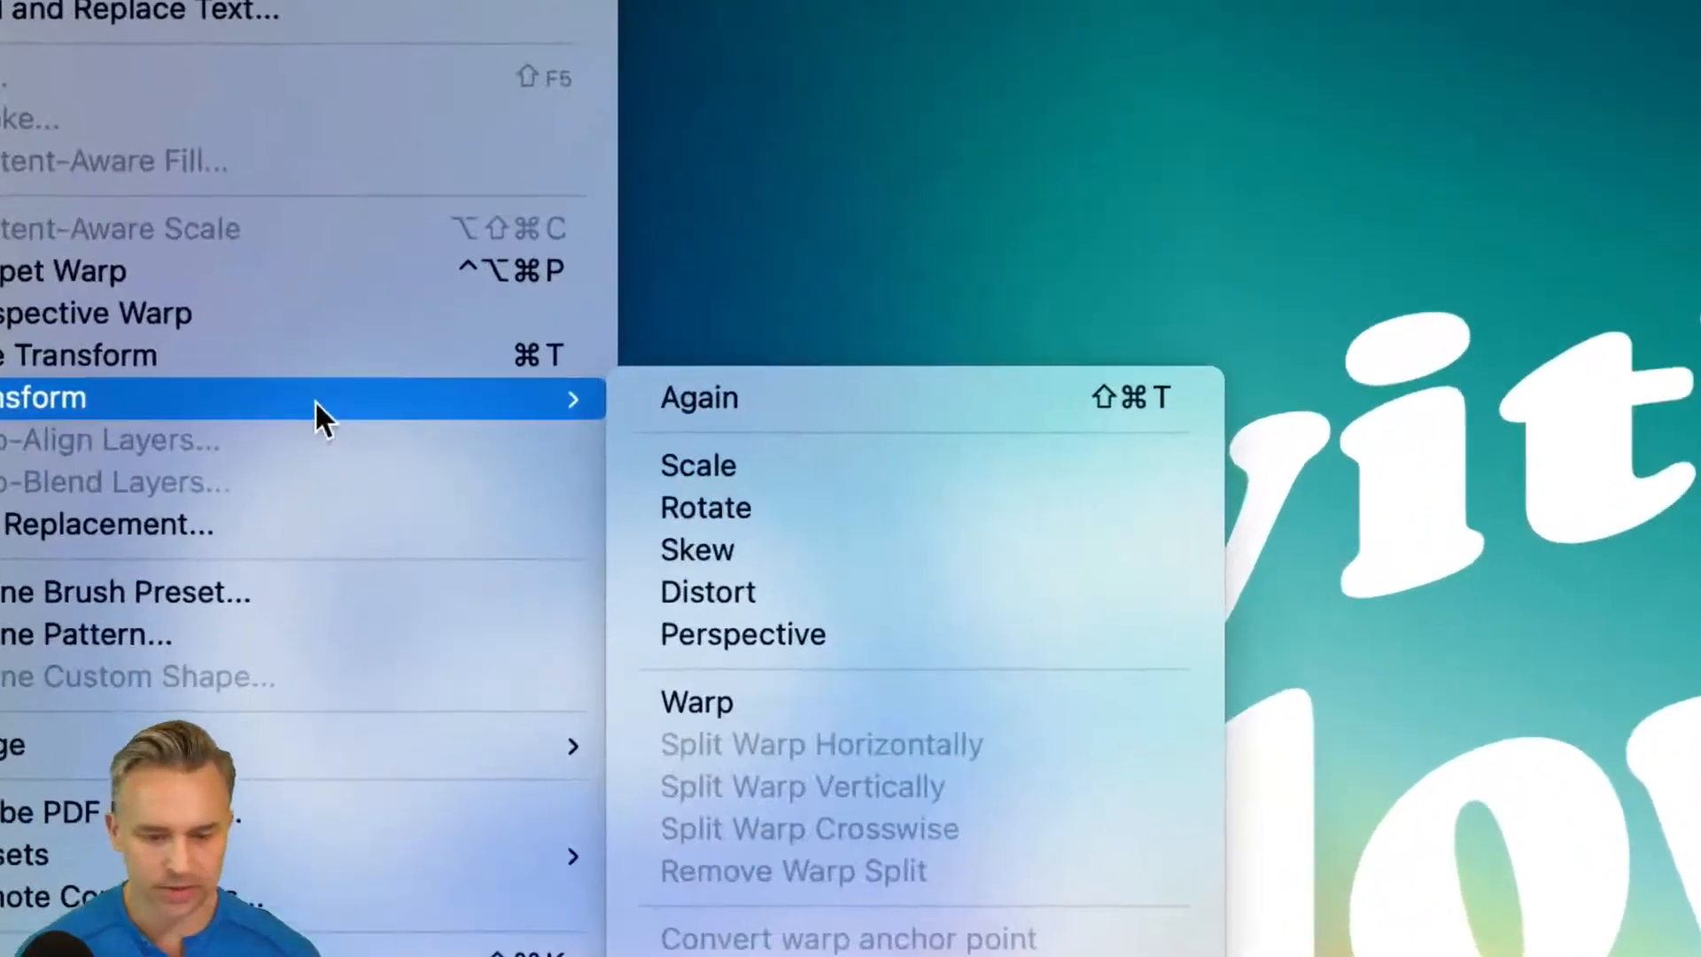
click(950, 698)
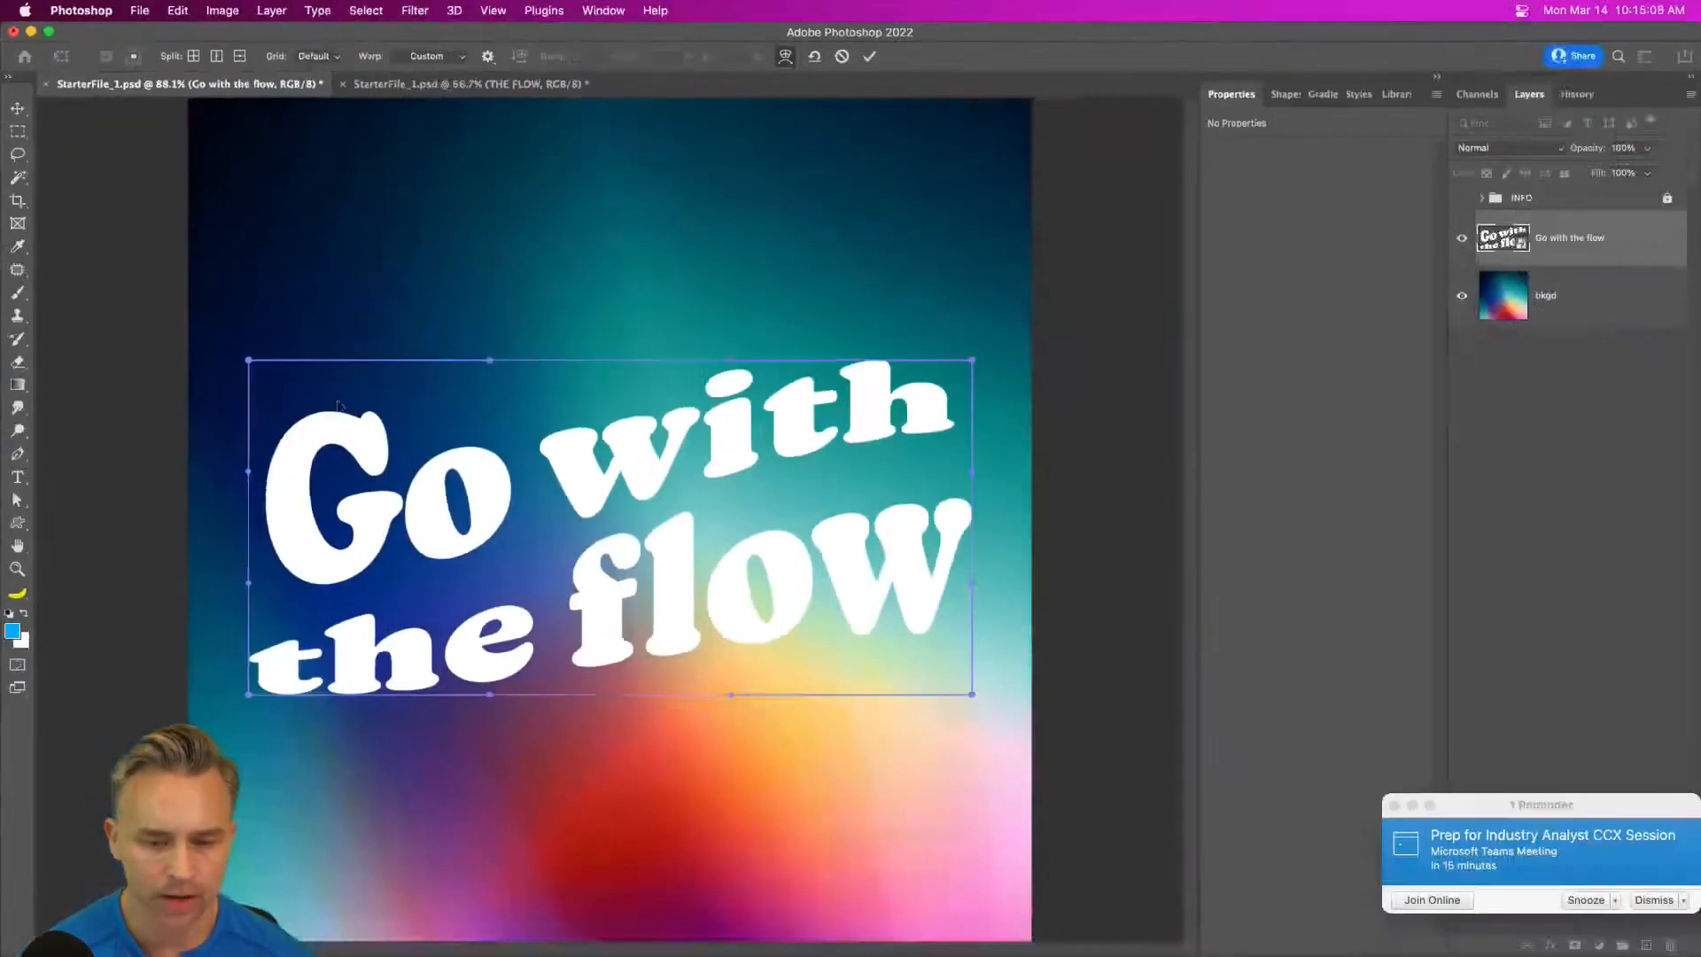
click(1653, 899)
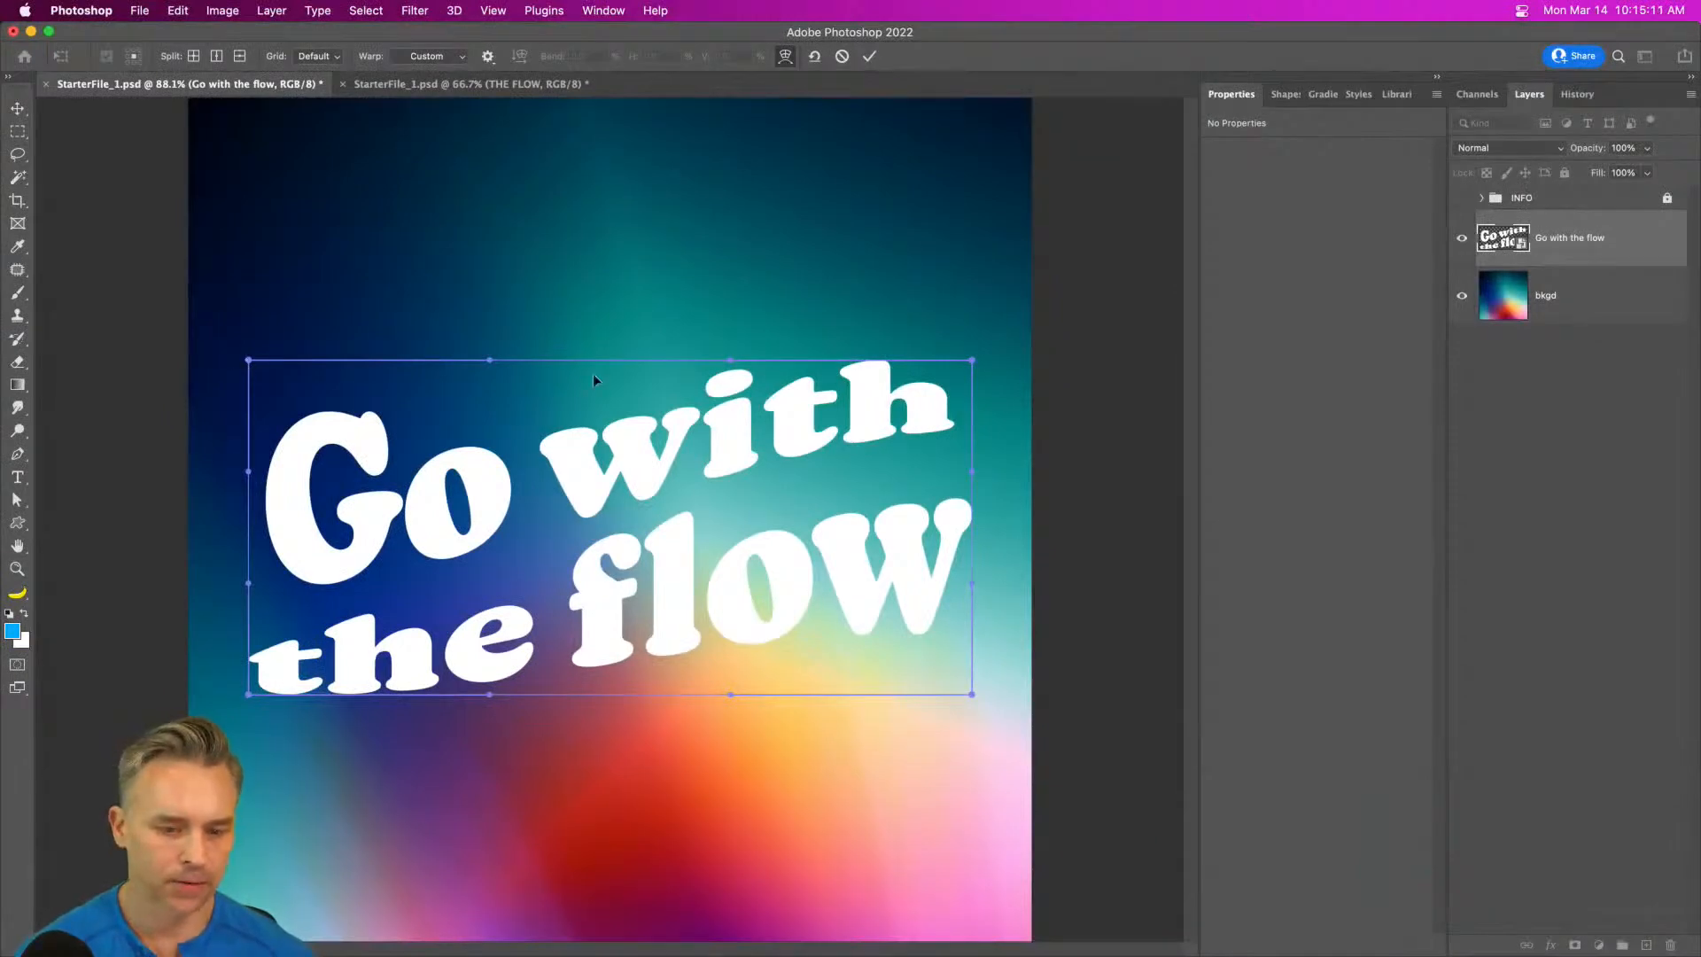
drag(460, 428, 463, 367)
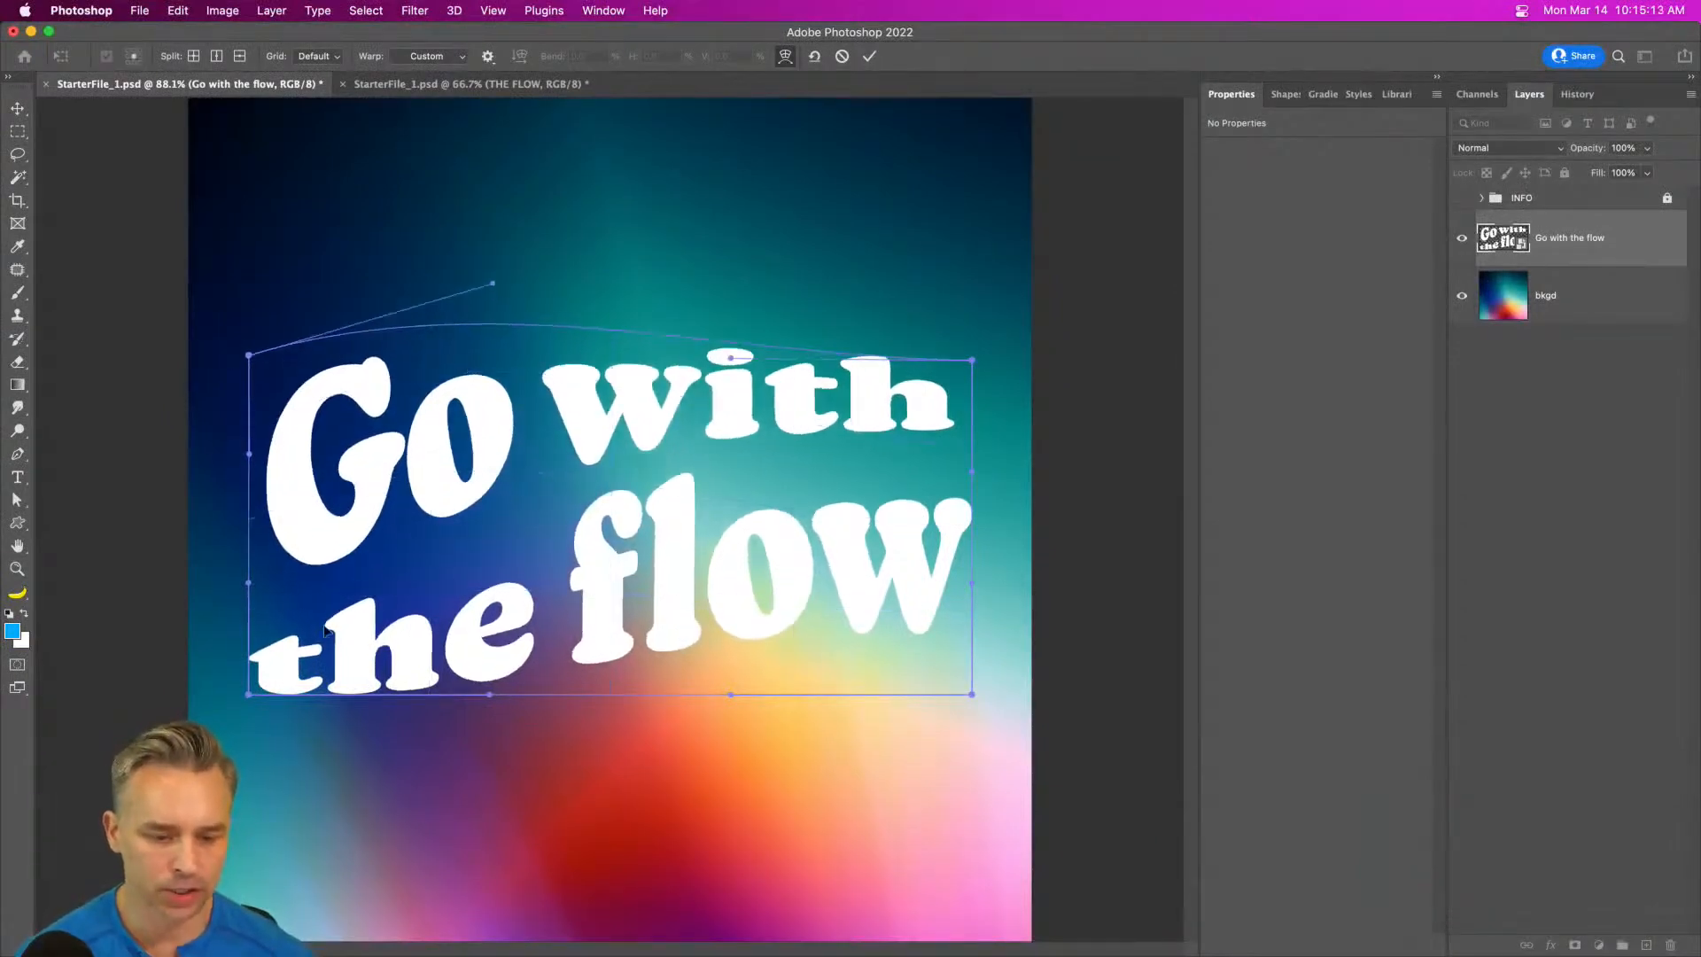
- Pull the warp's lower-right corner well down, raise the right part of its upper edge, and lower the lower-left corner slightly
drag(900, 634, 928, 805)
drag(836, 598, 829, 561)
drag(969, 361, 974, 333)
drag(731, 358, 732, 252)
drag(248, 695, 248, 733)
drag(963, 603, 927, 600)
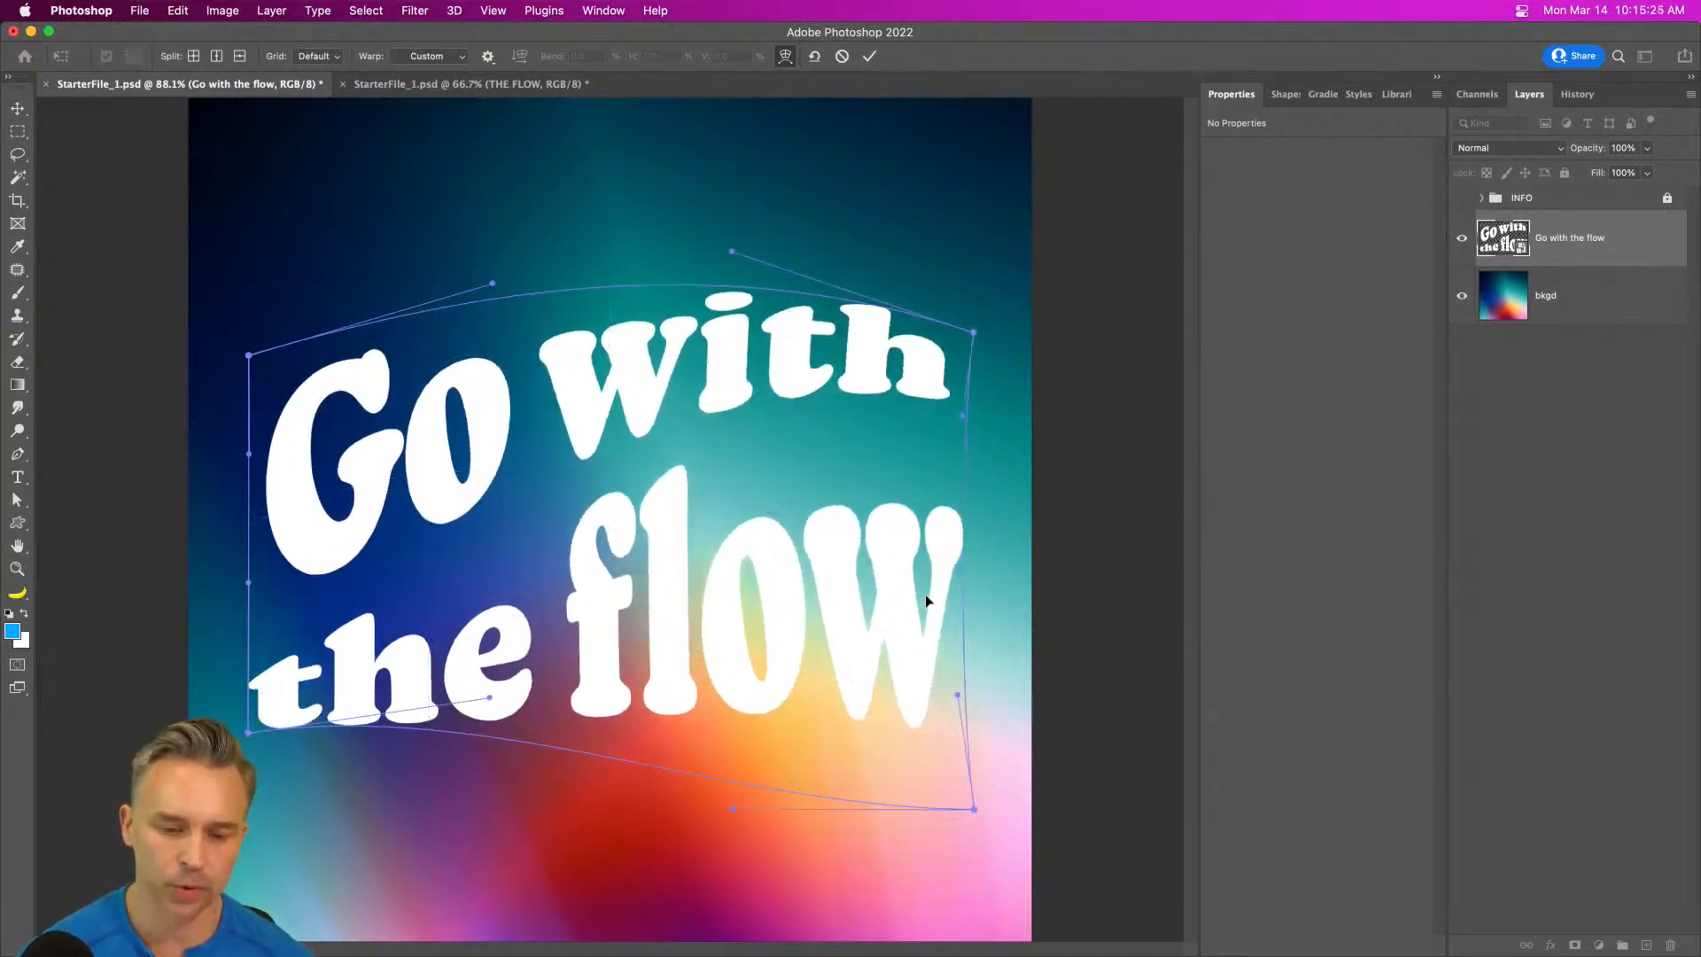
- Bow the warp's sides outward, shift its lower-left corner down and inward, raise "the" slightly, and commit the warp
drag(414, 429, 383, 472)
drag(871, 562, 891, 583)
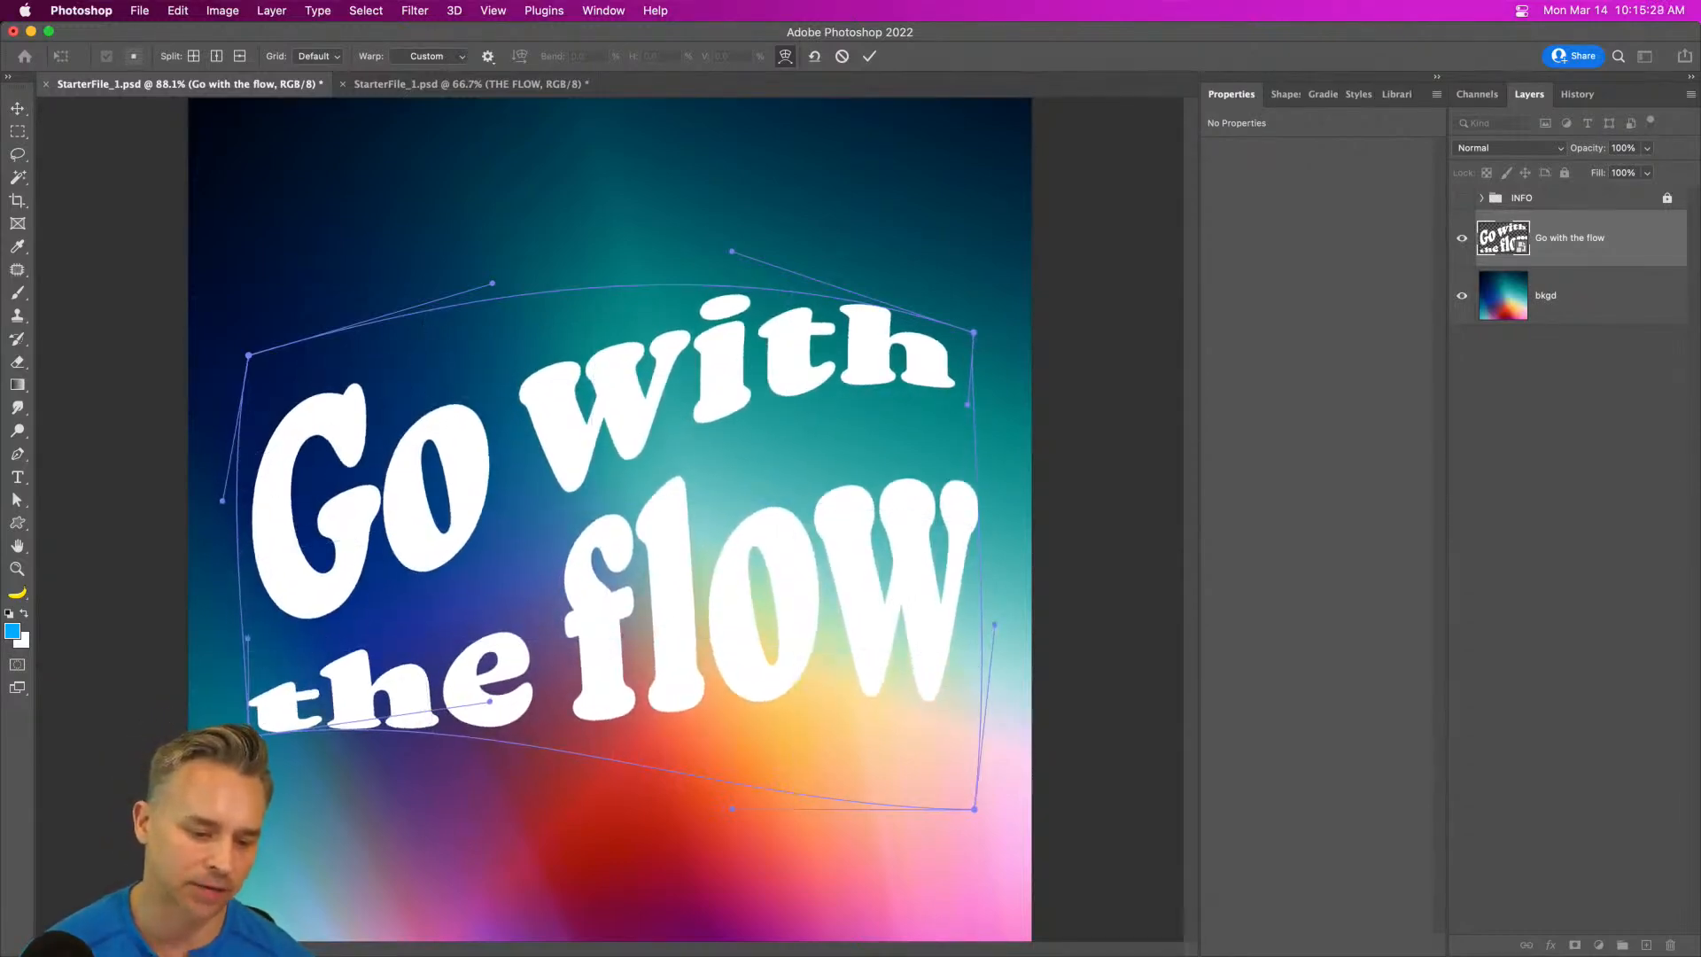
drag(254, 734, 283, 792)
drag(444, 659, 439, 625)
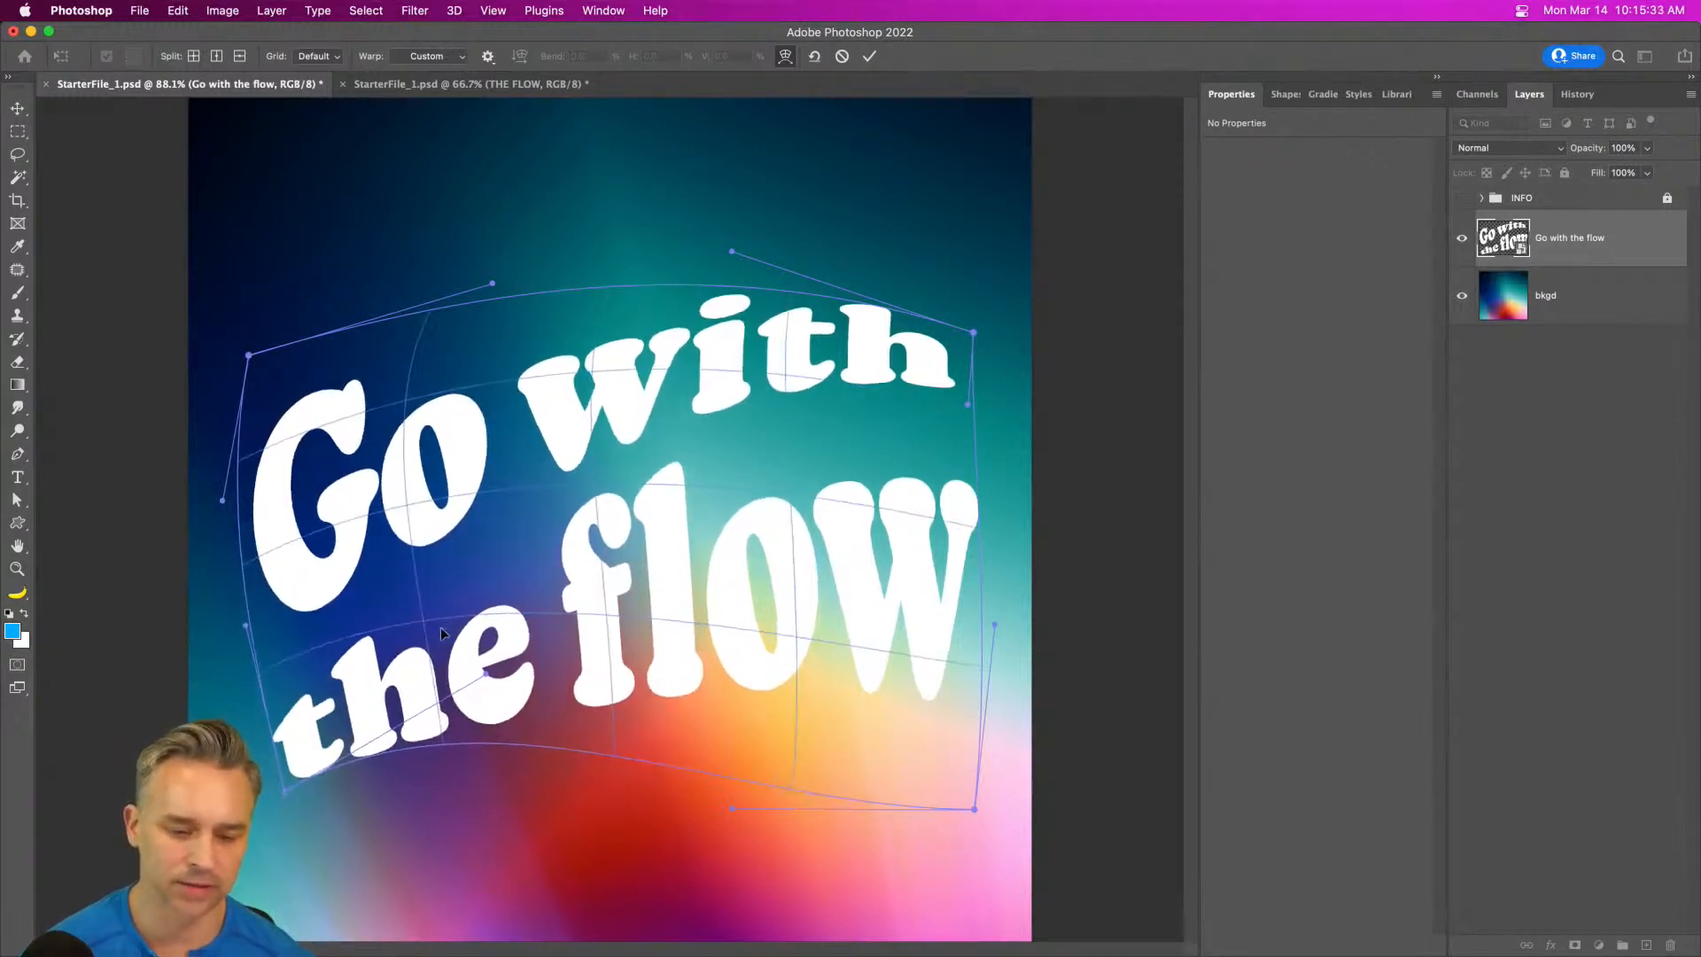
key(Return)
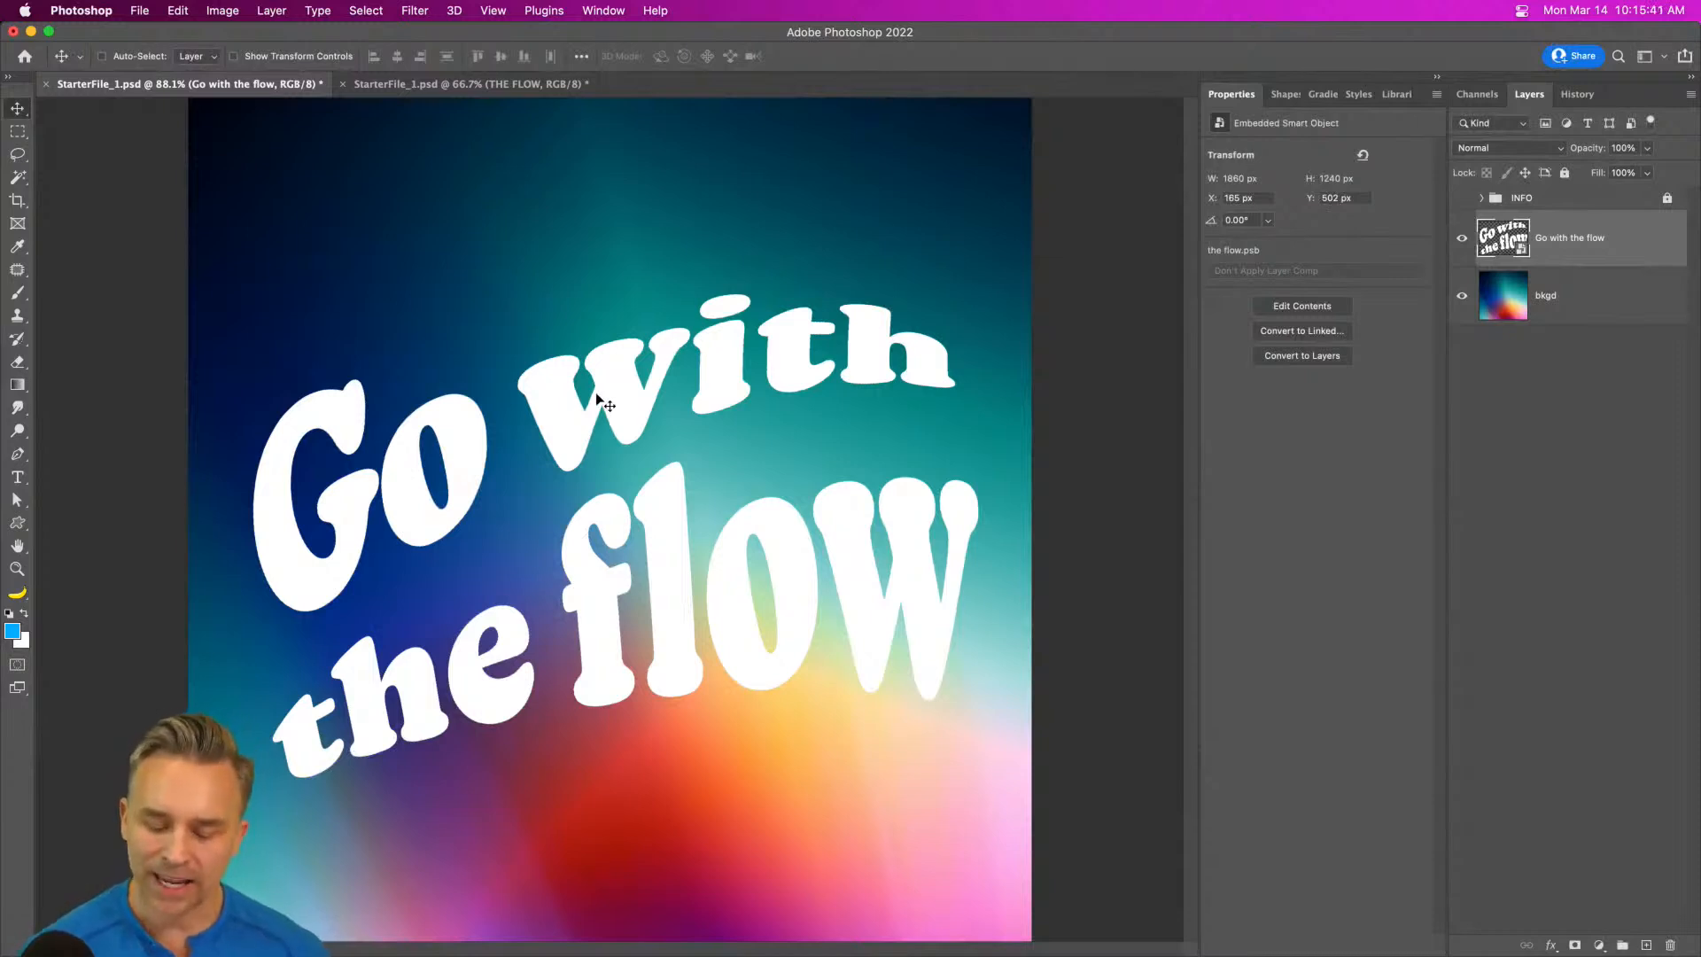
- Reopen the Smart Object's warp through Free Transform to check that its handles remain editable, and leave it as is
key(super+t)
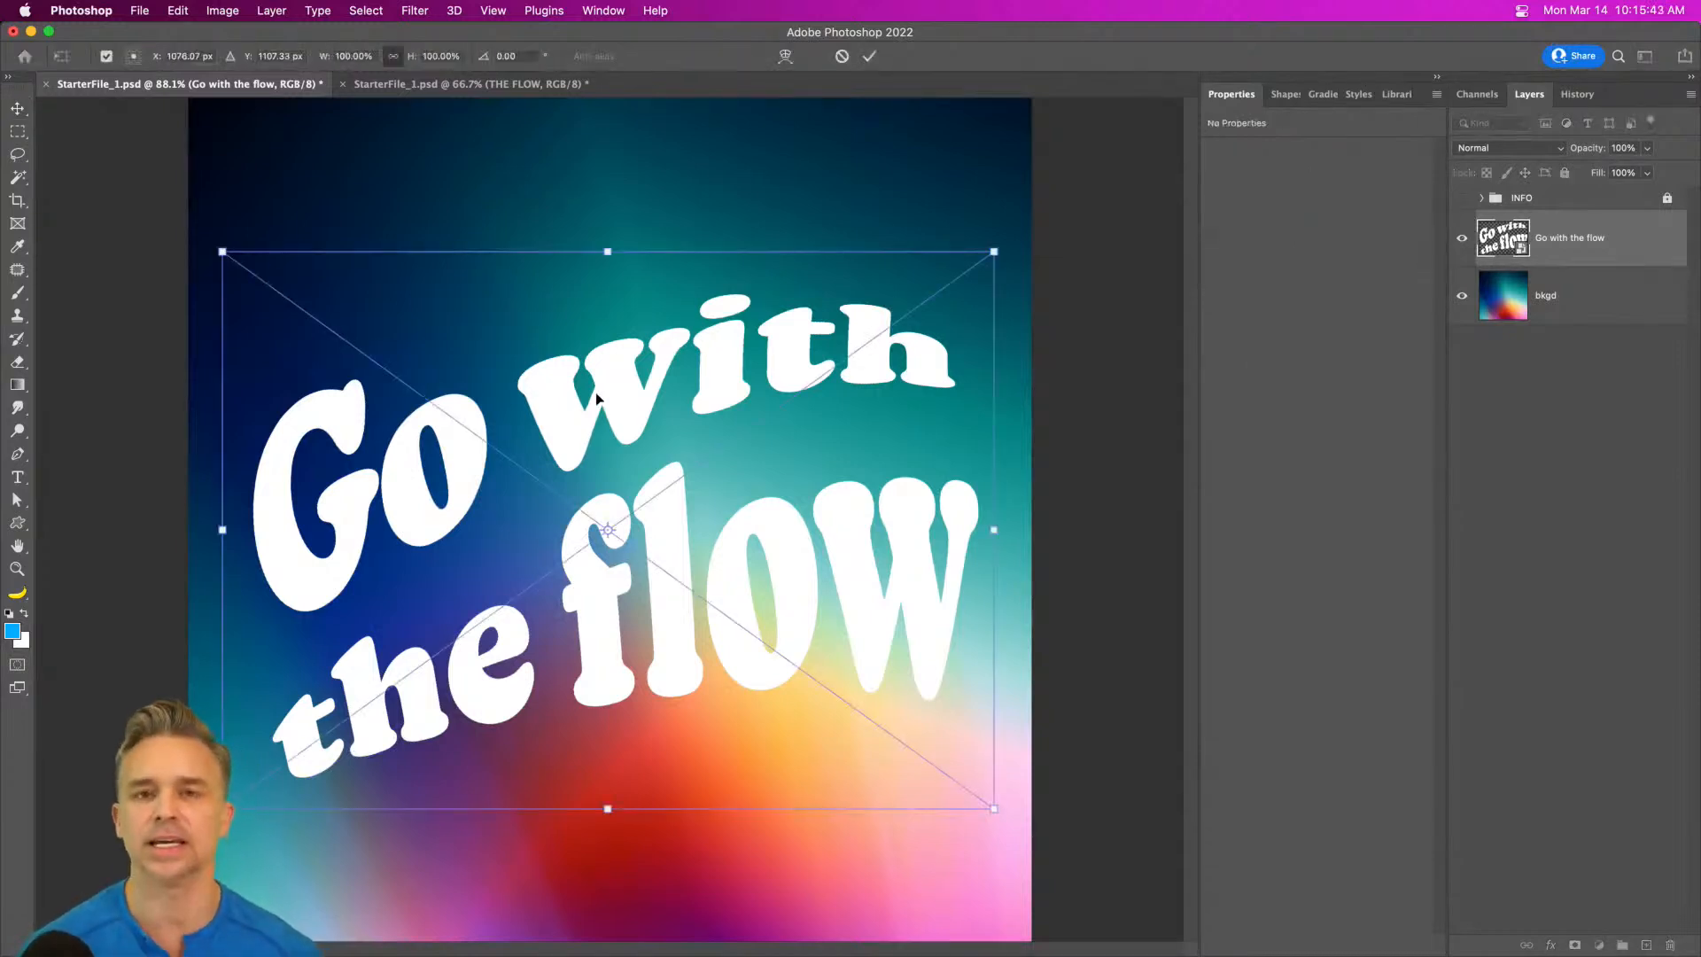
right_click(611, 389)
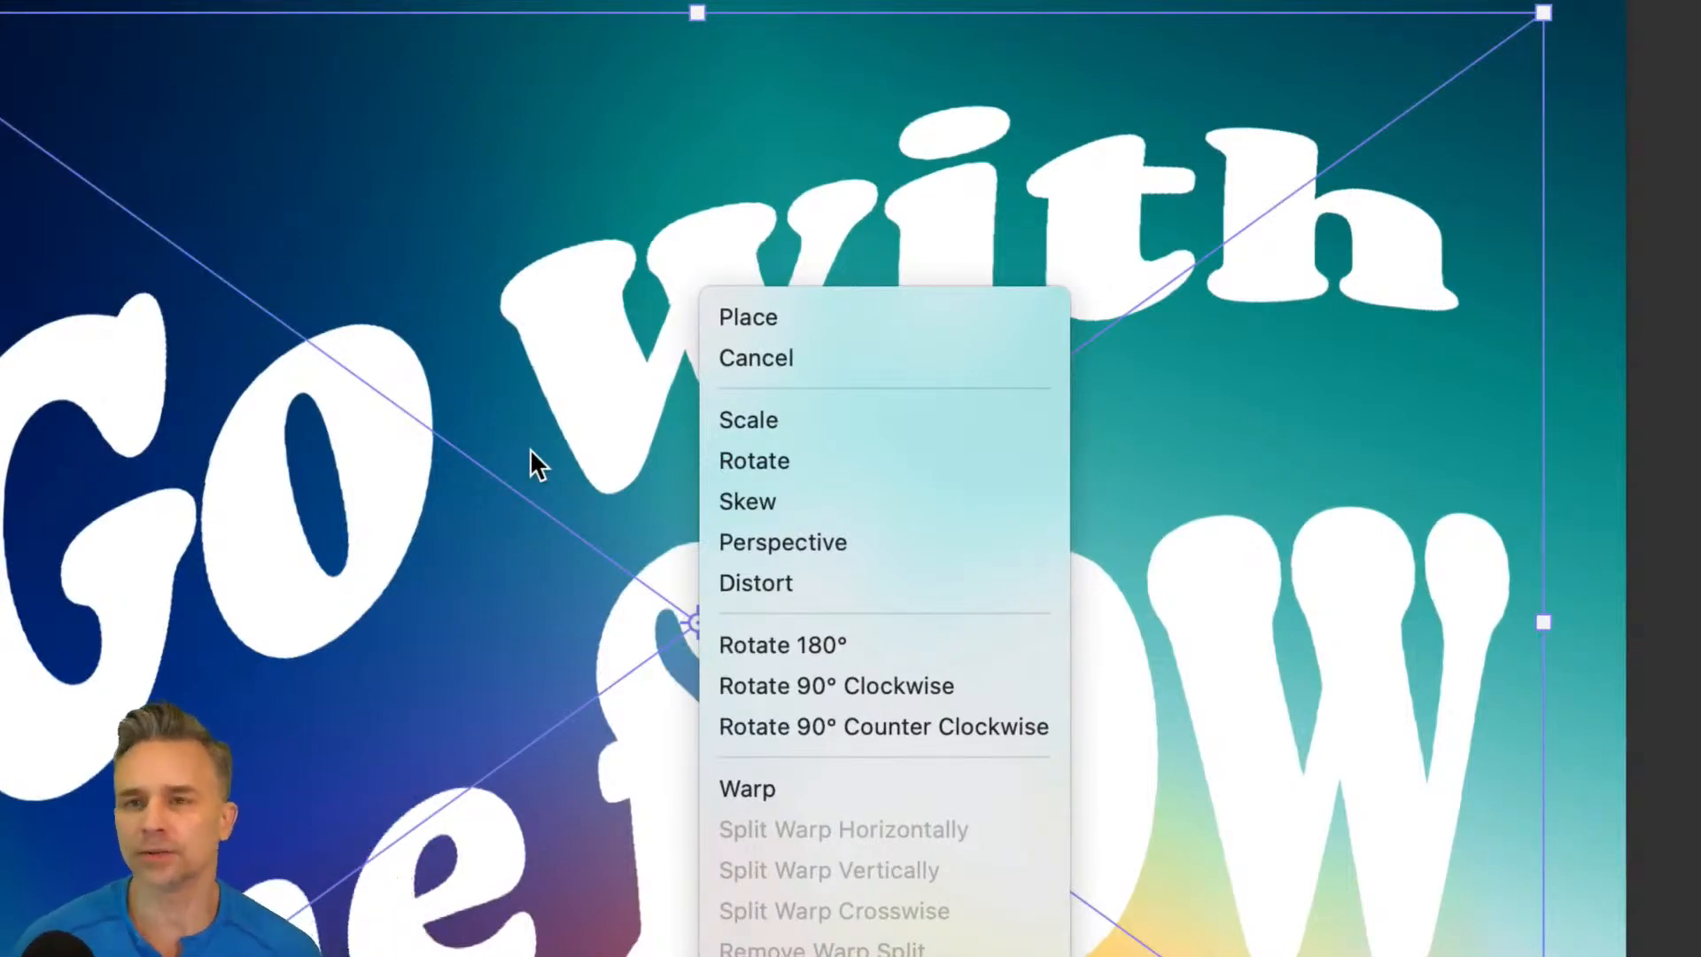
click(856, 782)
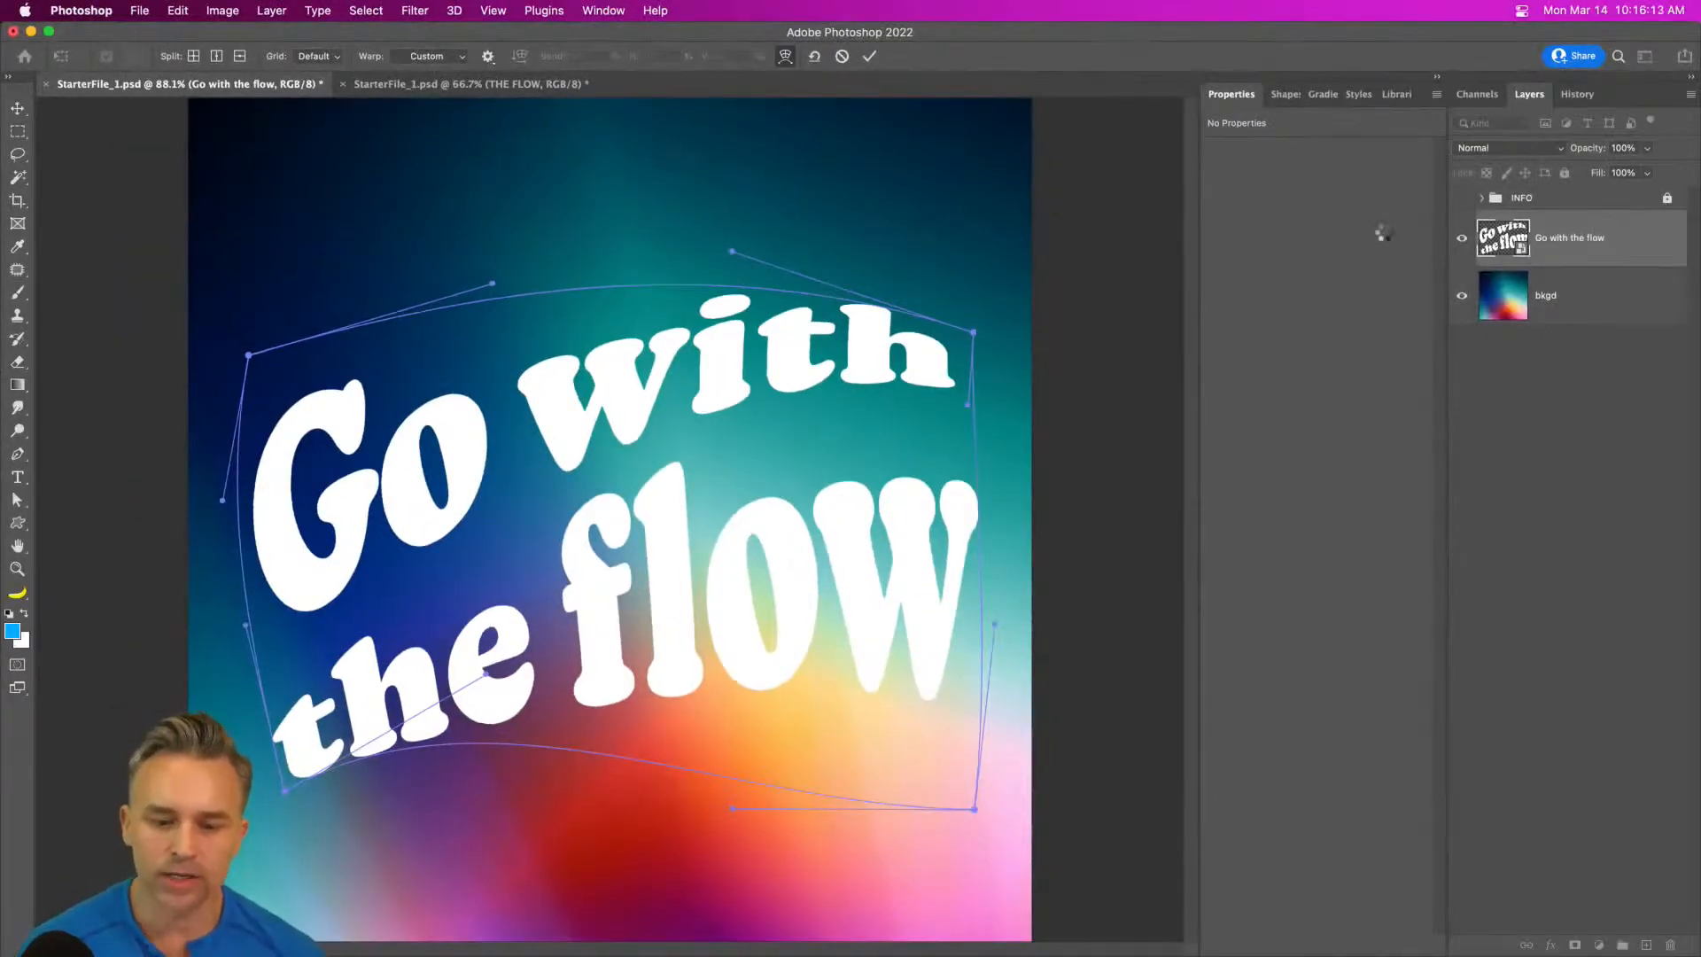
key(Return)
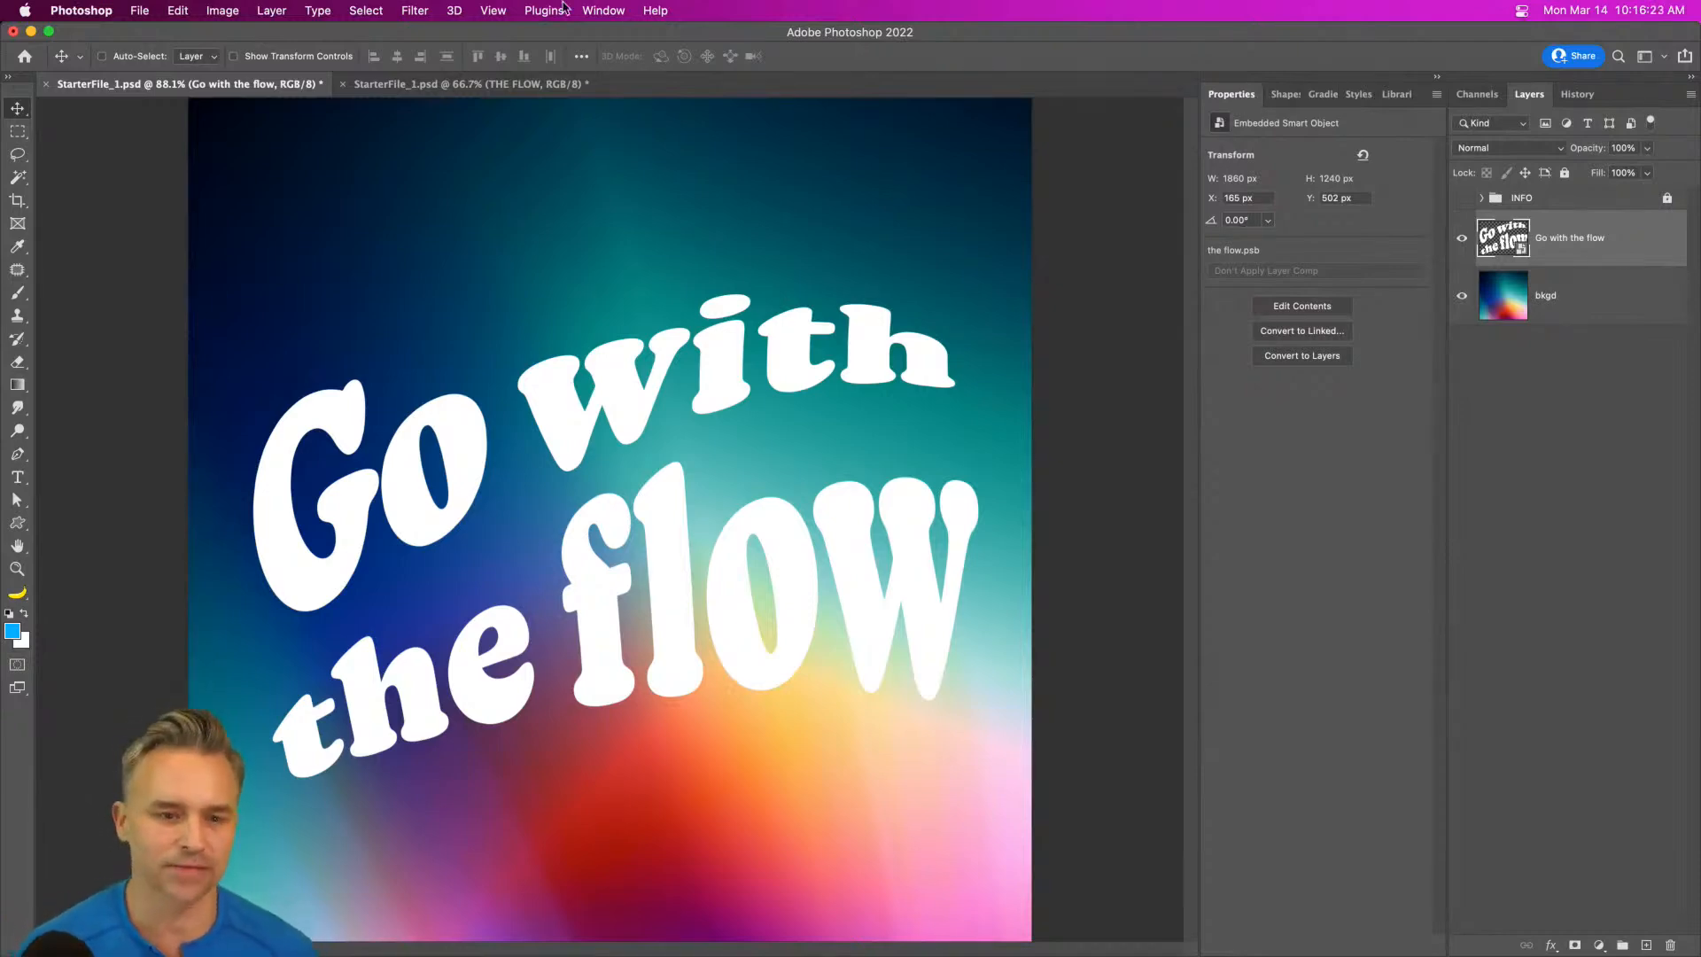
- Open the Liquify filter on the Smart Object and push the upper parts of "Go" upward with a Forward Warp brush of size 600
click(413, 10)
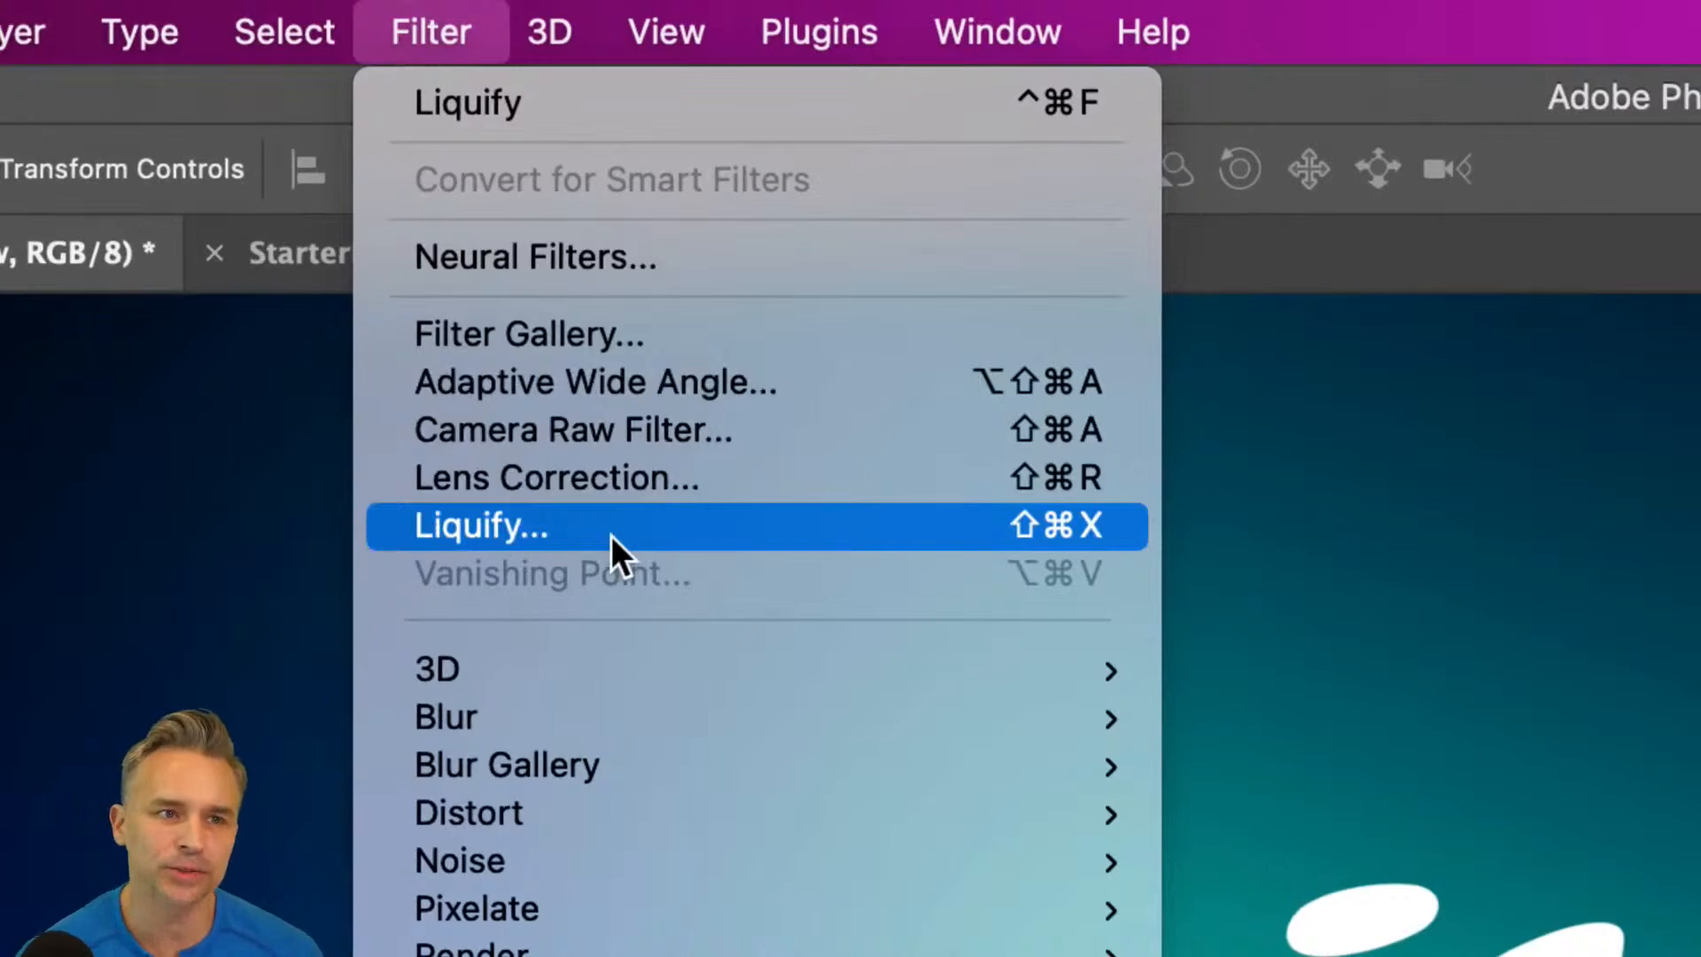
click(610, 535)
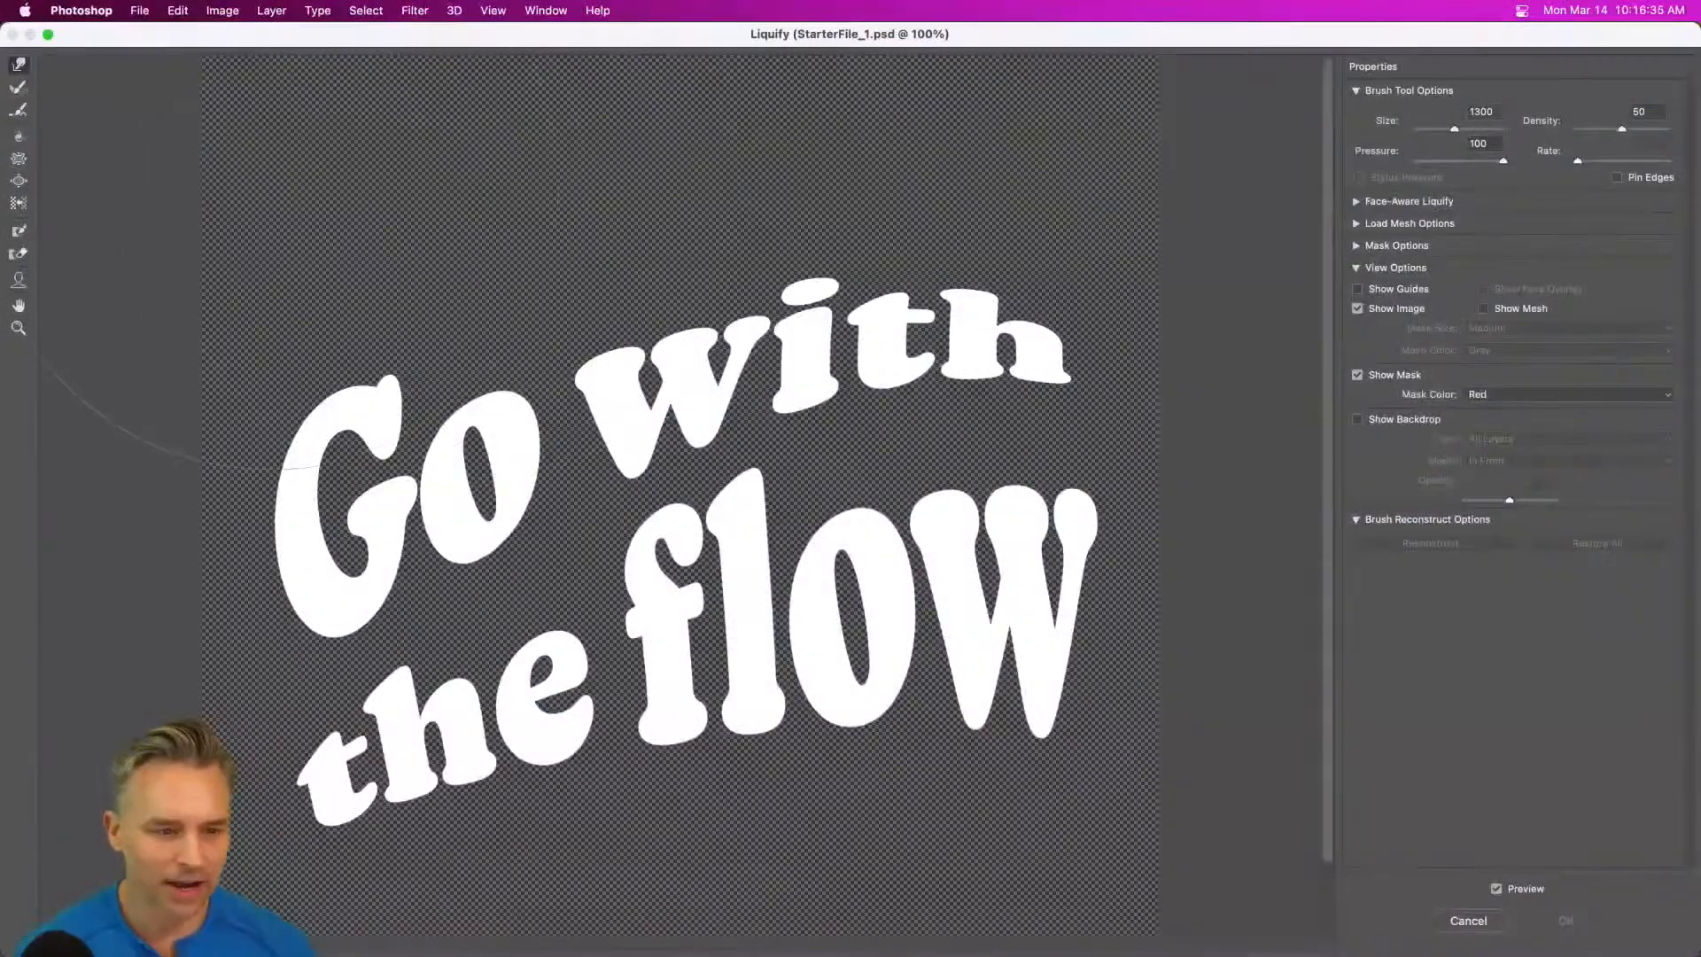
key(bracketleft)
key(bracketleft)
key(bracketleft)
key(bracketleft)
key(bracketleft)
key(bracketleft)
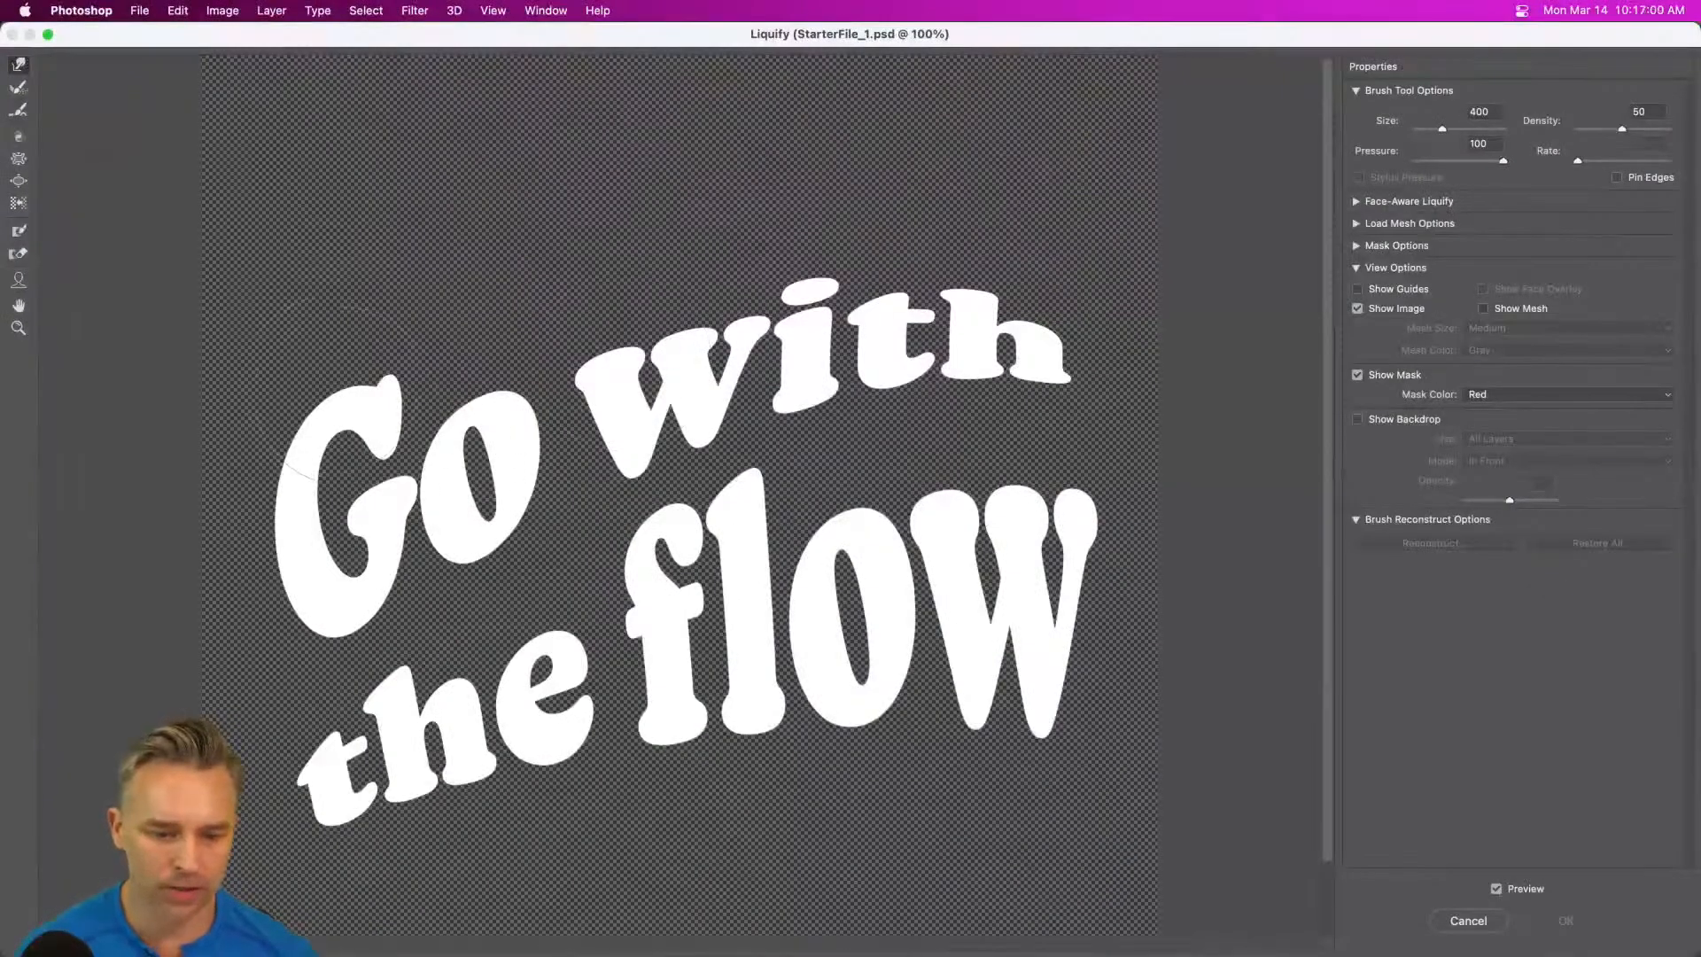
key(bracketright)
key(bracketright)
key(bracketright)
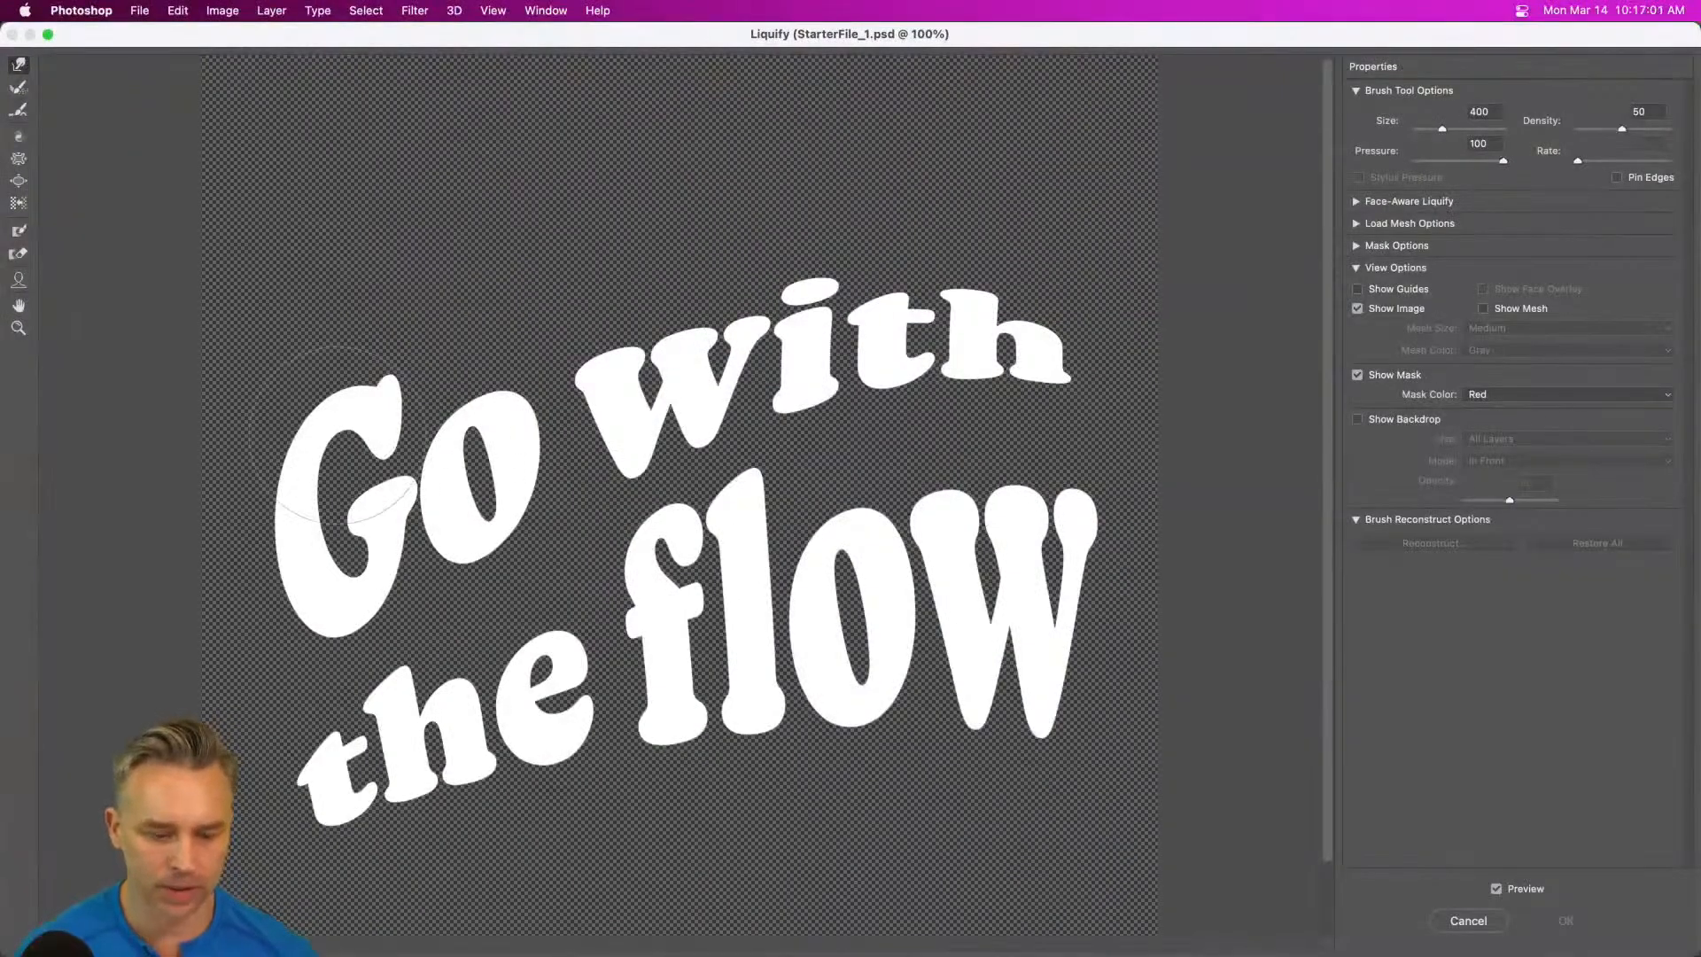
key(bracketleft)
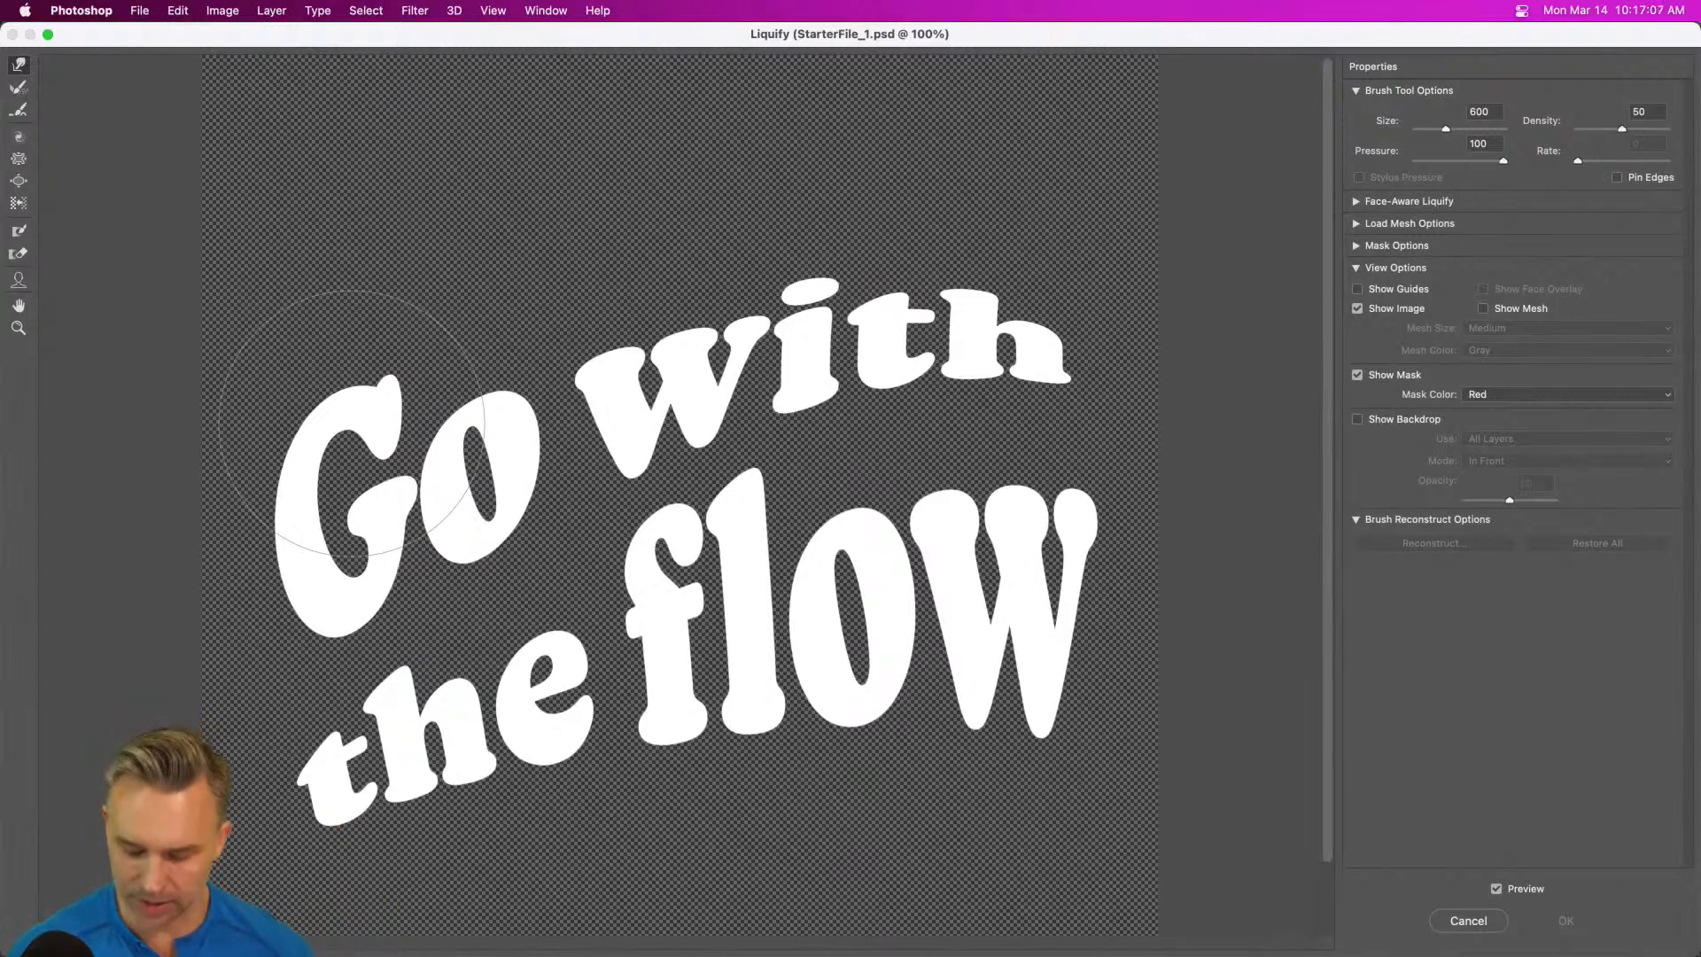
key(bracketleft)
key(bracketleft)
key(bracketright)
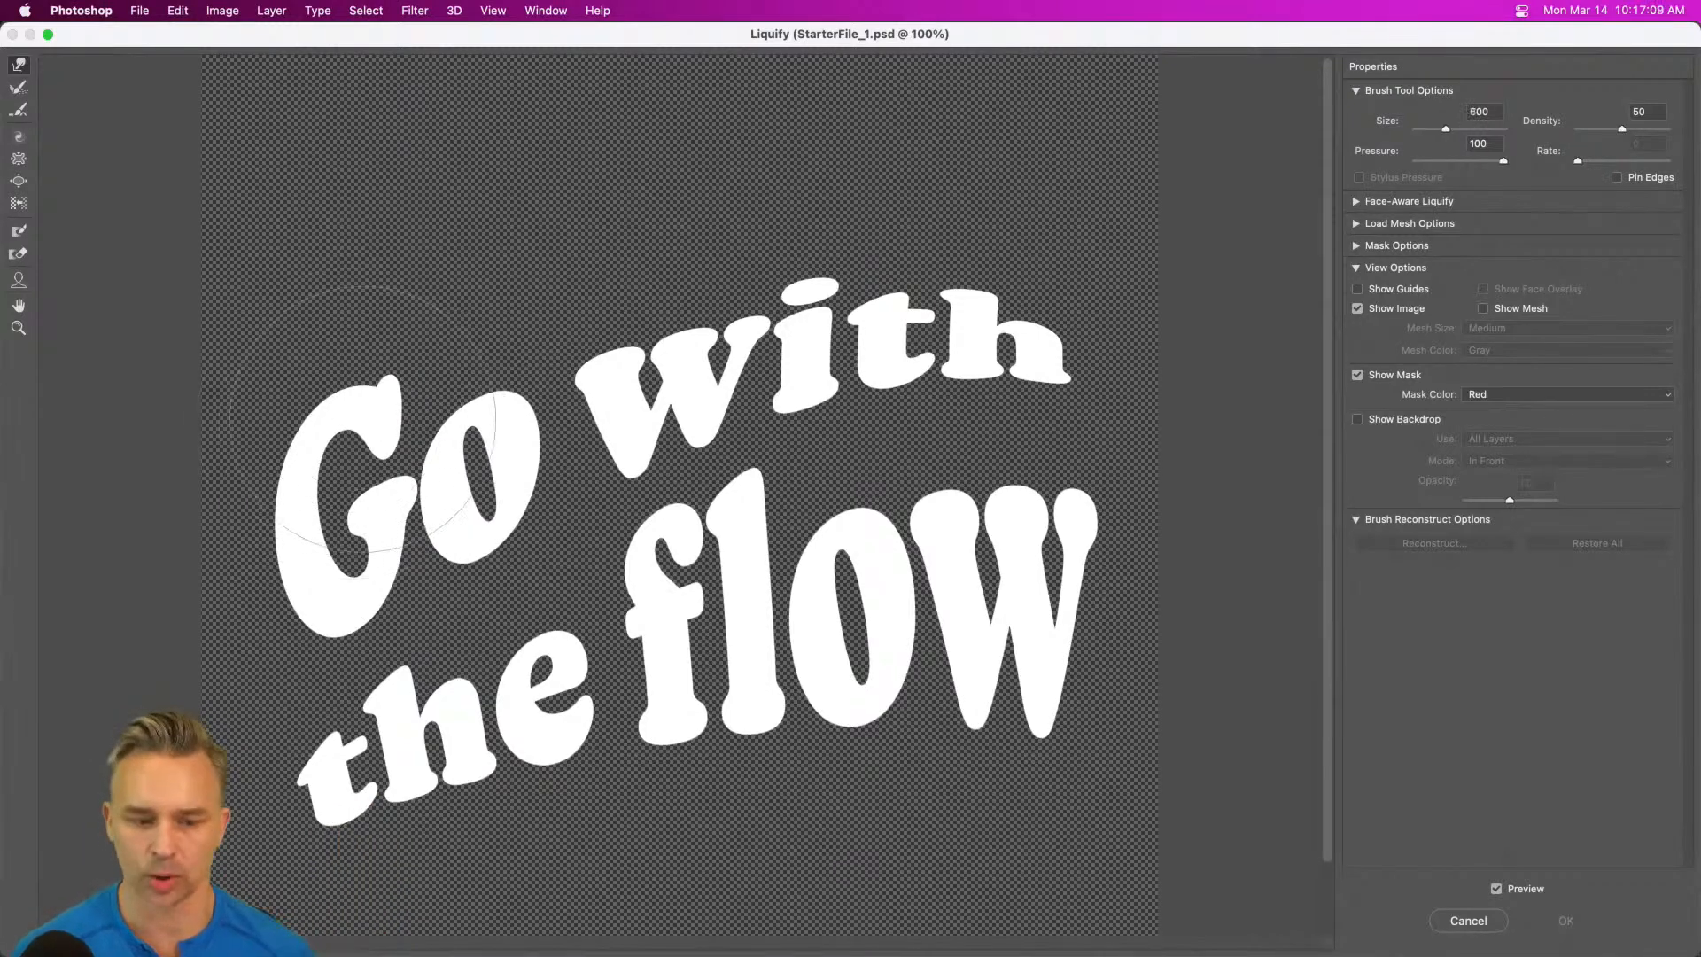
key(bracketright)
mouse_move(363, 416)
mouse_down()
mouse_move(365, 372)
mouse_move(449, 372)
mouse_move(469, 397)
mouse_up()
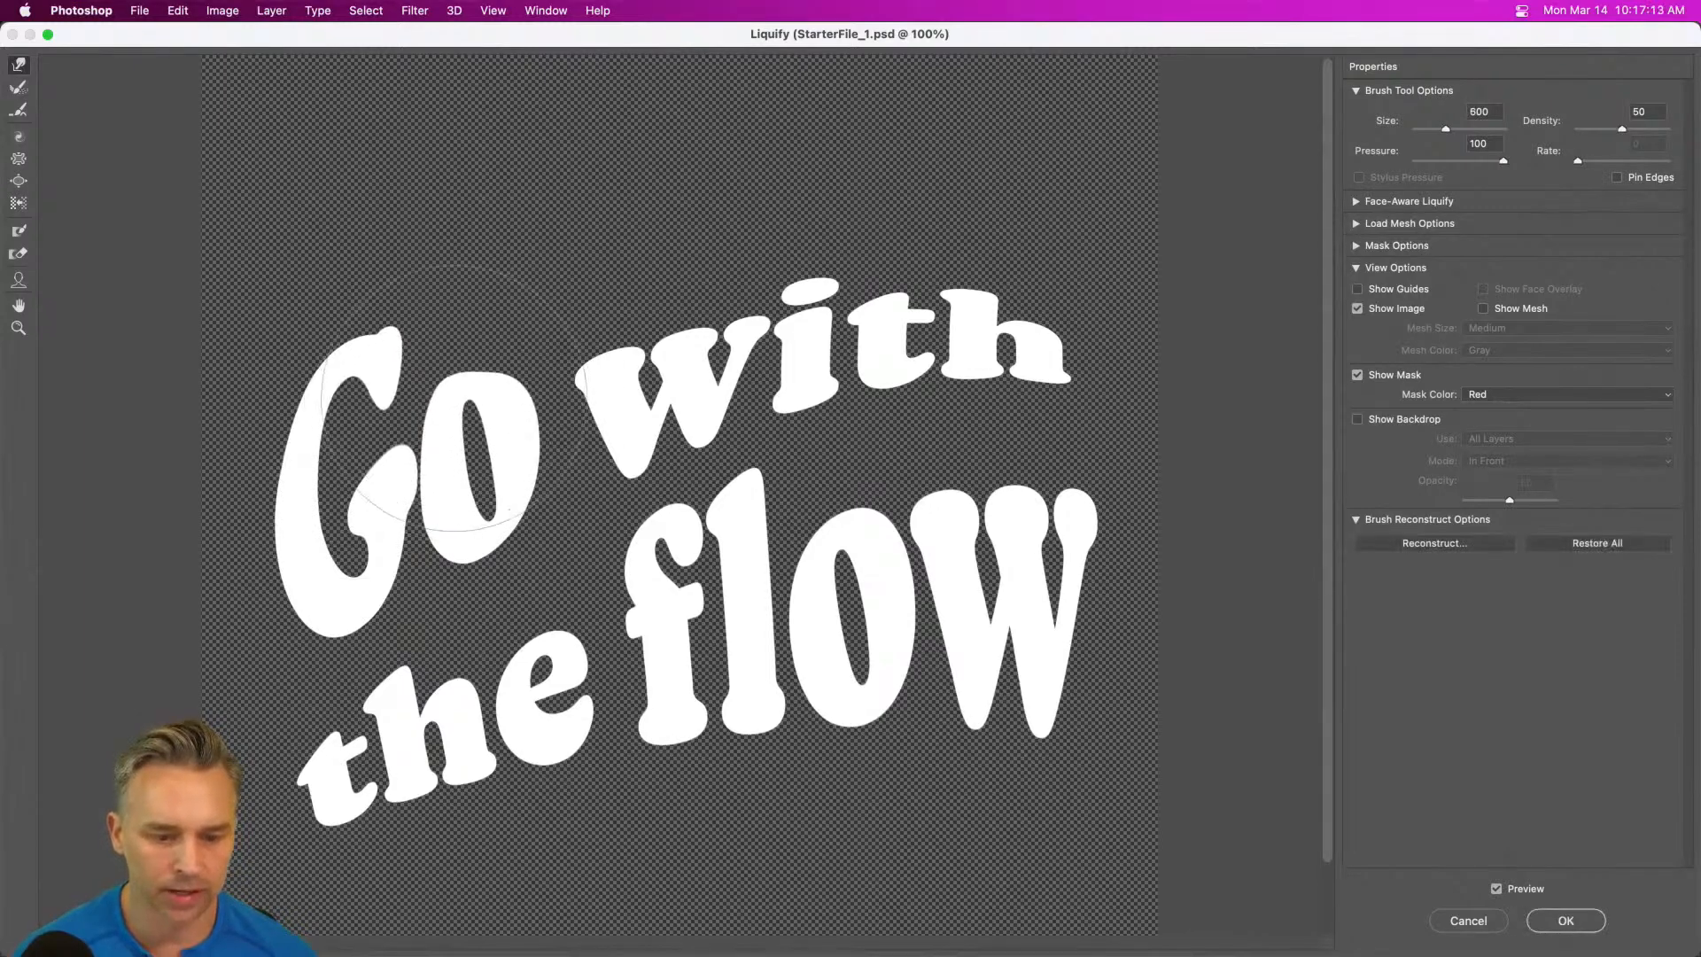
- Reduce the Liquify brush to size 250, pull the feet of the "h" in "with" downward and stretch its stem into a tall point
key(bracketleft)
key(bracketleft)
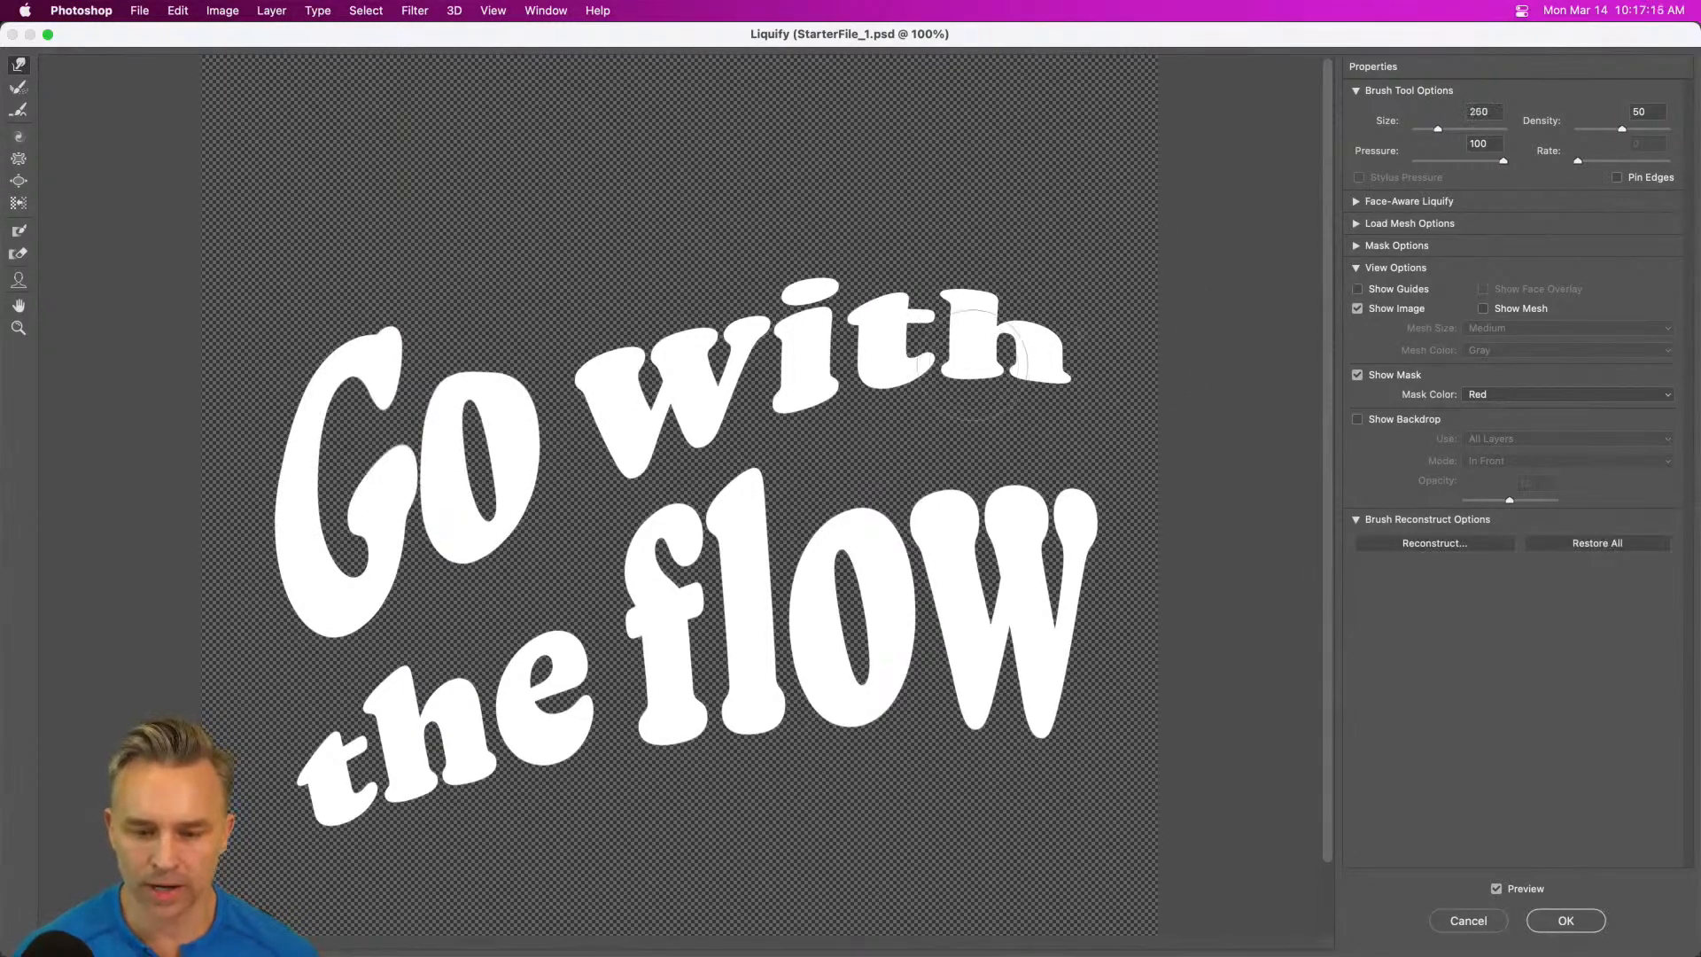
mouse_move(973, 364)
mouse_down()
mouse_move(972, 411)
mouse_move(985, 367)
mouse_move(1030, 406)
mouse_up()
drag(973, 289, 970, 190)
- Enlarge the Liquify brush and stretch the bottom of the "w" in "flow" downward
key(bracketright)
key(bracketright)
key(bracketright)
key(bracketright)
key(bracketright)
drag(1028, 664, 1024, 686)
- Push the tops of the "h" and "e" in "the" and the dot of the "i" in "with" upward with adjusted brush sizes
key(bracketleft)
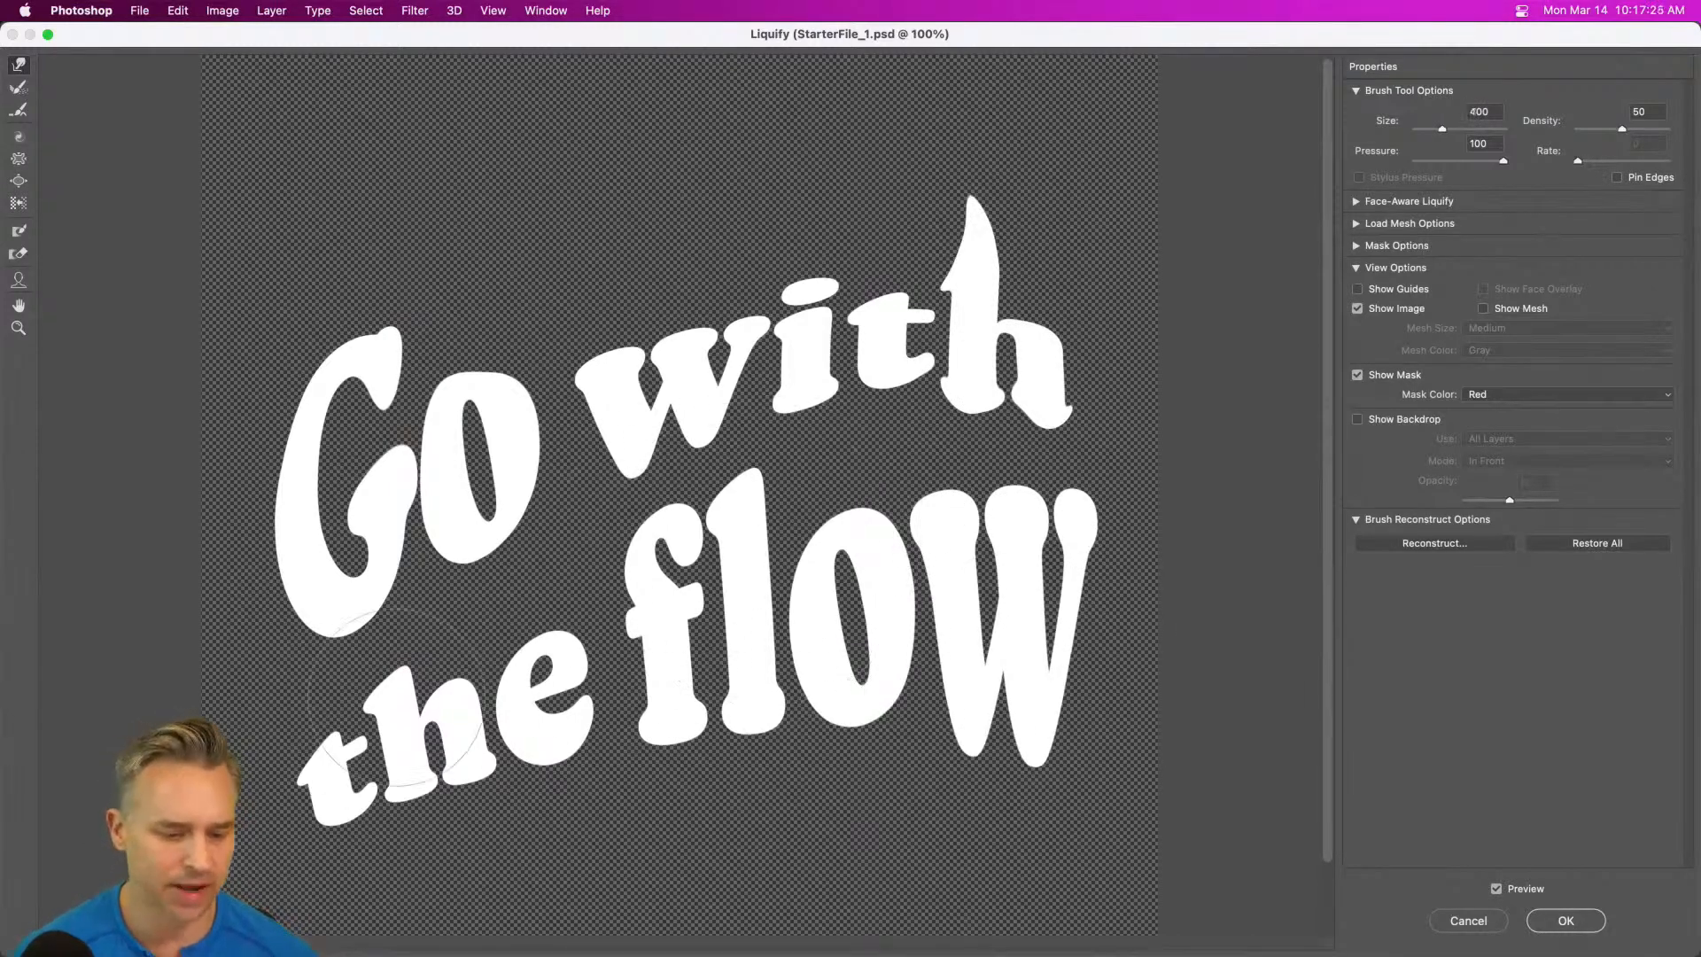
drag(492, 675, 495, 642)
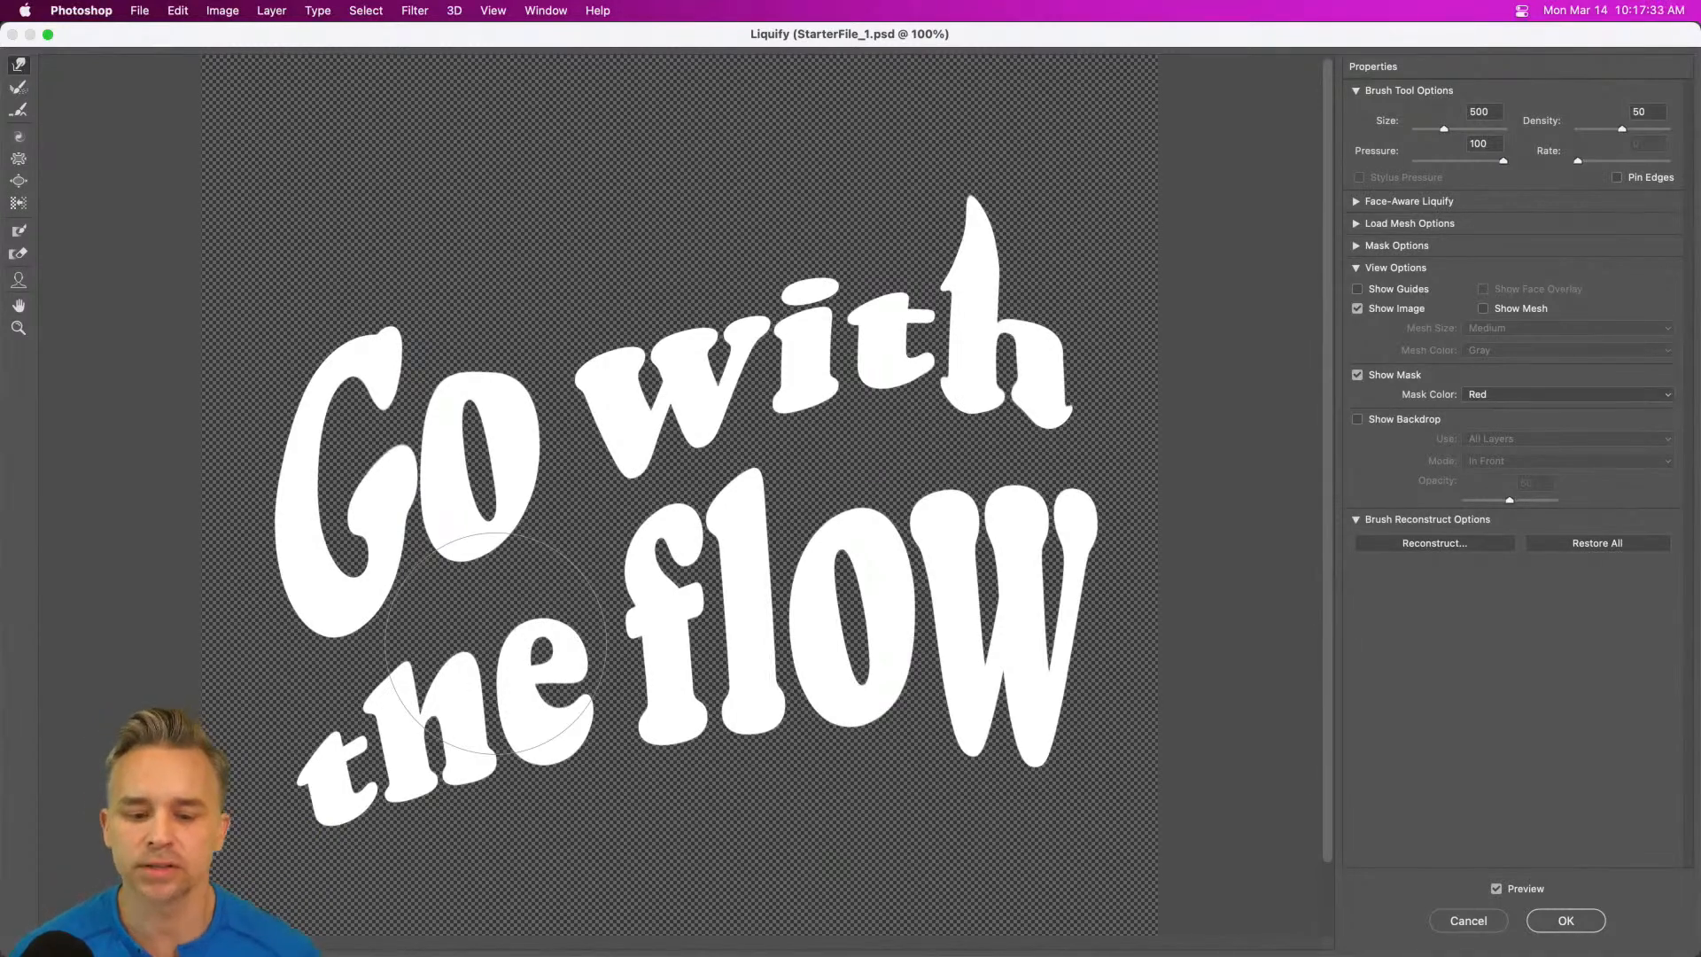
drag(799, 297, 815, 266)
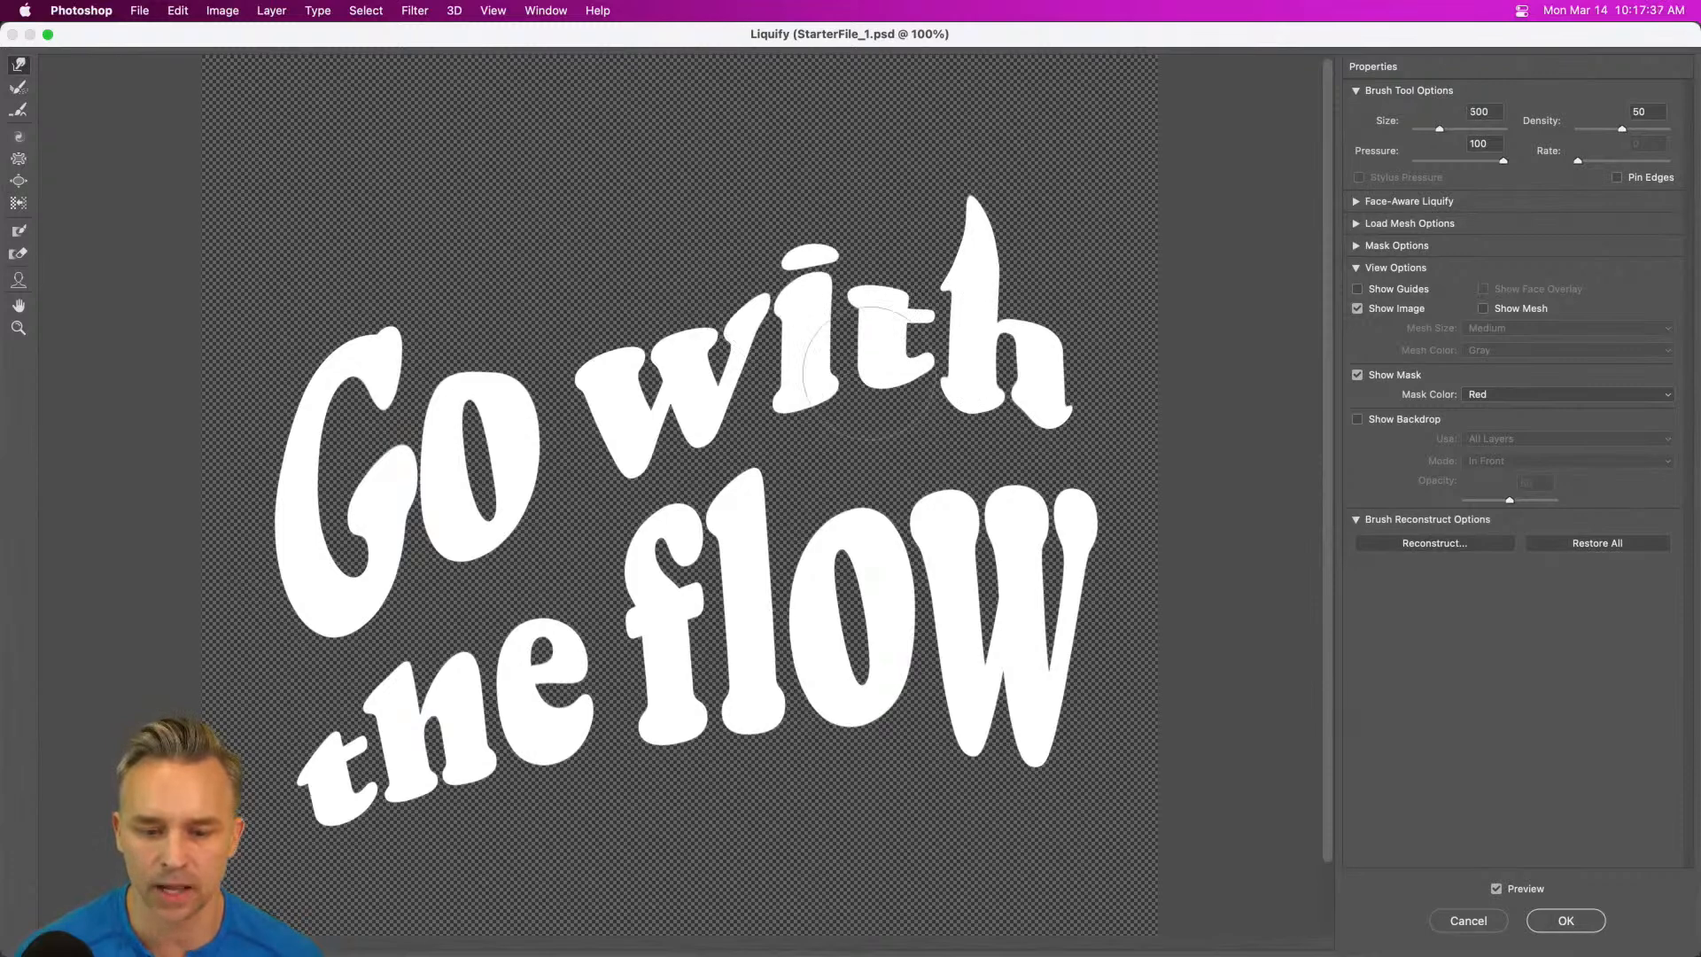
- Pull the foot of the "t" in "with" downward at brush size 300 and push the tops of "Go" upward with an 800 to 900 brush
key(])
drag(870, 374, 864, 410)
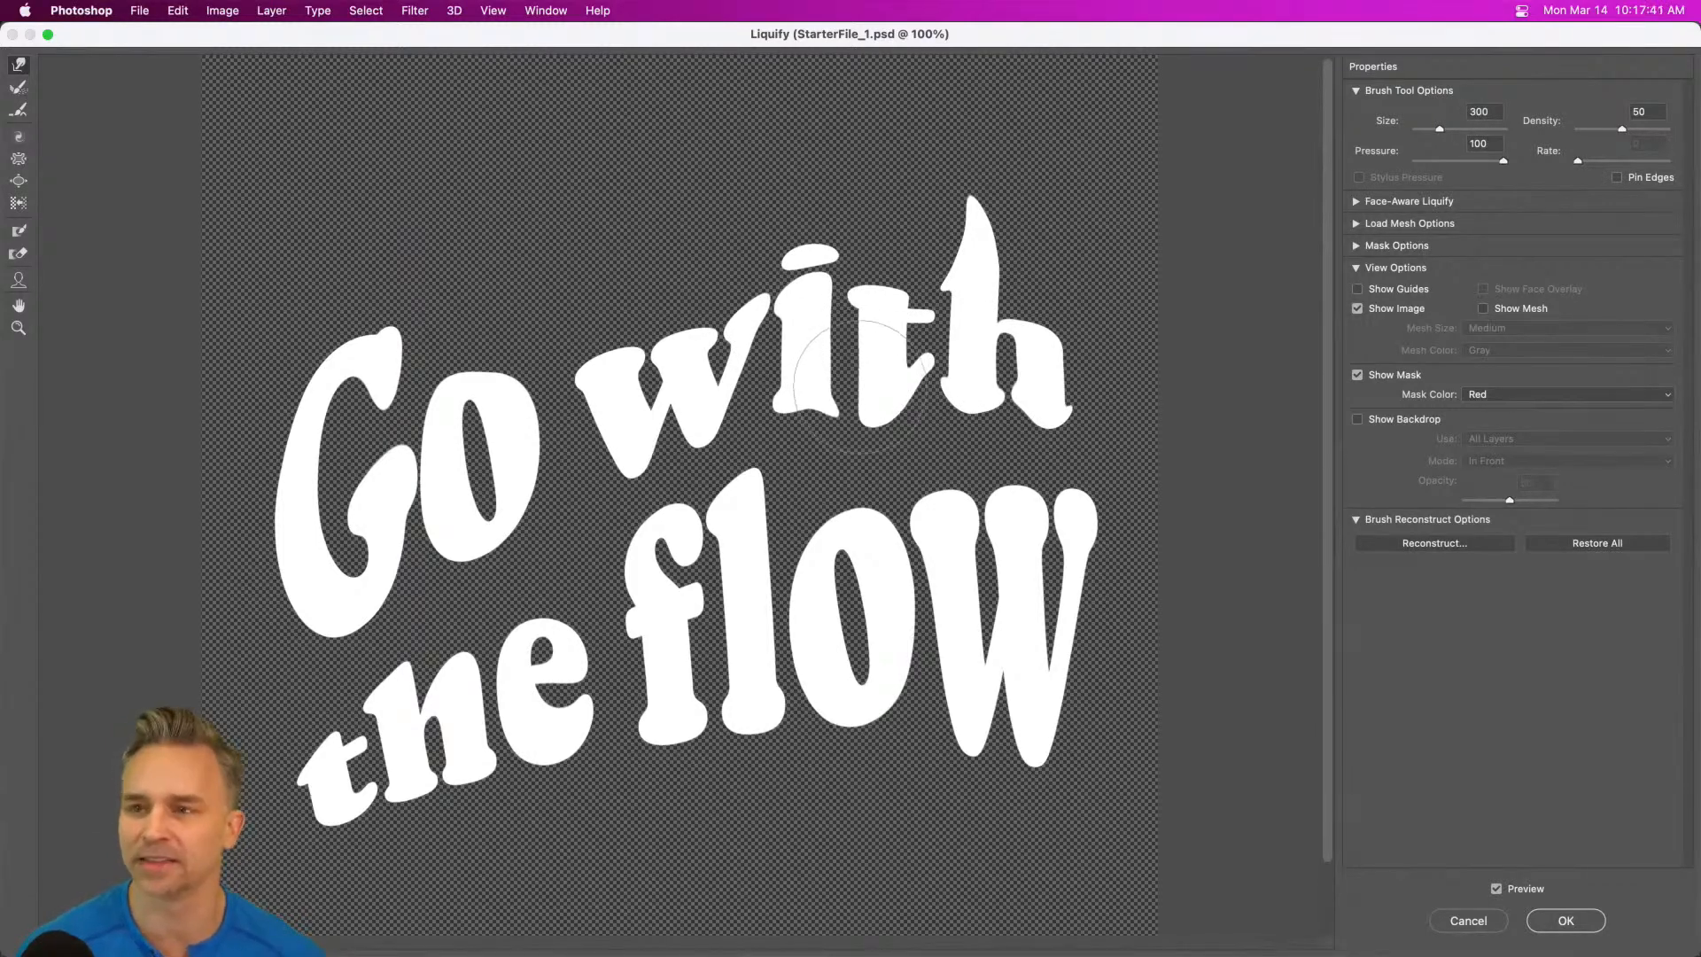
key(bracketright)
key(bracketright)
key(bracketright)
key(bracketright)
key(bracketright)
mouse_move(328, 420)
mouse_down()
mouse_move(314, 412)
mouse_move(342, 364)
mouse_up()
key(bracketright)
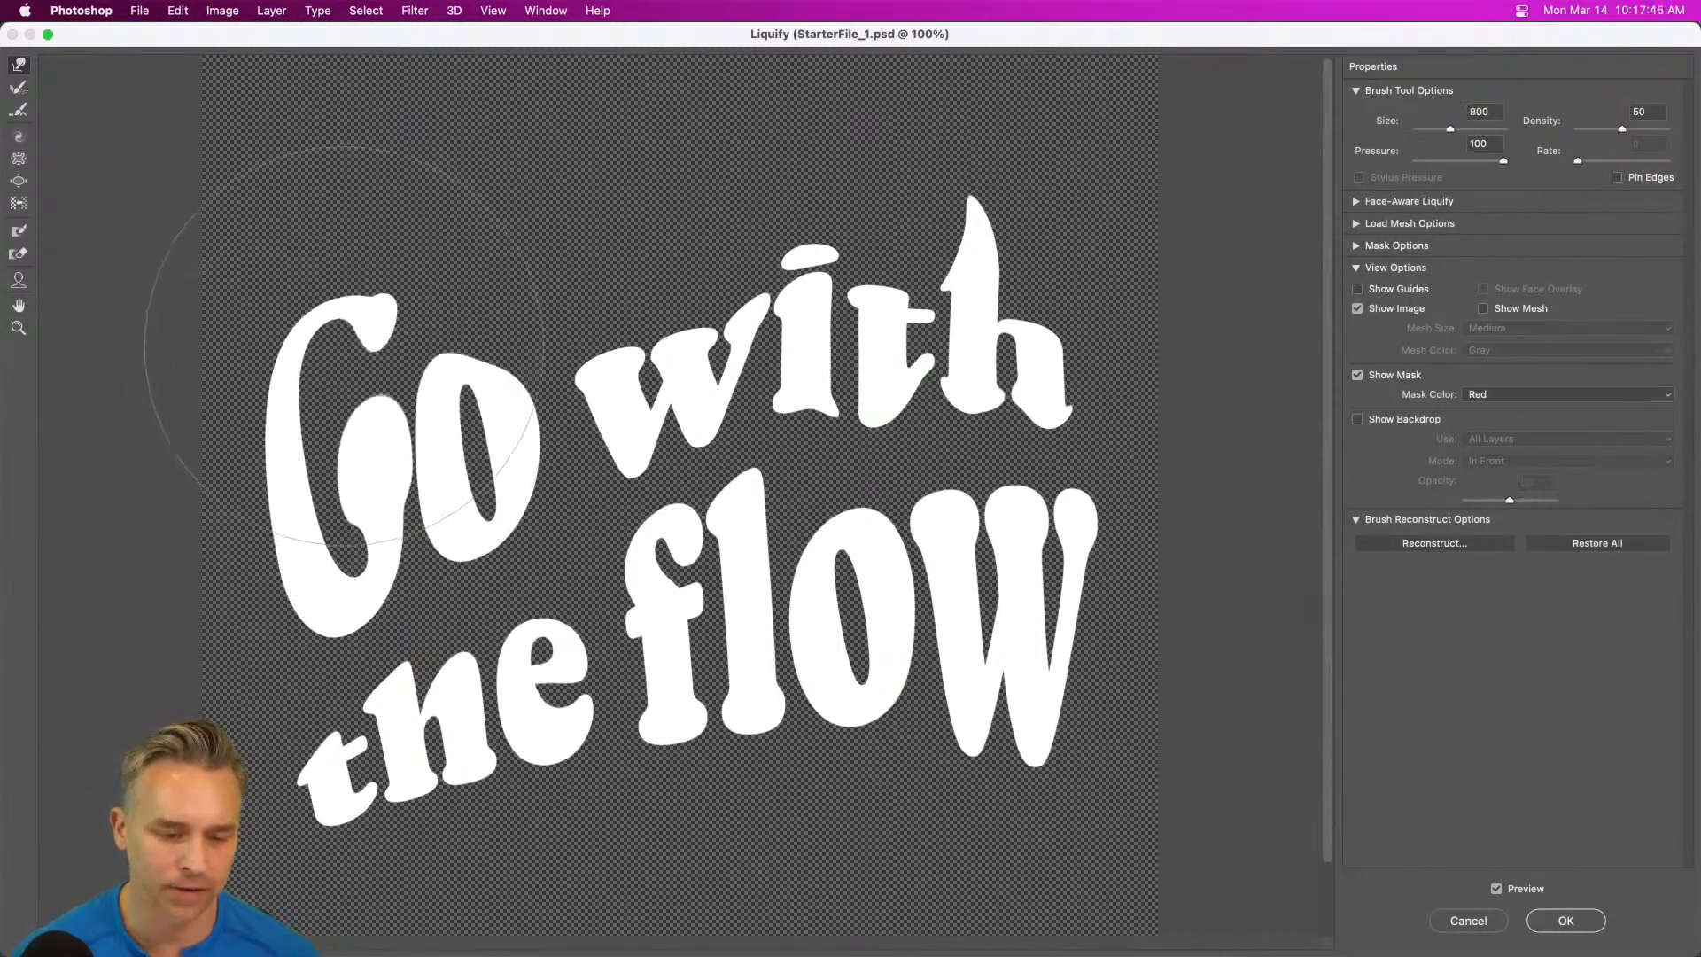
drag(456, 390, 460, 380)
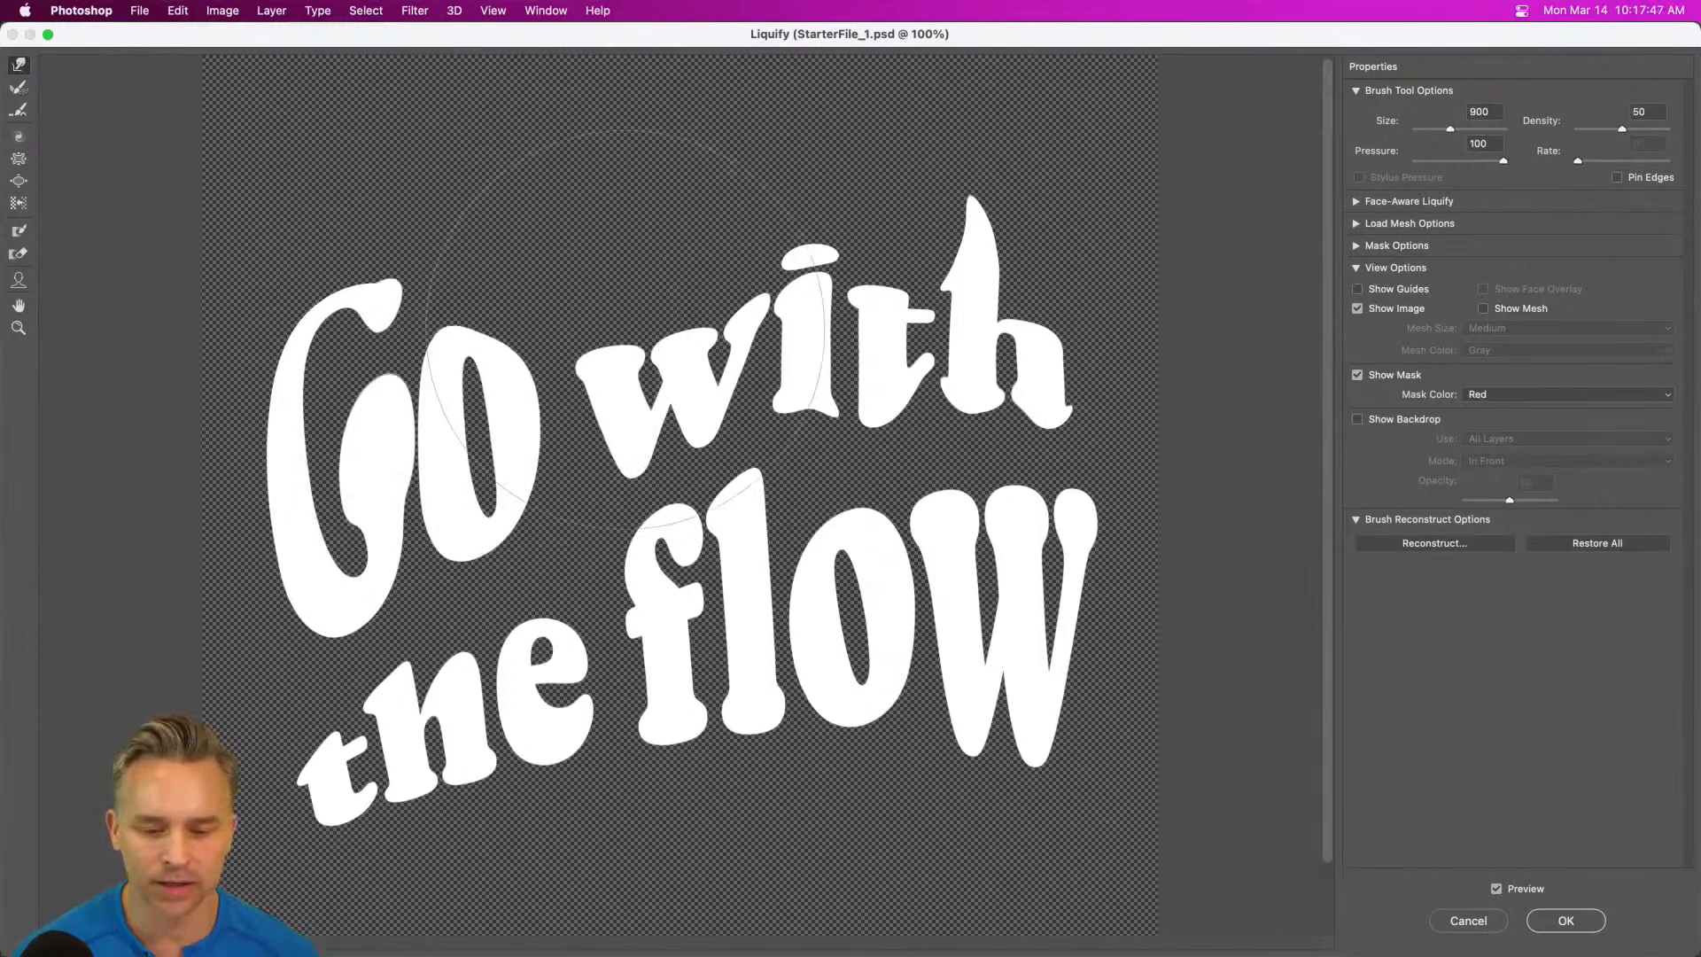
- Stretch the bottoms of the "o" and "w" in "flow" downward with the Forward Warp brush at size 900
mouse_move(921, 696)
mouse_down()
mouse_move(918, 737)
mouse_move(967, 723)
mouse_move(957, 739)
mouse_up()
drag(988, 682, 1003, 714)
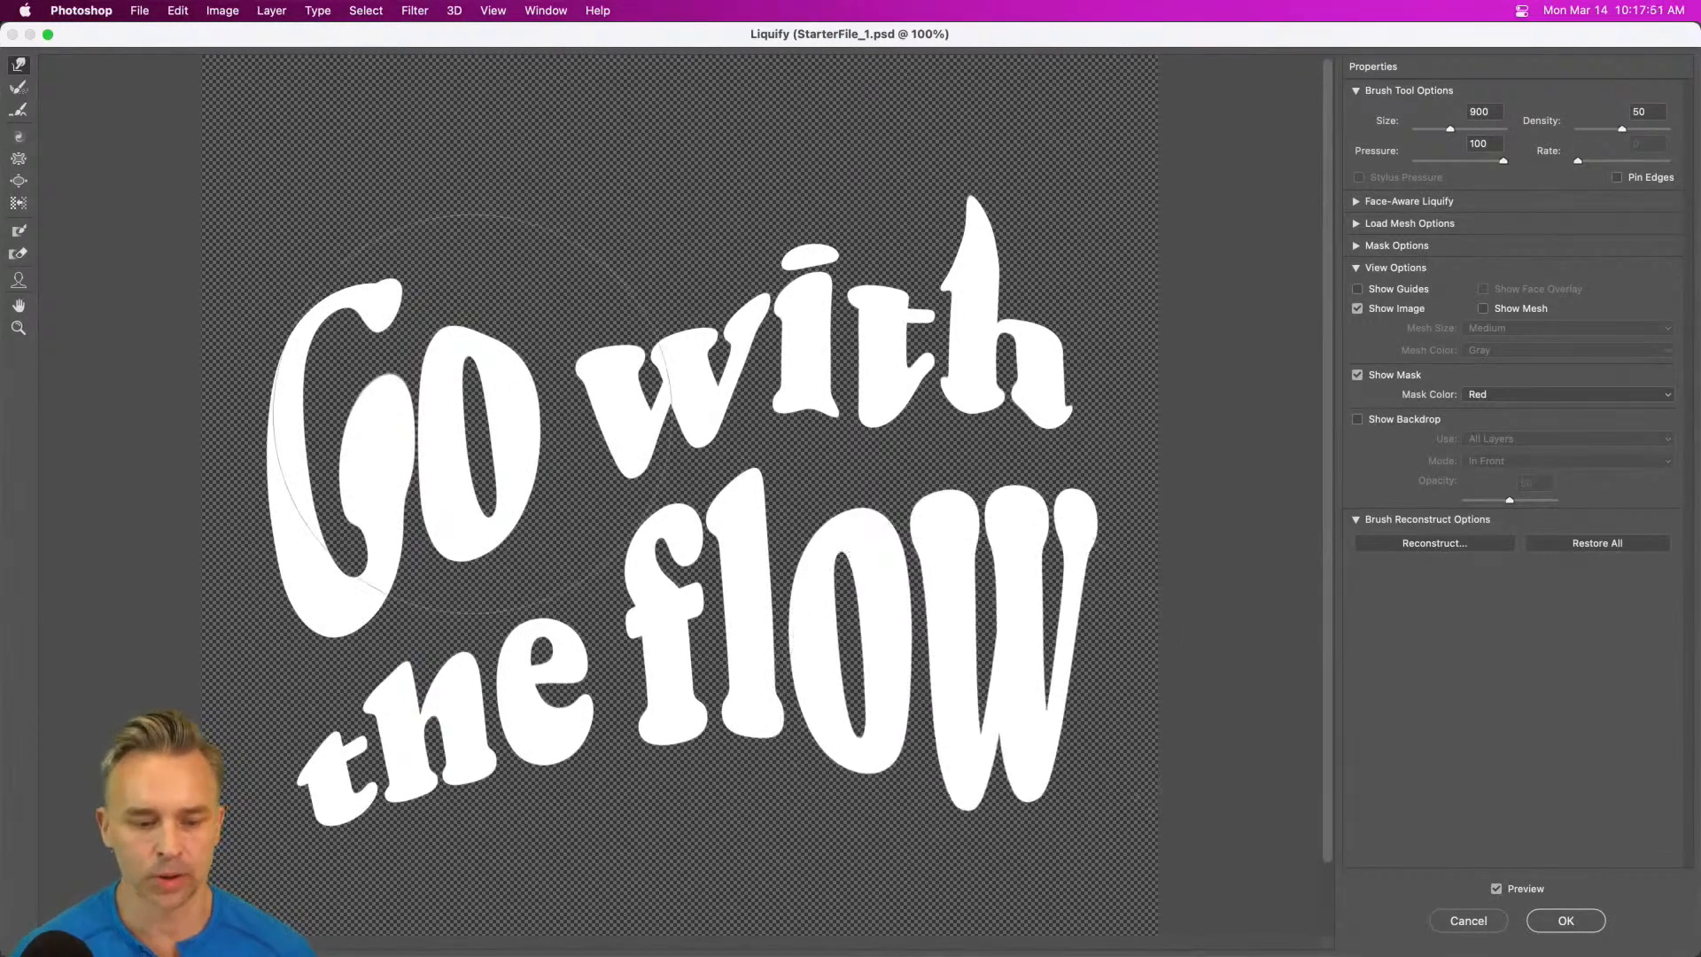
- Reduce the brush, stretch the top of the "t" in "with" upward and nudge the top of the "o" in "Go" higher
key(bracketleft)
key(bracketleft)
key(bracketleft)
key(bracketleft)
key(bracketleft)
key(bracketleft)
key(bracketleft)
drag(877, 292, 902, 215)
key(bracketright)
drag(486, 347, 496, 325)
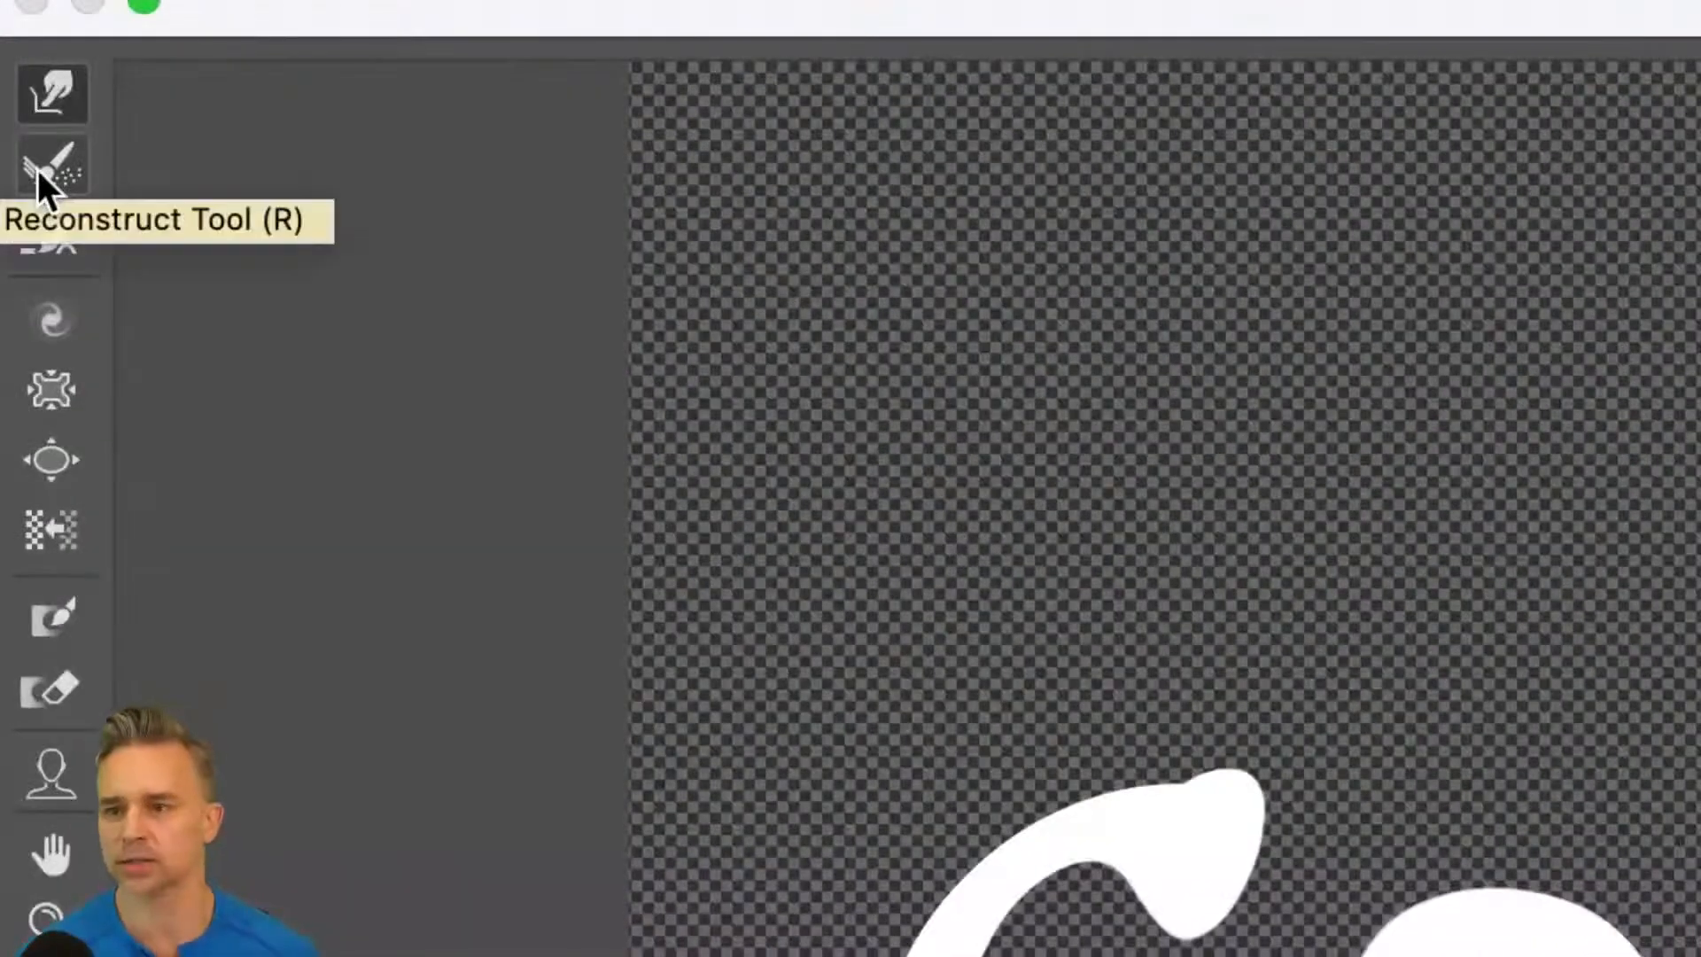
- Stretch the feet of the "i" and "t" in "with" downward using the Forward Warp tool at size 200
click(39, 176)
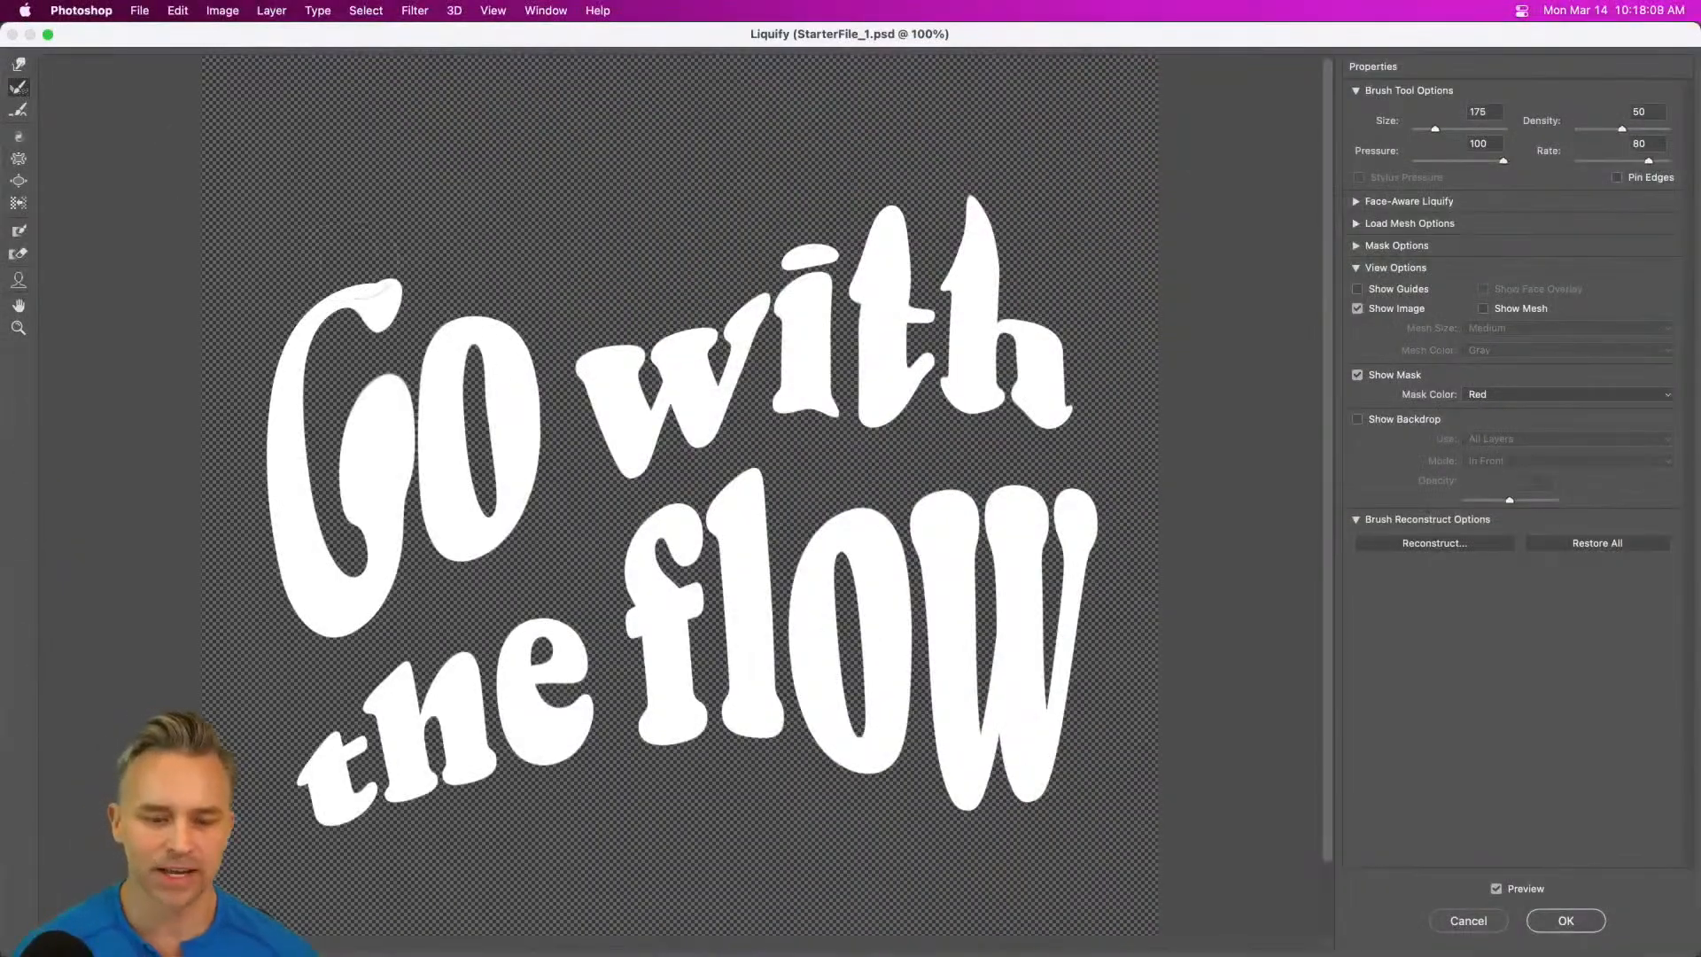
click(18, 66)
drag(808, 403, 825, 469)
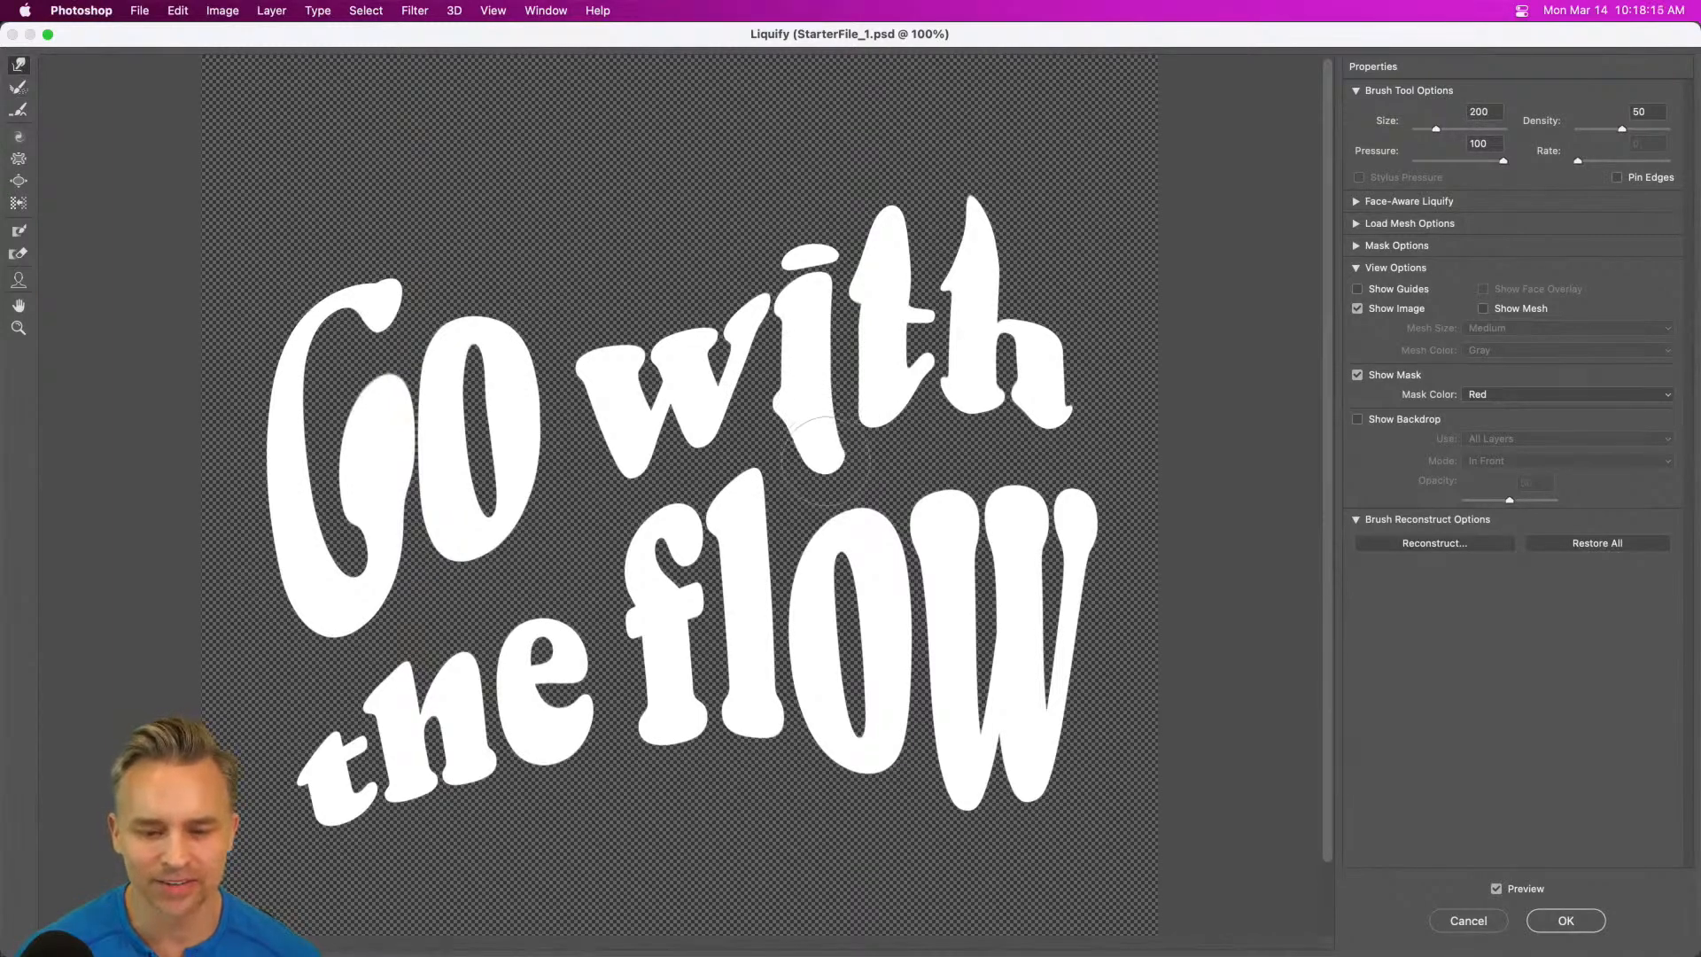
drag(882, 399, 883, 447)
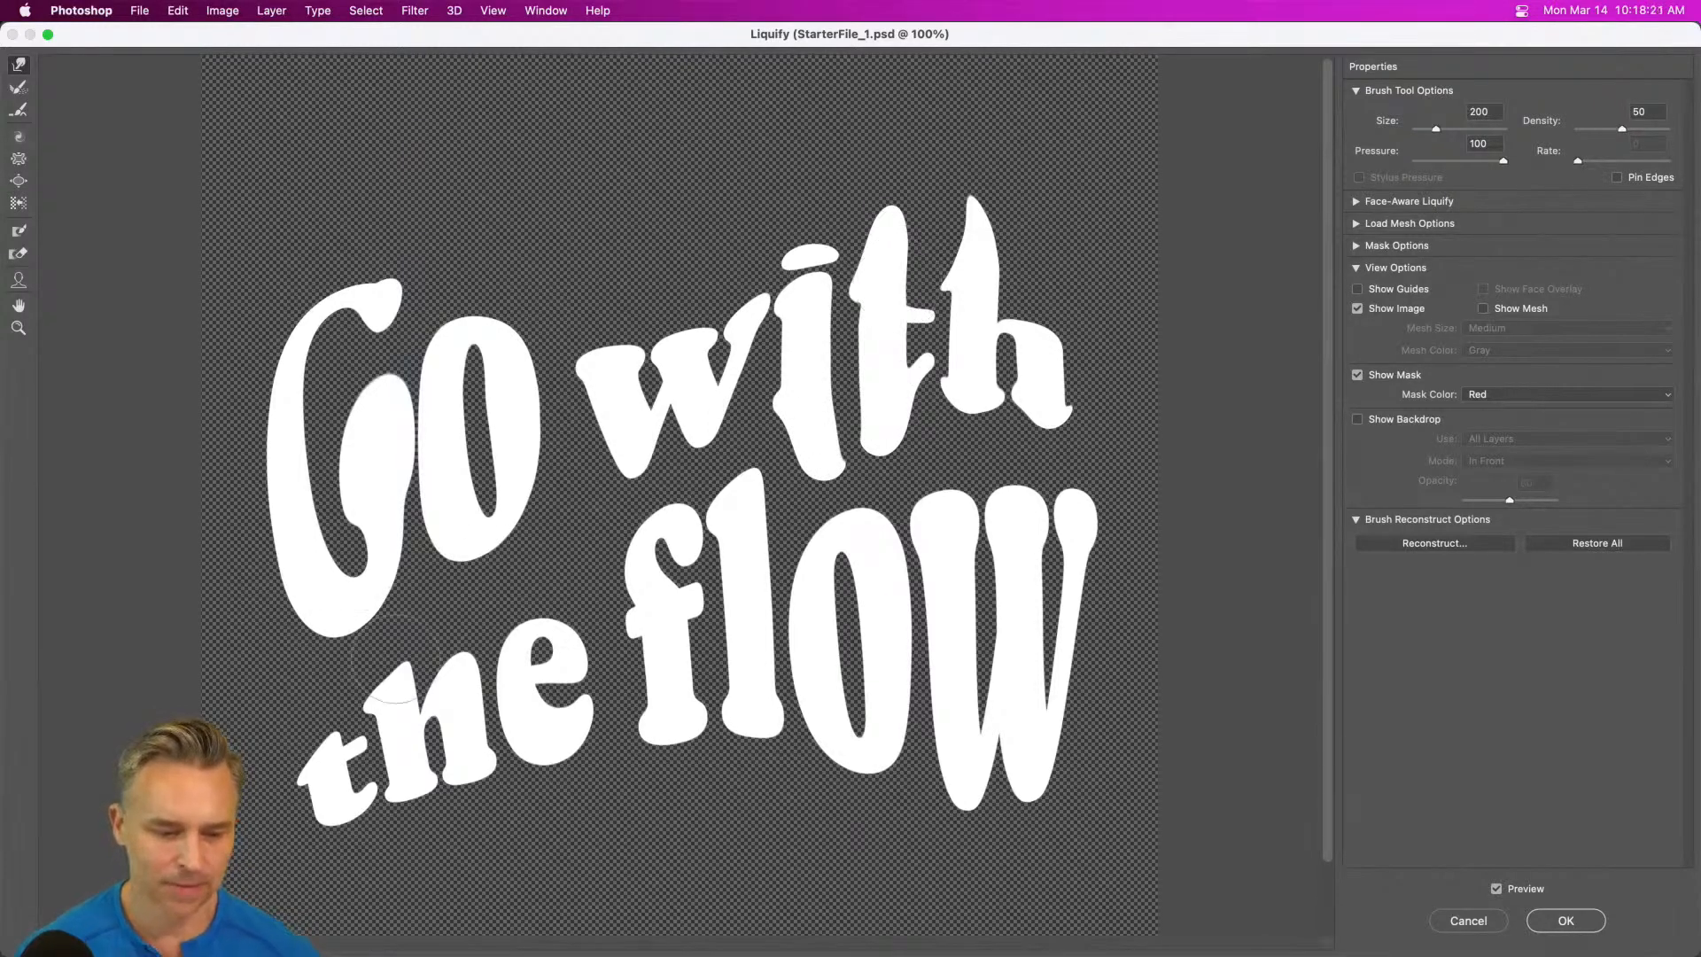
- Pull the foot of the "h" and top of the "t" in "the", both "w" left serifs and the "G" terminal outward into tapered tips
drag(476, 773, 527, 822)
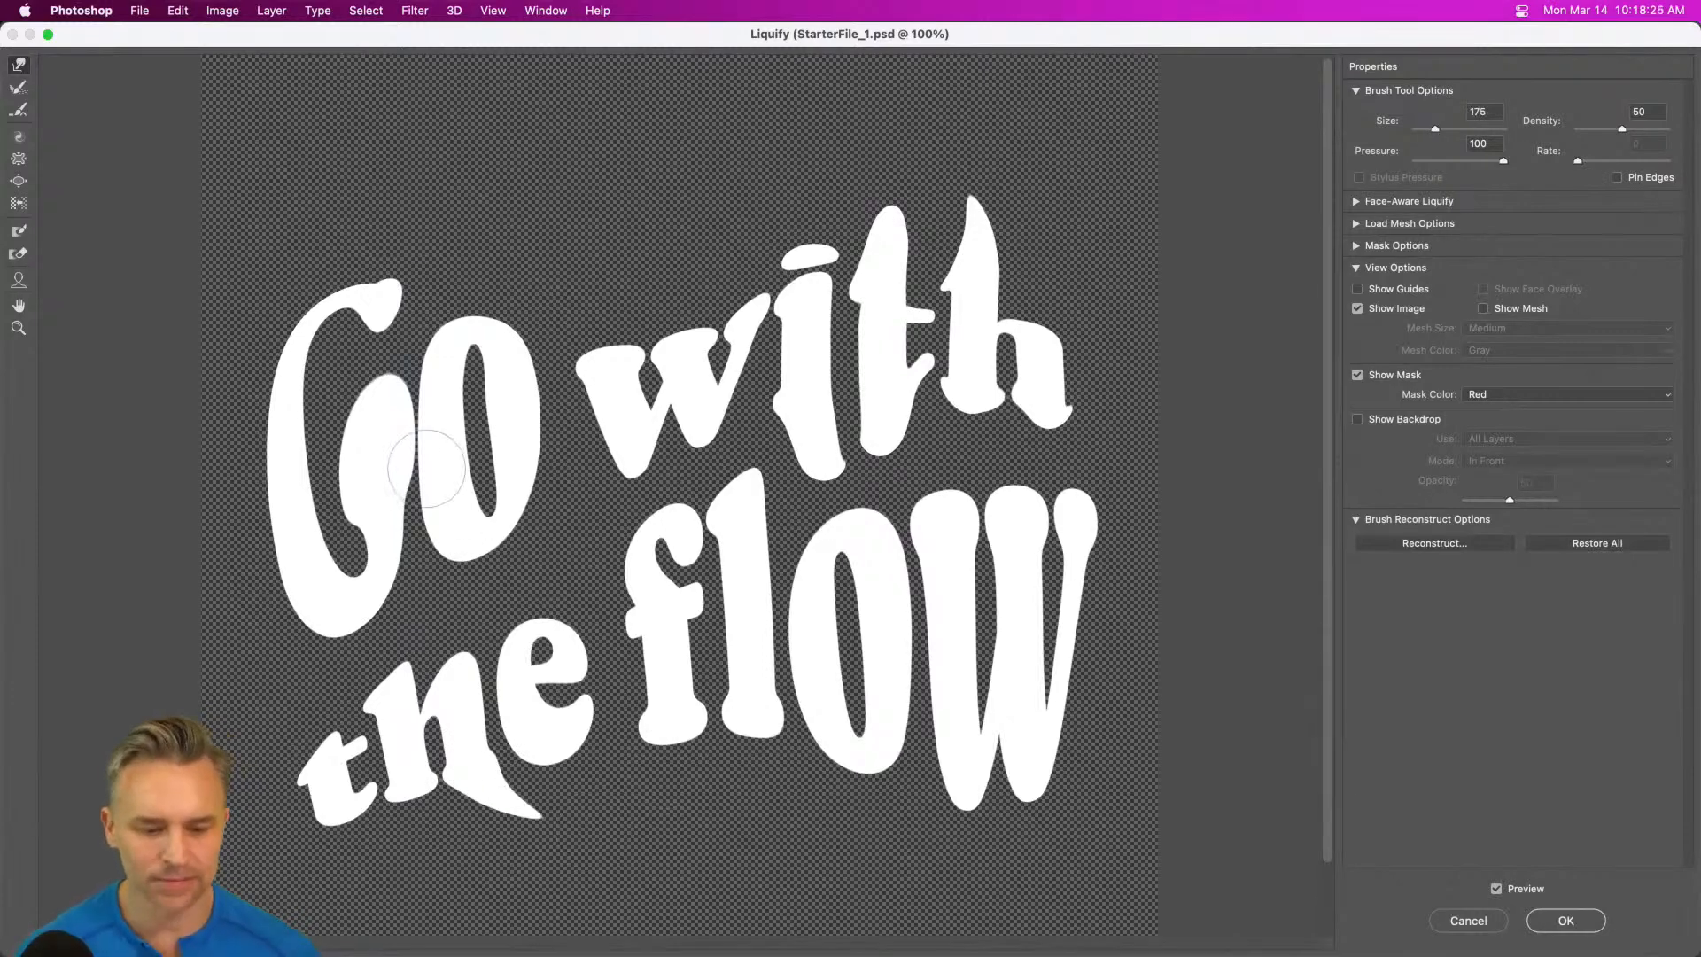
mouse_move(607, 372)
mouse_down()
mouse_move(560, 297)
mouse_move(489, 275)
mouse_up()
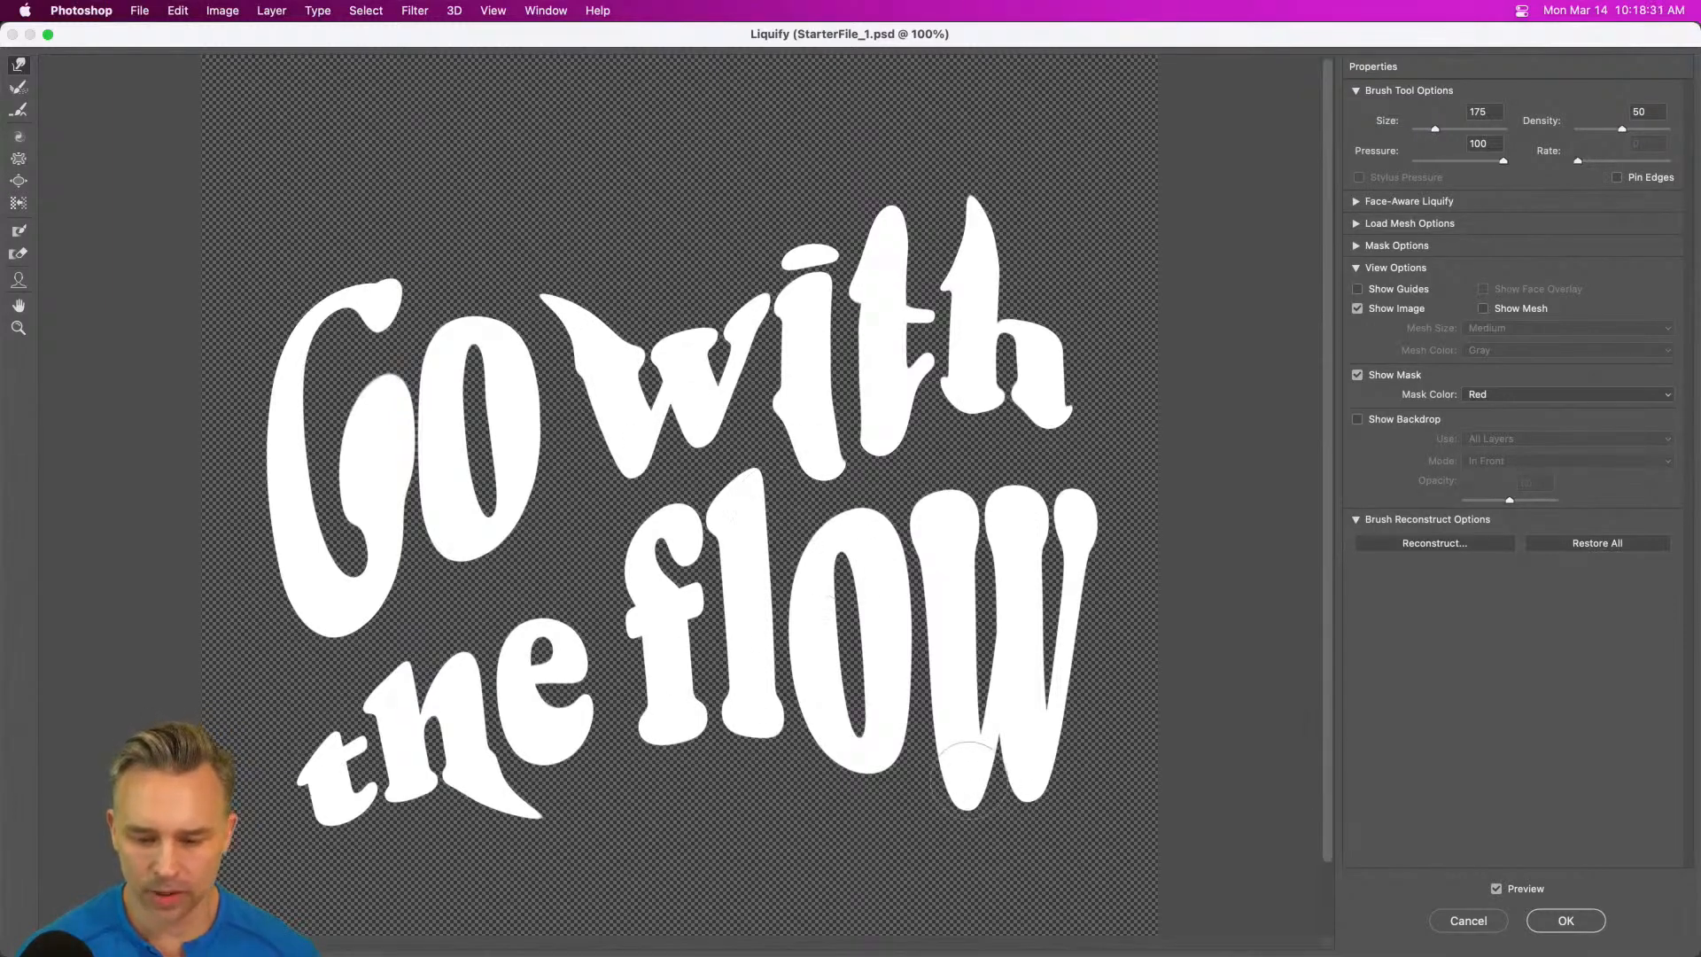
drag(936, 512, 889, 465)
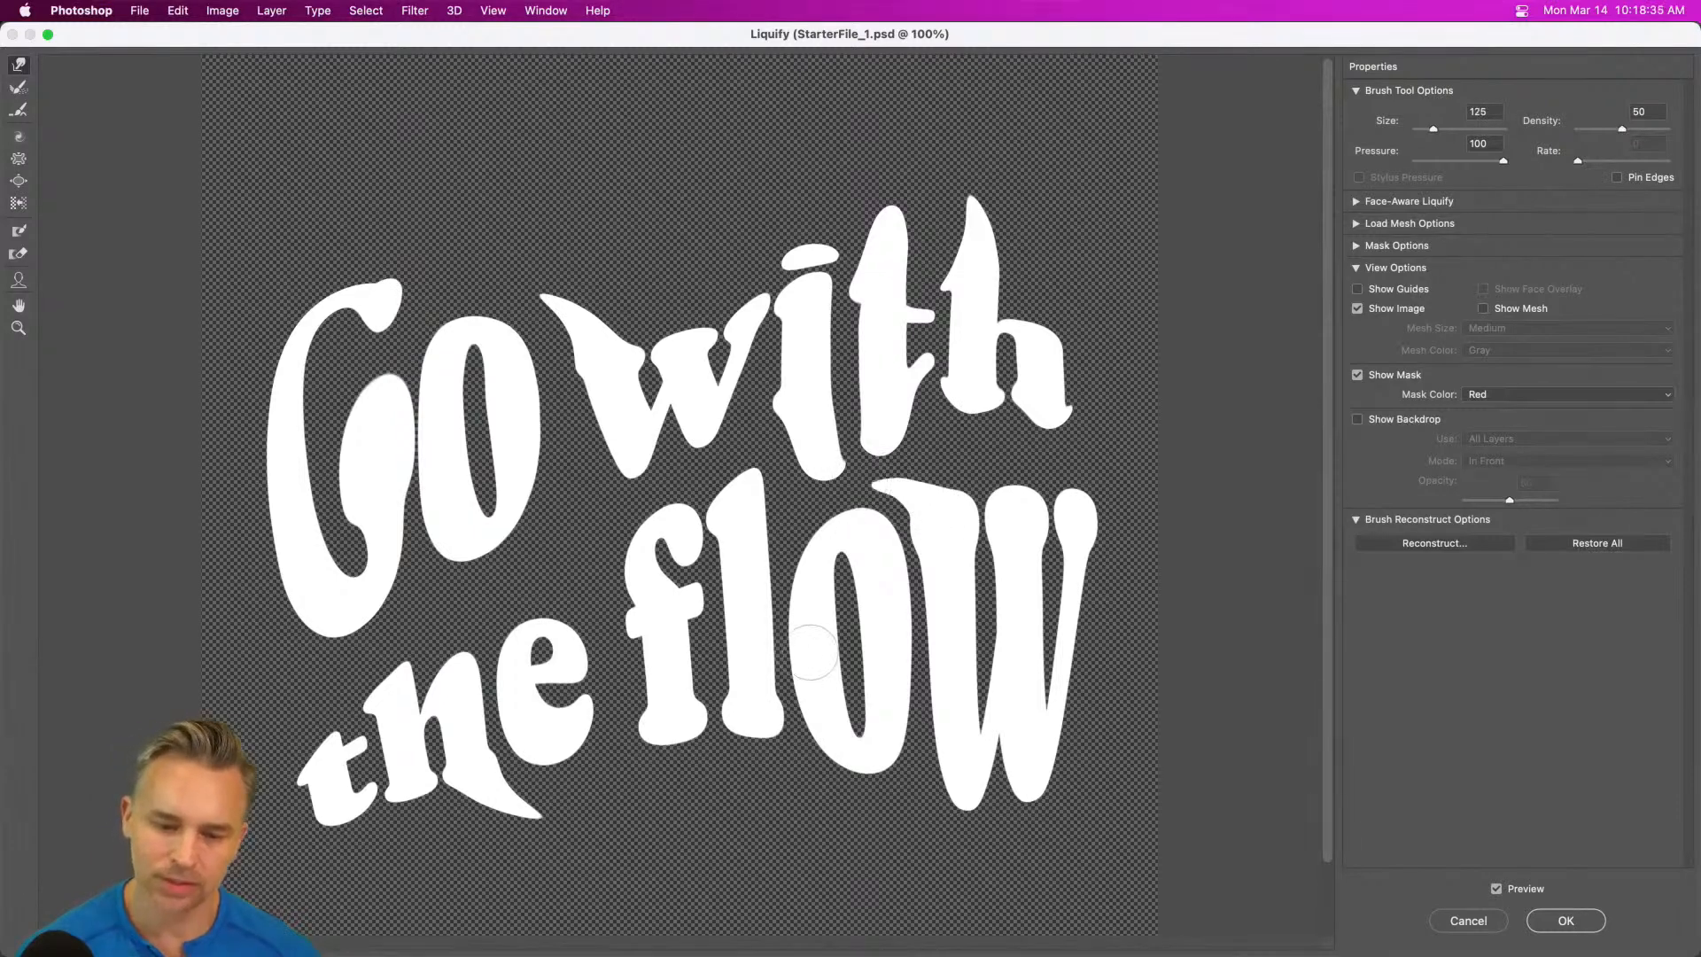
drag(321, 764, 313, 722)
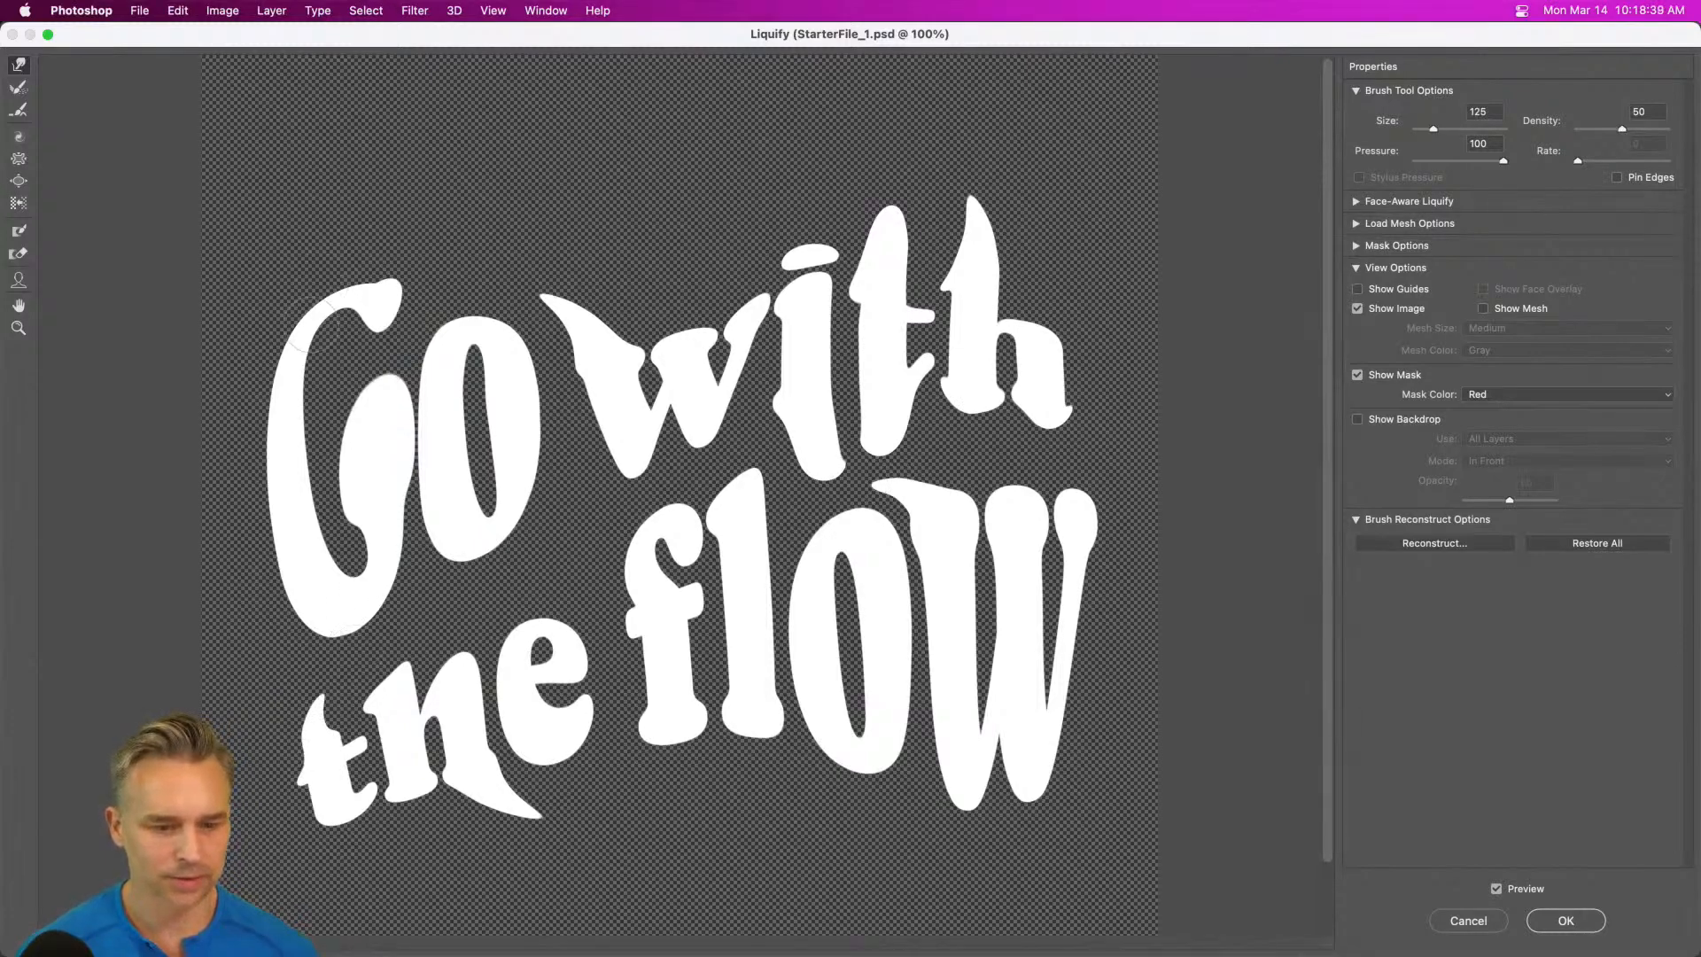
drag(389, 294, 469, 288)
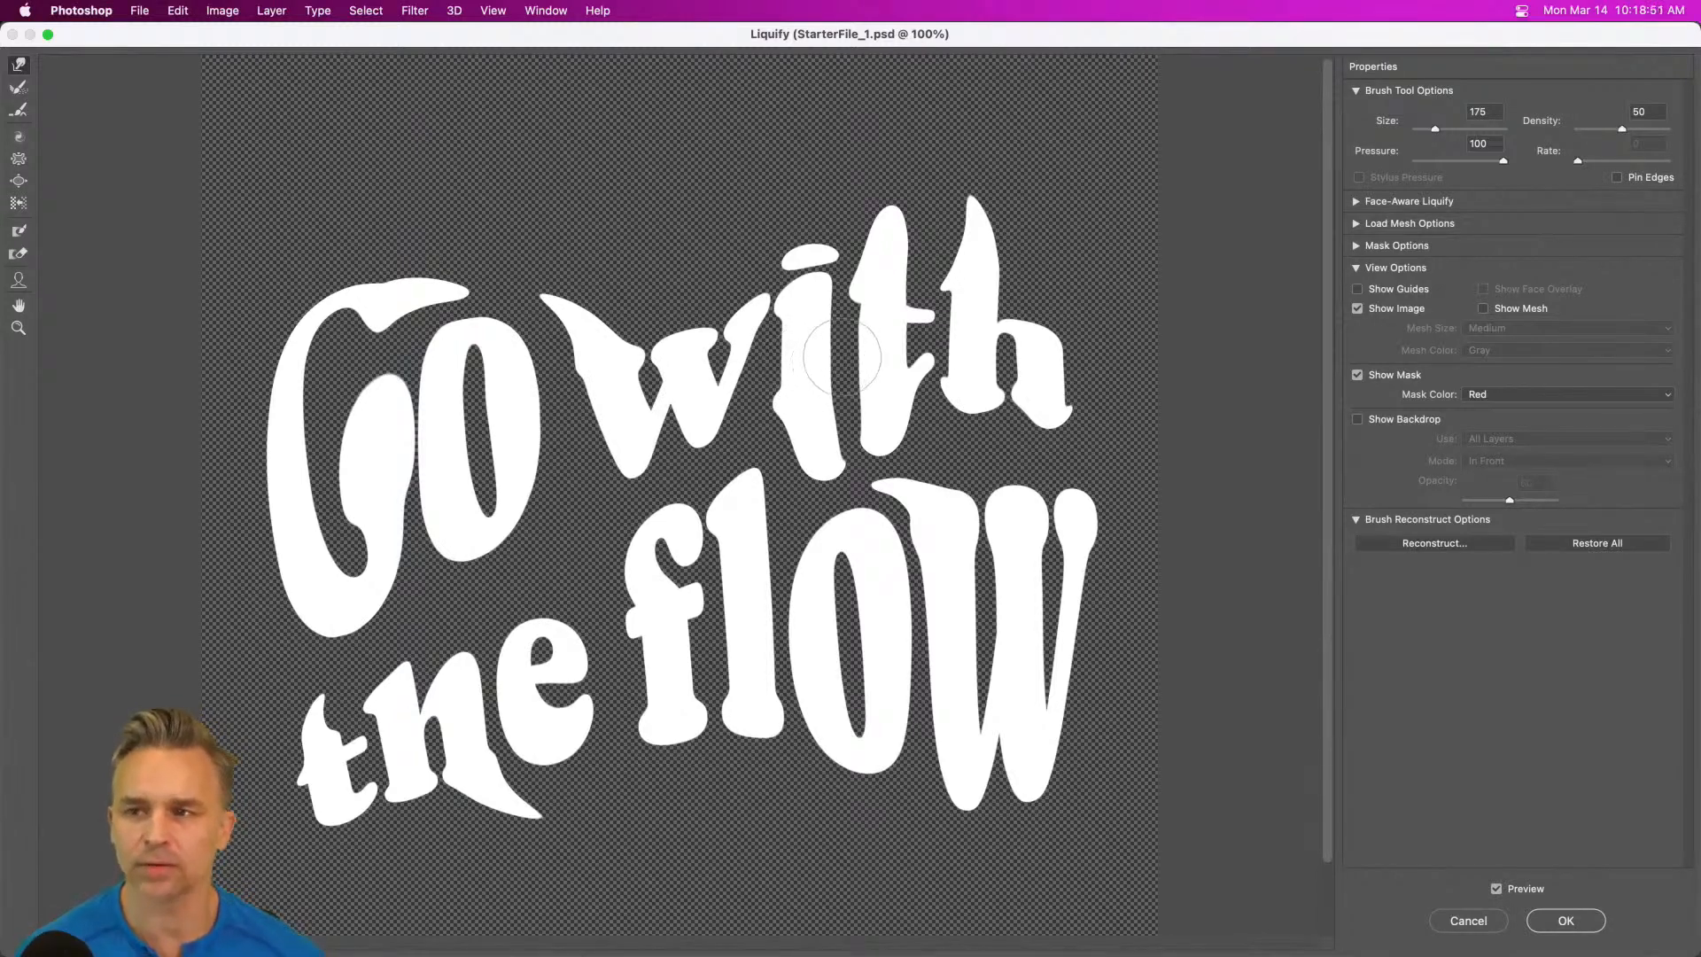
- Reshape the right bottom point of the "w" in "with" using Forward Warp brush sizes 125 and 150
key(bracketleft)
key(bracketleft)
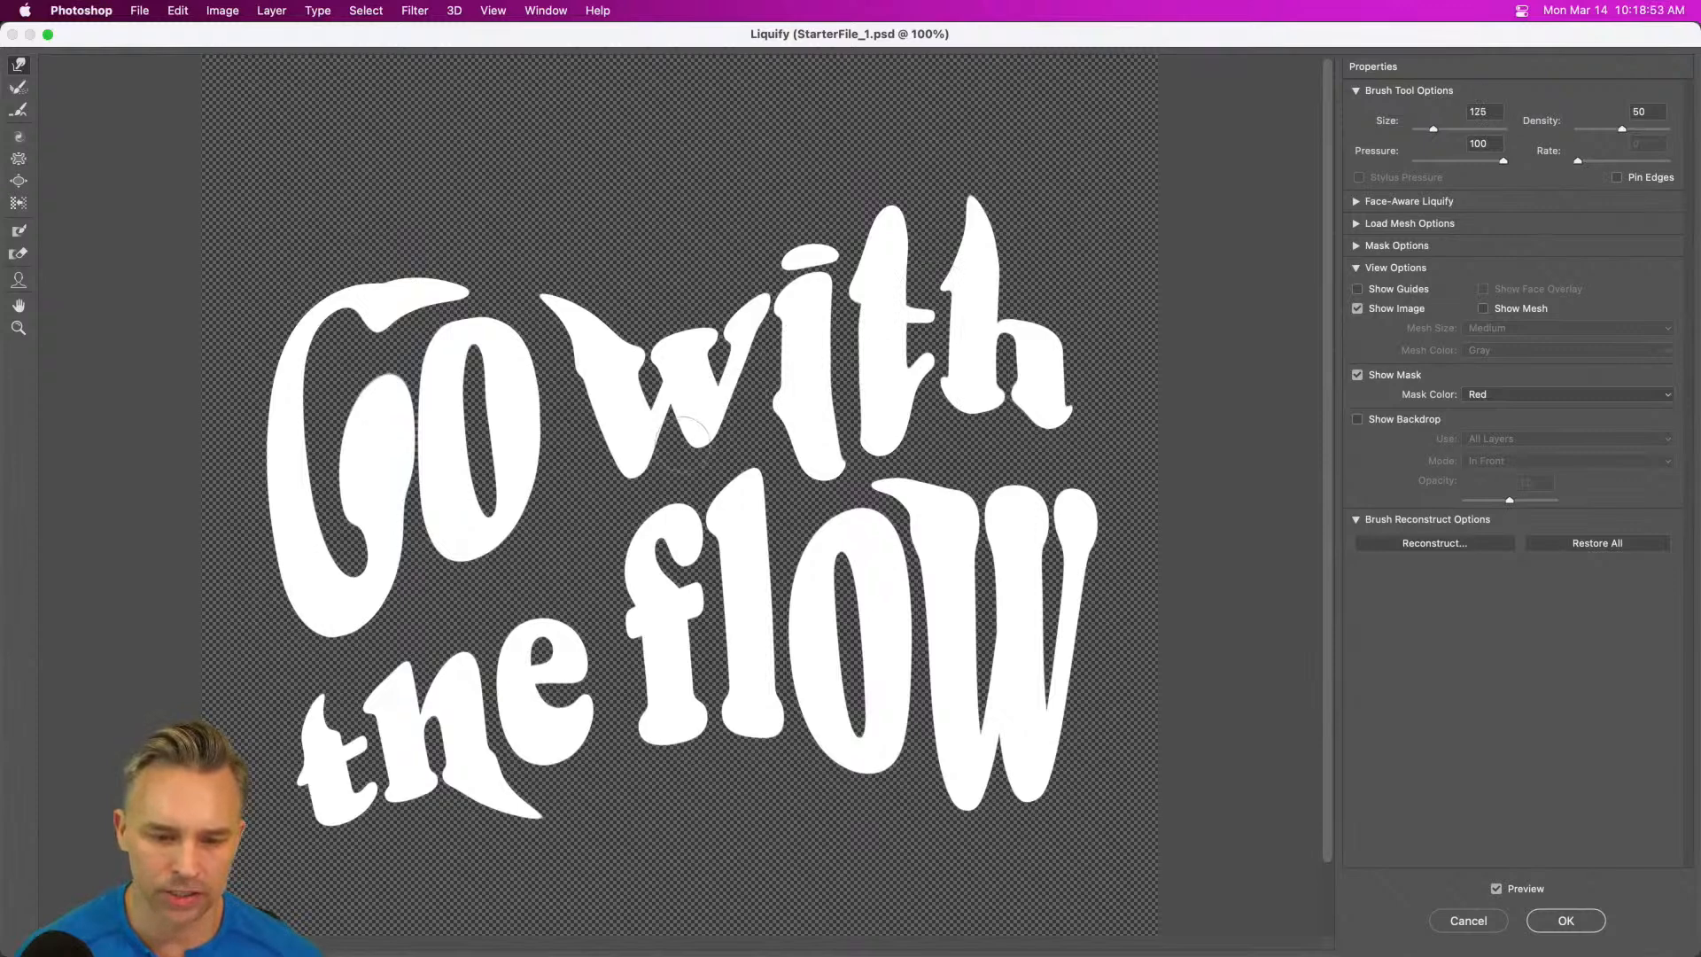
mouse_move(694, 428)
mouse_down()
mouse_move(710, 449)
mouse_move(709, 423)
mouse_up()
key(bracketright)
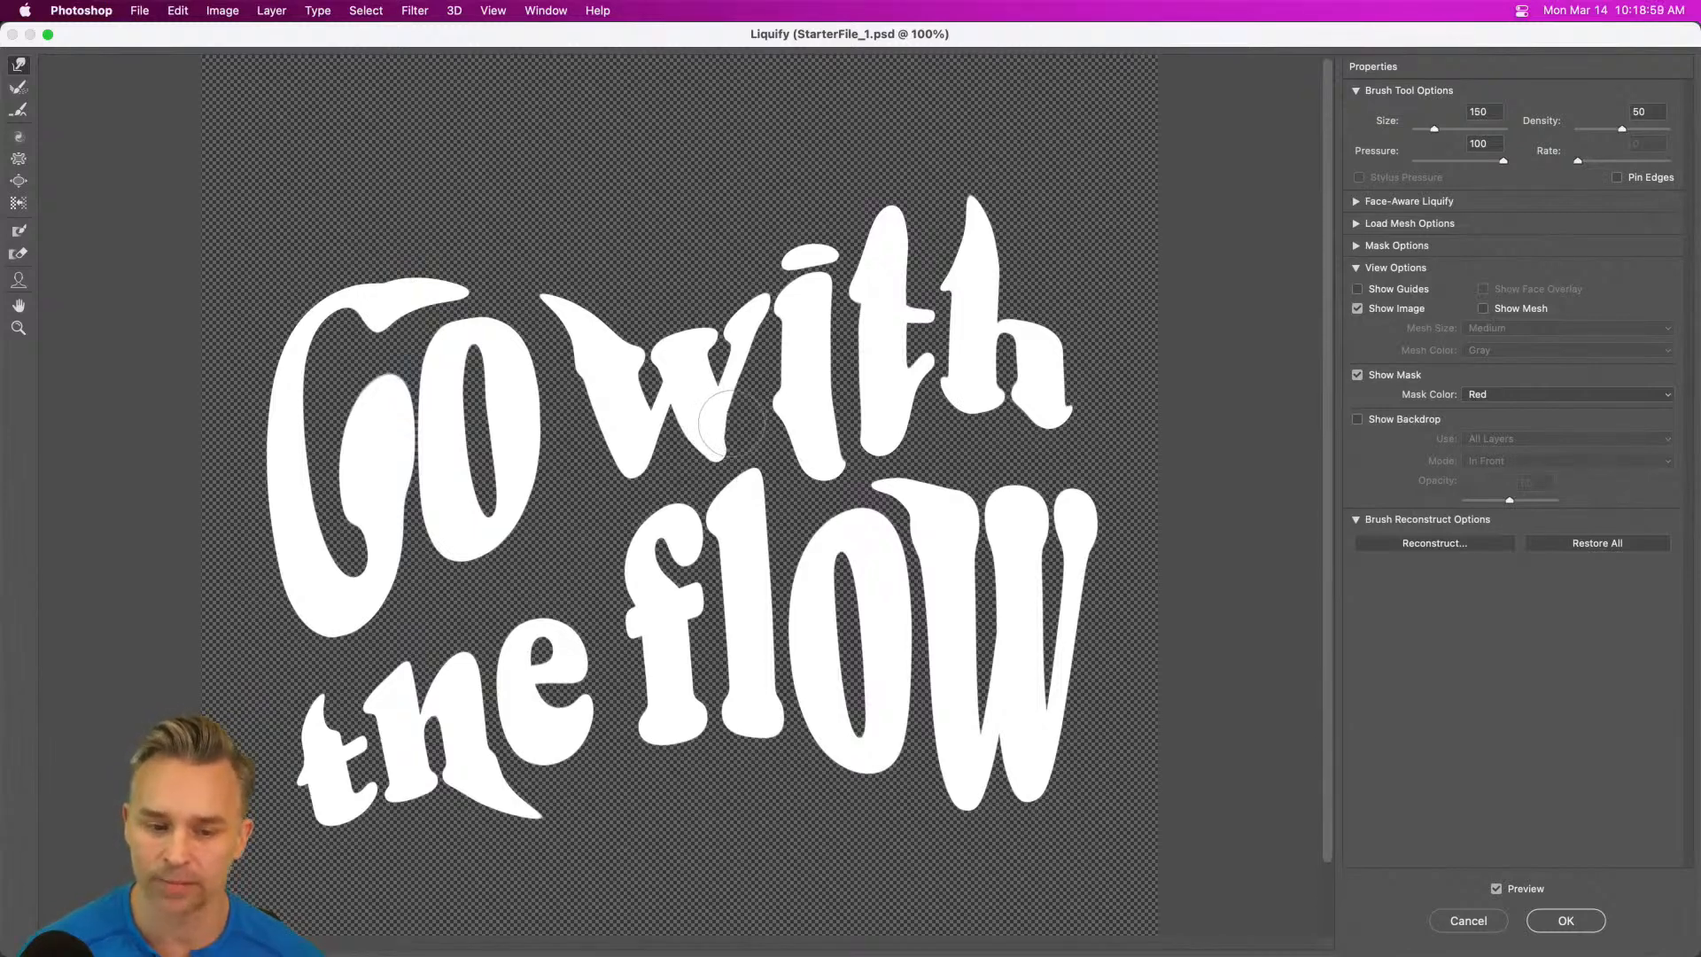
drag(706, 417, 685, 422)
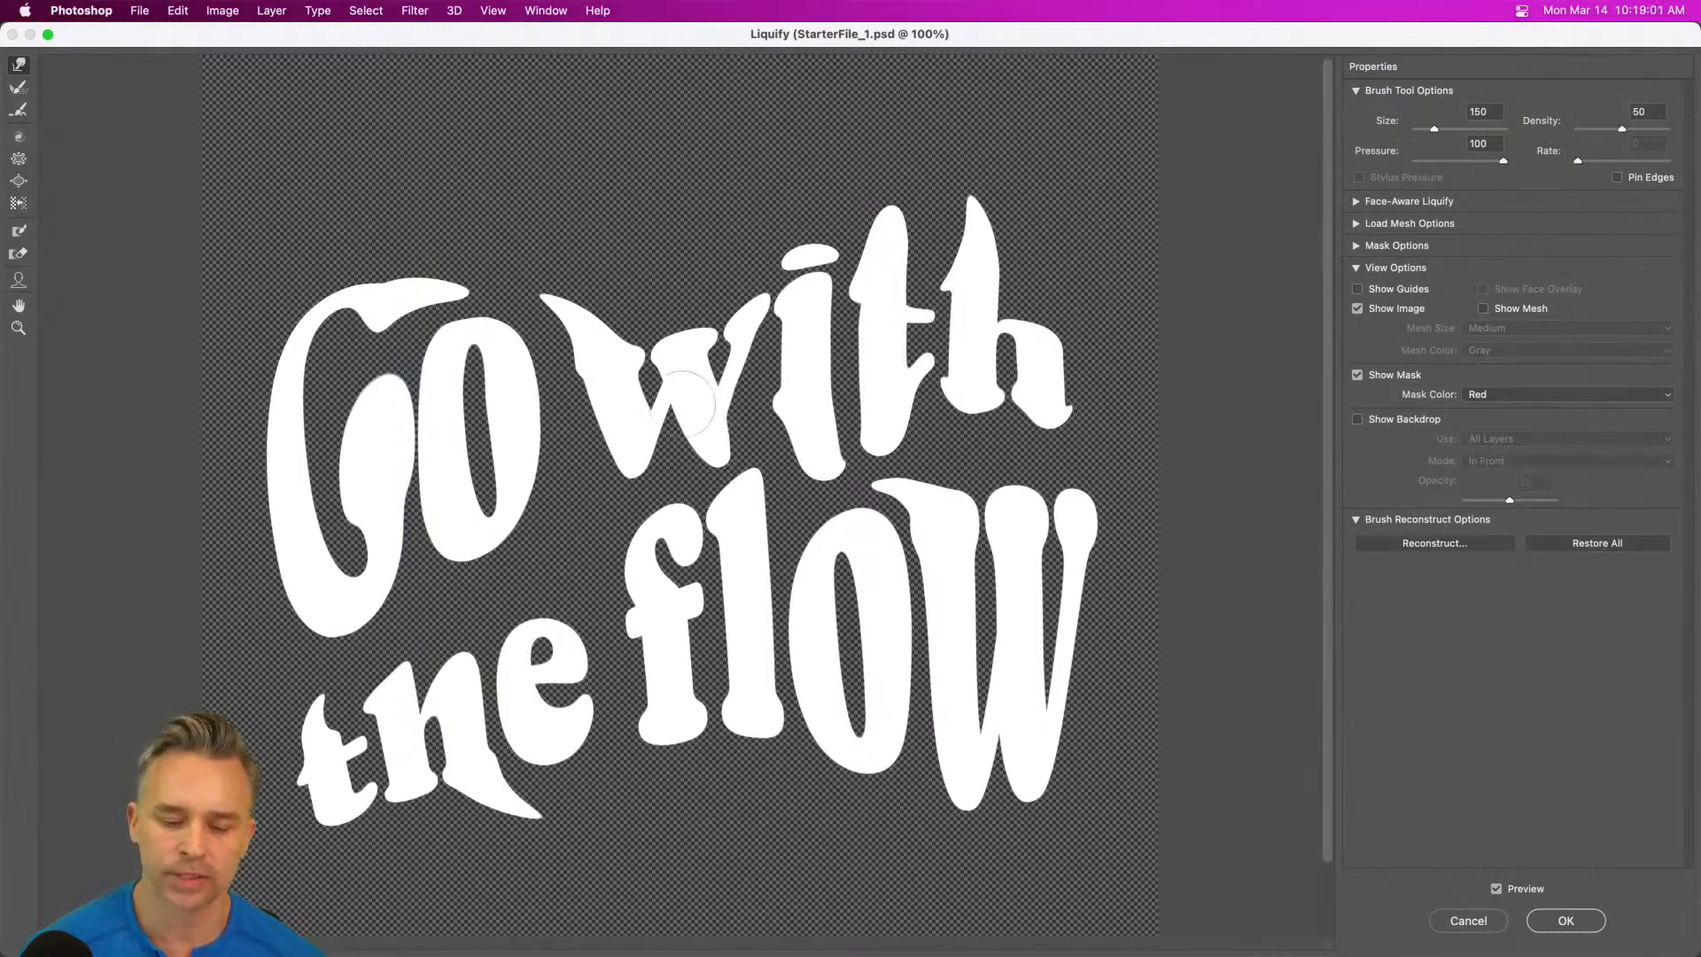
- Try the Reconstruct tool with an enlarged brush on the distorted tops between "Go" and "with"
click(18, 87)
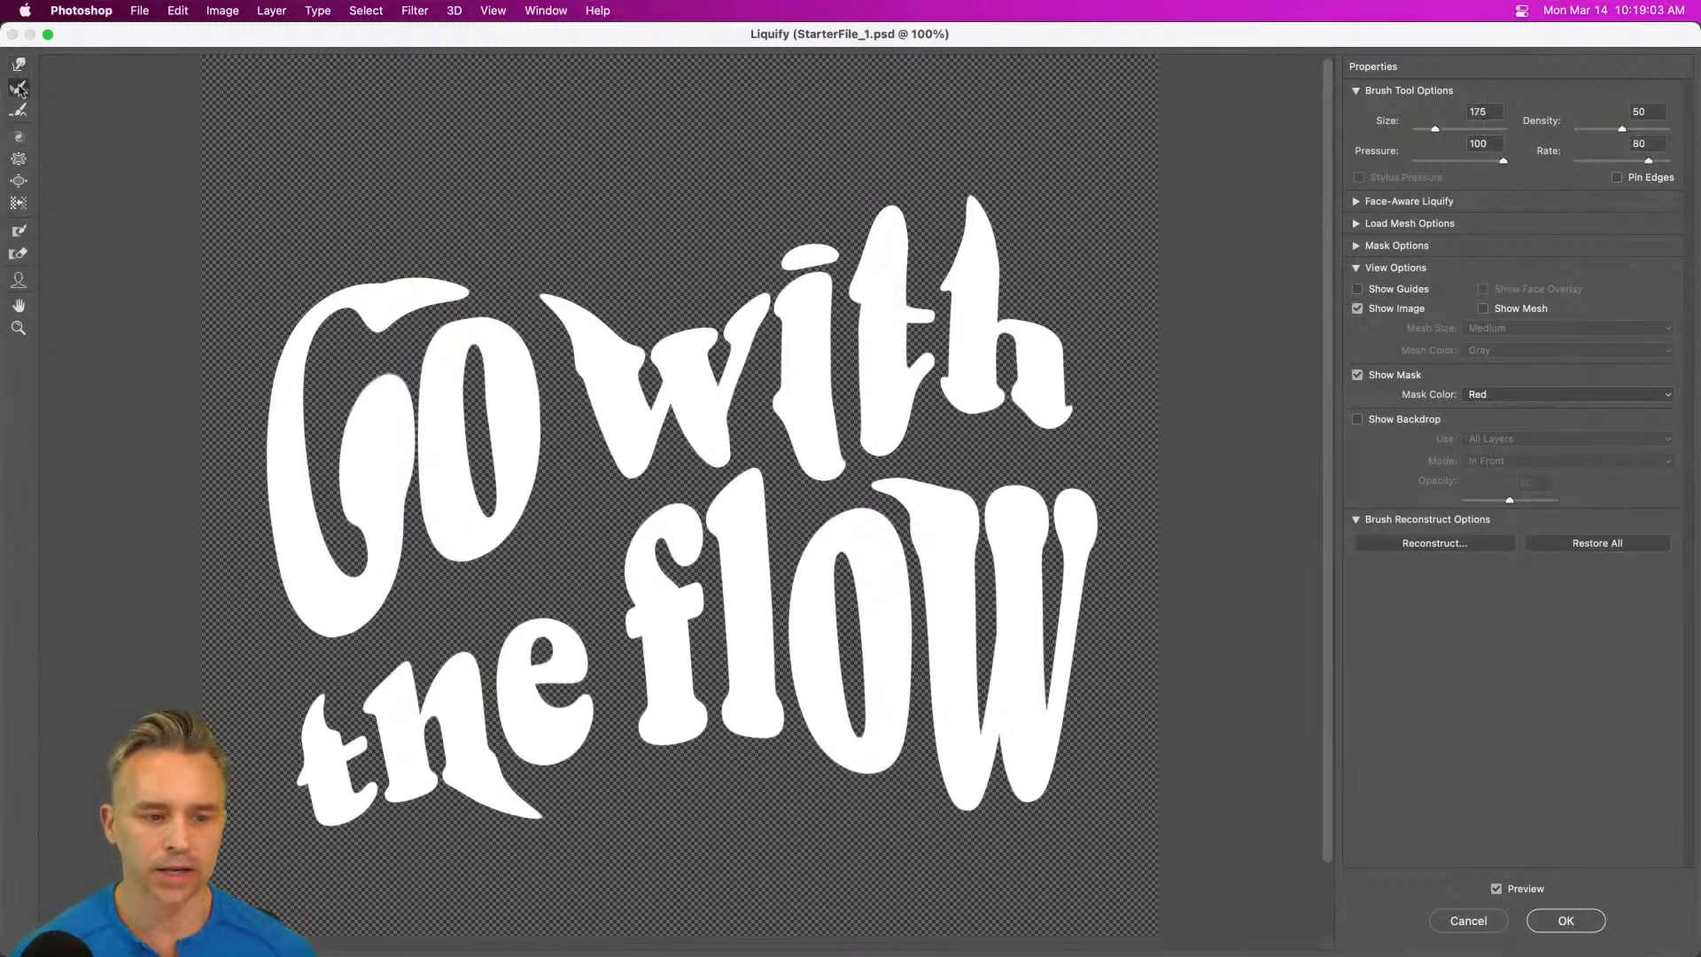
key(bracketright)
key(bracketright)
key(bracketright)
key(bracketright)
key(bracketright)
key(bracketright)
key(bracketright)
key(bracketright)
key(bracketright)
key(bracketright)
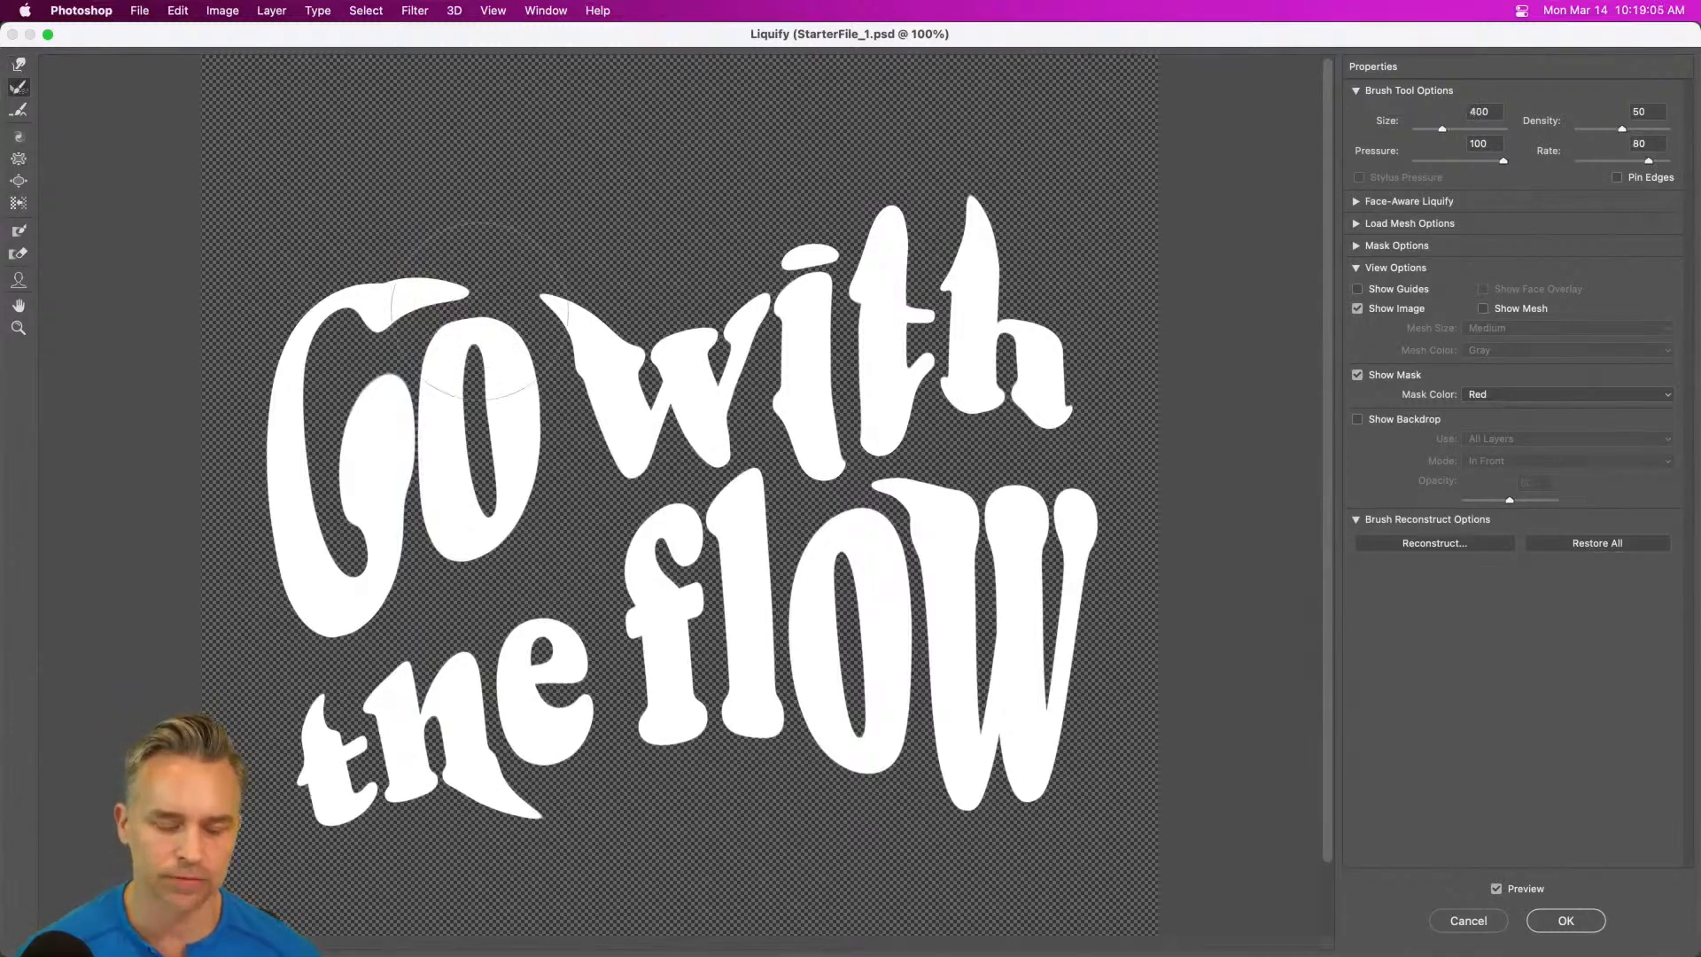
drag(486, 310, 485, 311)
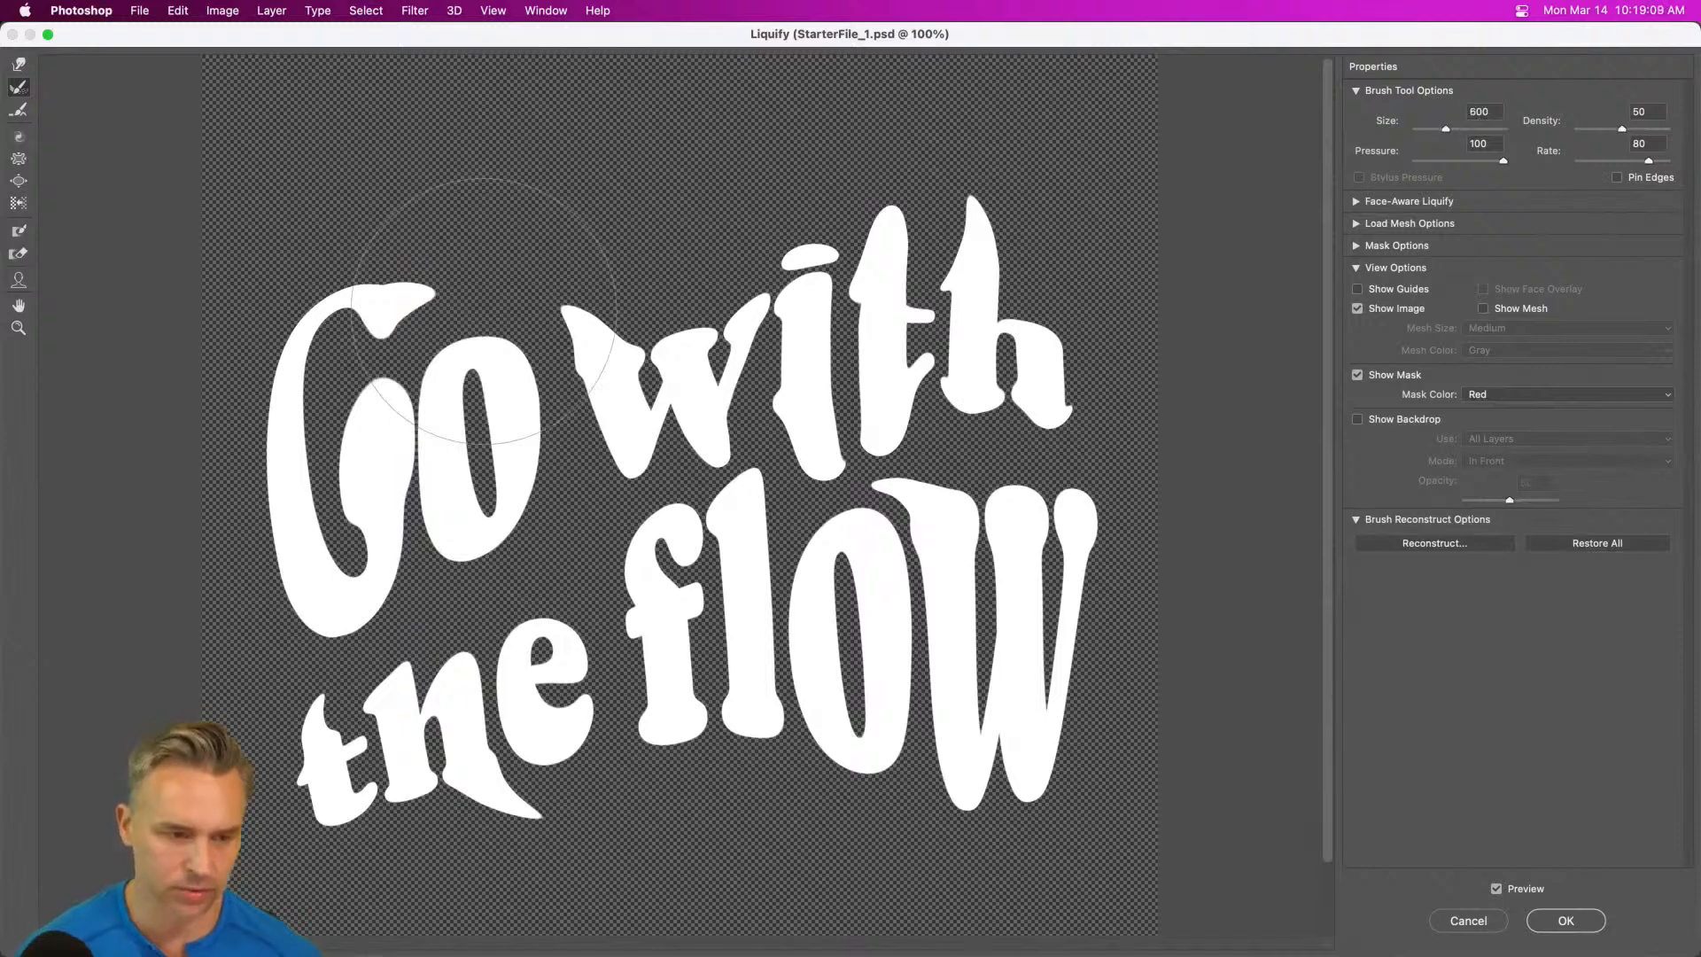
key(super+alt+z)
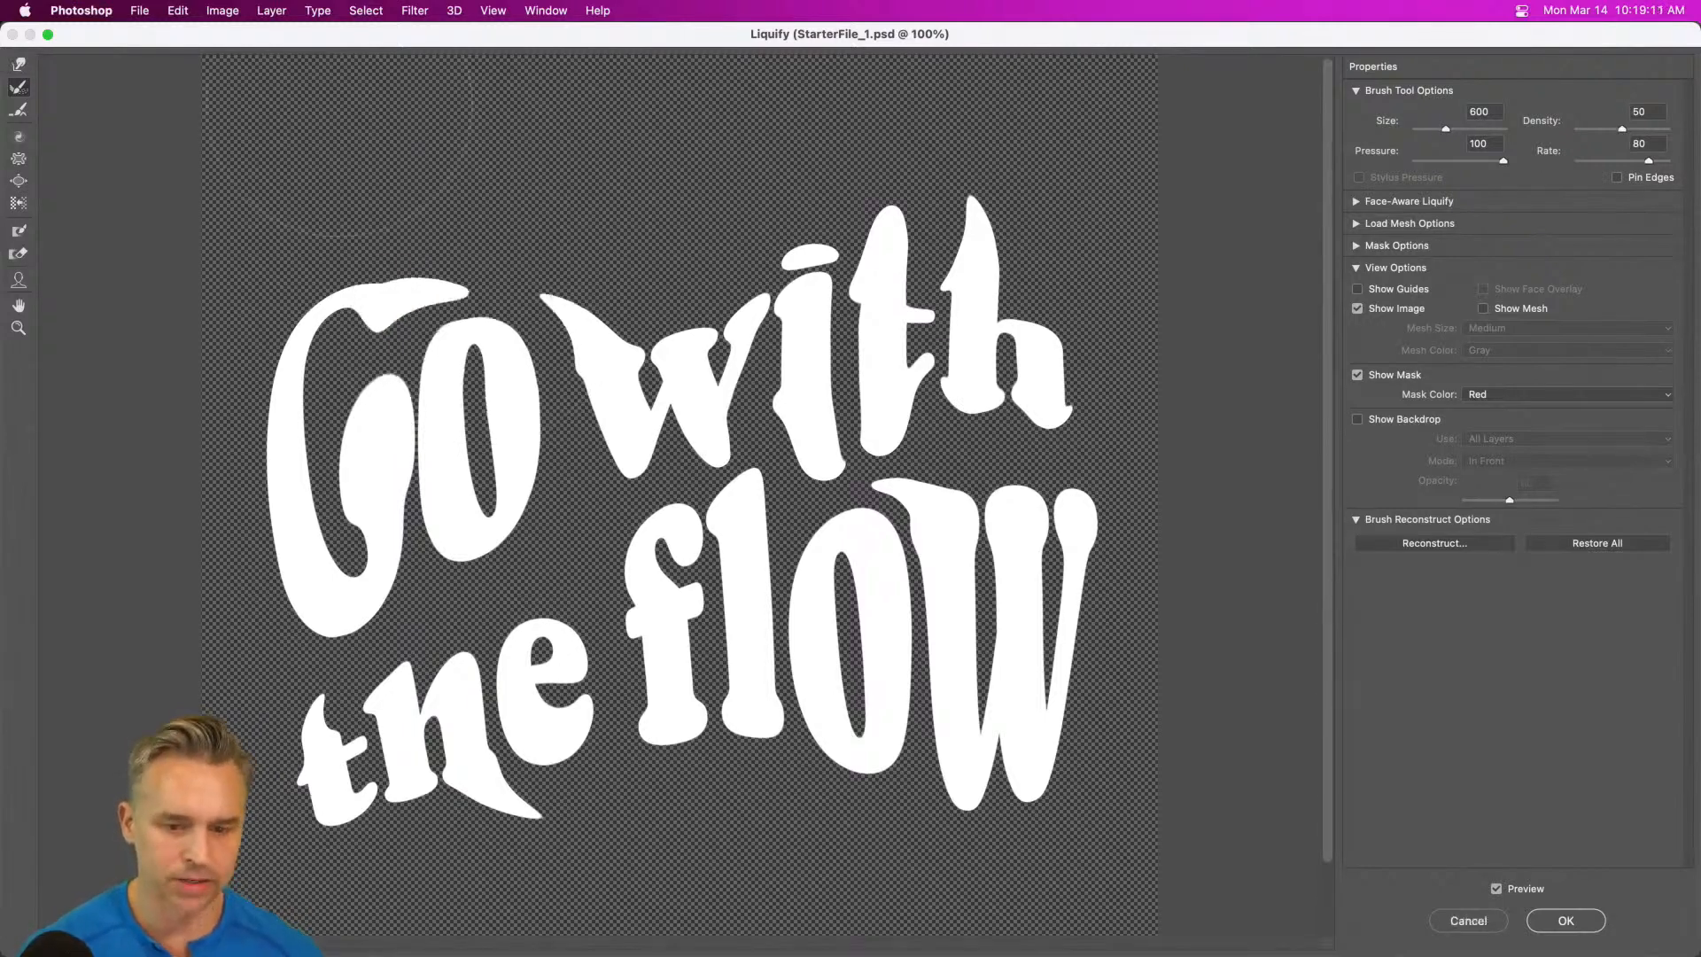
- Reconstruct the right foot of the "h" in "with" using a smaller brush and pull it downward with Forward Warp
key(bracketleft)
key(bracketleft)
key(bracketleft)
key(bracketleft)
drag(1050, 430, 1036, 408)
click(19, 64)
drag(1048, 392, 1059, 428)
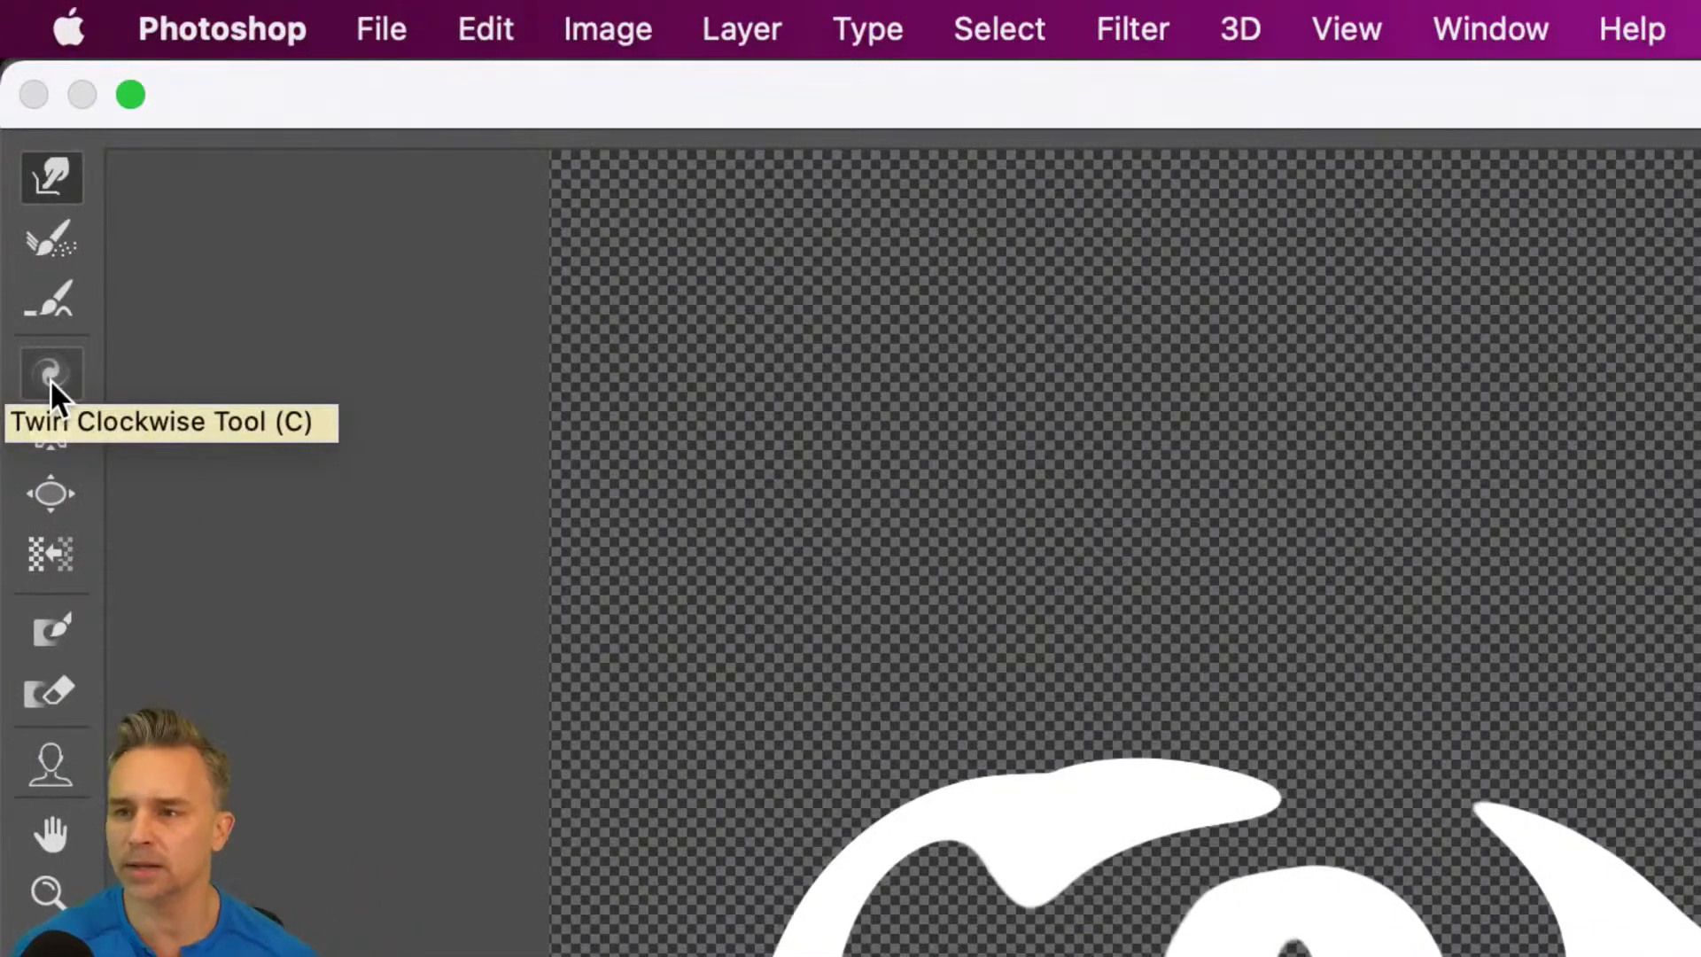
- Try the Twirl Clockwise tool at size 800 on the lower part of the "ow" in "flow"
click(50, 379)
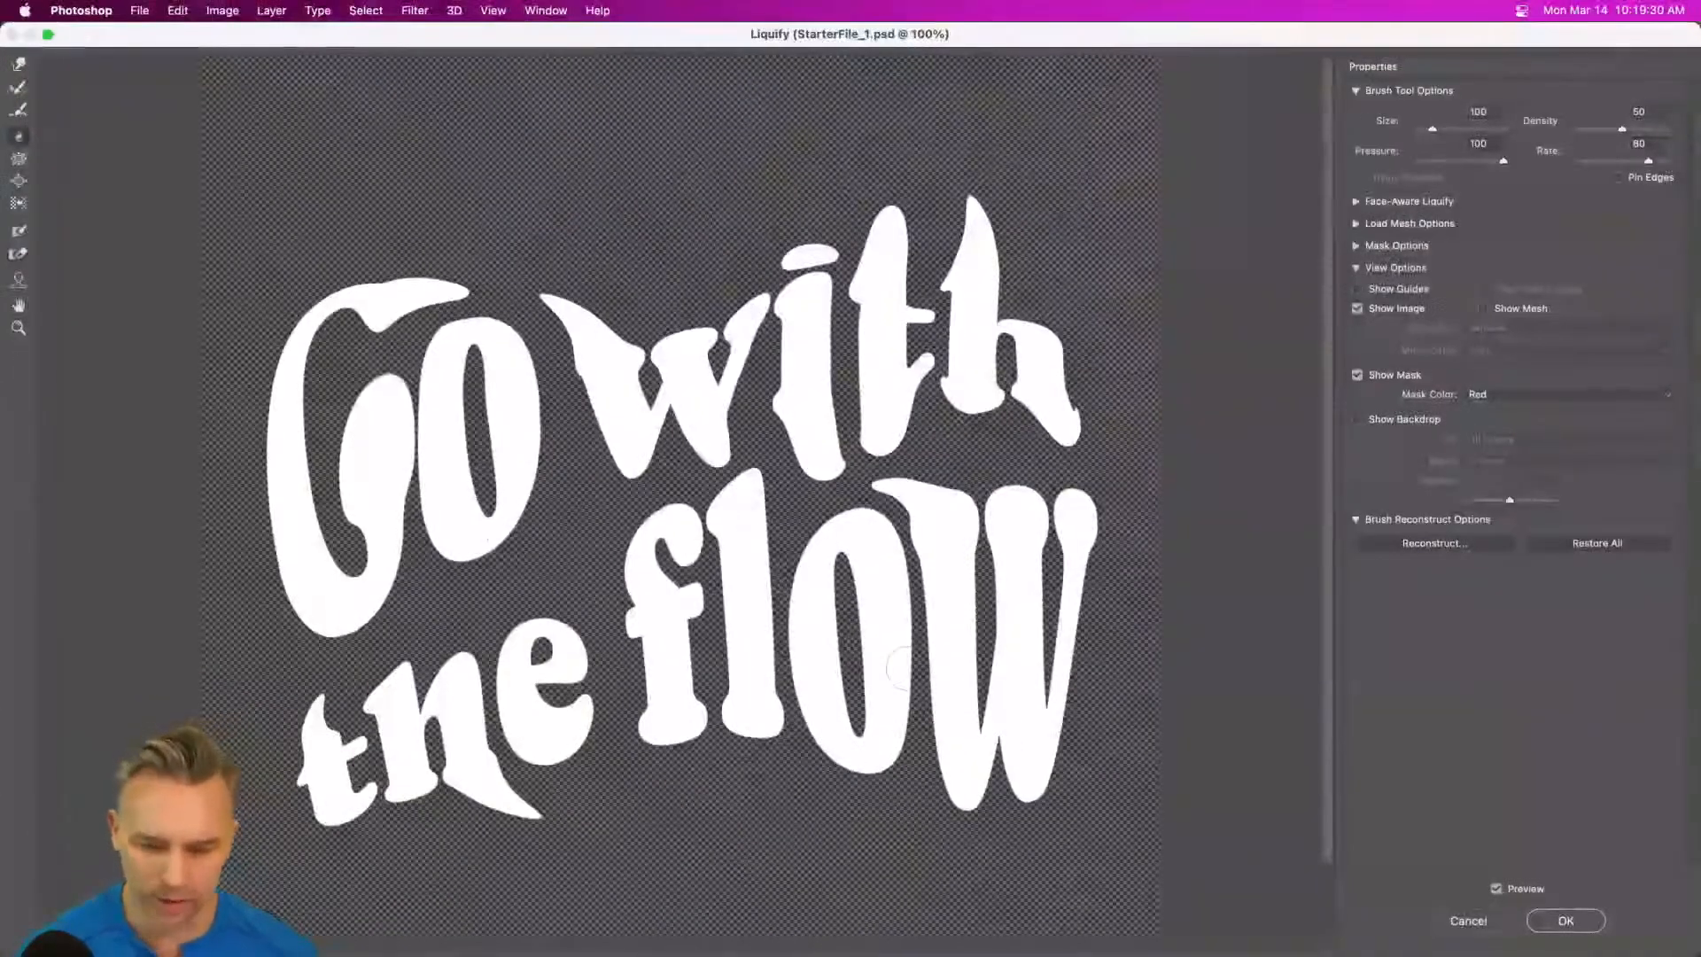
key(bracketright)
key(bracketright)
key(bracketright)
key(bracketright)
key(bracketright)
key(bracketright)
key(bracketright)
key(bracketright)
key(bracketright)
key(bracketright)
key(bracketright)
key(bracketright)
key(bracketright)
drag(953, 731, 953, 731)
key(super+alt+z)
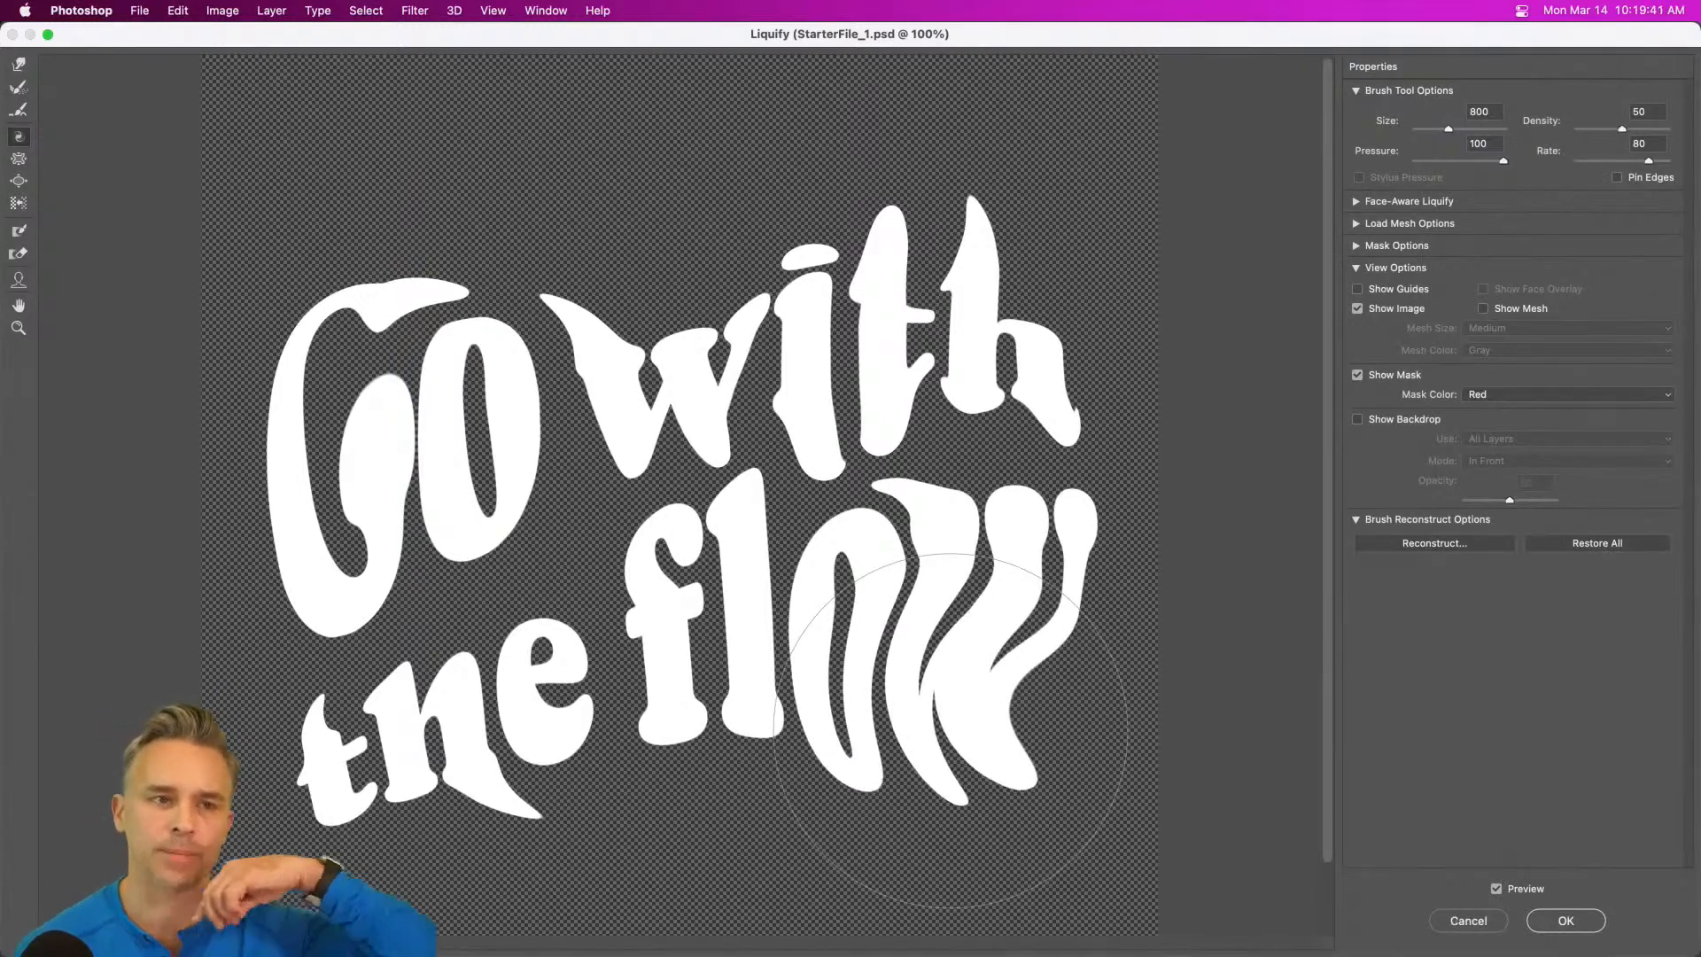
key(super+z)
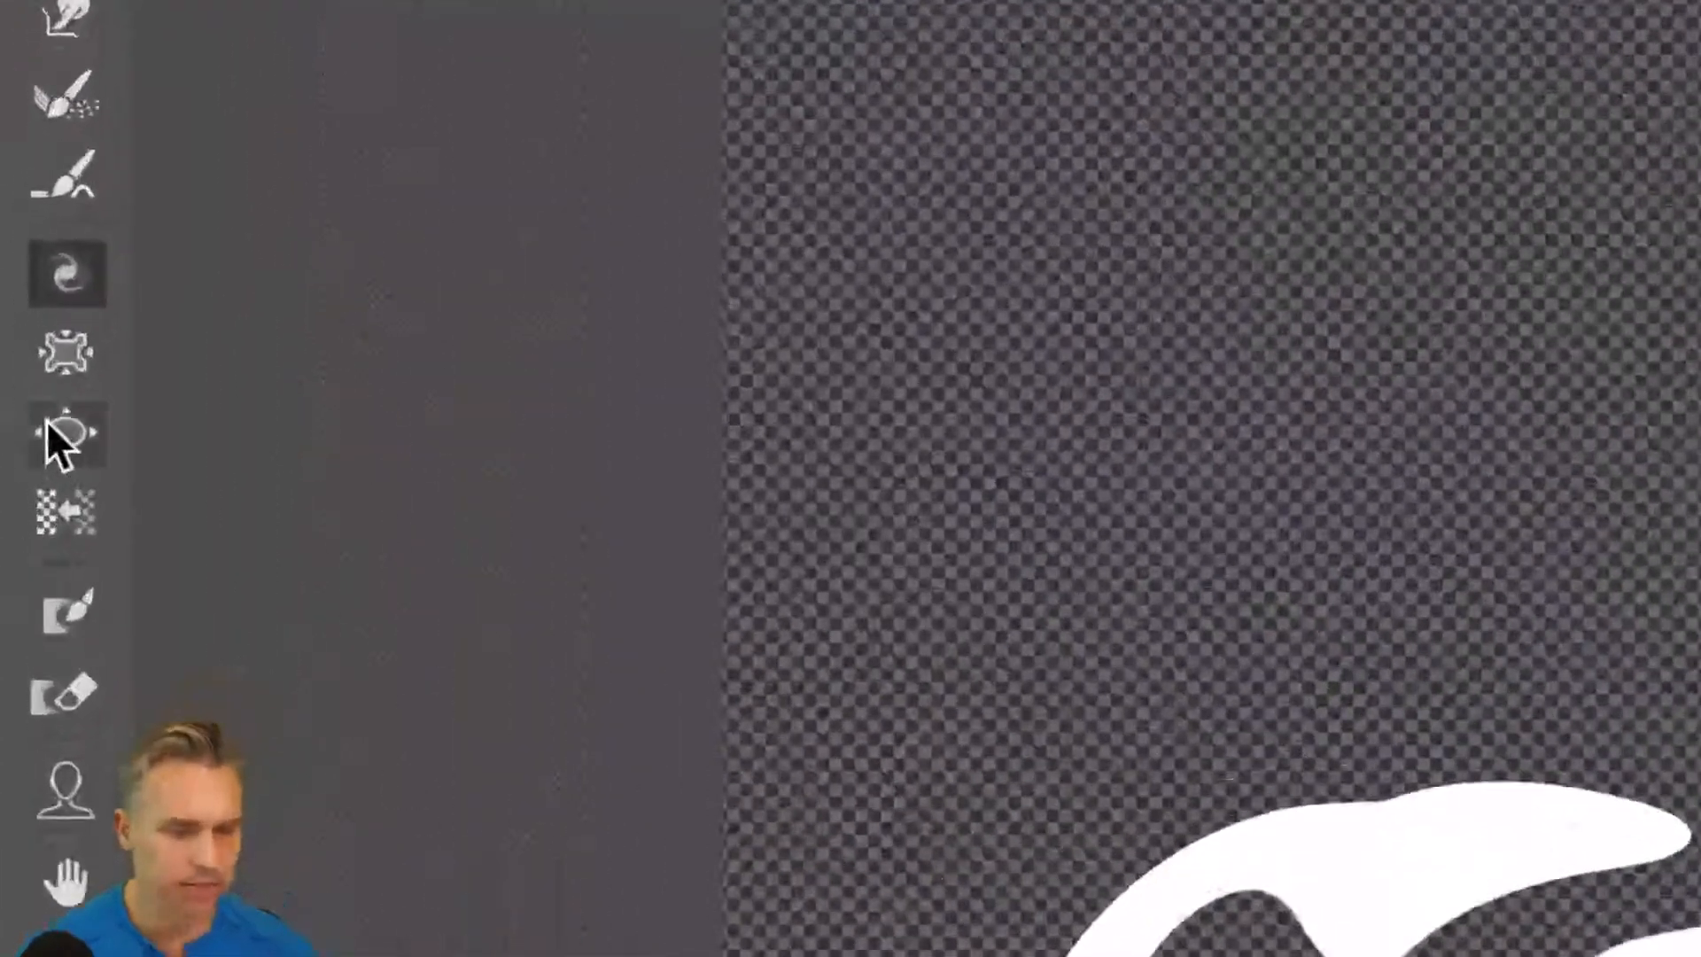
- Bloat the "o" in "flow", the "o" in "Go" and the area below "it" in "with" at sizes 600 to 700, and apply Liquify
click(17, 181)
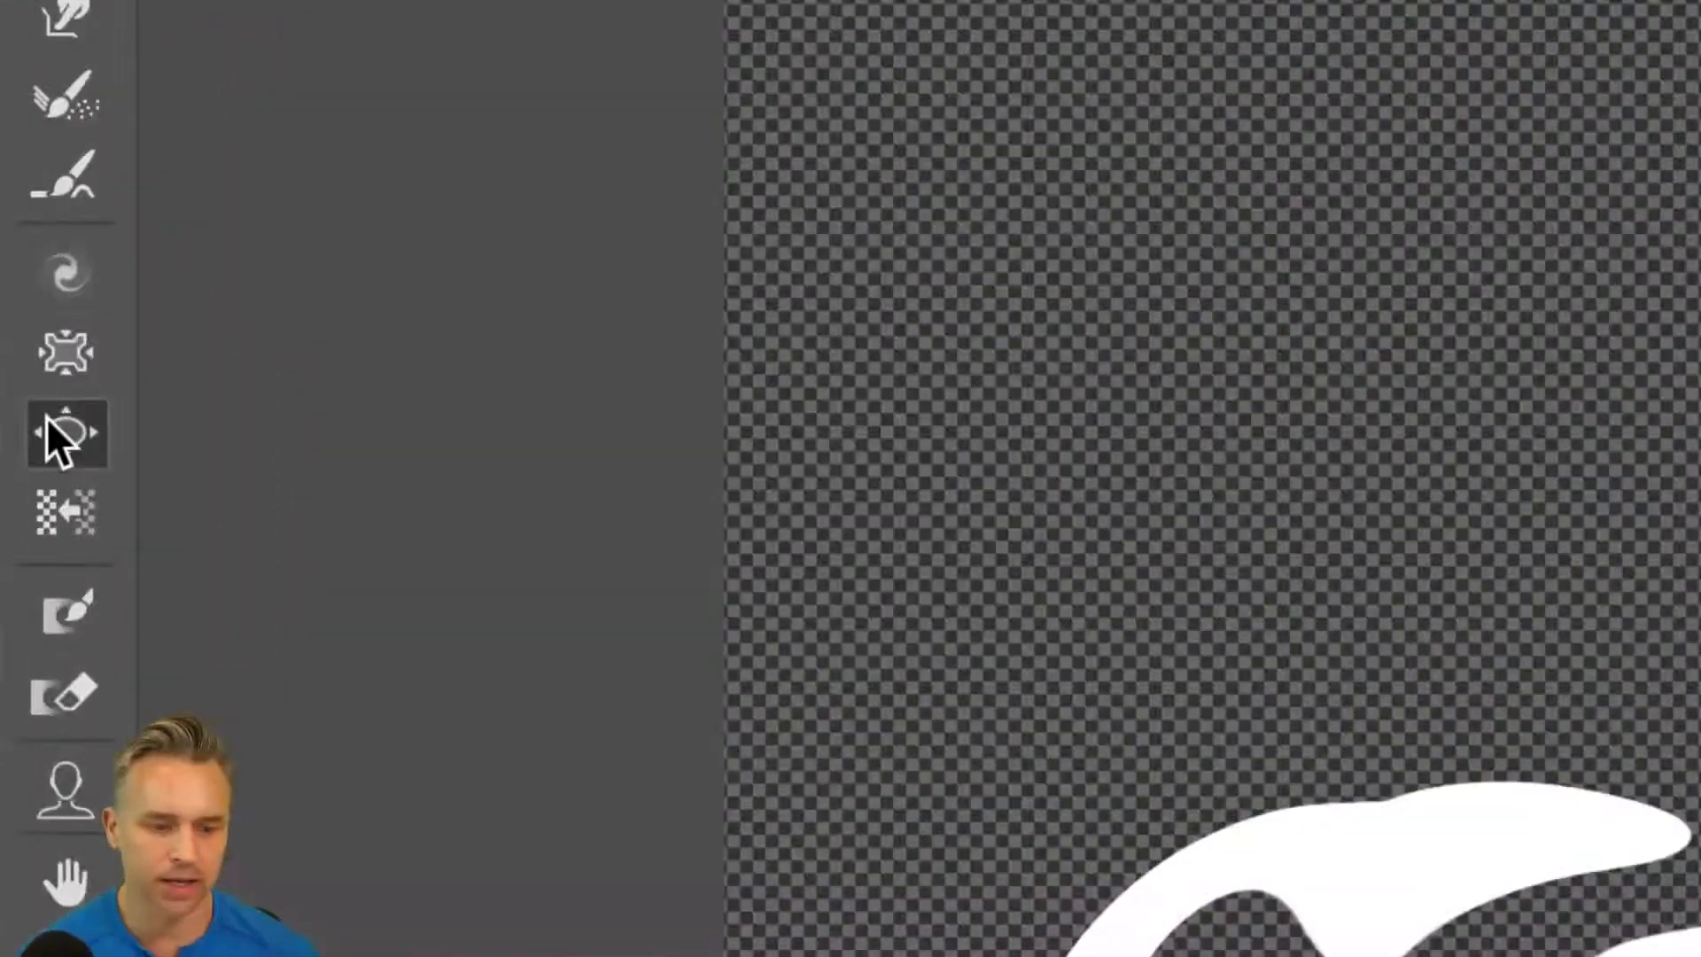
click(49, 359)
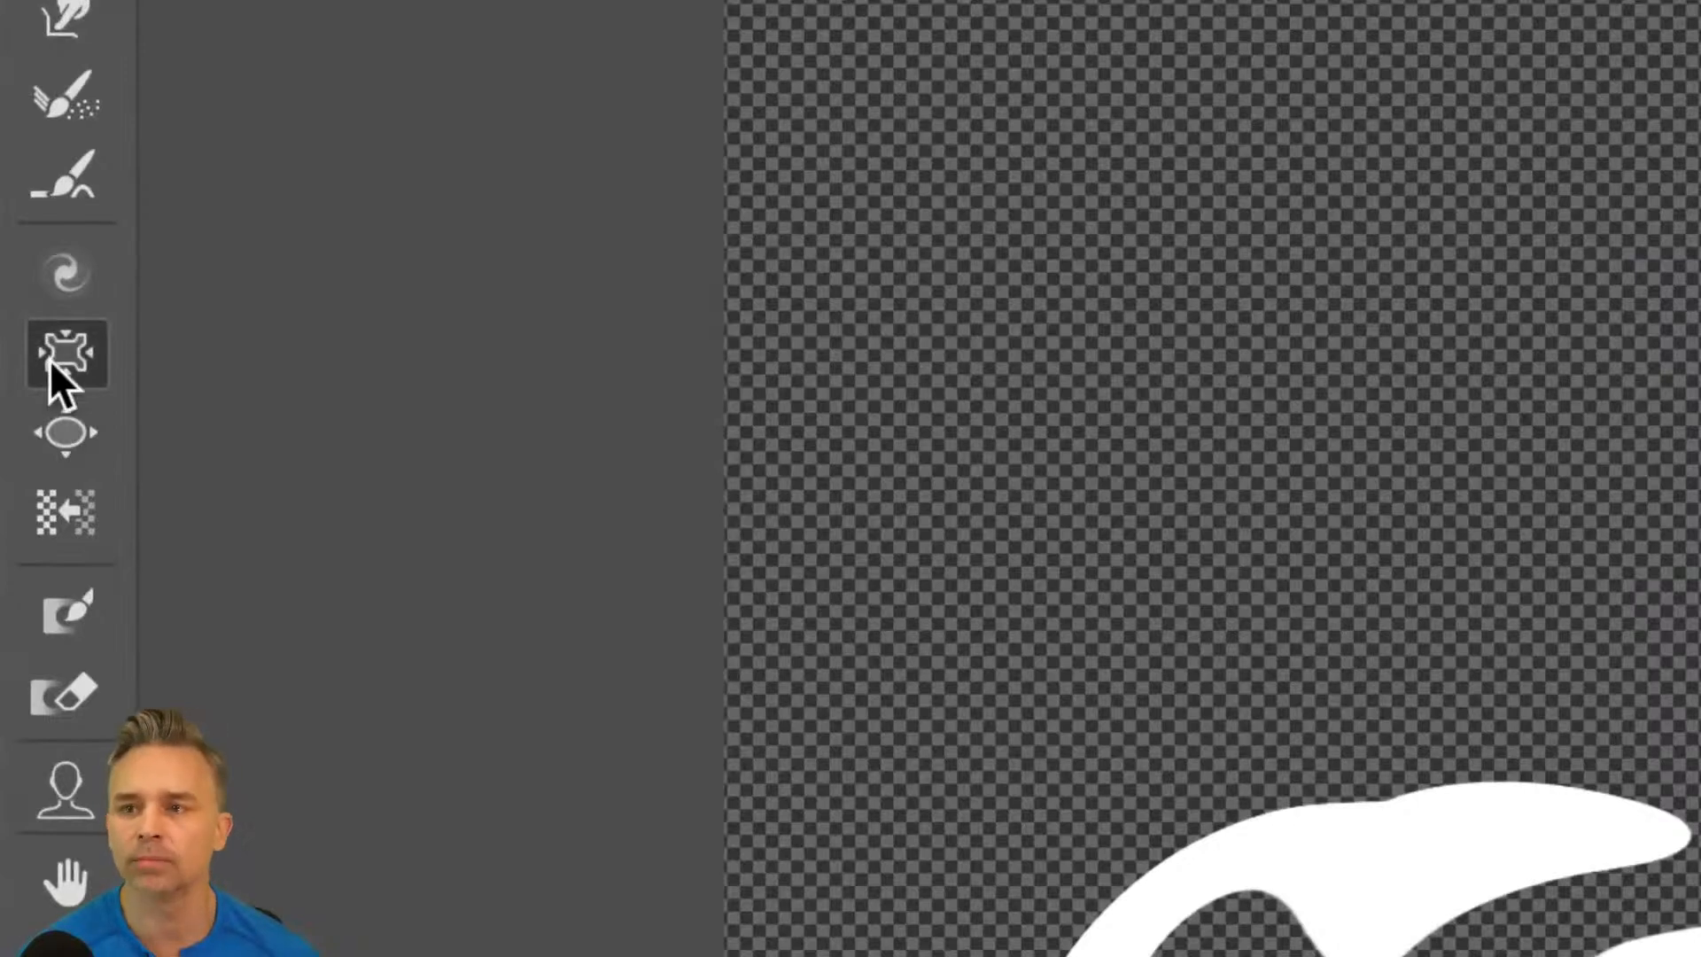
click(59, 427)
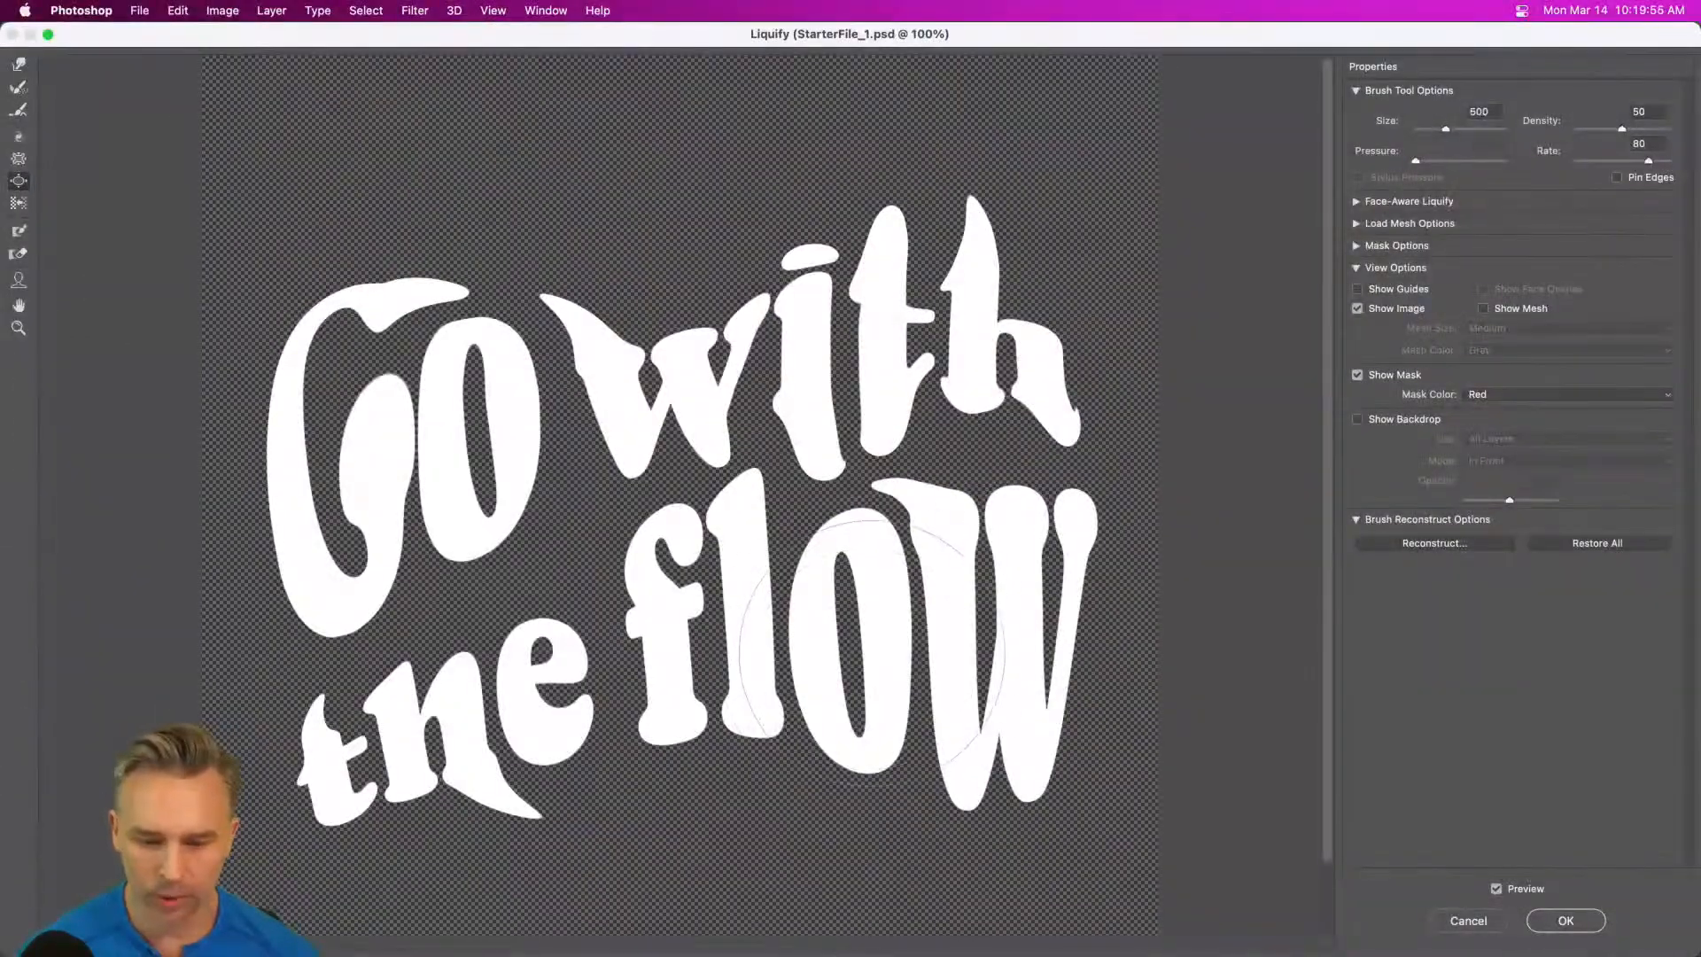
click(877, 648)
drag(877, 647, 879, 647)
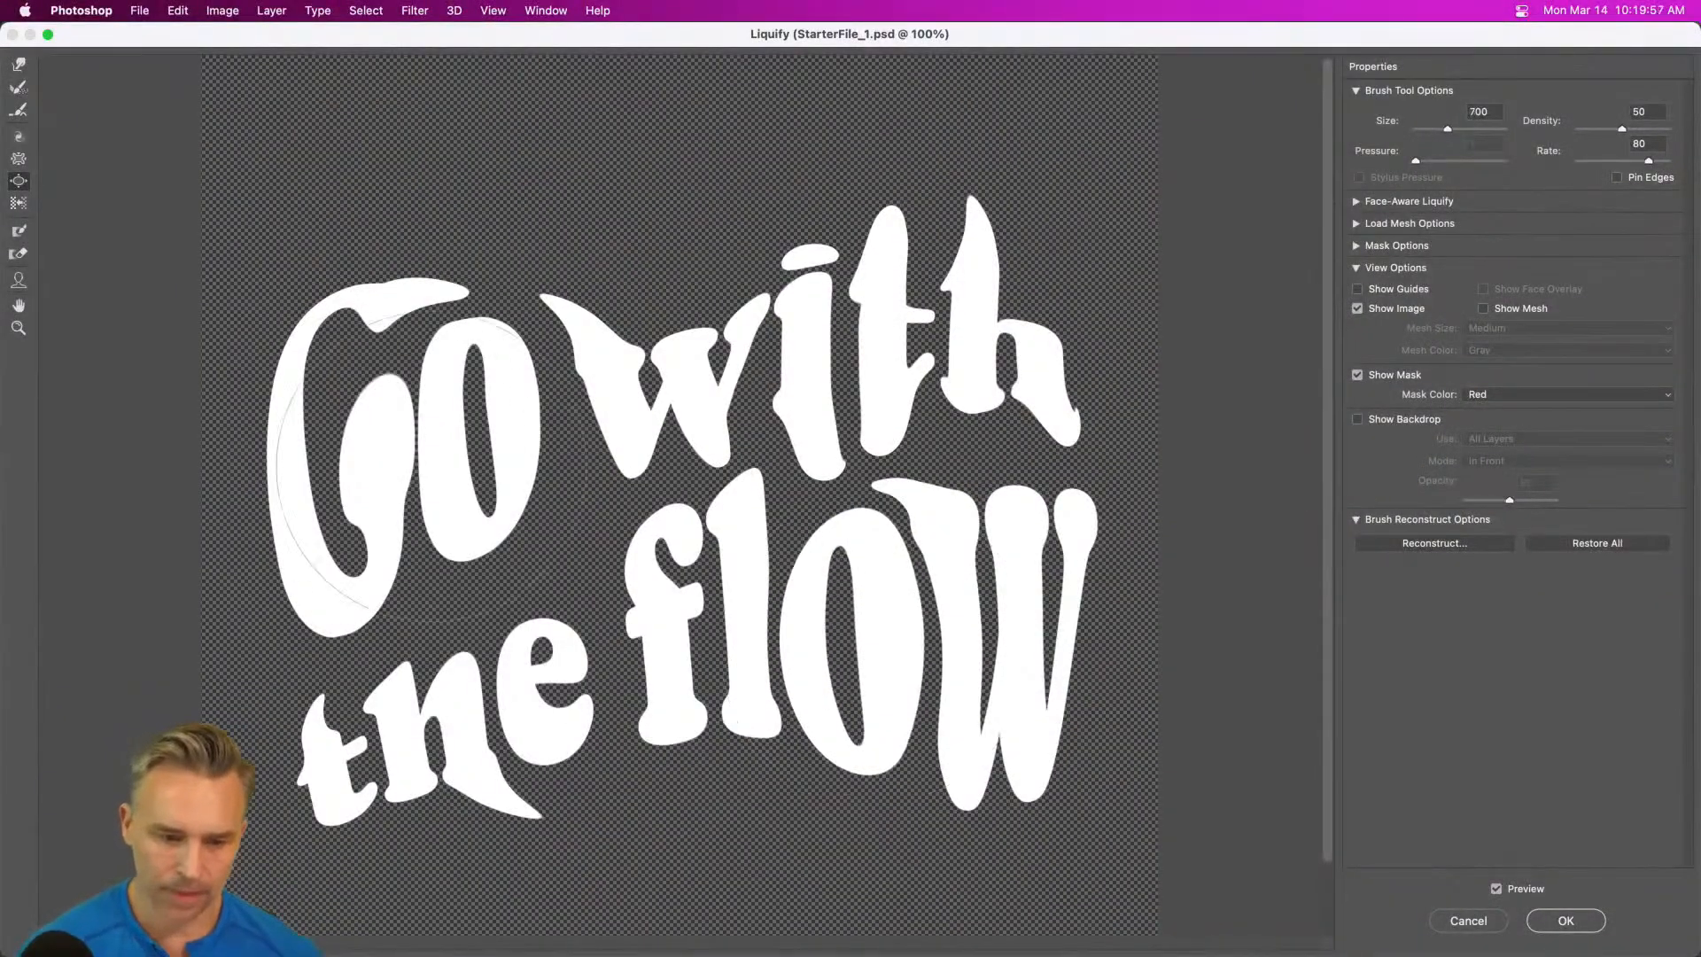
drag(447, 428, 449, 427)
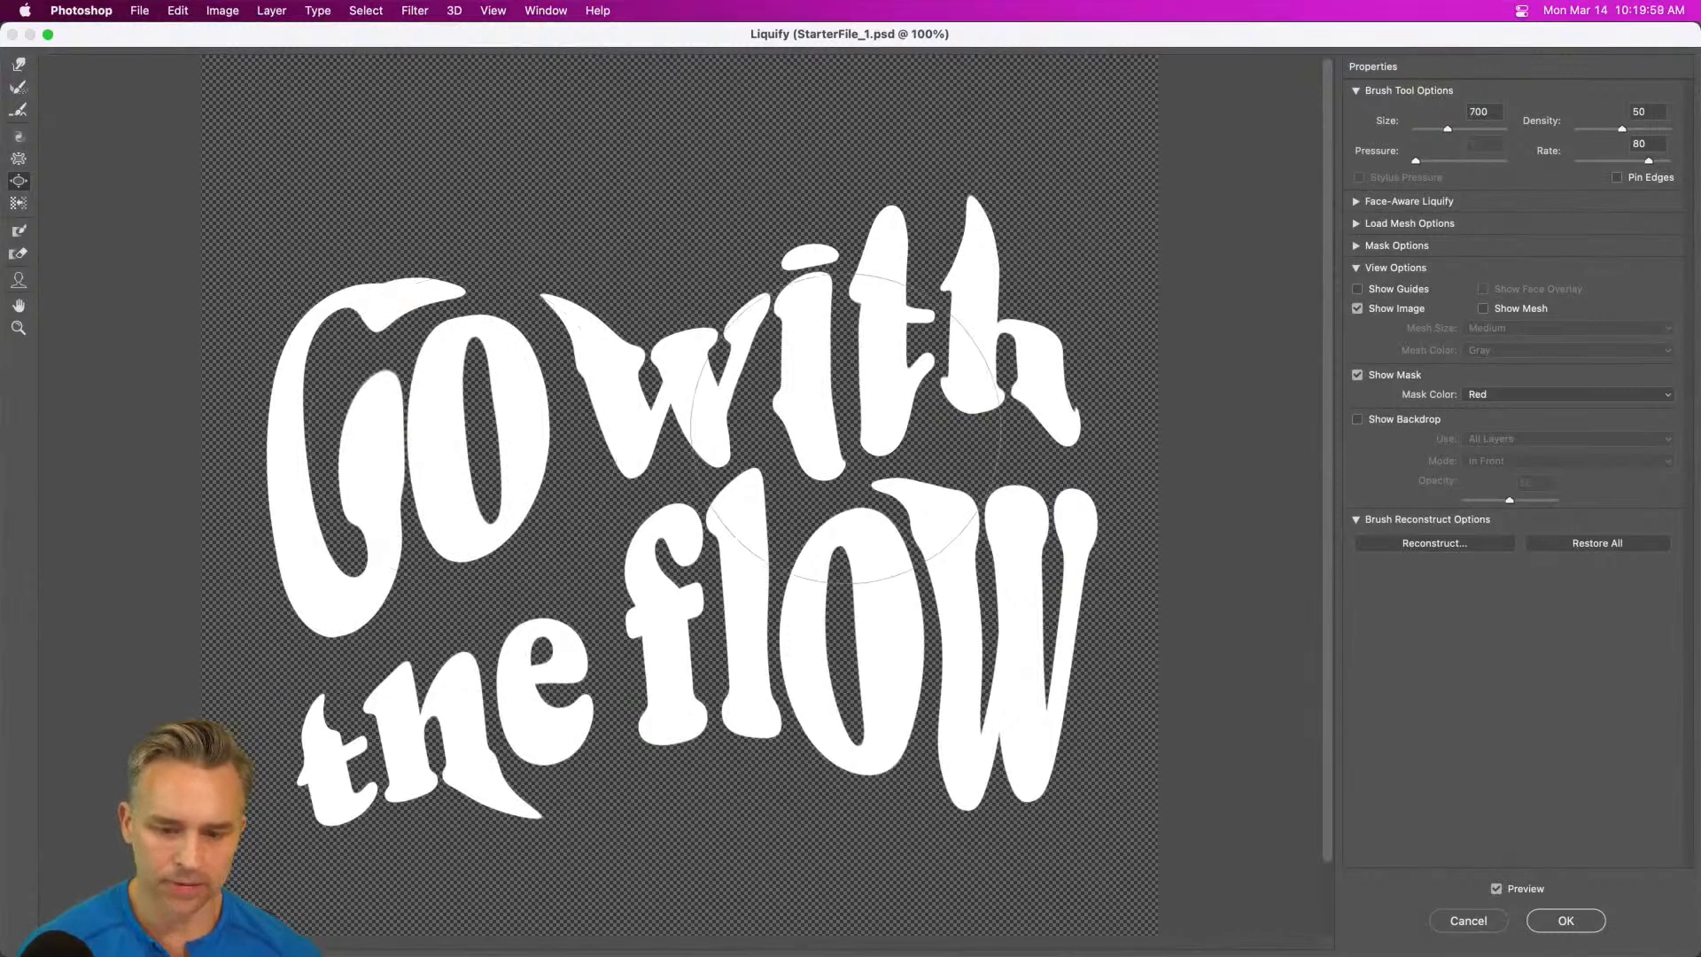
drag(801, 425, 801, 425)
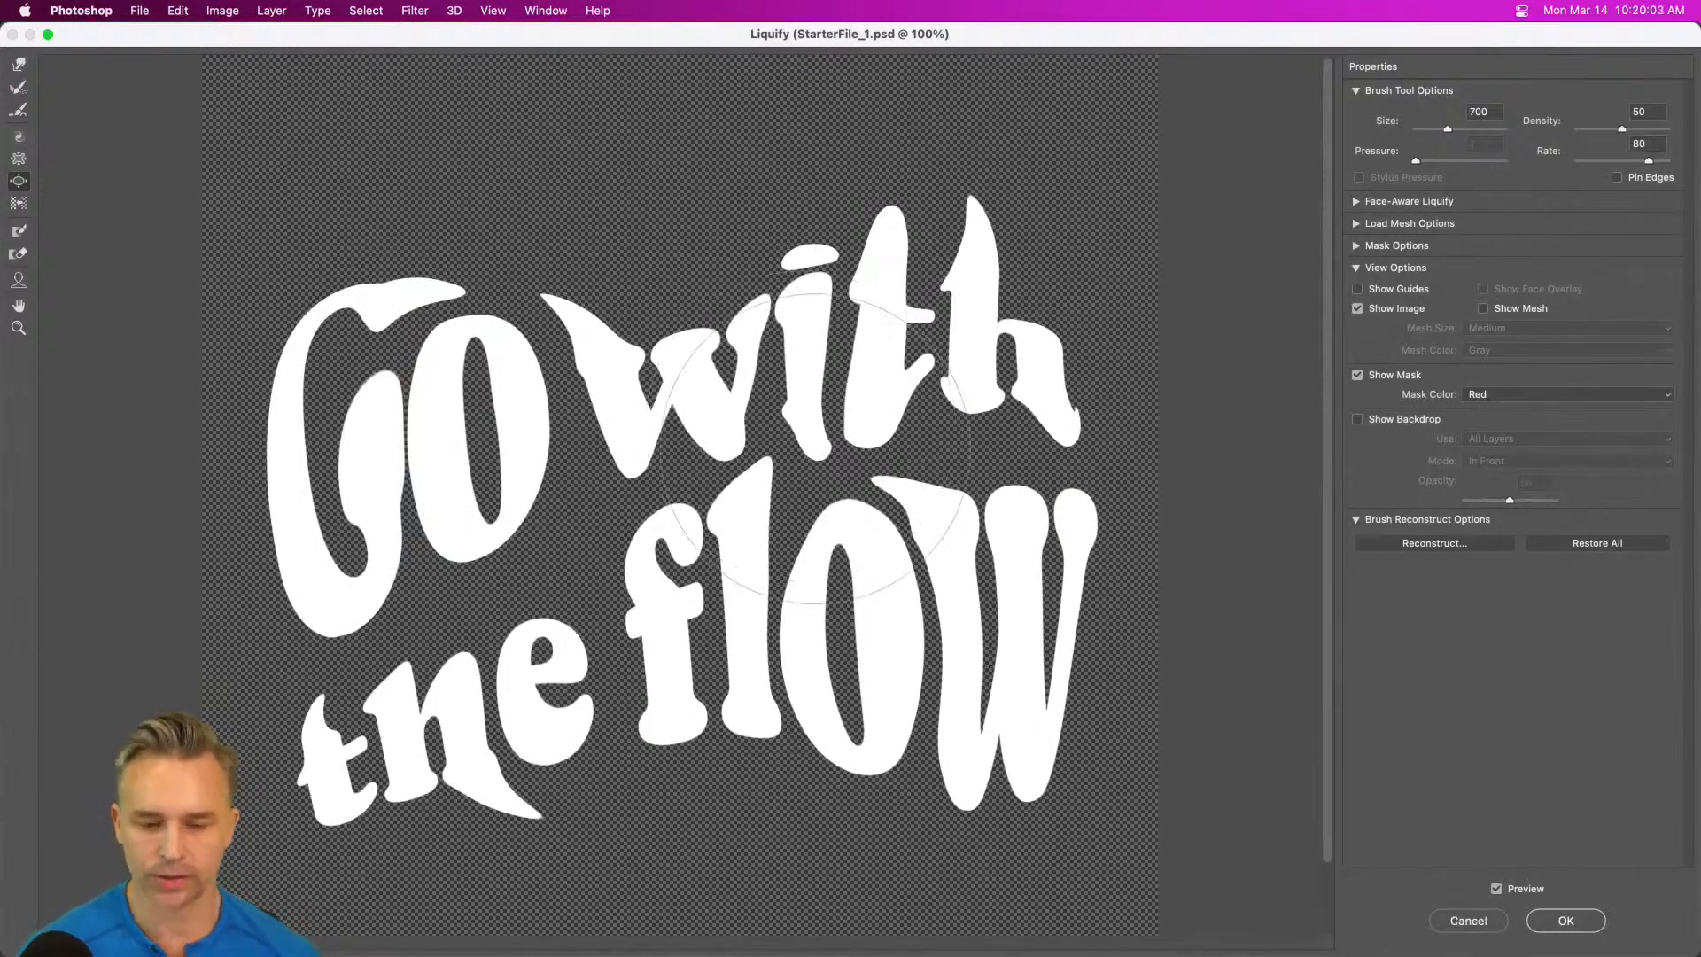
click(1565, 921)
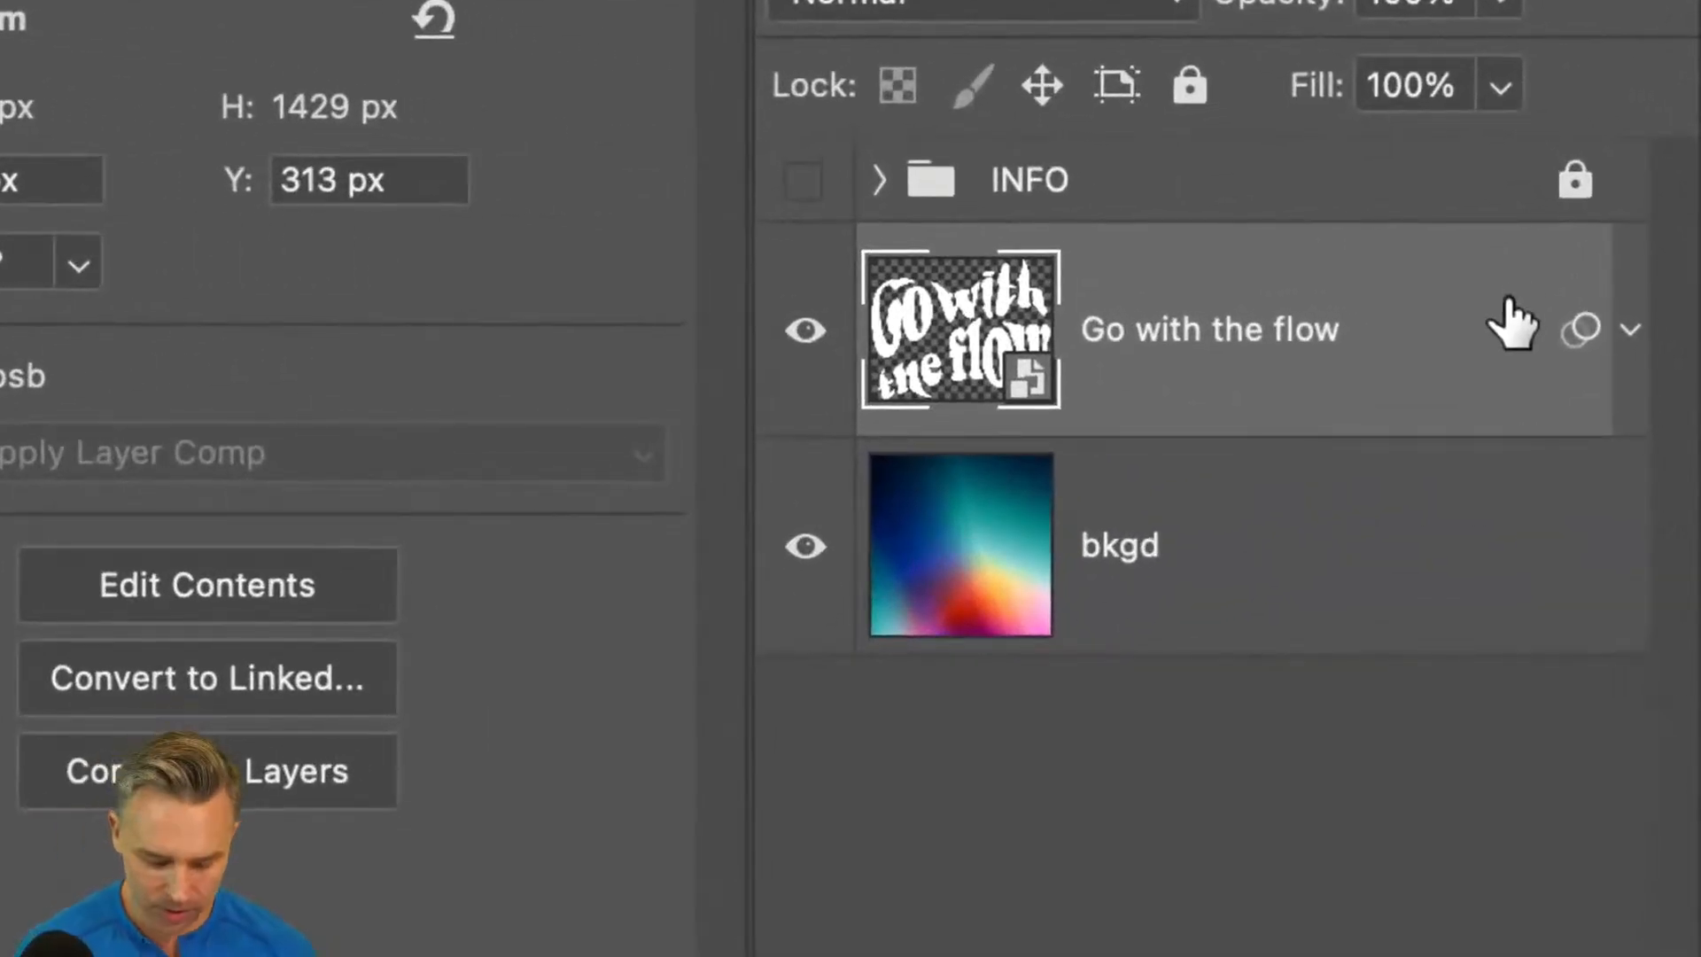
- Duplicate the "Go with the flow" Smart Object layer, hide the upper copy and select the lower one
key(ctrl+j)
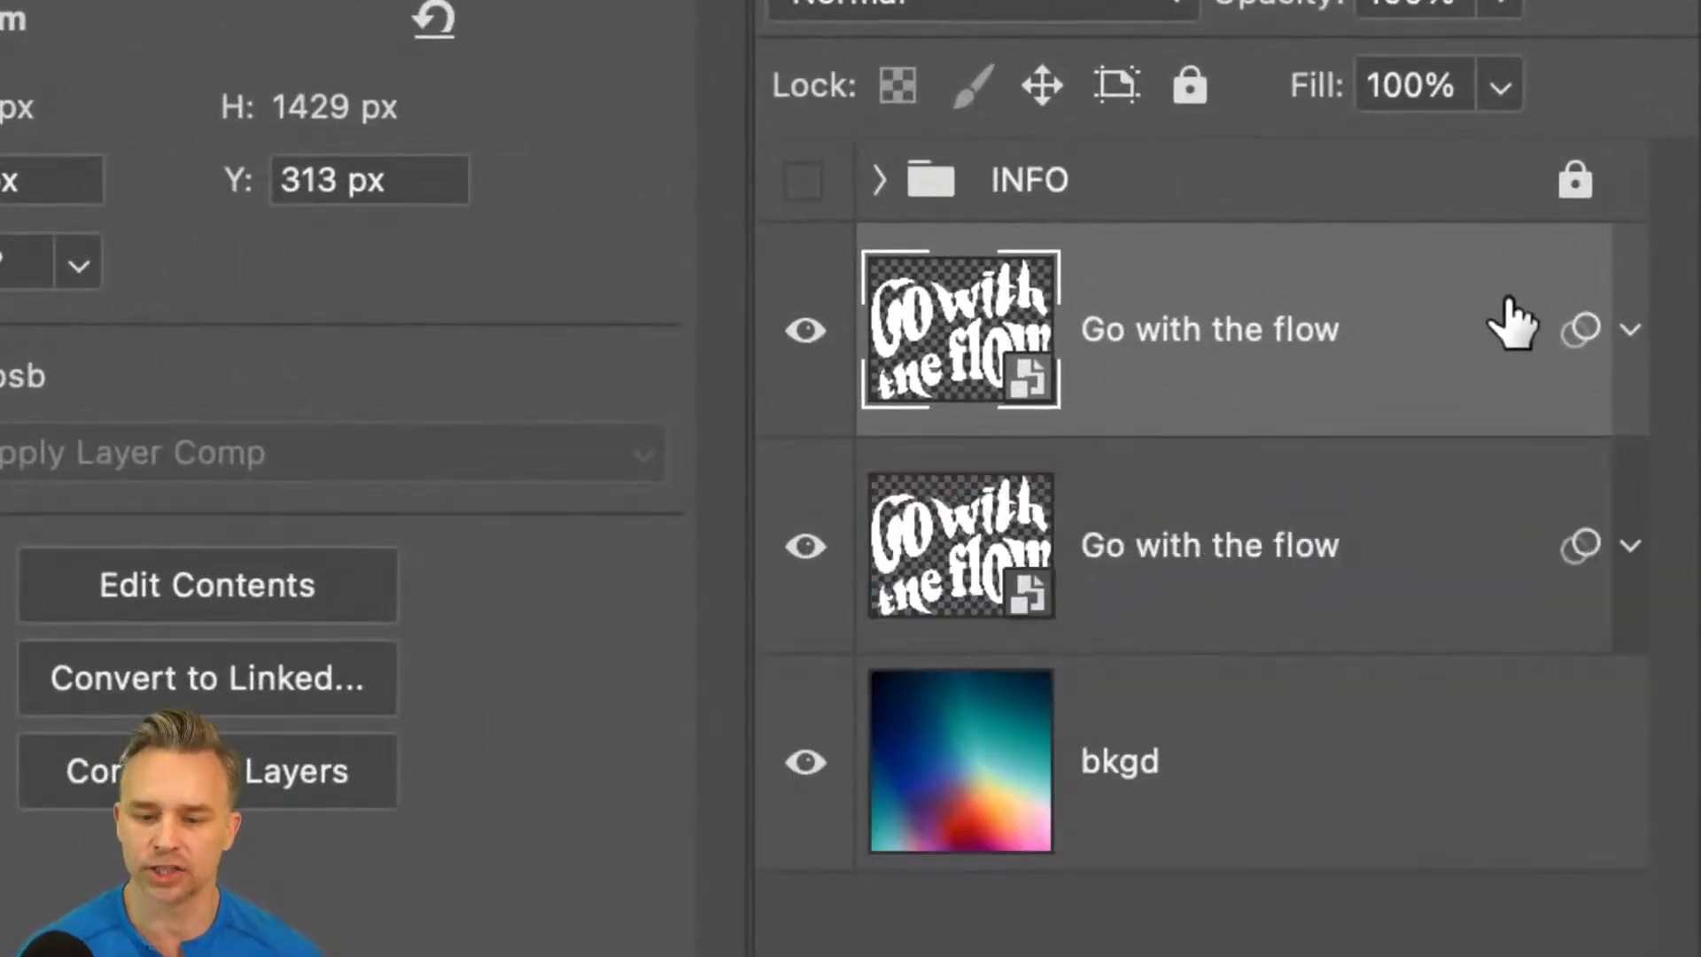
click(1155, 585)
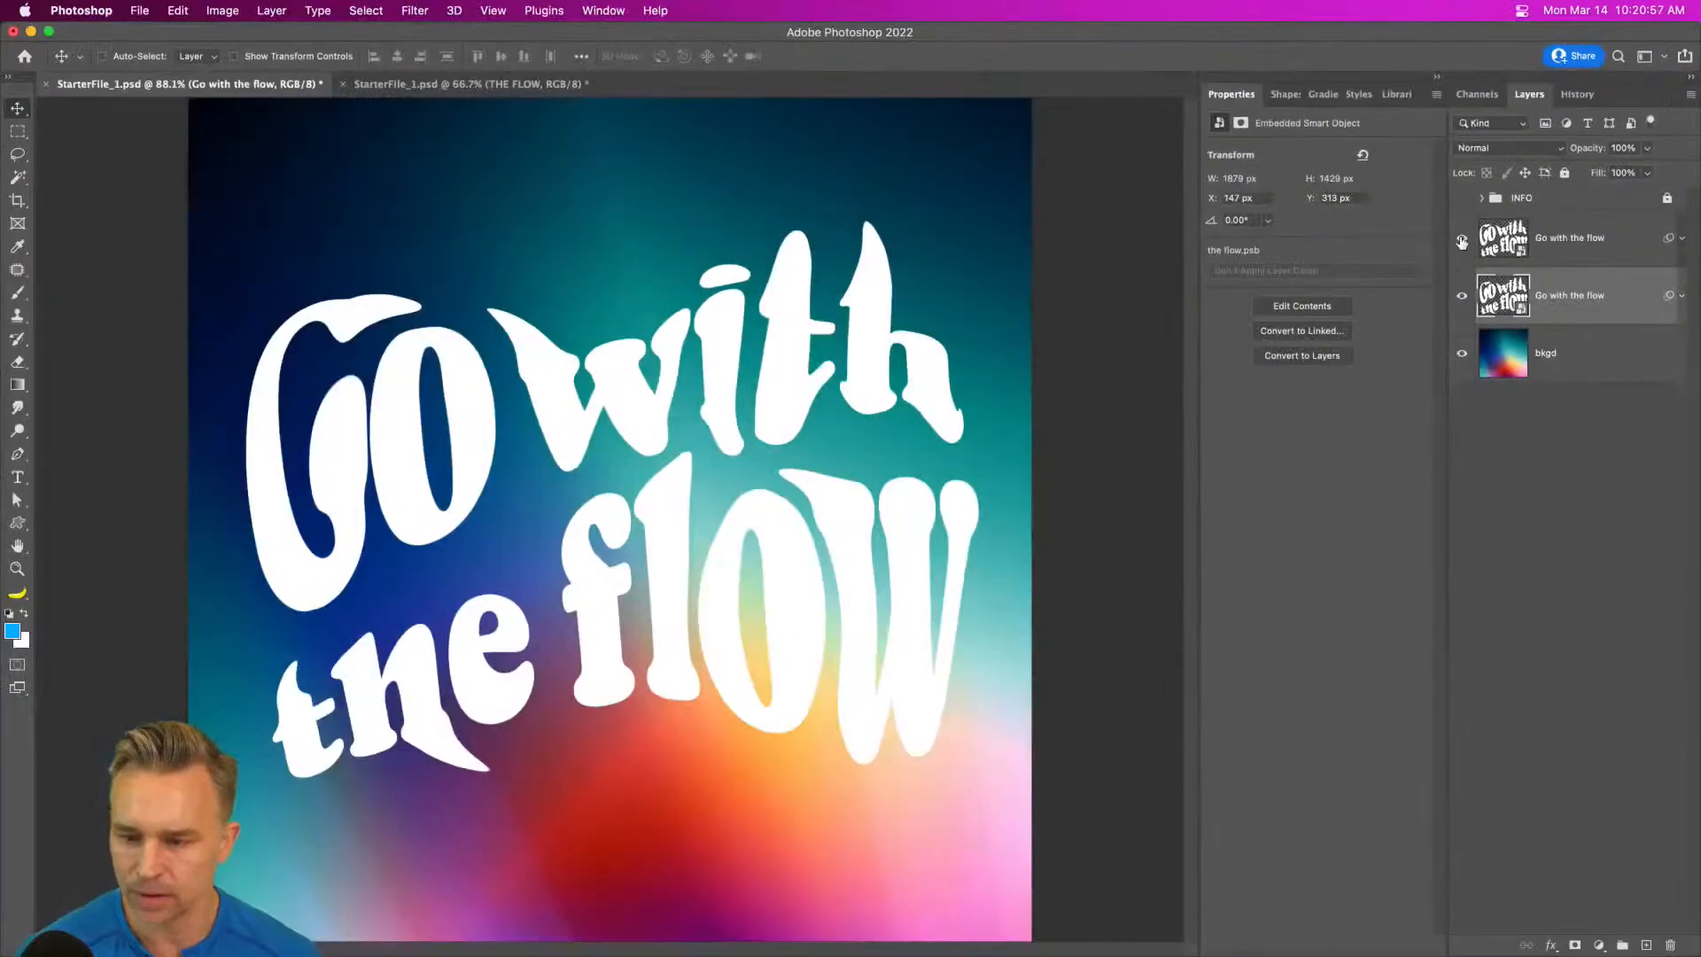
click(1462, 240)
- Add a Color Overlay to the lower "Go with the flow" layer using yellow ffcc00
double_click(1631, 288)
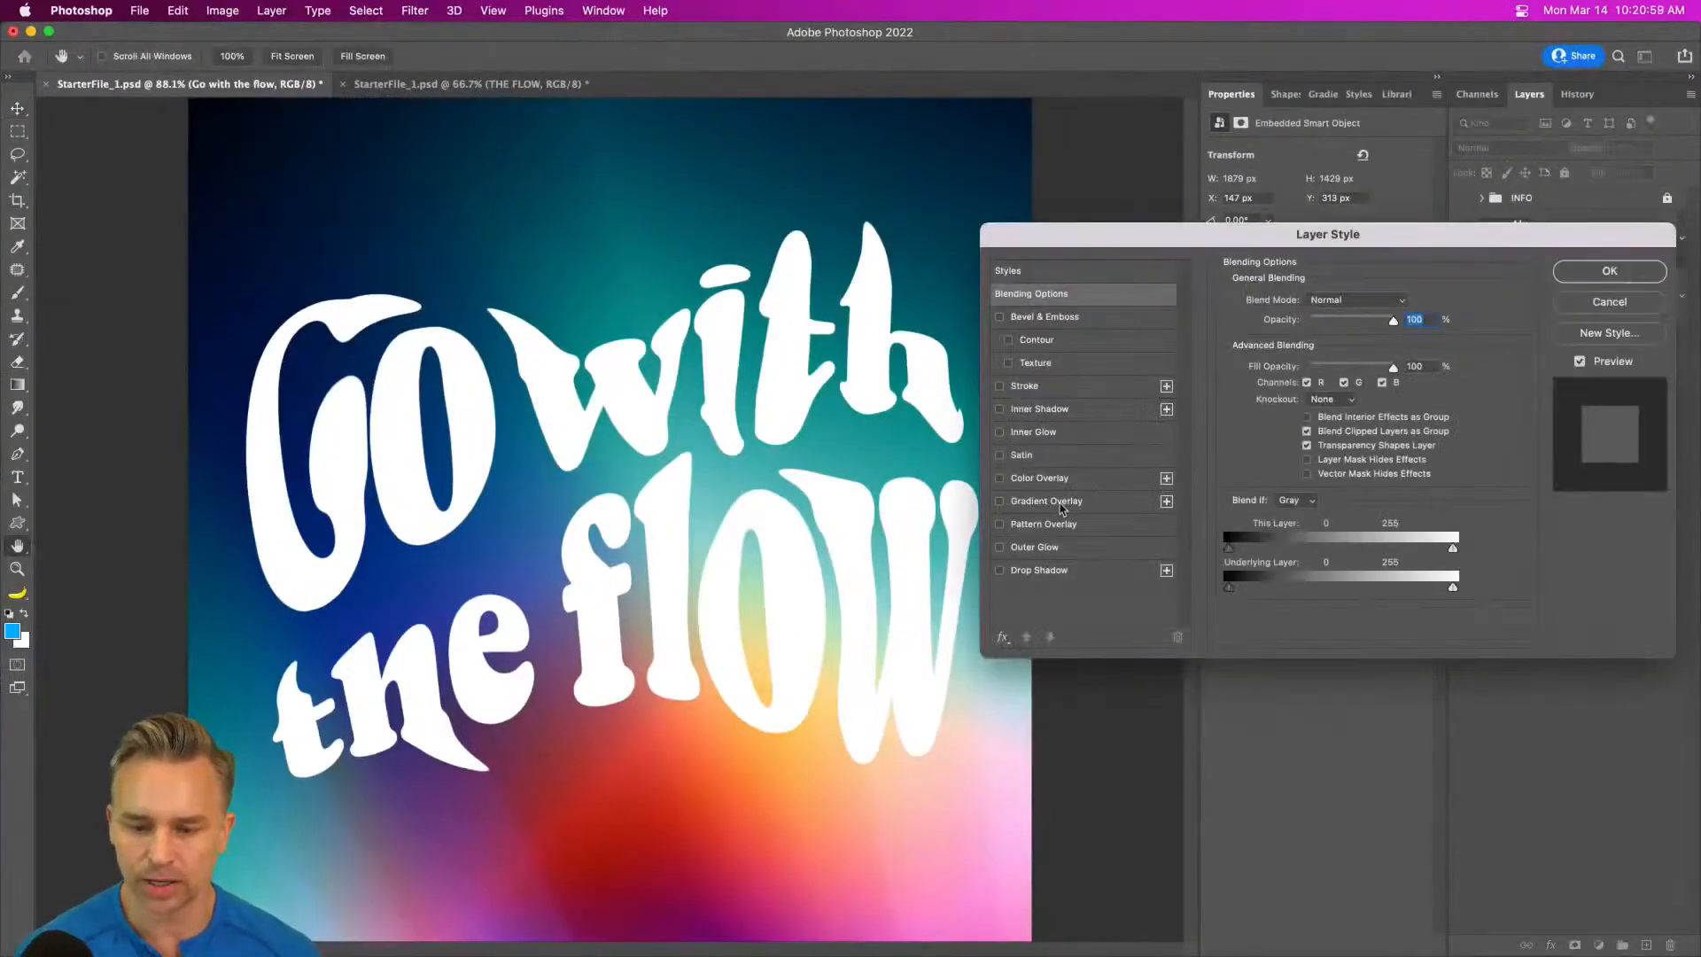
click(1028, 479)
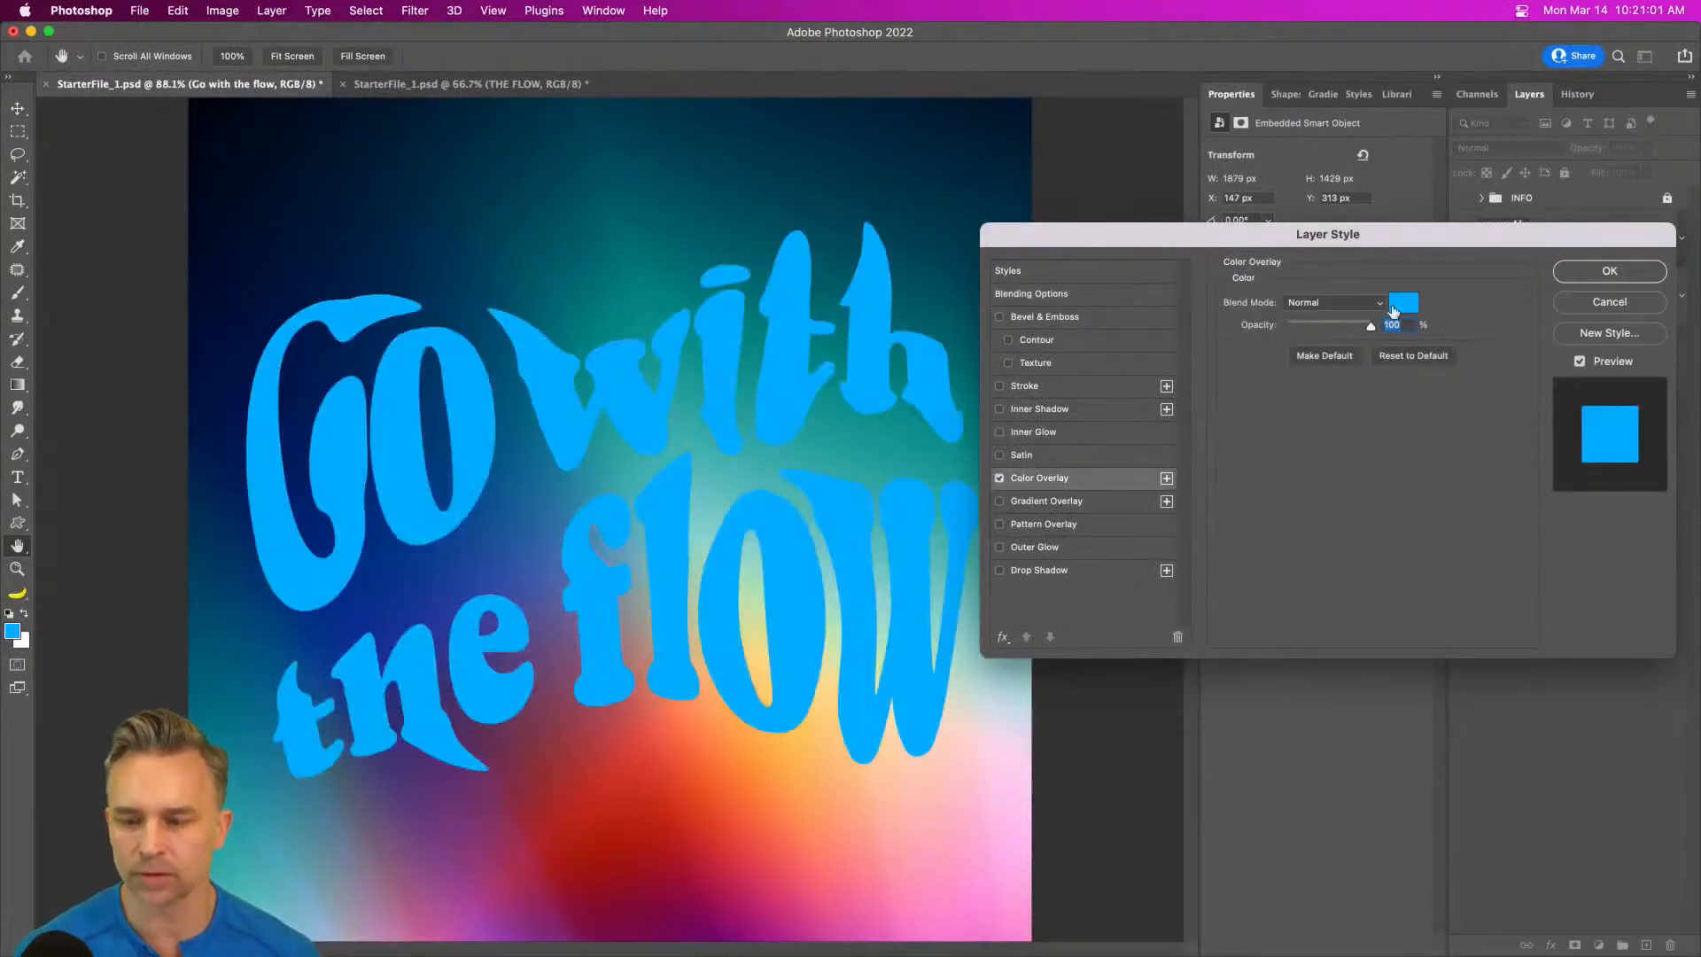
click(1402, 304)
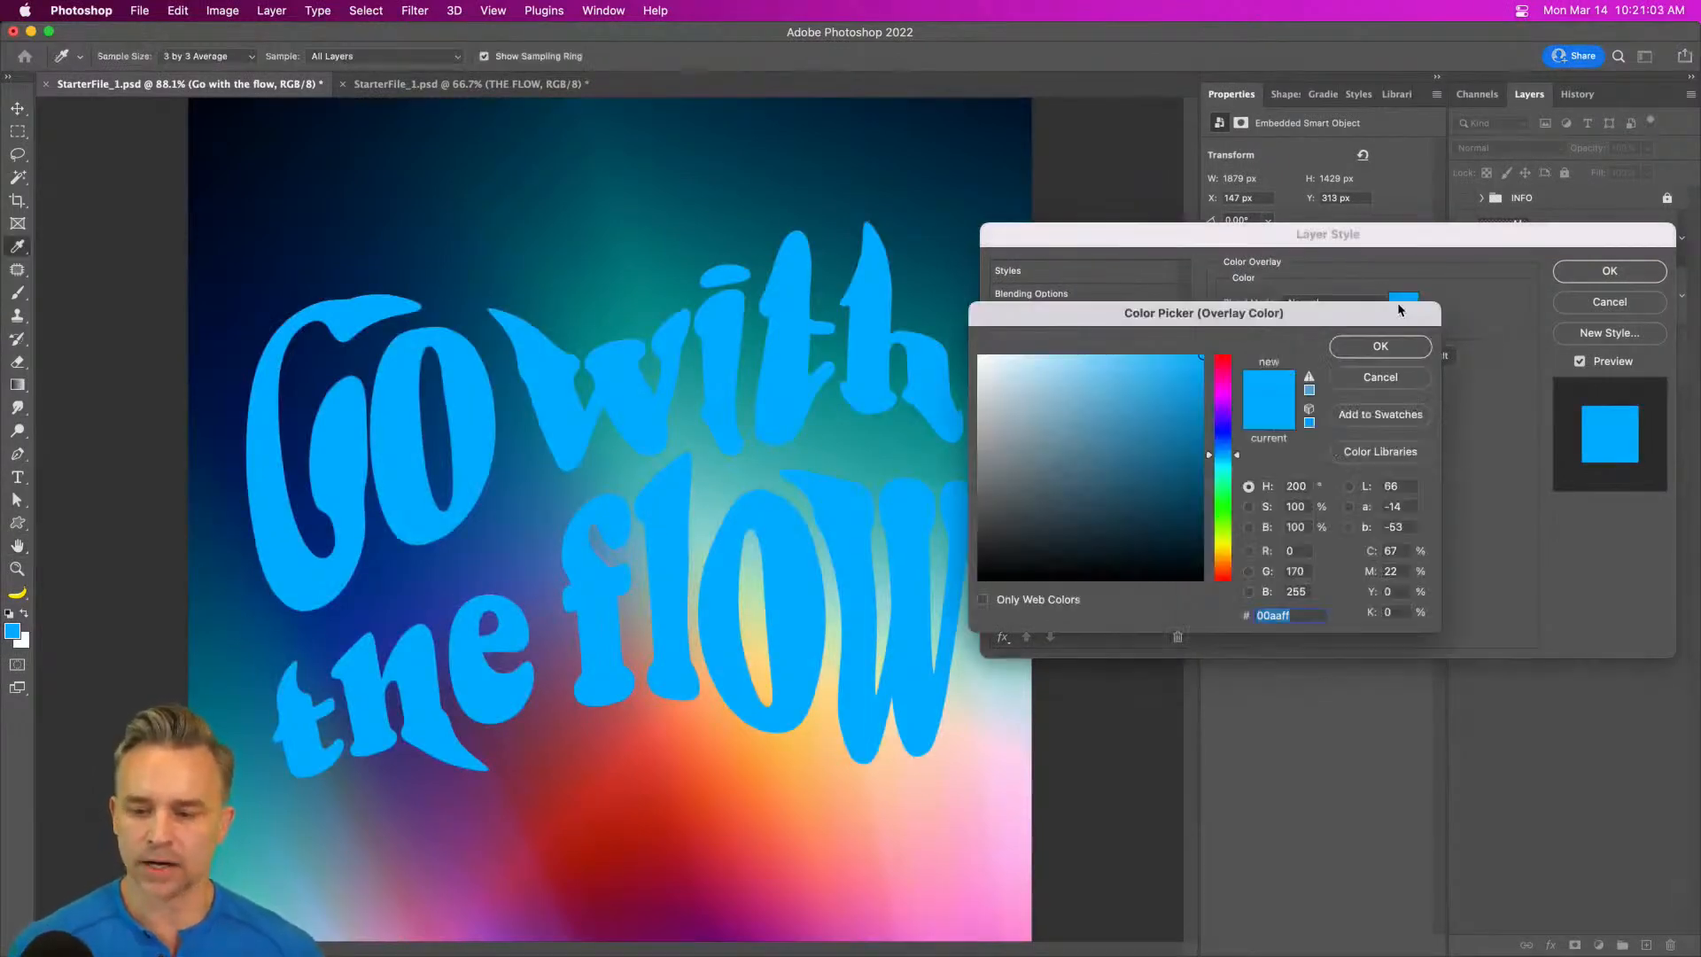
click(829, 708)
drag(1113, 376, 1207, 346)
drag(1227, 542, 1229, 554)
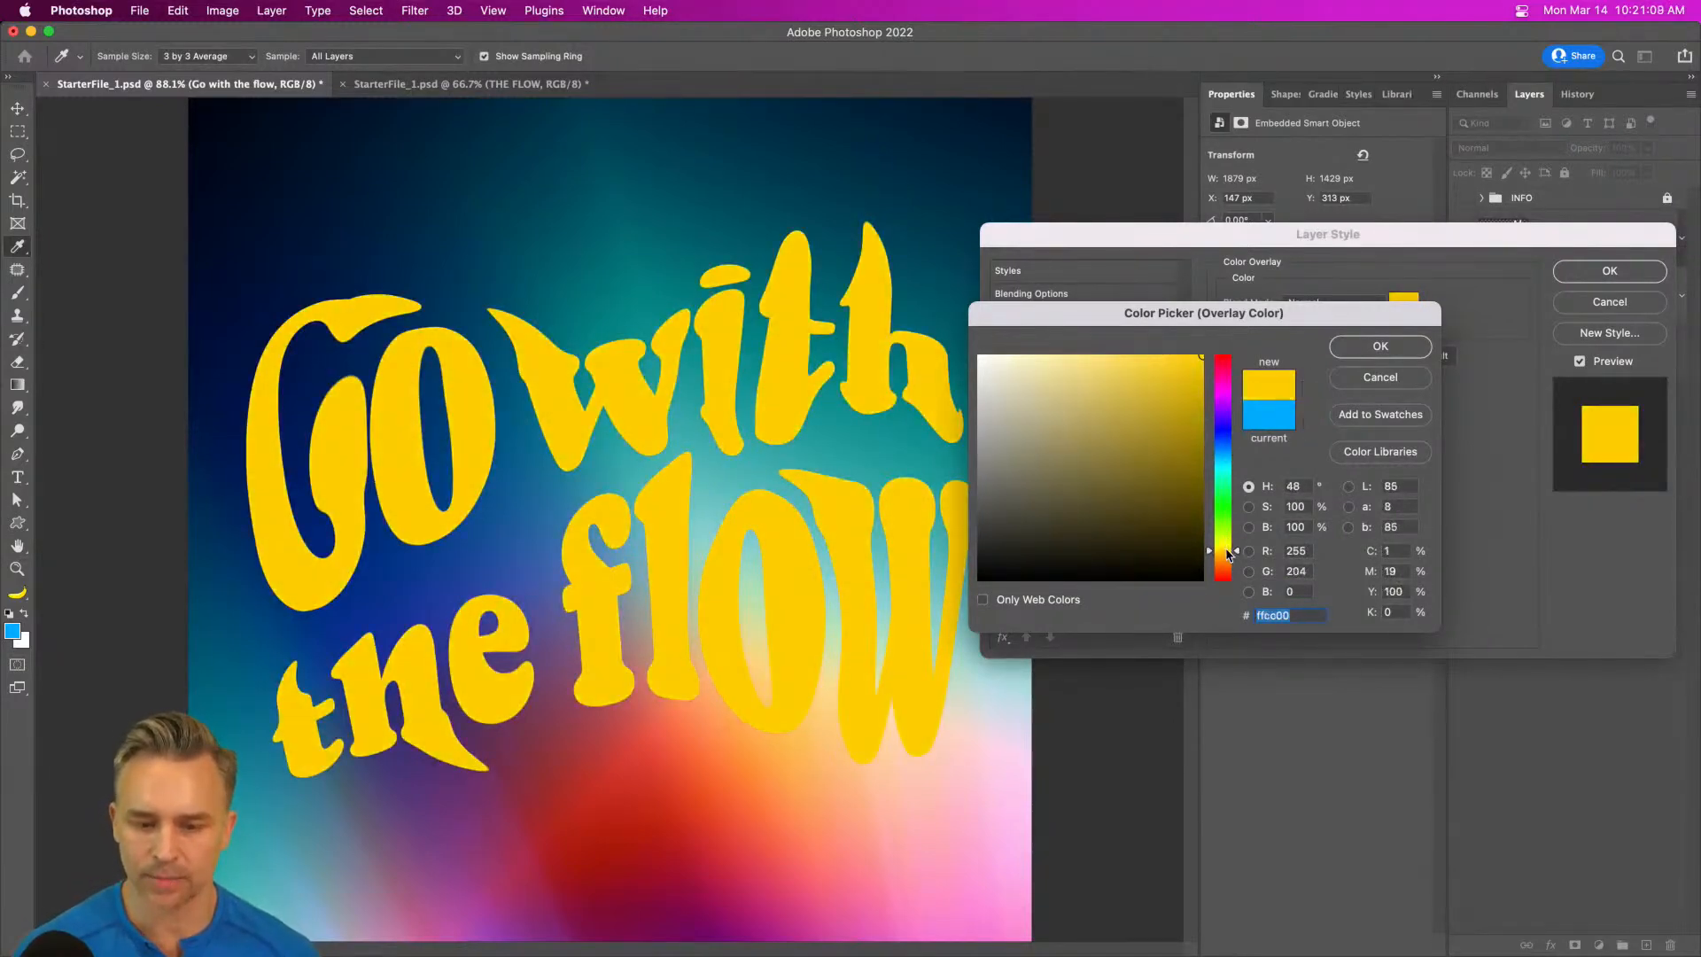
click(1372, 347)
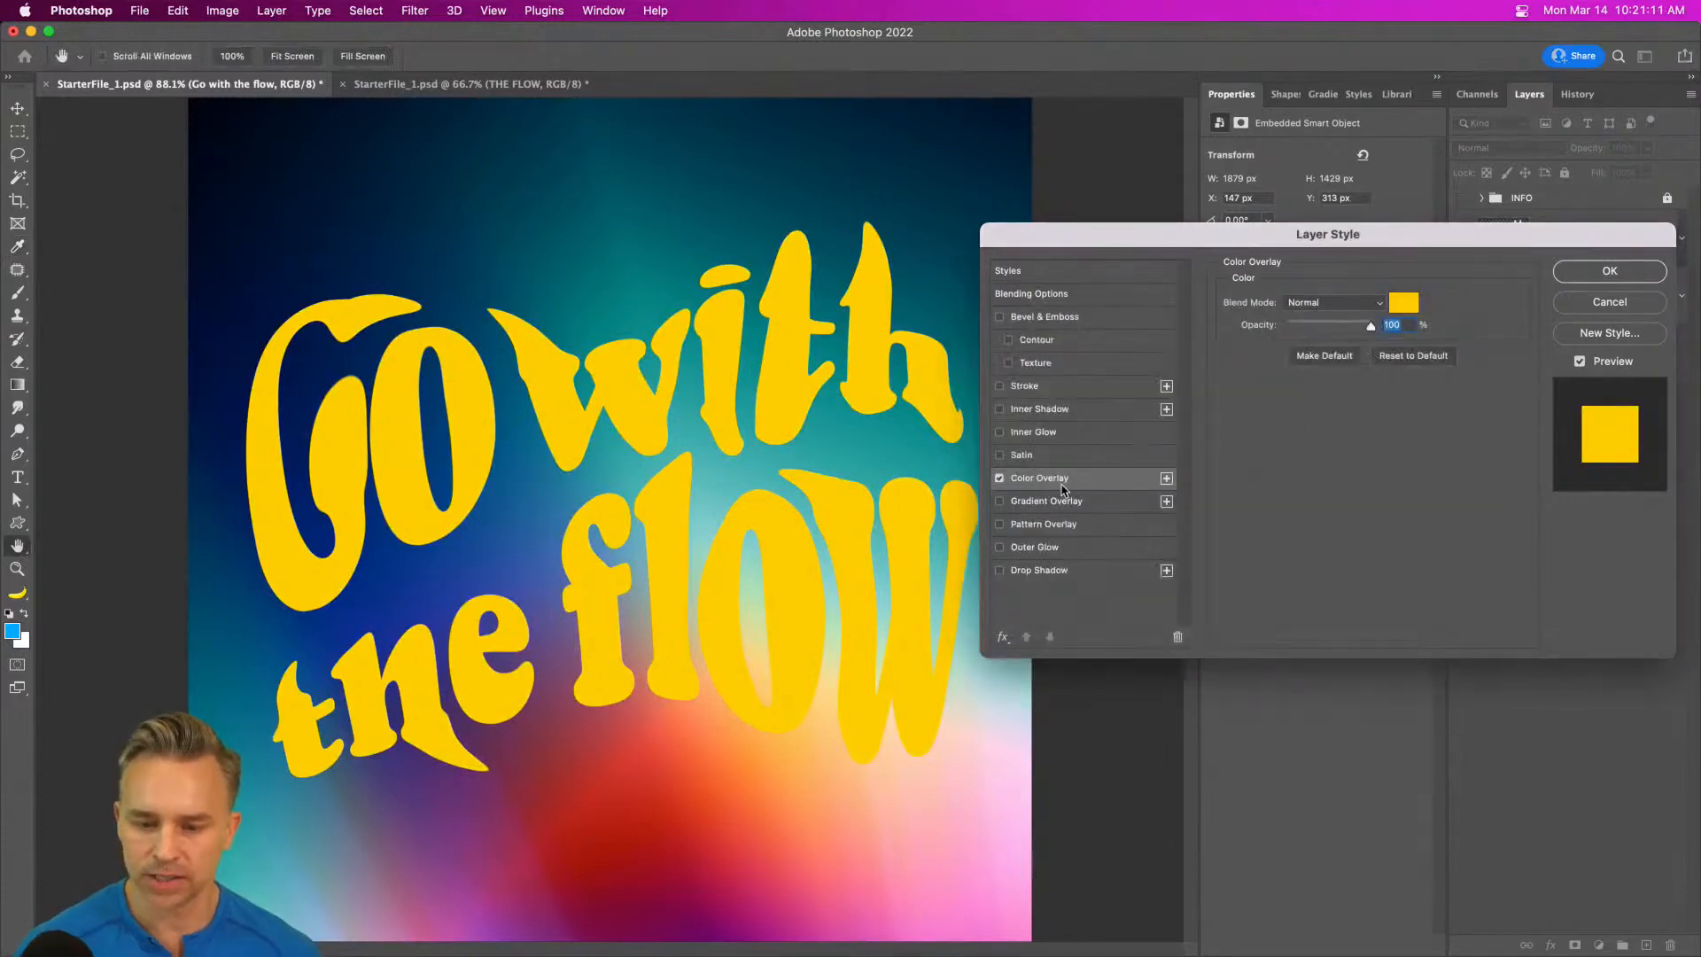
click(1586, 272)
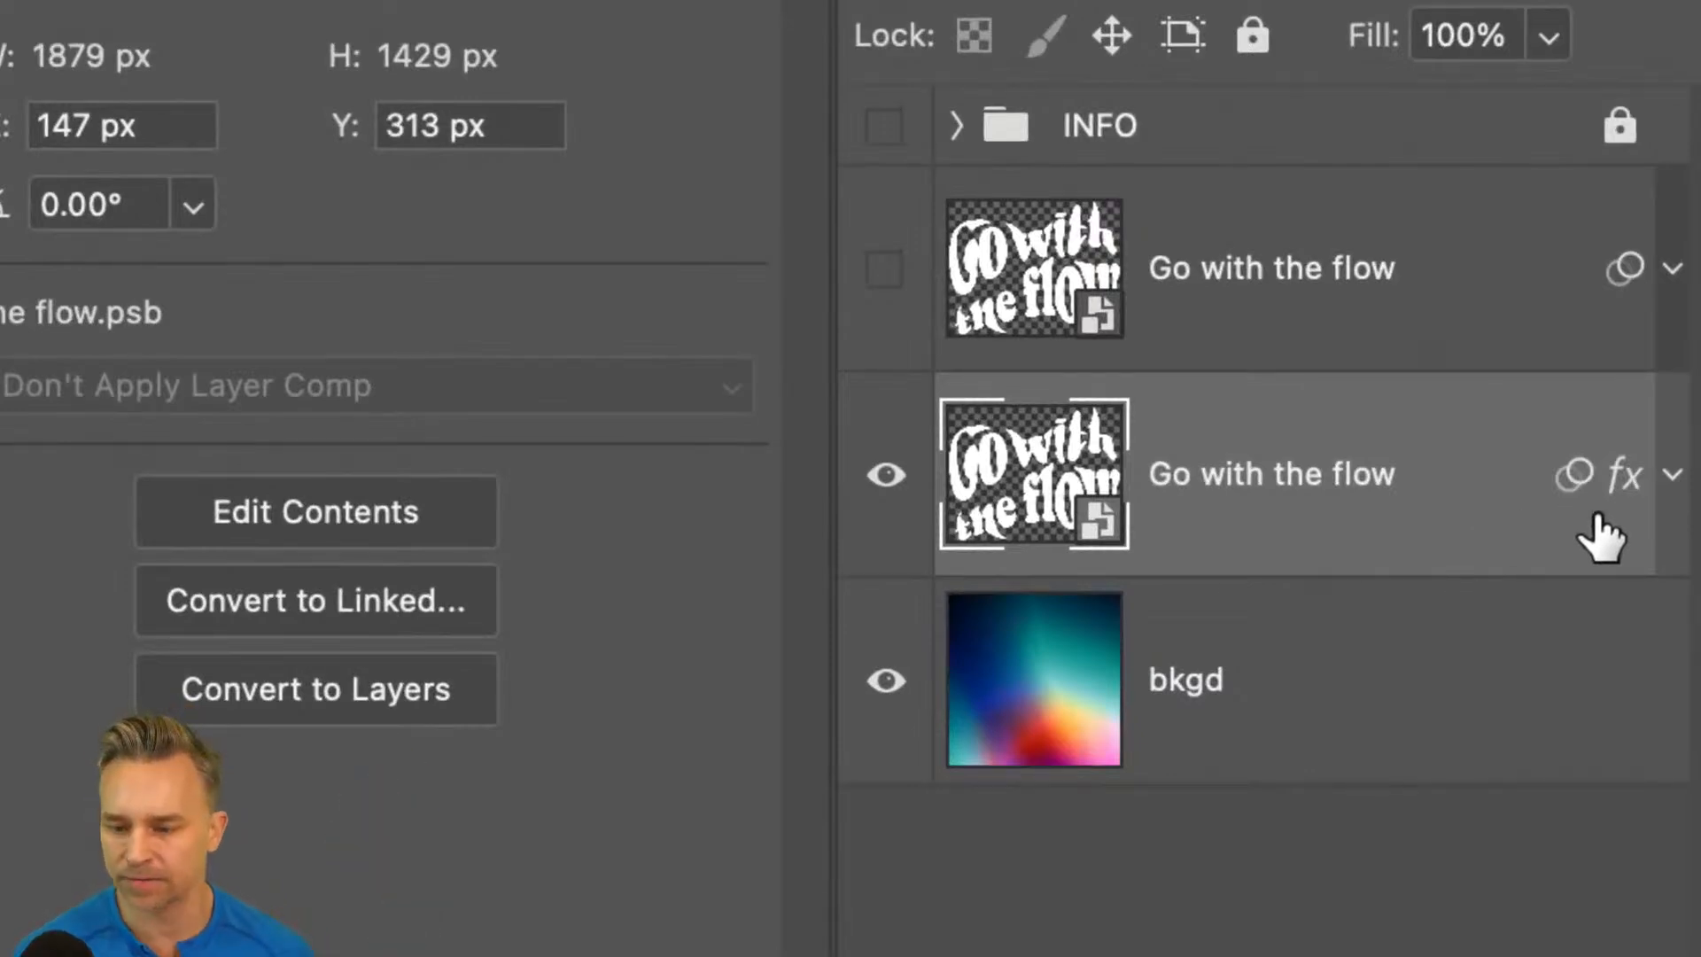
- Review the lower copy's effects and smart filters, and unhide the upper "Go with the flow" layer
click(1671, 478)
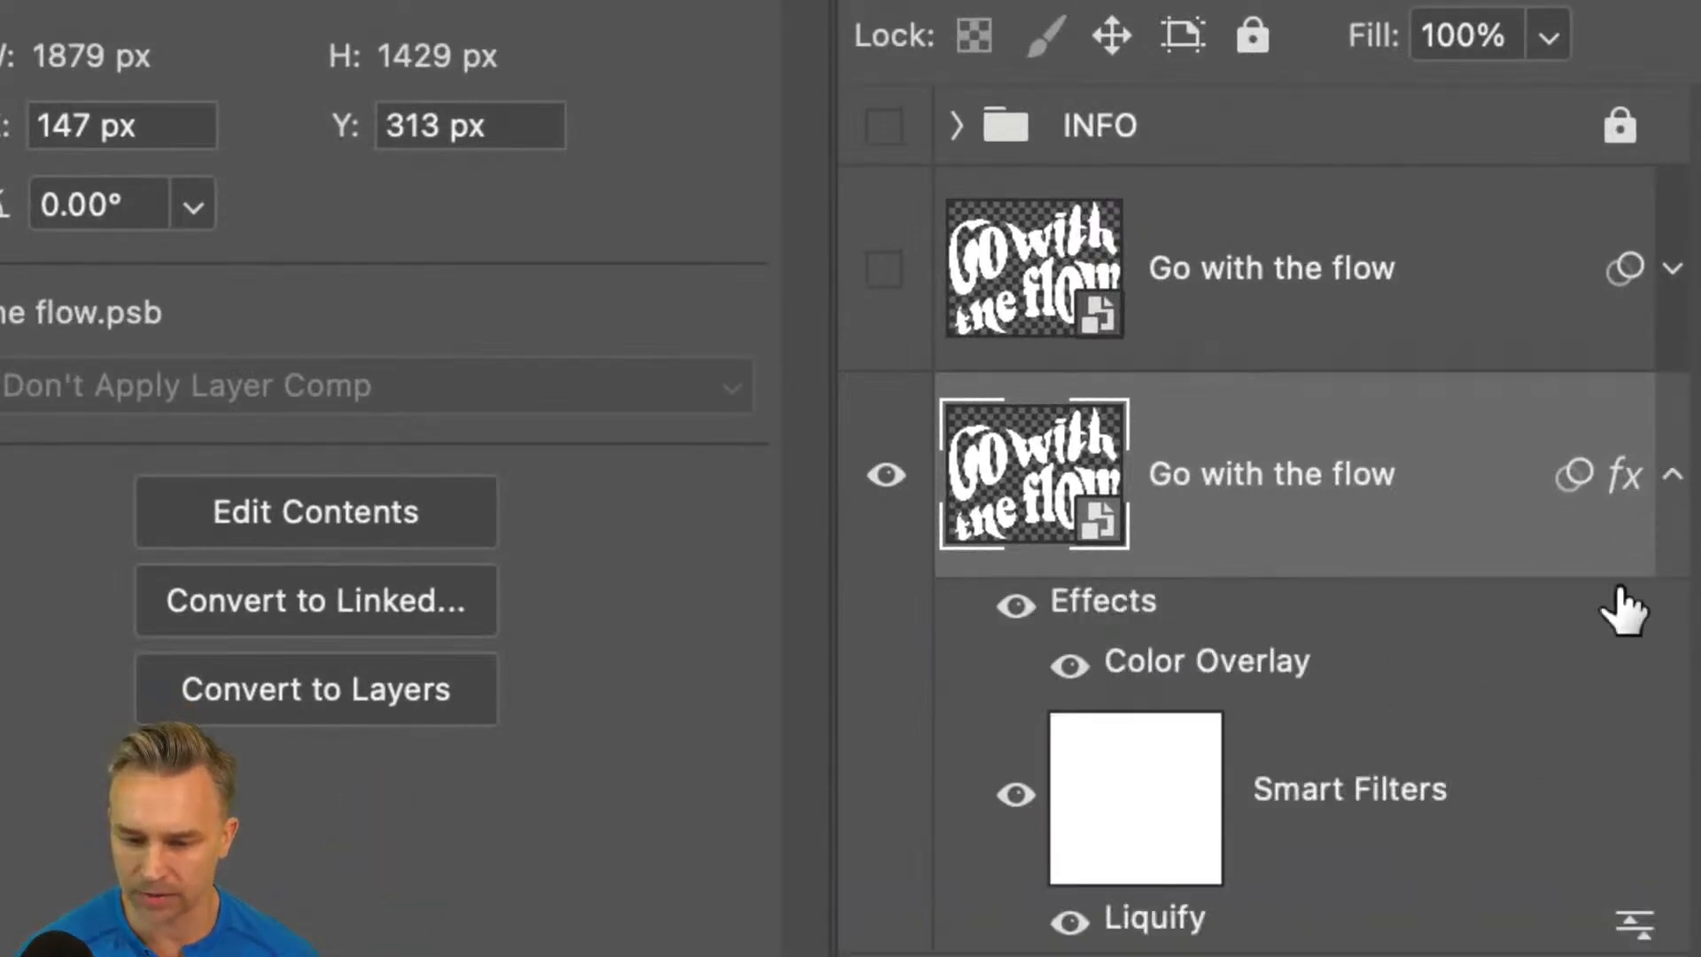
click(1671, 476)
click(879, 266)
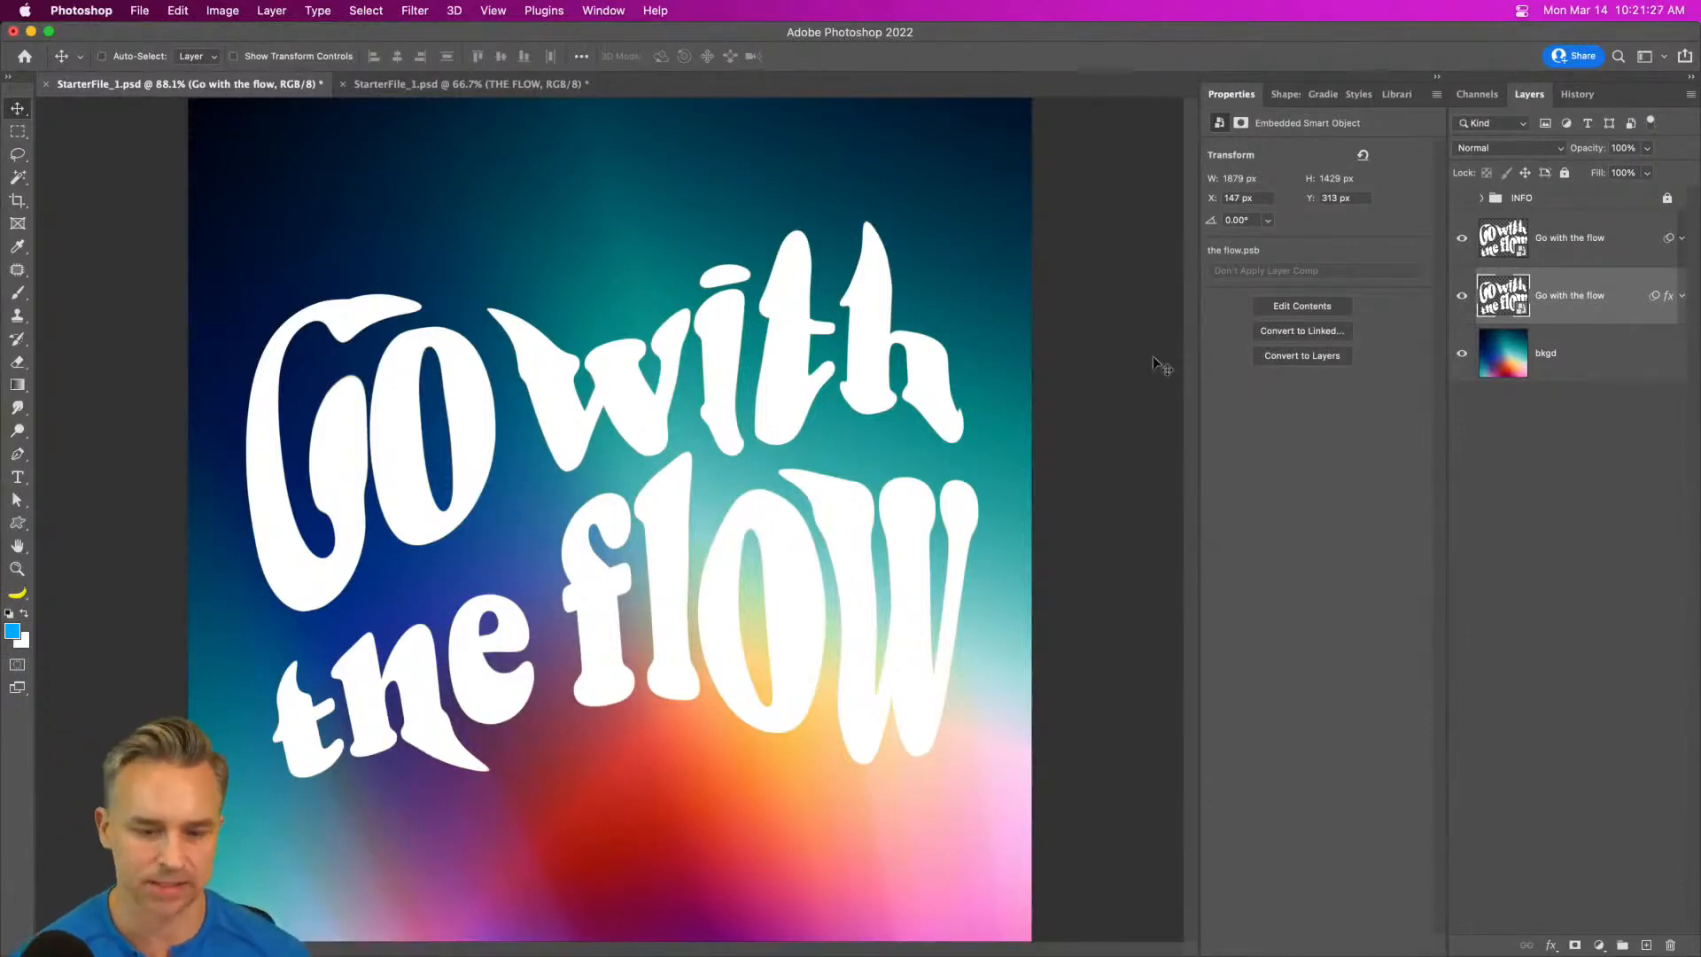
- Expand the effects and filters of both type layers and rename the lower one "yellow"
click(1681, 296)
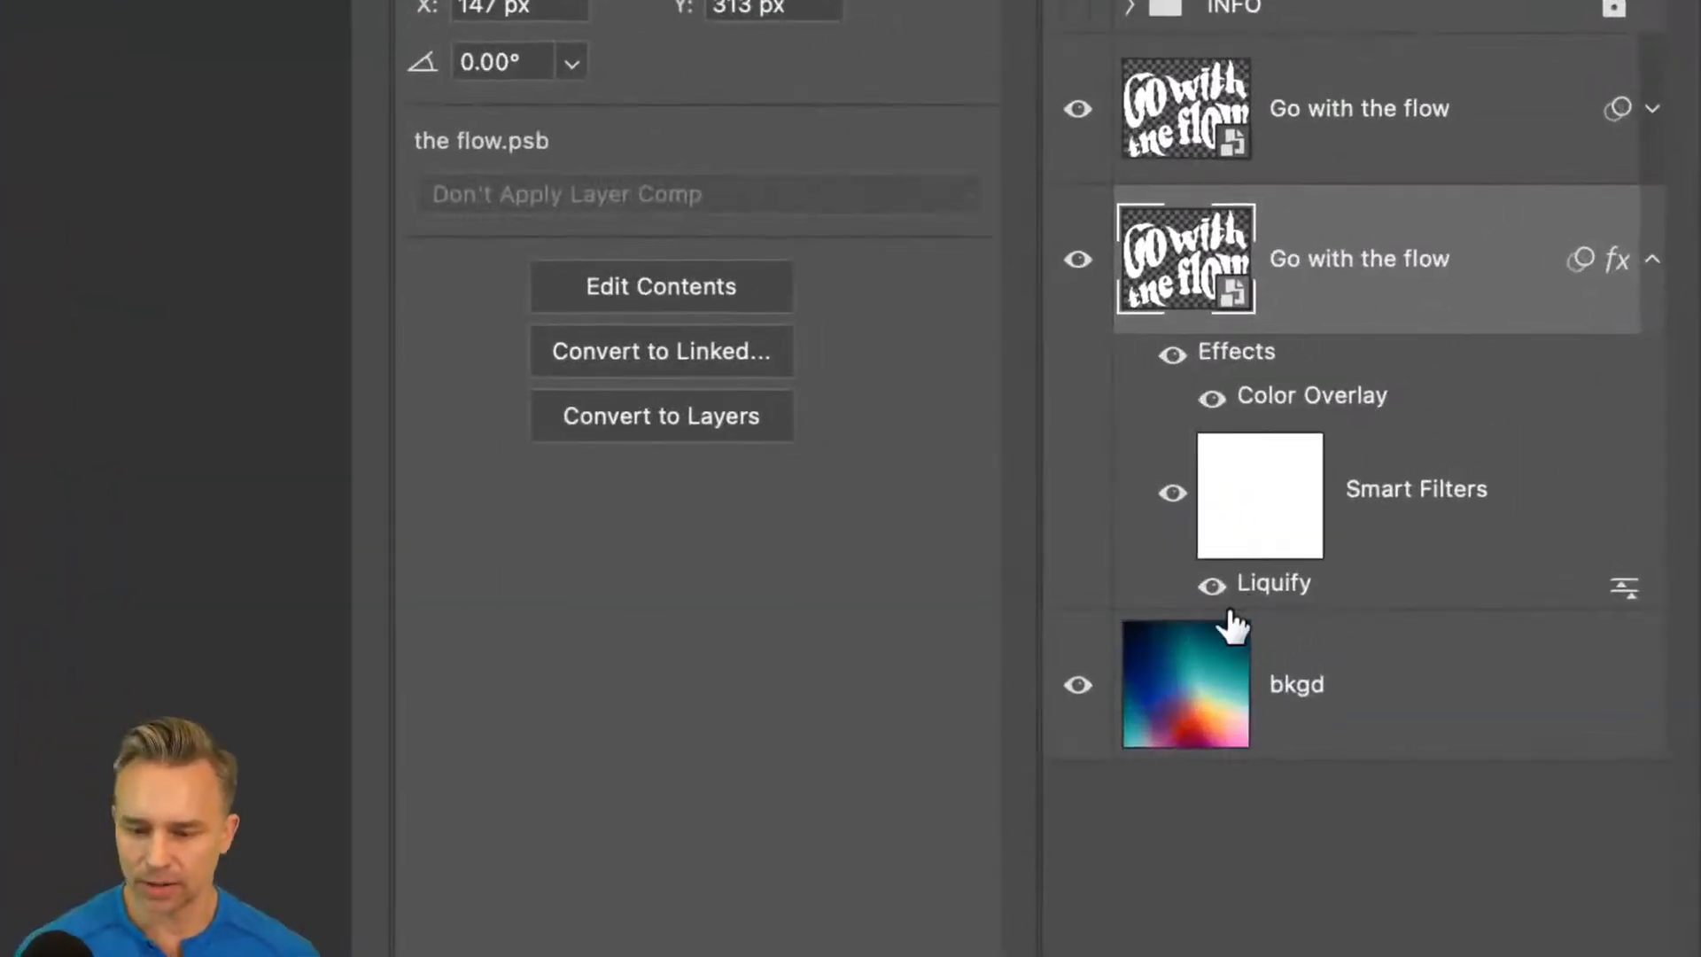
click(1652, 111)
double_click(1354, 446)
text(yellow)
key(Return)
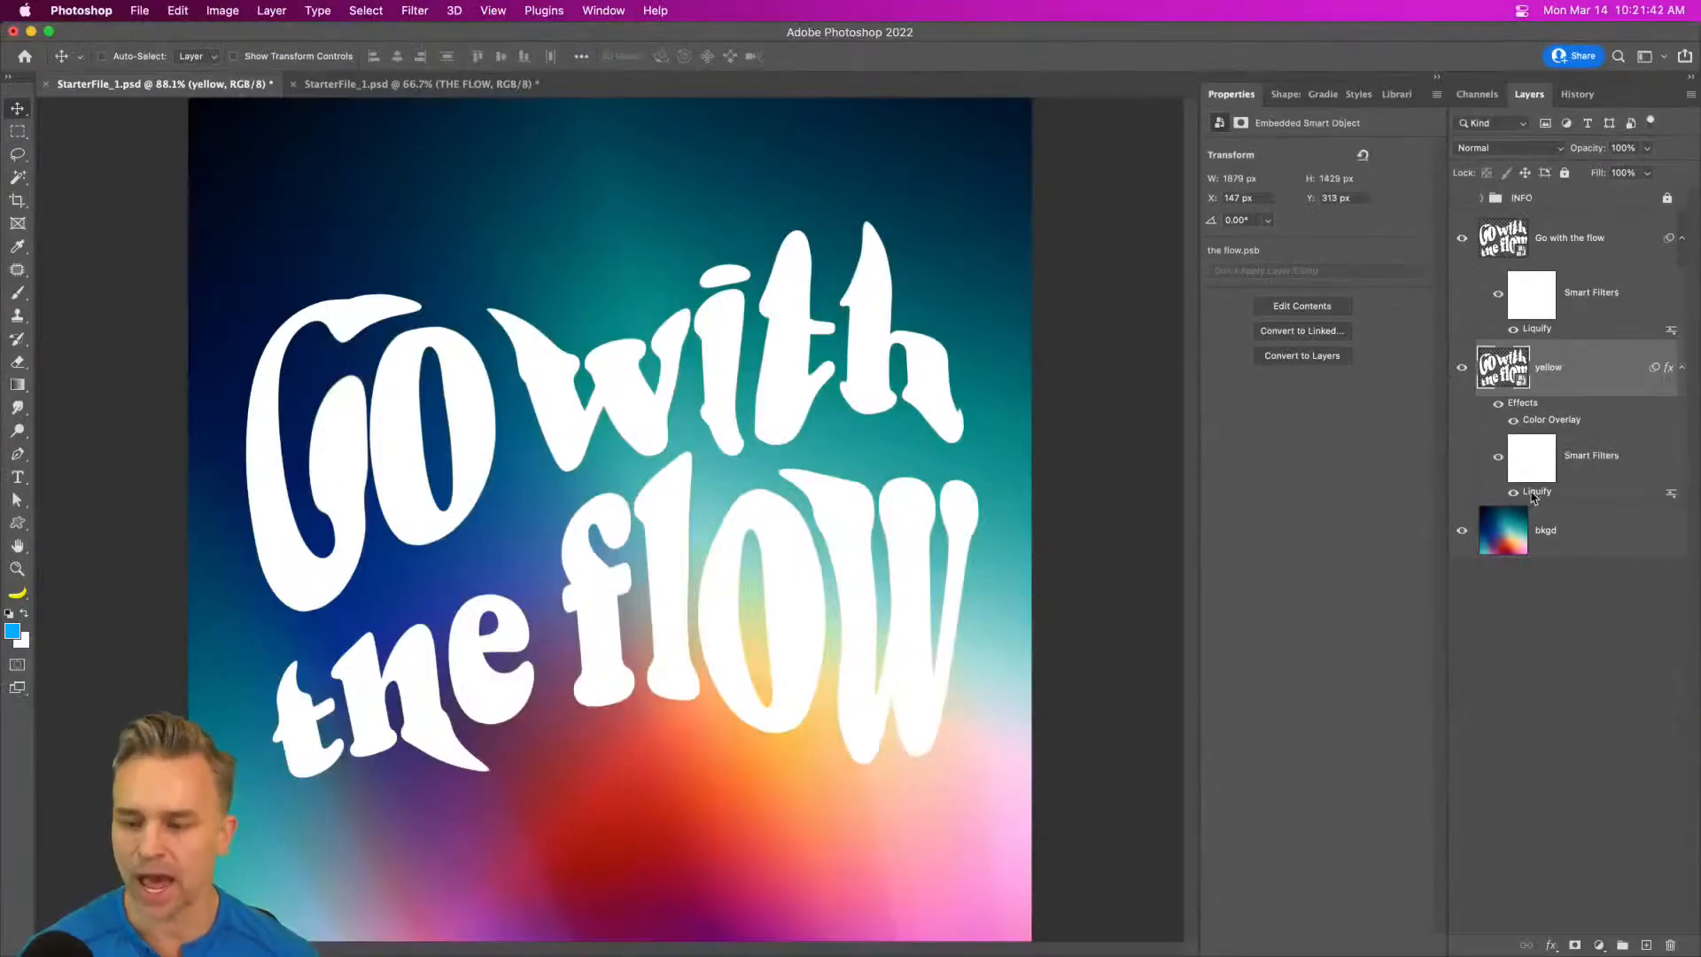
- Reopen the "yellow" layer's Liquify smart filter and enlarge the Bloat brush to size 1000
double_click(1536, 491)
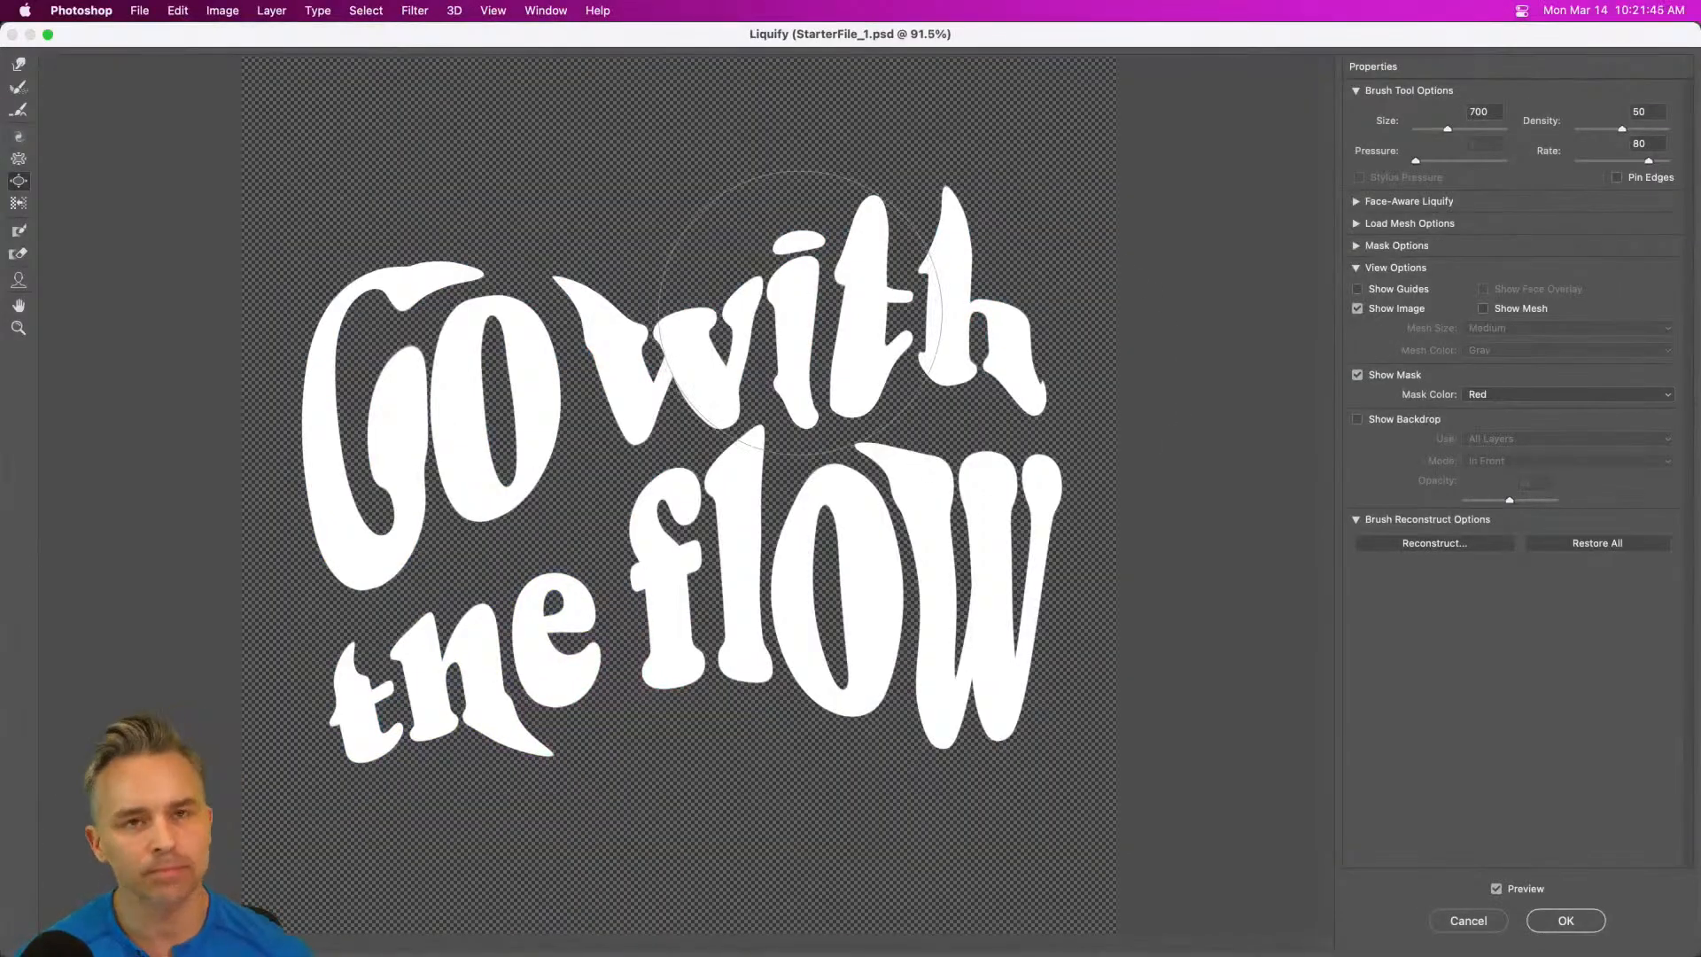
key(bracketright)
key(bracketright)
key(bracketright)
key(bracketright)
key(bracketright)
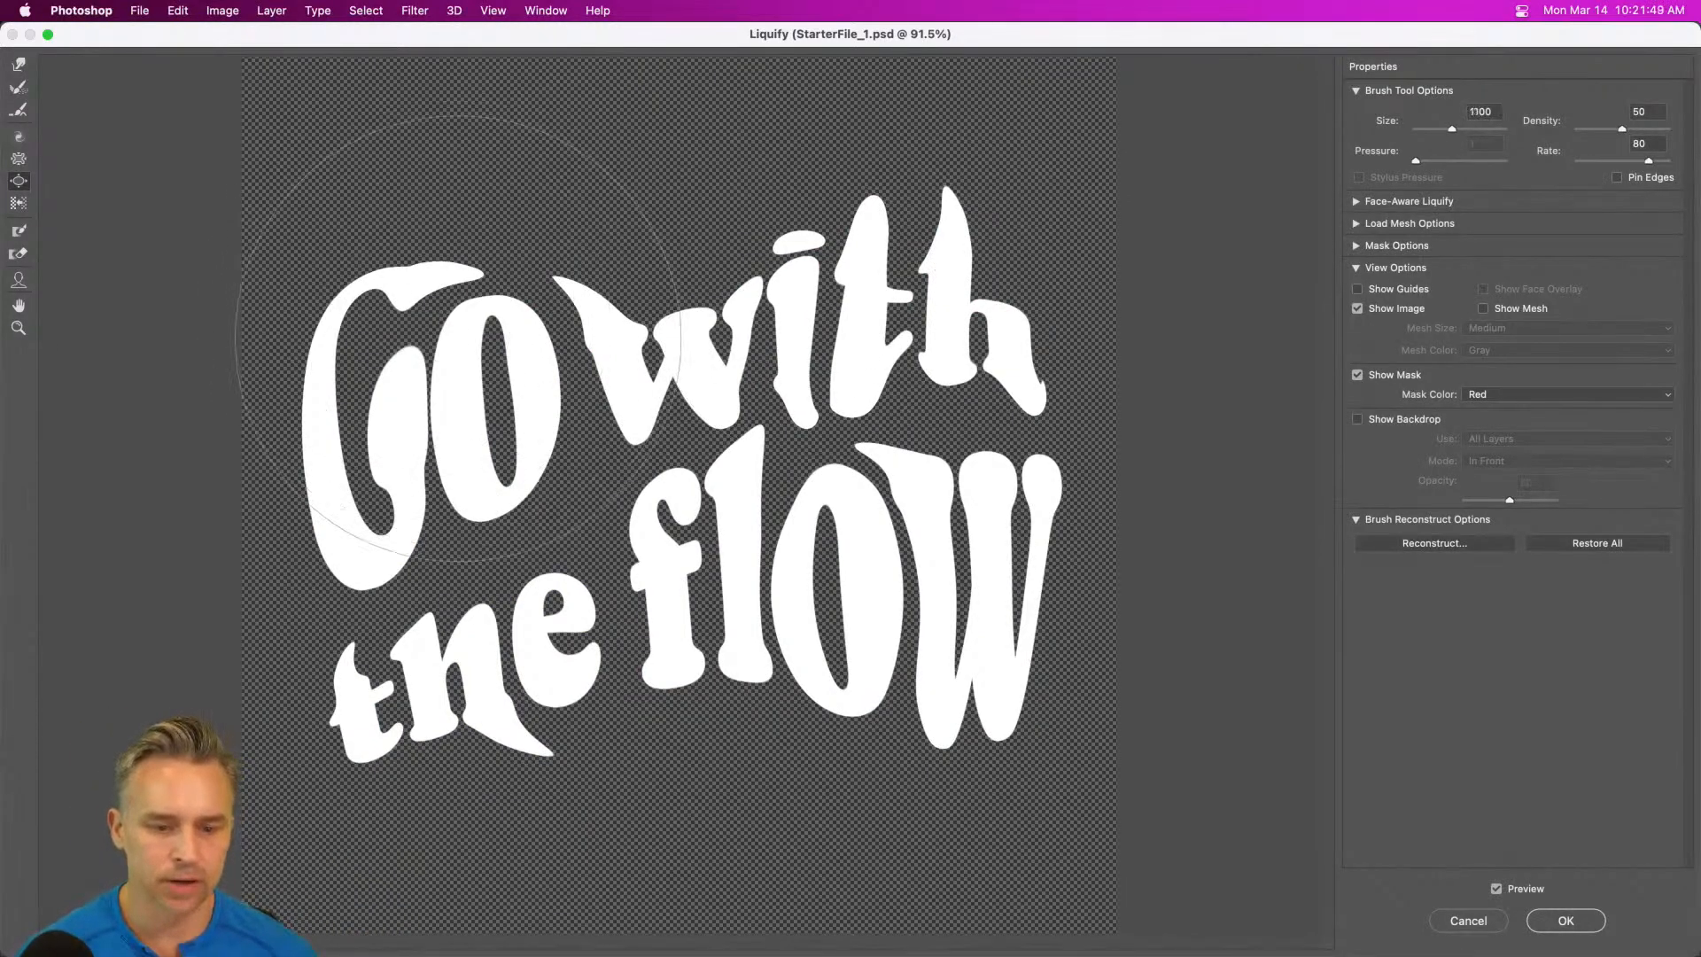
key(bracketleft)
key(bracketleft)
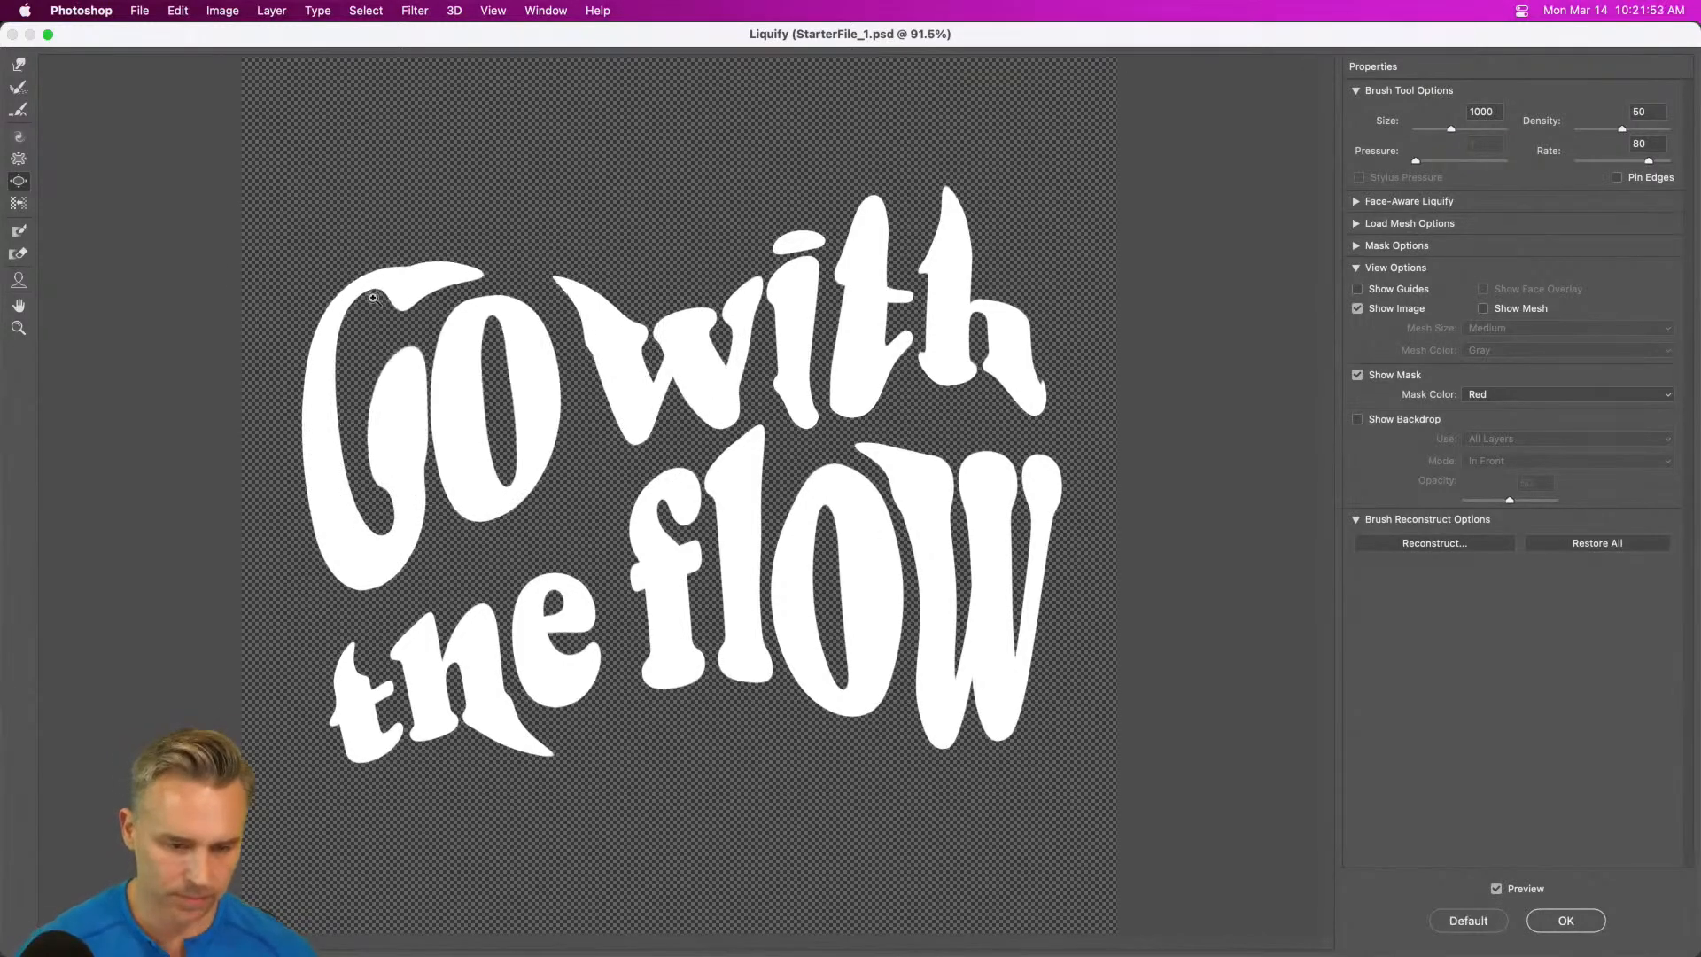
- Try pushing the top of "Go" upward and the base of "flow" downward with Forward Warp at size 1200, and undo the Liquify edit
click(17, 65)
key(bracketright)
key(bracketright)
key(bracketright)
key(bracketright)
key(bracketright)
key(bracketright)
key(bracketright)
key(bracketright)
key(bracketright)
key(bracketright)
key(bracketright)
key(bracketright)
key(bracketright)
key(bracketright)
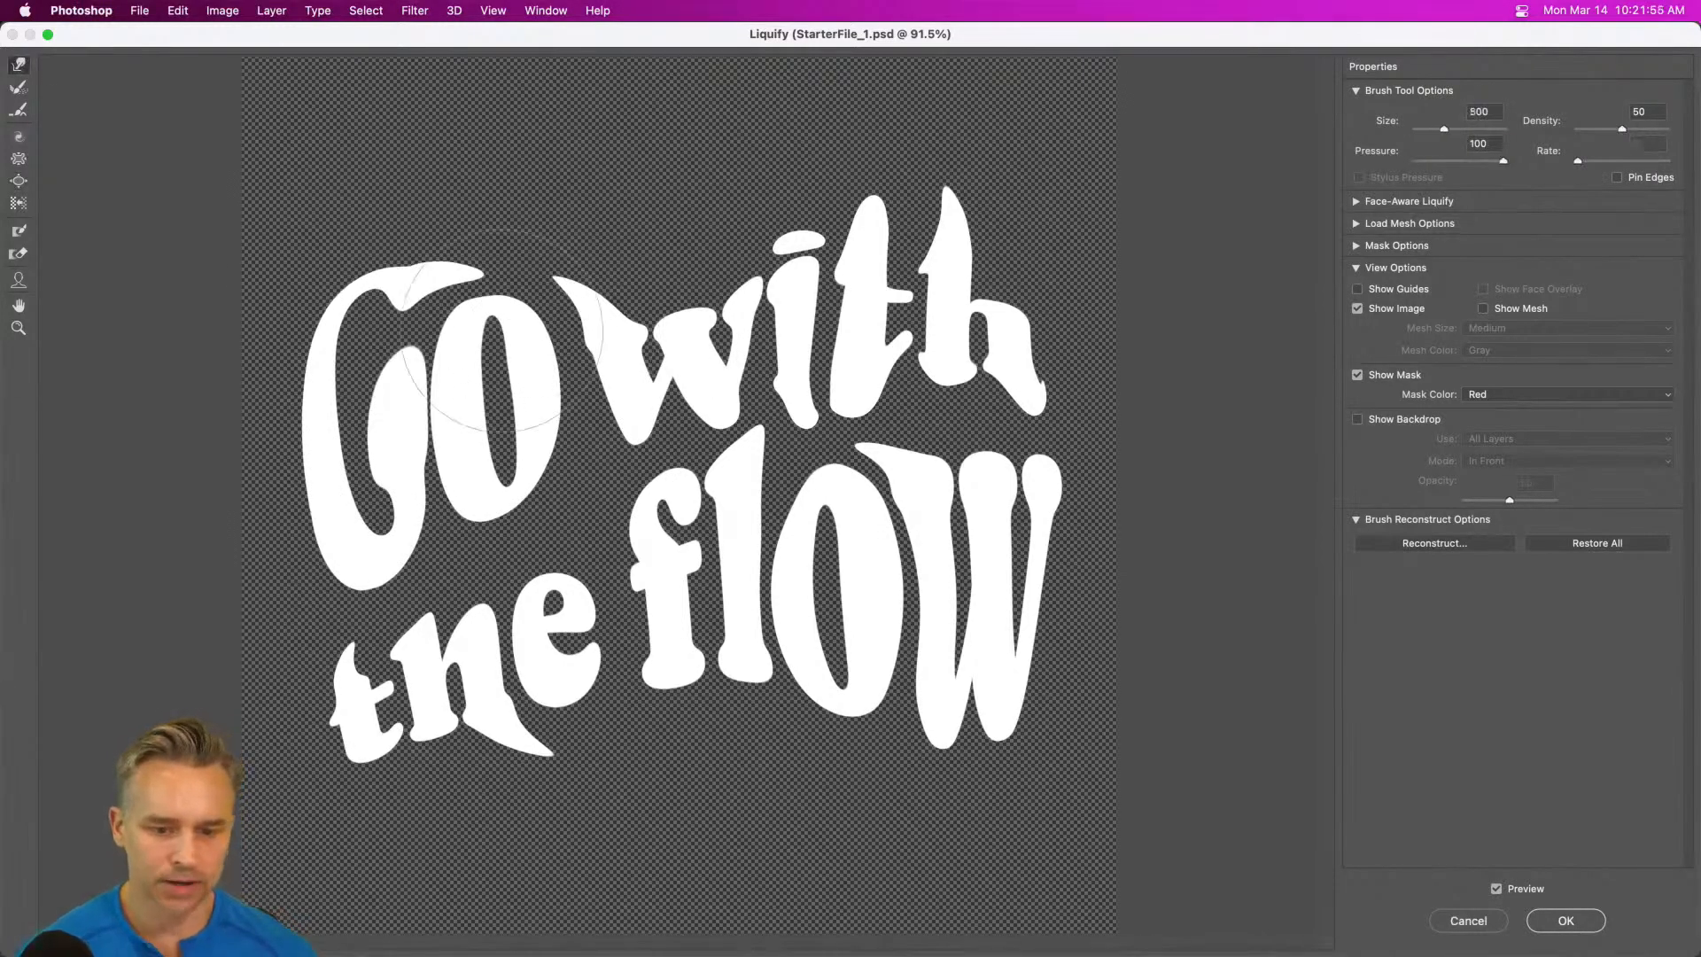
key(bracketright)
key(bracketright)
drag(471, 317, 482, 289)
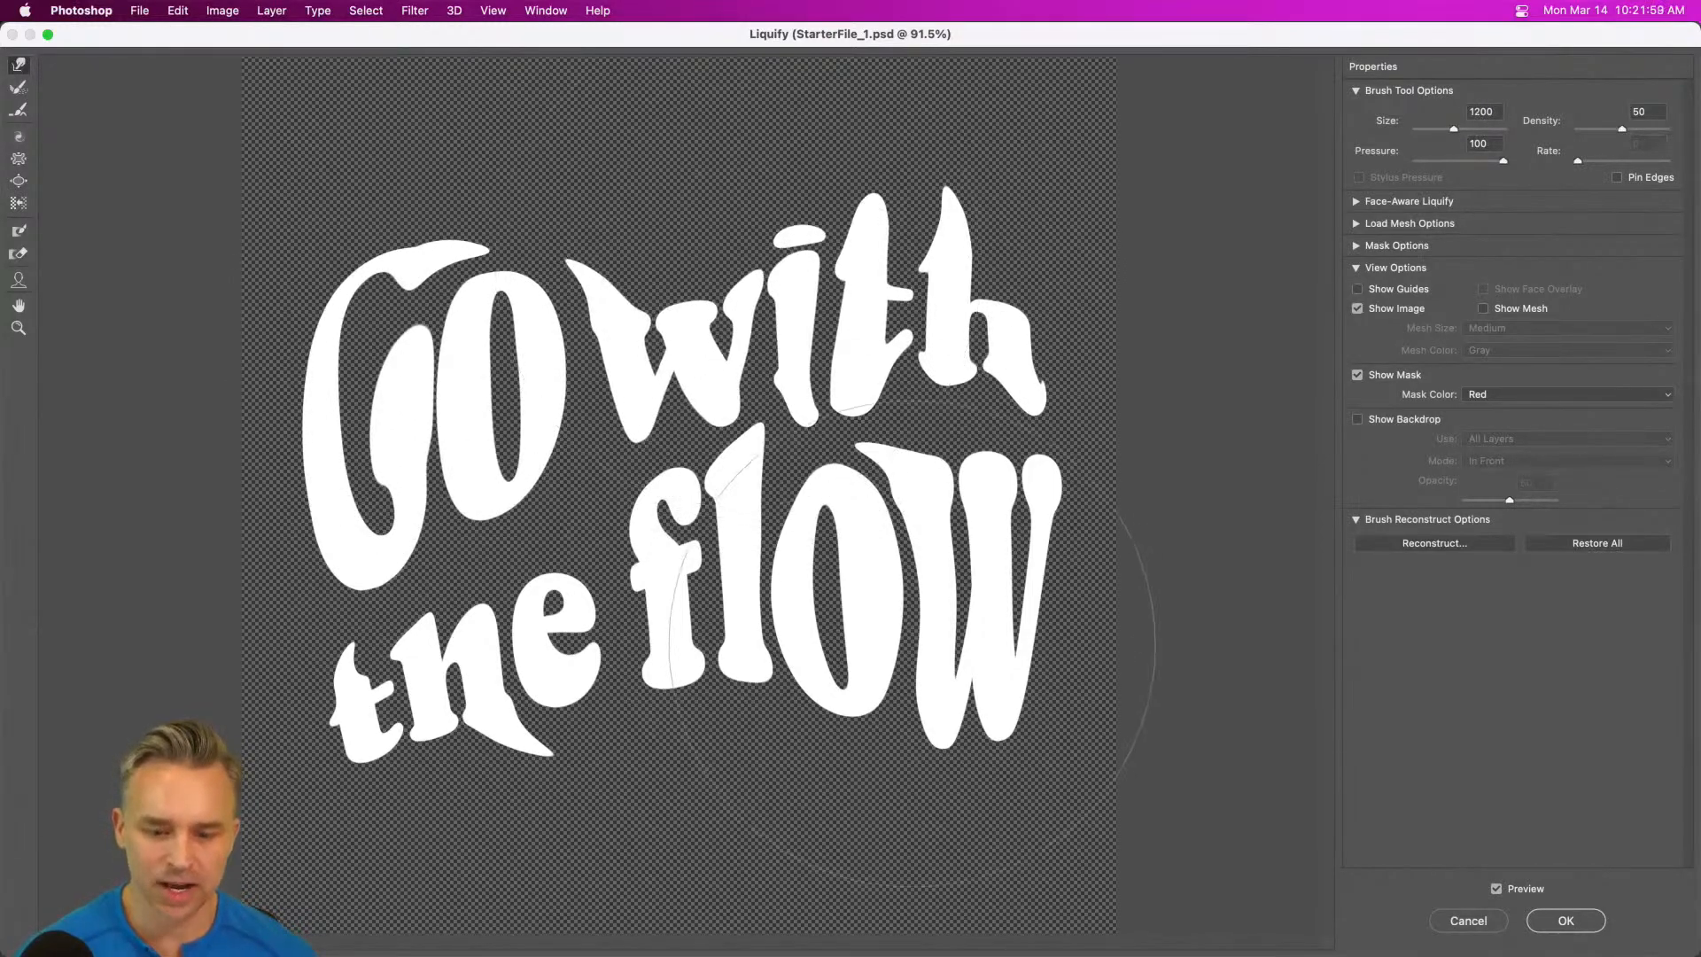
drag(902, 737, 904, 760)
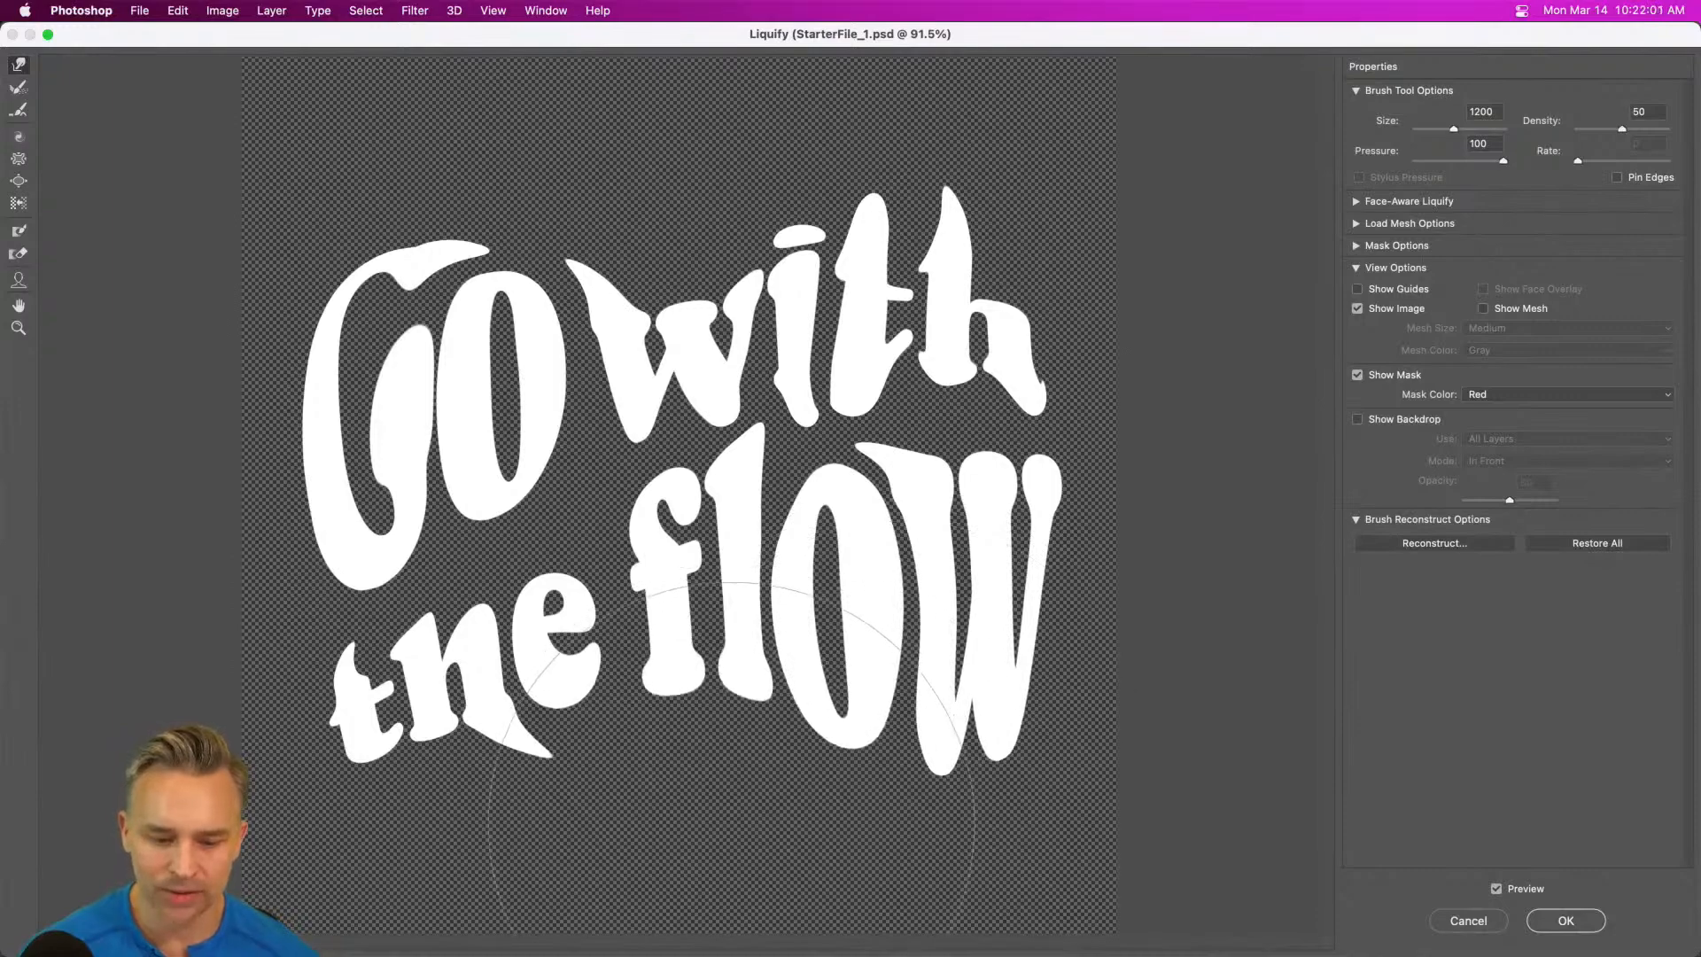
key(Return)
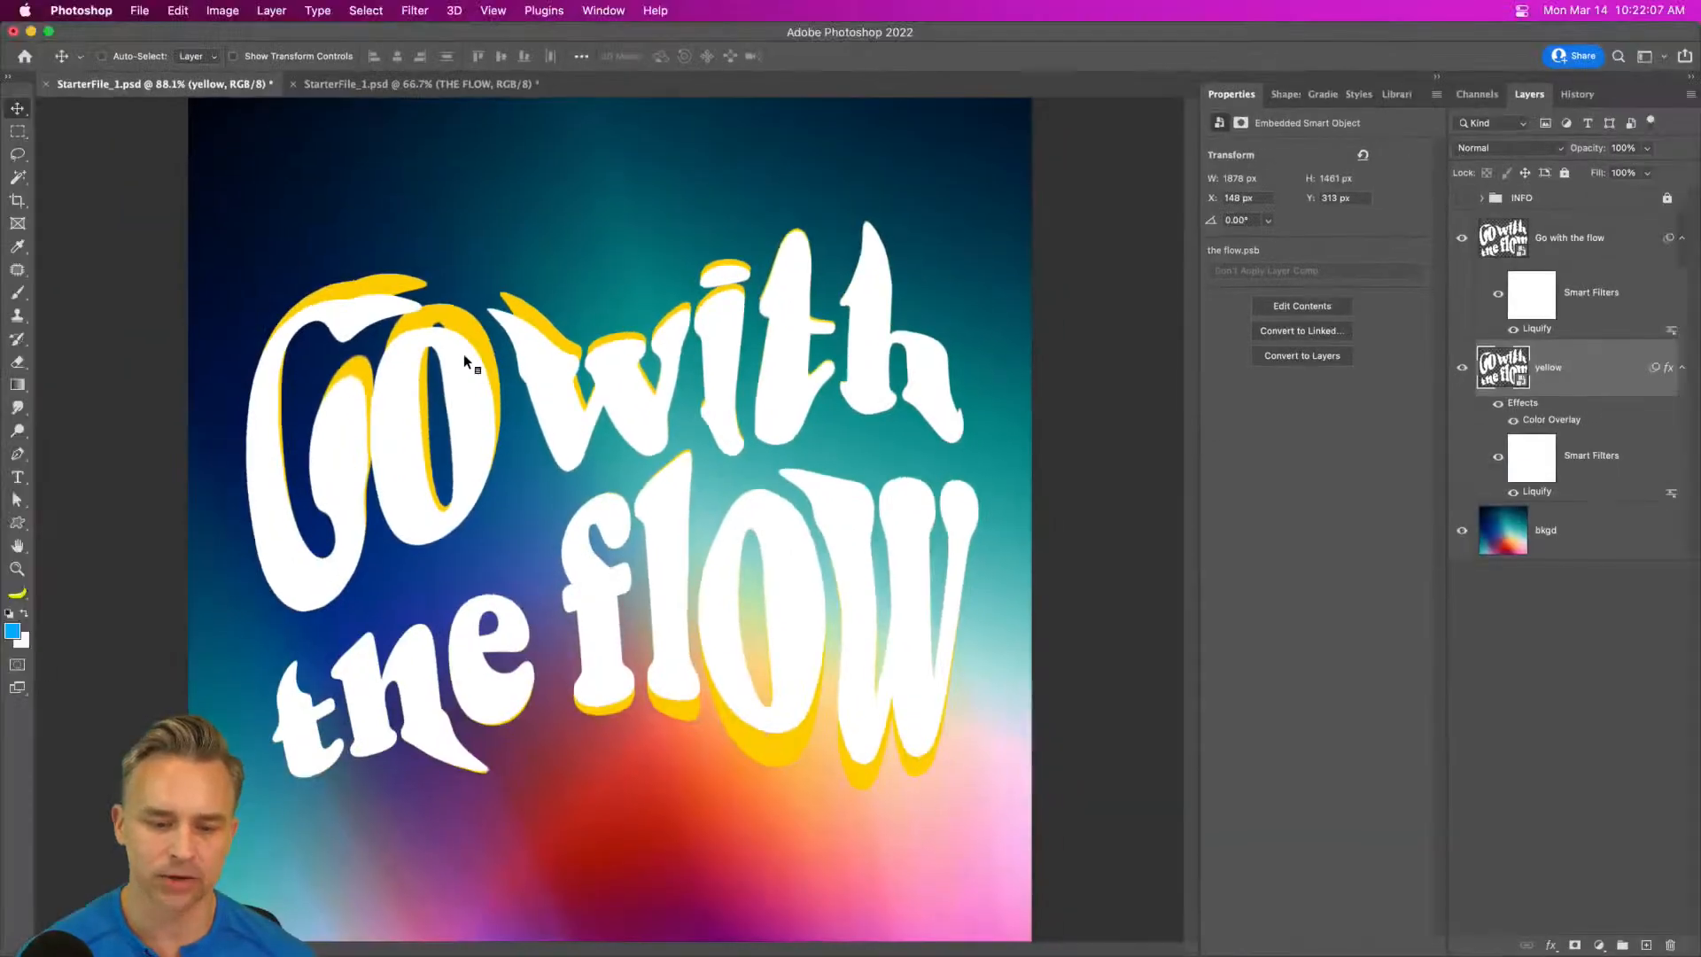
key(super+z)
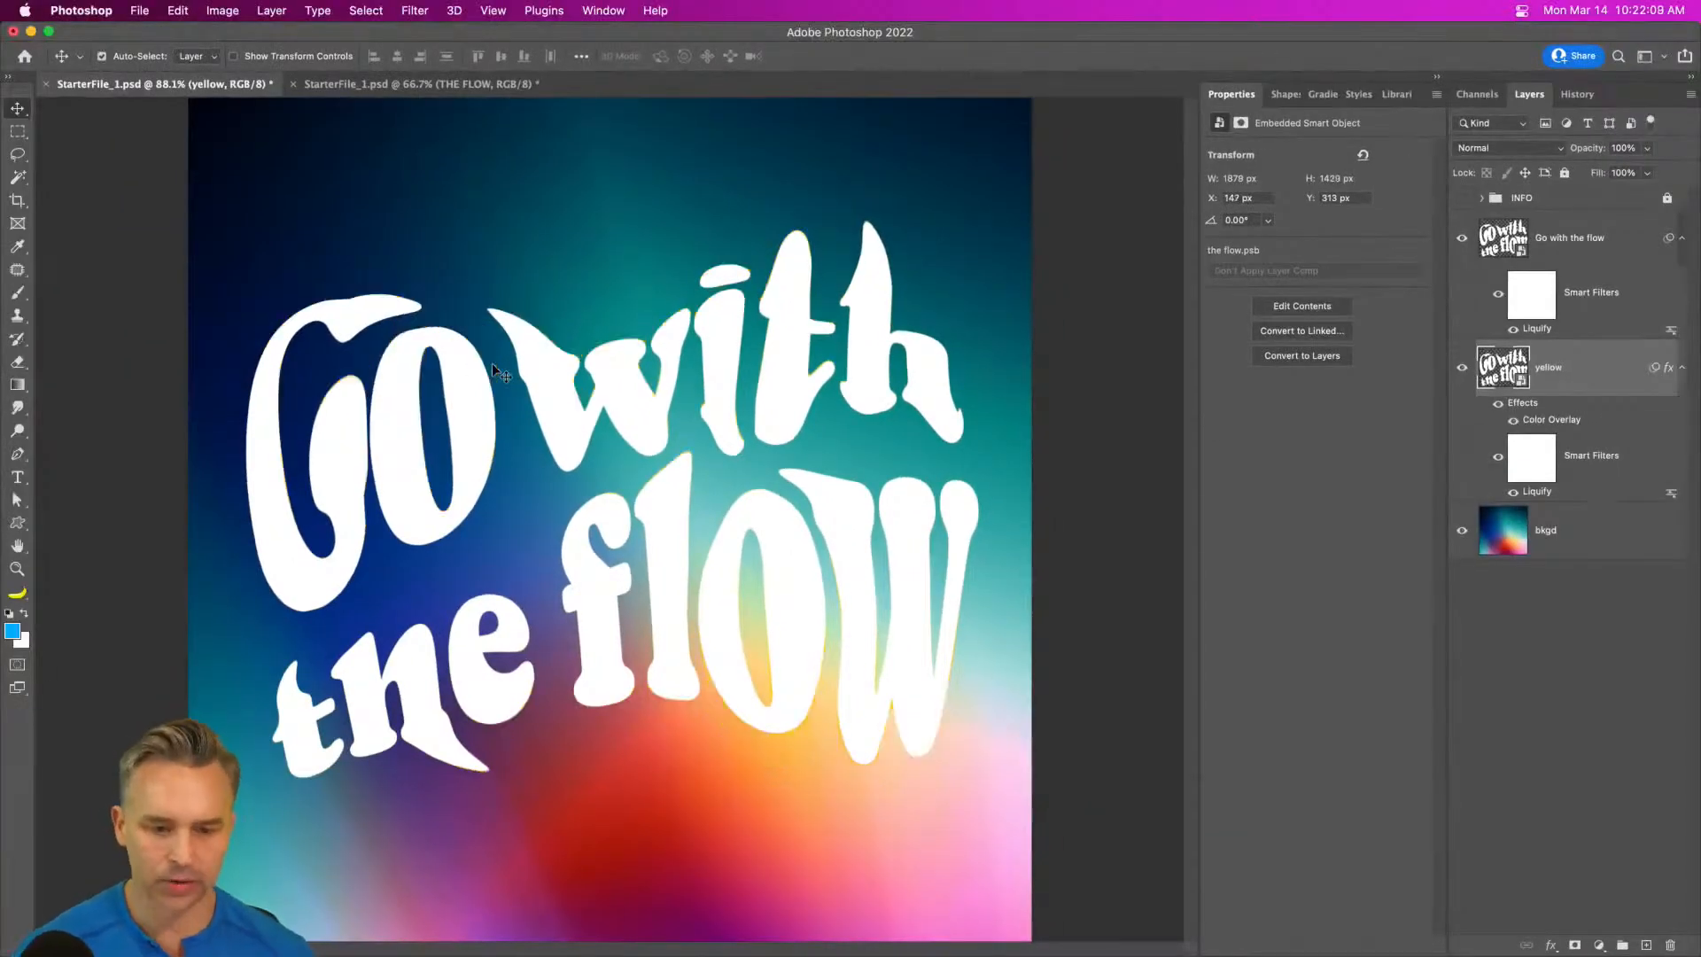
- Warp the "yellow" layer, pulling its lower-right corner downward and its upper-left corner upward and slightly inward
click(177, 11)
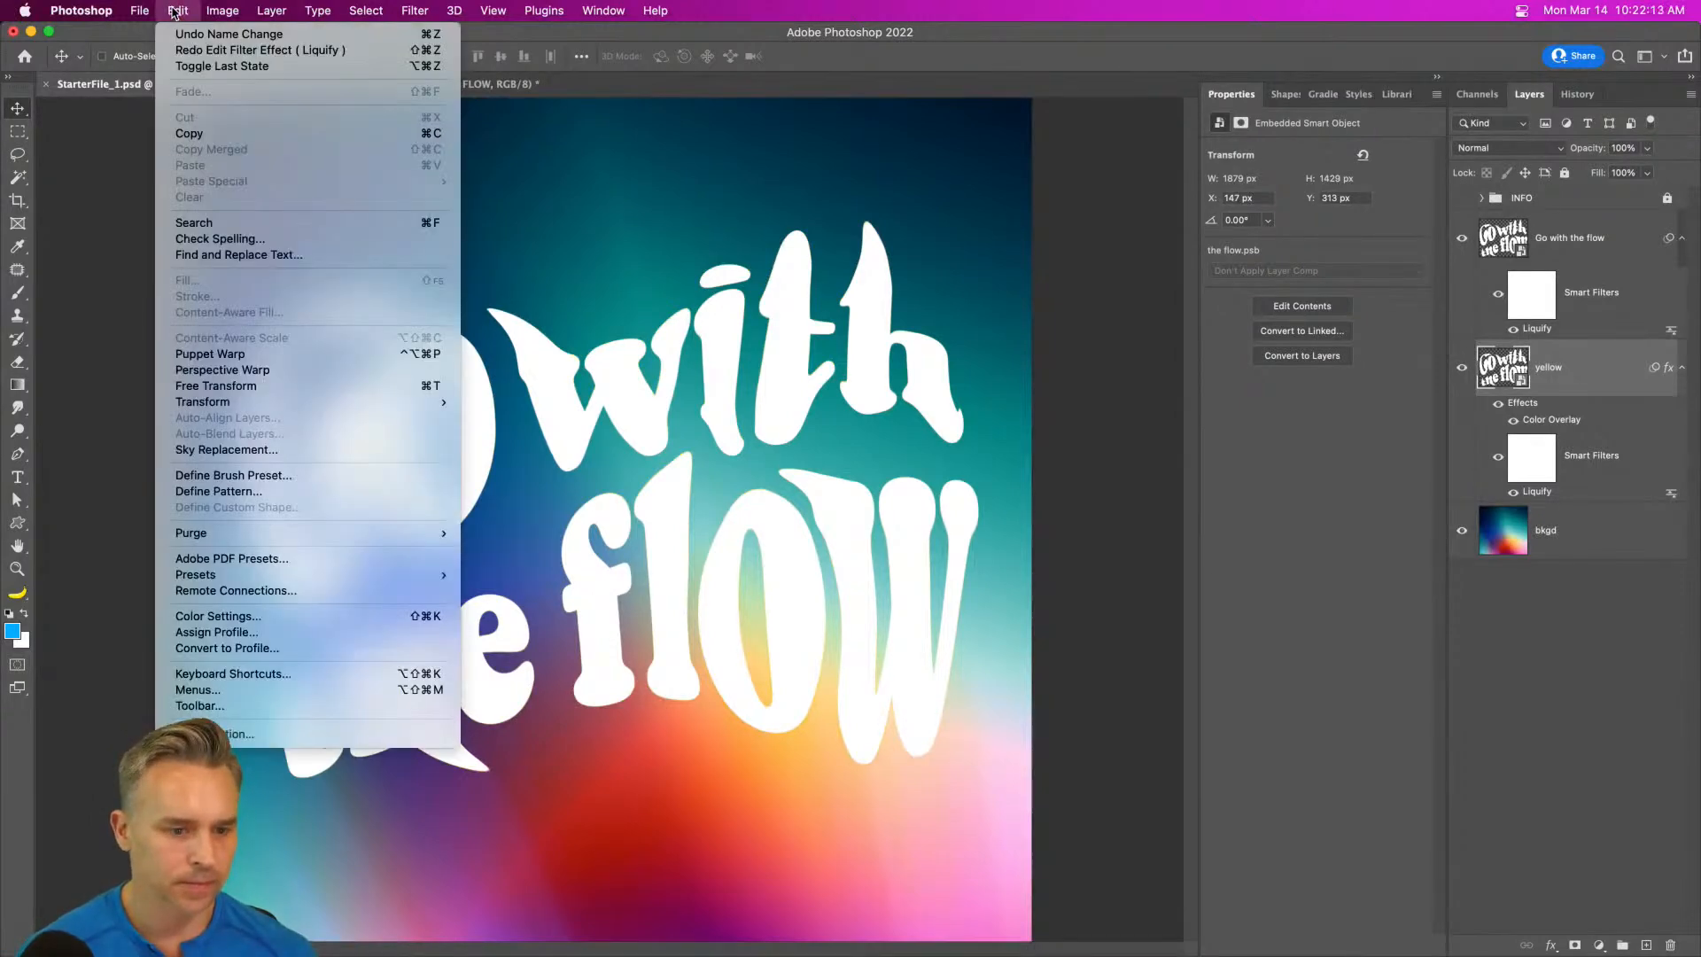
mouse_move(251, 403)
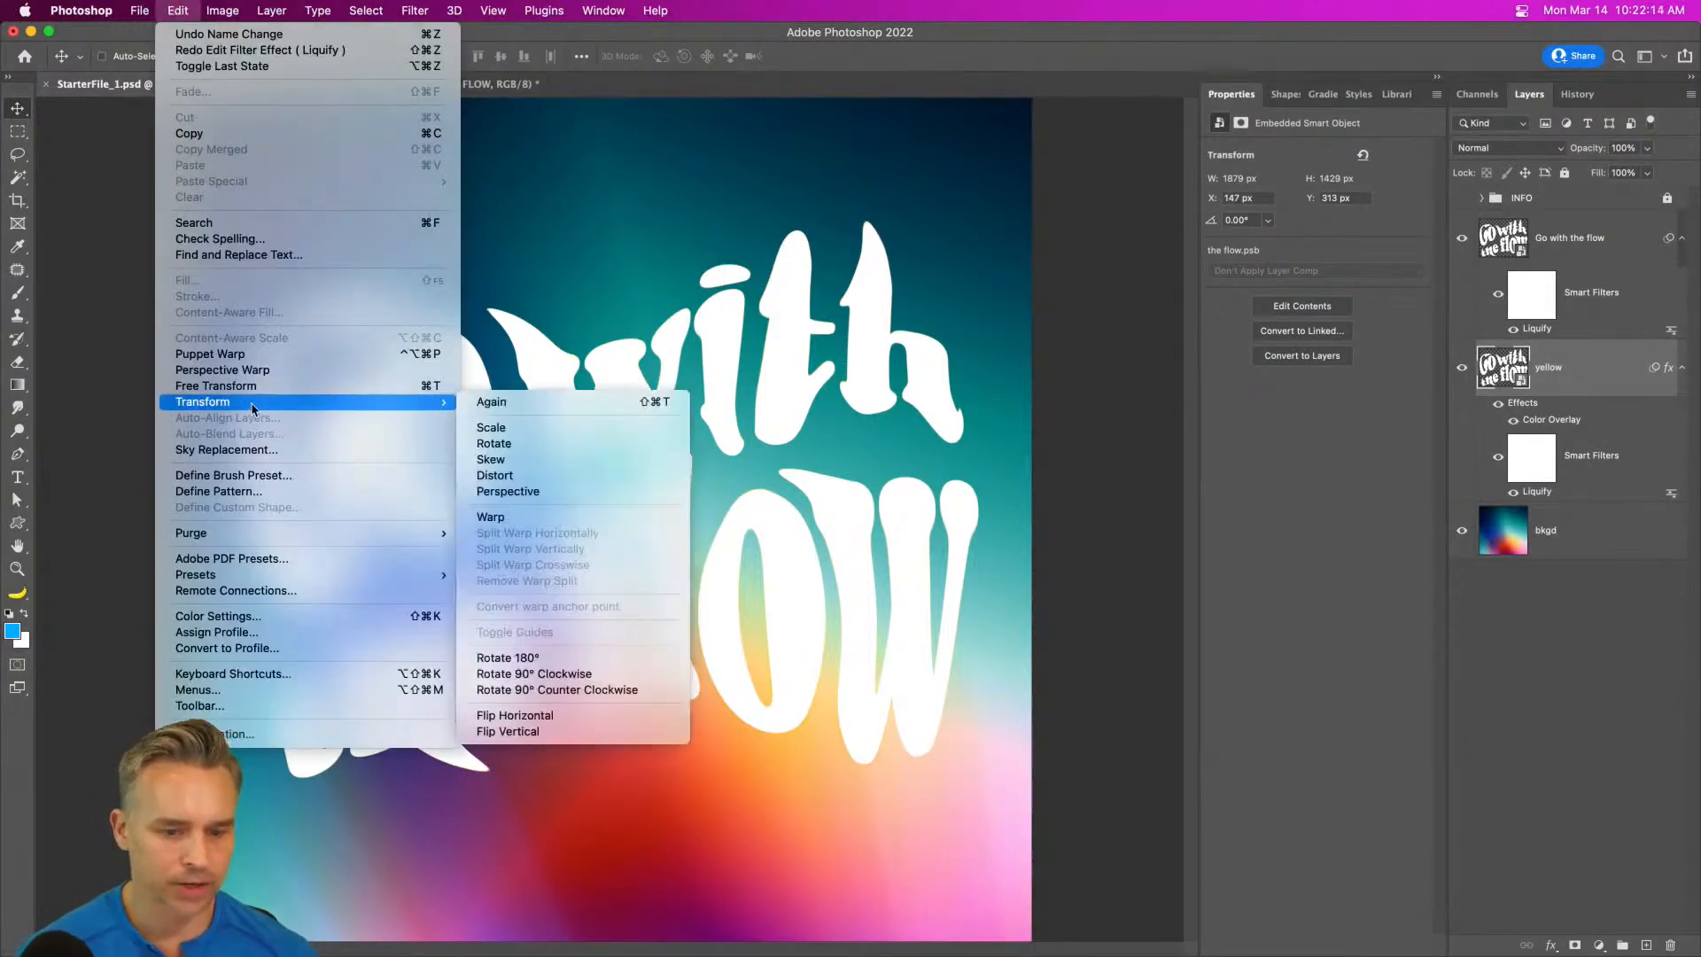
click(538, 522)
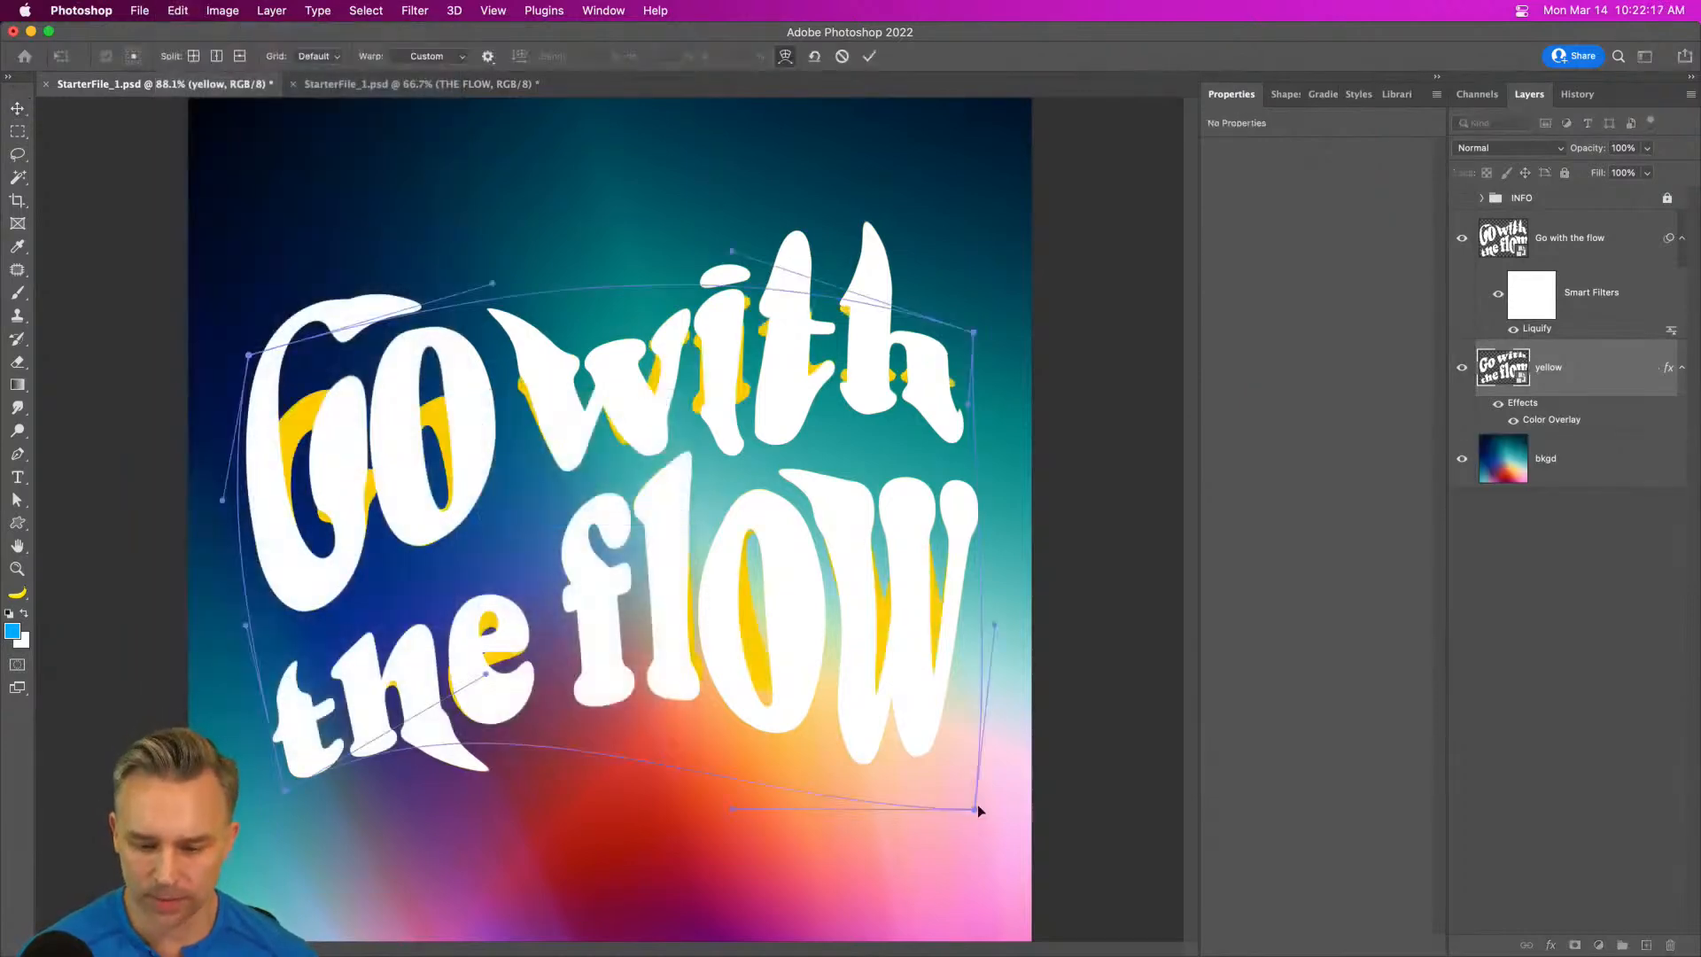
drag(976, 808, 977, 860)
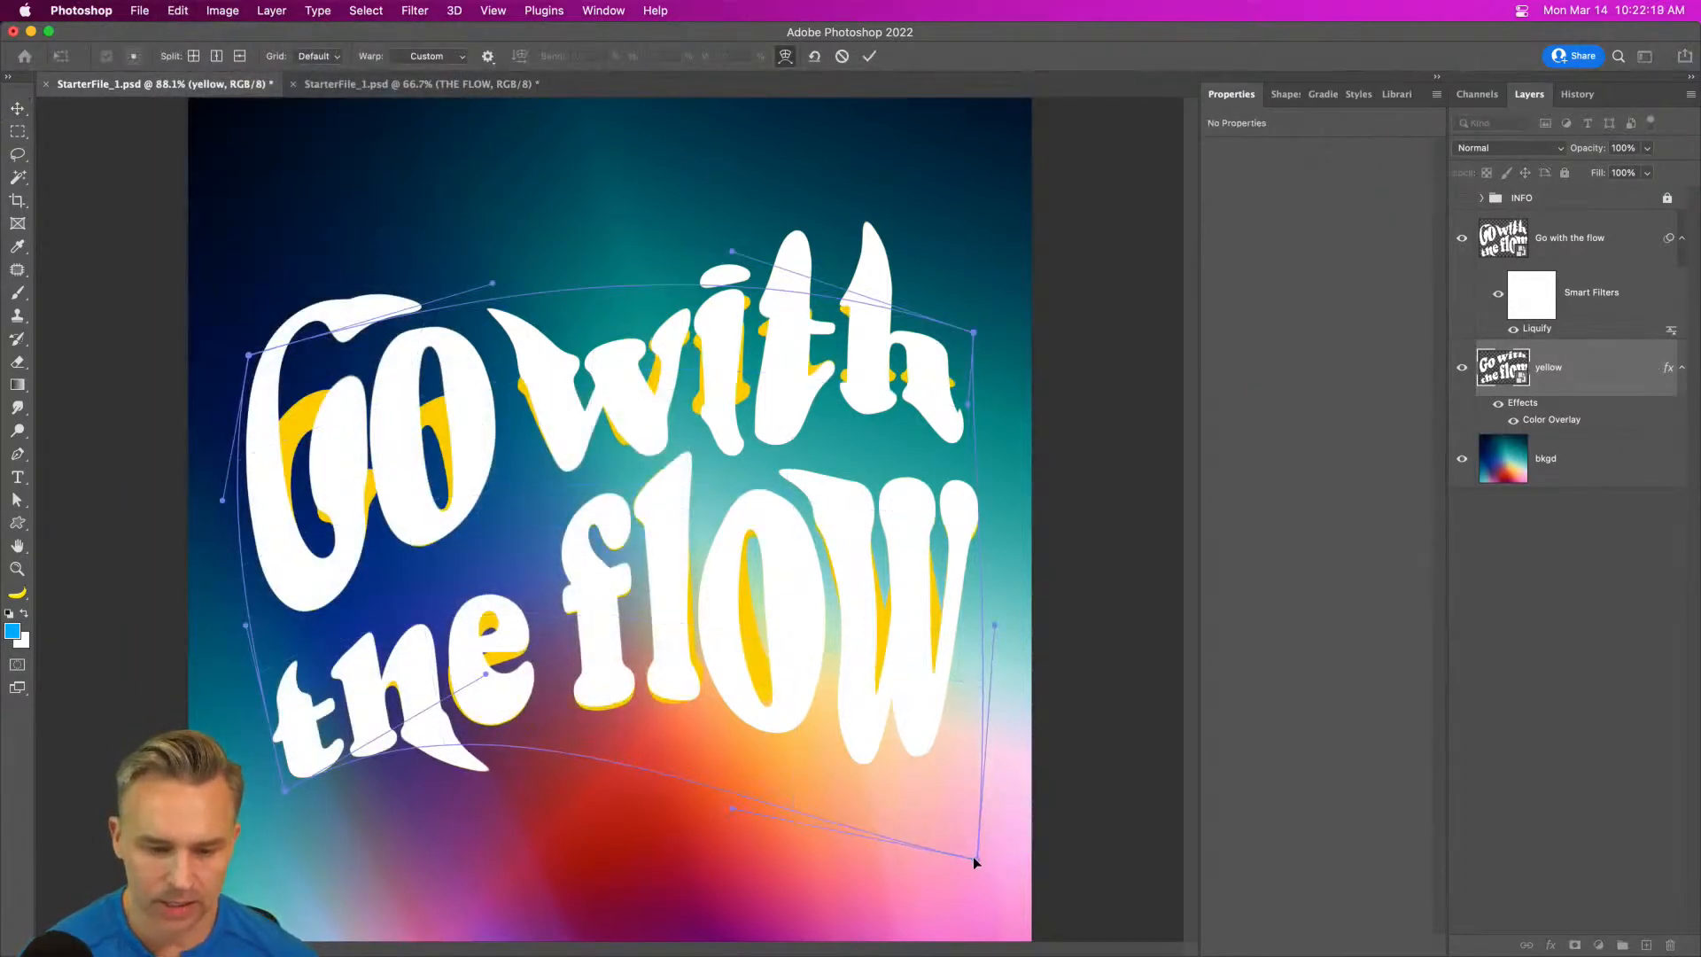
drag(249, 355, 268, 303)
key(Return)
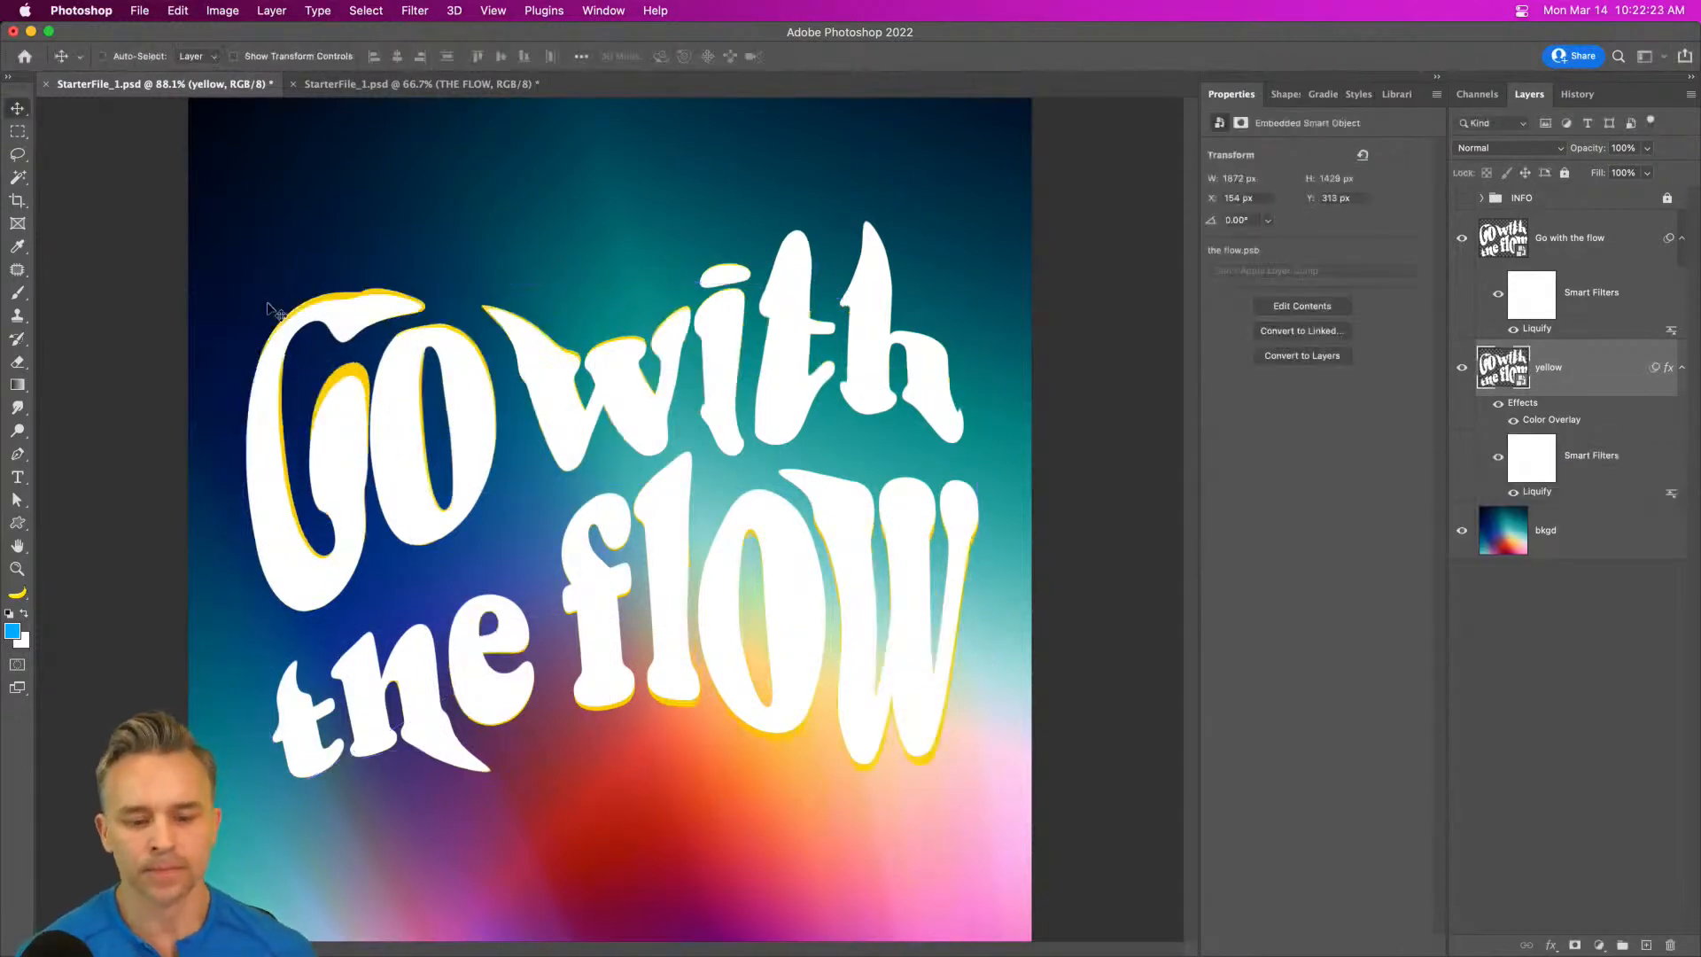
key(super+t)
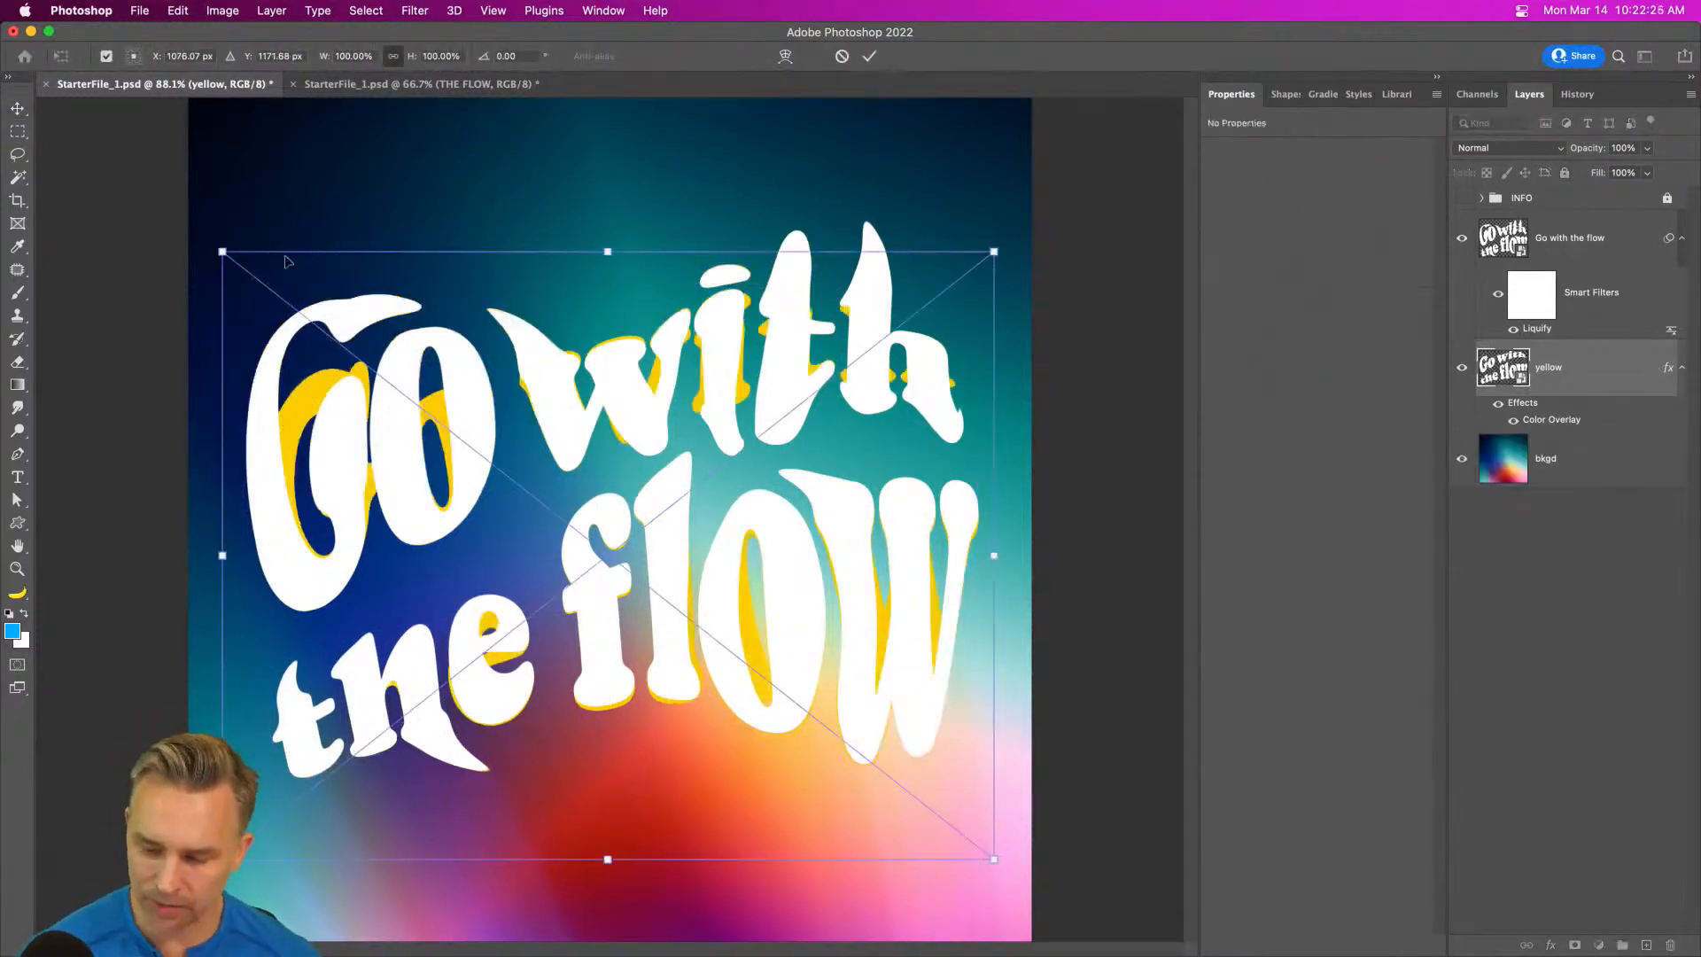
key(Return)
right_click(503, 483)
click(426, 404)
- Warp the "yellow" layer again, pulling its upper-left corner further up and its lower-right corner further down
key(super+t)
right_click(450, 400)
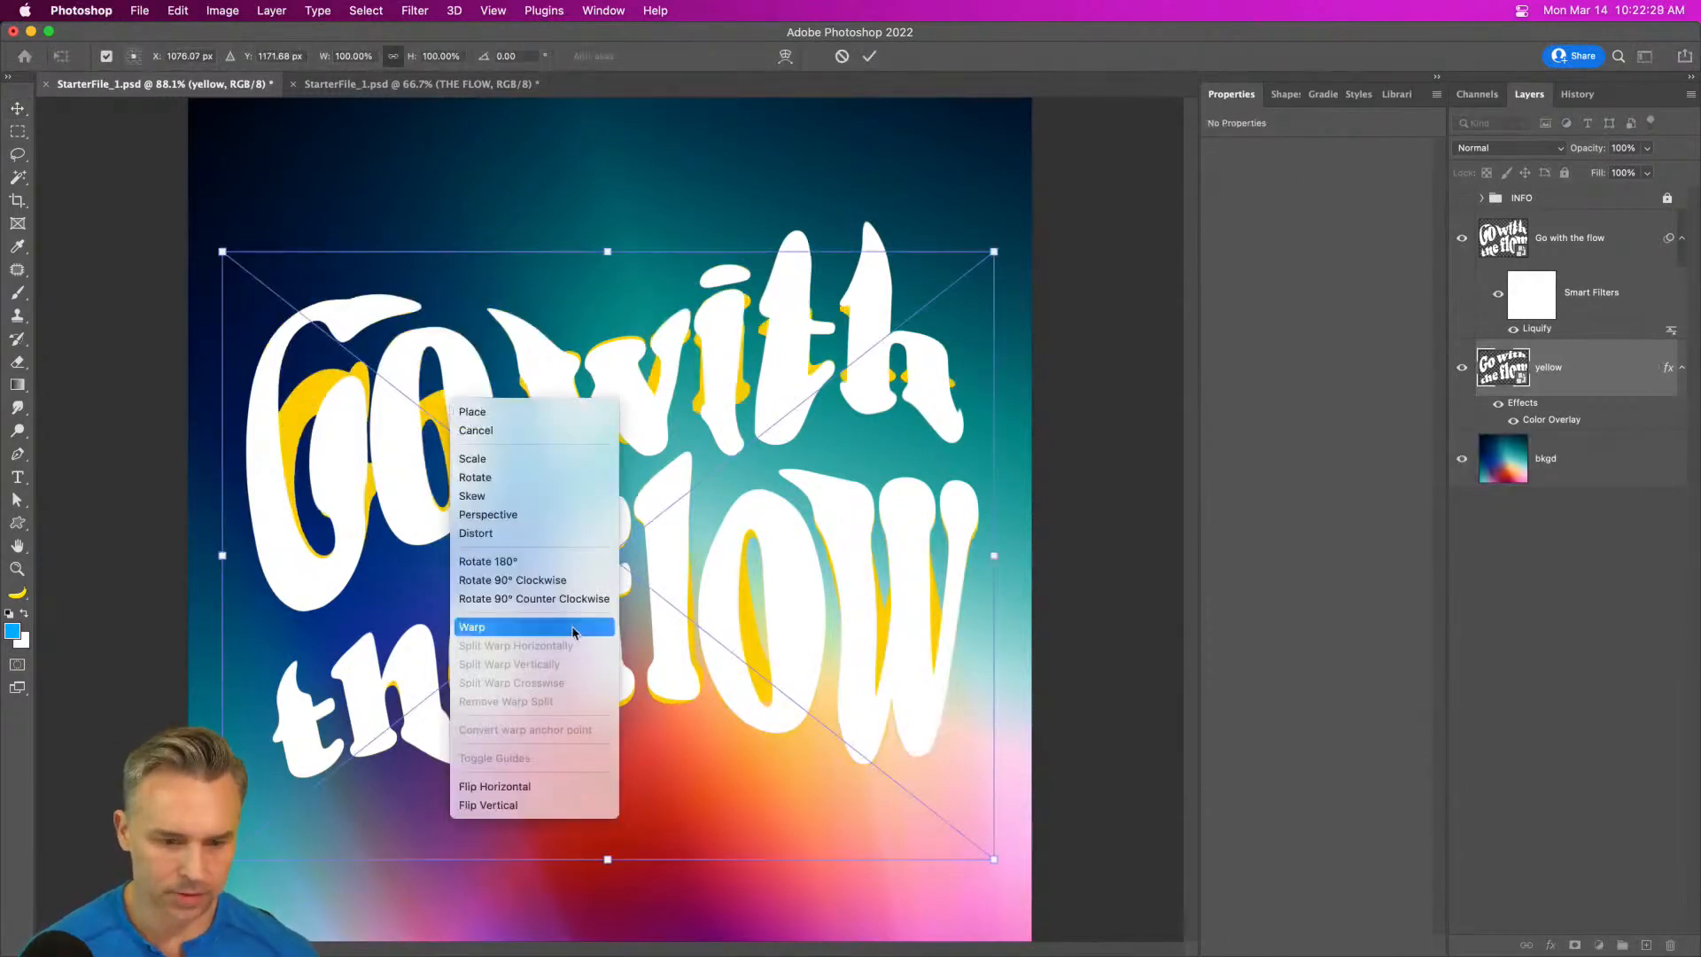
click(532, 628)
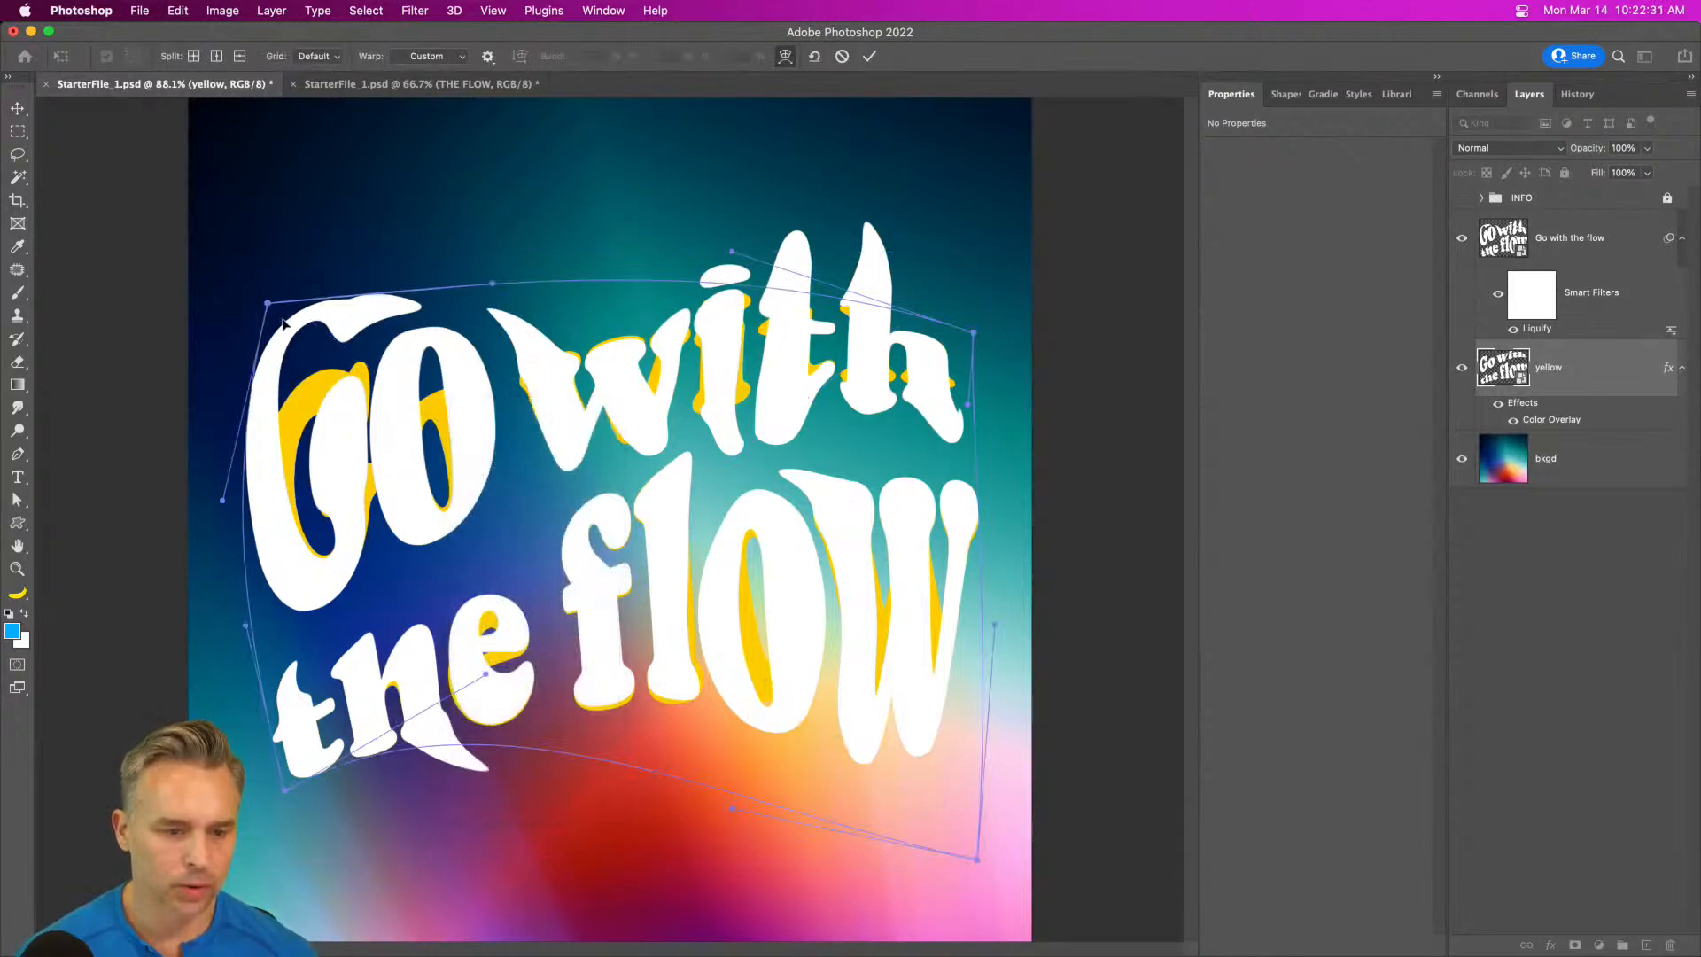
drag(267, 306, 271, 259)
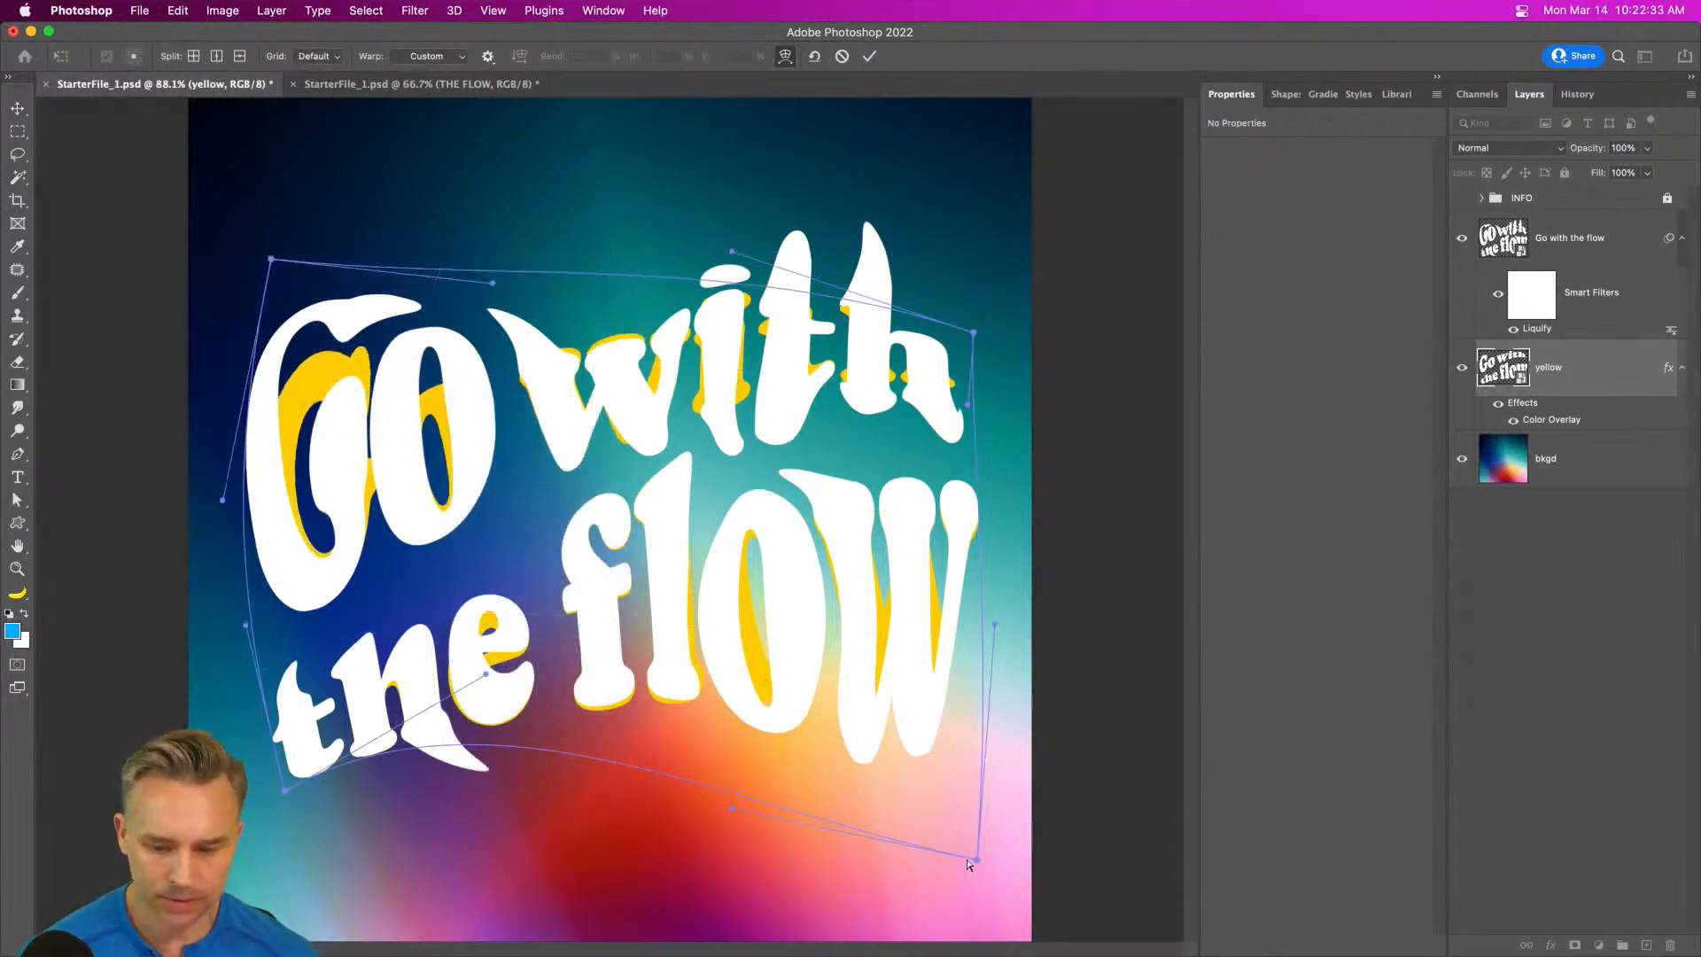
drag(975, 863, 973, 897)
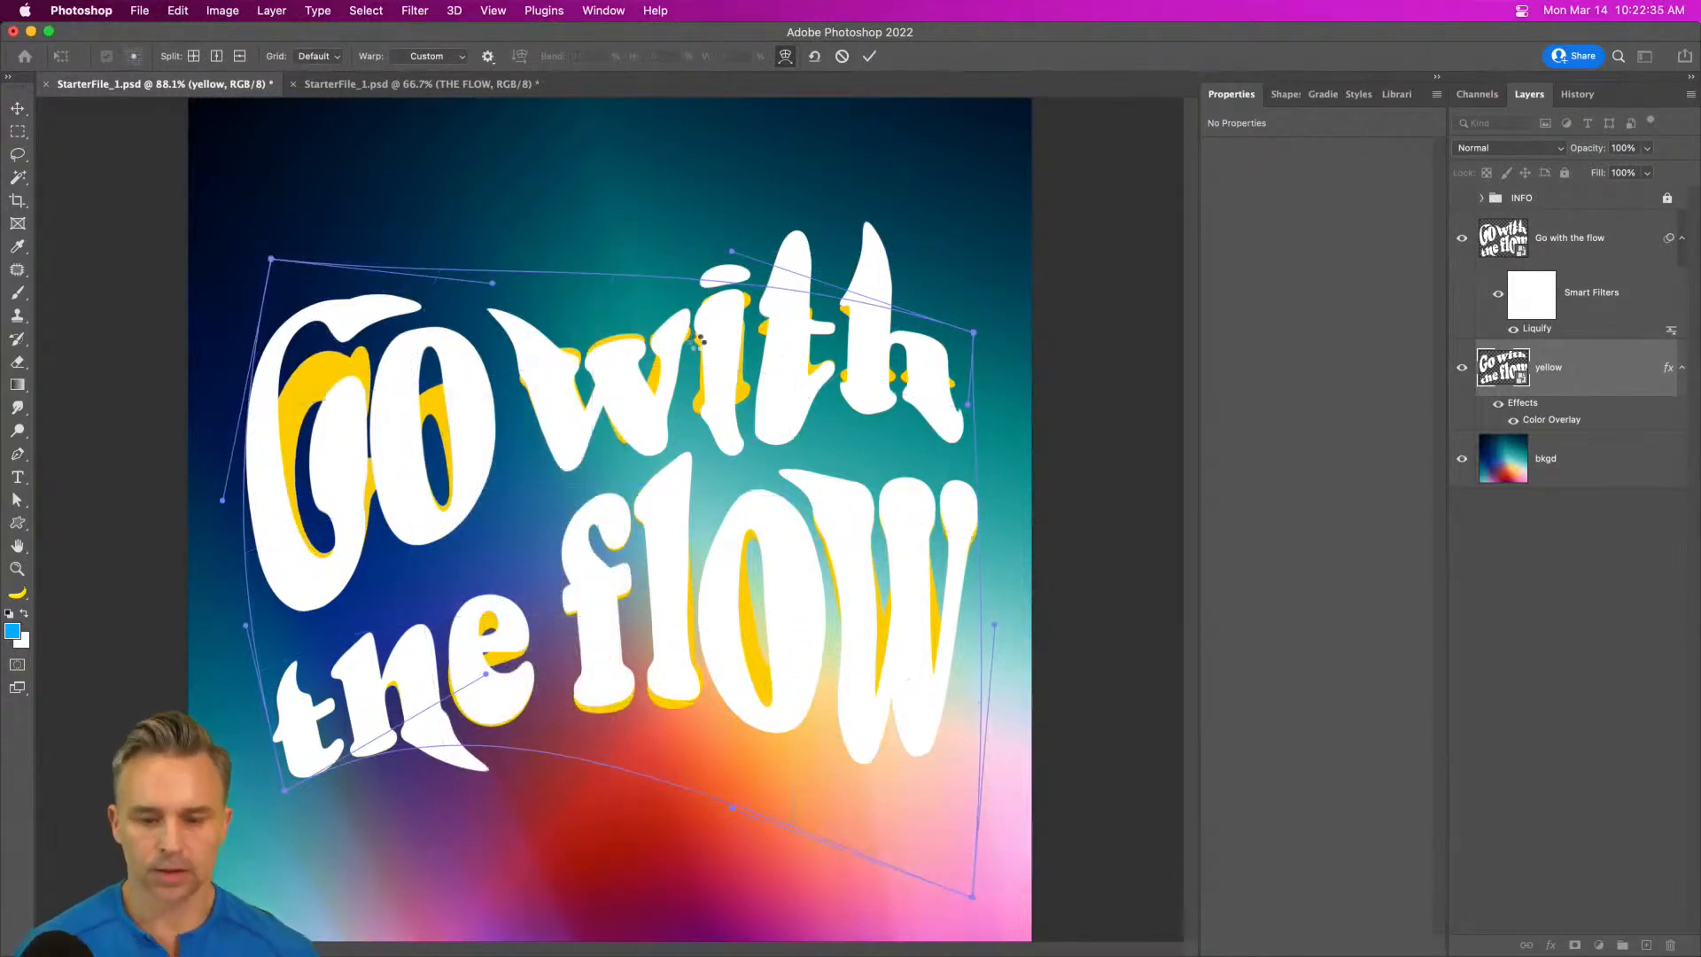
key(Return)
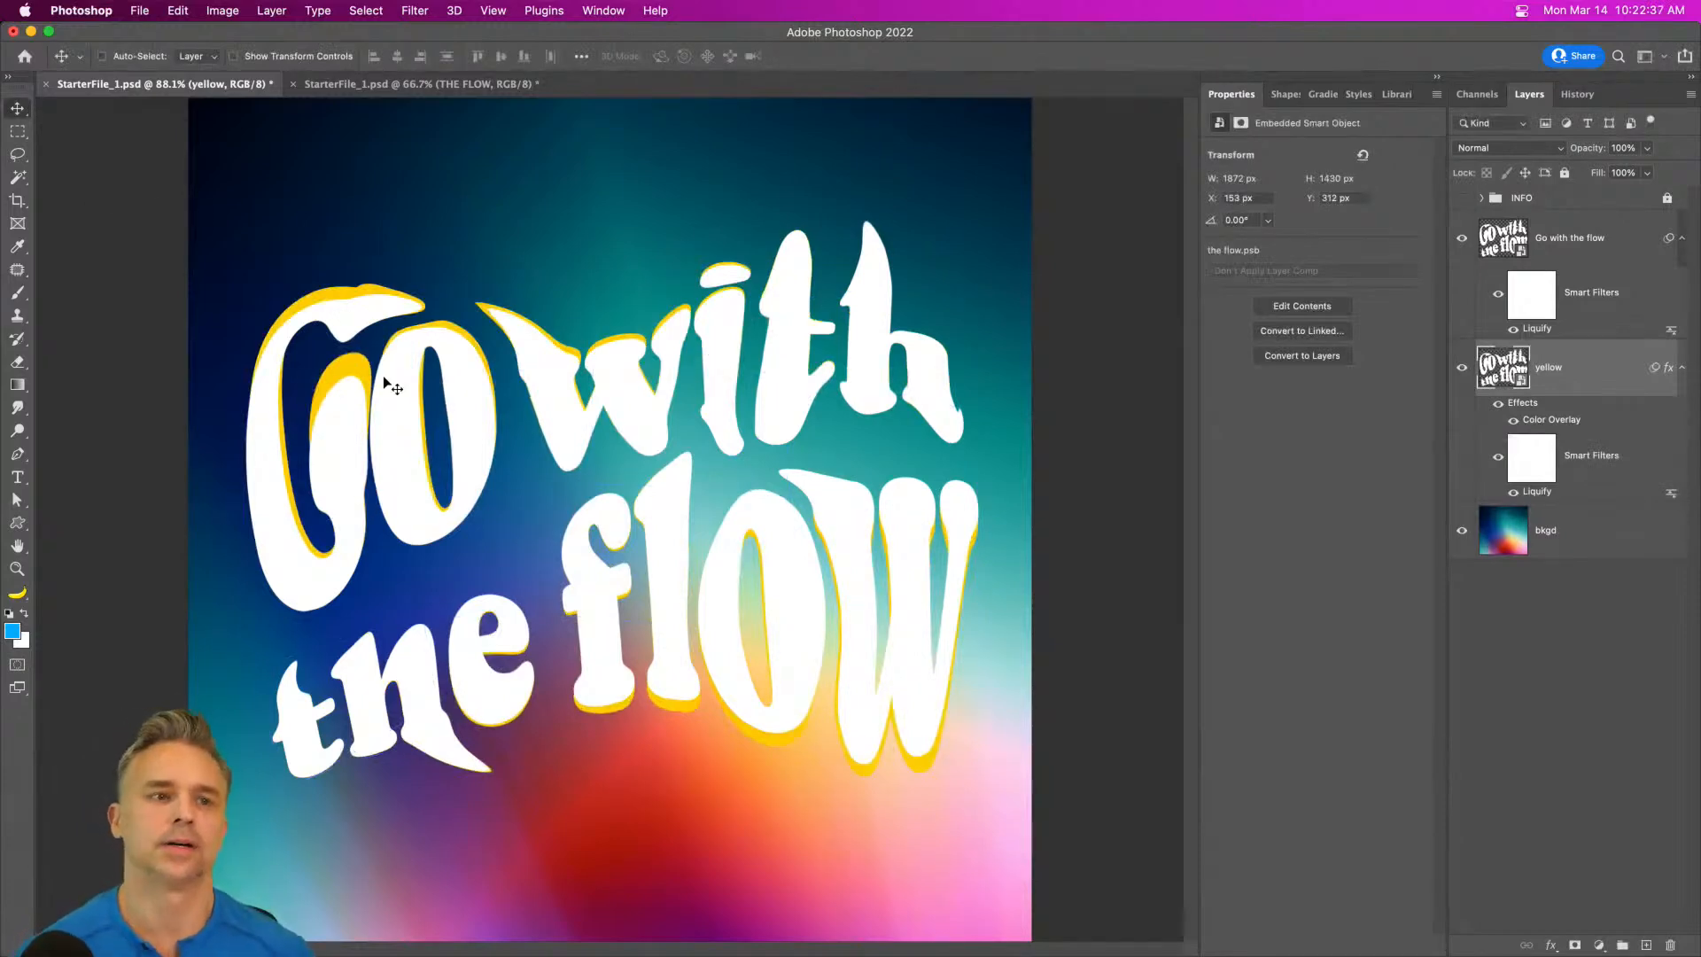
- Collapse the upper type layer's filter list and turn the "yellow" layer's Liquify filter off and back on to compare
click(1682, 239)
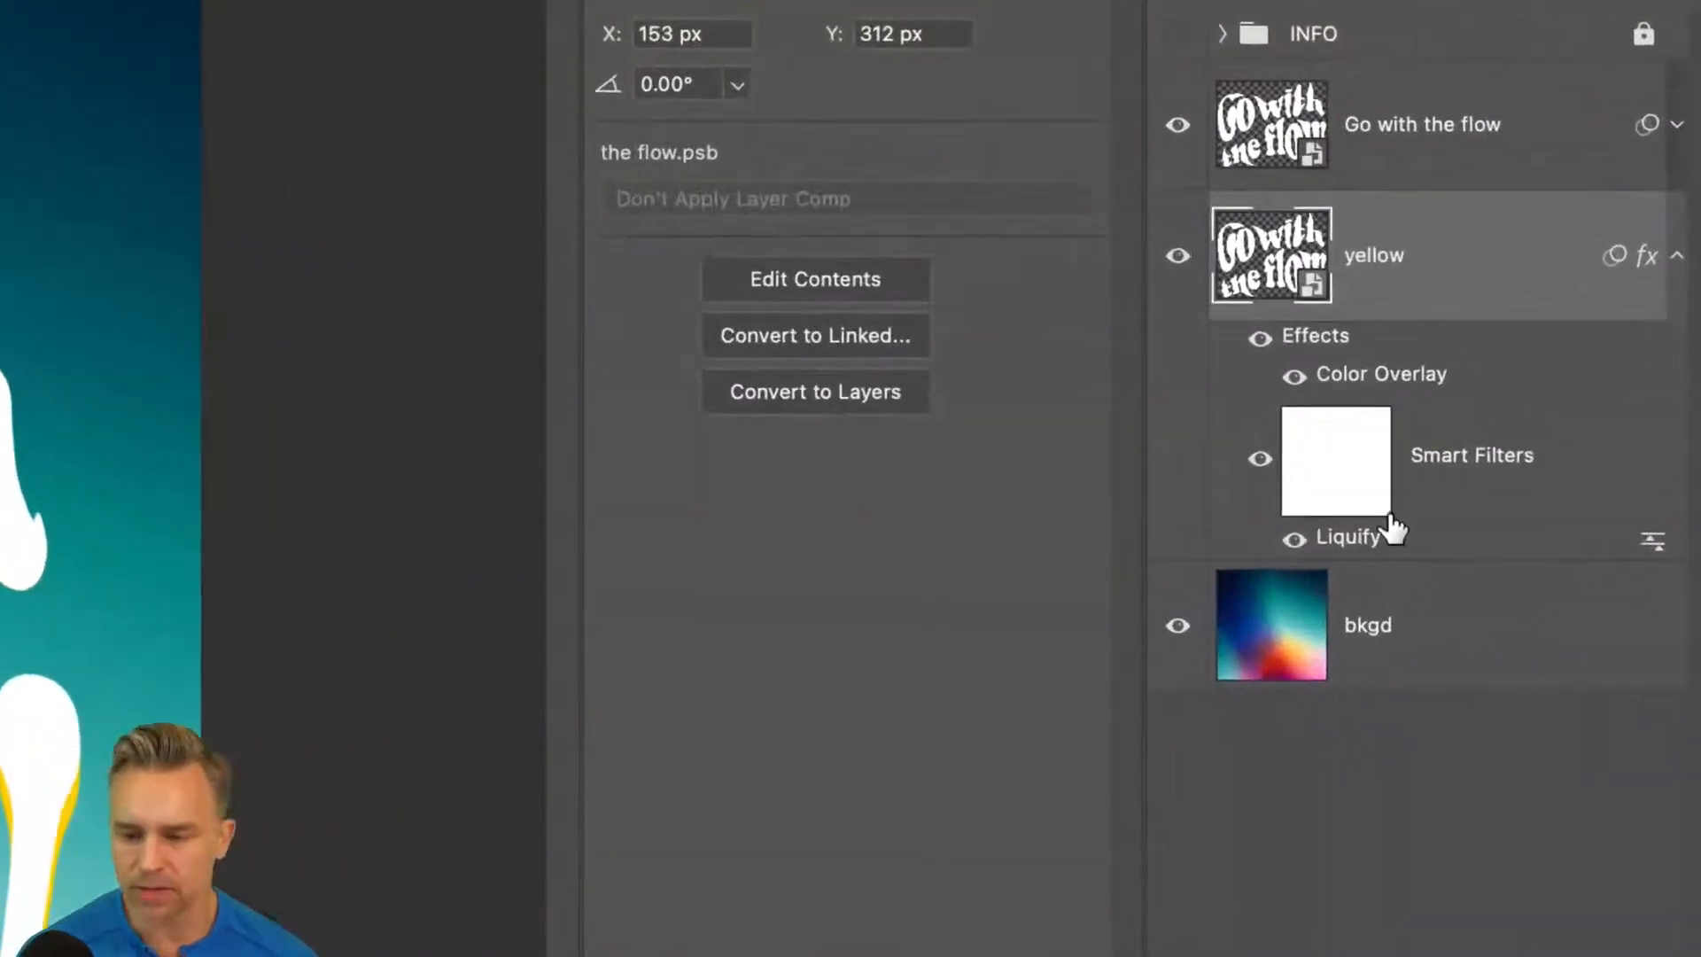
click(1295, 539)
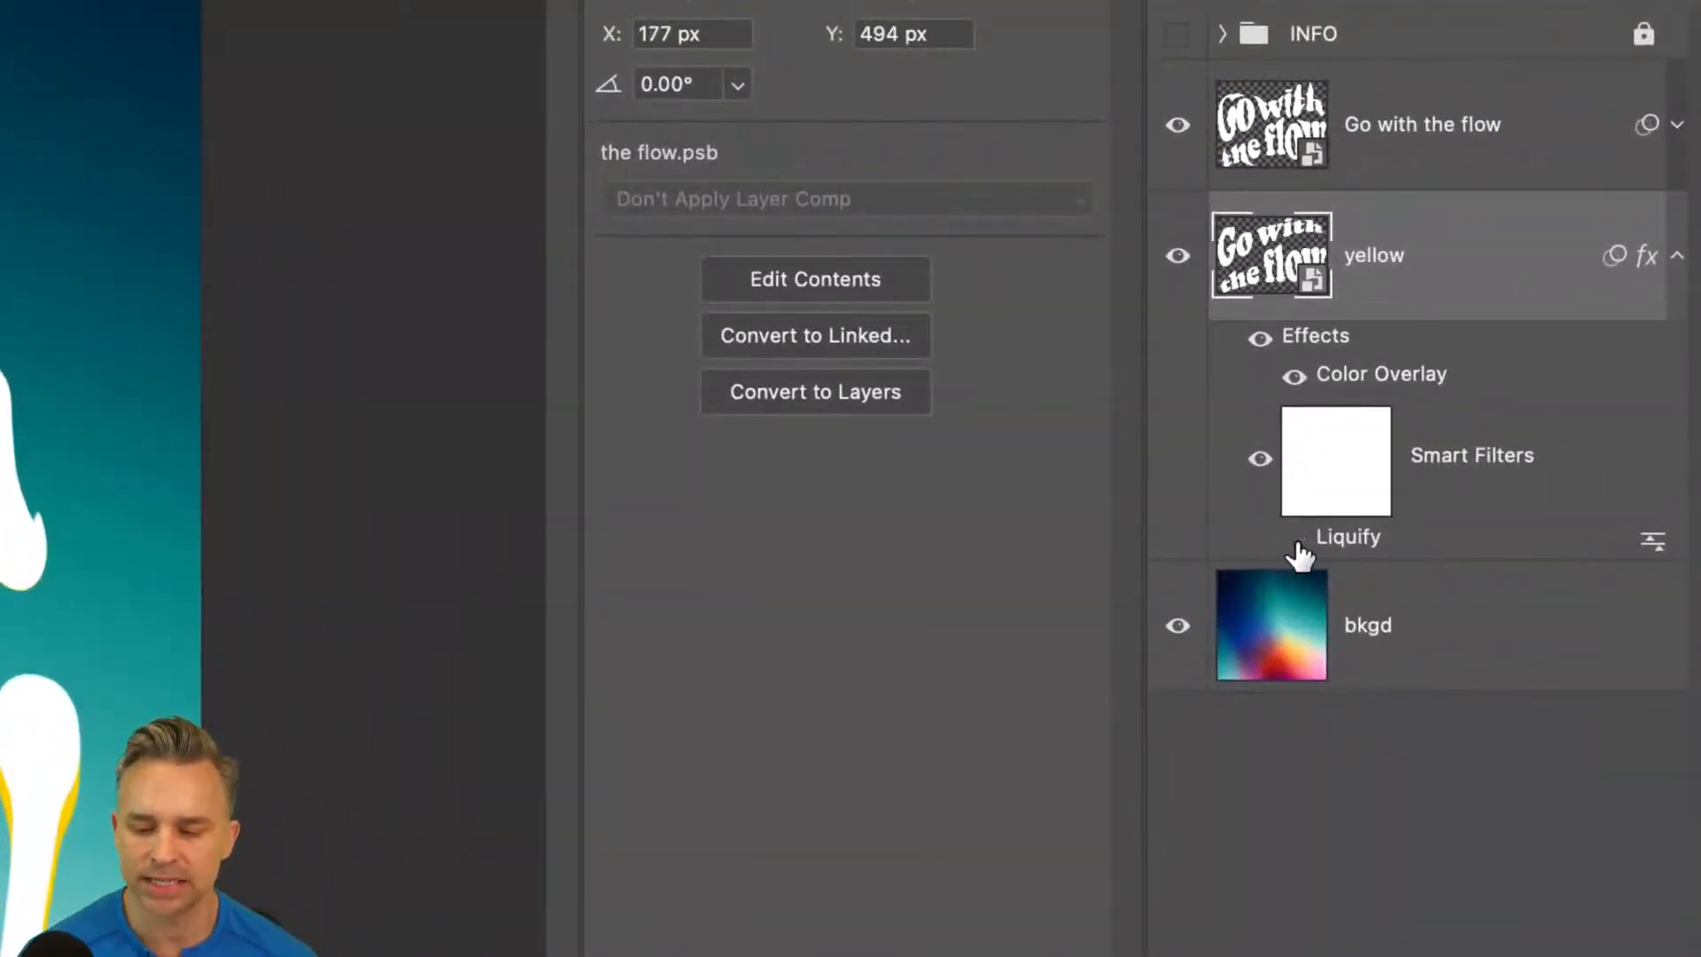
click(1295, 539)
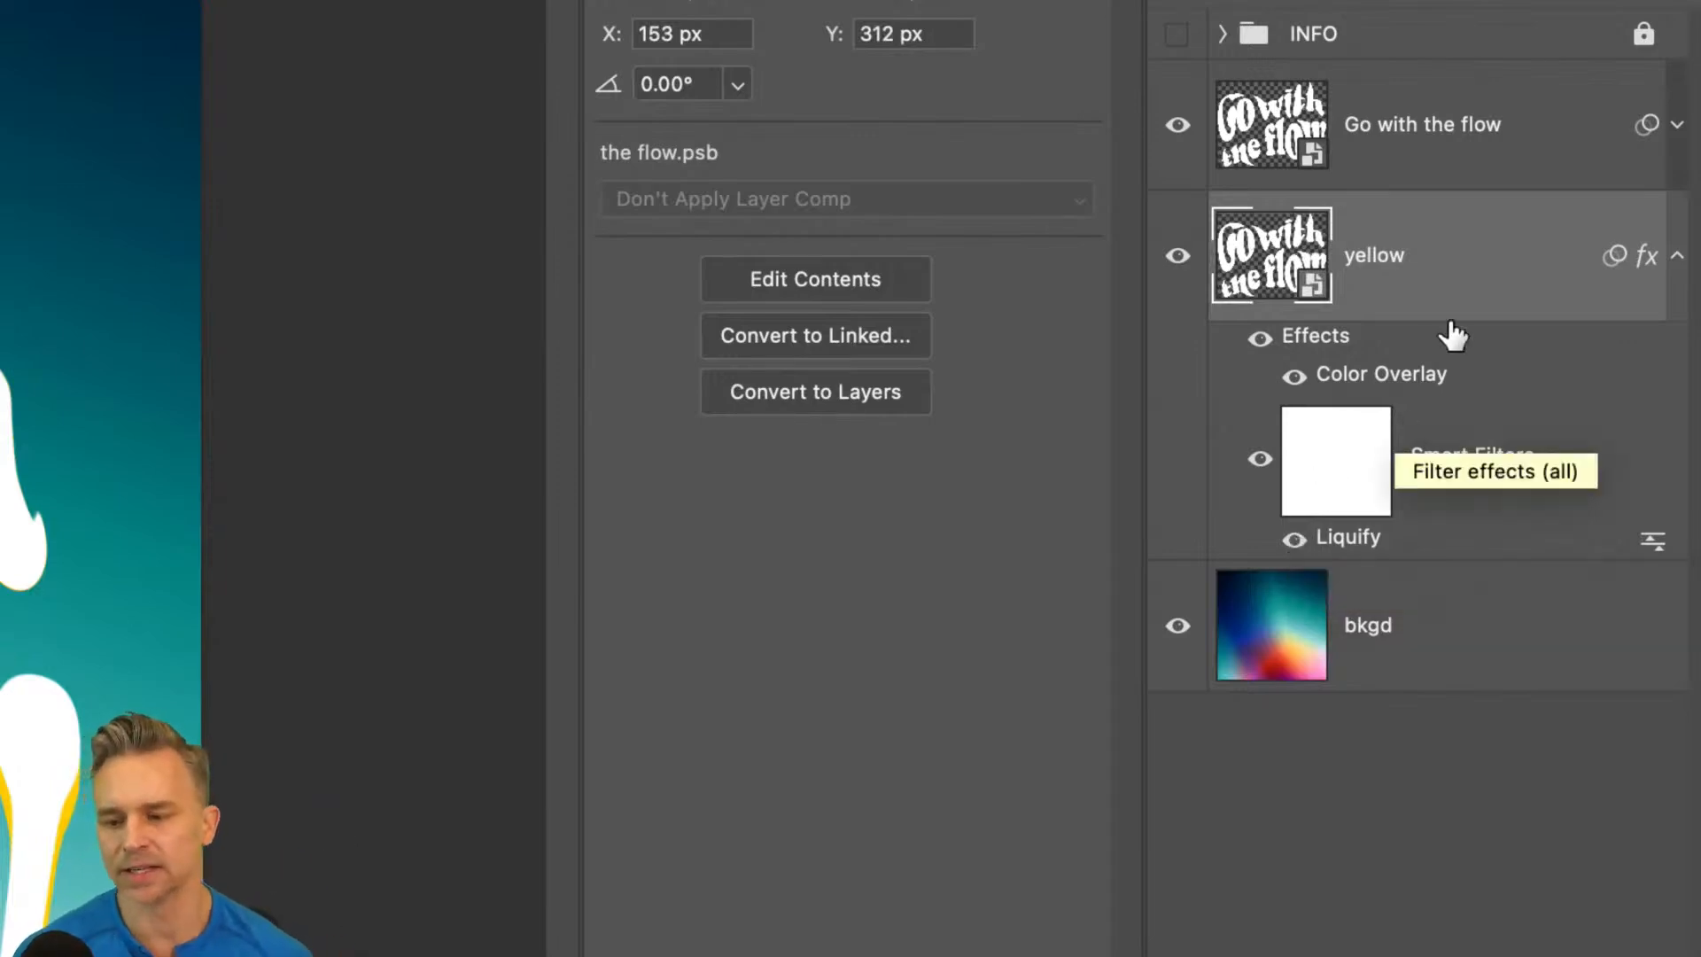
- Convert the "yellow" layer with its overlay and Liquify filter into a Smart Object and duplicate it
right_click(1488, 250)
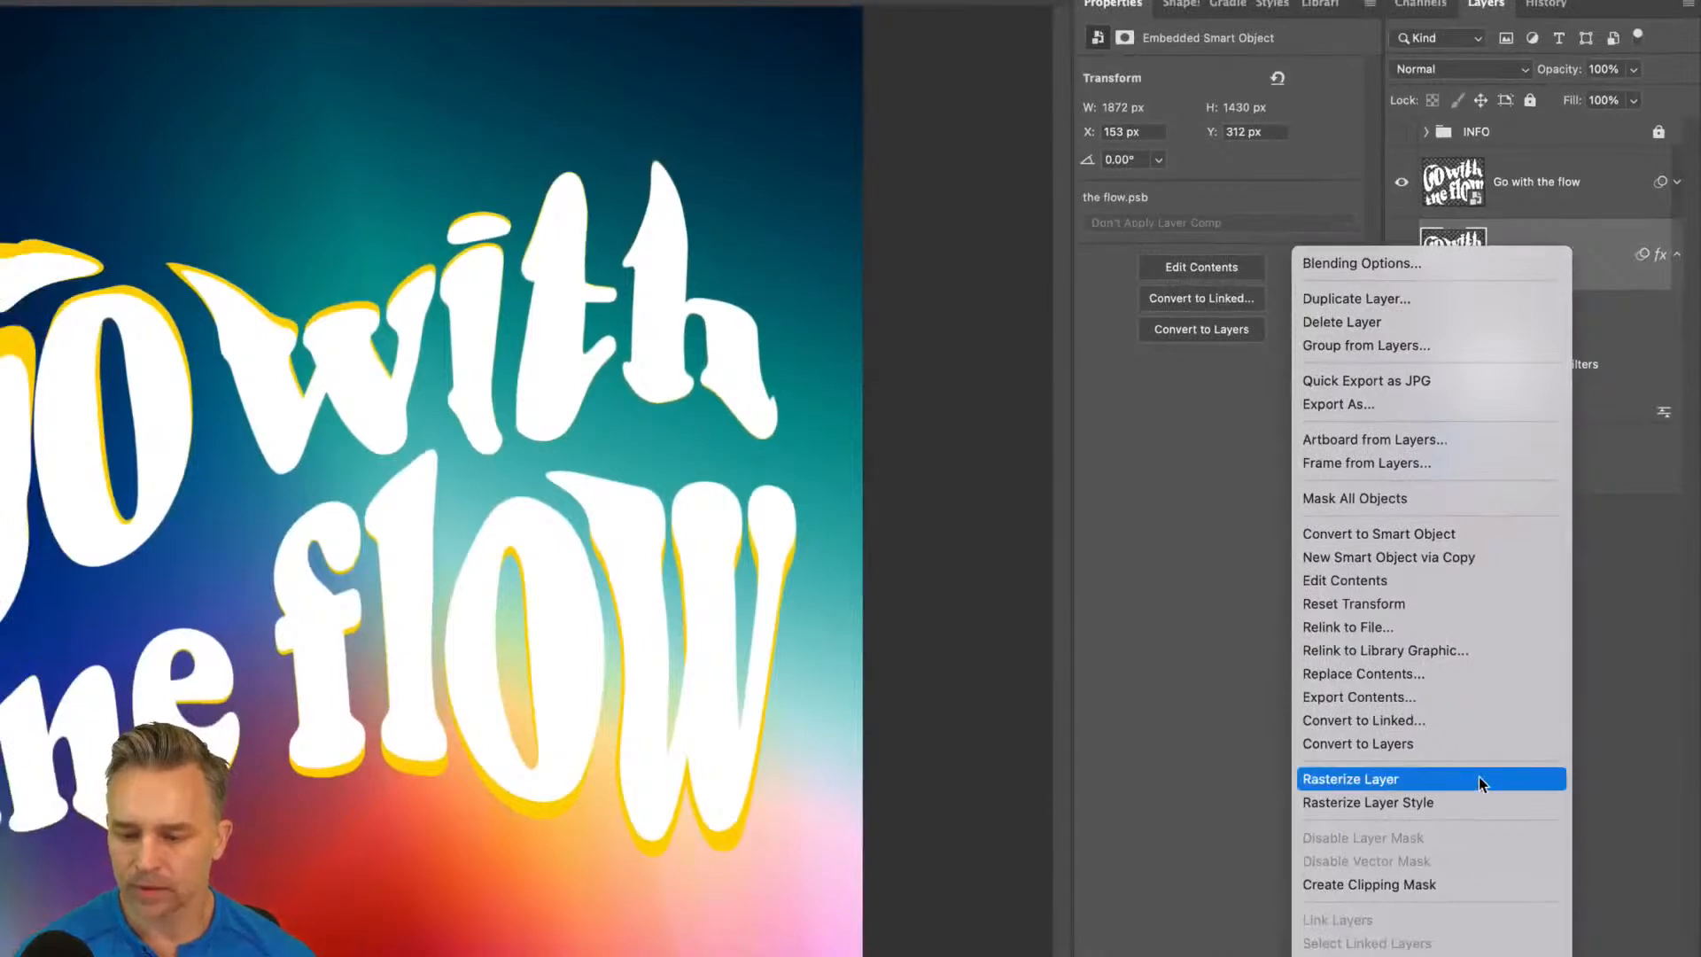
click(1548, 533)
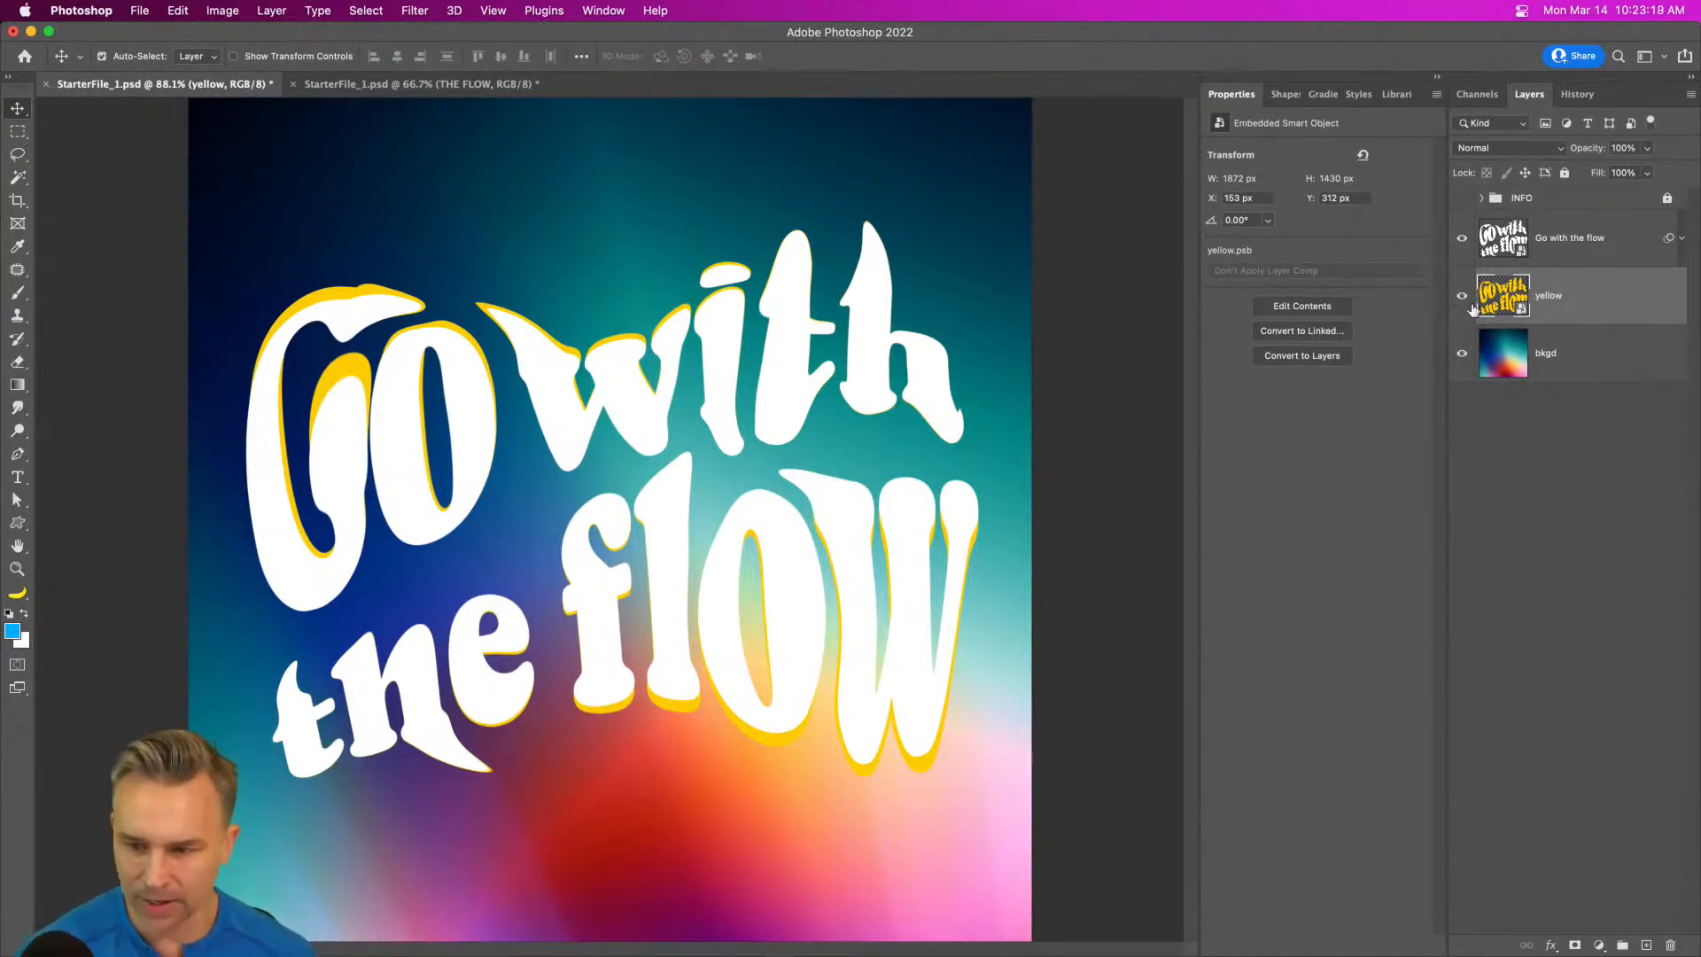
key(super+j)
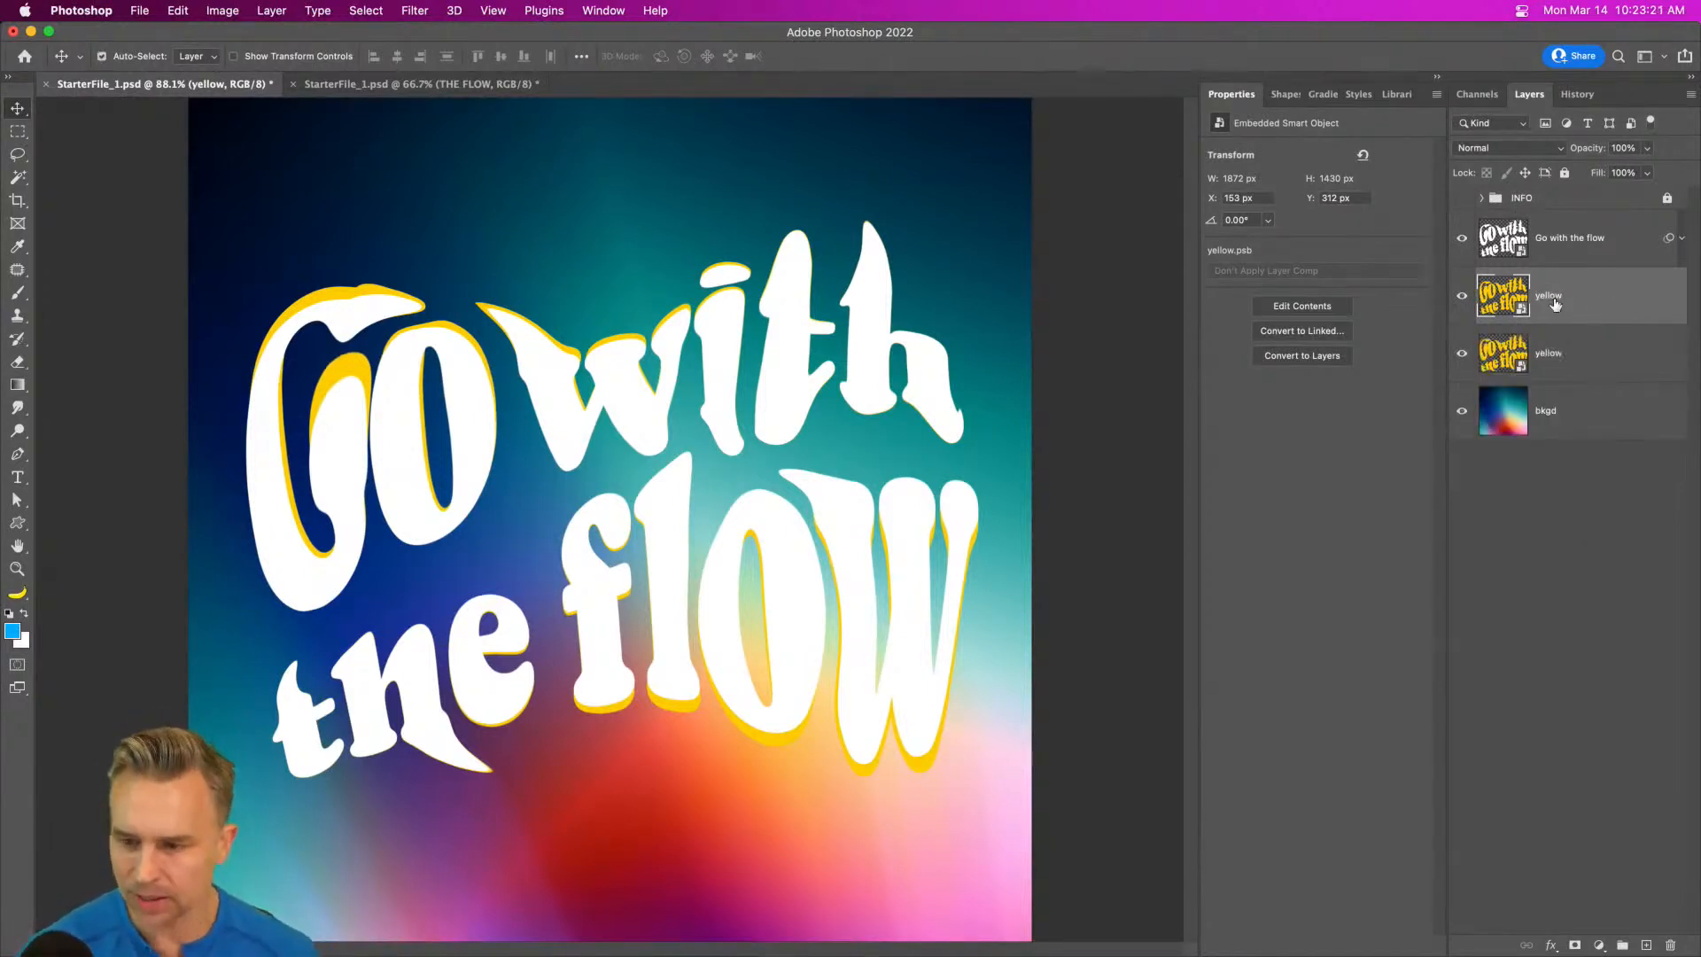
- Rename the lower "yellow" layer copy as "green"
click(1543, 355)
double_click(1548, 354)
text(green)
key(Return)
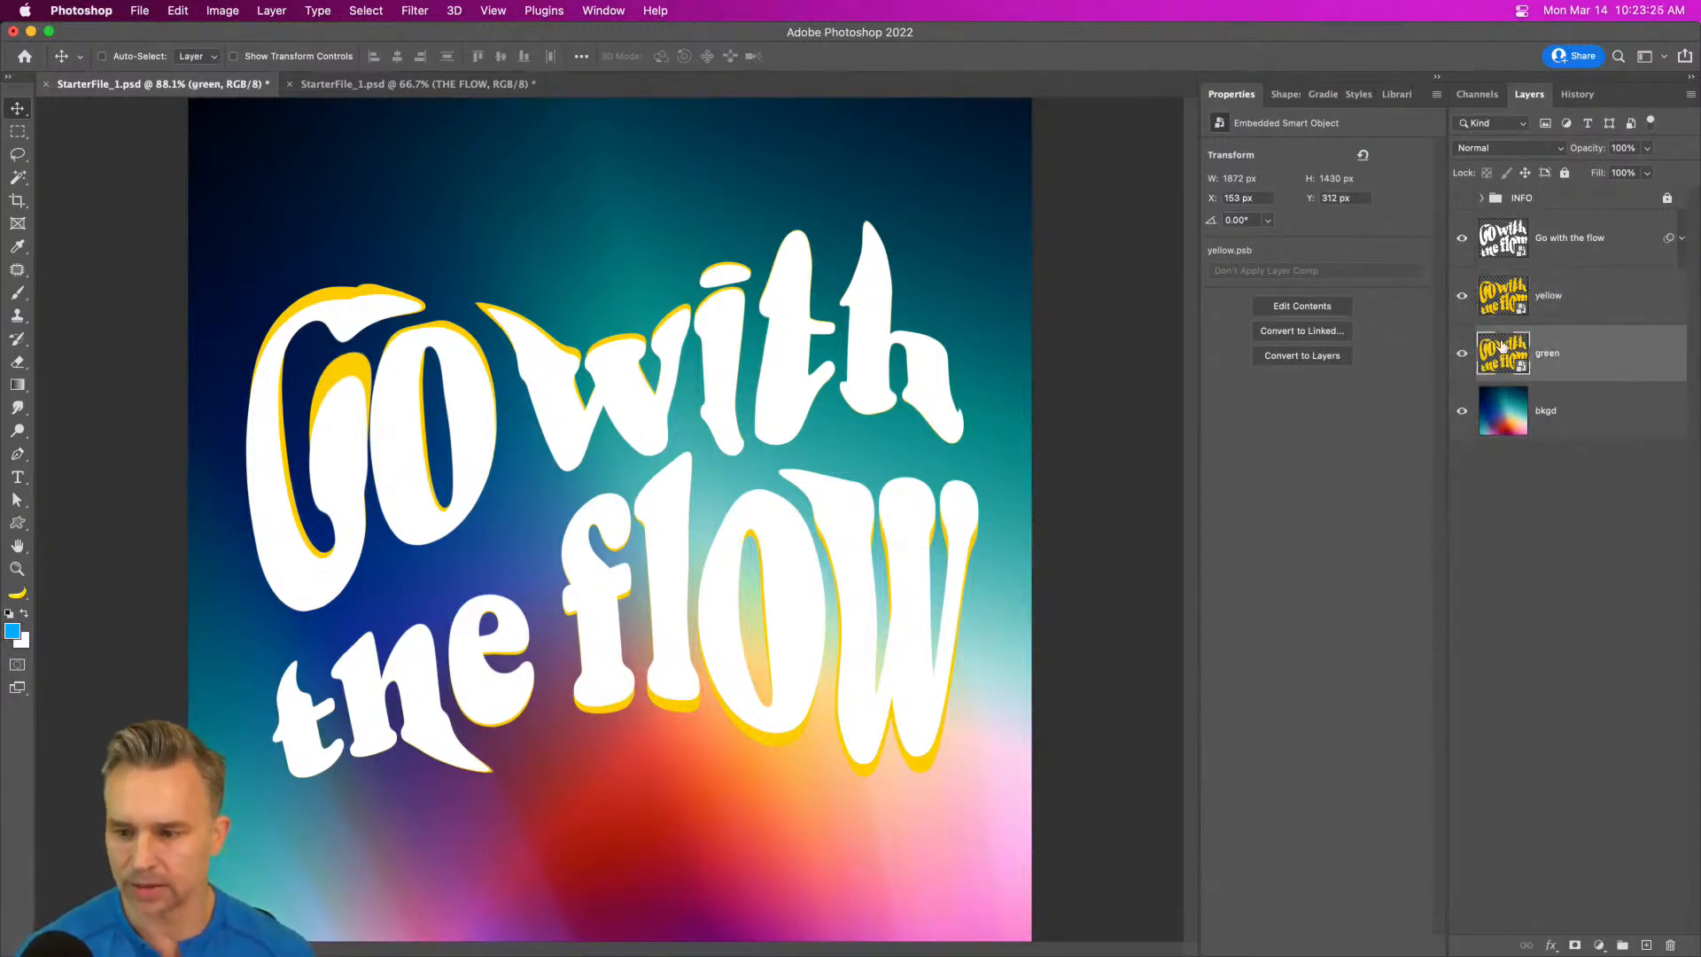
- Add a bright green Color Overlay to the "green" layer
double_click(1629, 354)
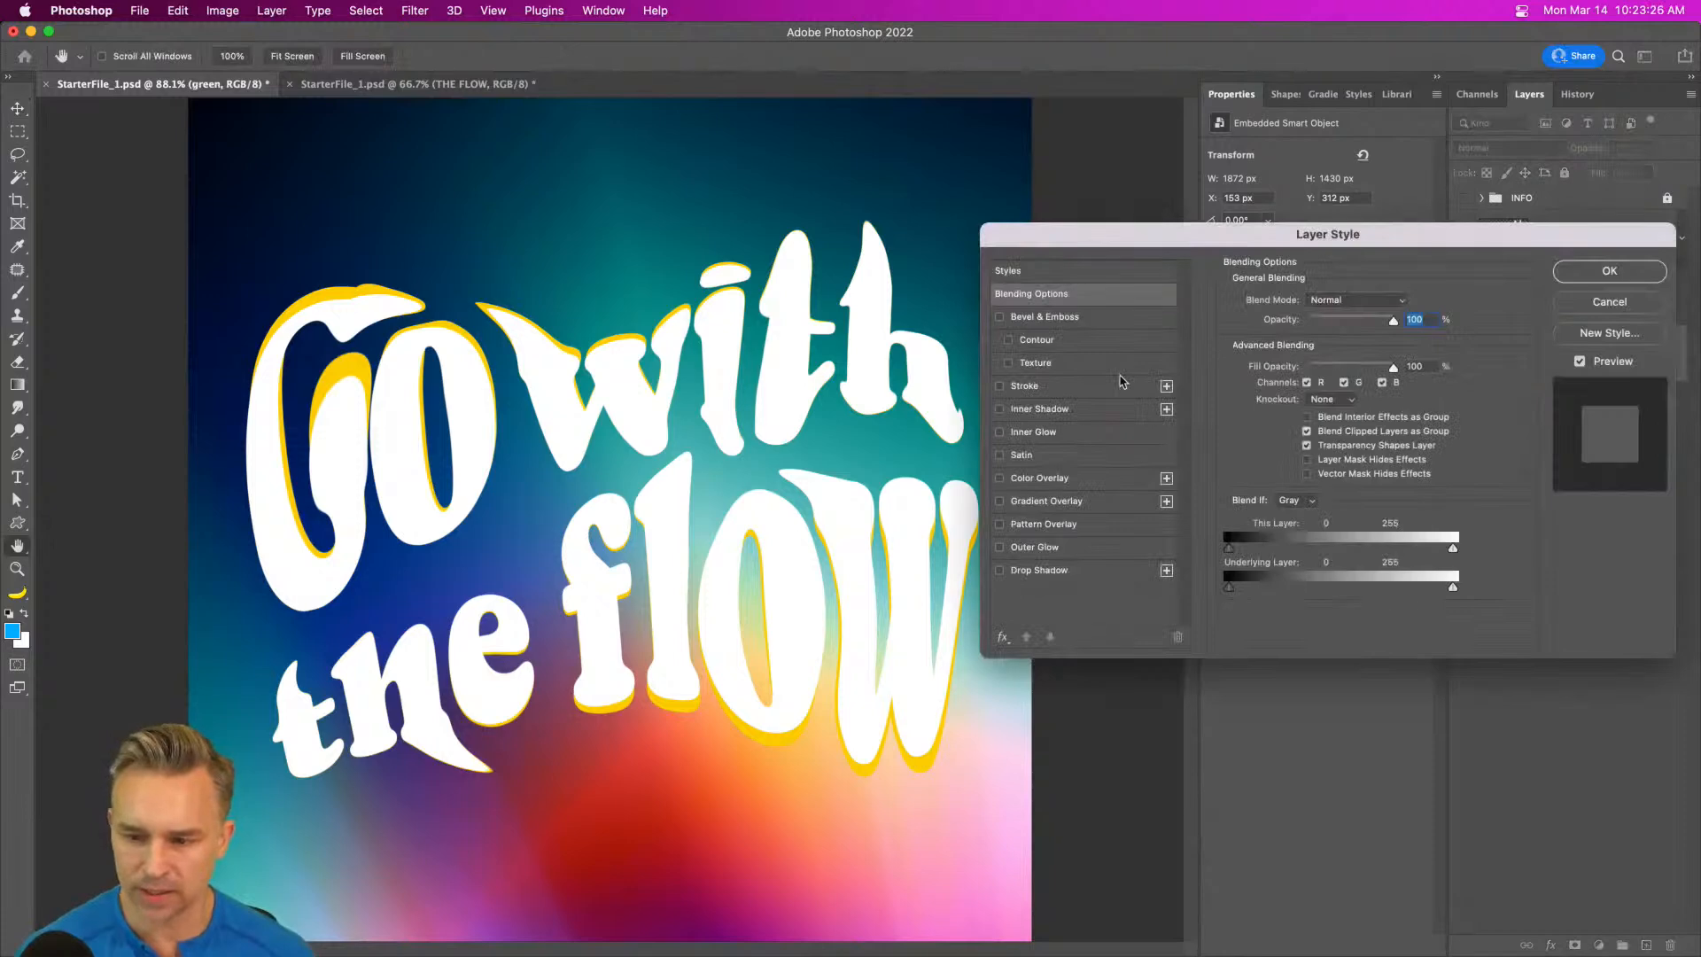
click(1037, 479)
click(1408, 303)
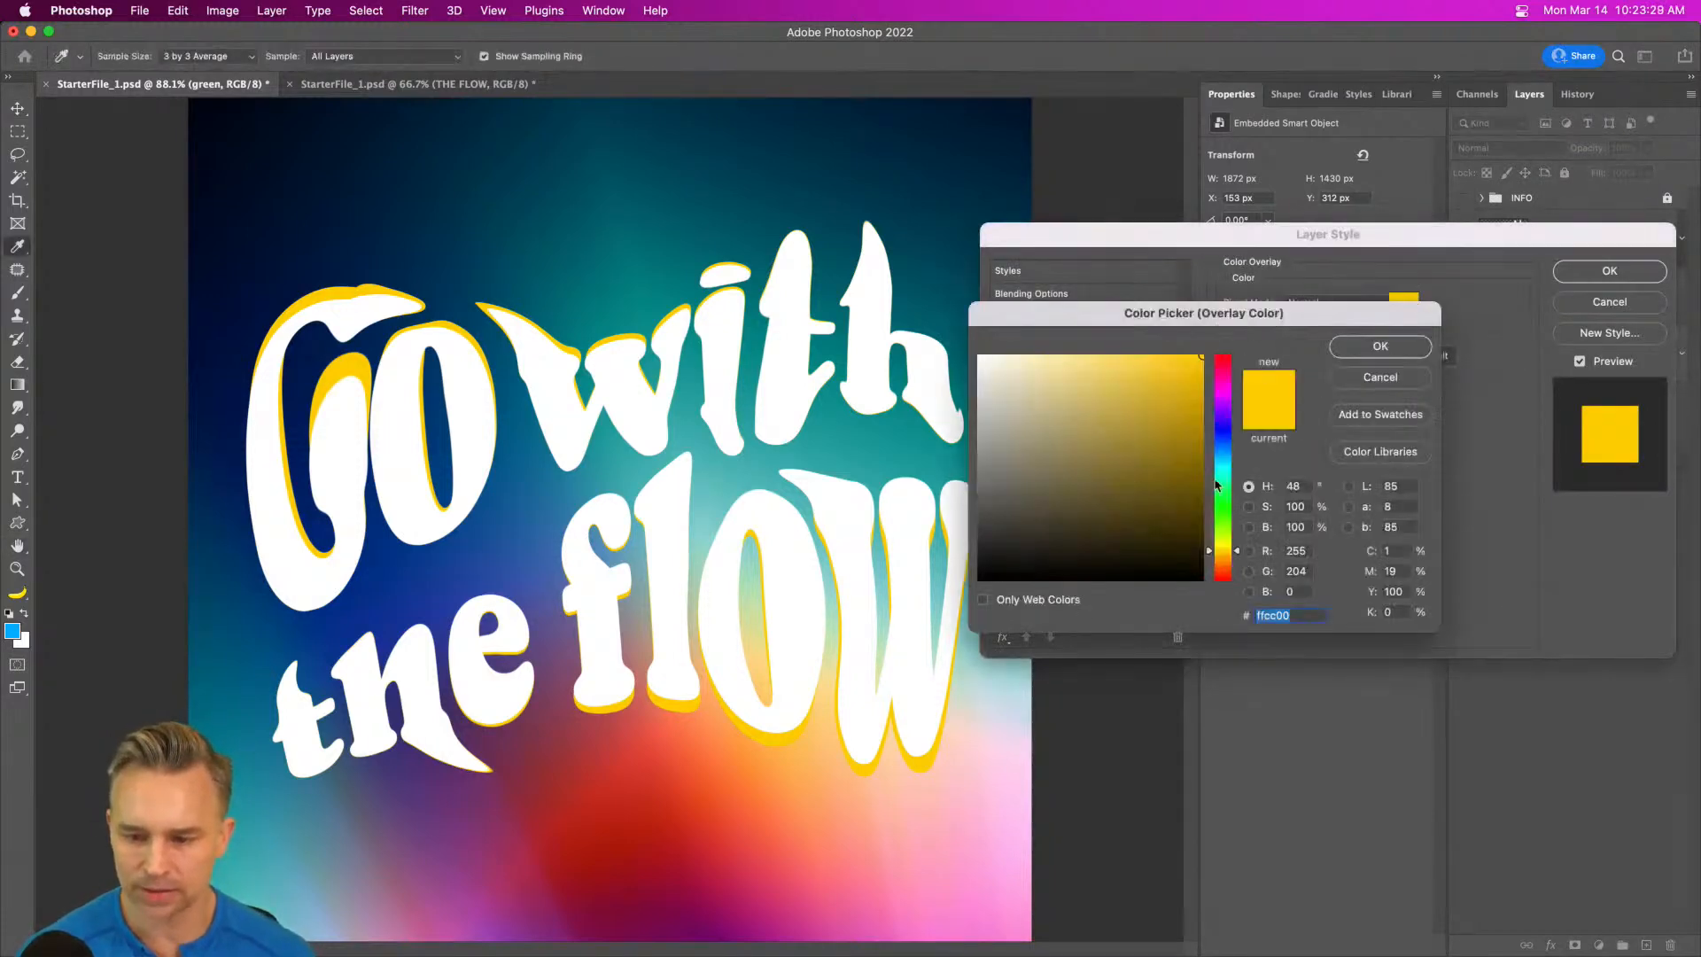
drag(1234, 462, 1224, 498)
click(1380, 346)
click(1610, 271)
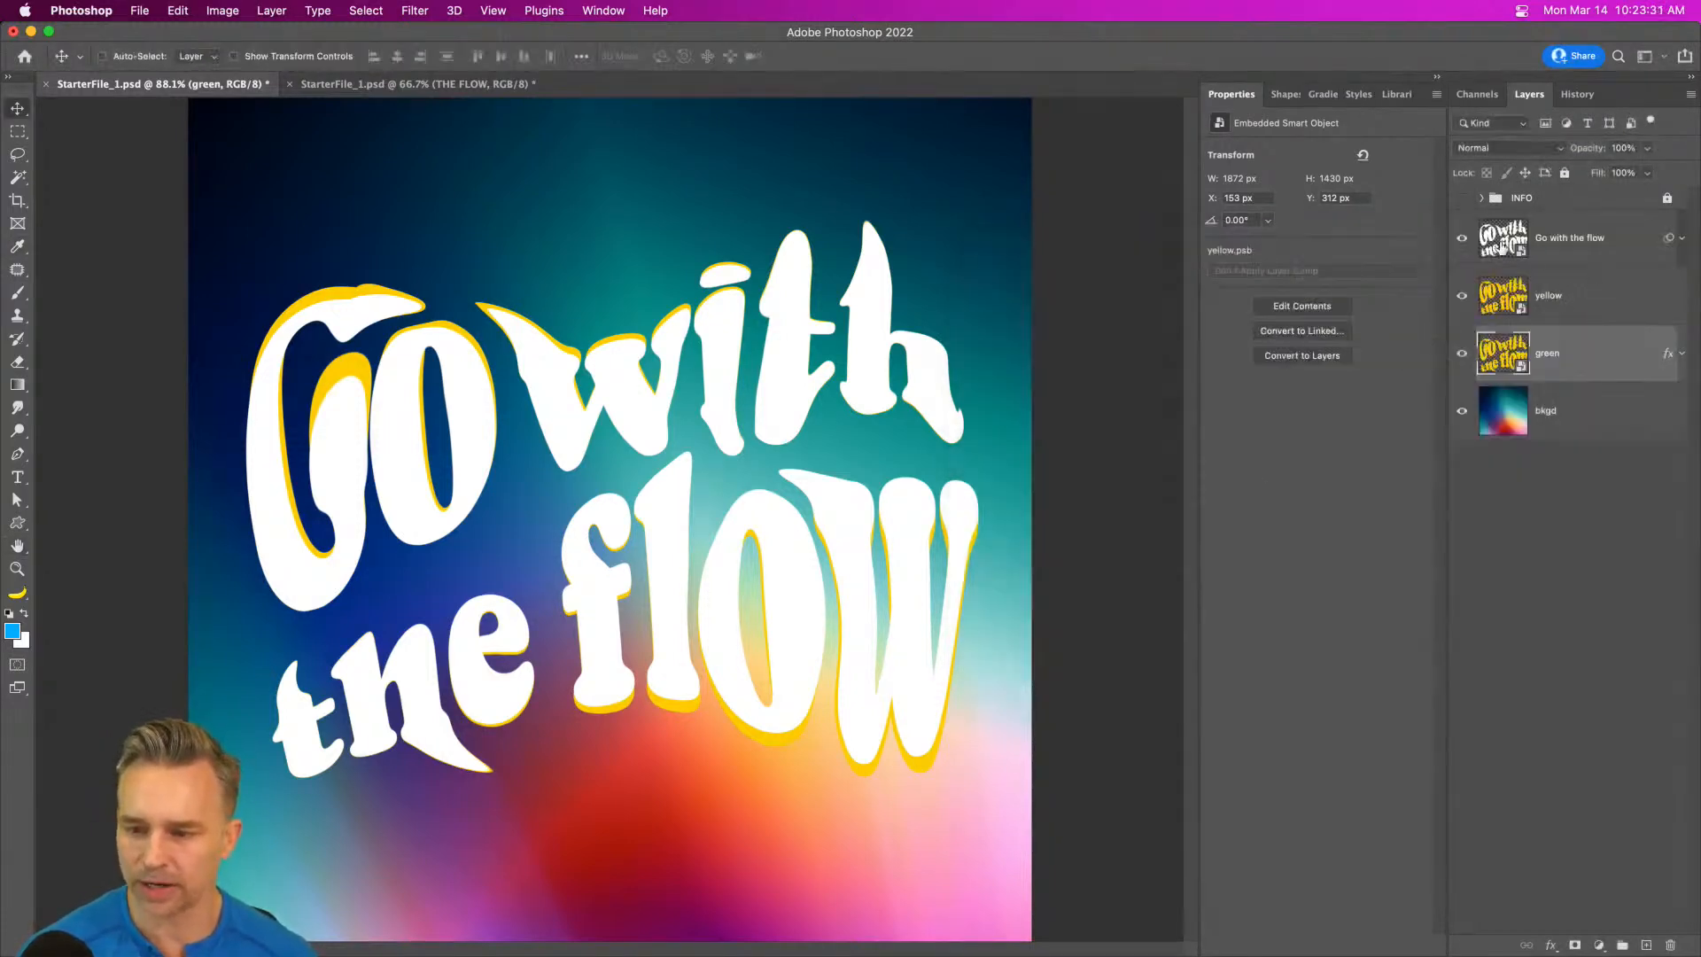
click(1463, 296)
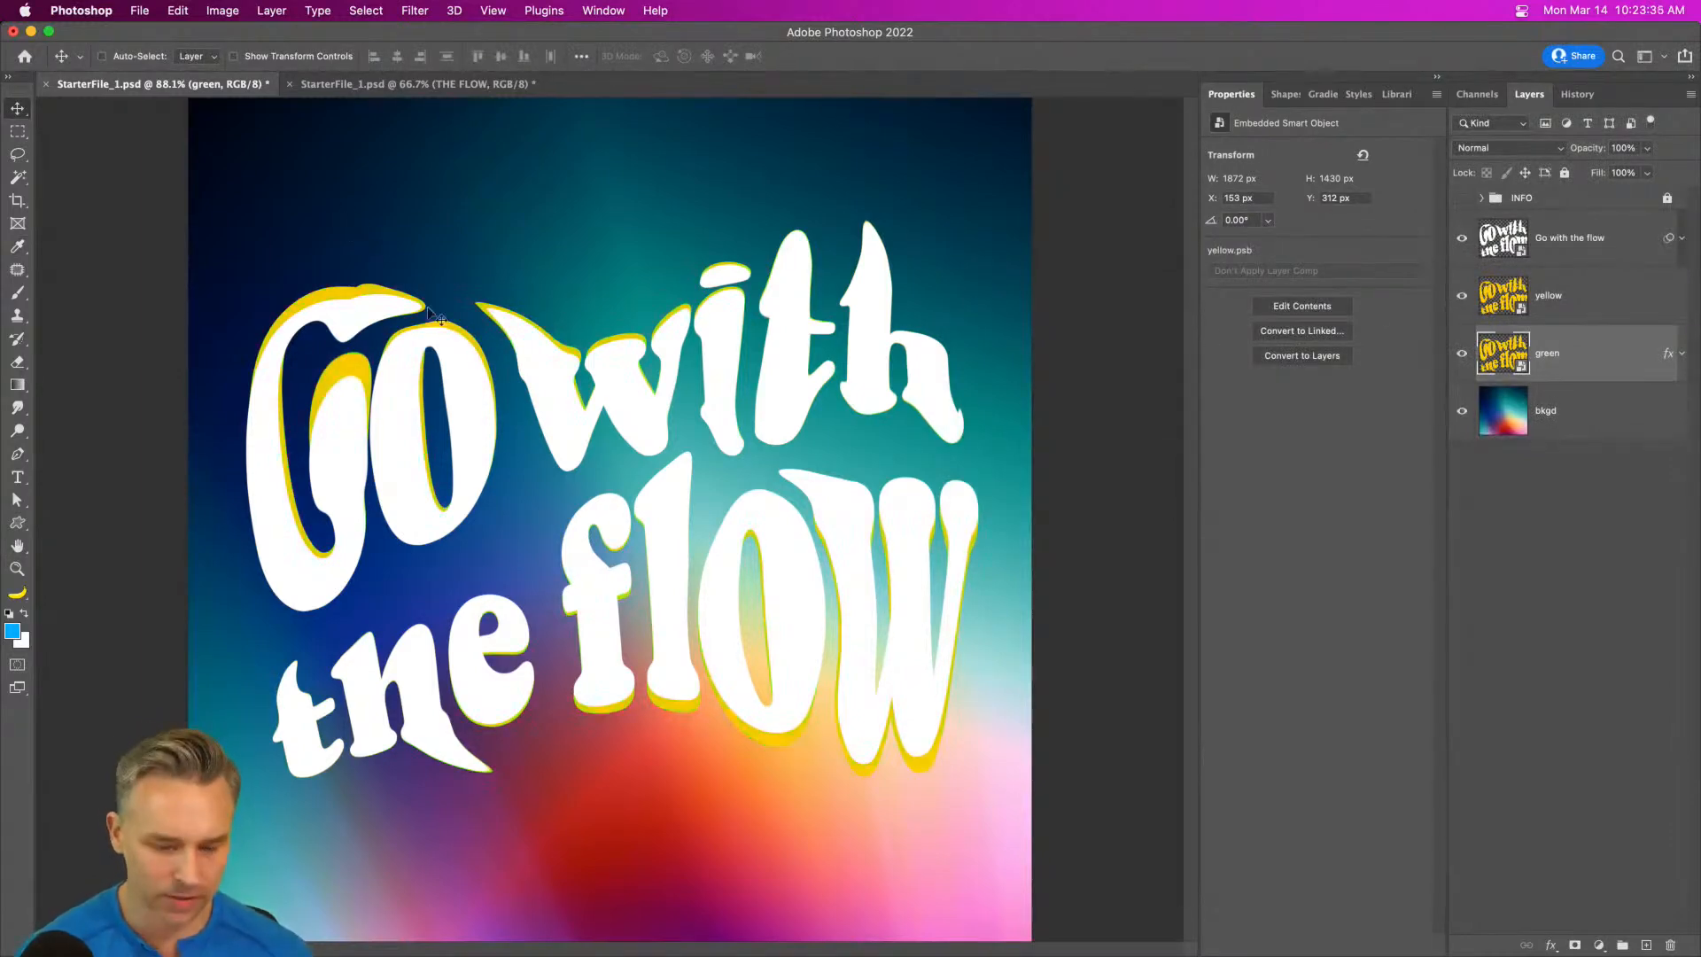
- Warp the "green" layer, pulling its upper-left area upward, its lower-right area downward and its lower-left area slightly inward
key(super+t)
right_click(602, 376)
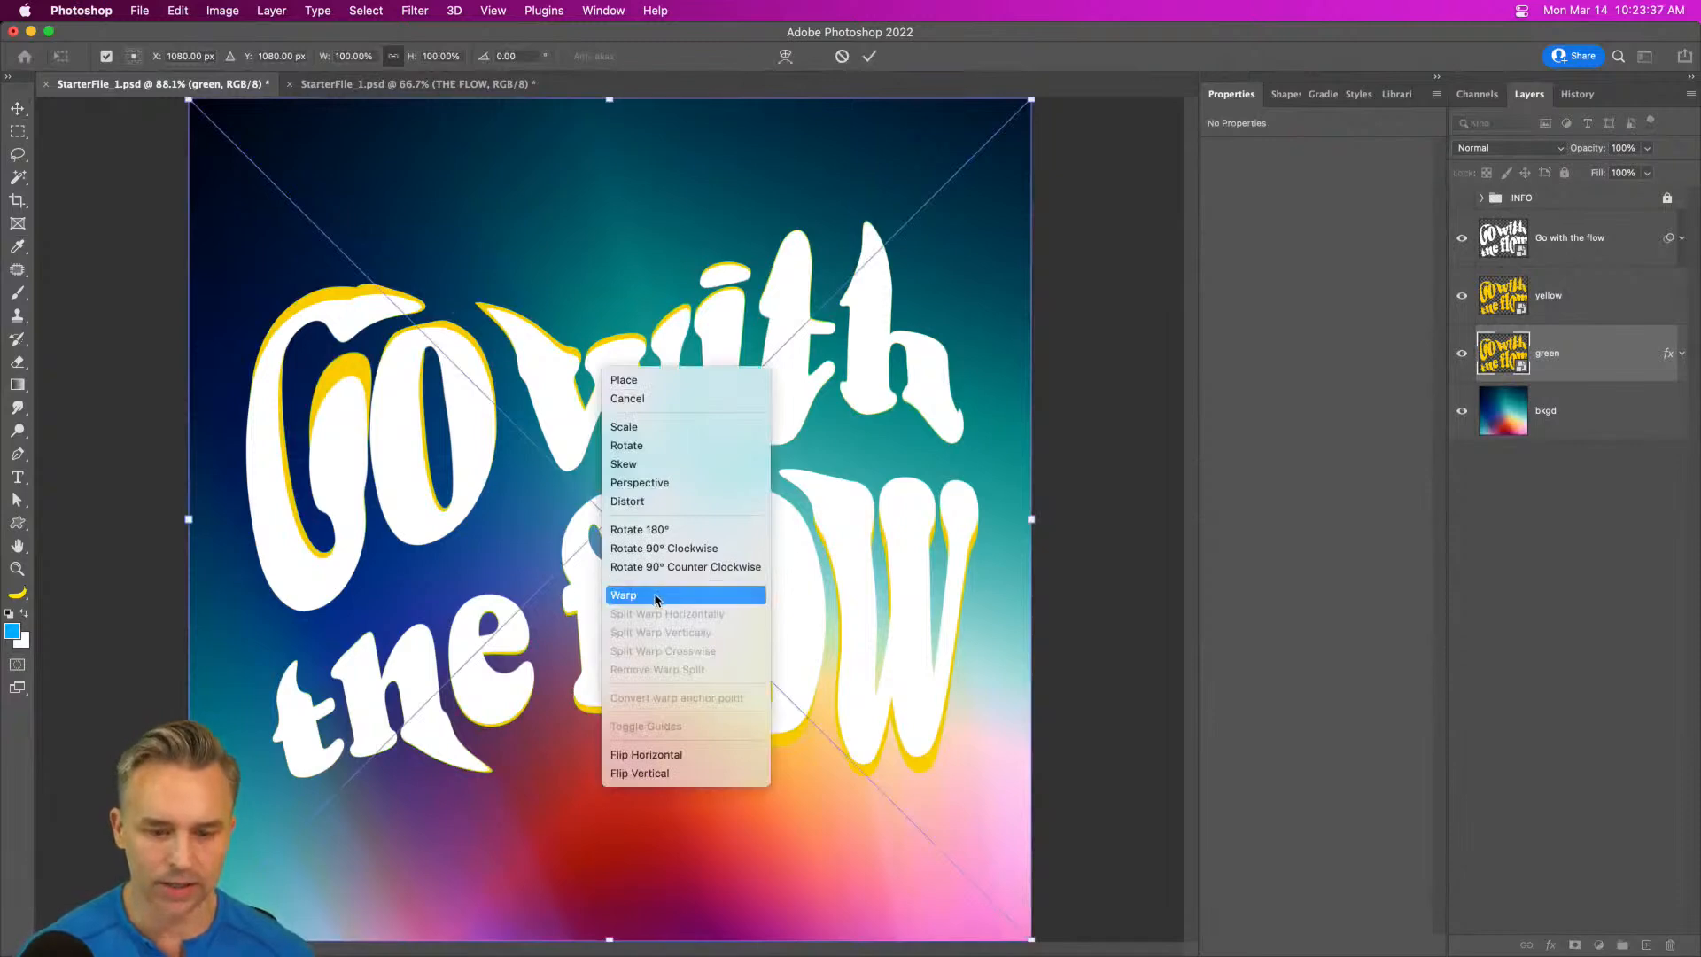
click(616, 595)
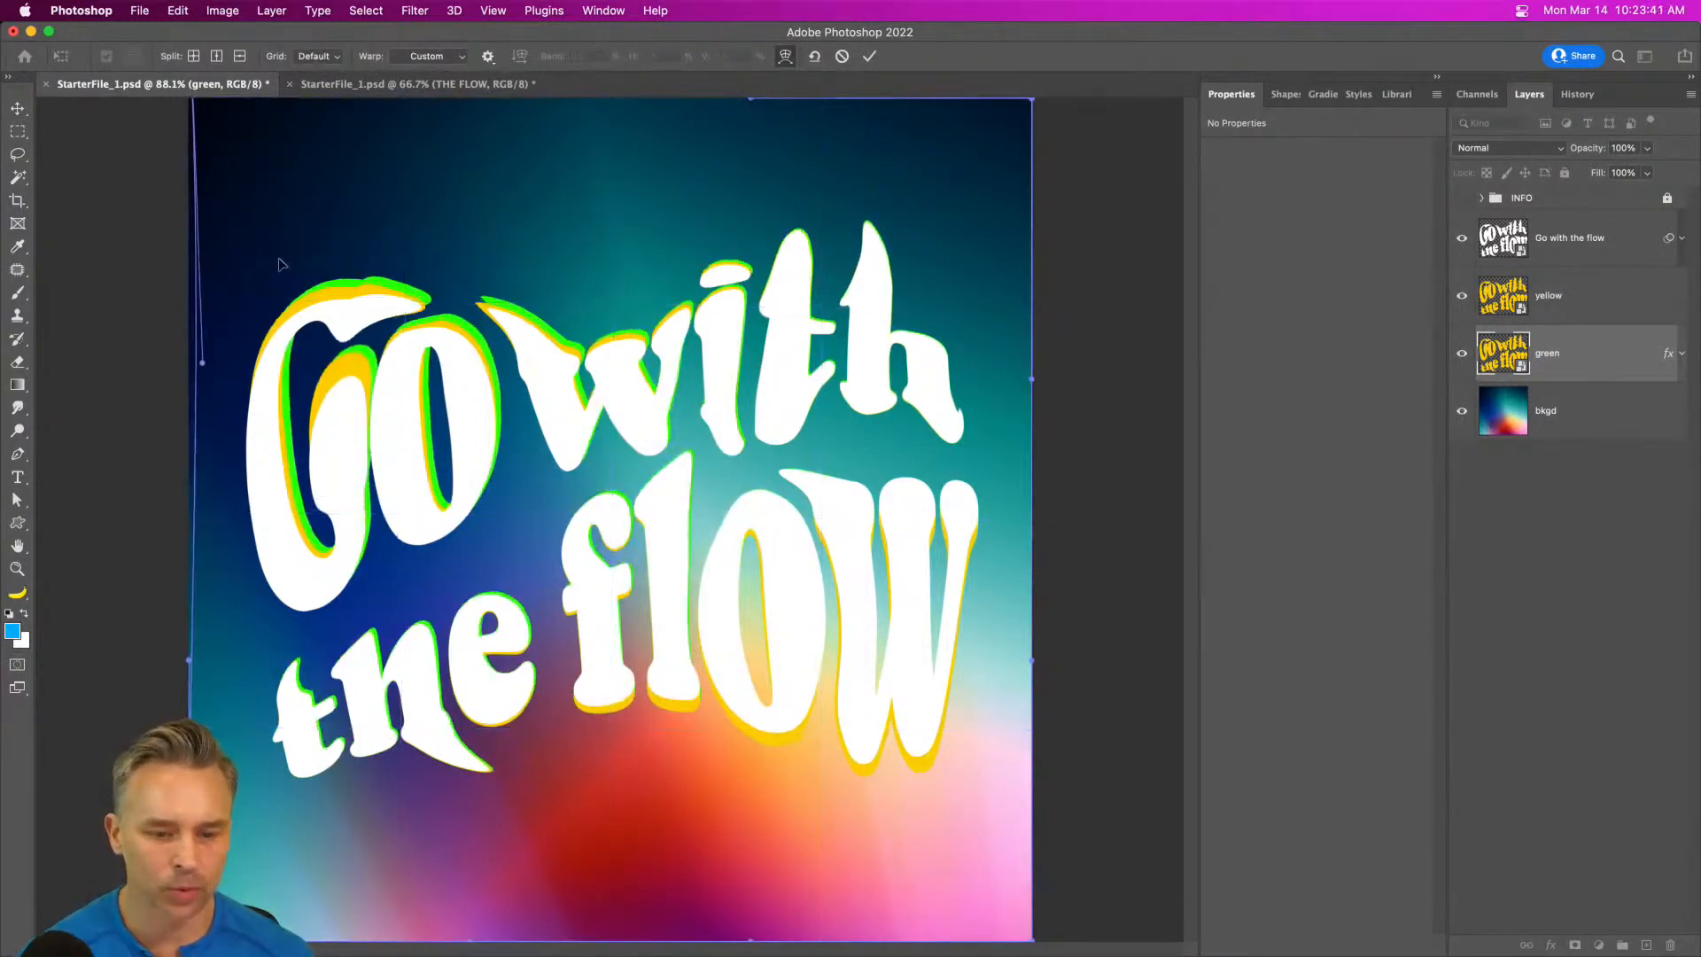
drag(987, 803, 985, 817)
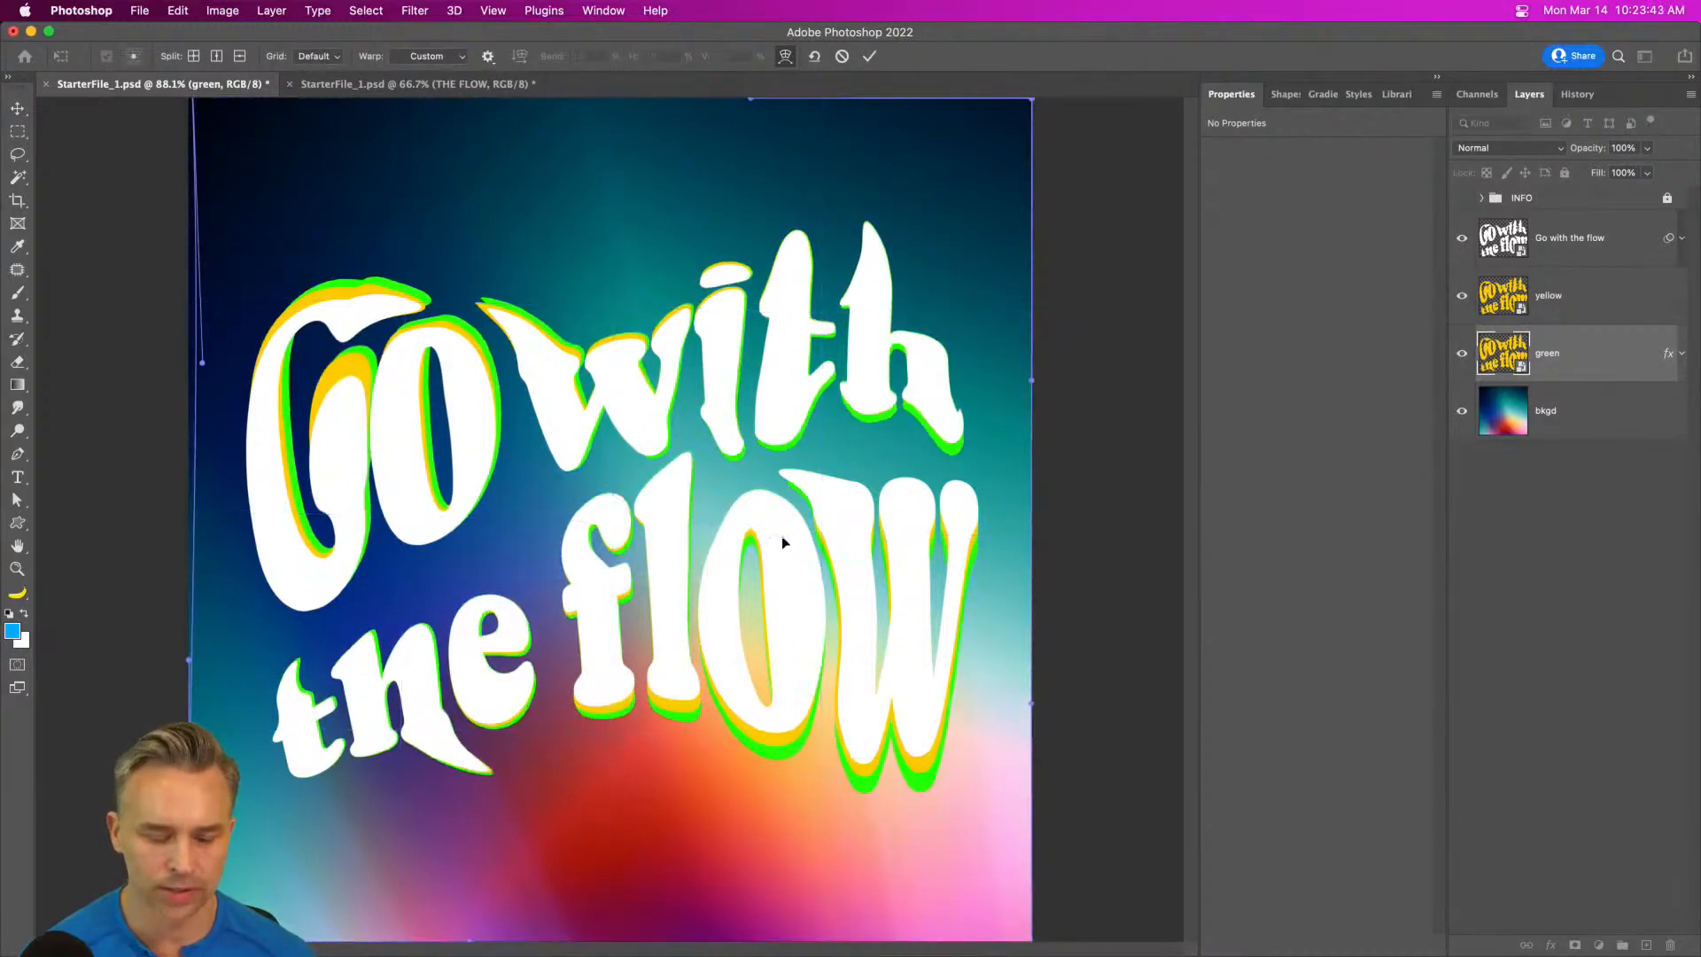
drag(330, 751, 344, 751)
key(Return)
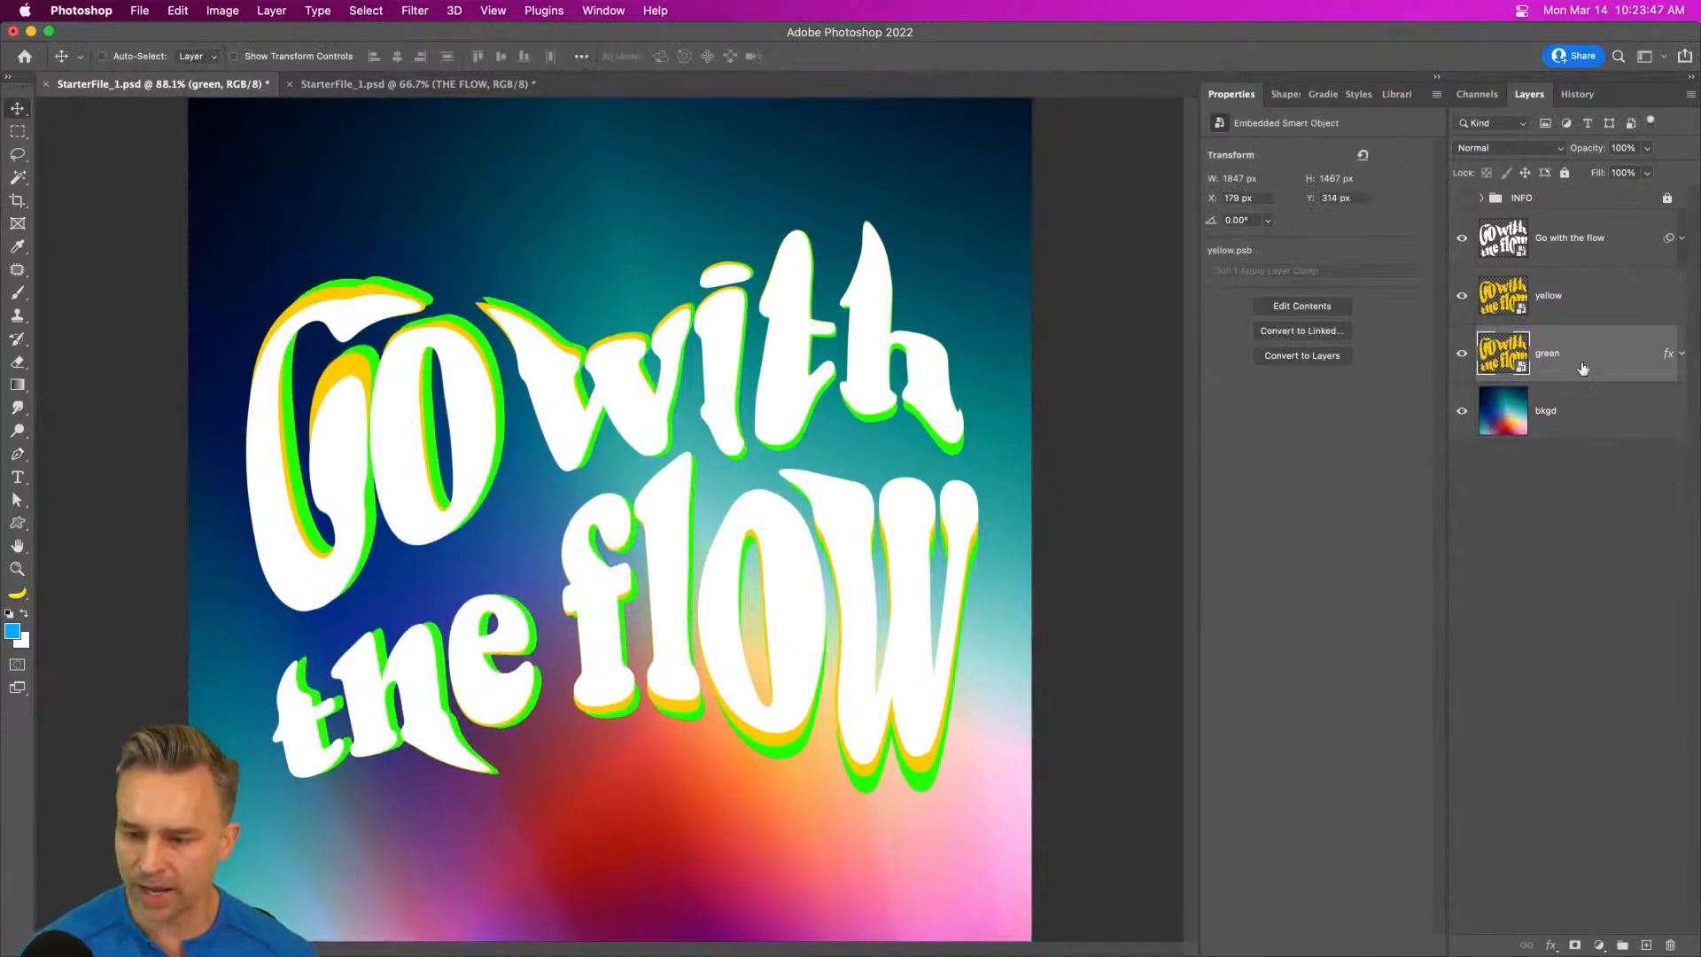
- Duplicate the "green" layer beneath itself as "pink" with a magenta Color Overlay
drag(1585, 371, 1582, 412)
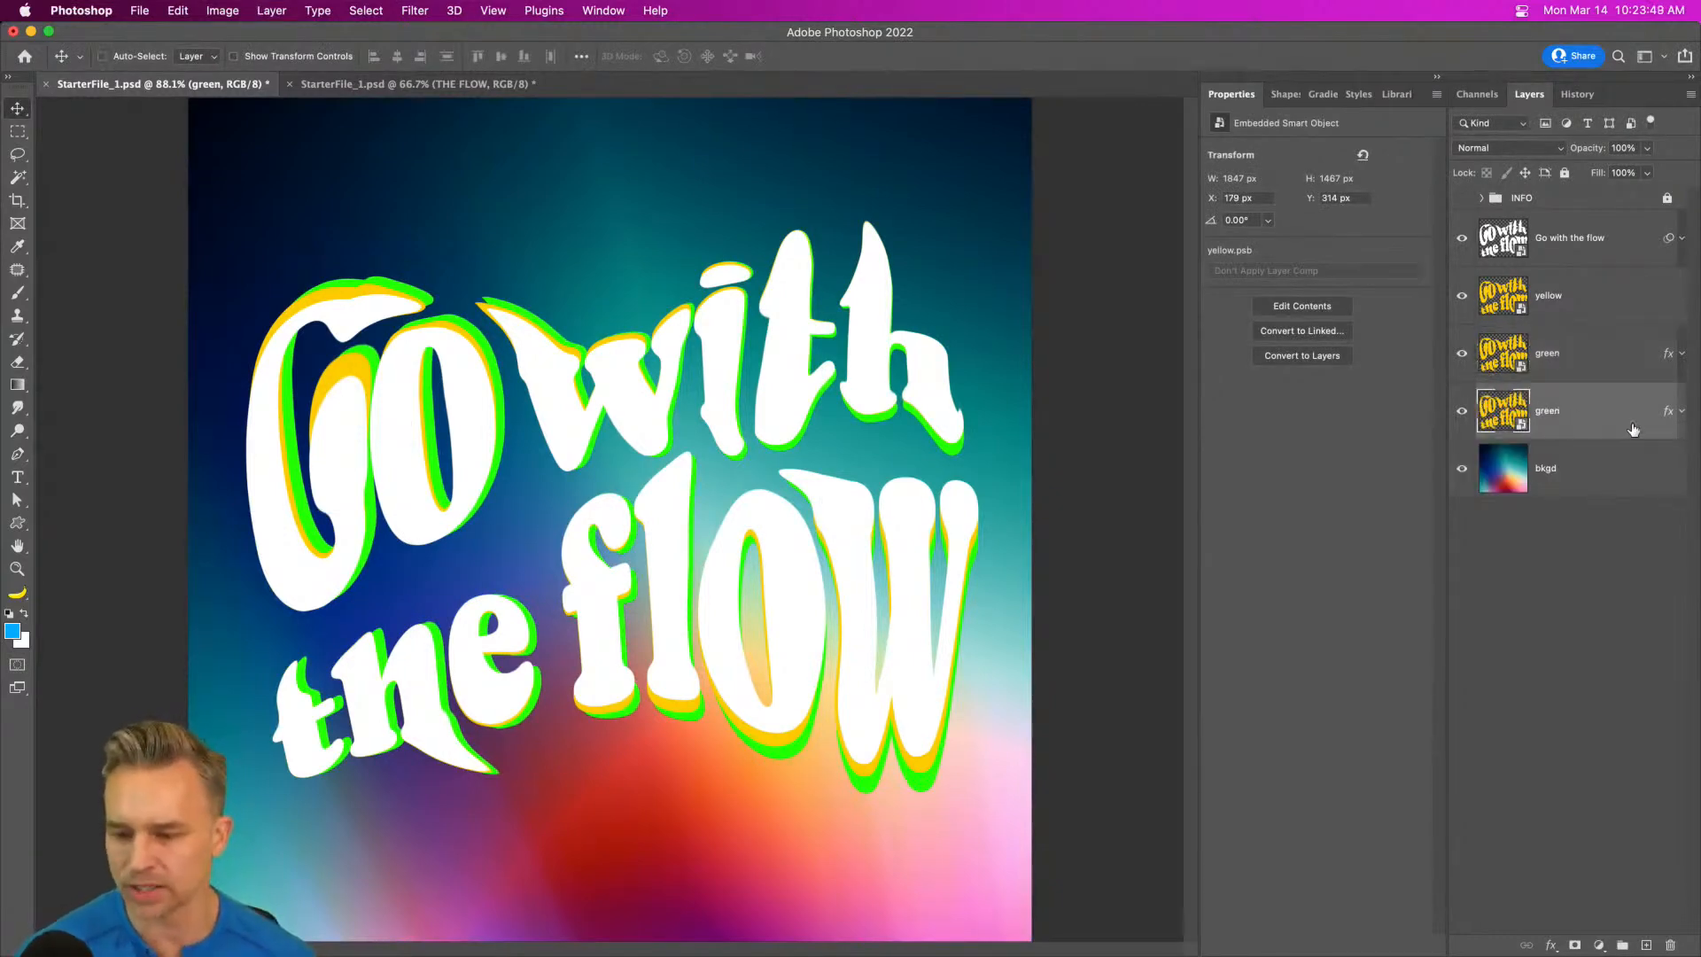
click(1683, 413)
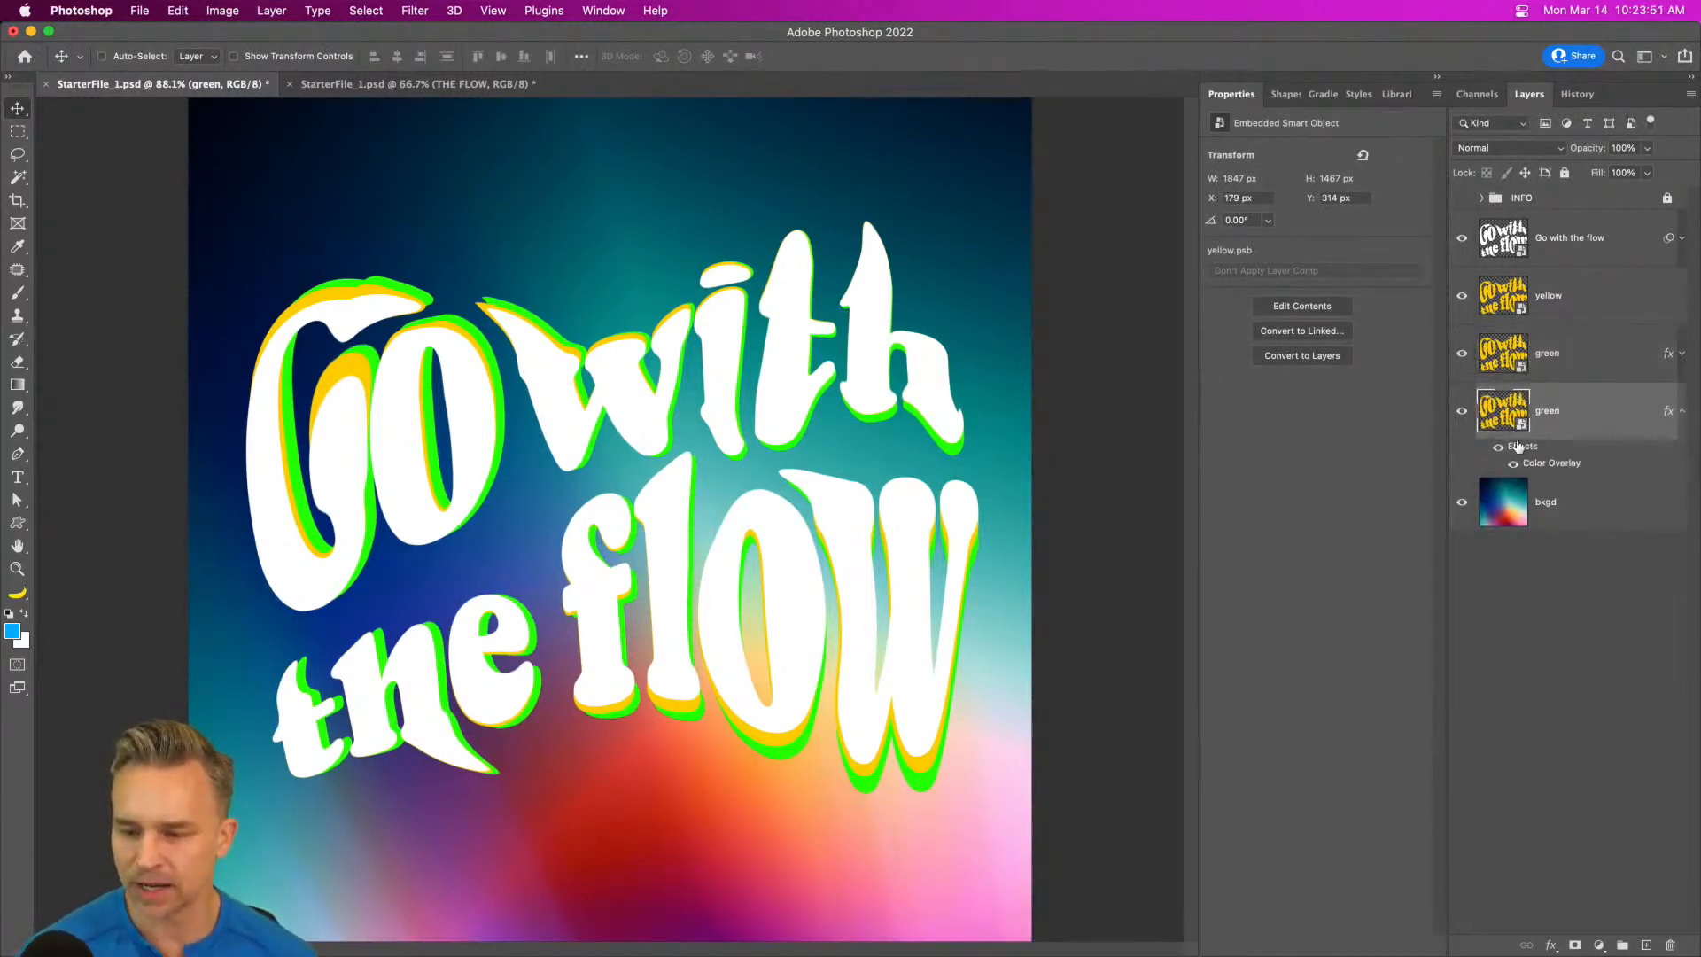
double_click(1532, 464)
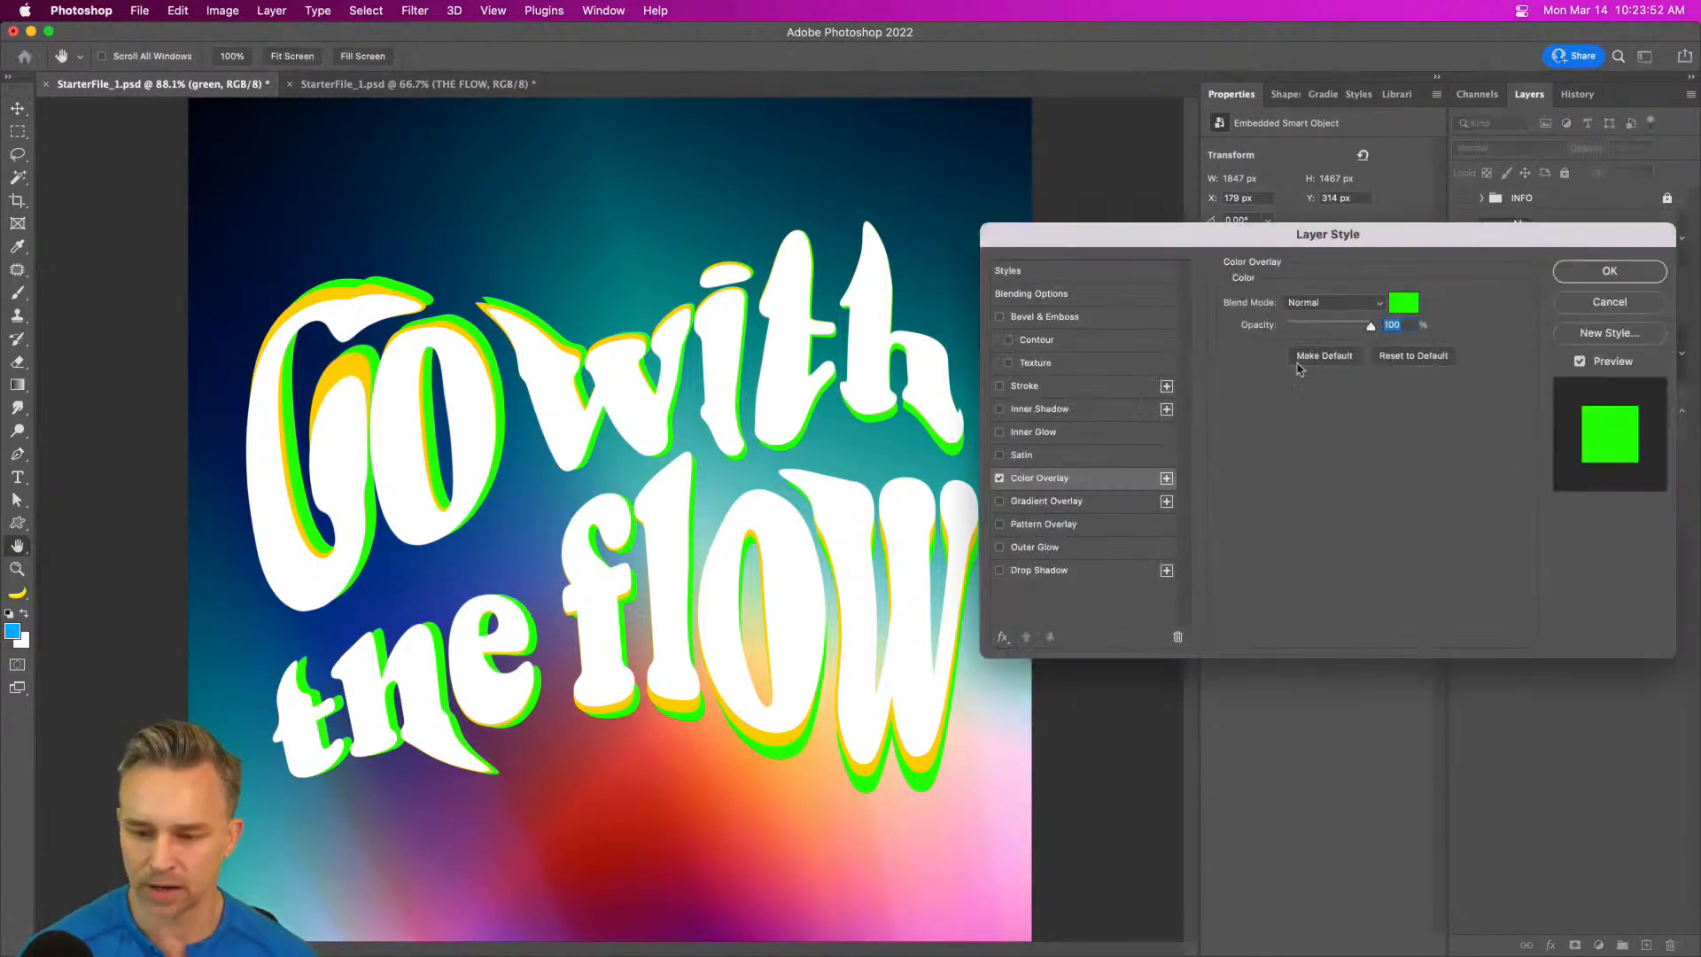
click(1403, 302)
click(1223, 396)
click(1380, 345)
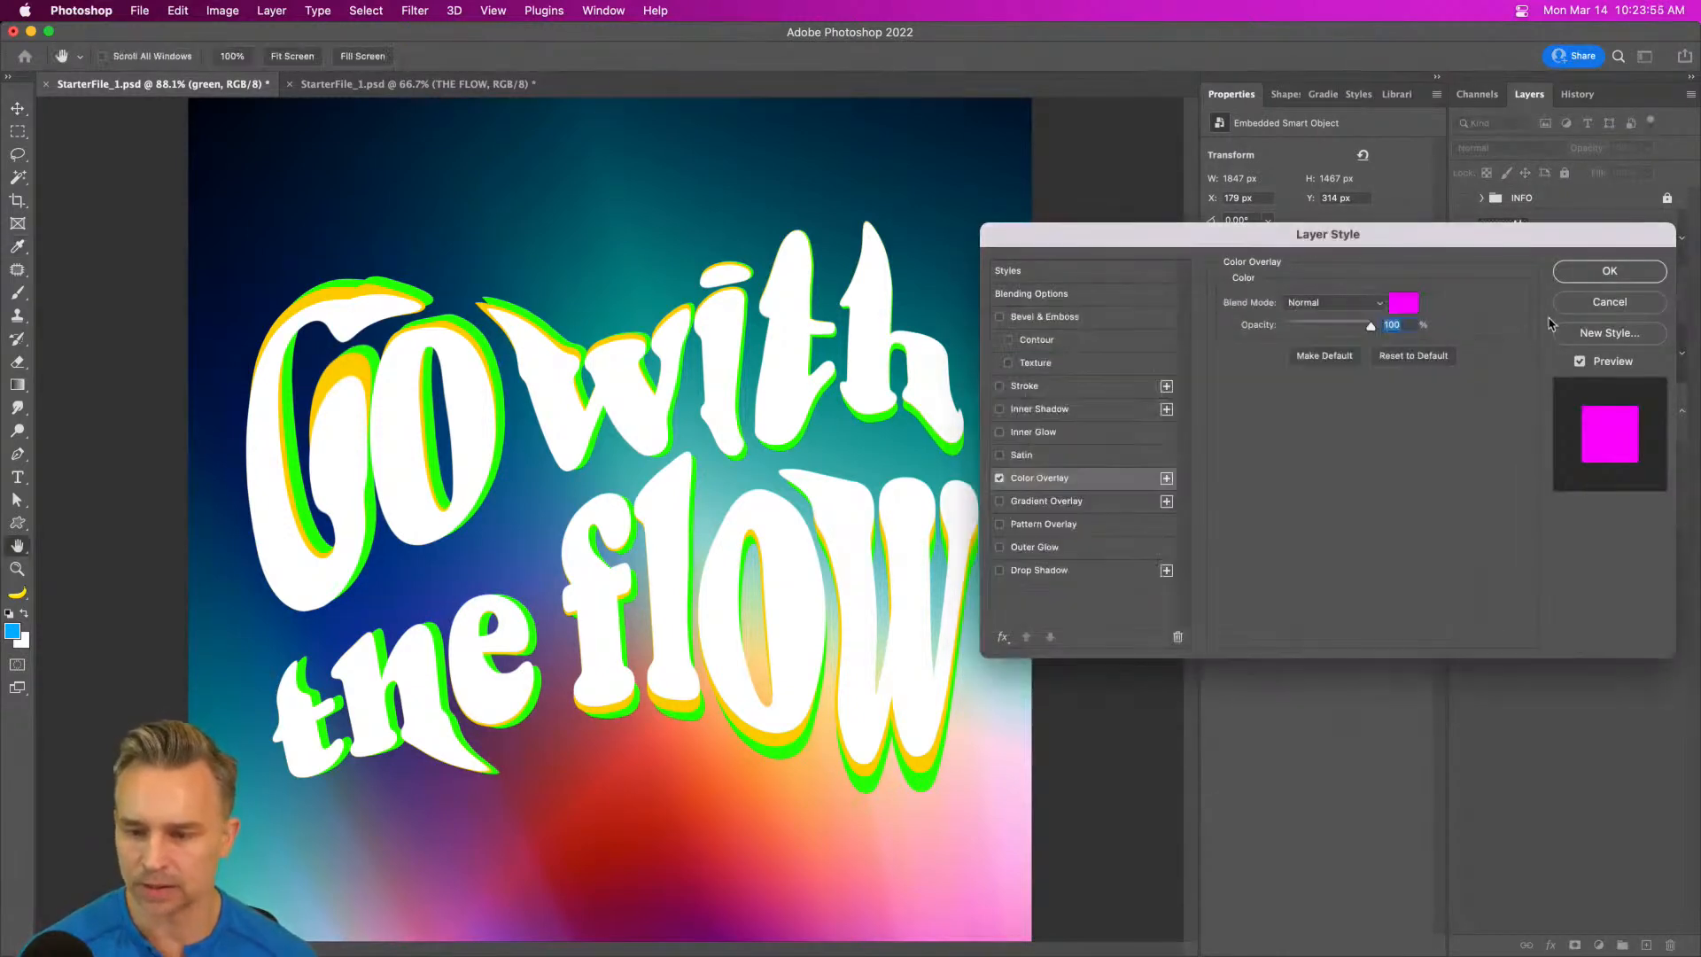
click(1610, 271)
text(pink)
key(Return)
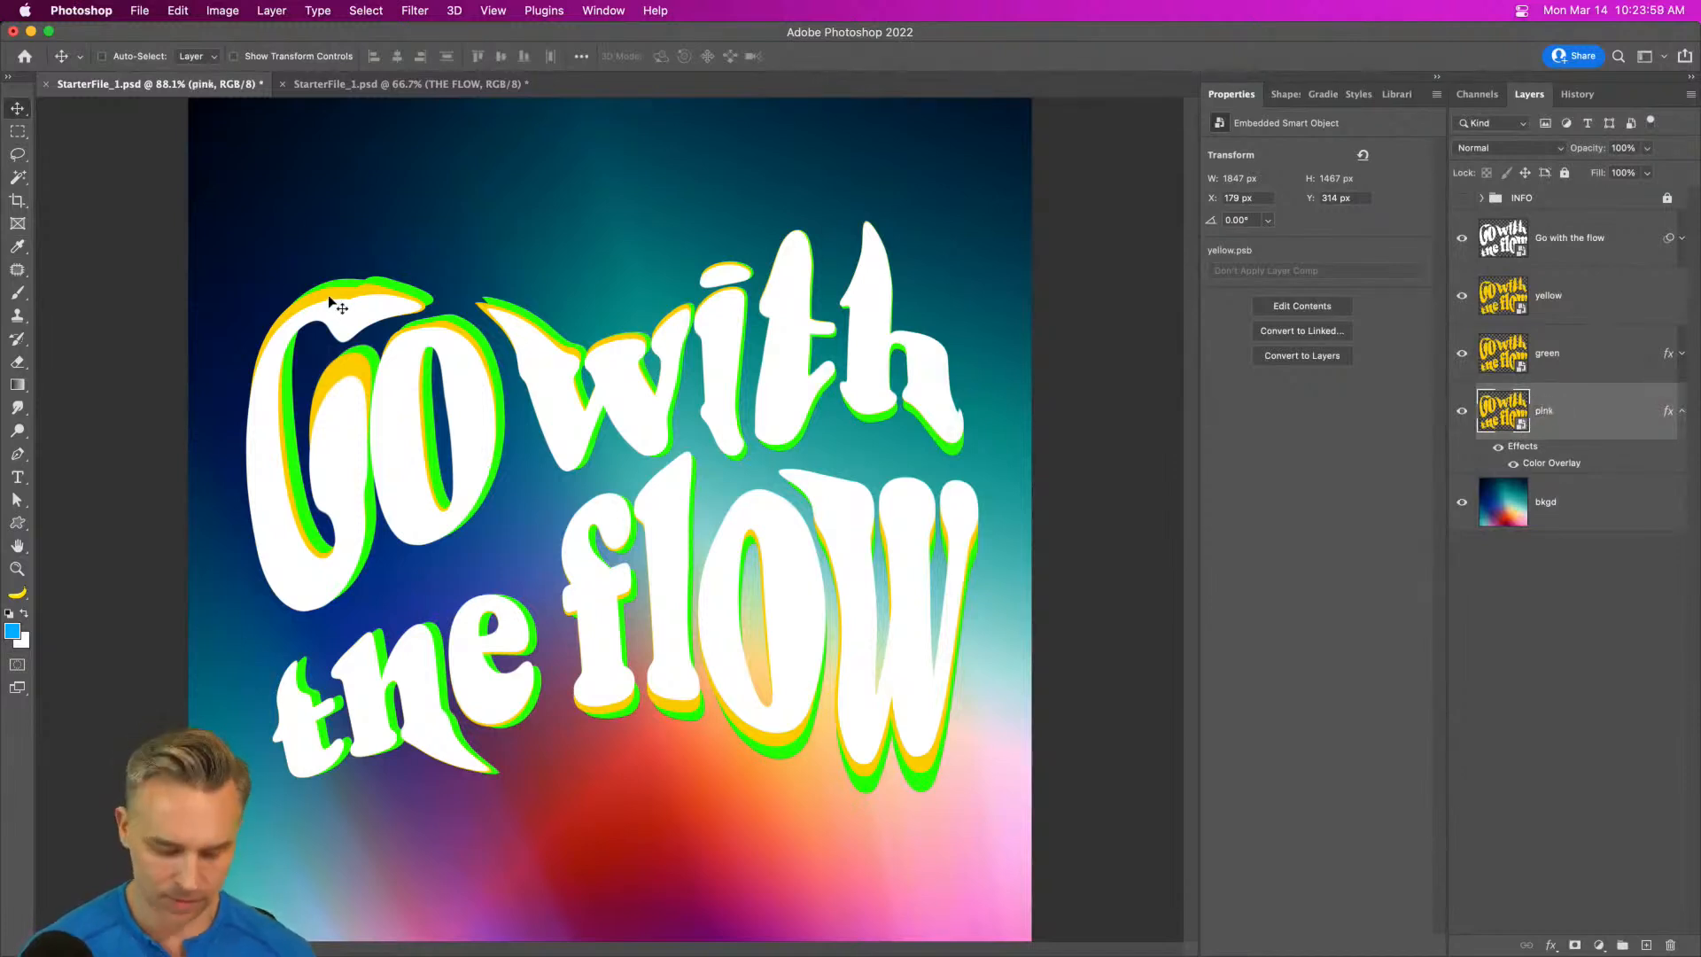
- Warp the "pink" layer, pulling its upper-left area up and slightly inward and its lower-right area further down
key(super+t)
right_click(354, 352)
click(378, 581)
drag(891, 687, 902, 710)
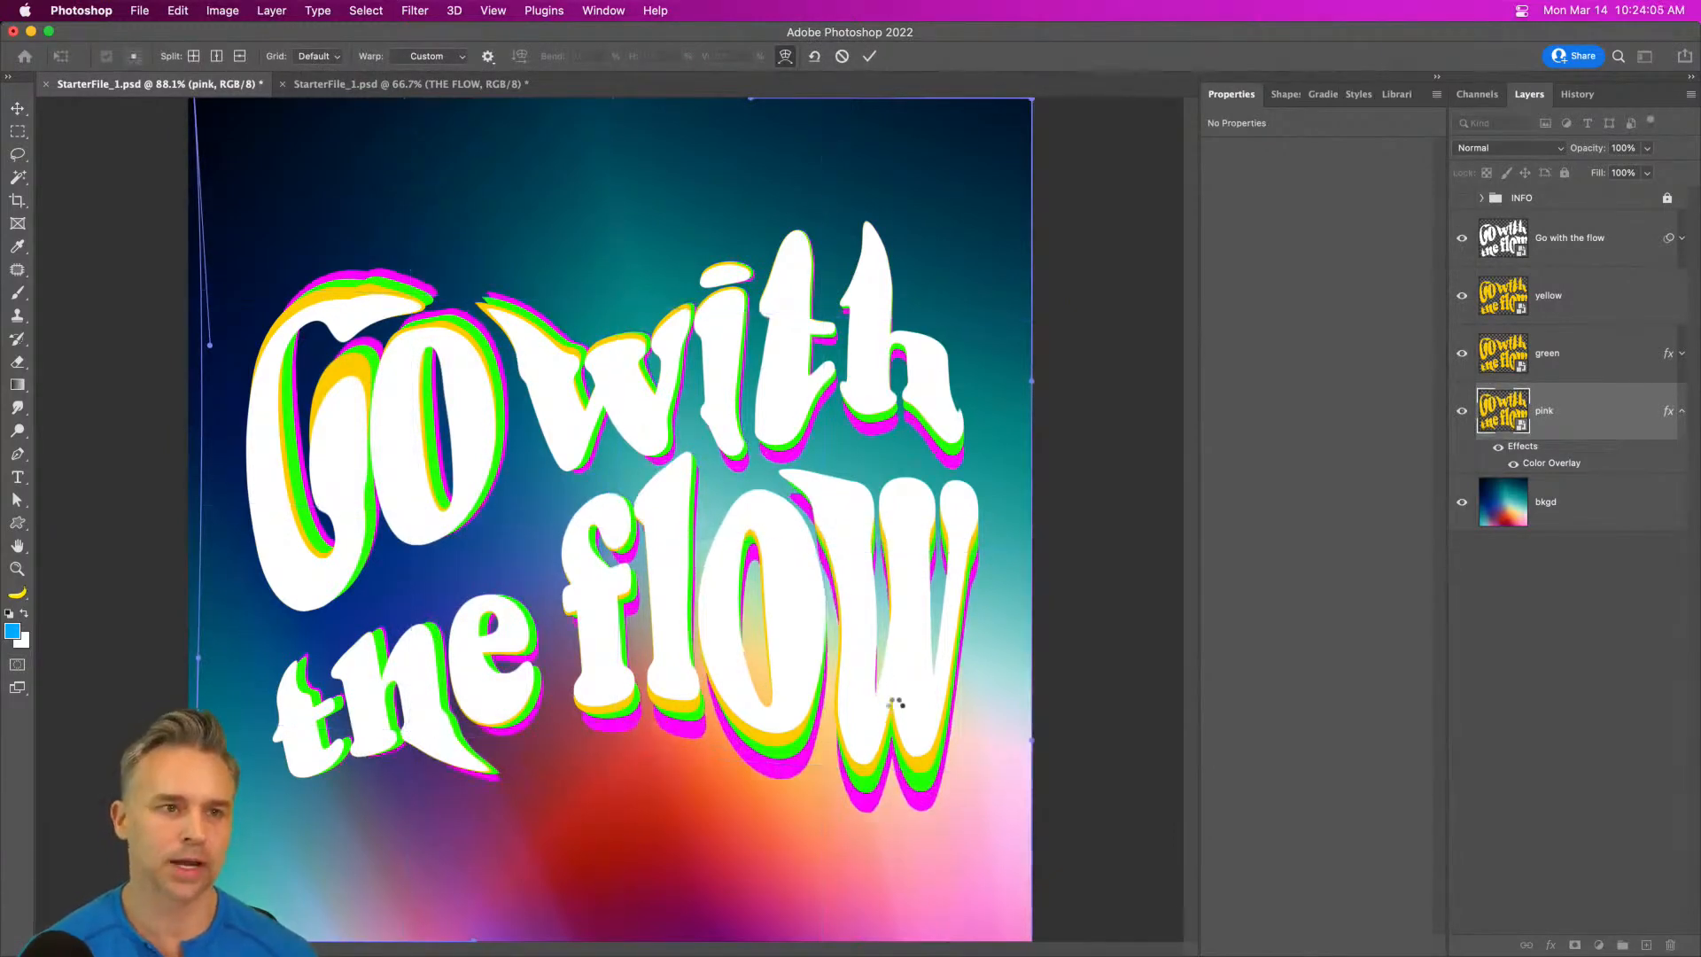
key(Return)
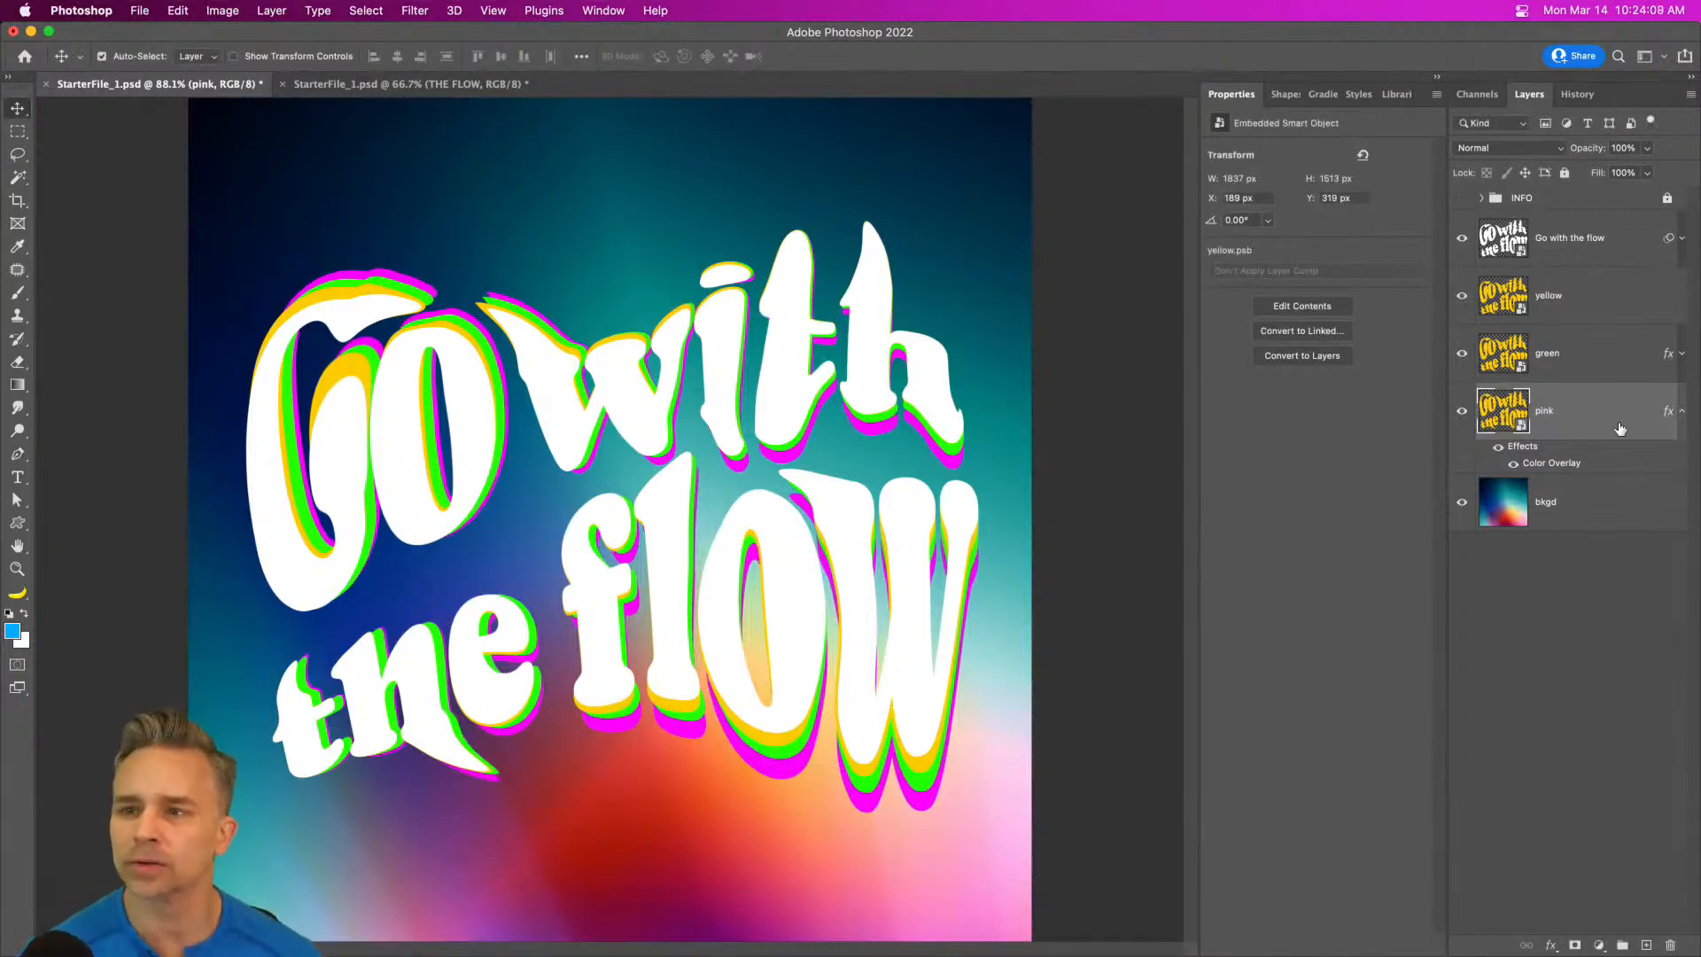
- Duplicate the "pink" layer and change the lower copy's Color Overlay to orange-yellow ffc600
key(super+j)
click(1561, 514)
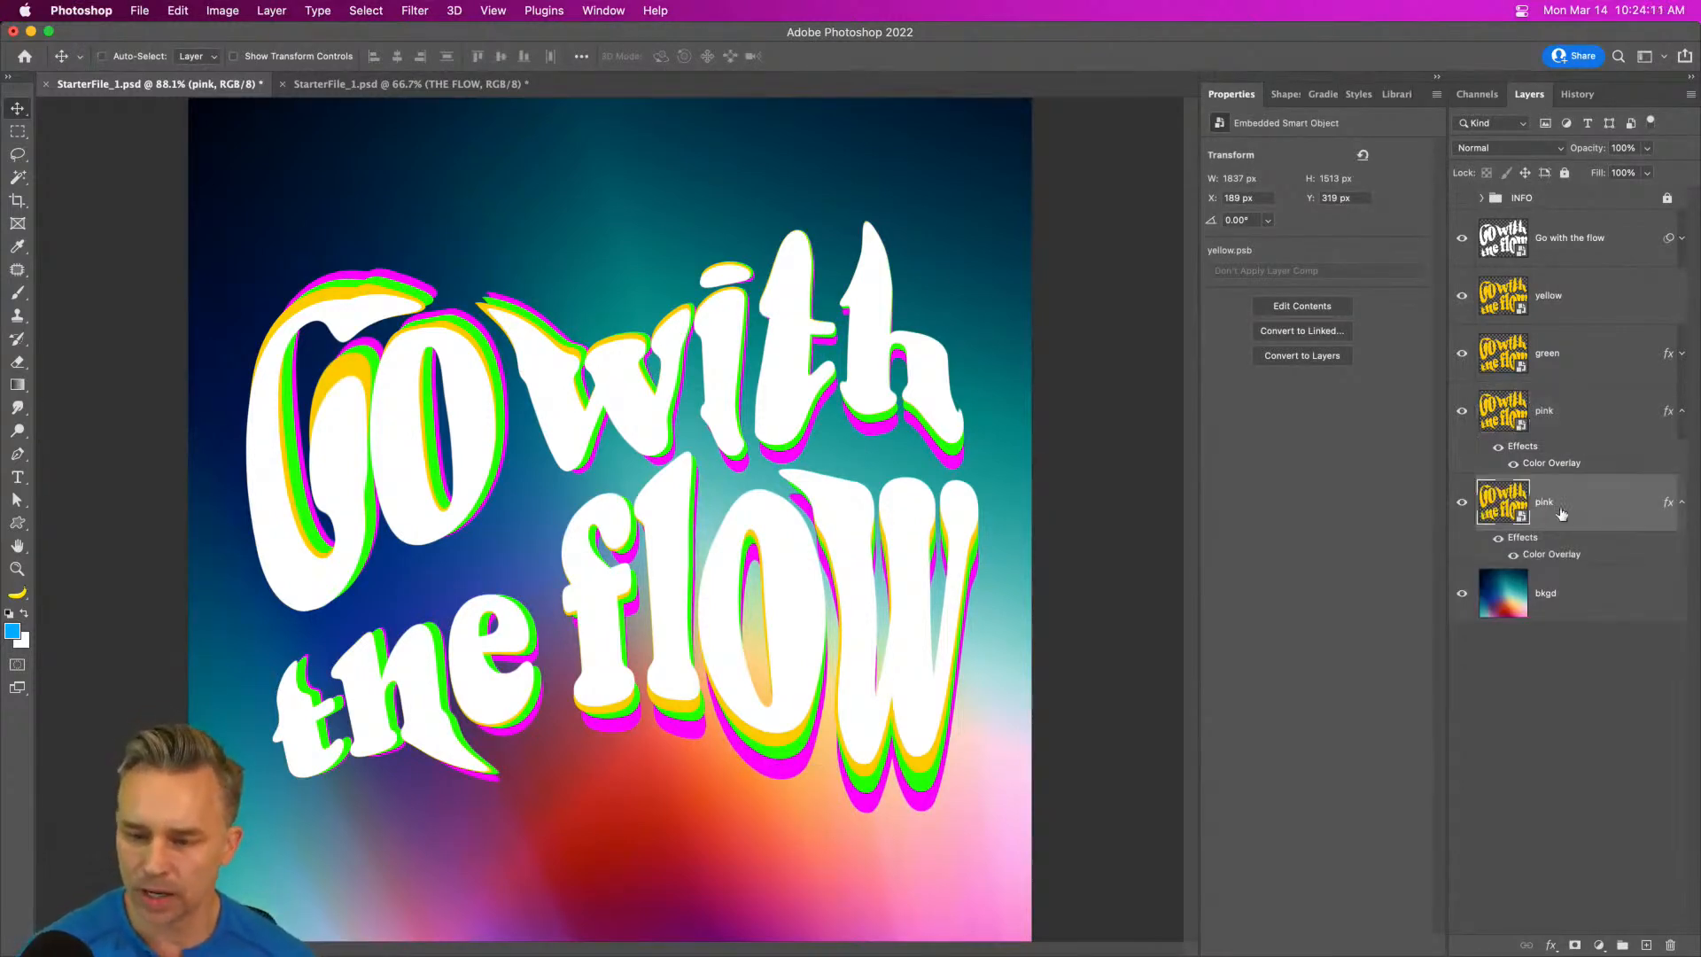
double_click(1547, 556)
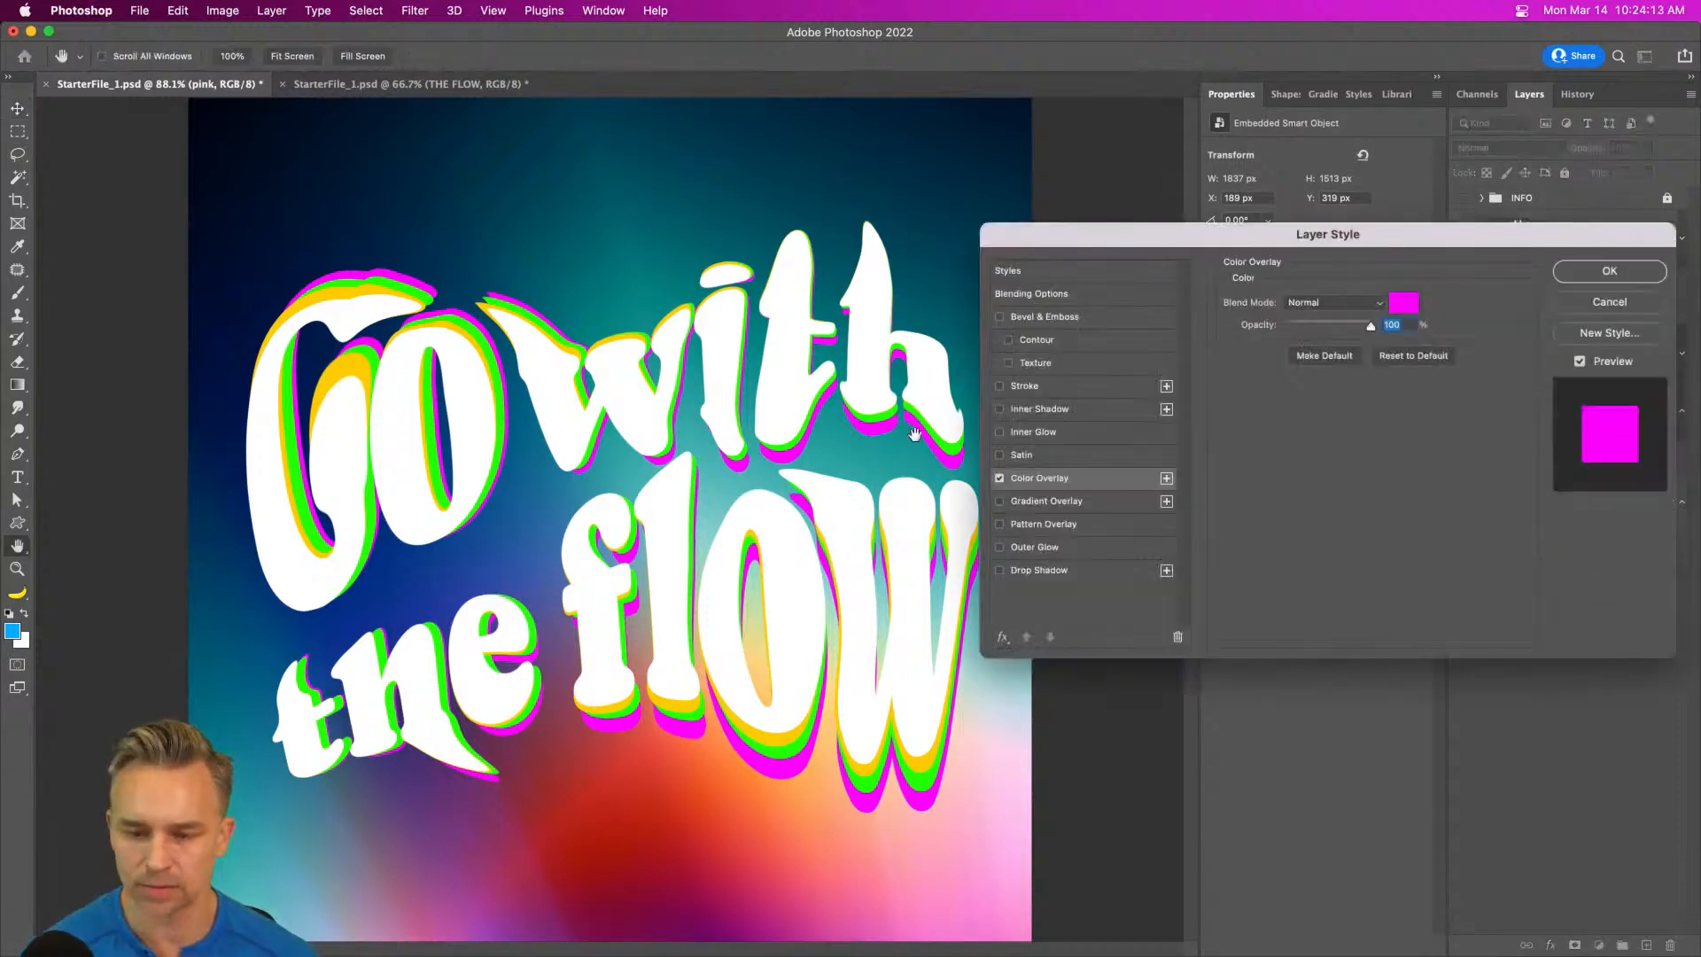
click(1403, 303)
mouse_move(1228, 435)
mouse_down()
mouse_move(1227, 462)
mouse_move(1227, 436)
mouse_up()
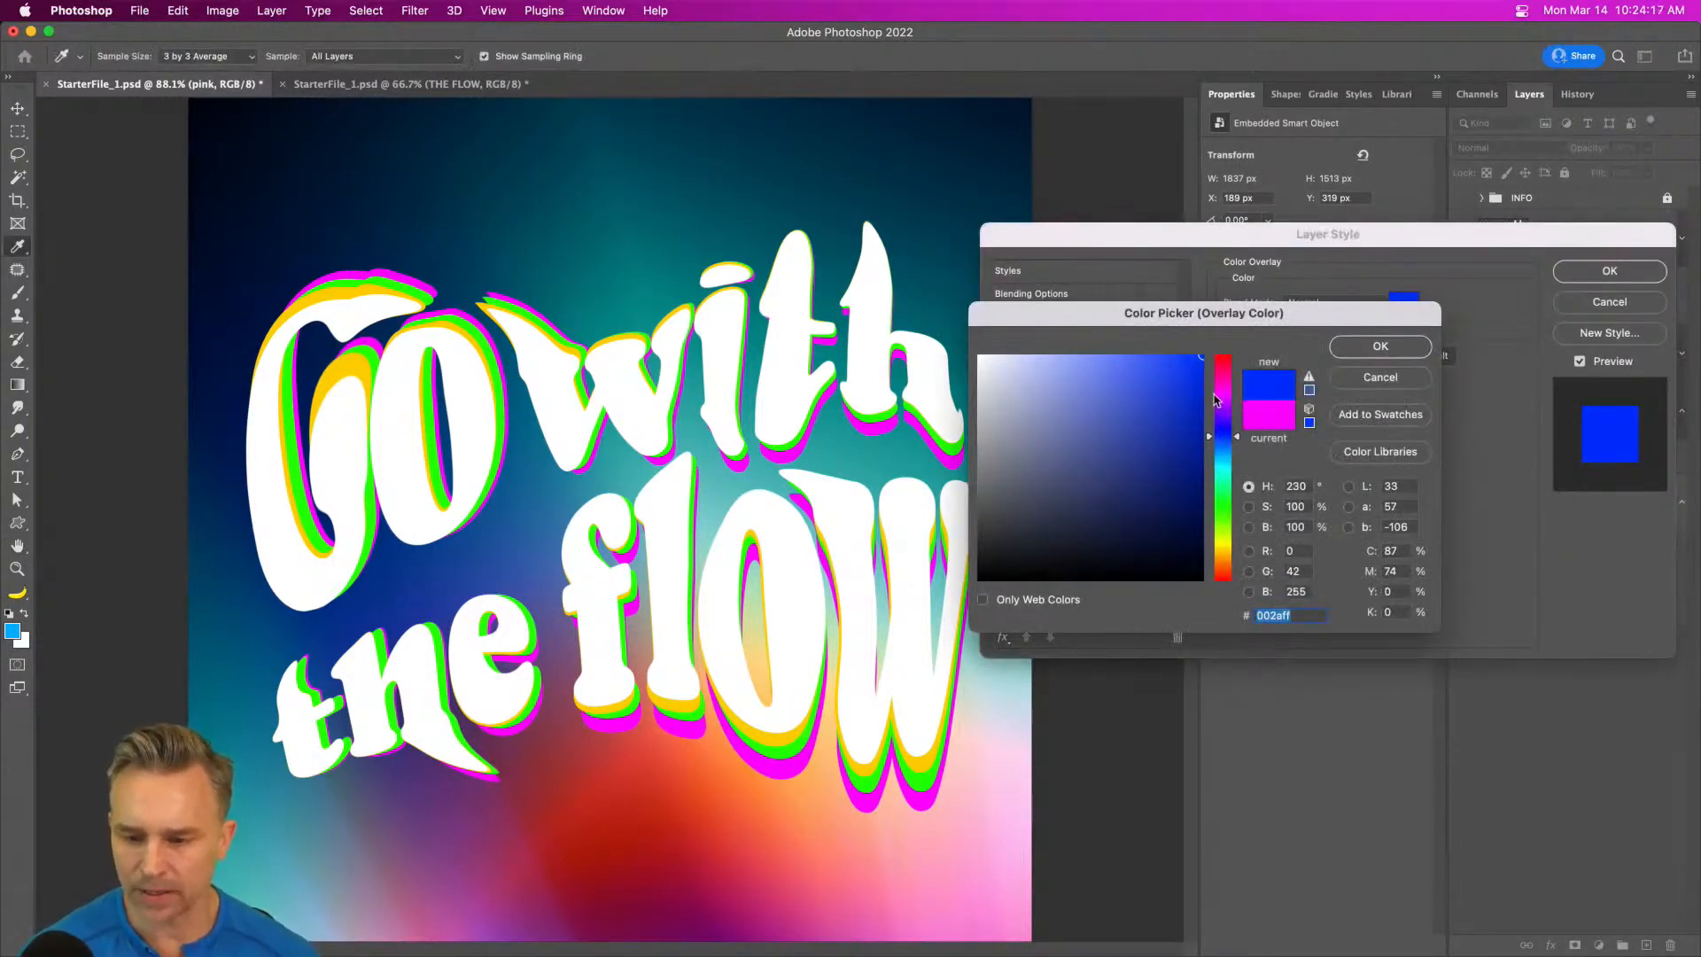
click(1223, 411)
mouse_move(1222, 411)
mouse_down()
mouse_move(1225, 381)
mouse_move(1231, 555)
mouse_up()
key(Return)
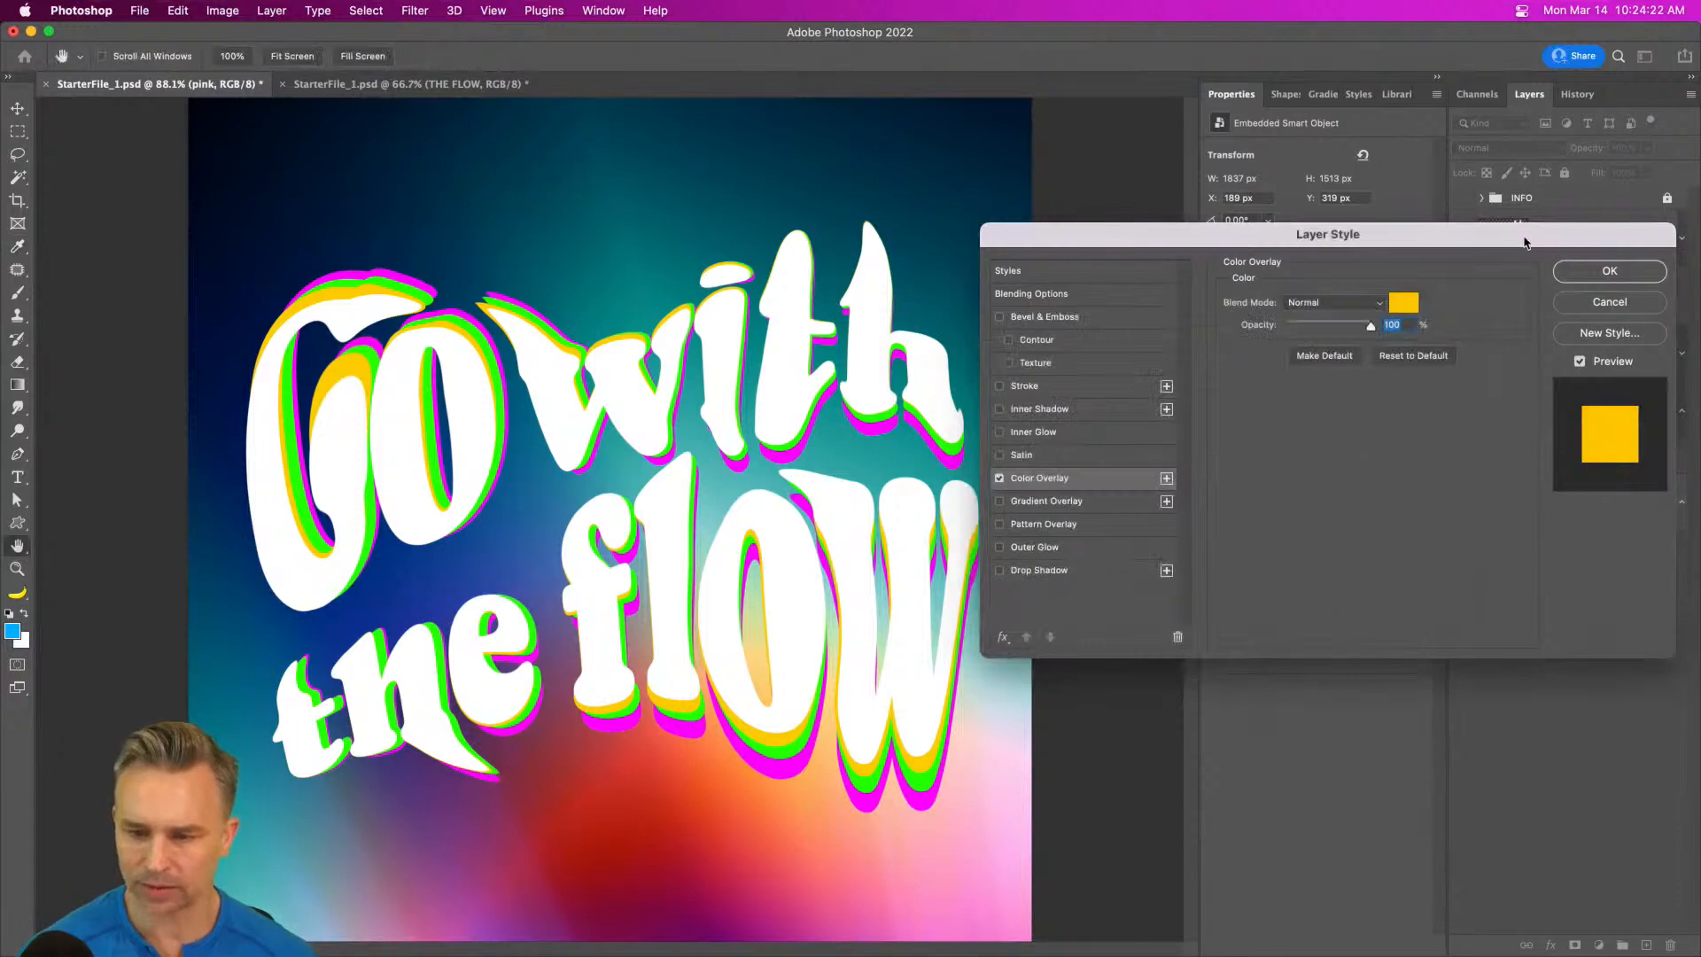
click(1607, 272)
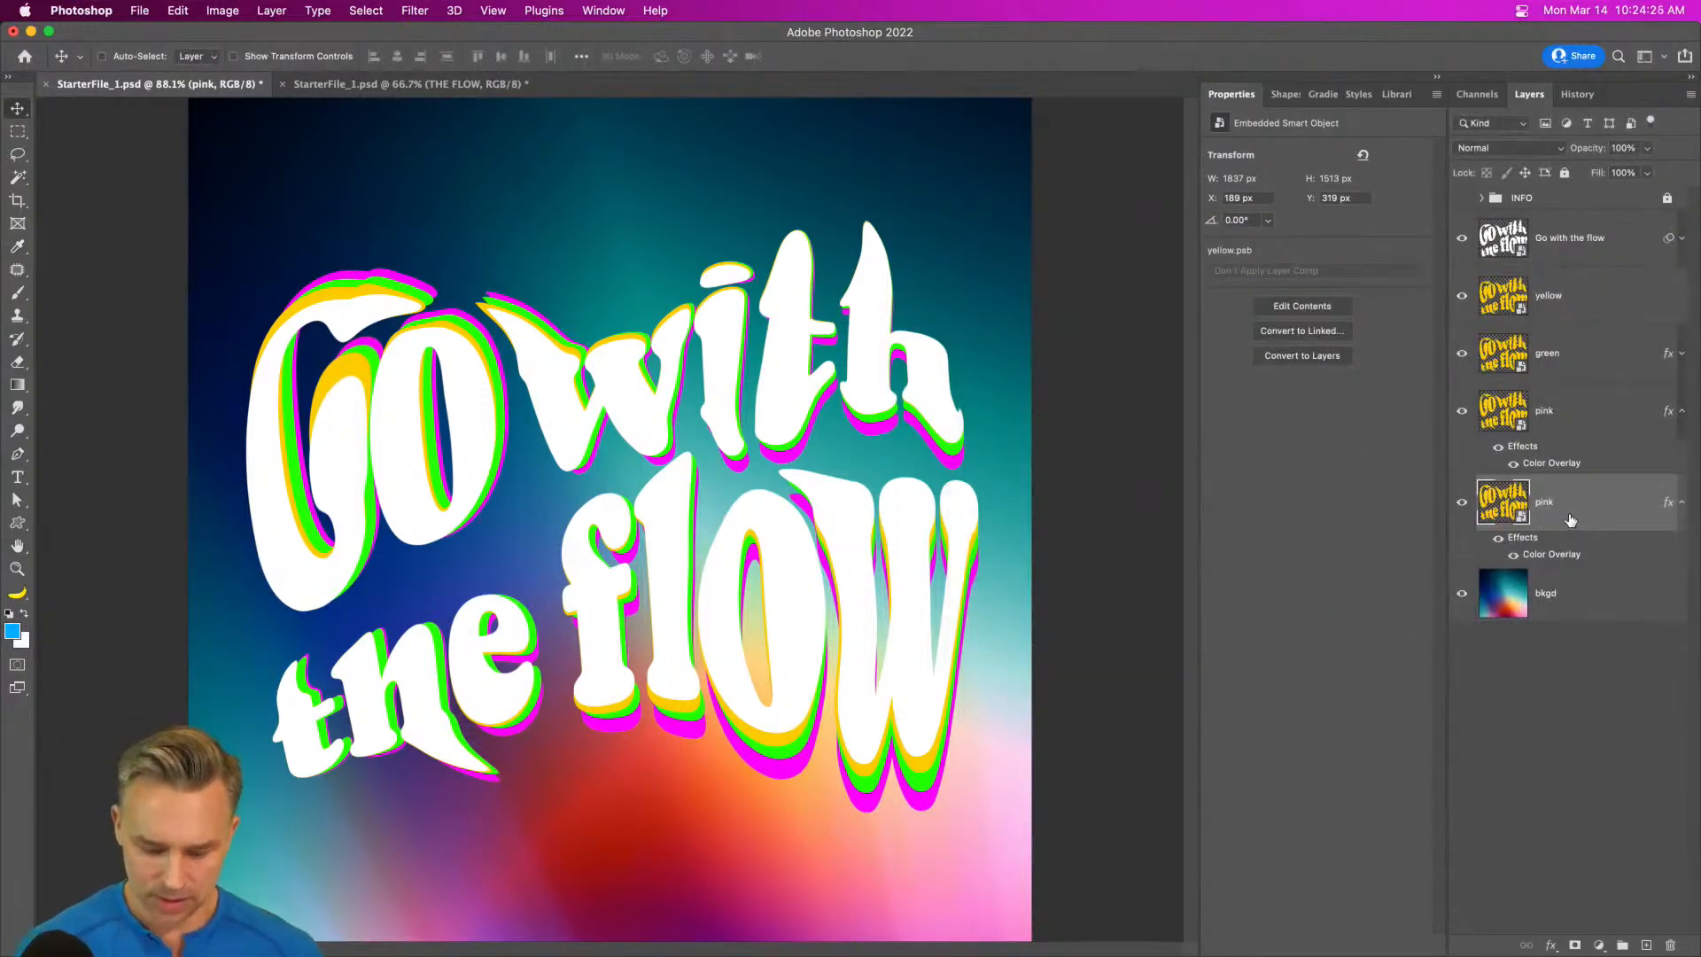
- Warp the lower "pink" copy, pulling its upper-left area up and inward, and move the layer slightly down
key(super+t)
right_click(618, 433)
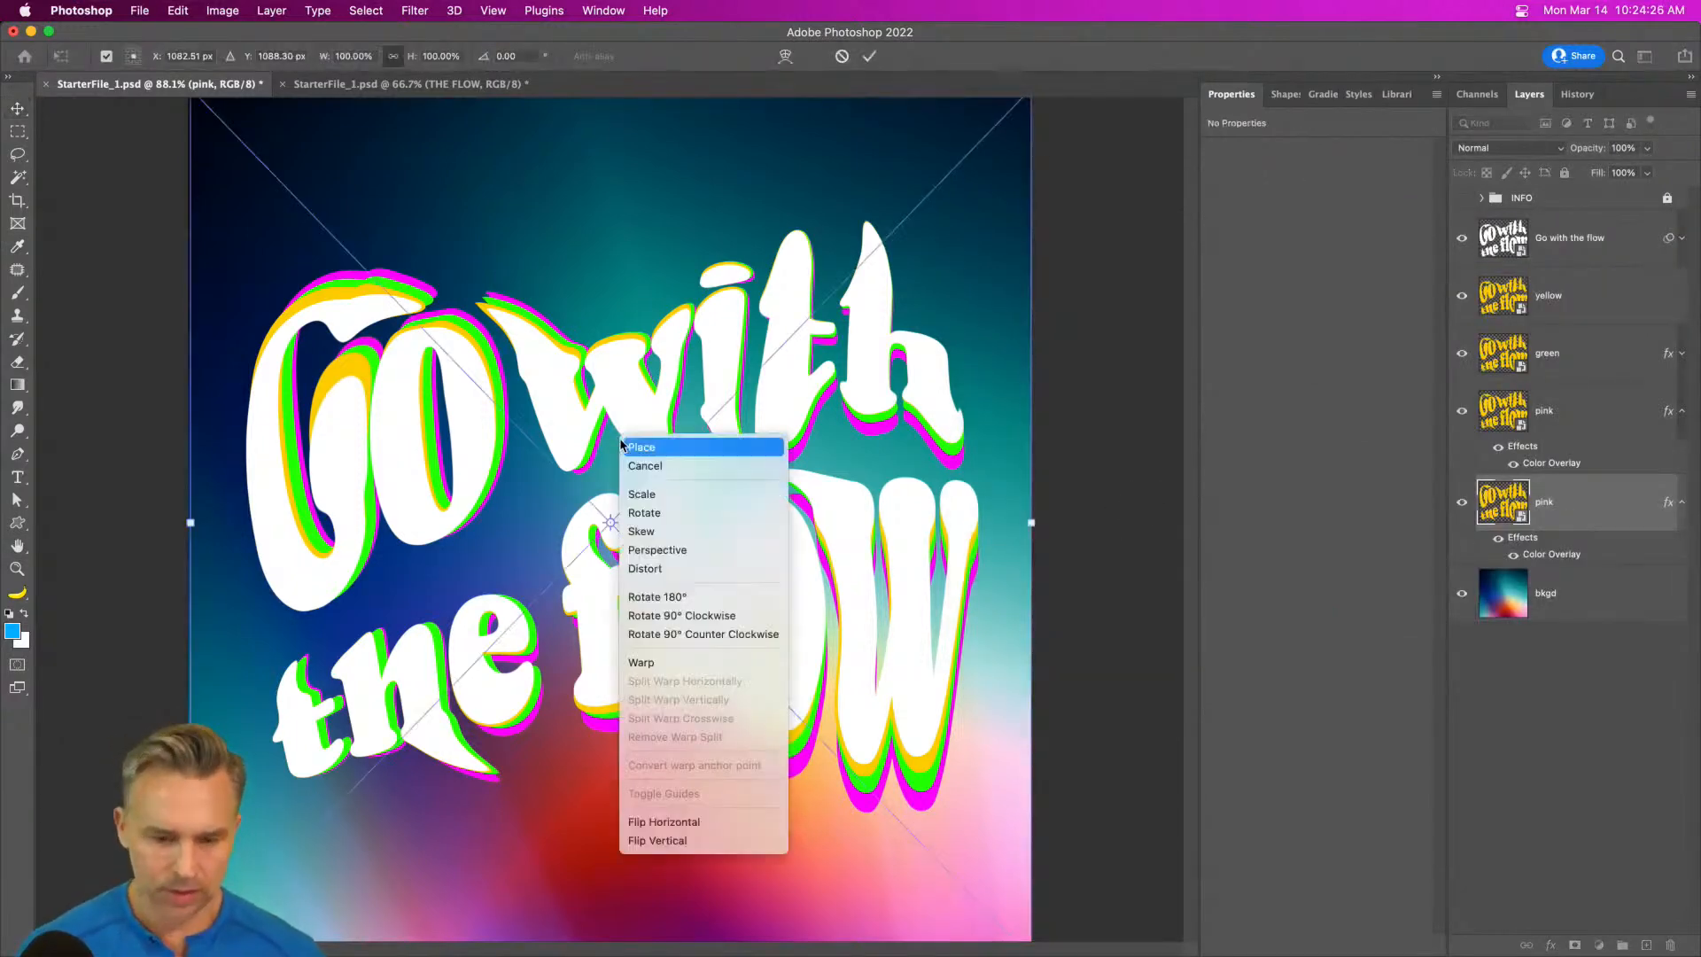
click(662, 663)
drag(296, 276, 302, 275)
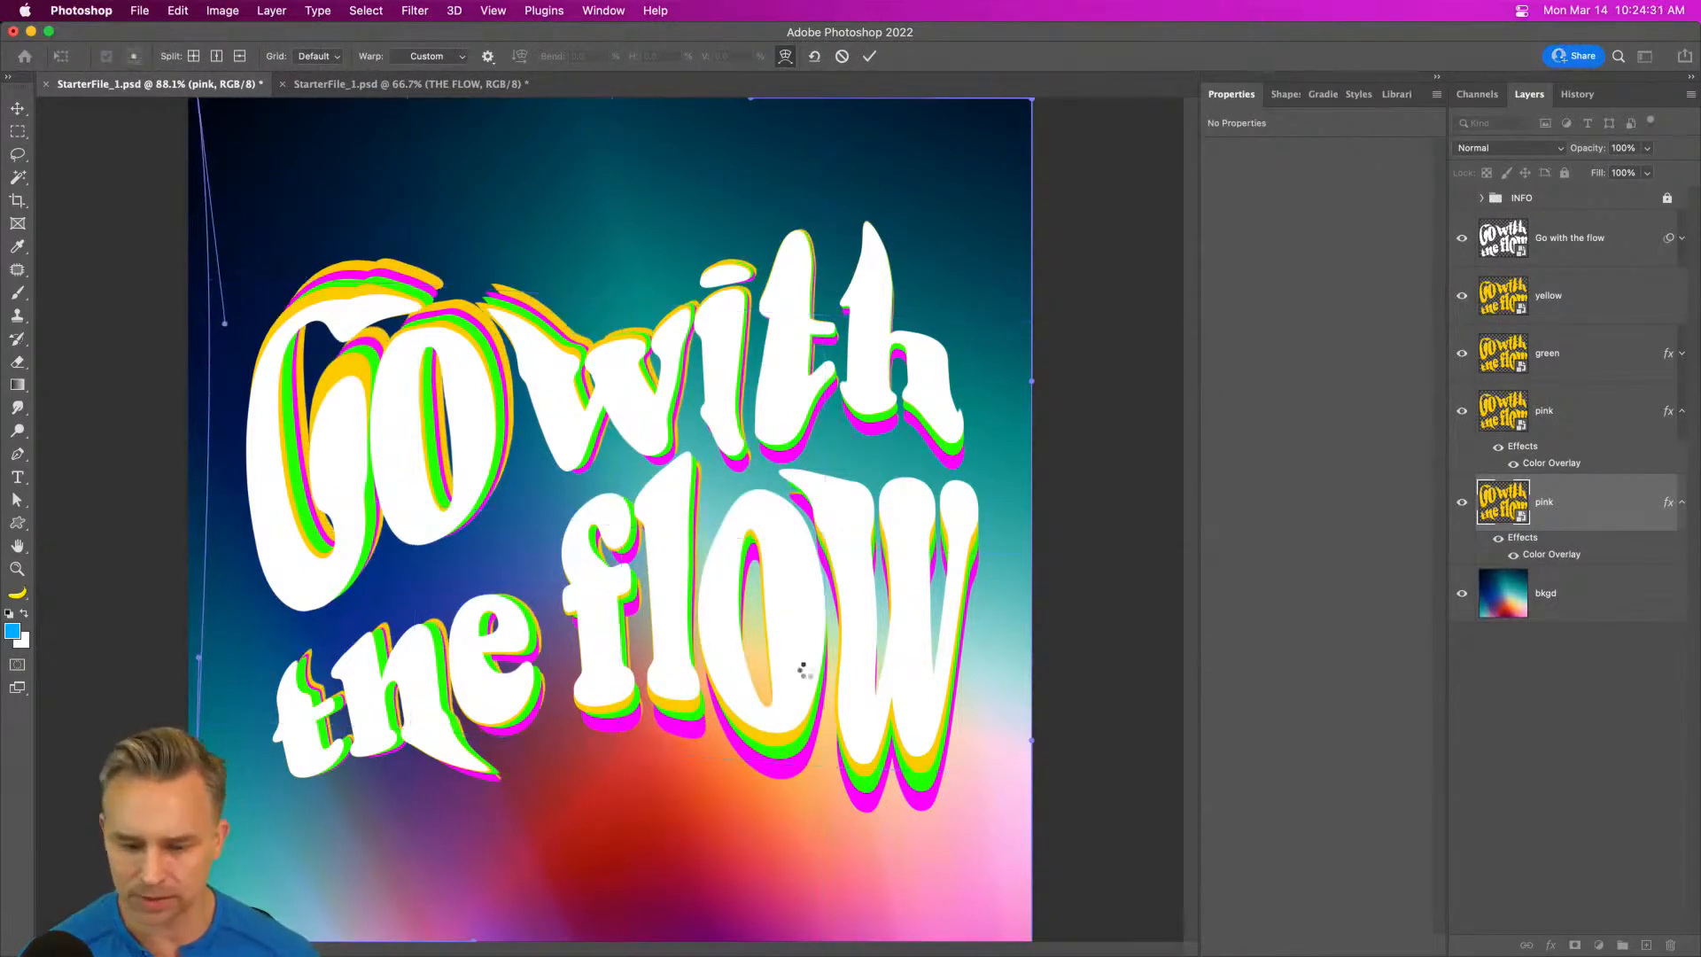
key(Return)
drag(926, 754, 930, 762)
drag(973, 867, 974, 870)
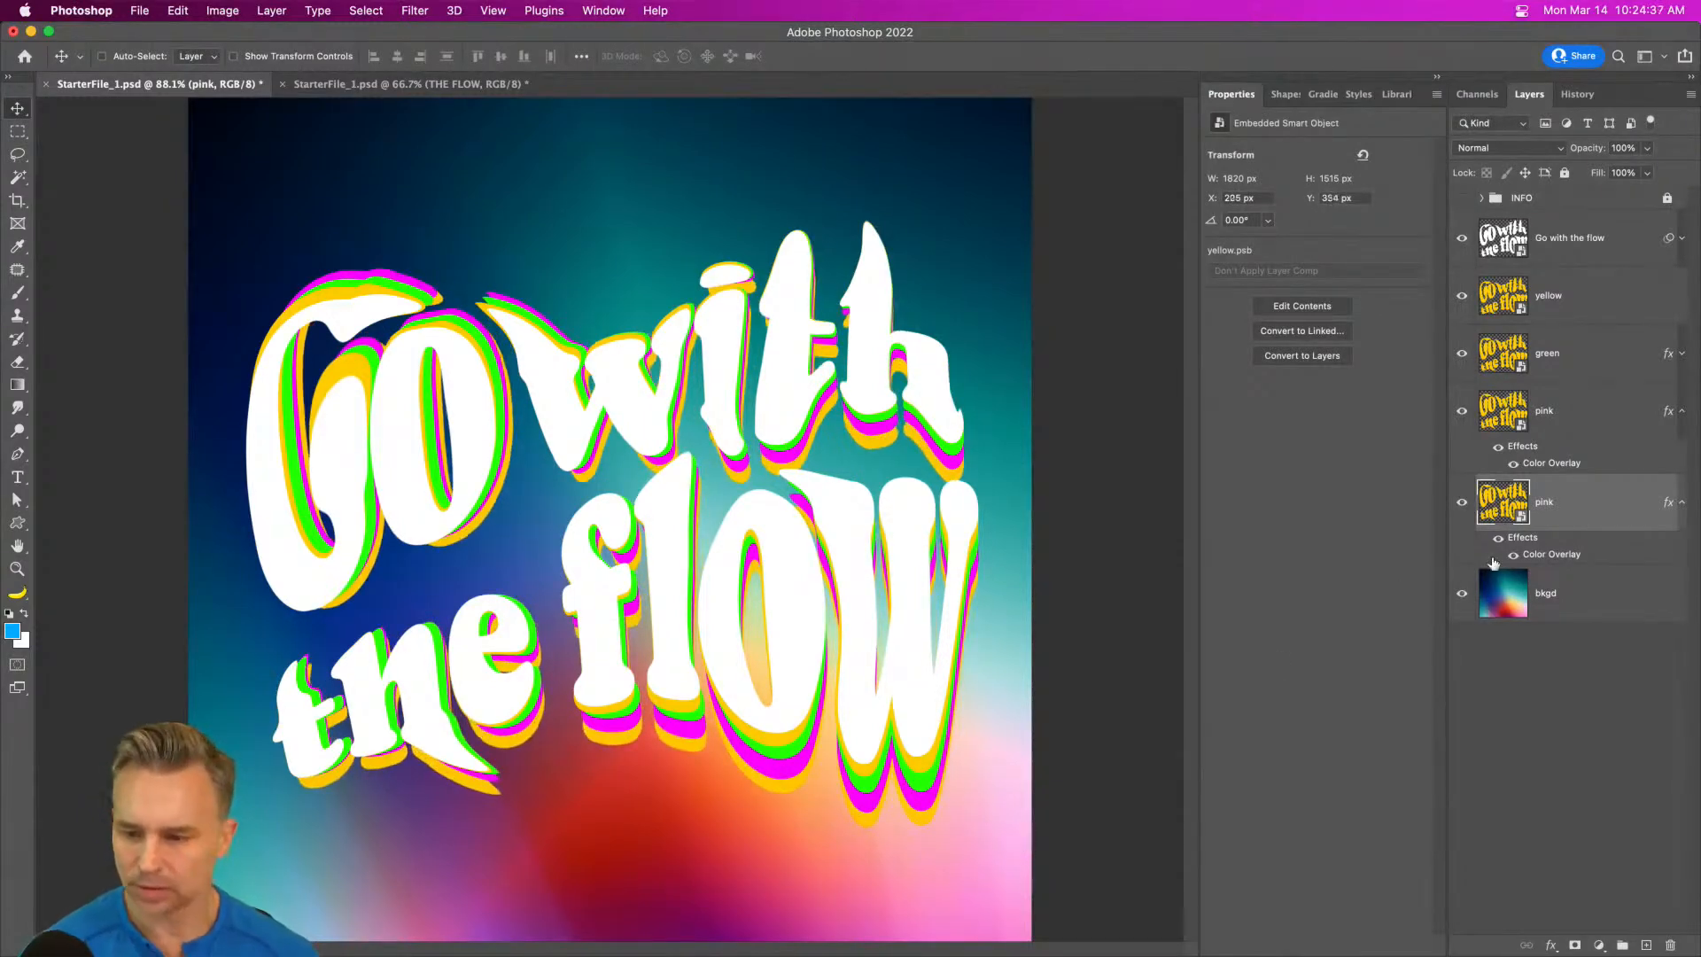
- Change the lower "pink" copy's Color Overlay to cyan 00fcff
double_click(1550, 556)
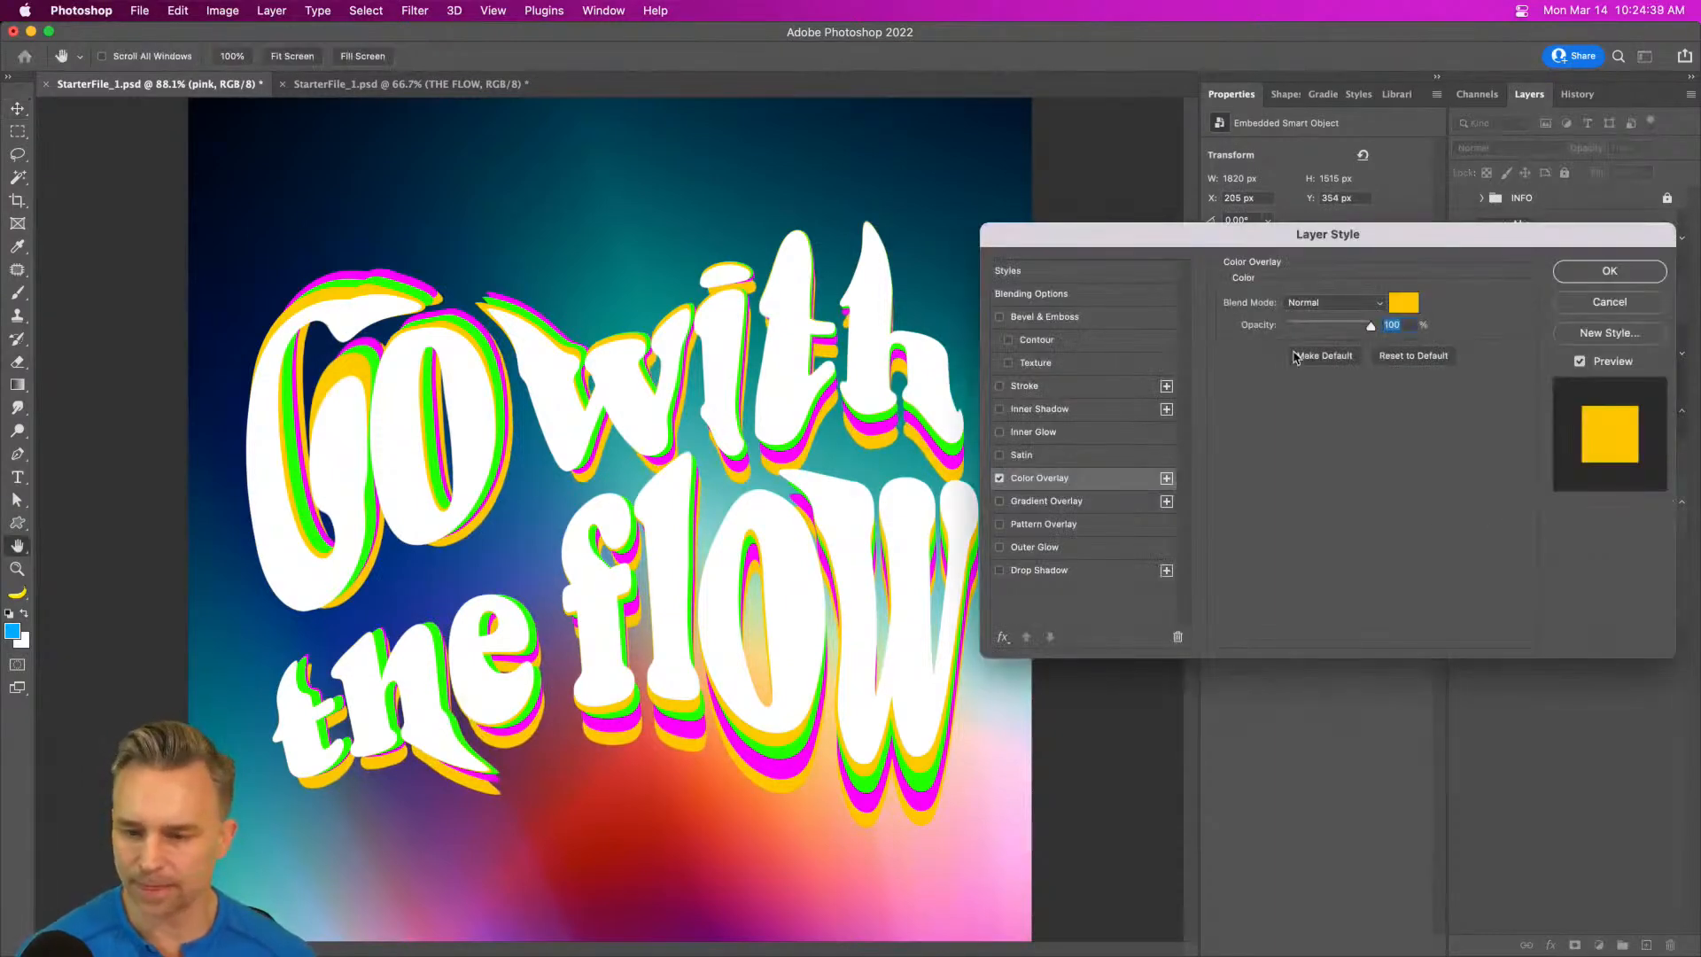
click(1403, 304)
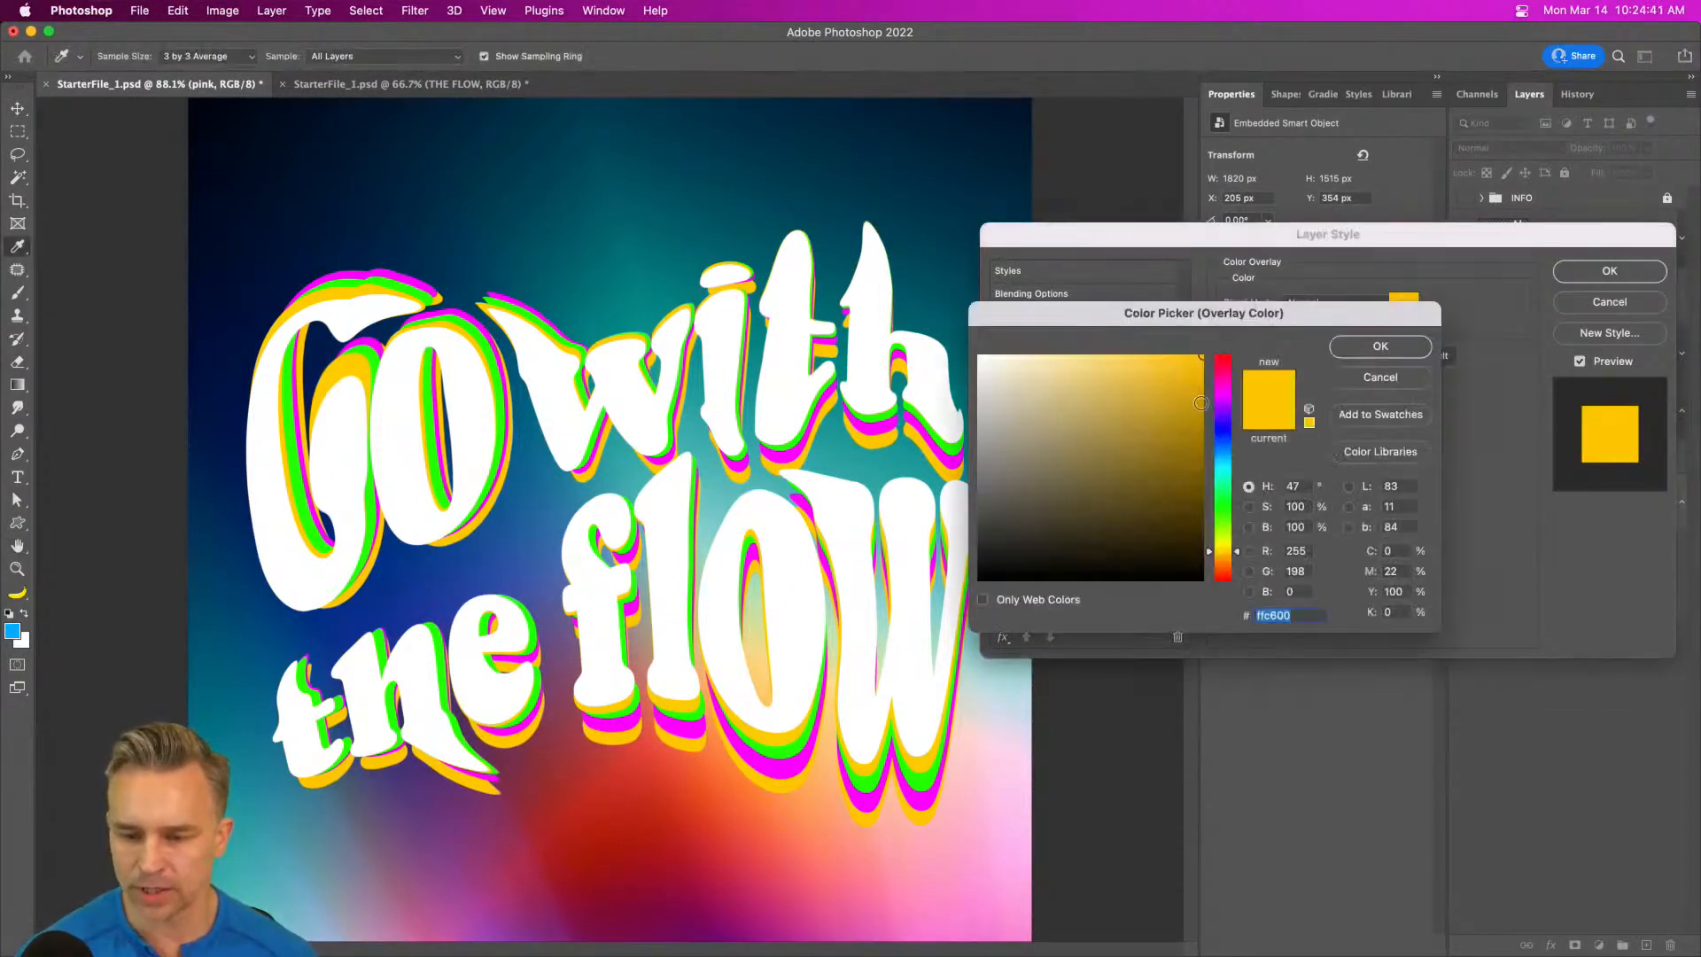
click(1223, 415)
drag(1223, 417, 1233, 470)
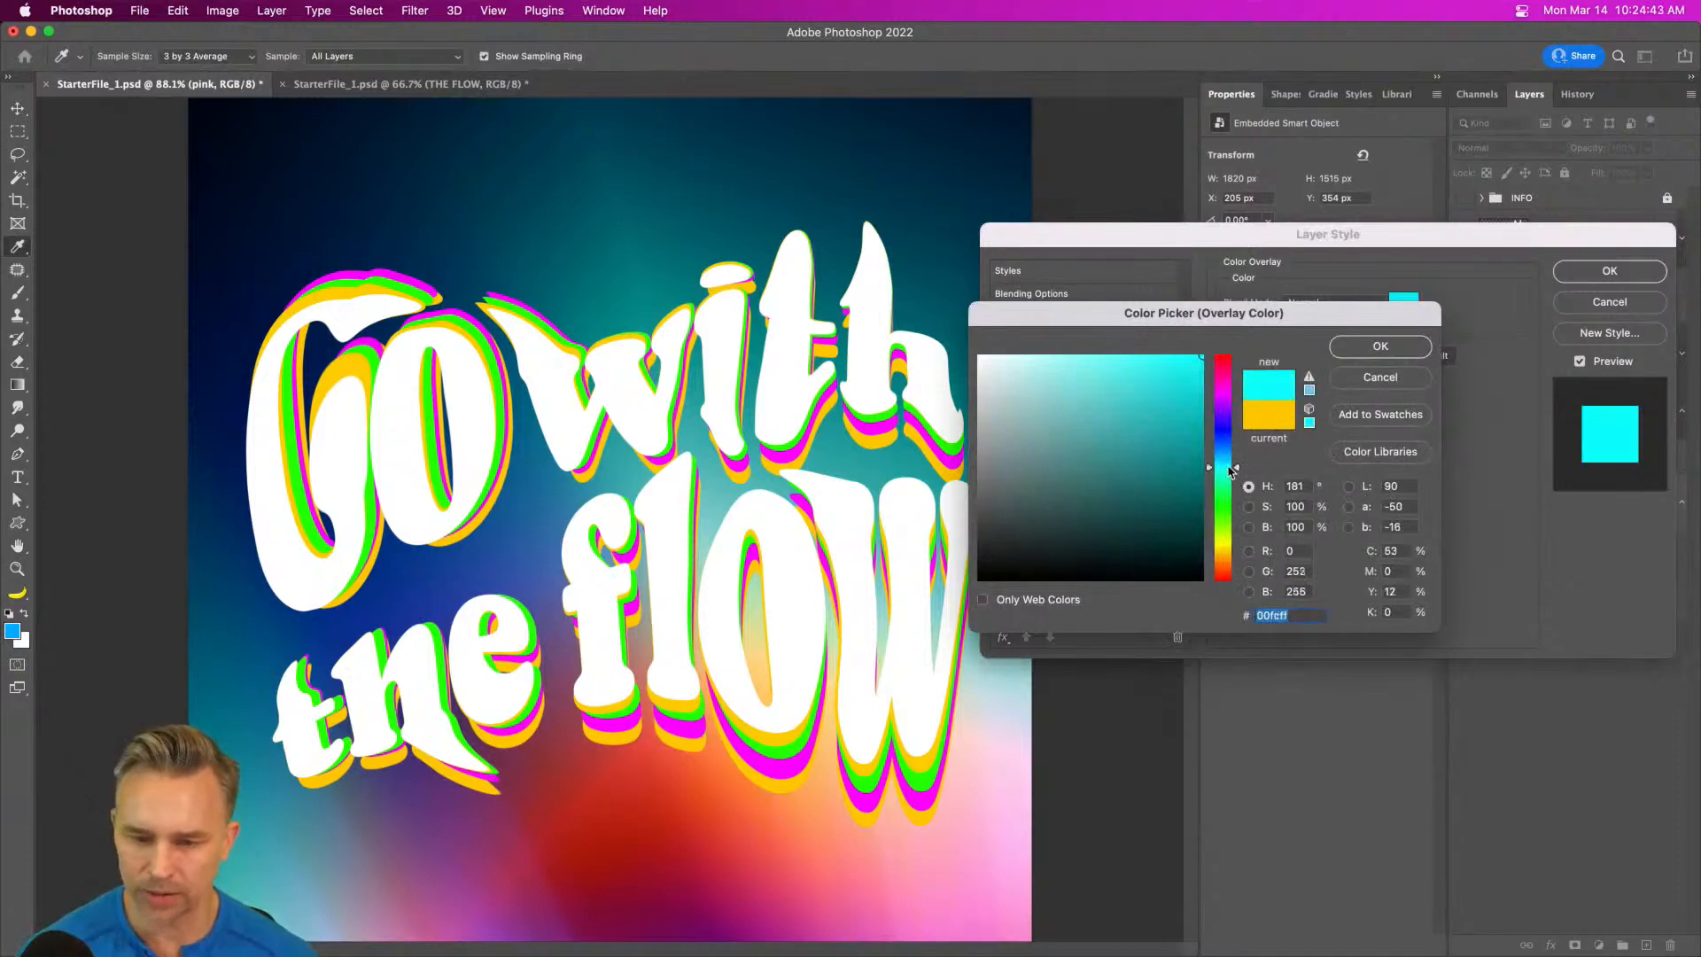
key(Return)
click(1600, 273)
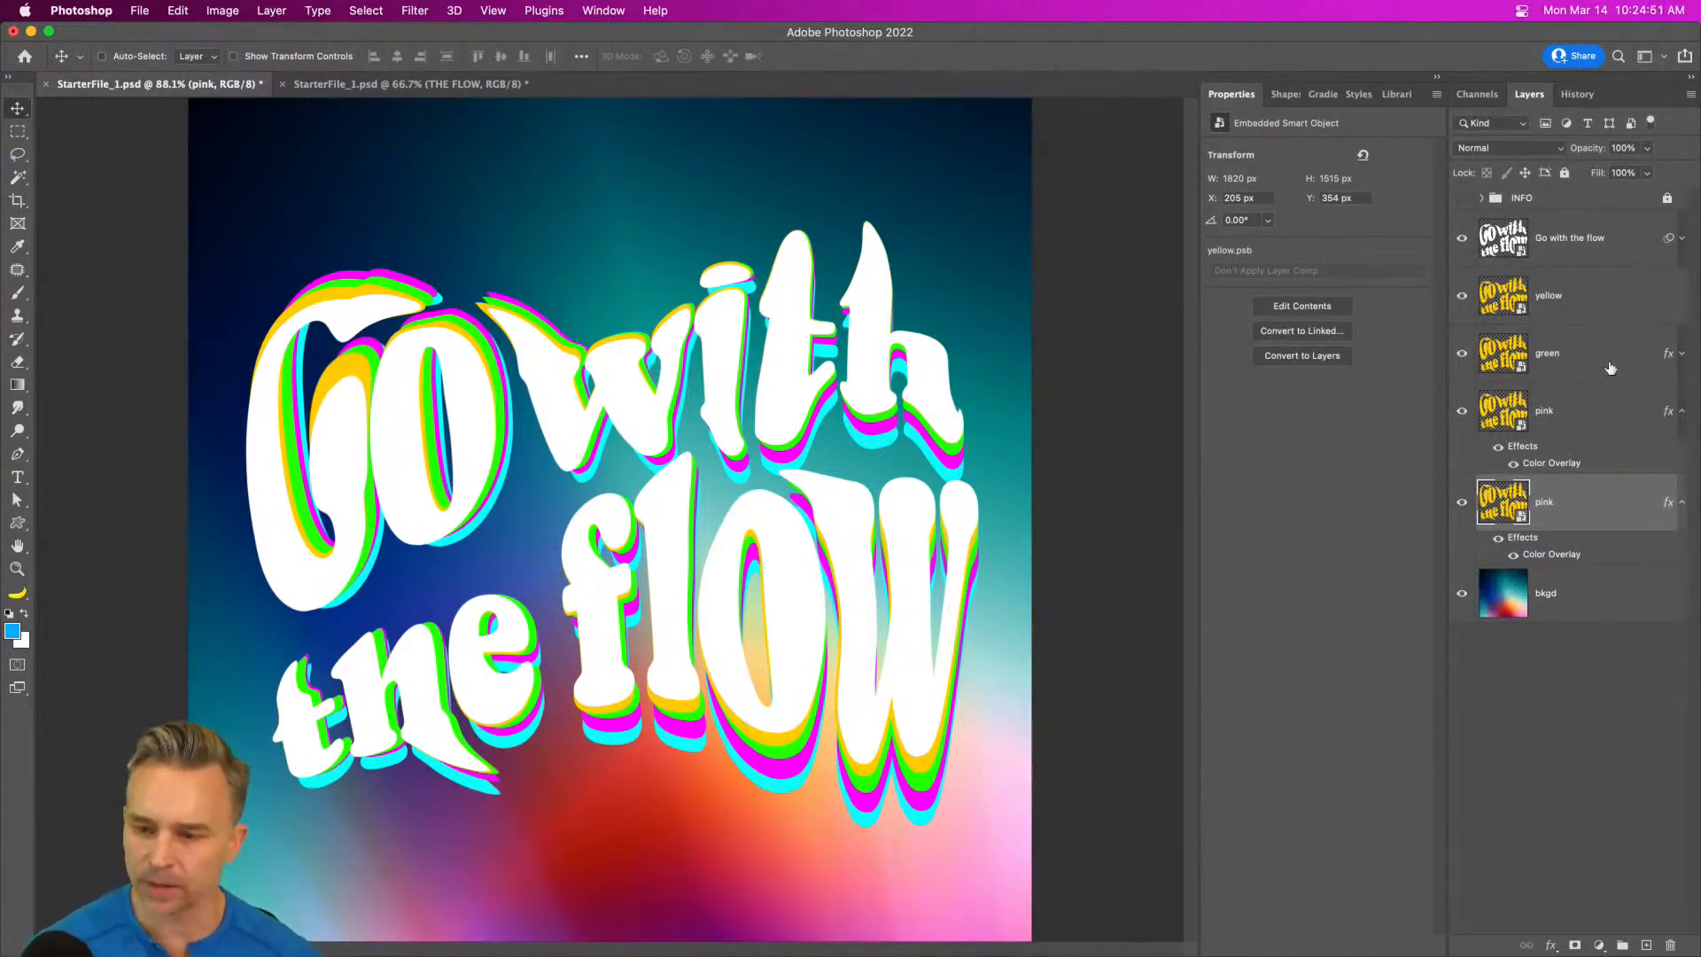
- Hide the four colored copies behind the white type, reveal them one by one to compare, and inspect the artwork at 100%
click(1683, 412)
drag(1462, 295, 1462, 469)
click(1569, 237)
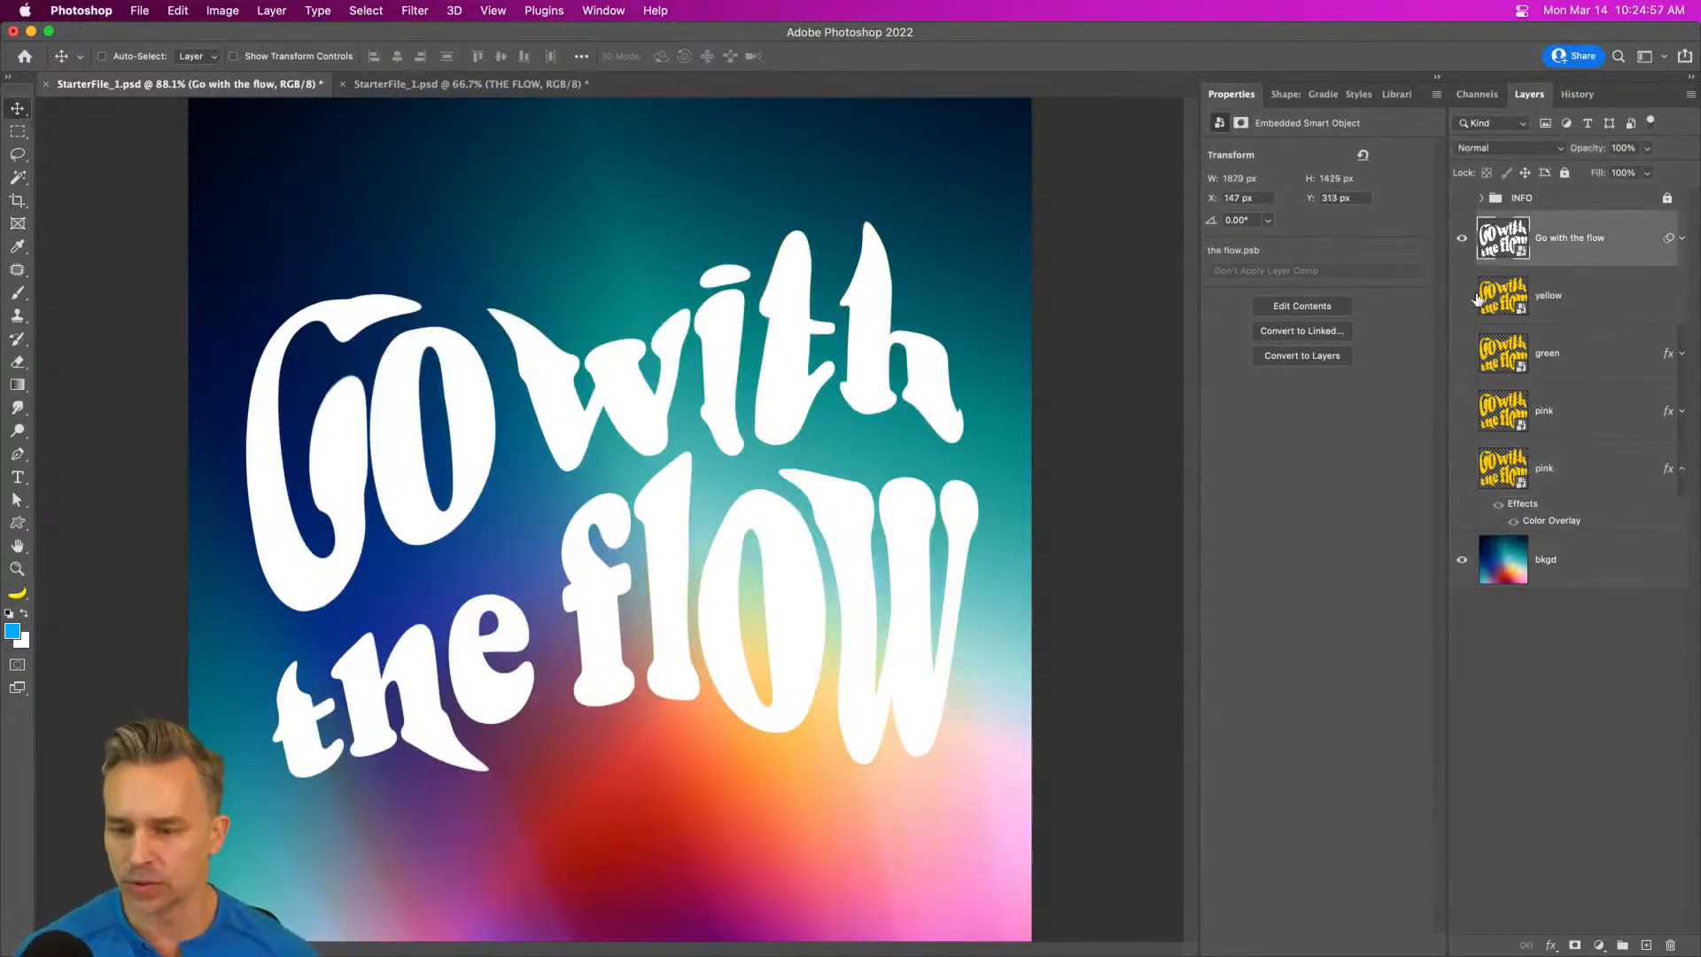
click(1462, 296)
click(1462, 354)
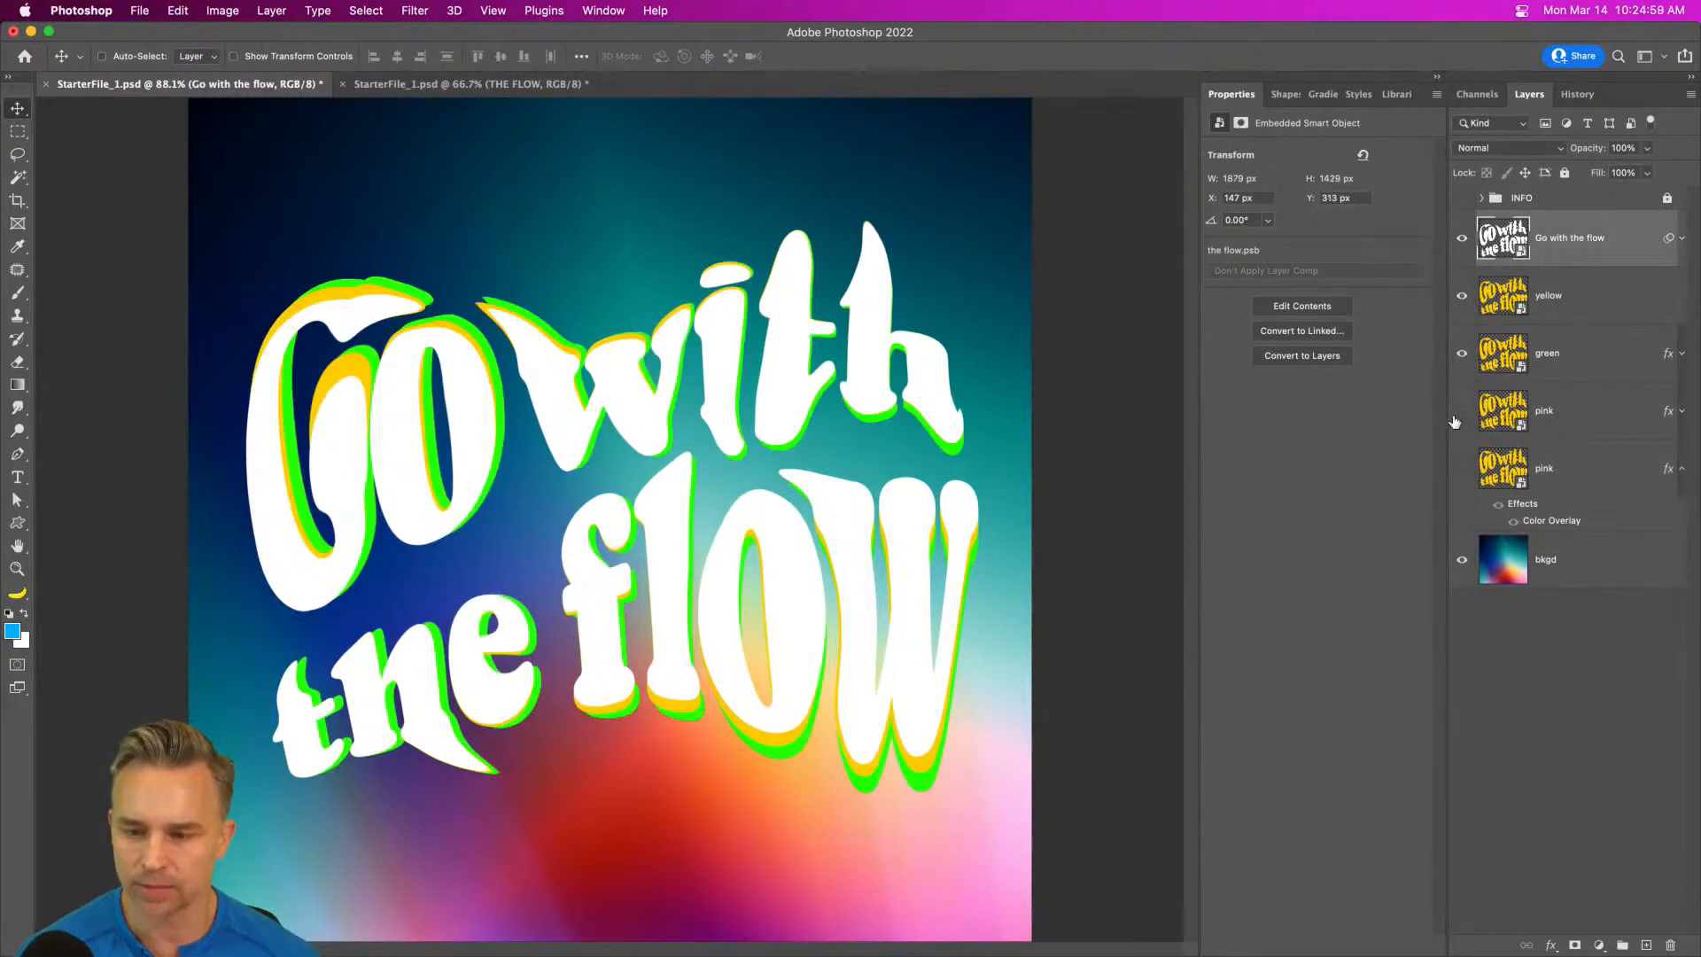
click(1462, 412)
click(1463, 468)
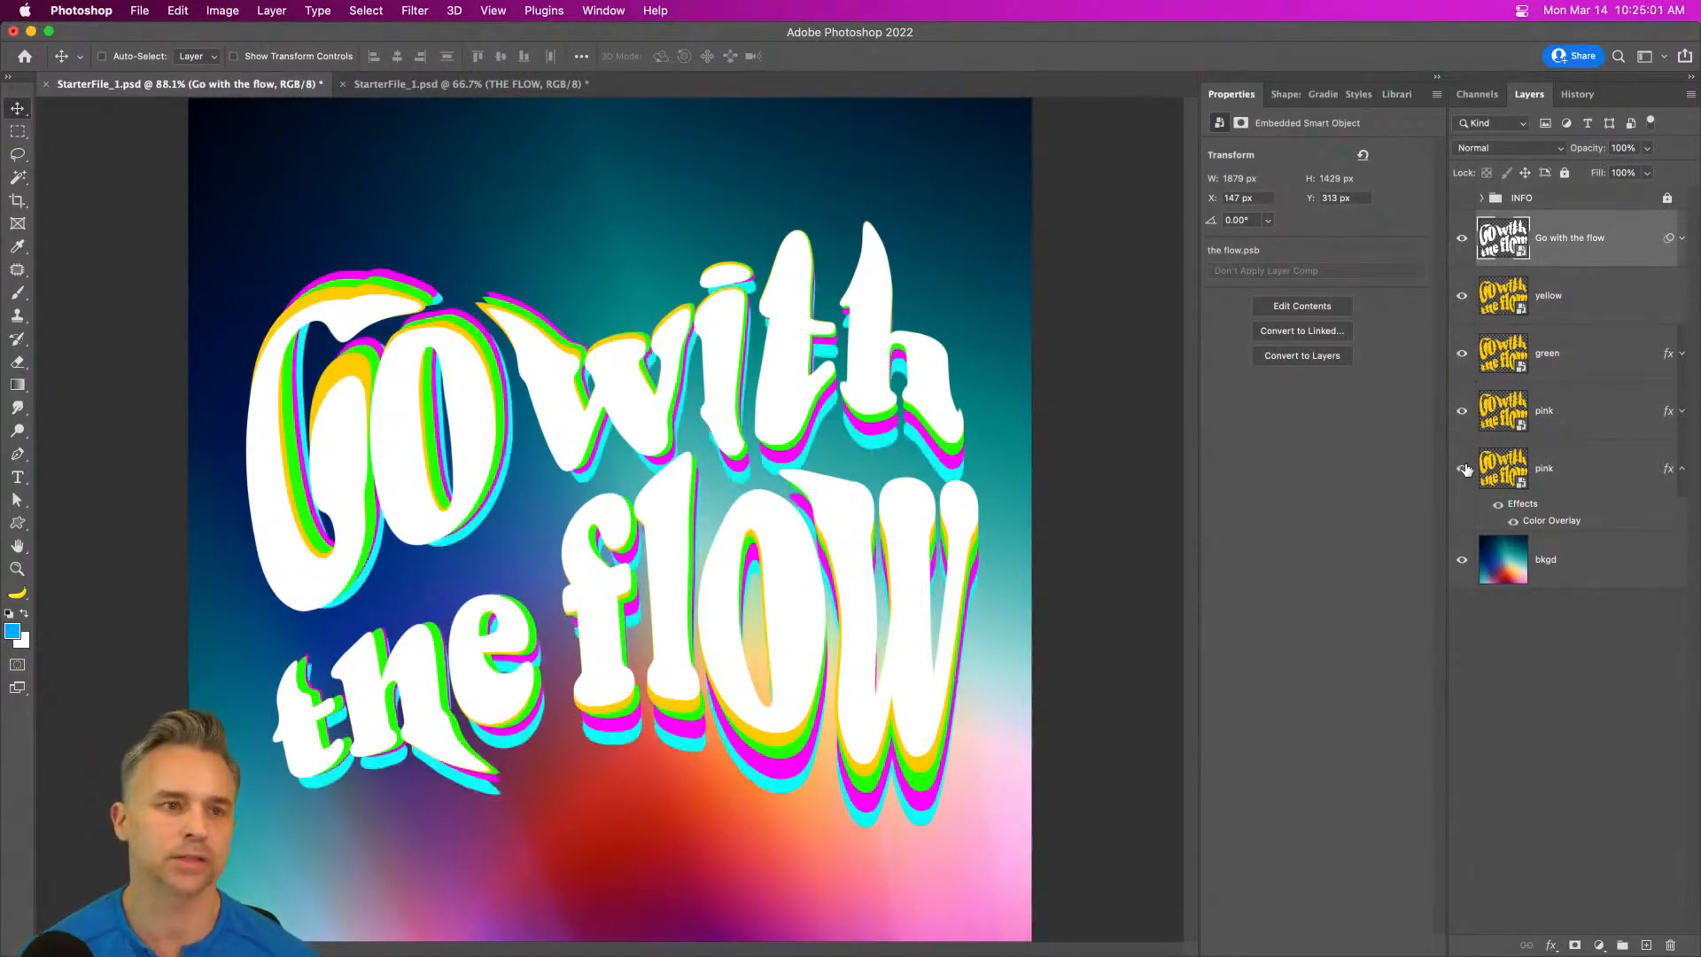
key(super+1)
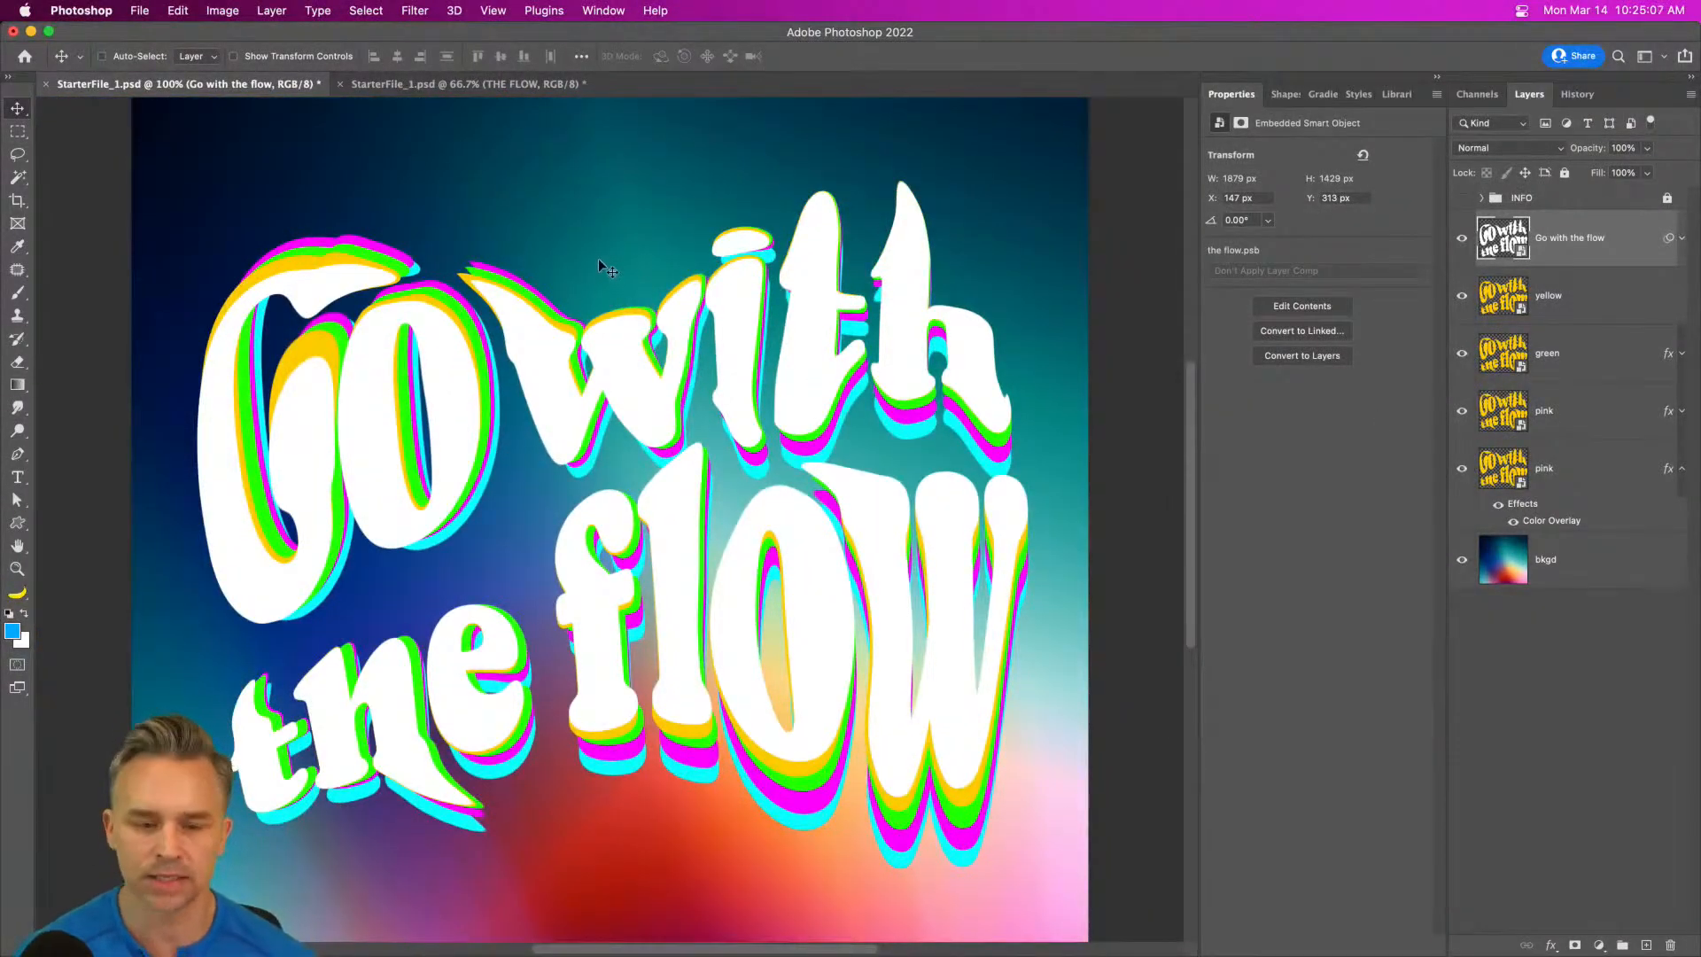
- Switch to the other StarterFile_1.psd document, view it at 100% and select the lowest "THE FLOW" layer
click(434, 85)
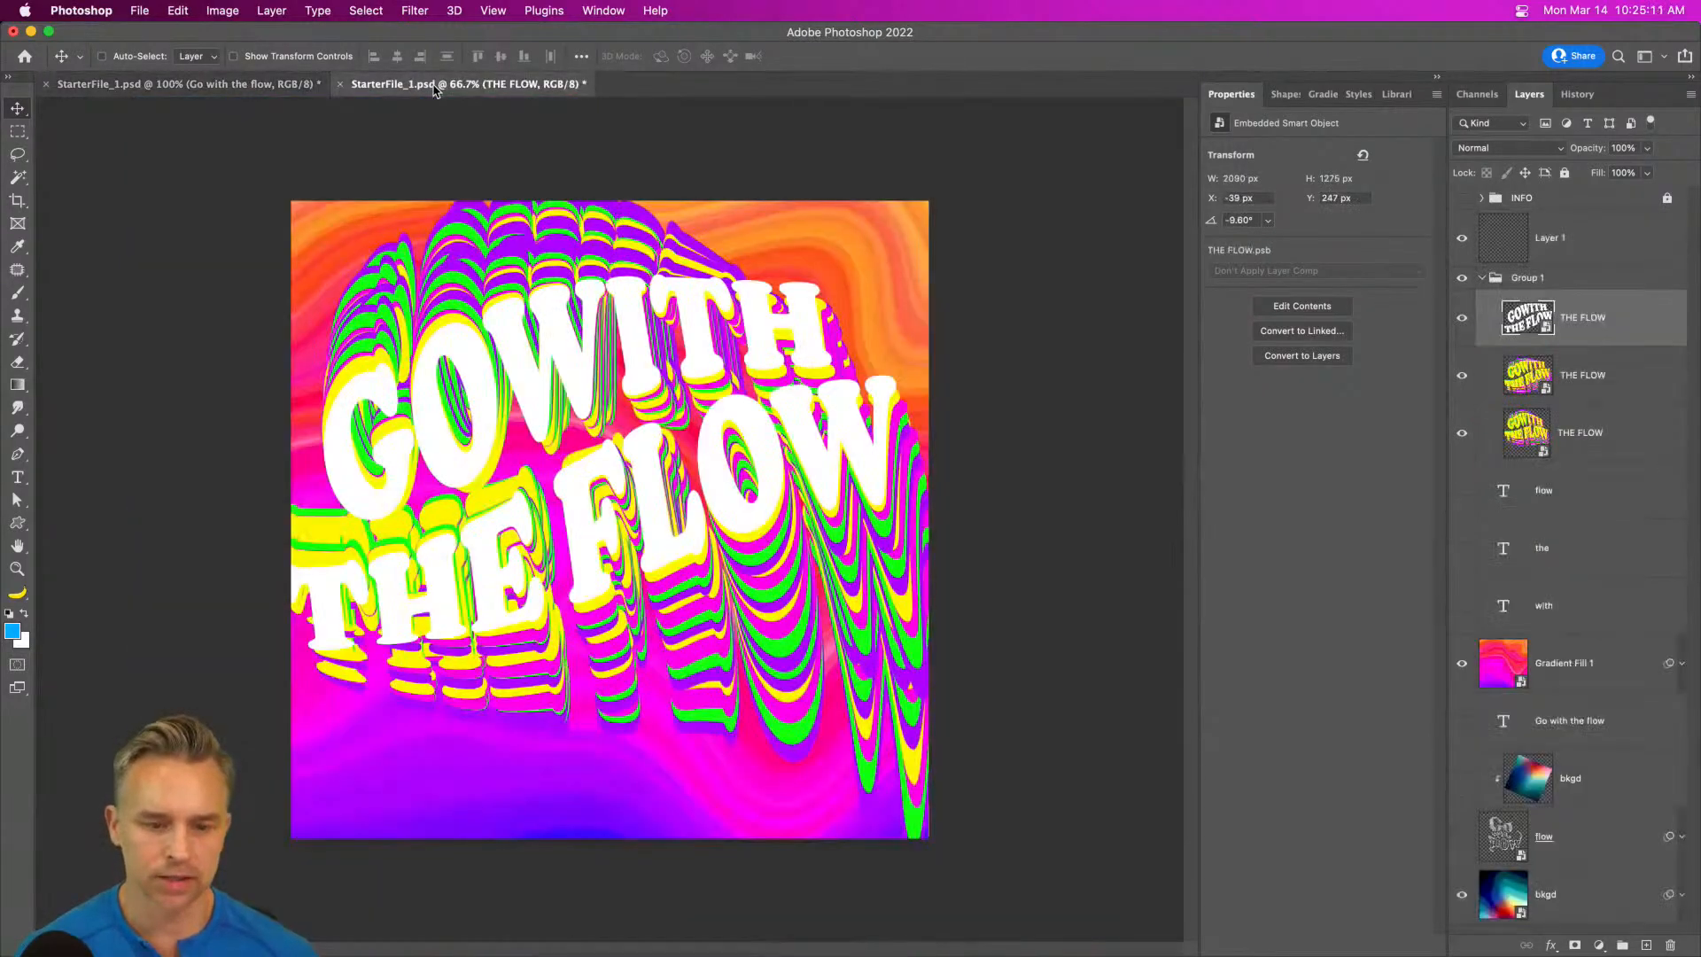
key(super+1)
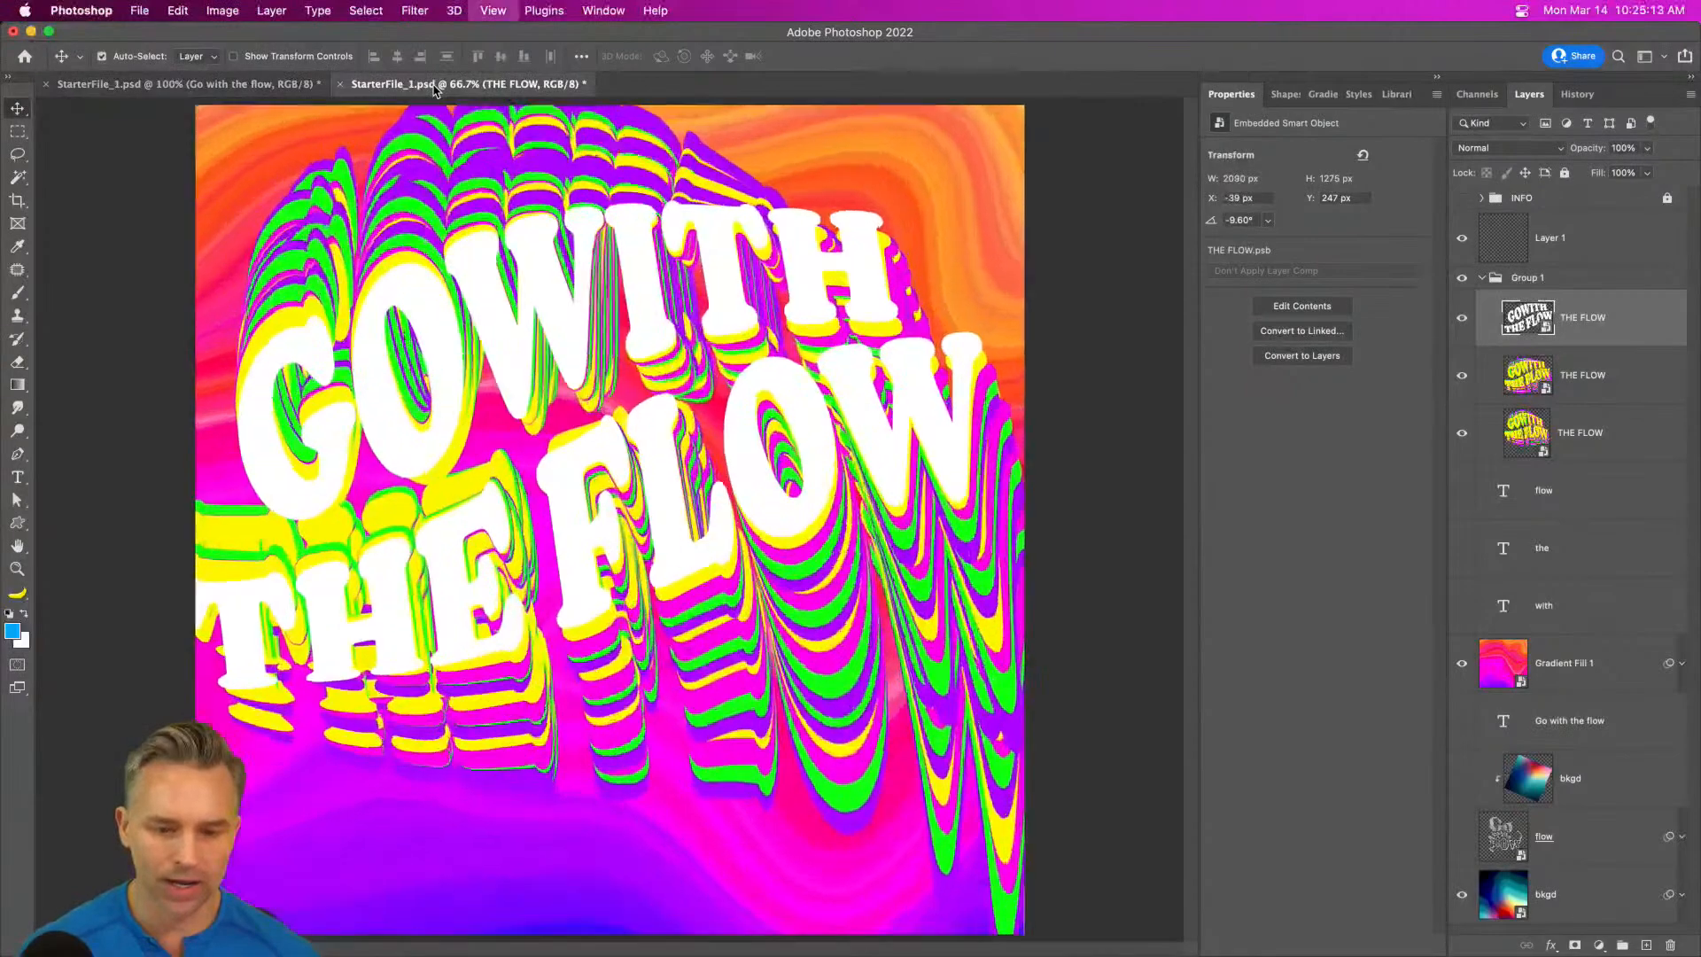
click(1598, 453)
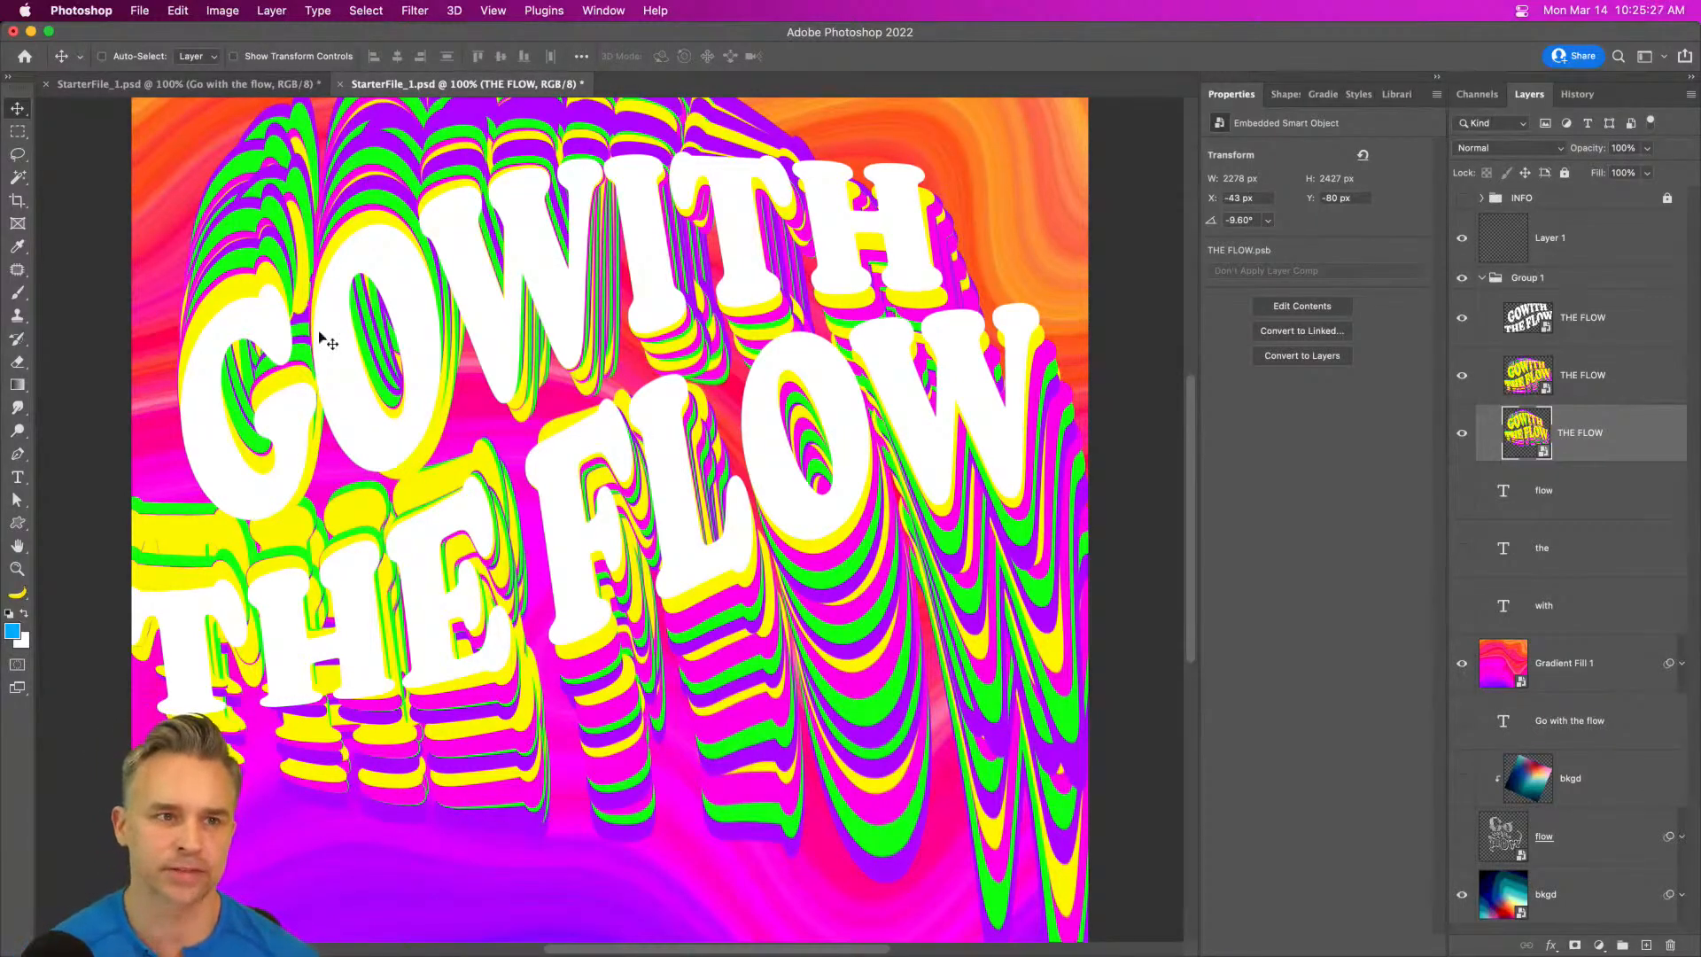
- Compare the "Go with the flow" artwork with the finished "THE FLOW" example, and inspect the example in full-screen view
click(227, 85)
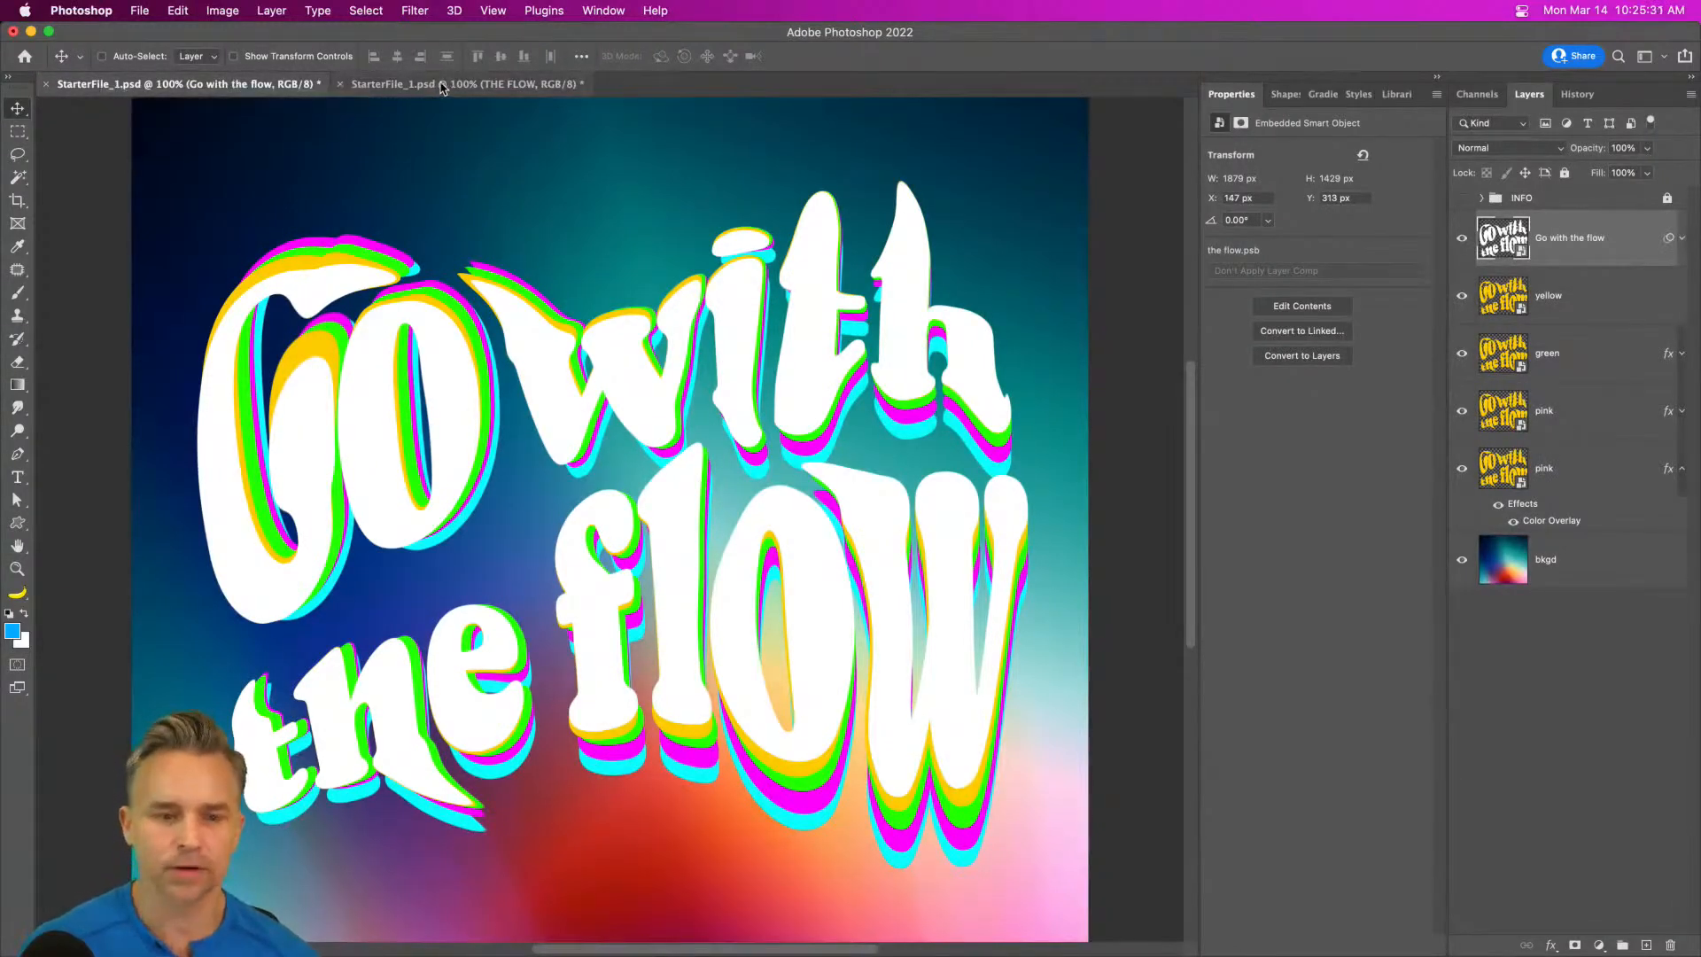
click(442, 85)
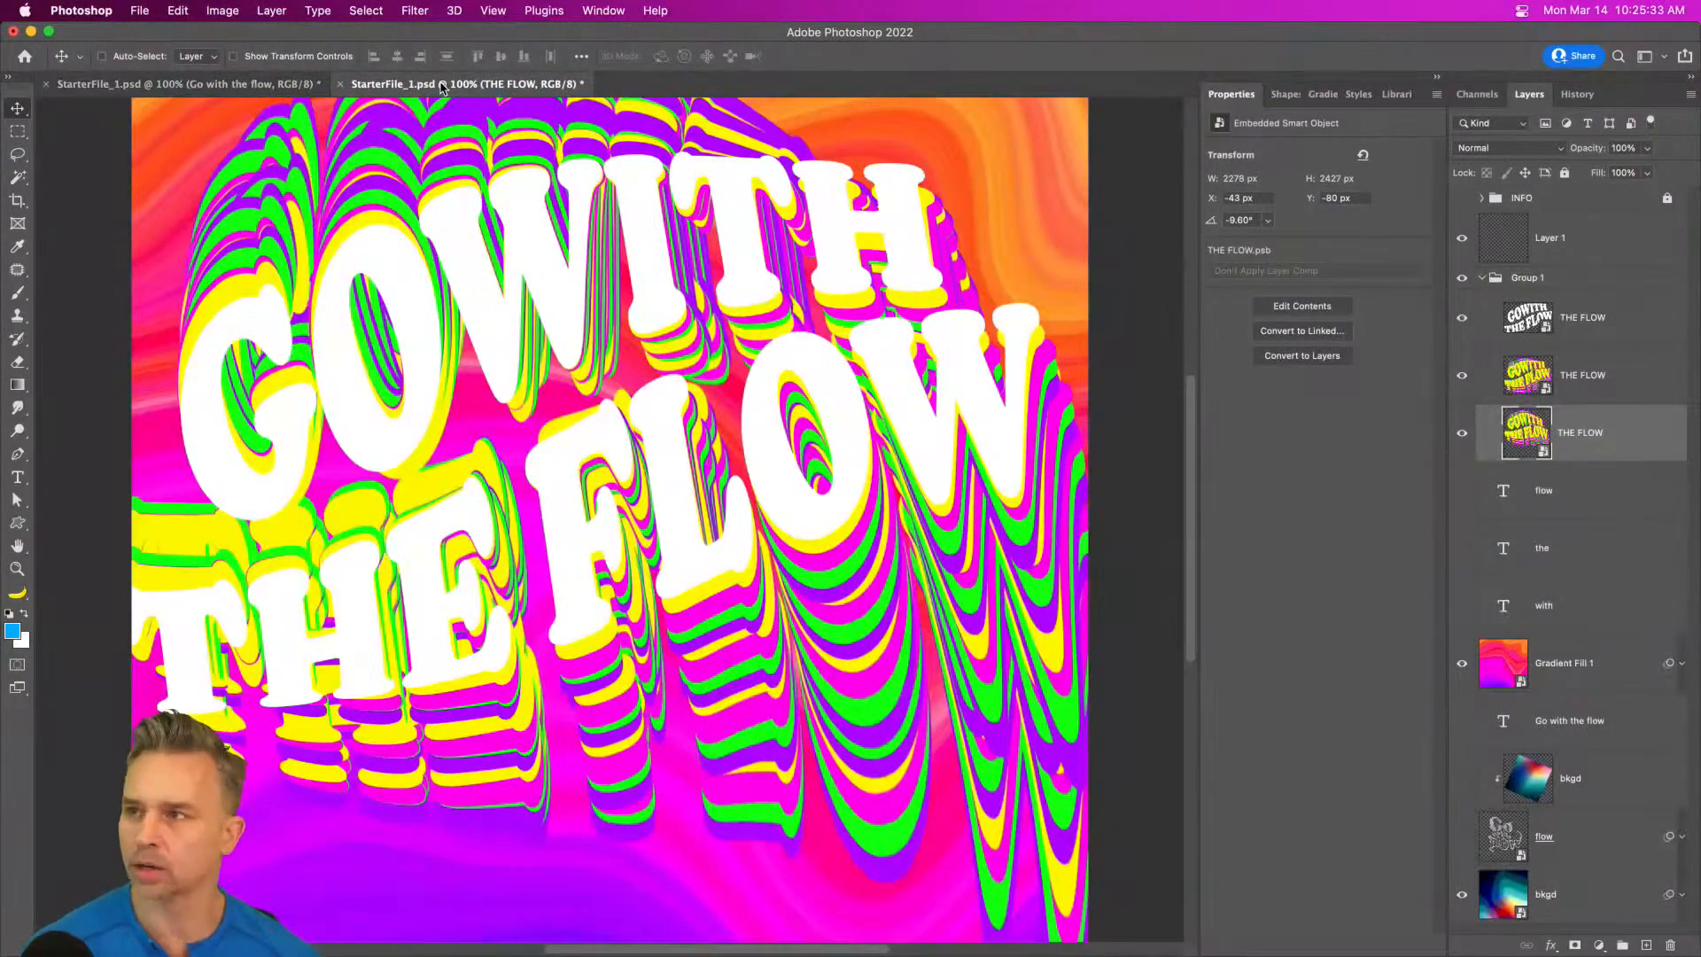
key(f)
key(f)
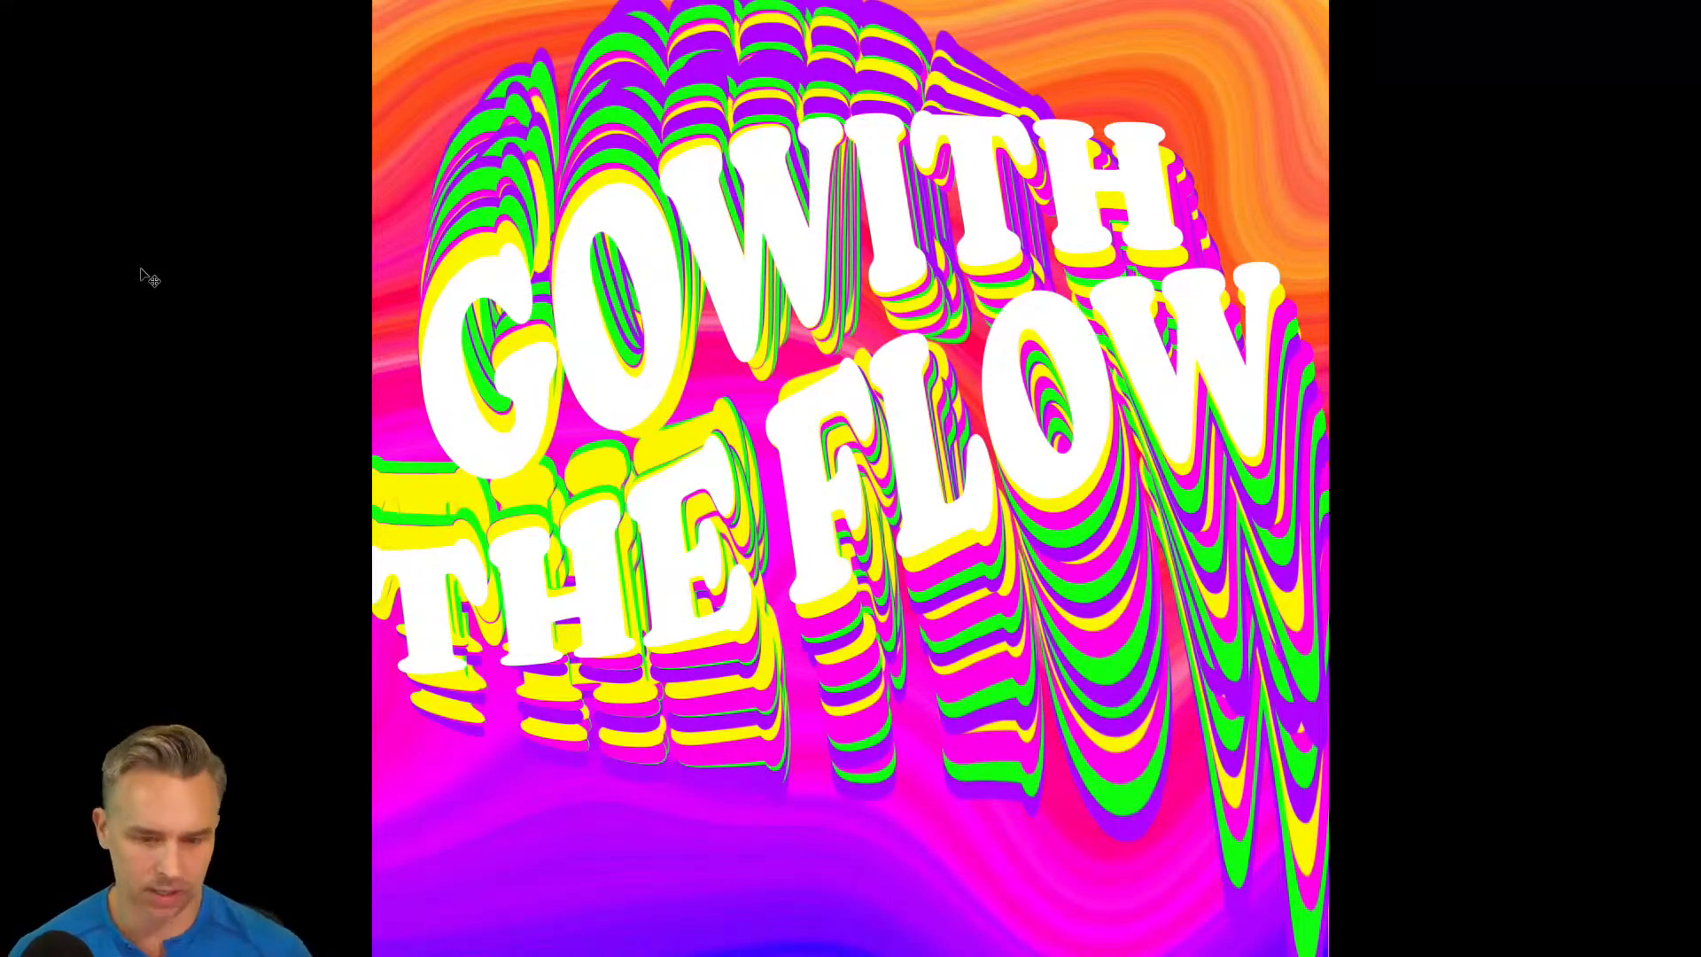
key(f)
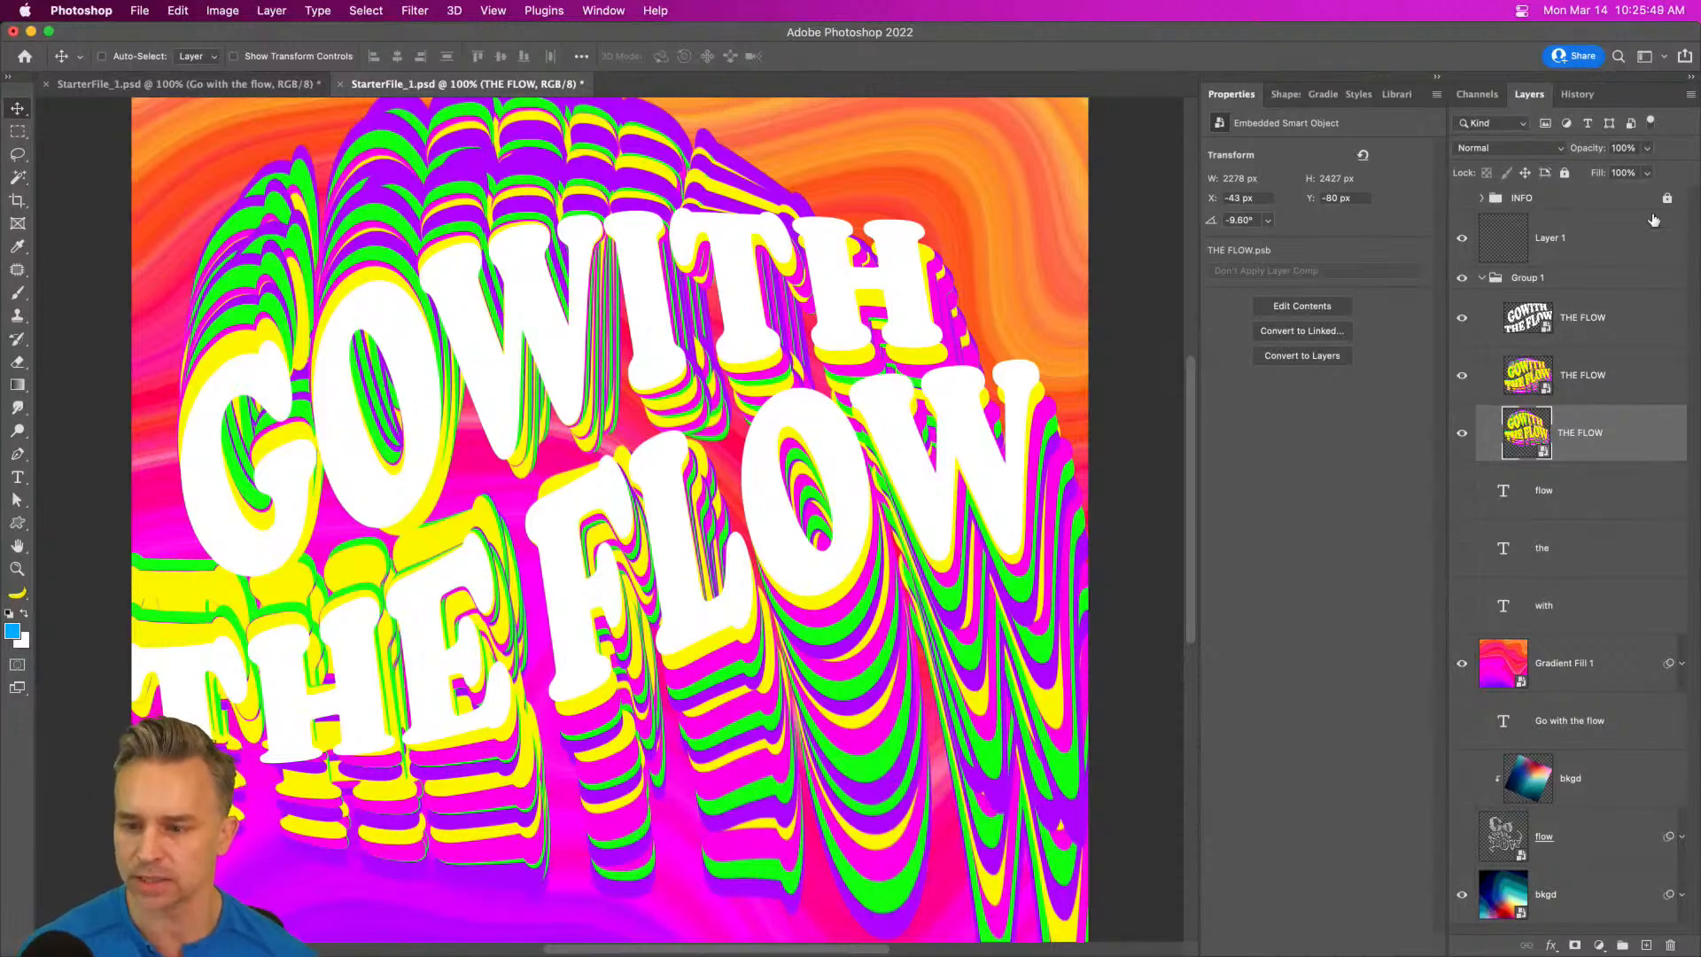
- Paint soft black shading over the "L" of FLOW on Layer 1 of the finished example and clip that layer to Group 1
click(1549, 241)
click(8, 614)
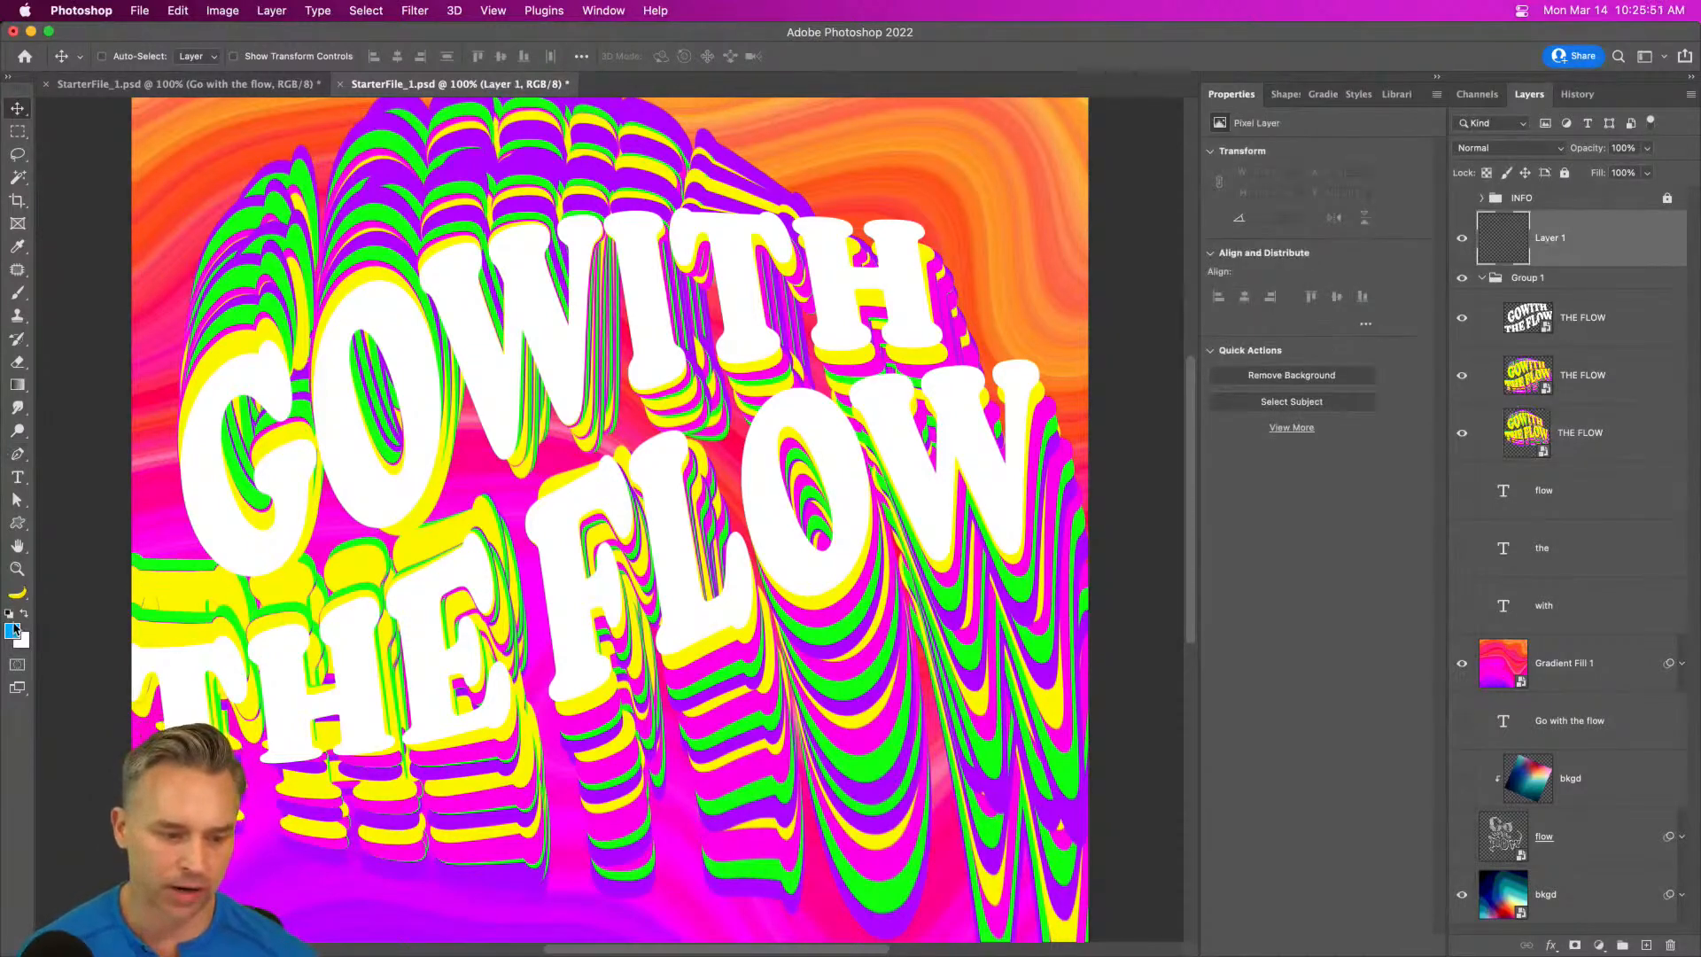
key(b)
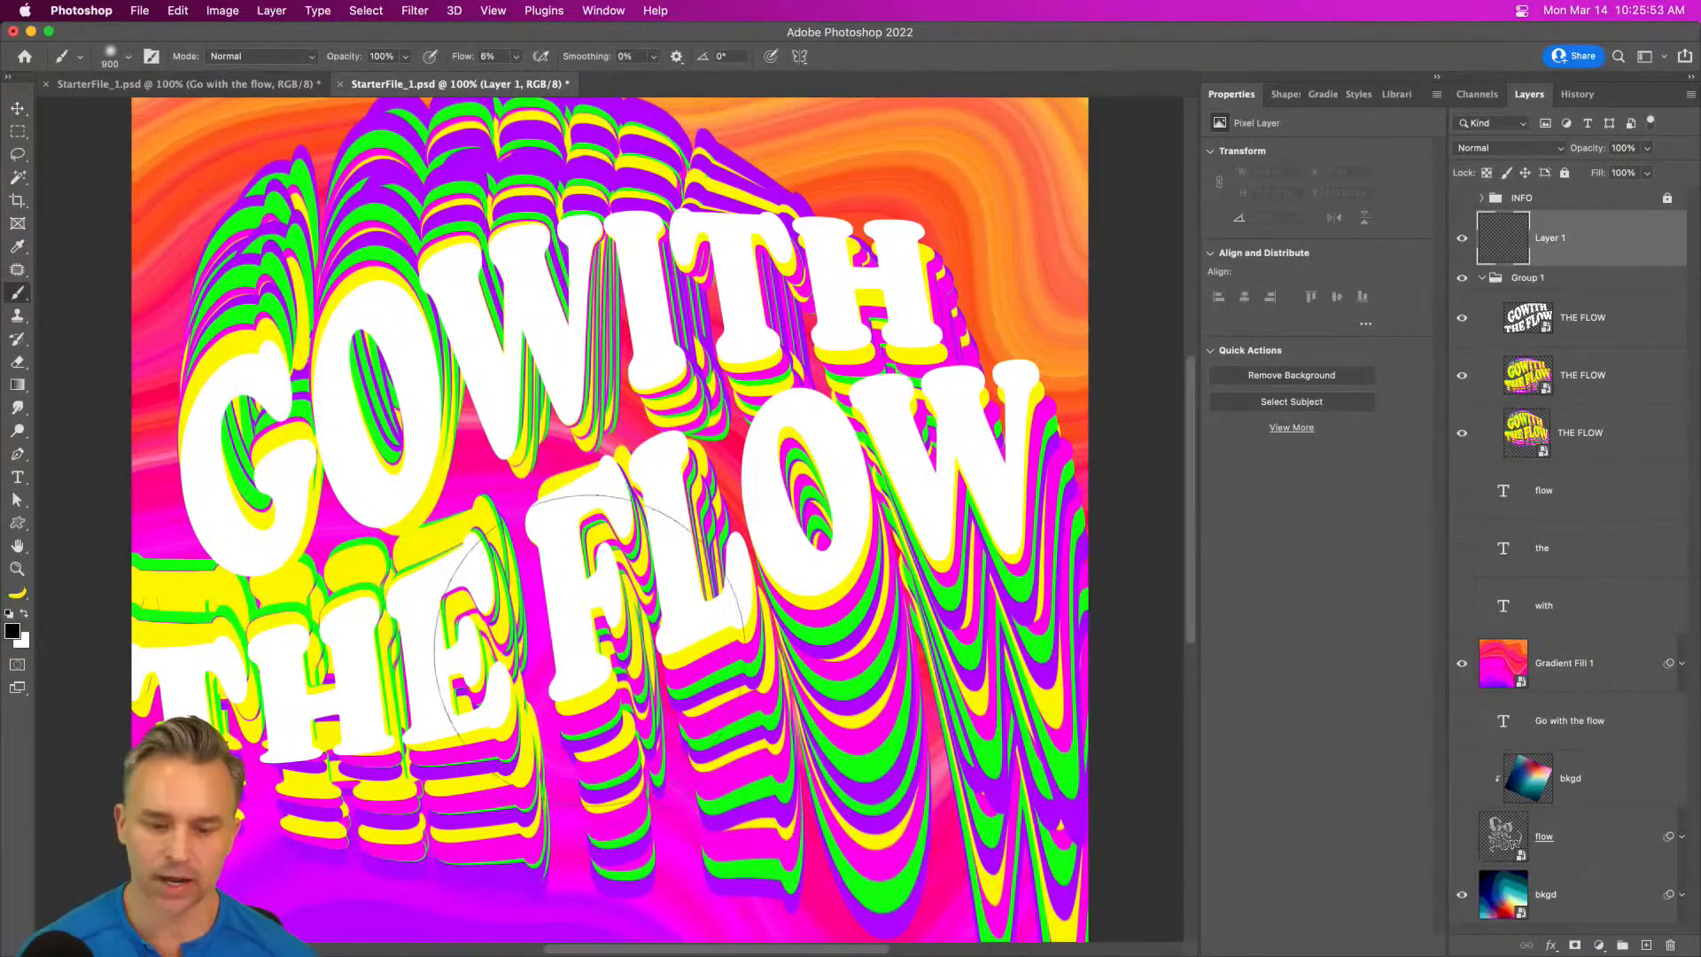
mouse_move(696, 649)
mouse_down()
mouse_move(709, 753)
mouse_move(735, 797)
mouse_move(709, 673)
mouse_move(726, 638)
mouse_up()
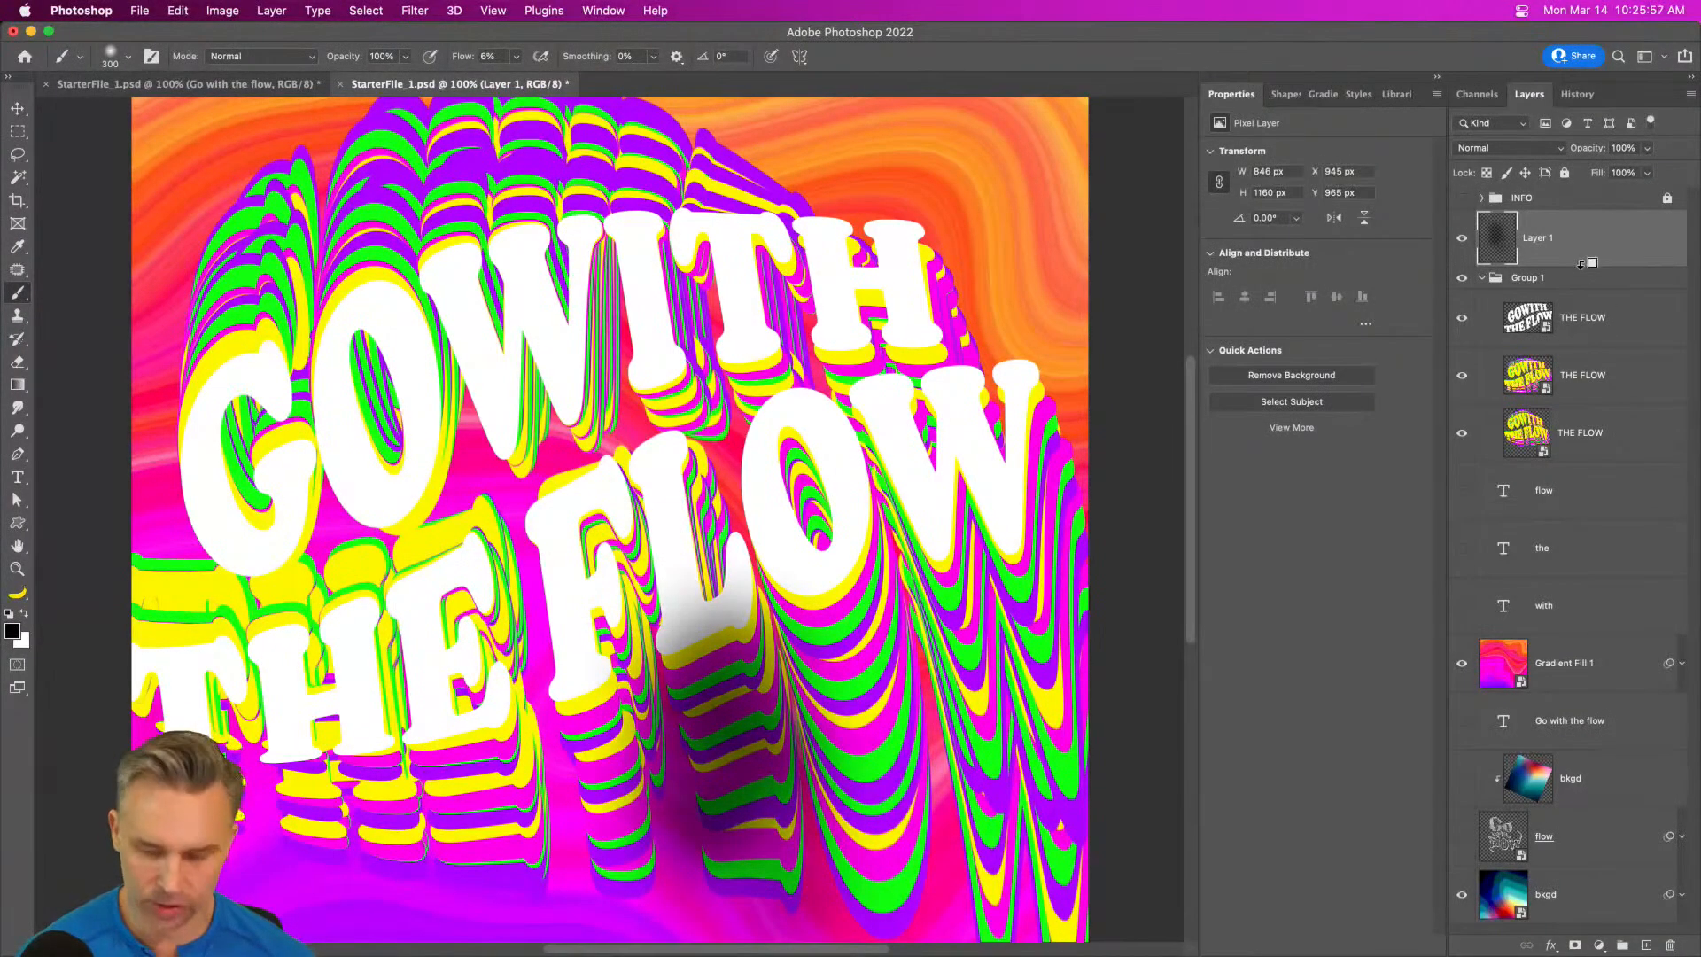
alt+click(1585, 269)
- Add black shading near the "F" with a 150 px soft brush and set Layer 1's blend mode to Overlay
key(bracketleft)
key(bracketleft)
key(bracketleft)
key(bracketleft)
mouse_move(590, 533)
mouse_down()
mouse_move(647, 602)
mouse_move(587, 549)
mouse_up()
click(1499, 148)
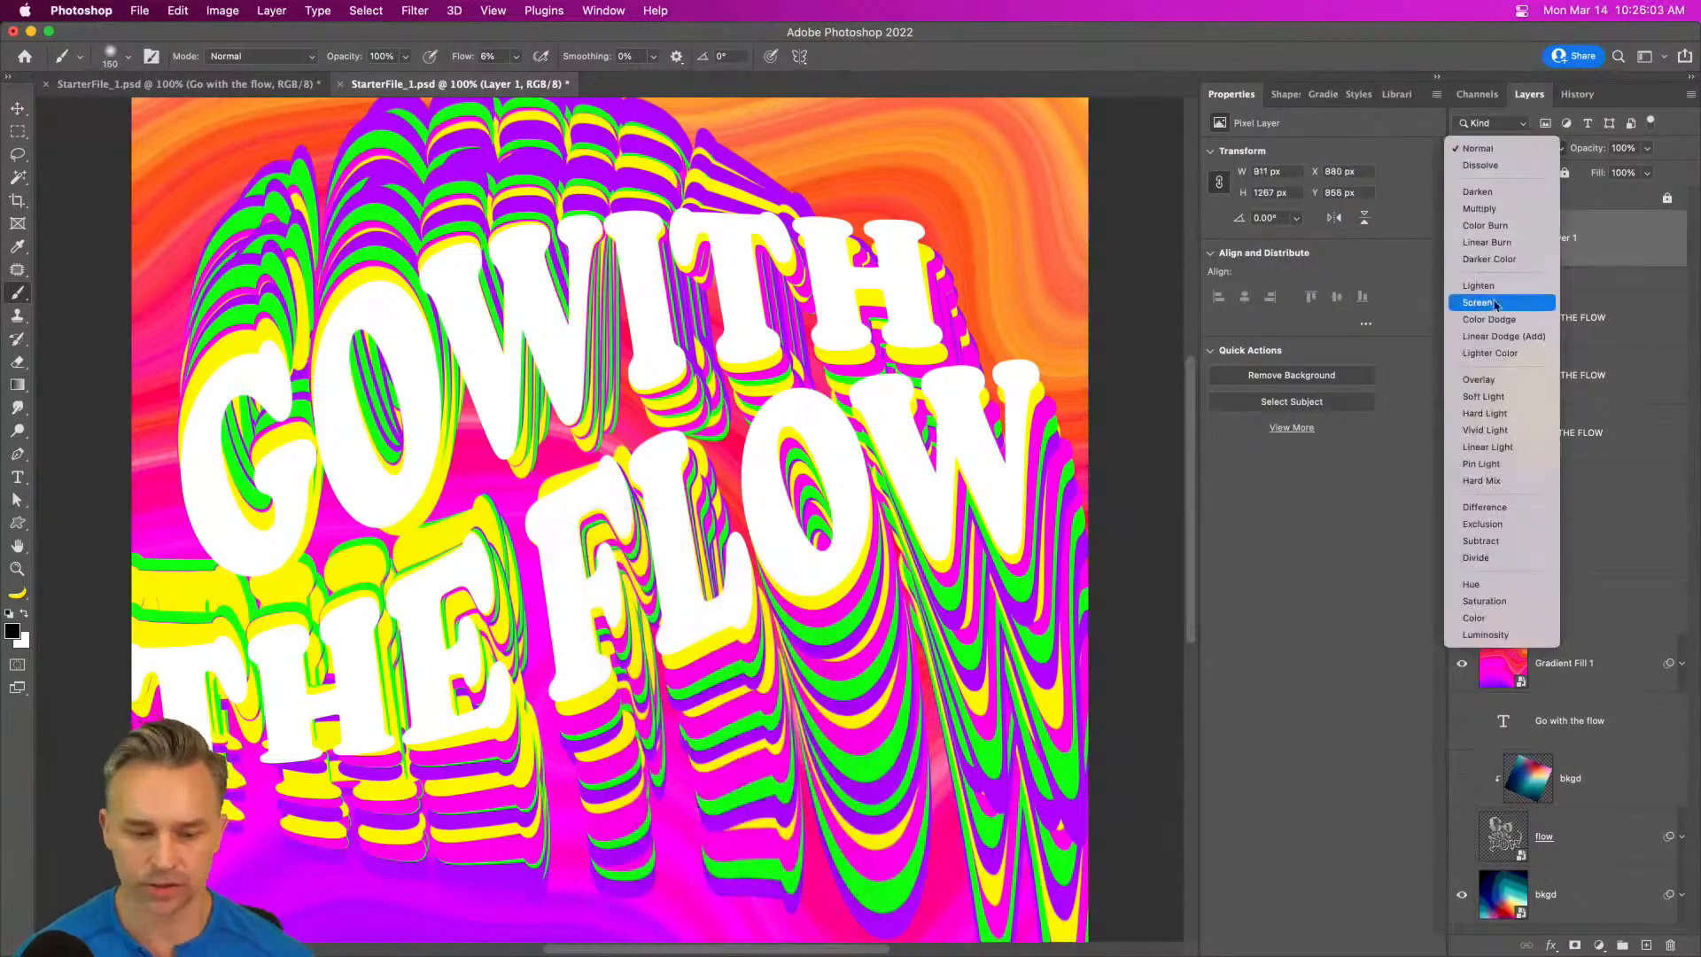
click(1504, 381)
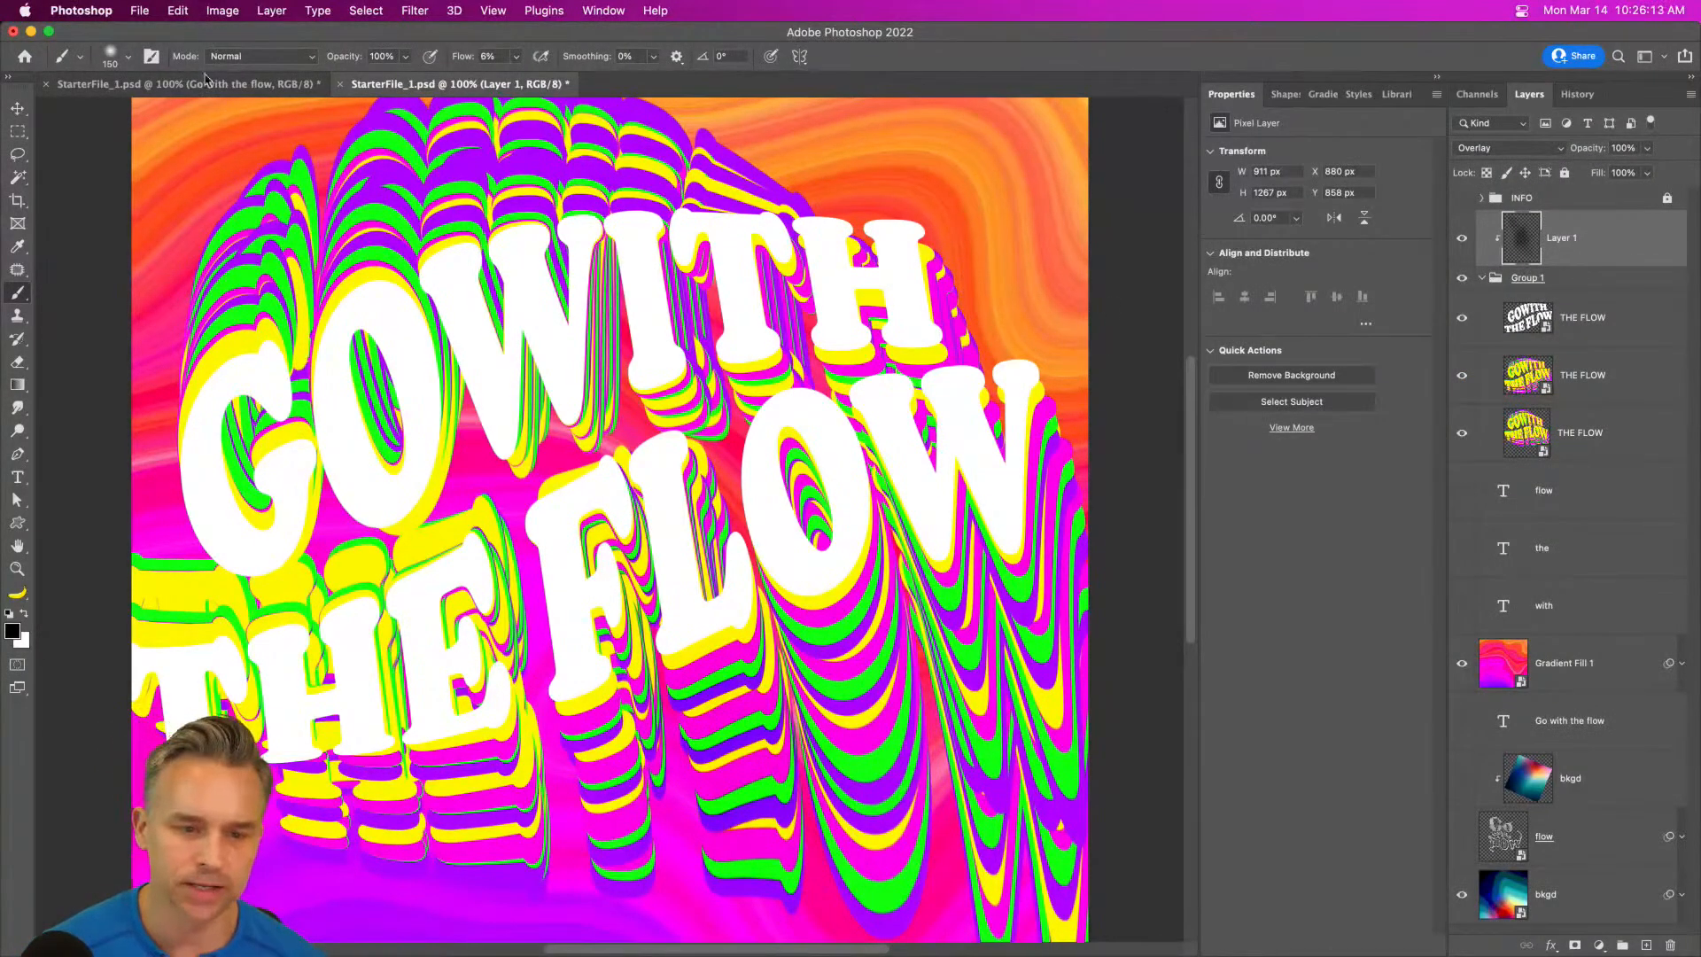
- Return to the "Go with the flow" document, activate the Rectangular Marquee tool and collapse the object properties to widen the canvas area
click(239, 84)
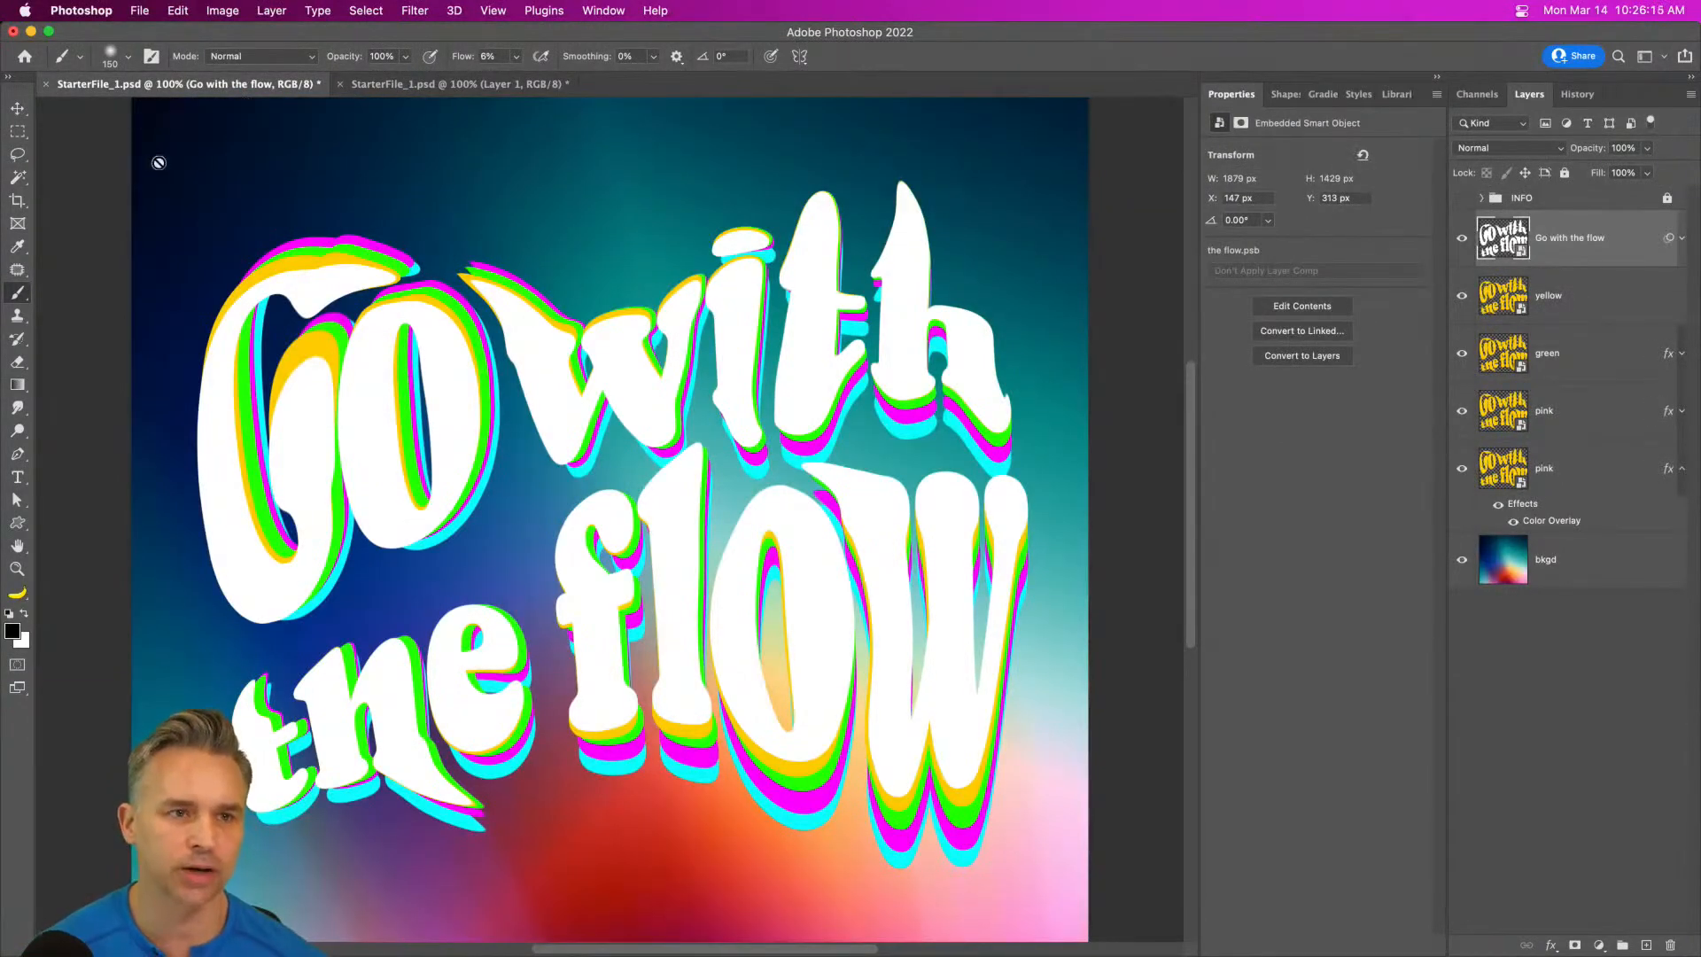
click(17, 132)
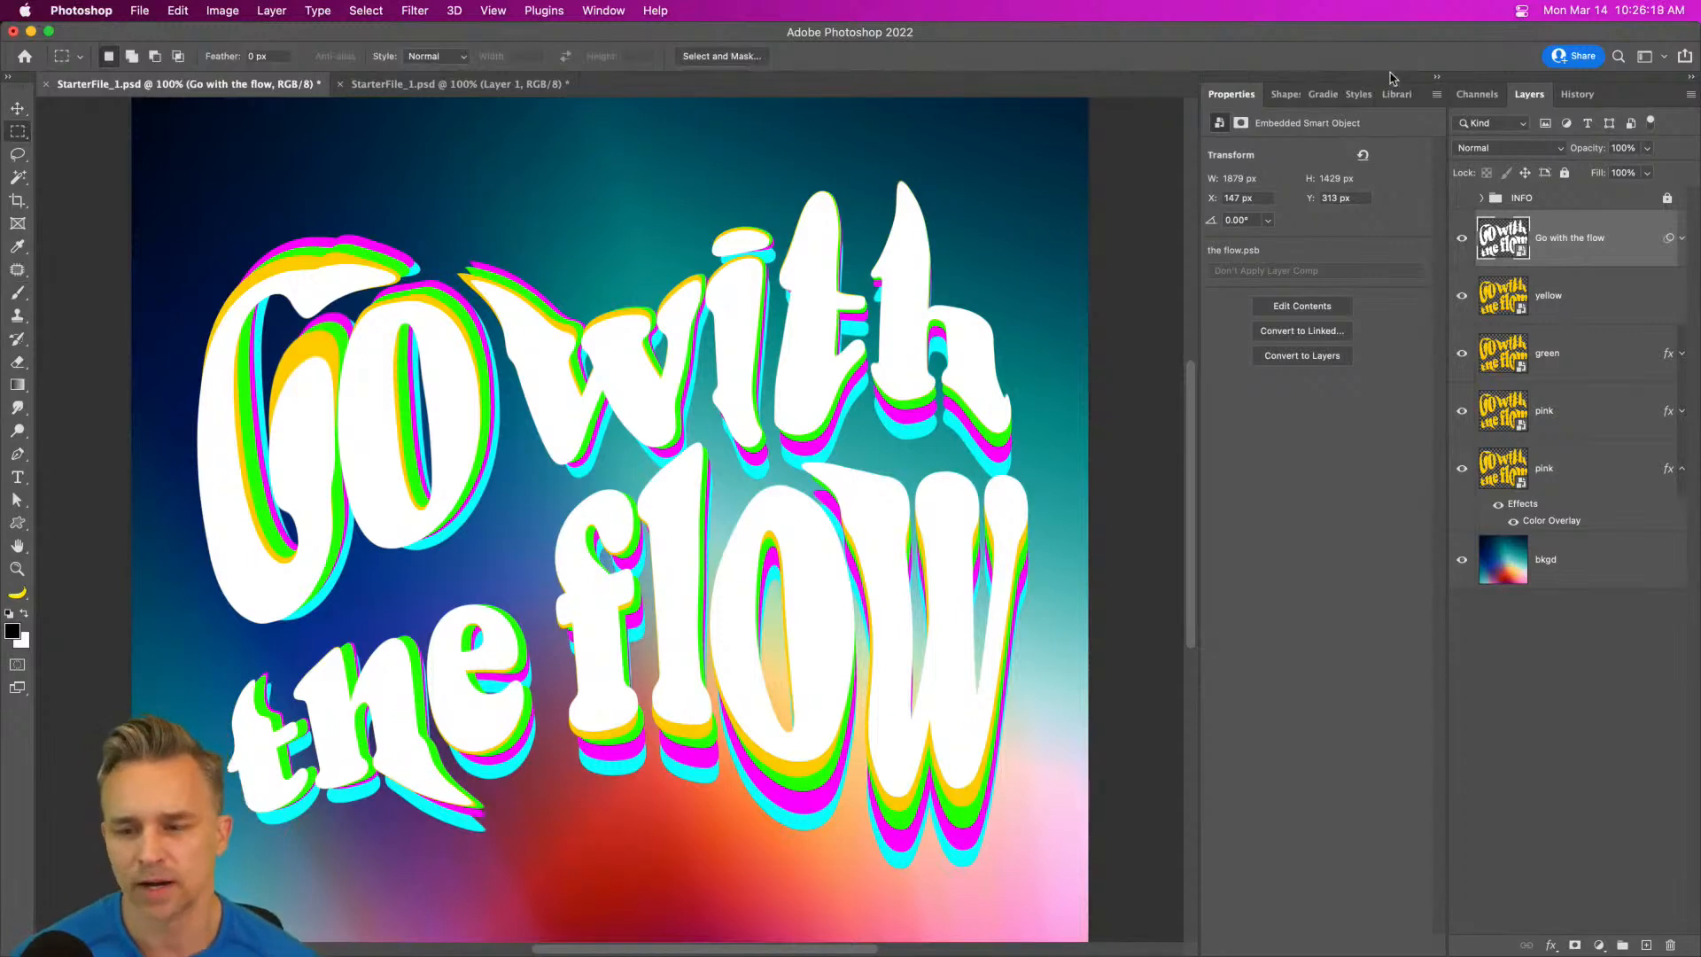
click(1436, 78)
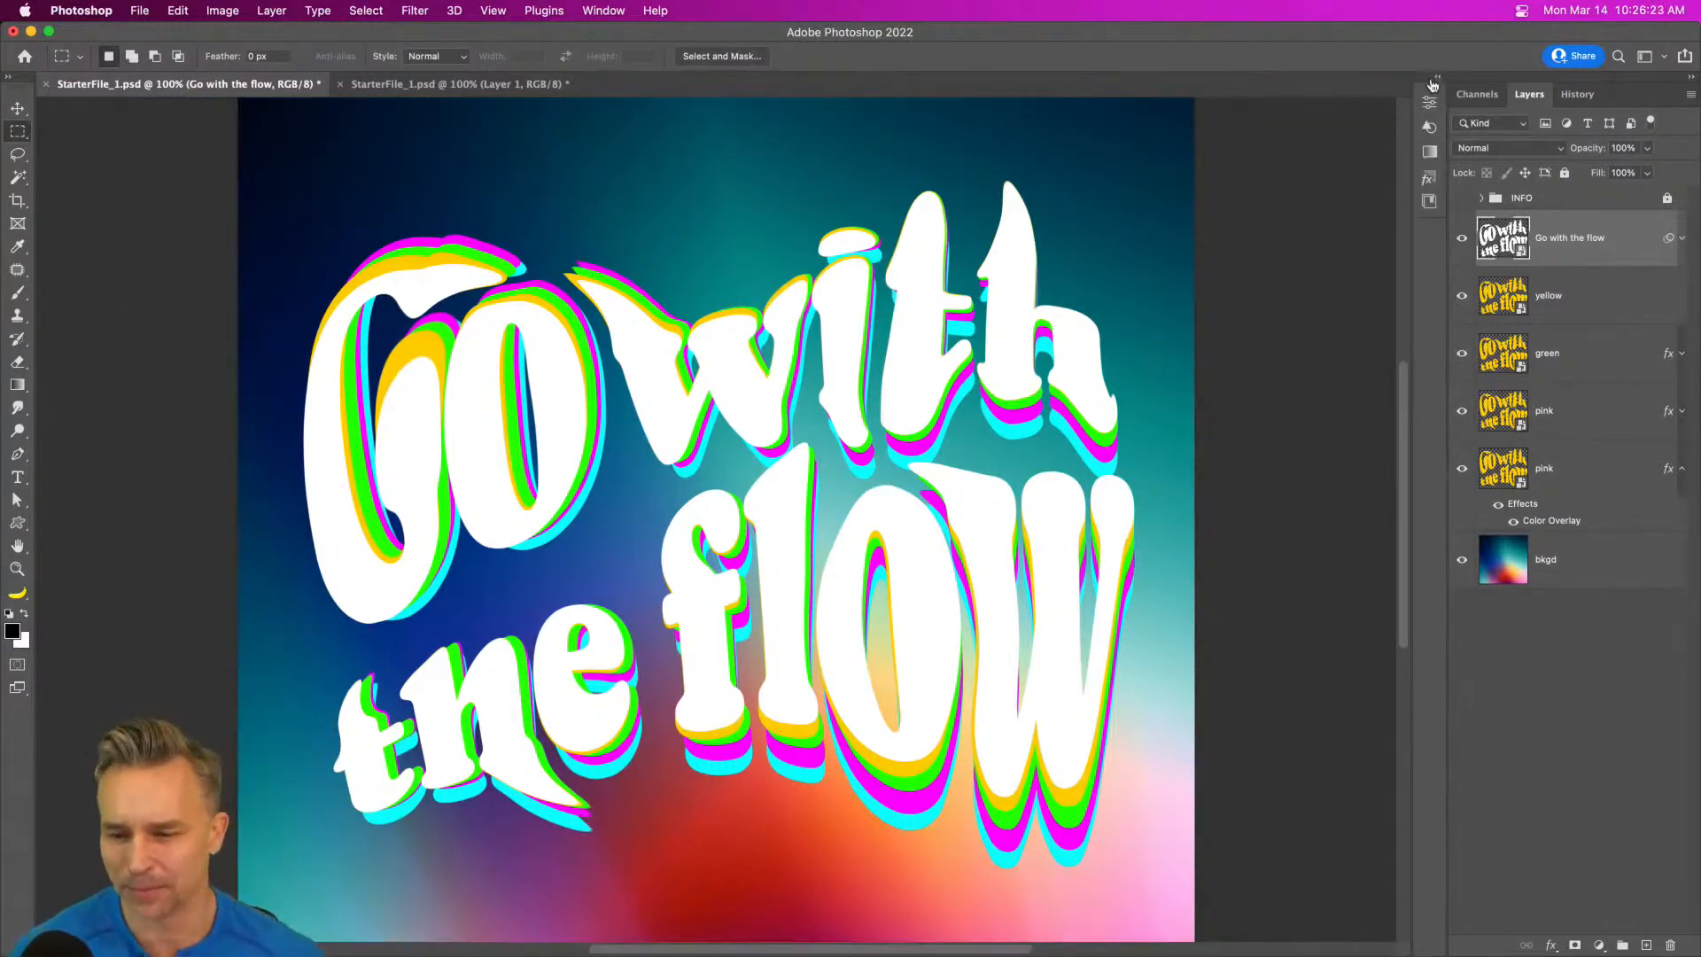
- Review the Export As options for the artwork in an enlarged dialog and close it without exporting
click(138, 12)
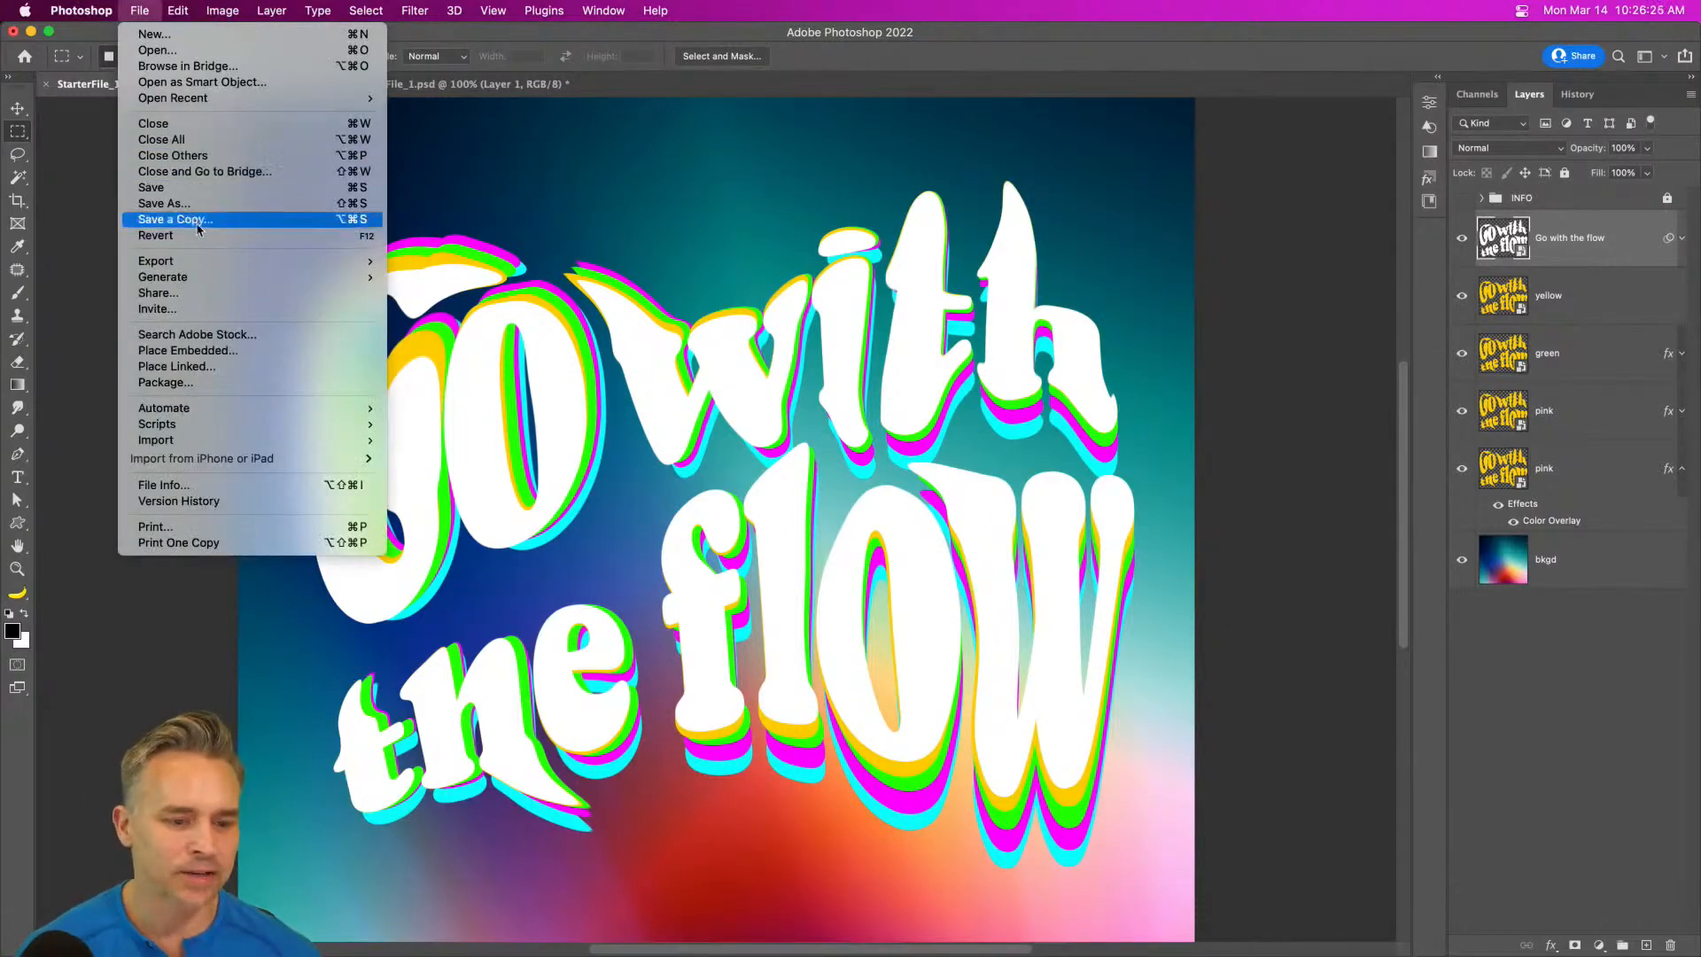
mouse_move(199, 265)
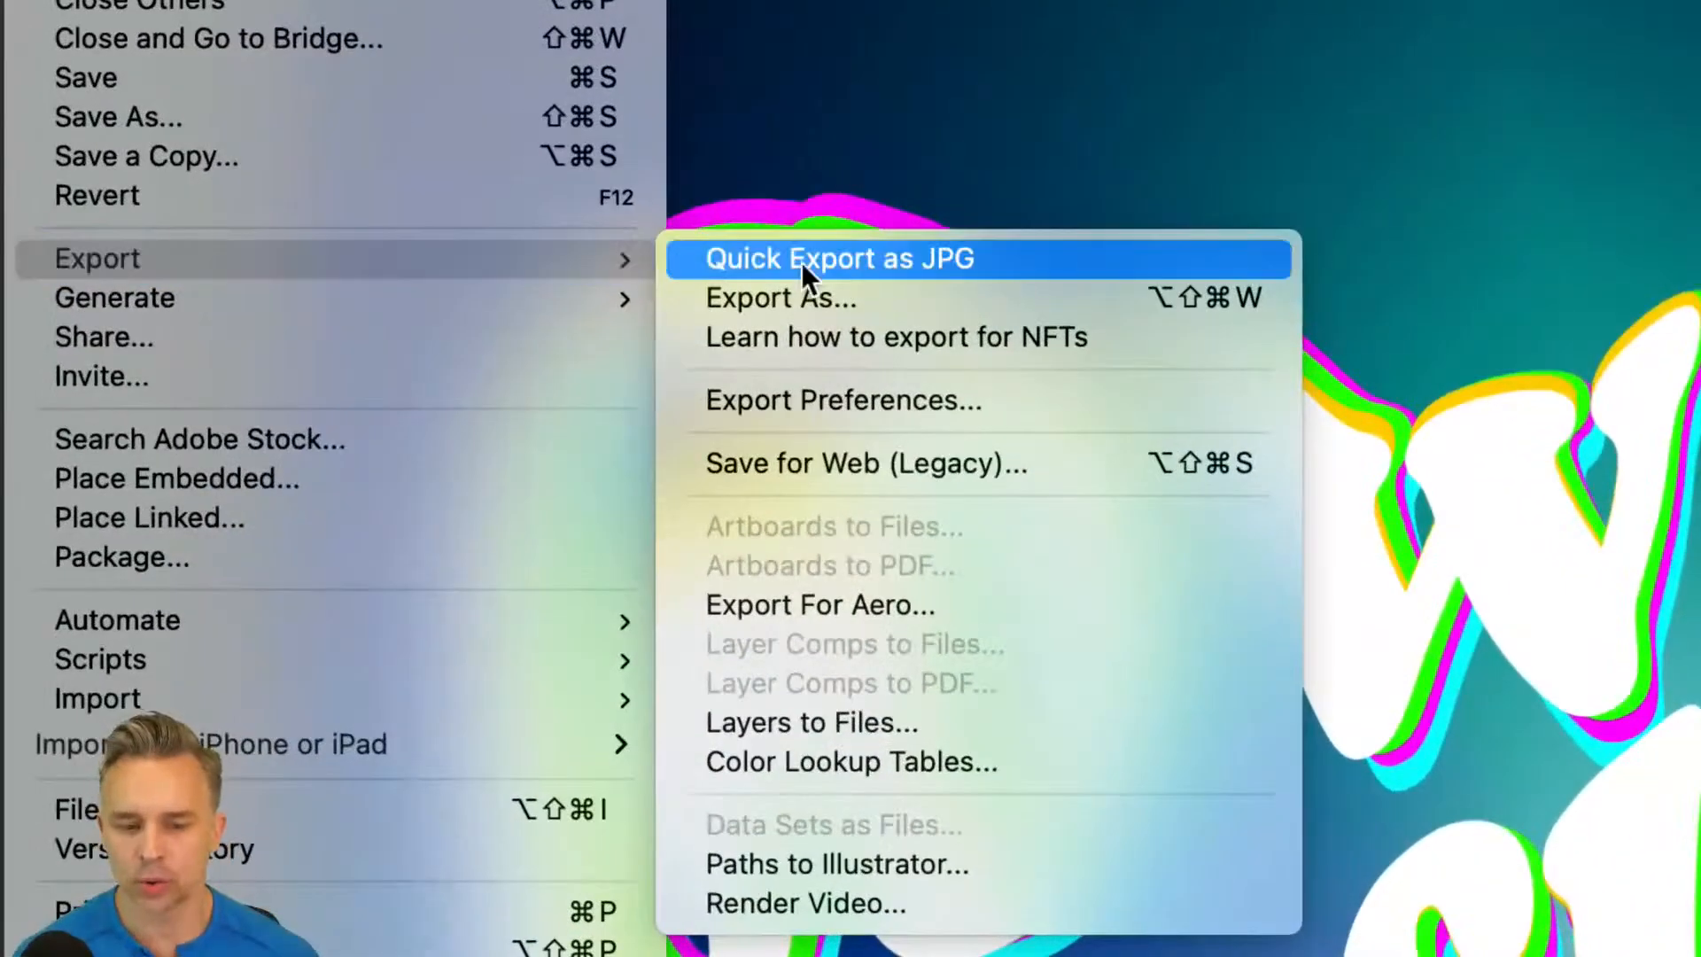
click(846, 295)
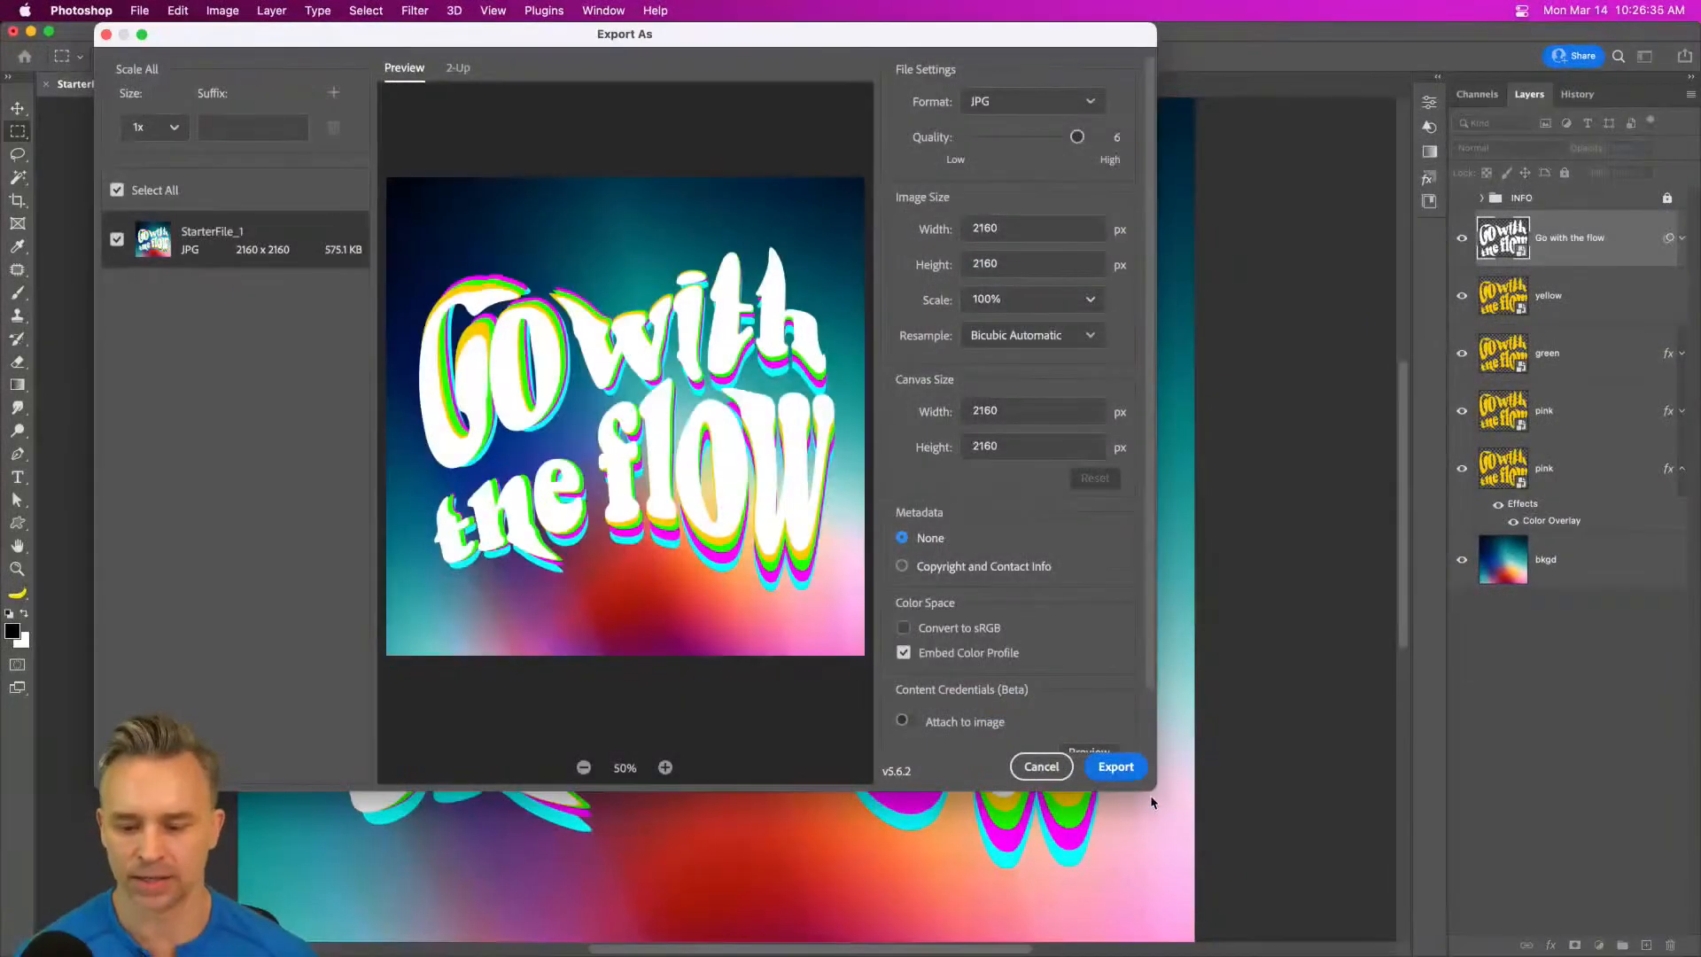
drag(1152, 787, 1565, 907)
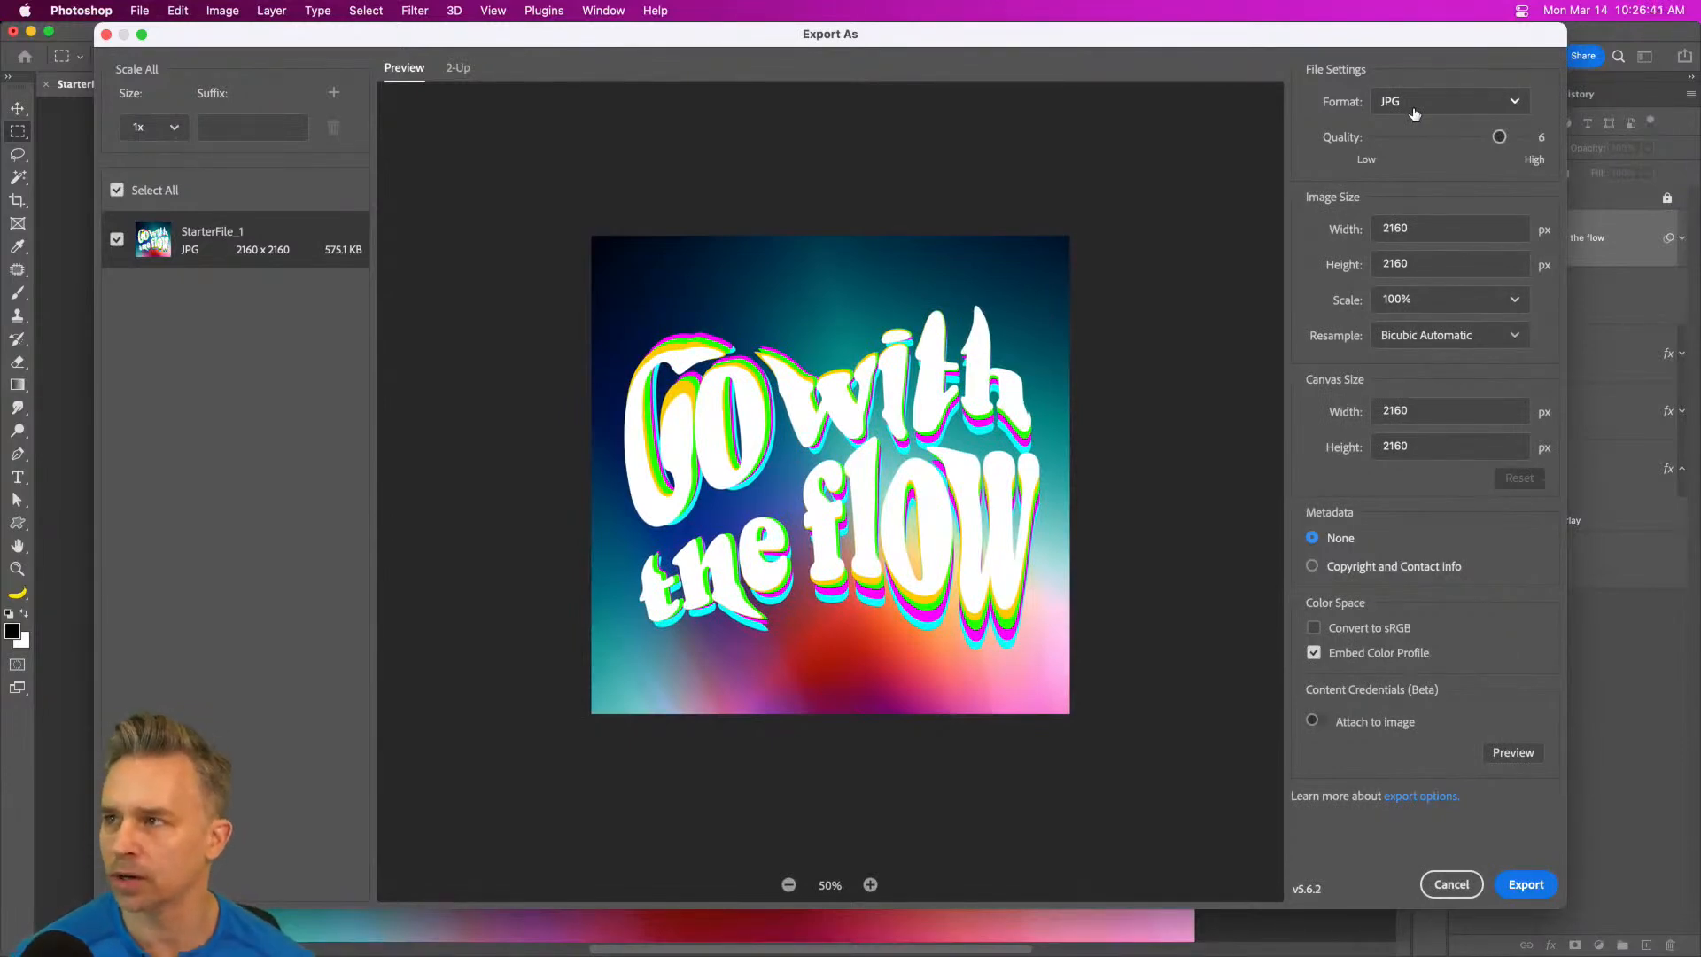
click(1444, 884)
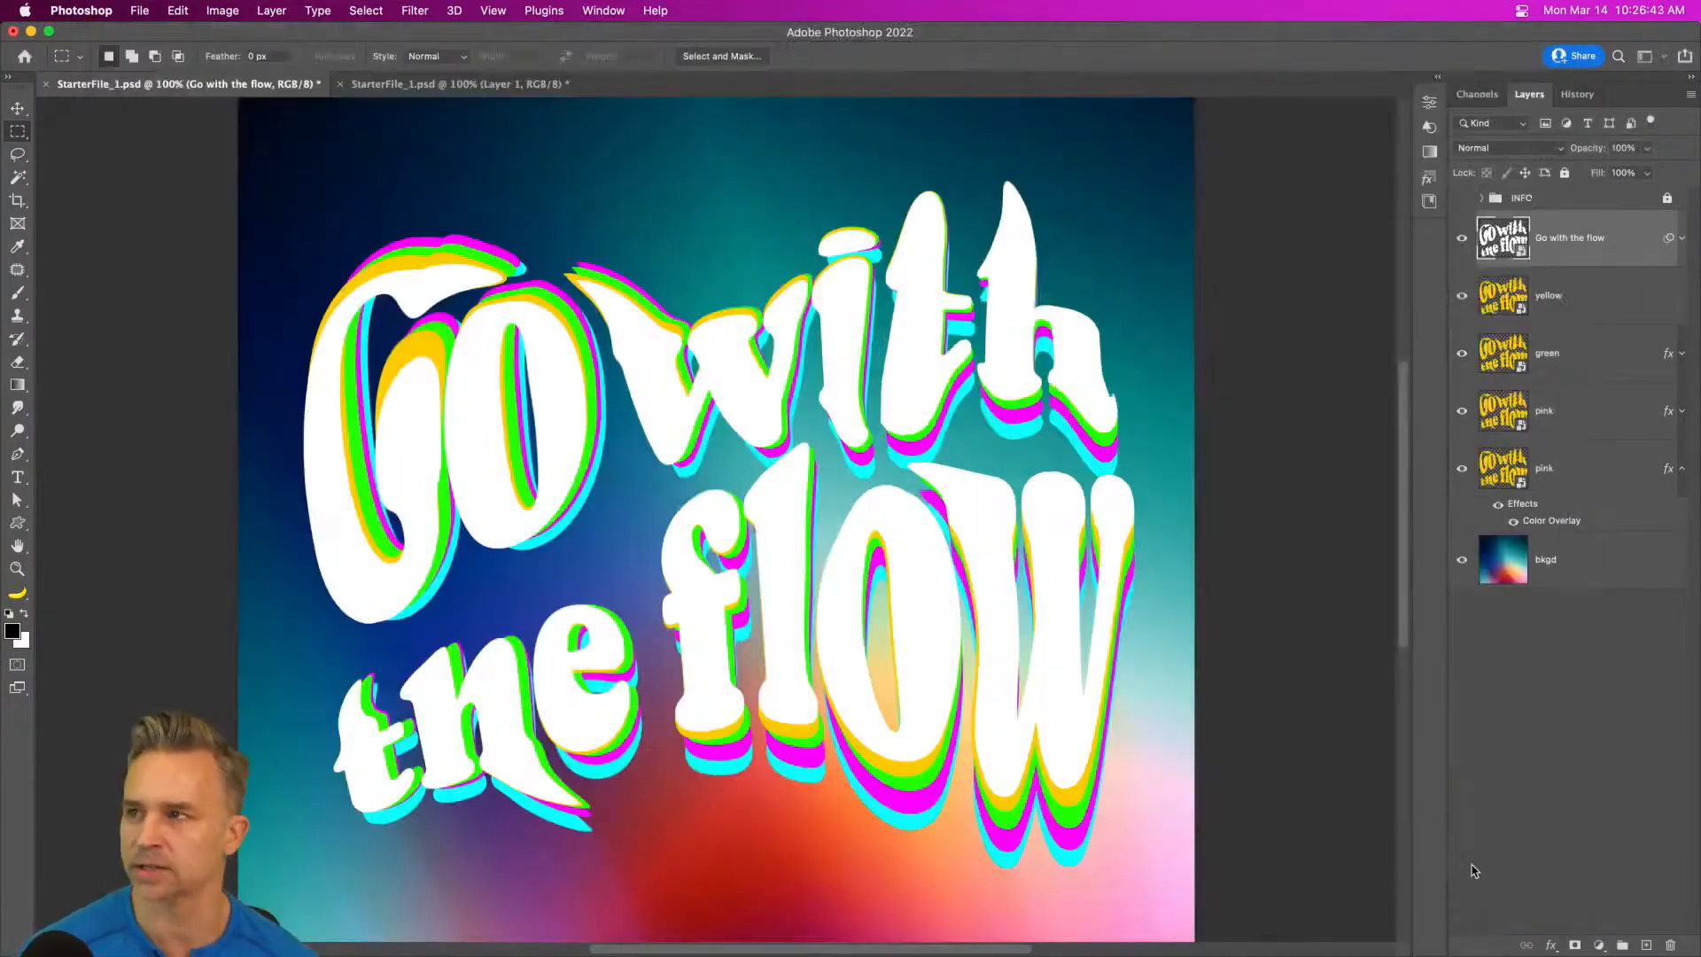